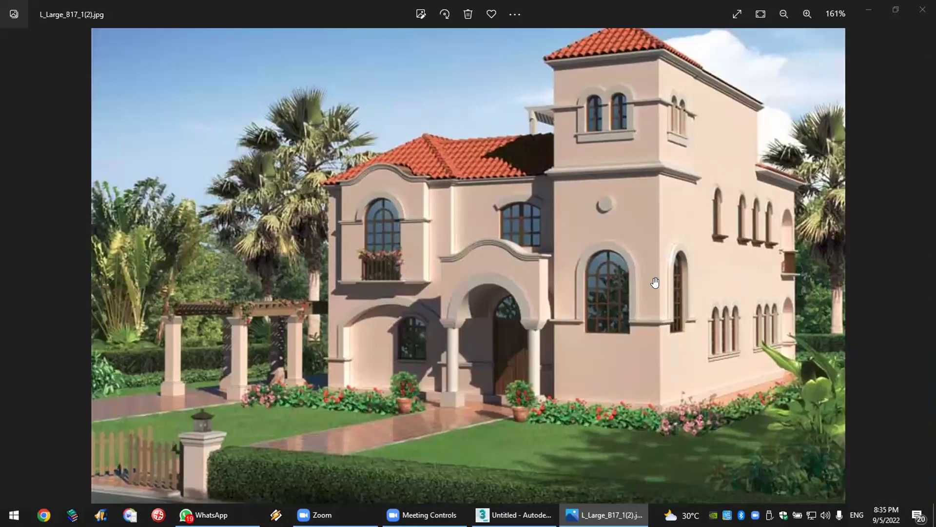
Step: Zoom in on the tower's arched window in the reference photo, then switch to 3ds Max and draw a Front-view rectangle about 254 by 196 cm
scroll(426, 349, "up", 2)
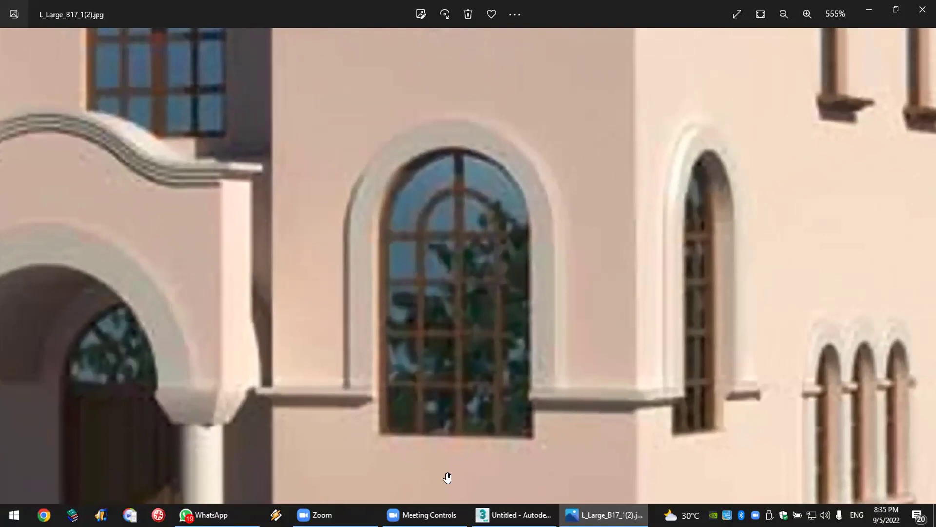
key("alt+Tab")
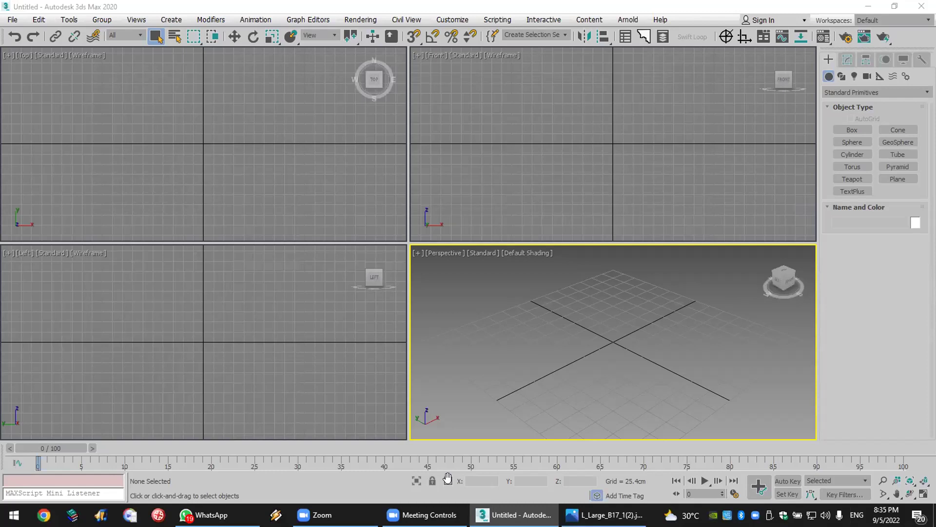
left_click(848, 60)
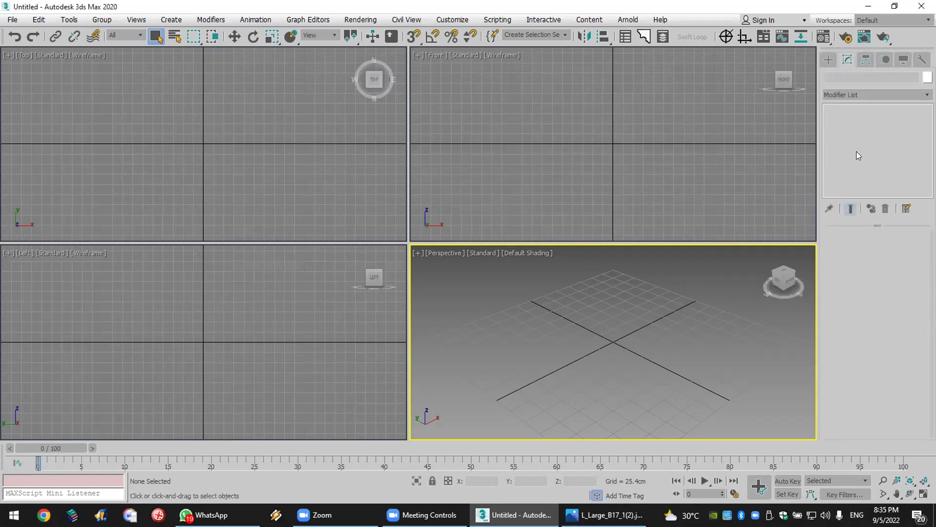
left_click(829, 59)
left_click(841, 77)
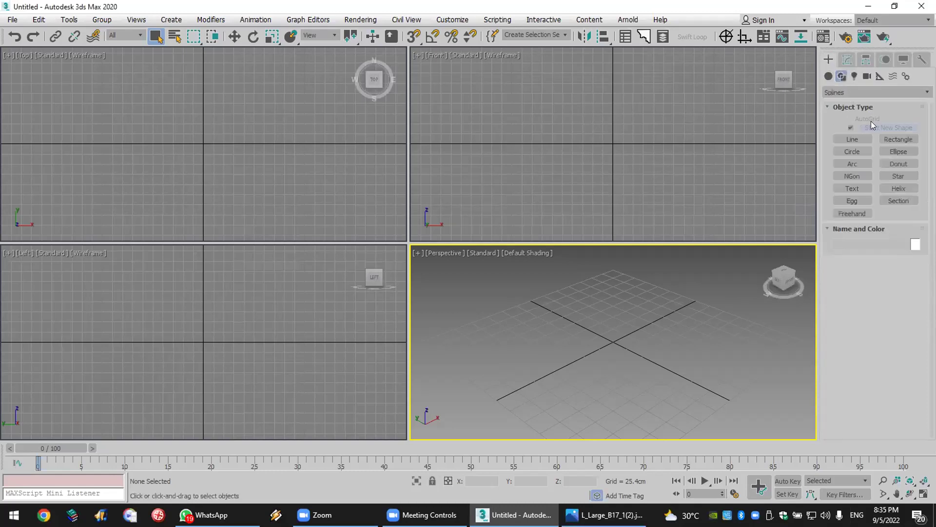
left_click(899, 140)
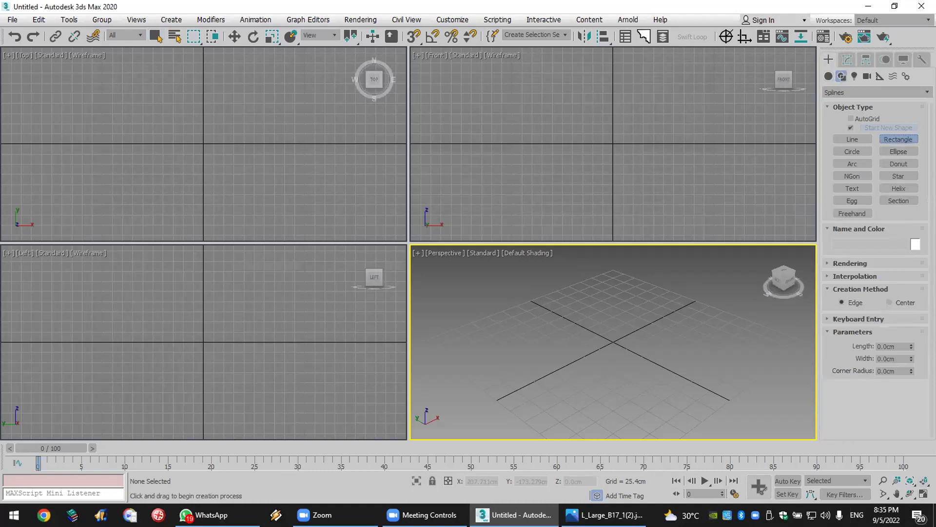
left_click(923, 493)
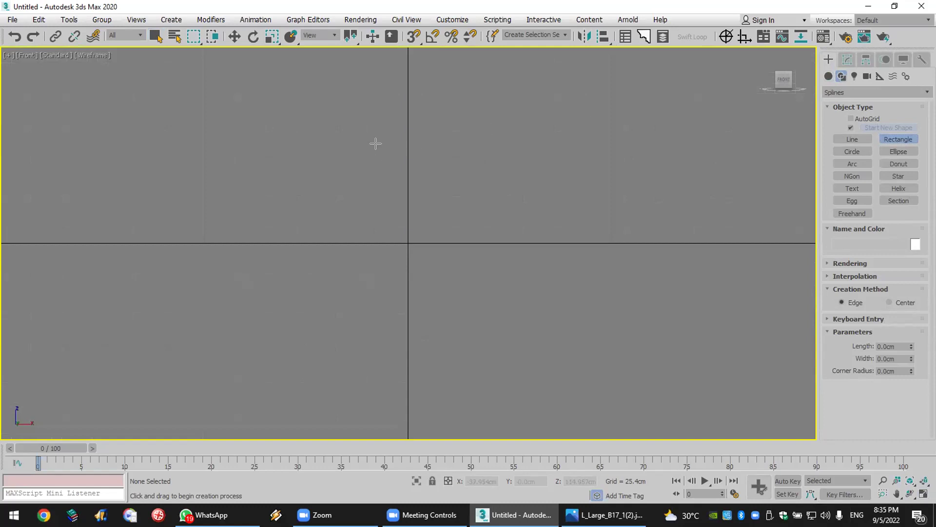
left_click_drag(367, 114, 521, 317)
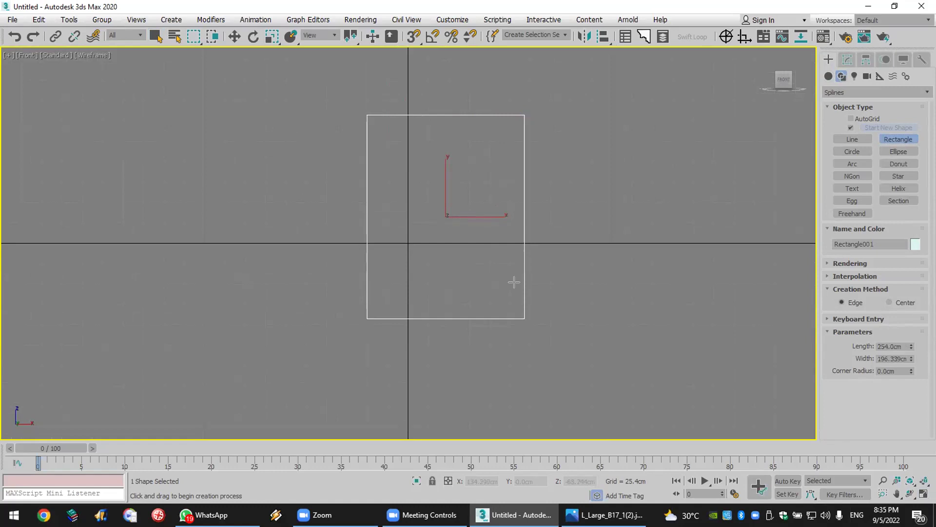
Step: Start the Circle tool and enable snapping restricted to Vertex and Midpoint, with Pivot turned off
scroll(512, 182, "down", 2)
scroll(506, 113, "up", 2)
scroll(505, 113, "up", 1)
scroll(506, 113, "down", 3)
left_click(897, 494)
left_click_drag(629, 268, 486, 266)
scroll(486, 266, "up", 2)
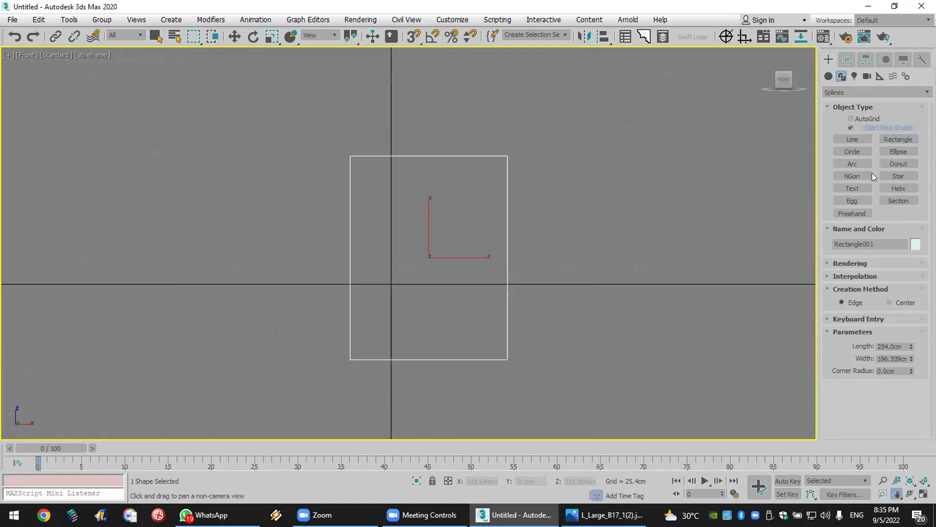
left_click(852, 152)
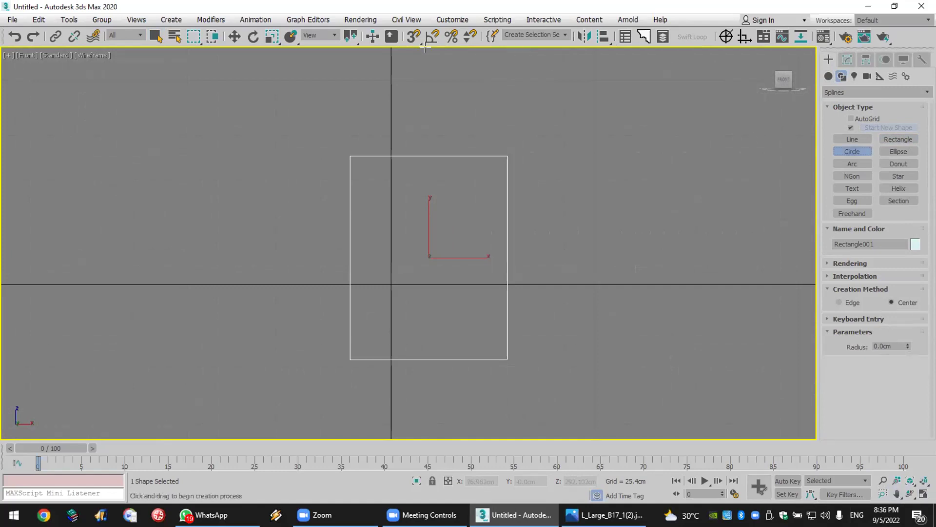
left_click_drag(414, 37, 412, 54)
right_click(413, 37)
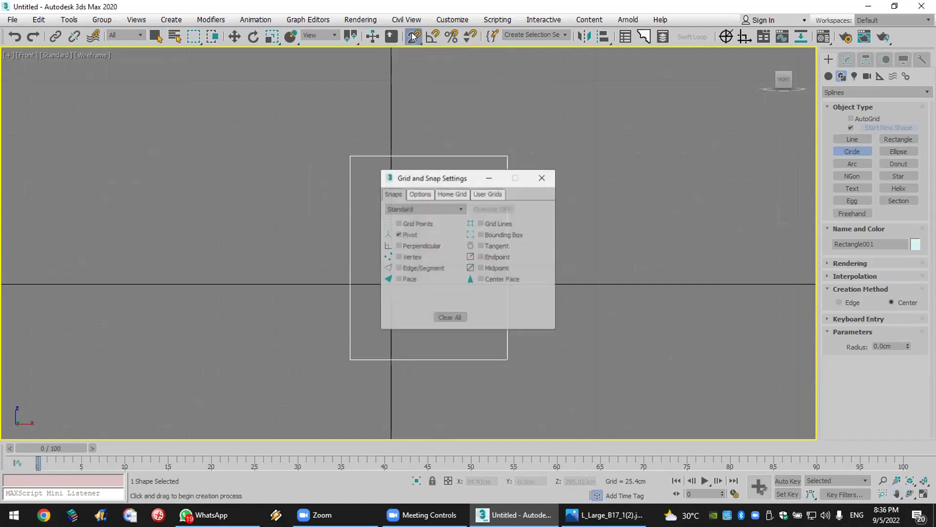
left_click(413, 257)
left_click(494, 268)
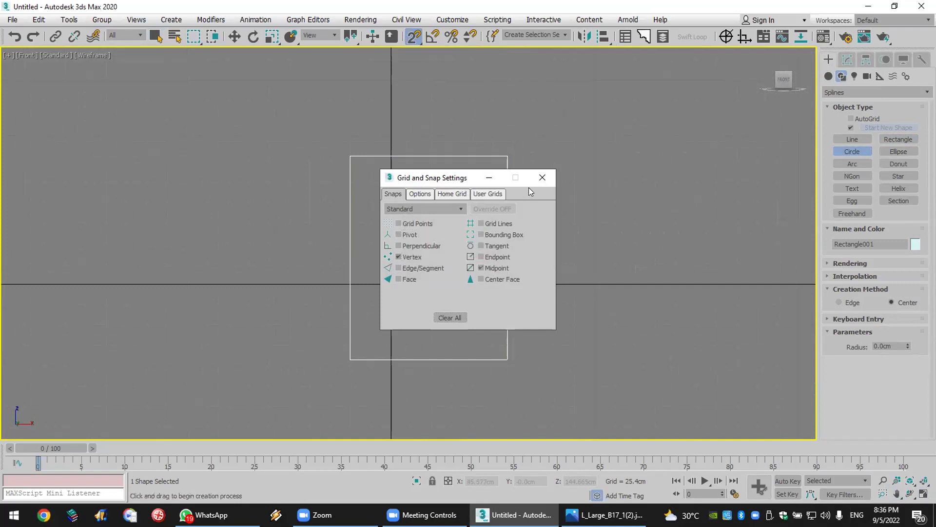
left_click(540, 181)
Step: Draw a circle of about 98 cm radius from the rectangle's top-edge midpoint to its corner, and enable Adaptive interpolation with snapping off
left_click_drag(429, 156, 507, 156)
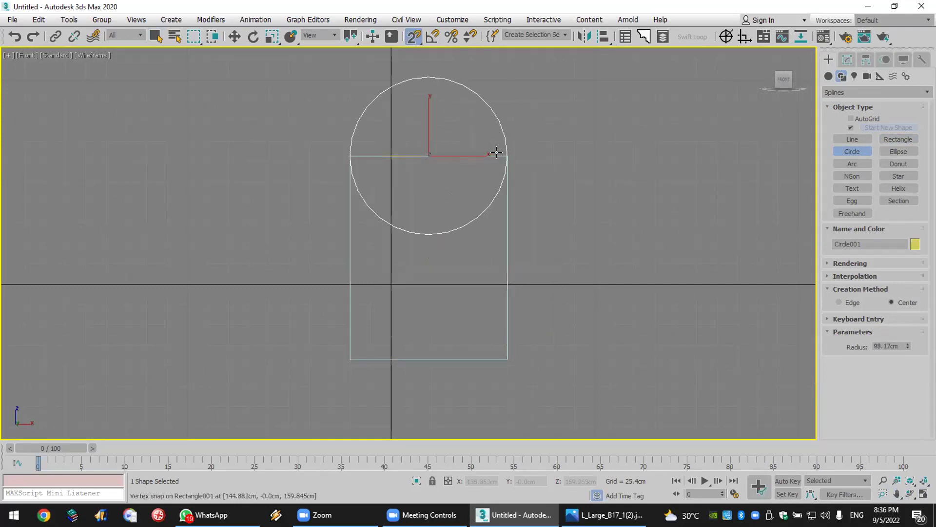
left_click(413, 38)
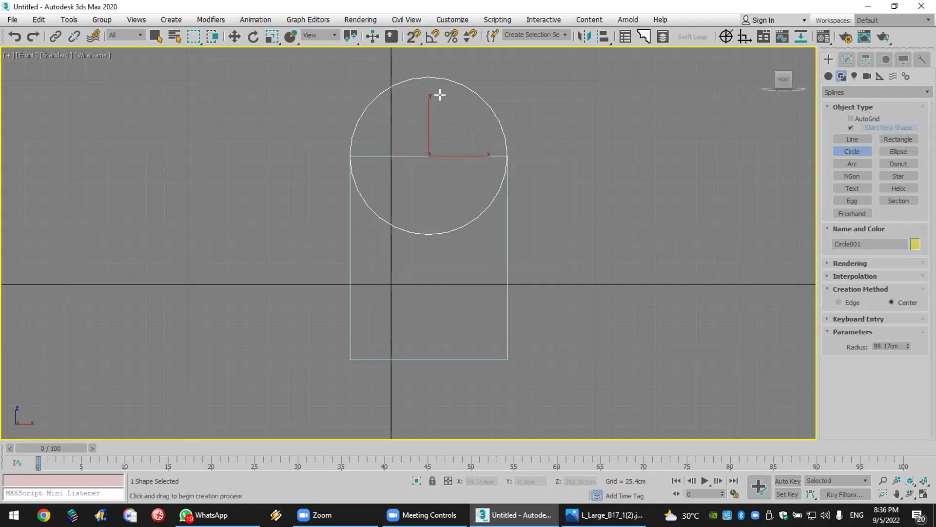
left_click(860, 276)
left_click(879, 312)
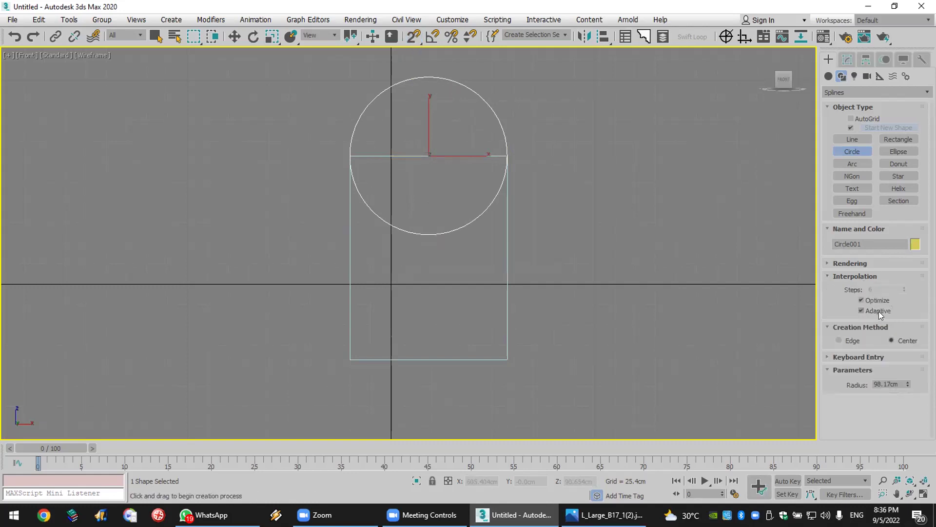
Step: Add an Edit Spline modifier to the circle and attach the rectangle to it
left_click(848, 59)
left_click(855, 95)
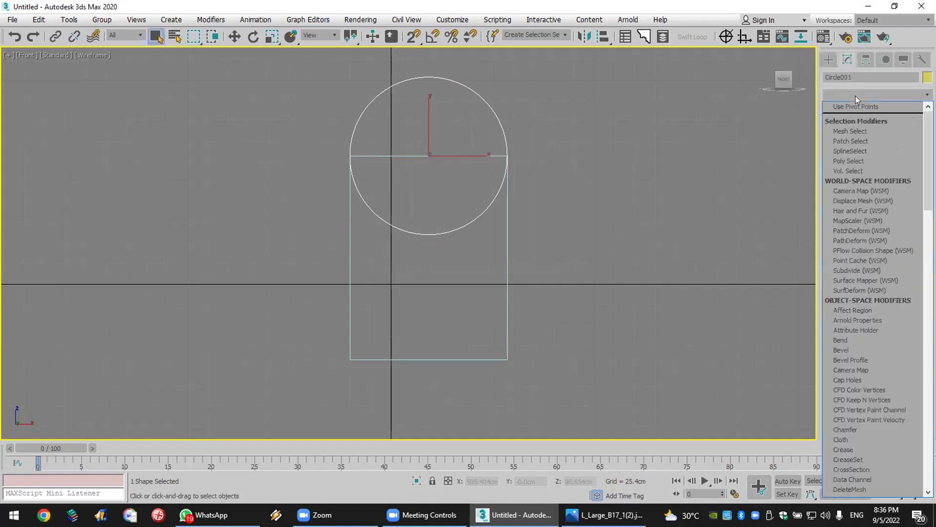
key("e")
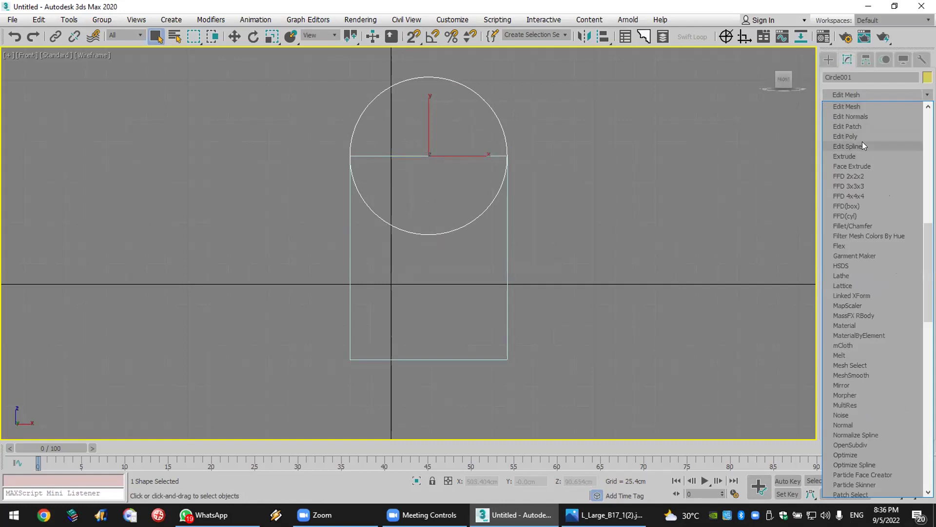
left_click(862, 145)
scroll(838, 233, "down", 3)
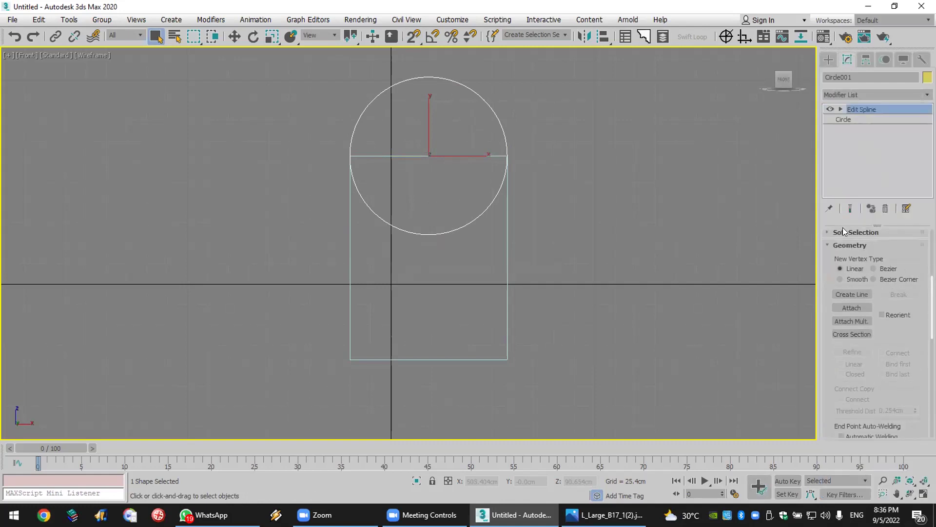
left_click(847, 306)
left_click(508, 328)
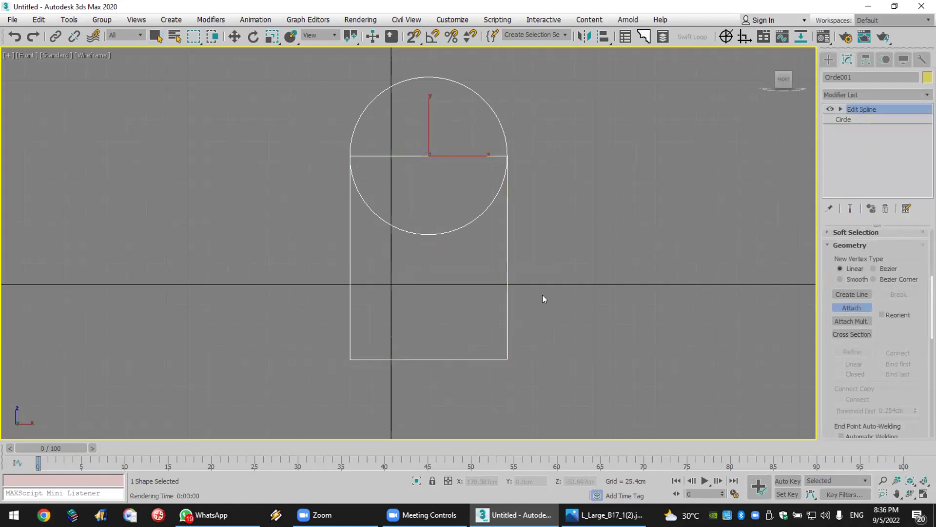
key("w")
Step: Delete the circle's lower arc segments and the rectangle's top edge to leave a single arched outline
left_click(841, 109)
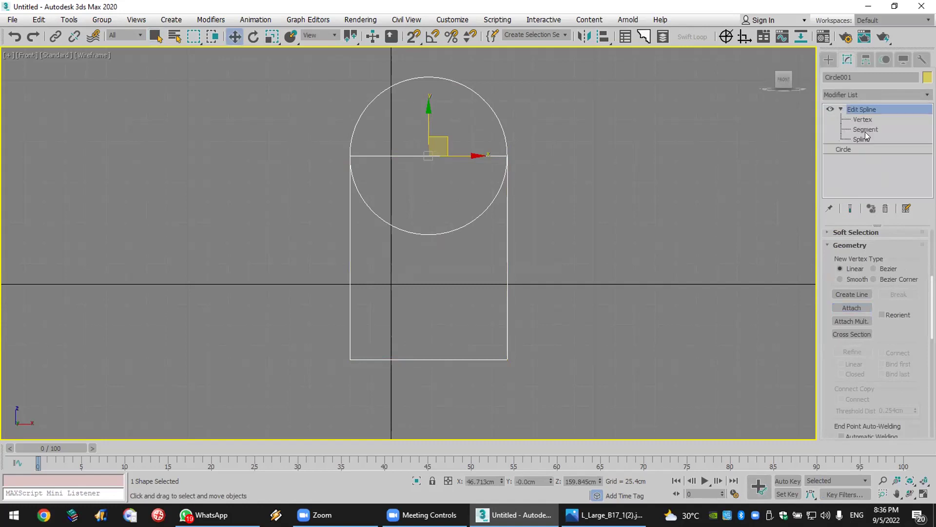
left_click(865, 130)
right_click(441, 156)
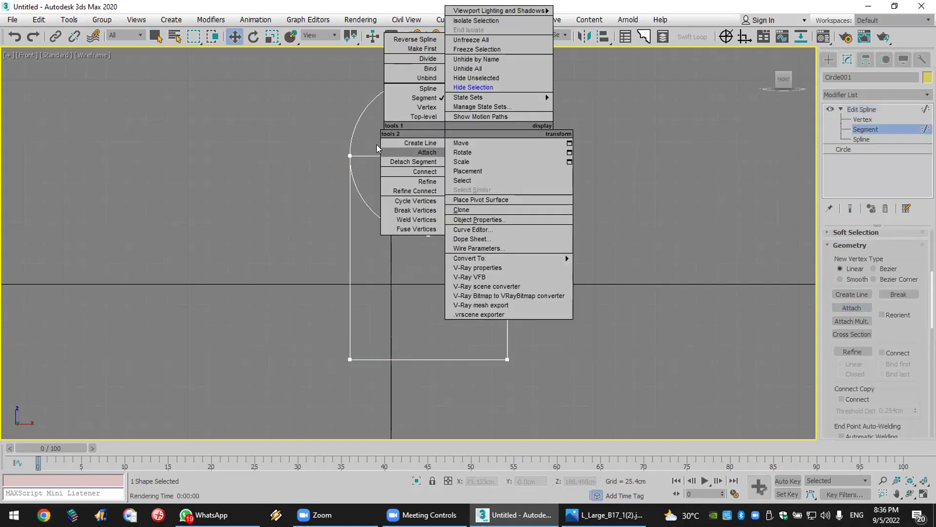
left_click(390, 143)
left_click_drag(441, 140, 402, 264)
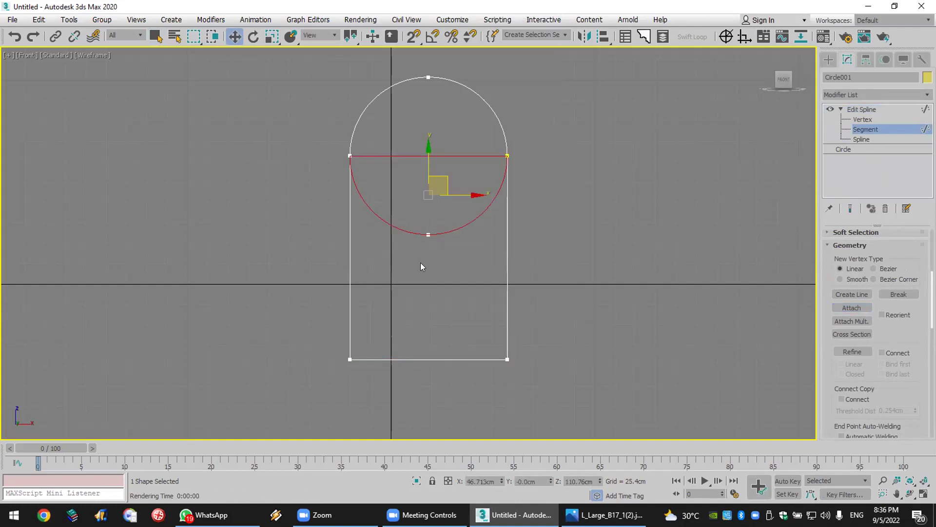
key("Delete")
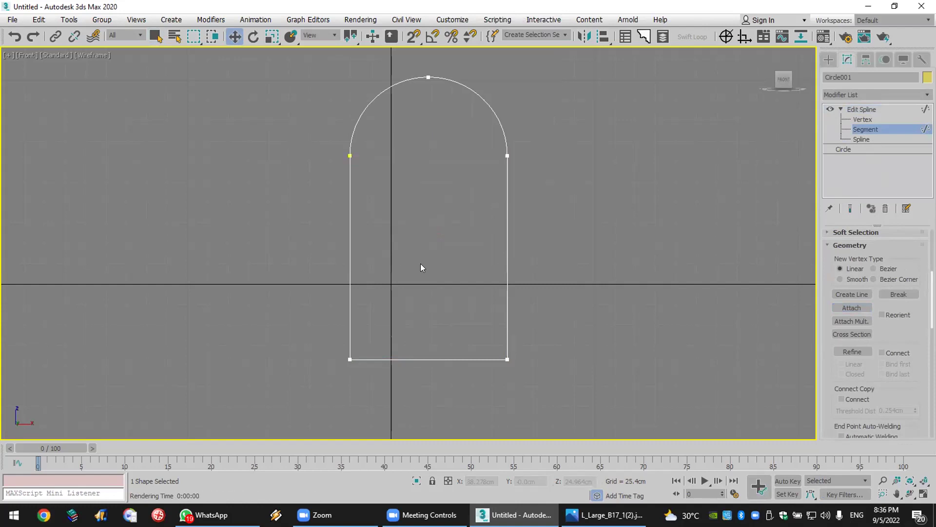
Step: Weld the overlapping vertices where the arch meets the two straight sides
left_click(873, 119)
left_click_drag(685, 125, 103, 168)
scroll(895, 373, "down", 5)
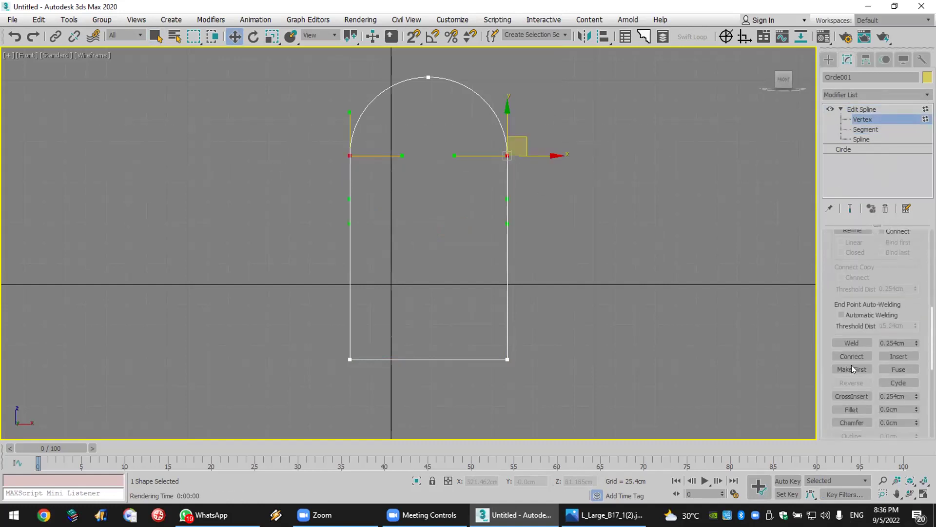
left_click(851, 343)
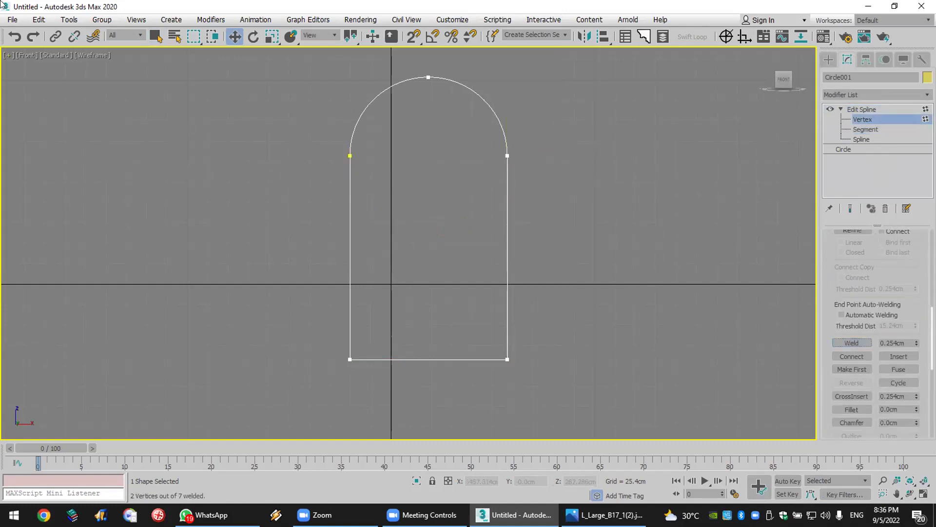
Step: Check the reference window, then Outline the arched spline inward to make three nested copies: an outer frame and a narrower inner arch band
left_click(605, 515)
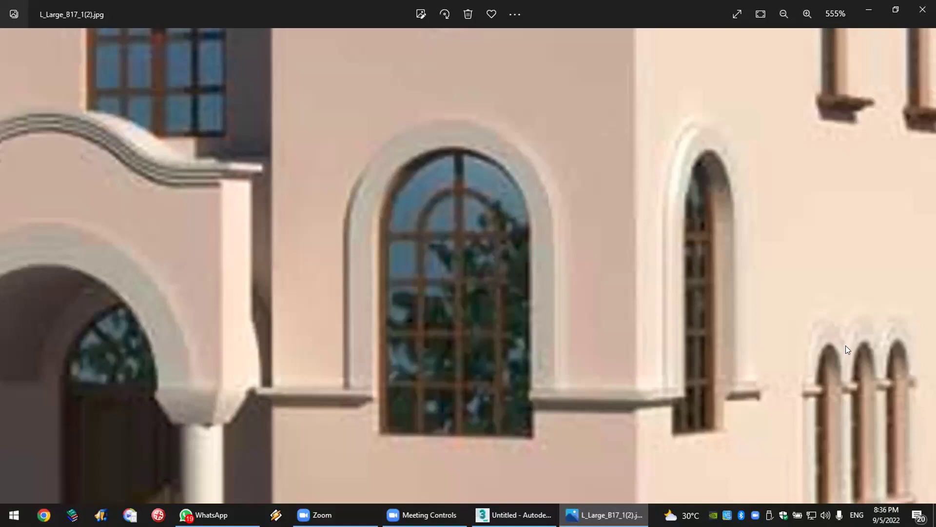
key("alt+Tab")
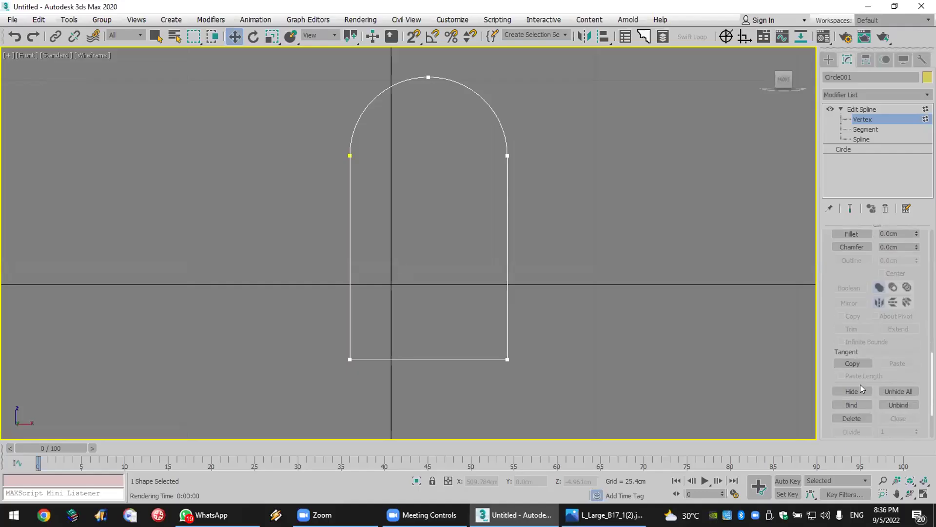
left_click(873, 139)
left_click(852, 261)
left_click_drag(437, 358, 441, 325)
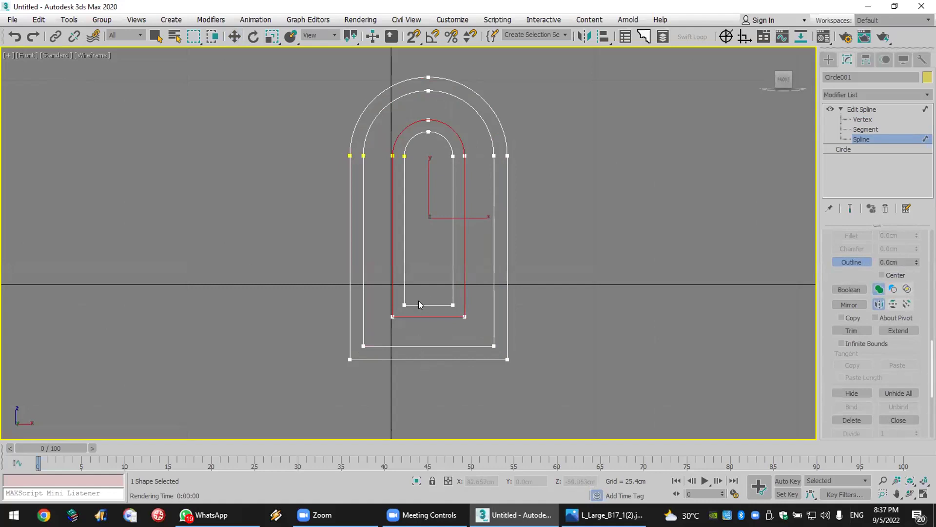
Step: Delete the bottom segments of the two innermost arches
left_click(895, 128)
key("w")
left_click_drag(435, 281, 441, 322)
key("Delete")
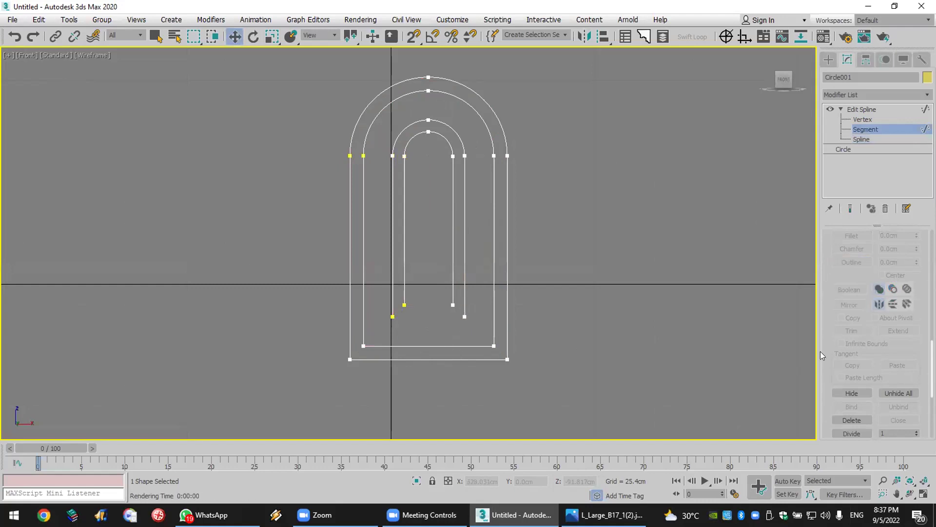
Step: Extend all four open legs of the two inner arches down to the bottom edge of the frame's inner outline
left_click_drag(835, 337, 840, 165)
left_click(877, 136)
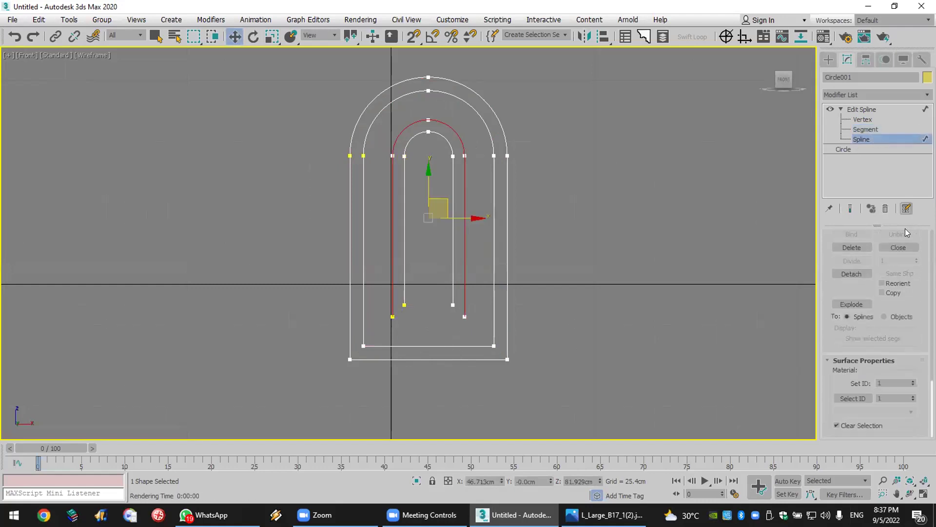
scroll(873, 317, "up", 3)
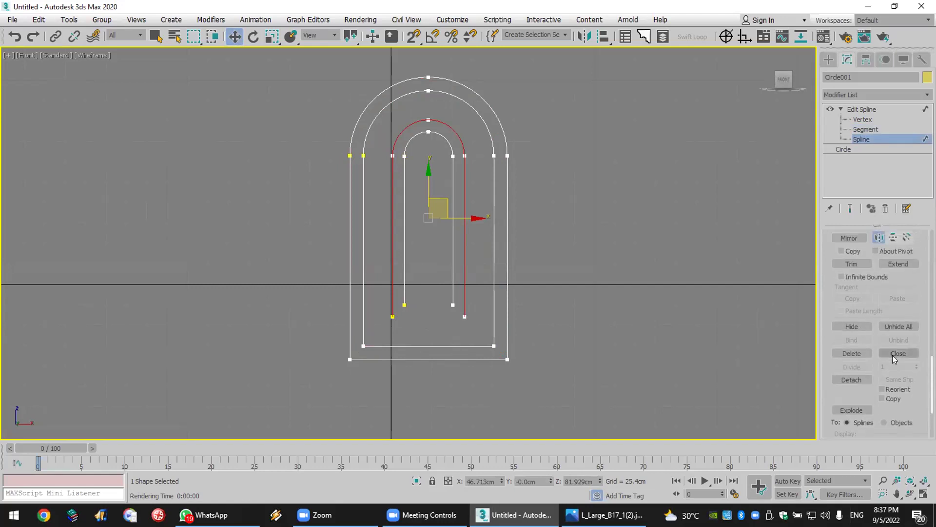
left_click(894, 263)
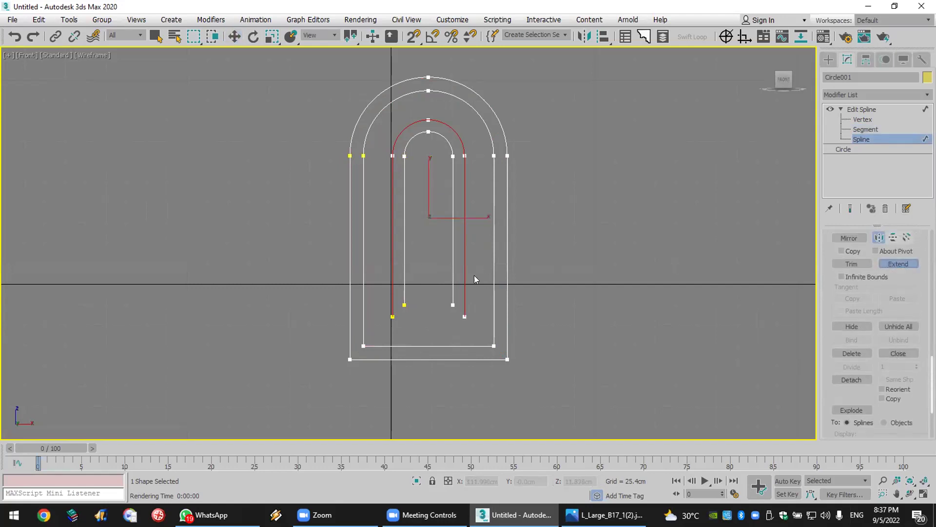
left_click(463, 301)
left_click(453, 295)
left_click(406, 295)
left_click(393, 291)
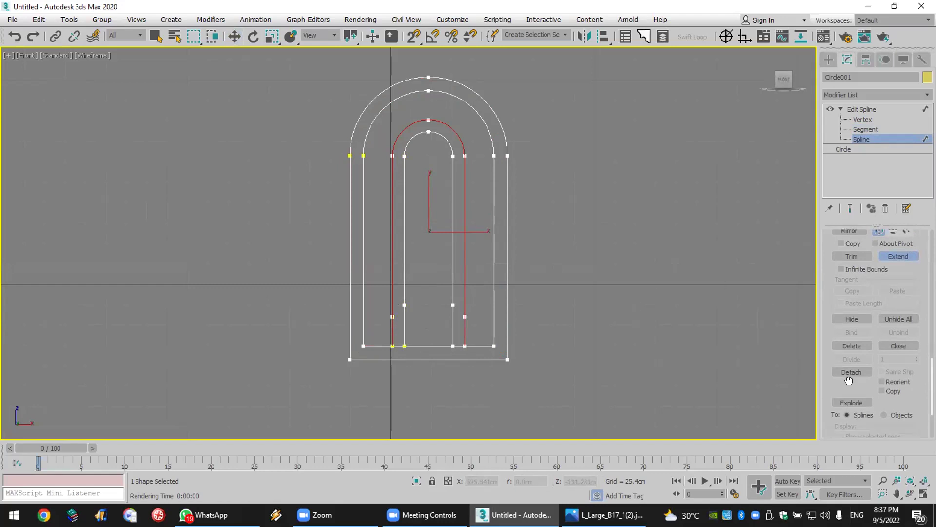
Step: Trim away the short pieces of the frame's inner bottom edge between the paired legs of the inner arches
left_click(851, 266)
scroll(466, 378, "up", 4)
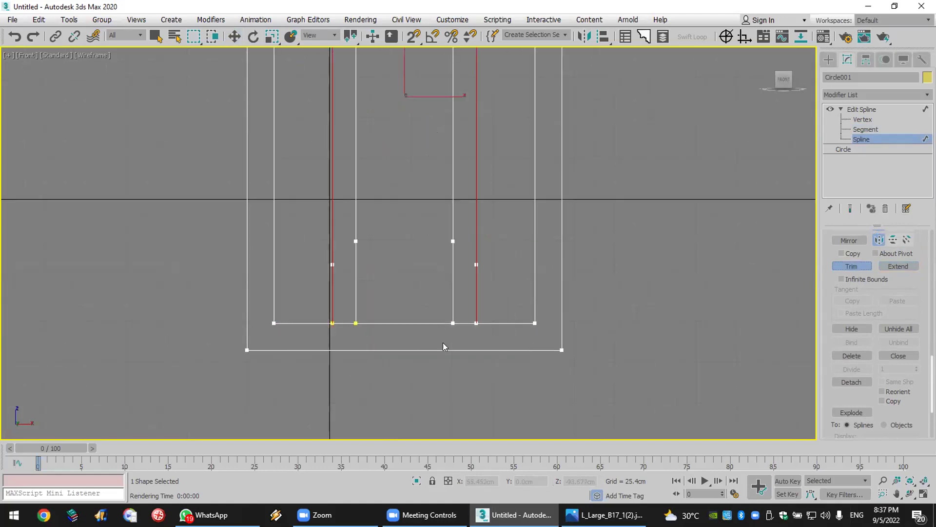
left_click(345, 322)
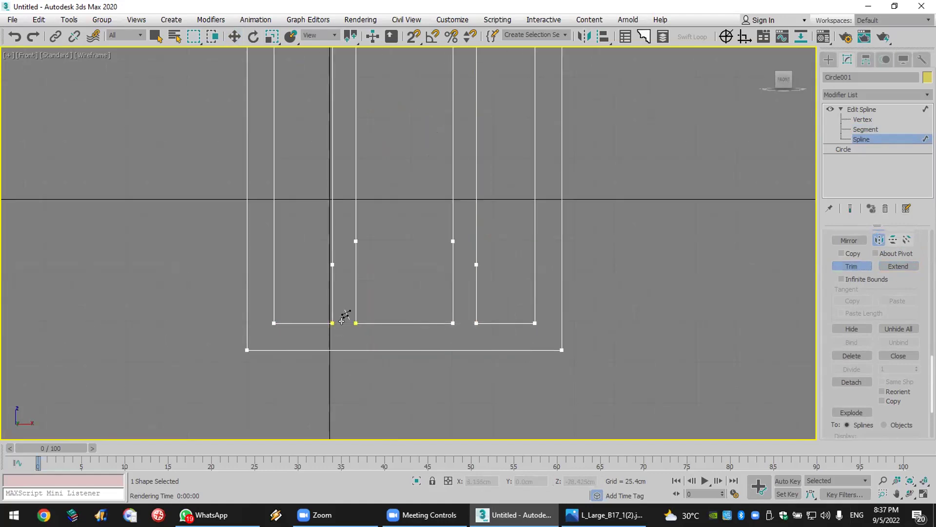
Step: Weld all the vertices in the lower part of the window shape, including the trimmed corner ends
left_click(862, 121)
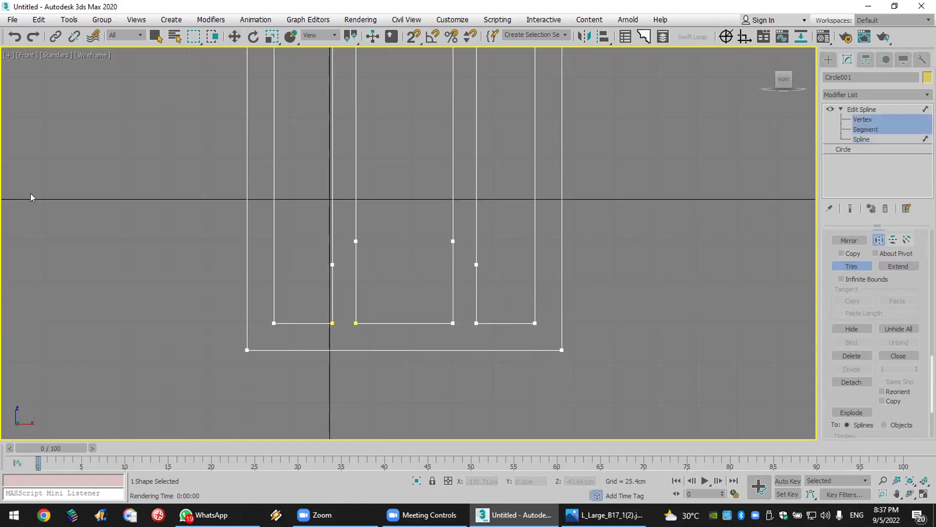
key("w")
left_click_drag(537, 373, 539, 375)
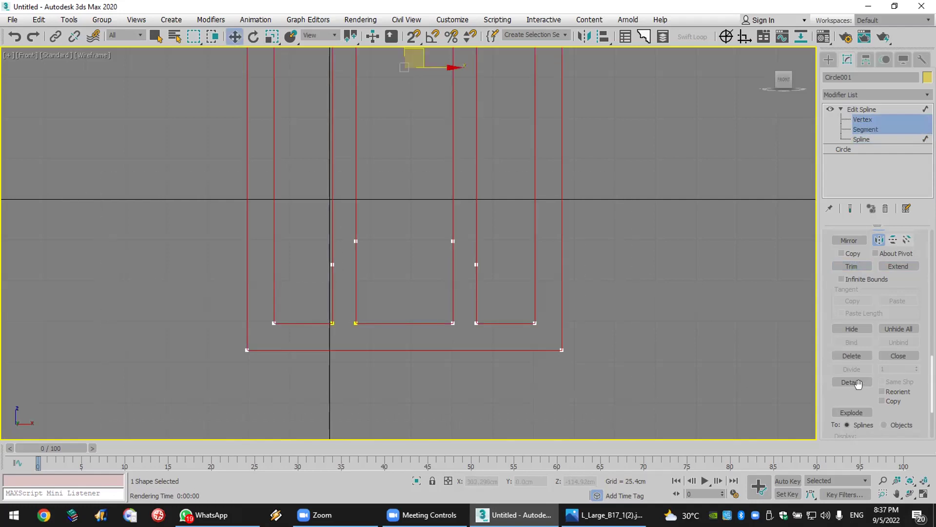
left_click(873, 122)
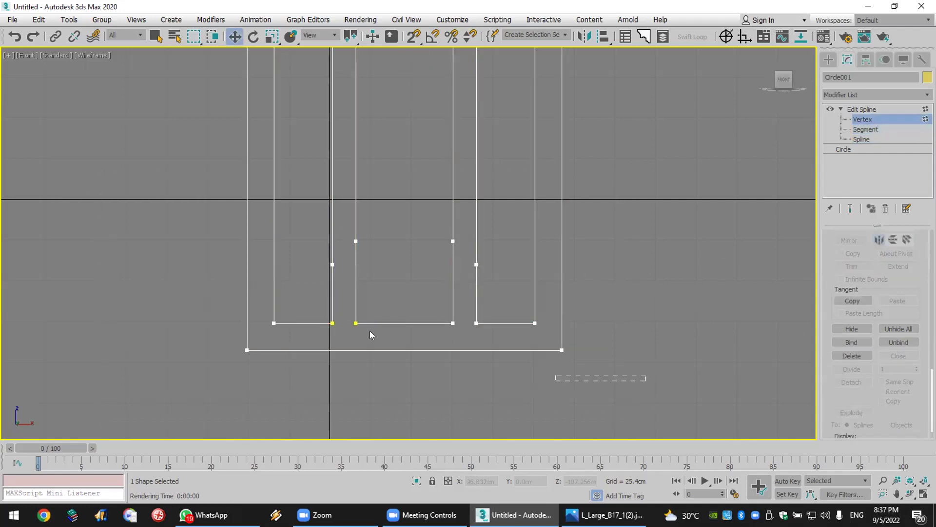
left_click_drag(585, 373, 196, 212)
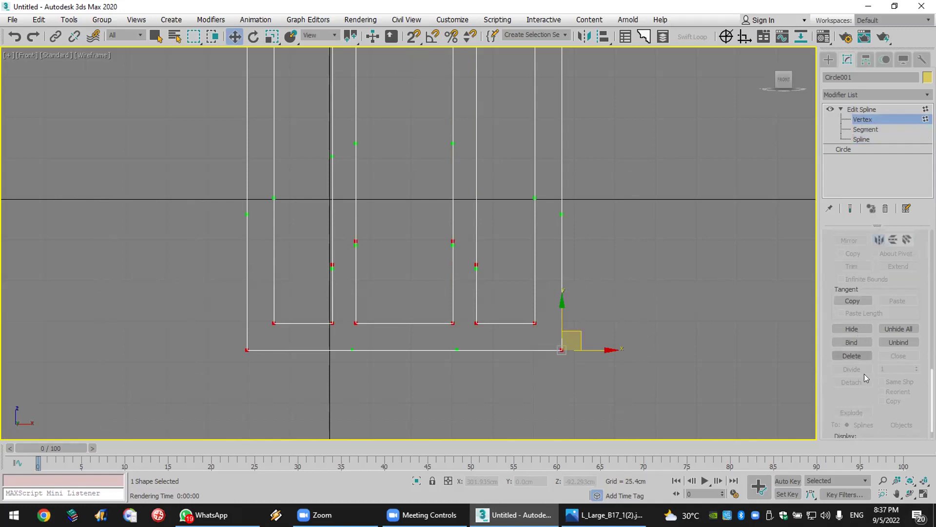
scroll(858, 268, "up", 3)
scroll(859, 272, "up", 2)
left_click(857, 277)
left_click(583, 413)
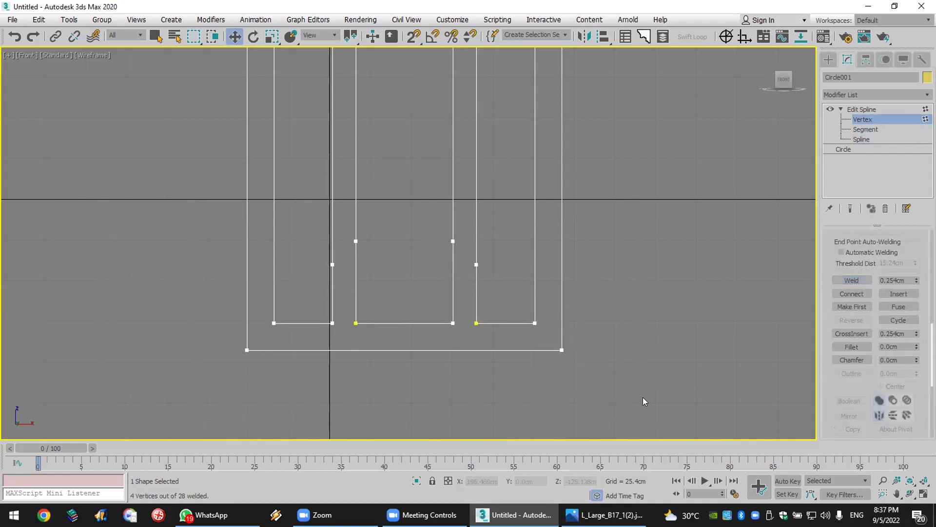
Step: Convert the vertices along the bottom edges of the outer and inner outlines to Corner type
left_click_drag(643, 397, 215, 283)
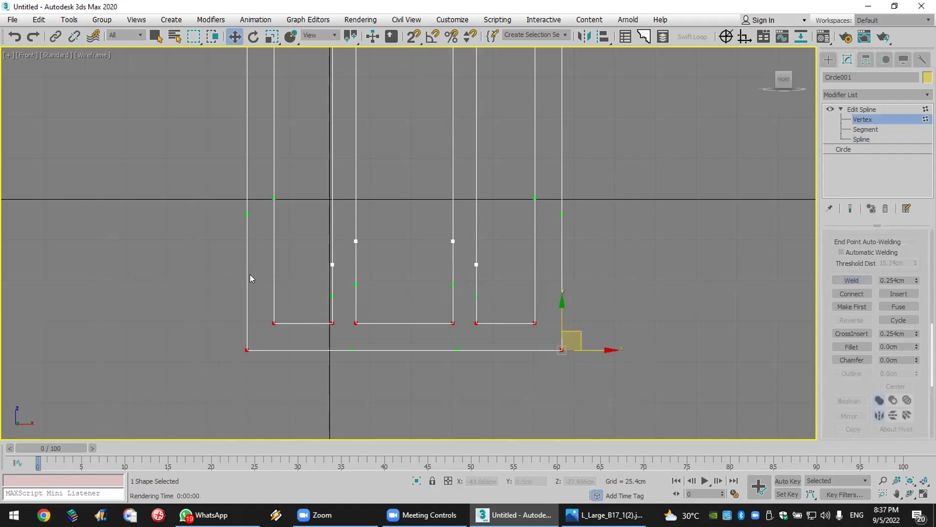
left_click(247, 350)
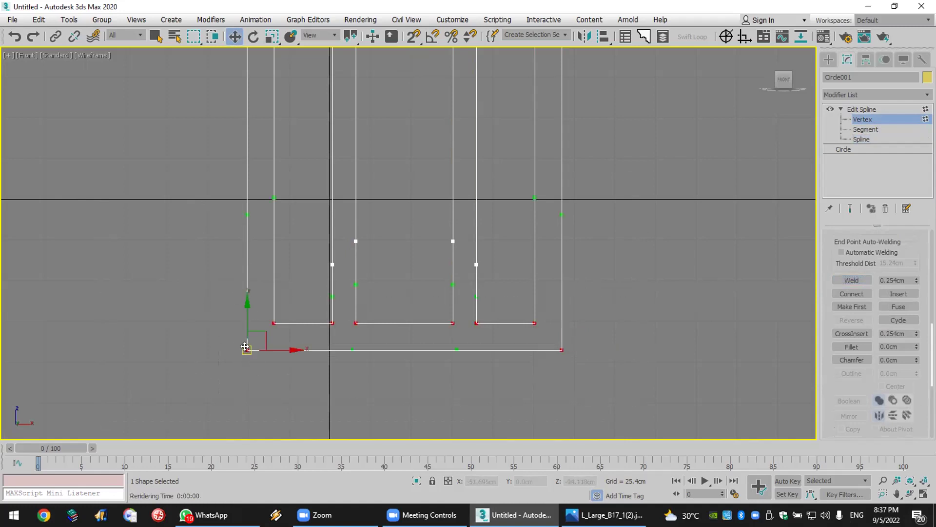
right_click(244, 314)
key("Escape")
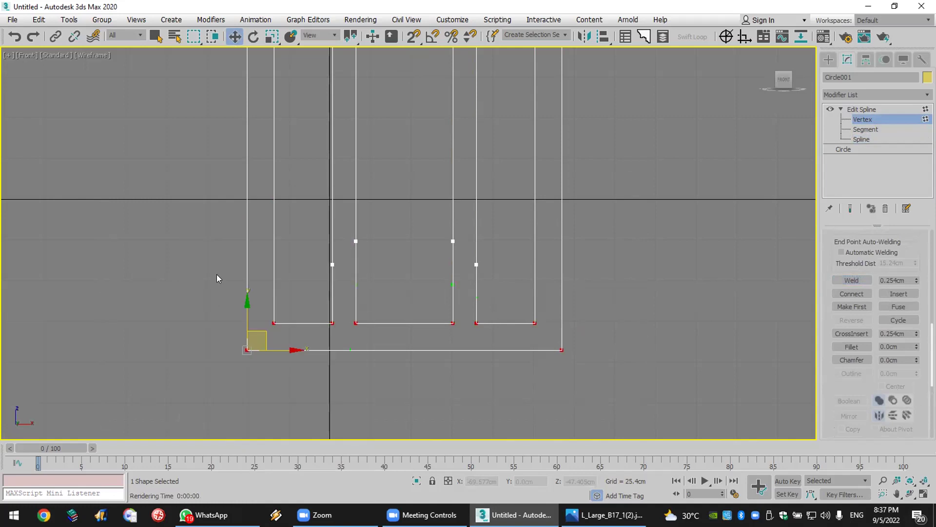
Step: Delete the four leftover vertices partway up the legs of the two inner arches
left_click(300, 262)
left_click_drag(305, 223, 503, 287)
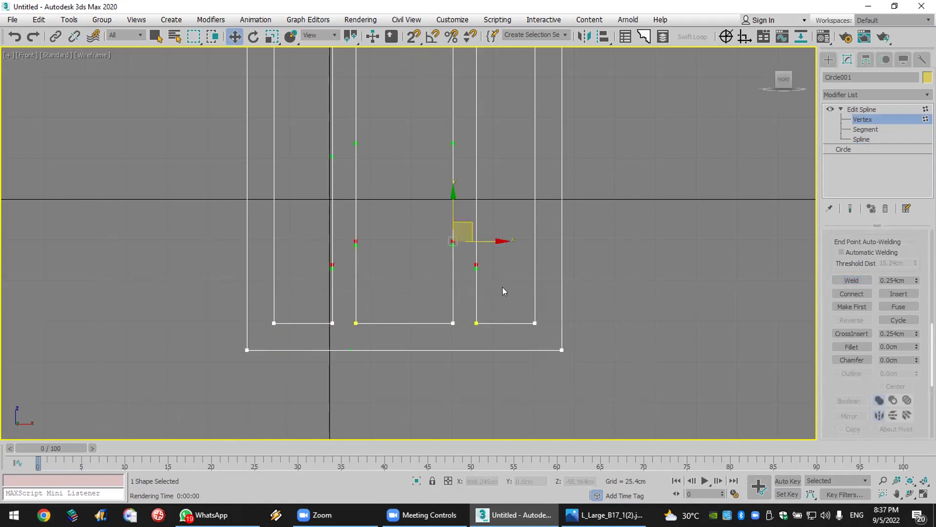
left_click(503, 286)
key("z")
scroll(518, 208, "up", 2)
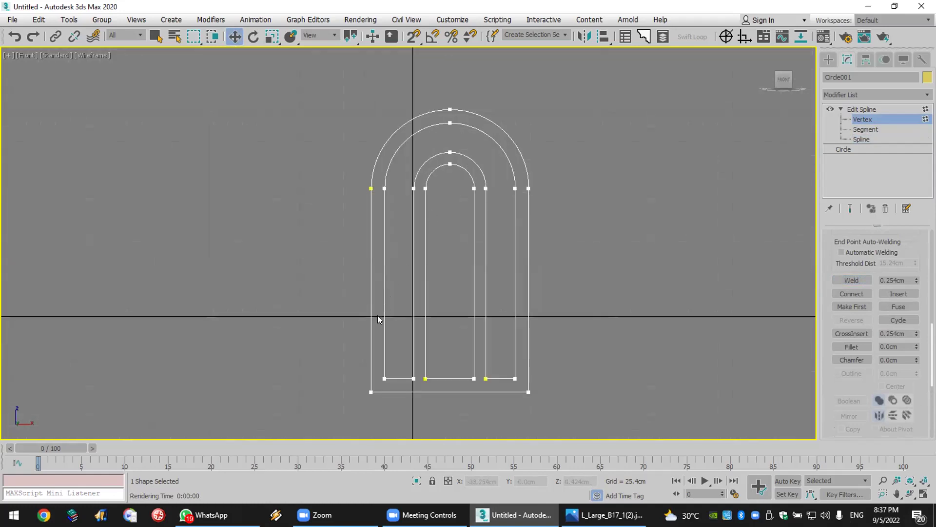
Step: Draw a thin horizontal rectangle about 178 cm wide and 12.8 cm long across the lower part of the window's inner outlines
left_click(828, 61)
left_click(894, 139)
scroll(414, 386, "up", 4)
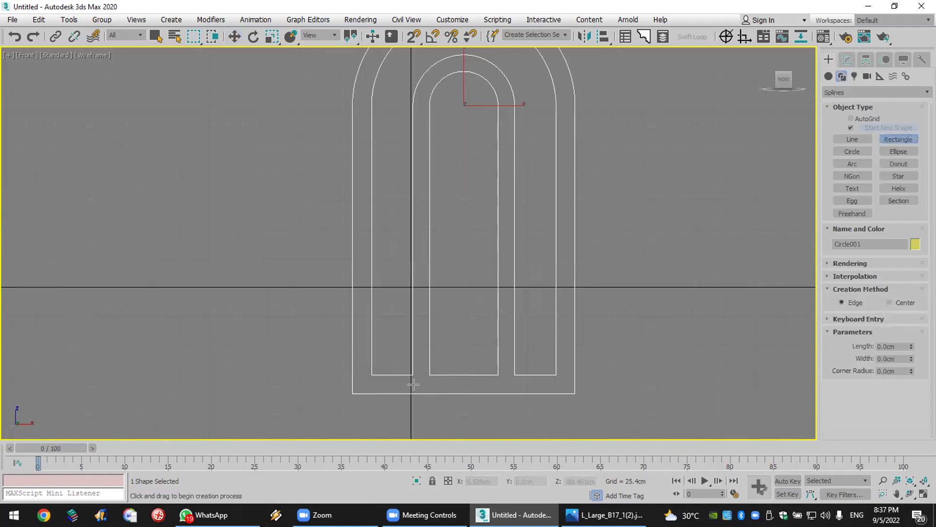
left_click_drag(338, 251, 621, 267)
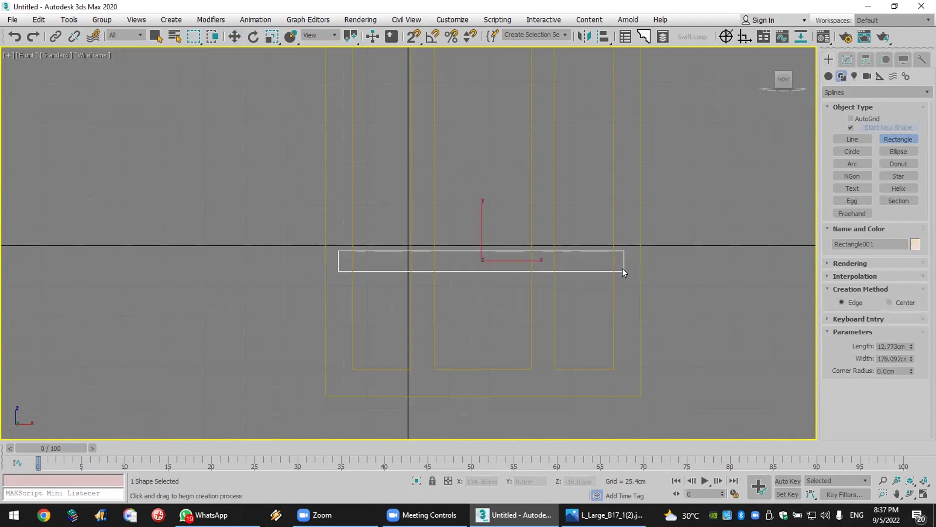
key("w")
Step: Attach the thin crossbar rectangle to the arched window shape
left_click(640, 295)
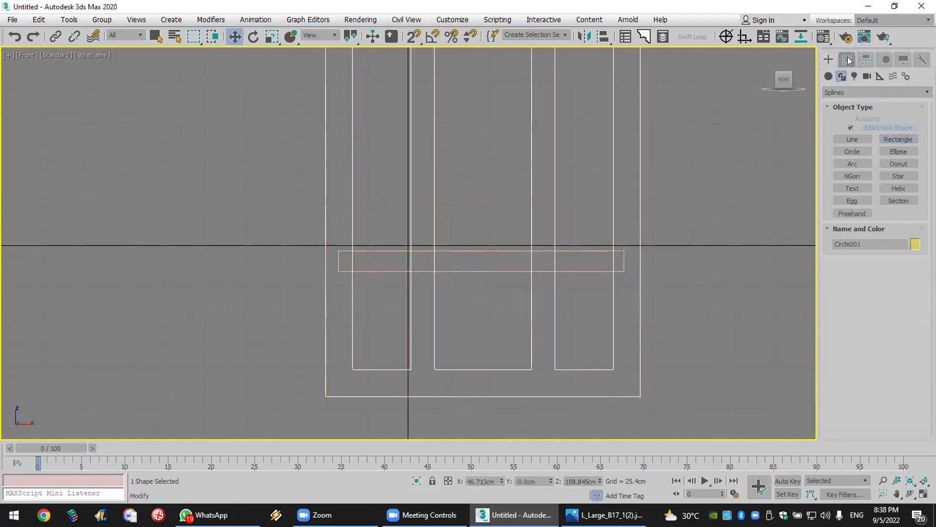
left_click(848, 59)
scroll(830, 269, "up", 5)
left_click(849, 298)
left_click(584, 273)
scroll(628, 242, "up", 2)
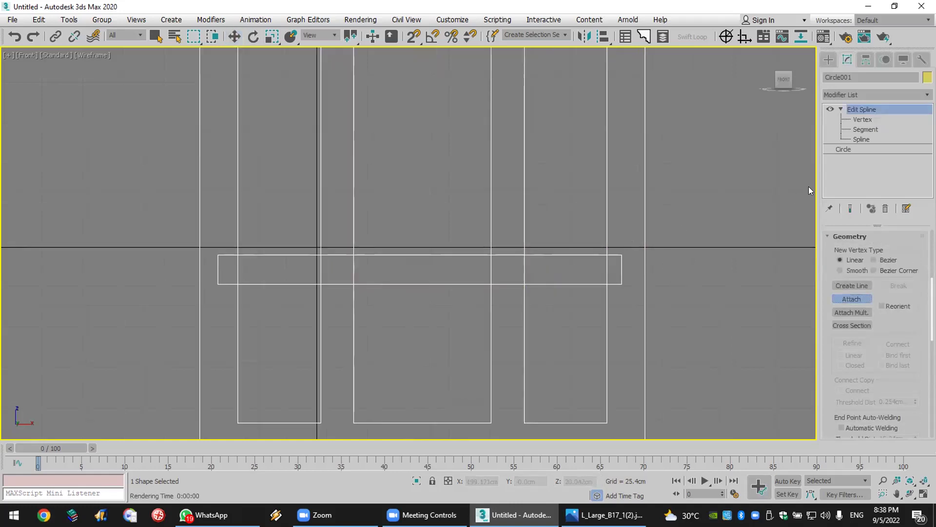
Step: Trim the overlapping pieces of the crossbar and the vertical legs to leave separate pane outlines above and below the bar
left_click(860, 139)
scroll(886, 353, "down", 10)
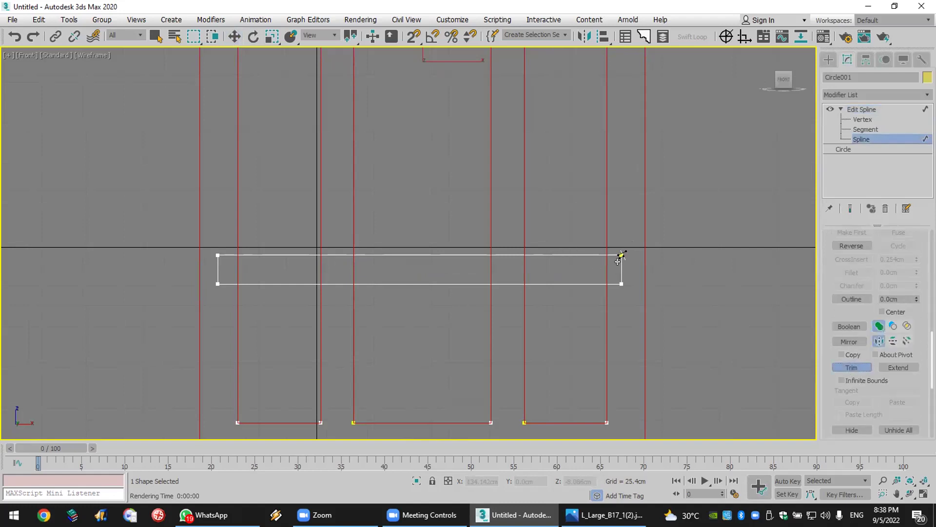
left_click(525, 268)
left_click(512, 254)
left_click(507, 282)
left_click(491, 270)
left_click(352, 261)
left_click(335, 254)
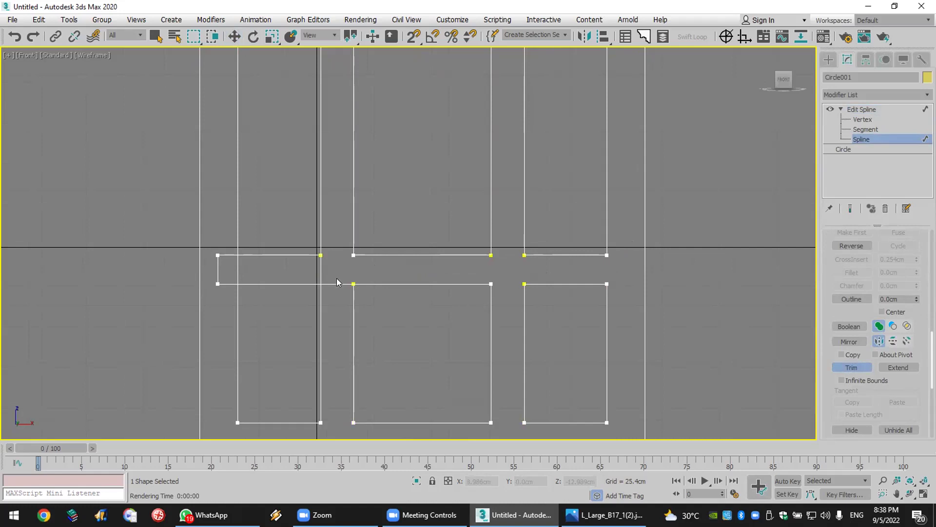
left_click(218, 257)
left_click(236, 261)
Step: Select all the vertices along both edges of the crossbar and weld them
right_click(713, 206)
left_click(708, 232)
left_click_drag(717, 226, 175, 303)
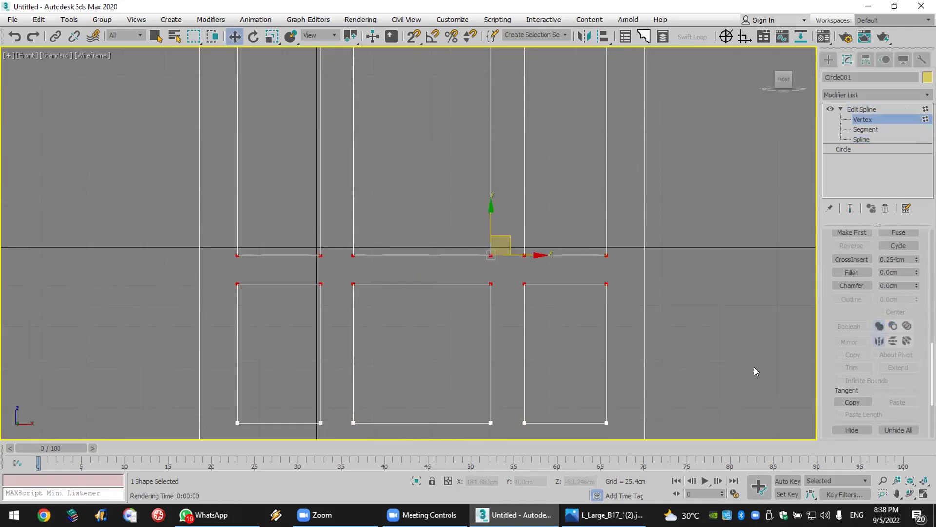
scroll(858, 310, "up", 3)
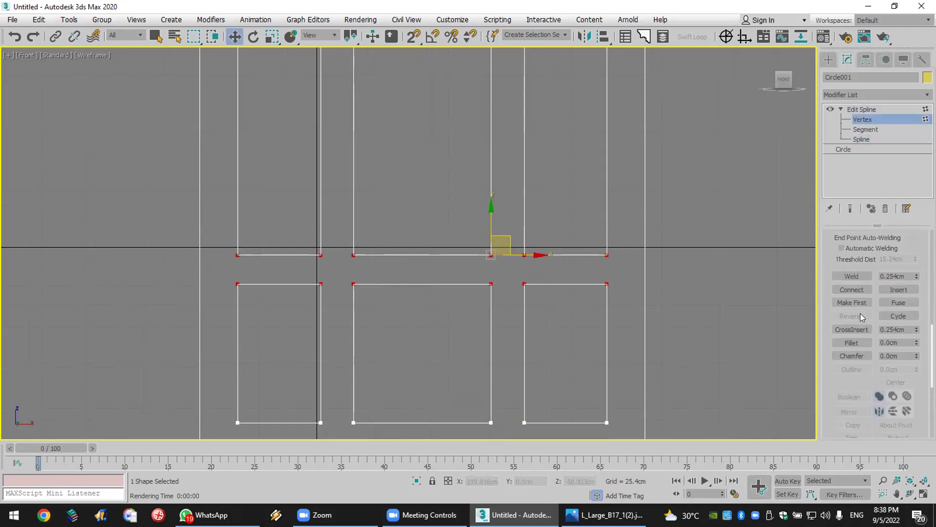
left_click(861, 275)
Step: Convert the bottom vertices of the three upper panes to Corner and move them up to just below the start of the arches
scroll(655, 268, "down", 4)
scroll(641, 195, "down", 5)
scroll(655, 179, "up", 5)
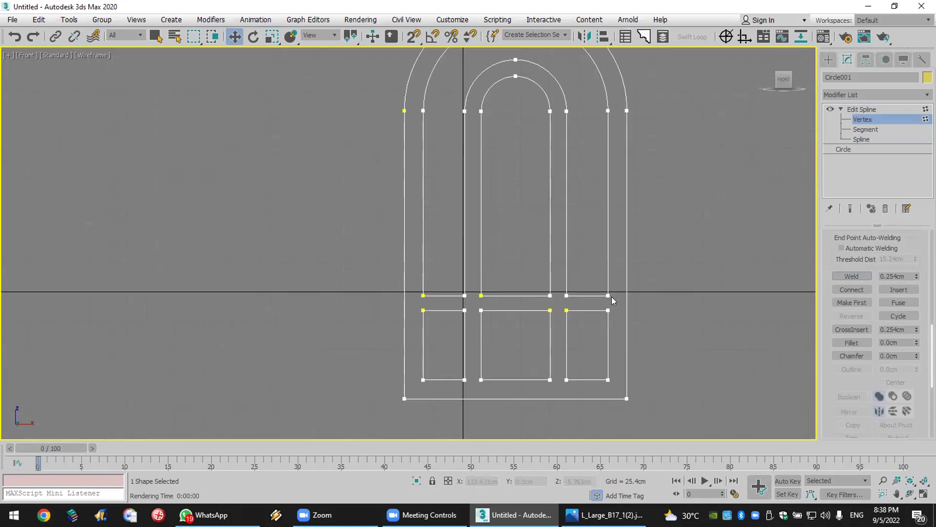
left_click_drag(614, 300, 416, 280)
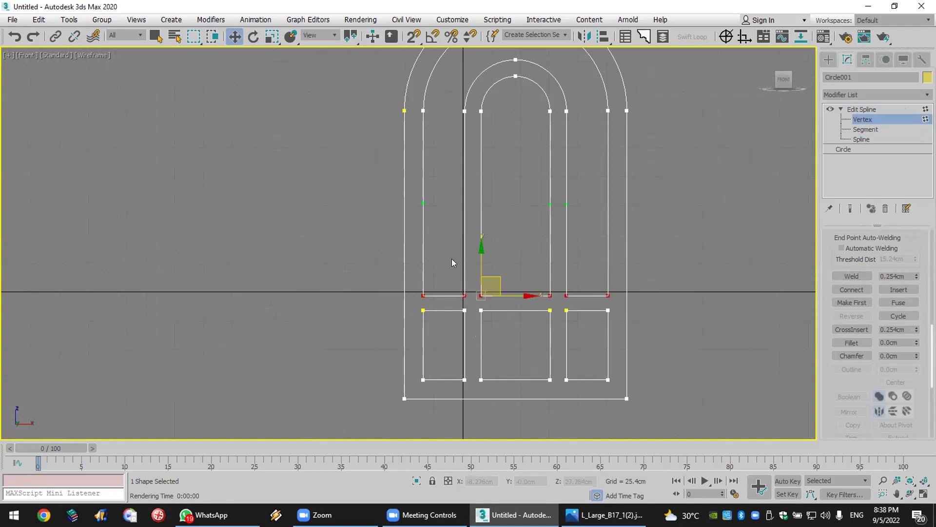
right_click(422, 291)
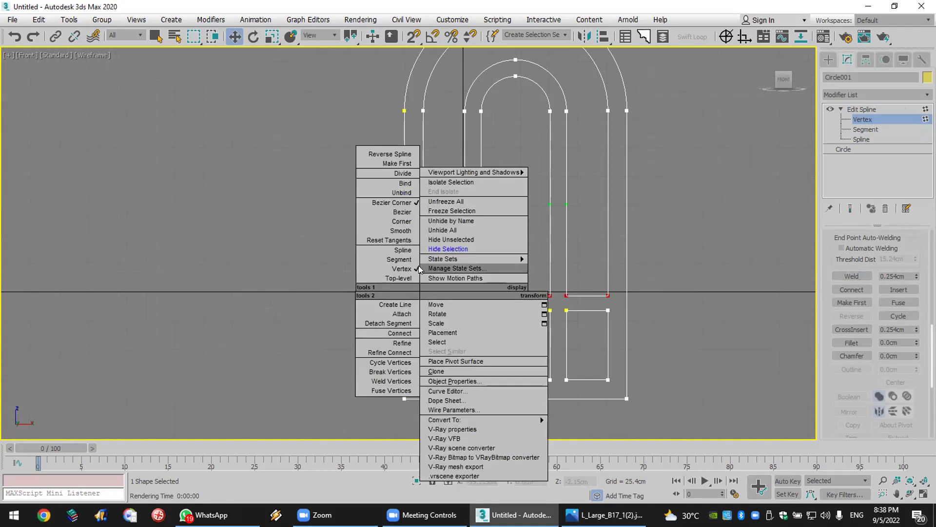
left_click(385, 222)
left_click_drag(427, 259, 428, 96)
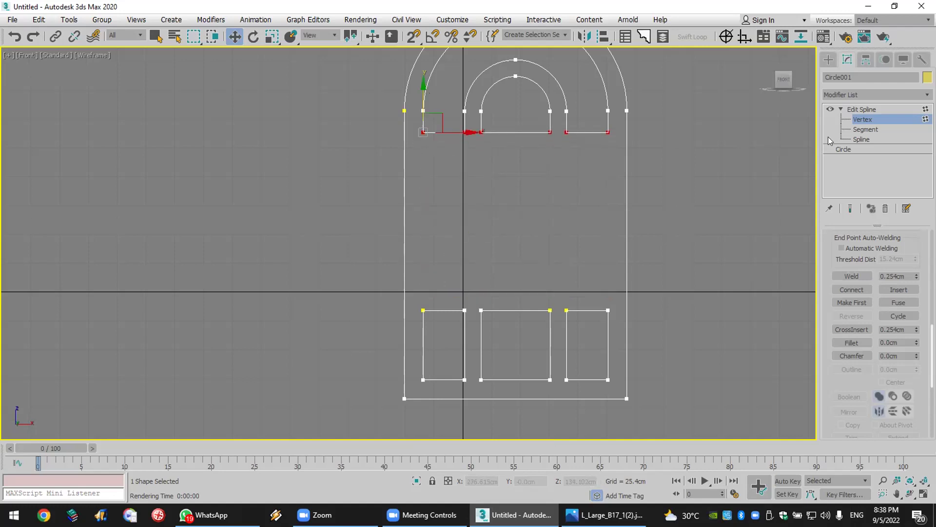
Step: Copy the three lower pane splines upward twice to form two more rows beneath the arched panes
left_click(866, 139)
left_click_drag(414, 289, 587, 350)
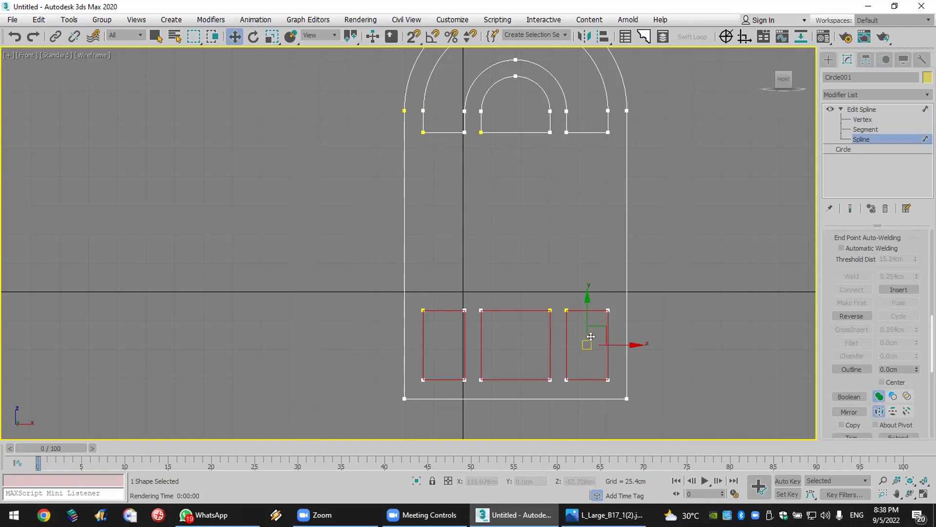
left_click_drag(588, 312, 590, 157, "shift")
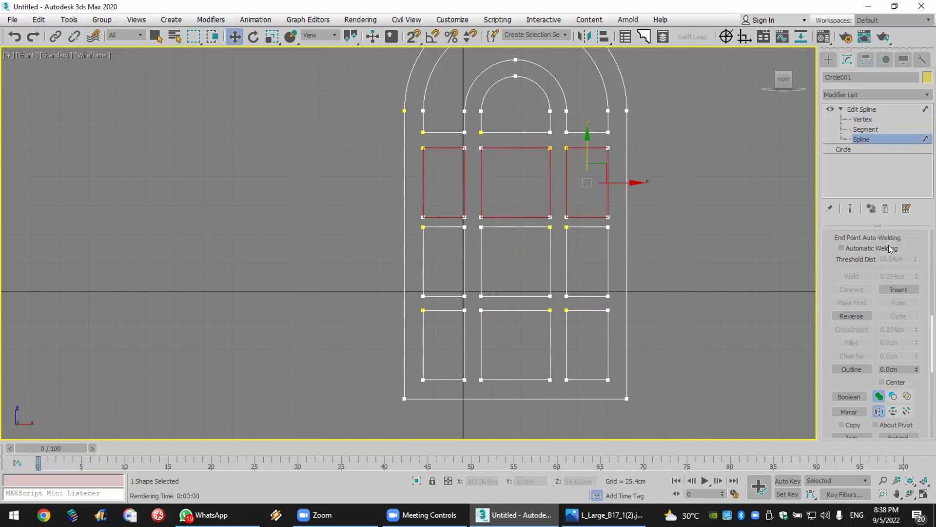
Step: Apply an Extrude modifier to the window frame shape with an amount of 10.16 cm
left_click(924, 480)
left_click(924, 493)
scroll(767, 398, "down", 5)
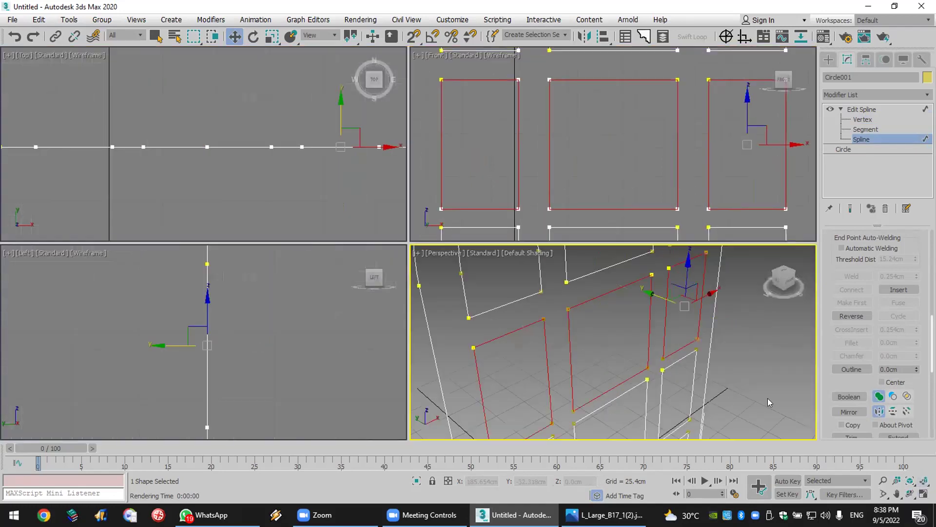
left_click(874, 91)
key("e")
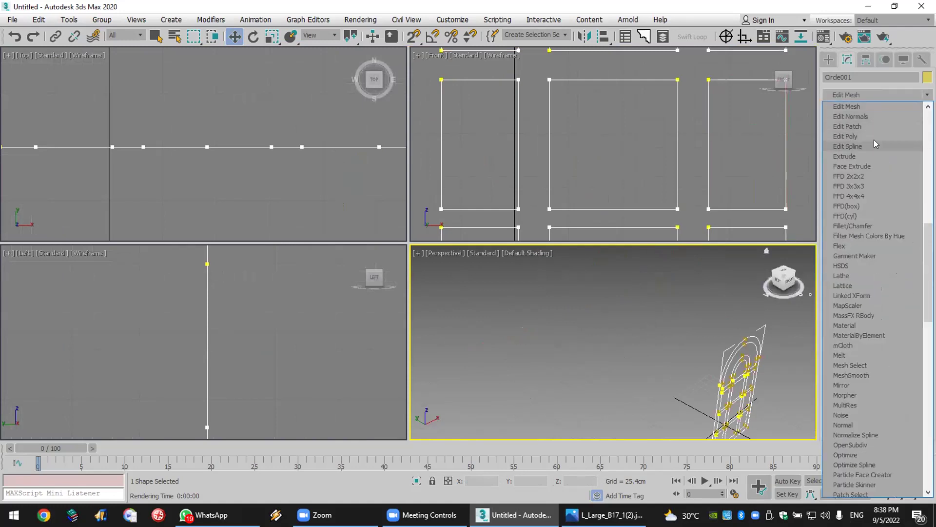
left_click(871, 155)
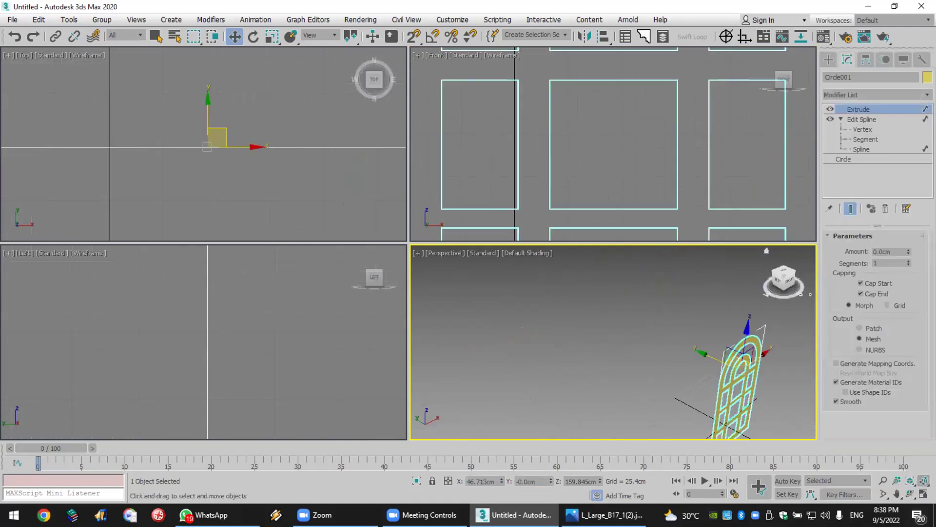
left_click(924, 481)
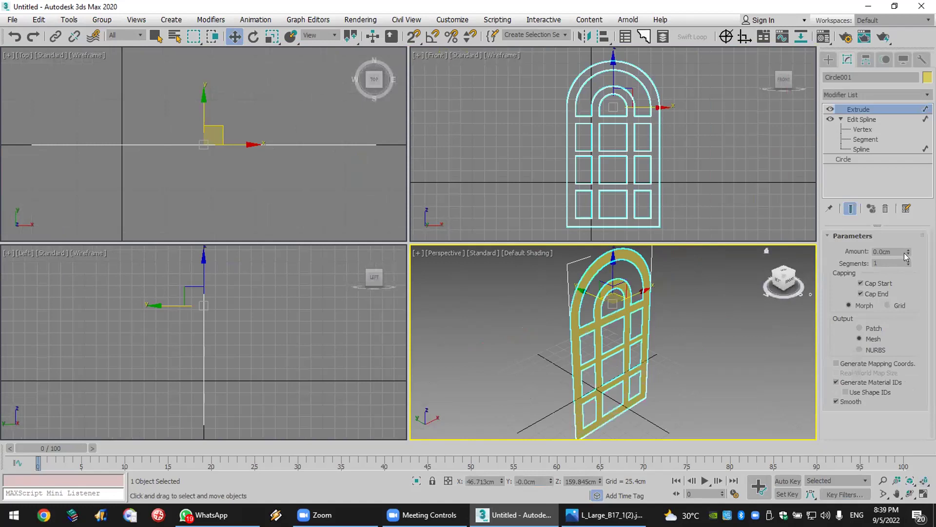
left_click_drag(904, 252, 903, 247)
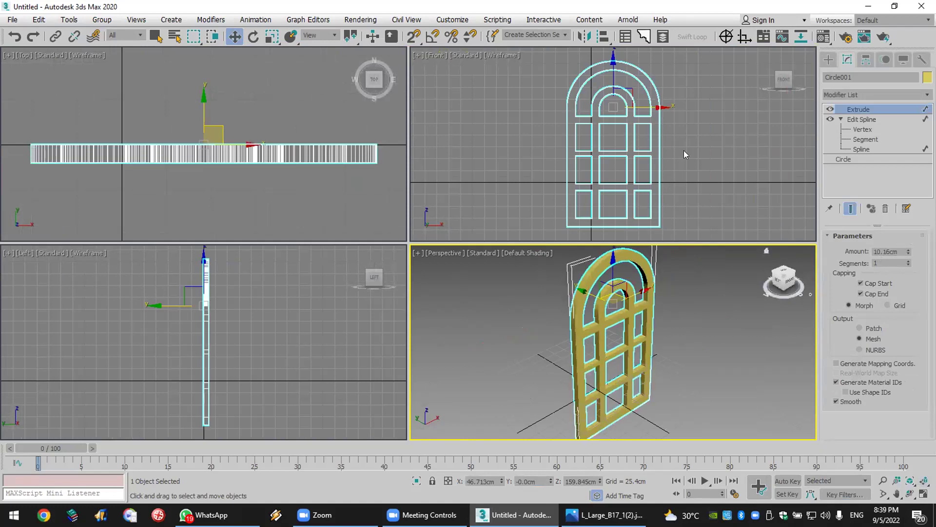
Step: Clone the extruded window frame in place as an independent copy
left_click(655, 114)
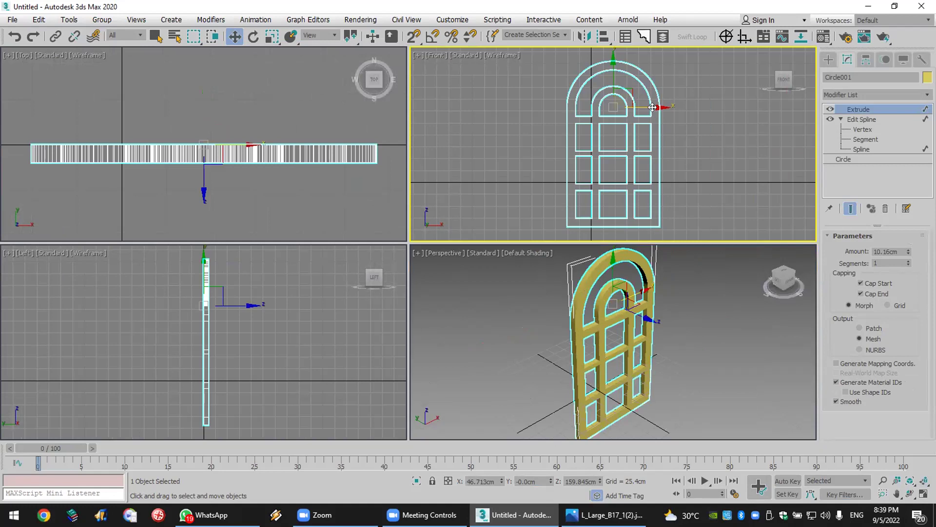
right_click(652, 126)
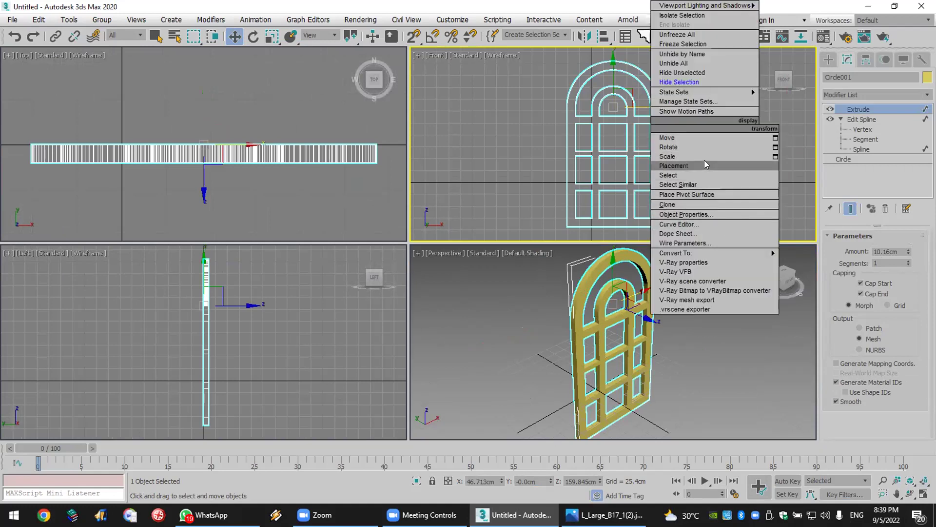
left_click(702, 204)
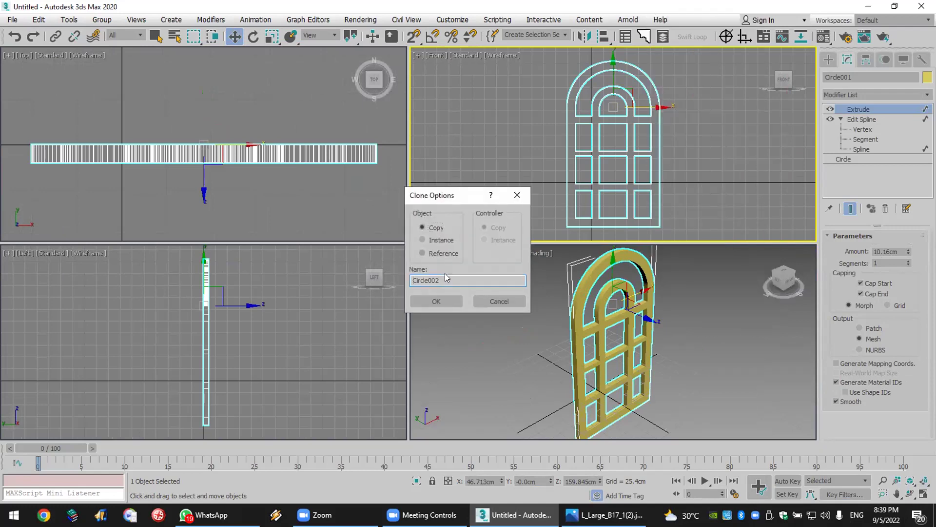
left_click(454, 302)
Step: Delete the outermost arched outline spline from the cloned frame's Edit Spline level
left_click(840, 119)
left_click(880, 149)
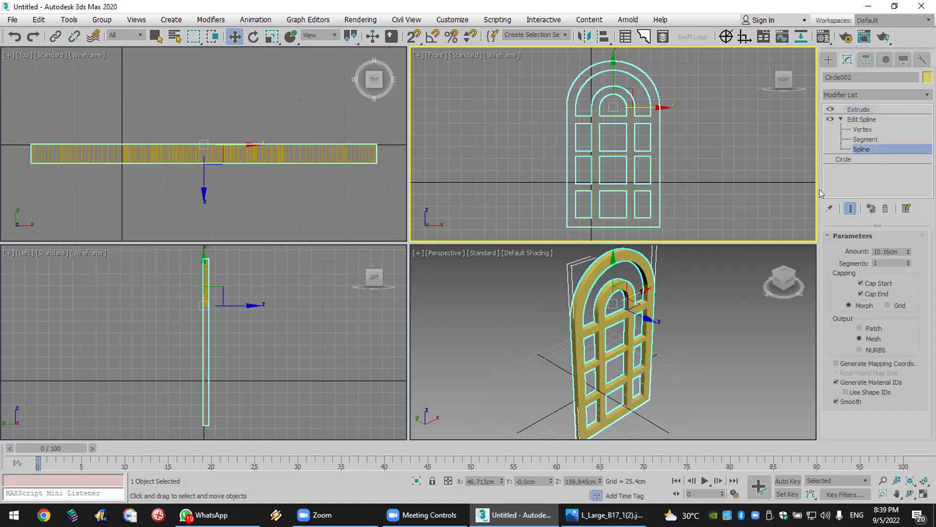
left_click(651, 226)
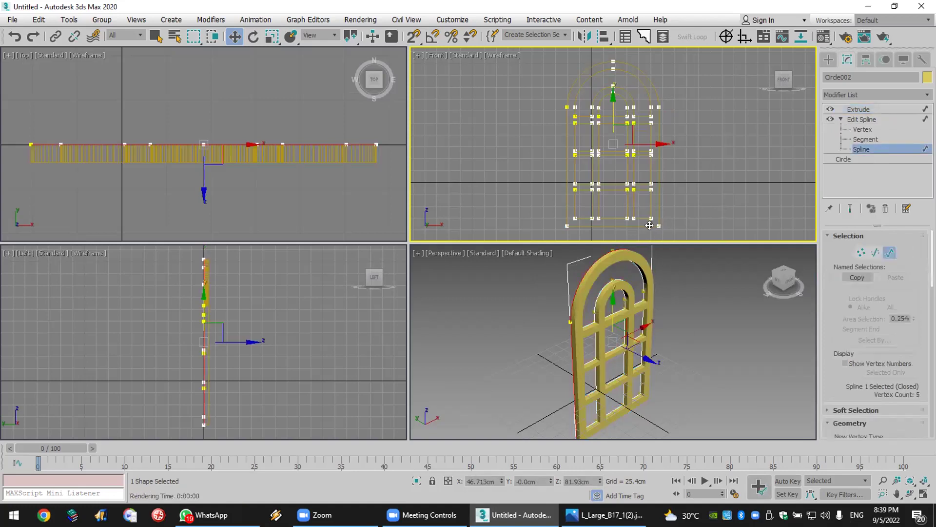
key("Delete")
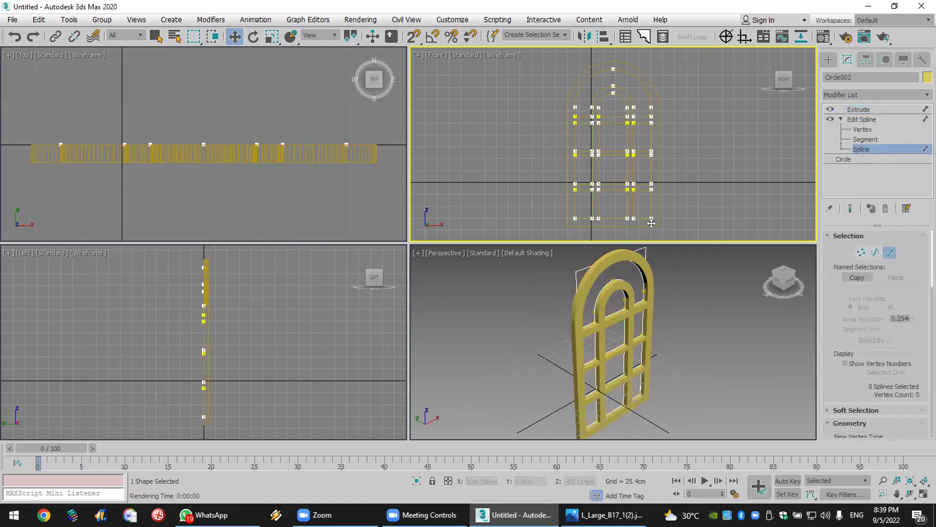
Step: Recolour the cloned pane object pink and set its extrusion amount to 2.54 cm
left_click(892, 107)
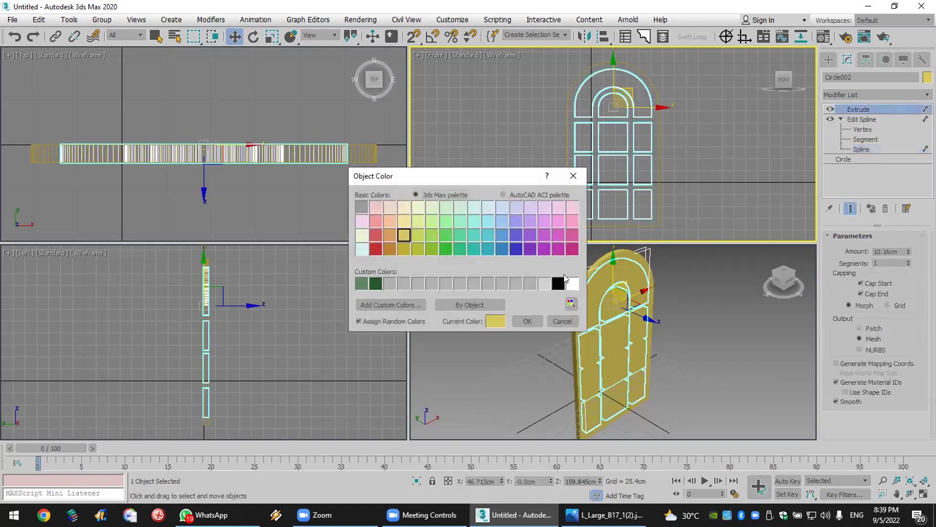
left_click(567, 234)
left_click(520, 319)
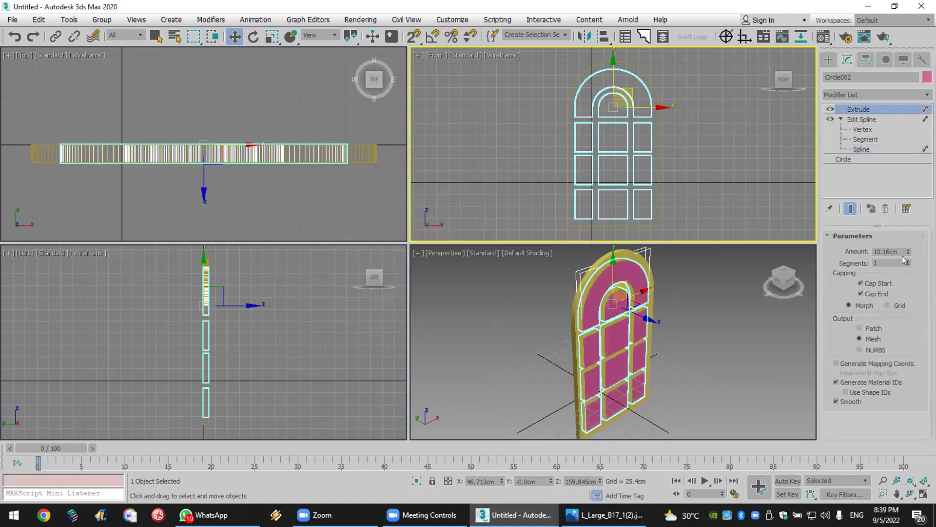
left_click_drag(909, 251, 910, 251)
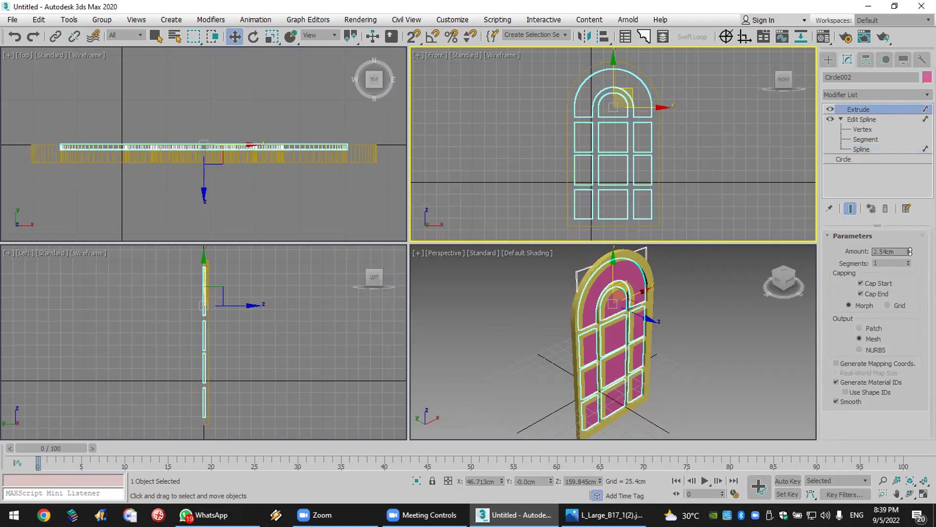
Step: Set the pink pane object's rendering visibility to .3 in its object properties and deselect it
left_click(642, 283)
right_click(642, 283)
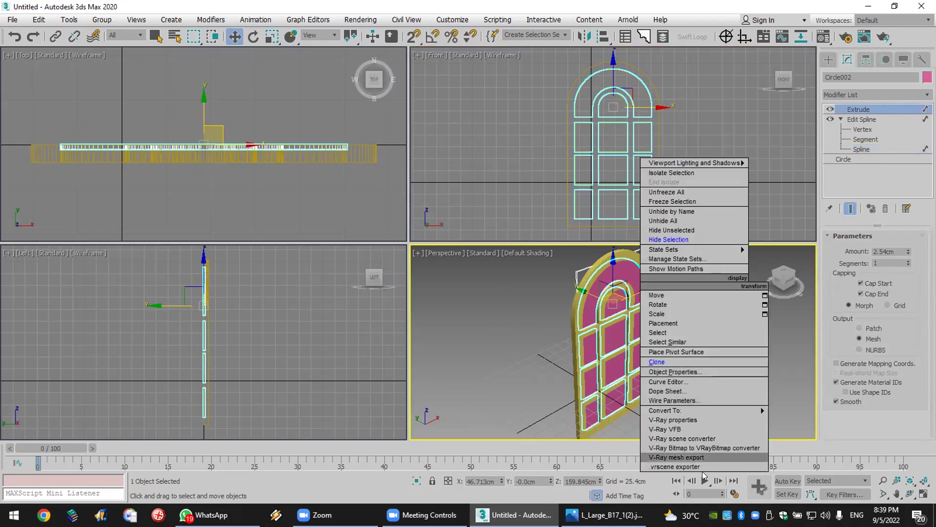
left_click(707, 372)
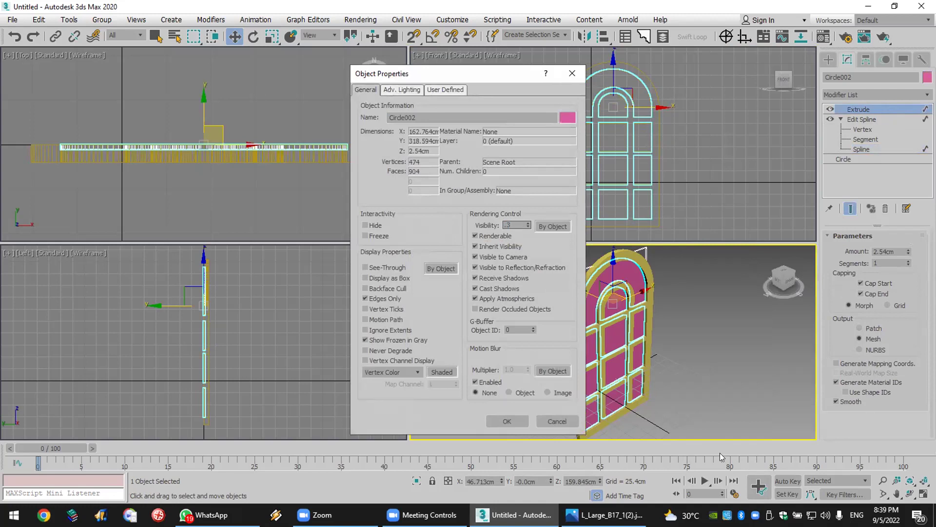
left_click(507, 422)
left_click(739, 336)
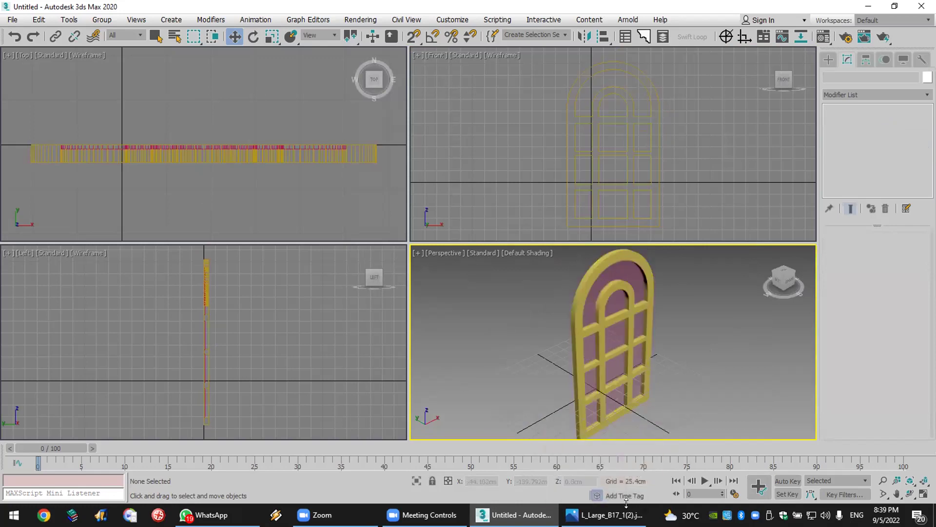
Step: Switch to the villa reference image and examine the tower's windows, cornices and wall mouldings, then return to 3ds Max
left_click(605, 514)
scroll(598, 323, "up", 4)
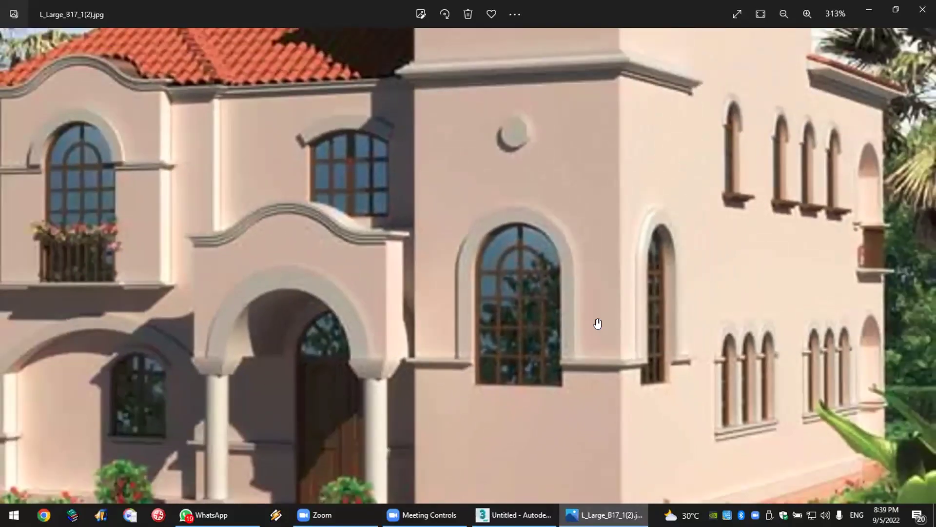
scroll(598, 323, "down", 3)
scroll(588, 291, "up", 1)
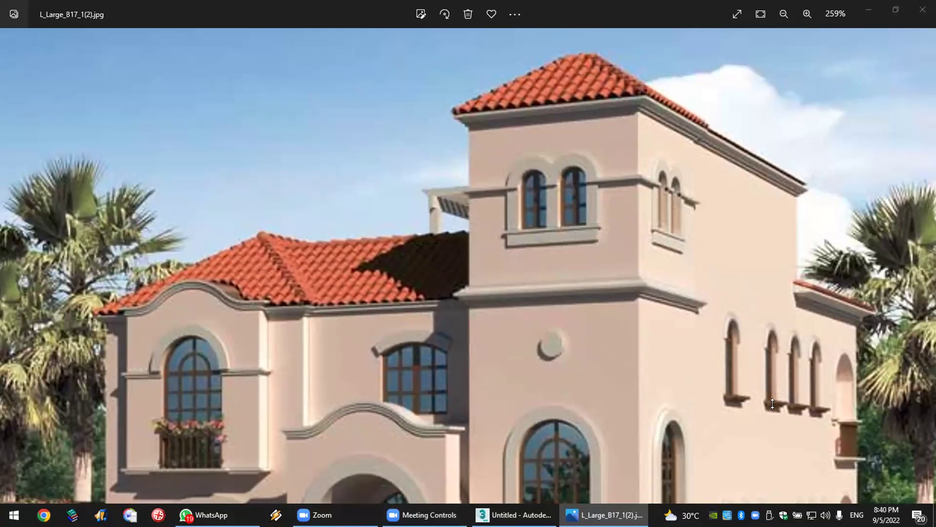
left_click(531, 515)
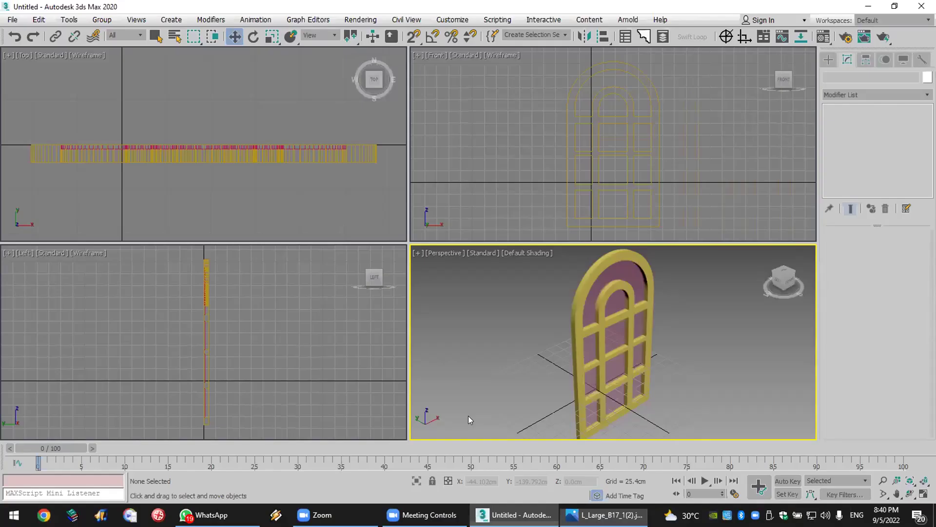
Step: Reset the scene without saving the changes
left_click(21, 22)
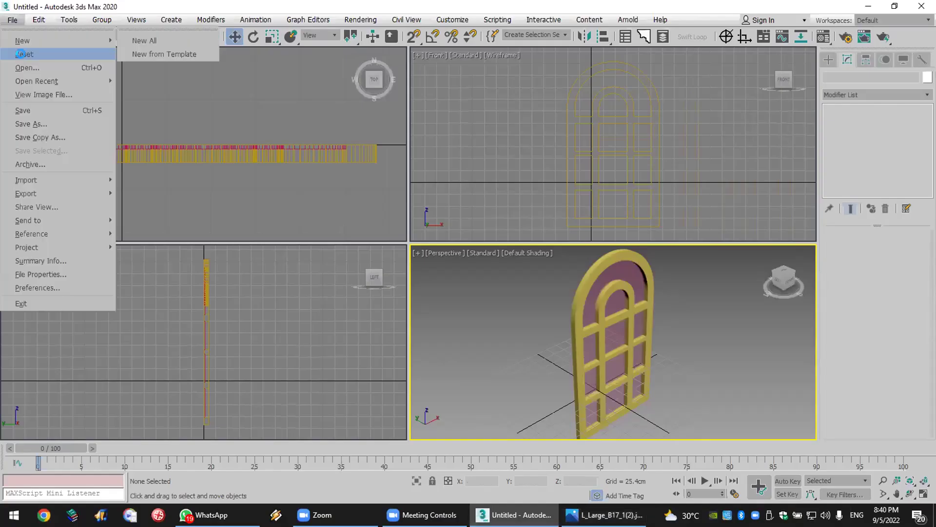
left_click(22, 55)
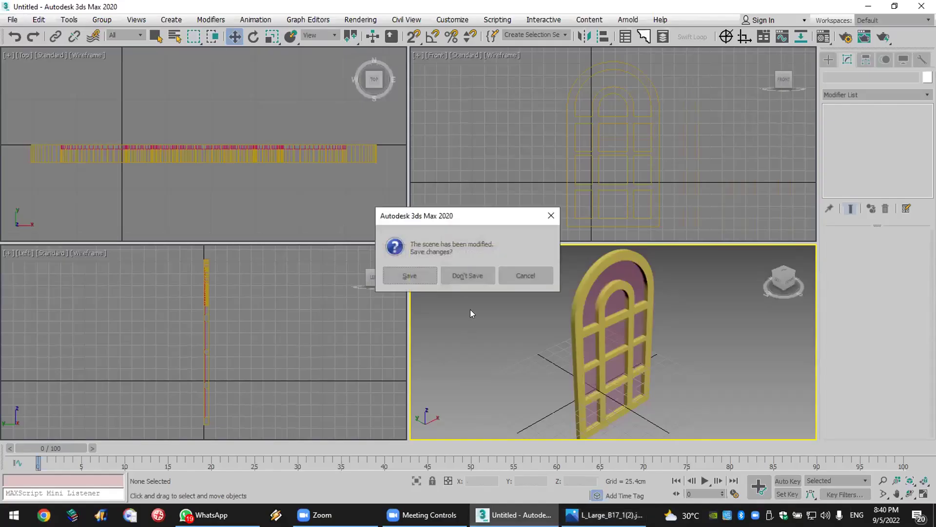
left_click(469, 271)
left_click(431, 274)
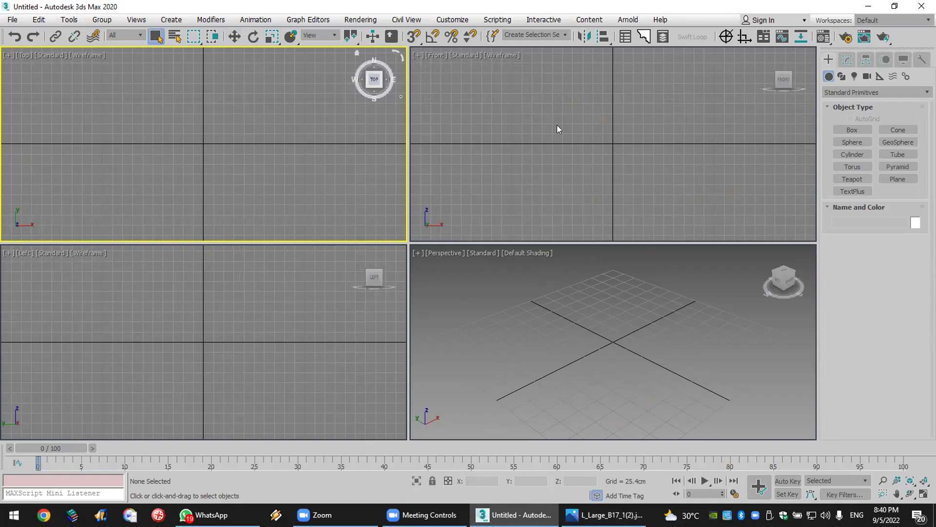
Step: Draw an open stepped line of seven right-angled segments across the Top view
left_click(841, 77)
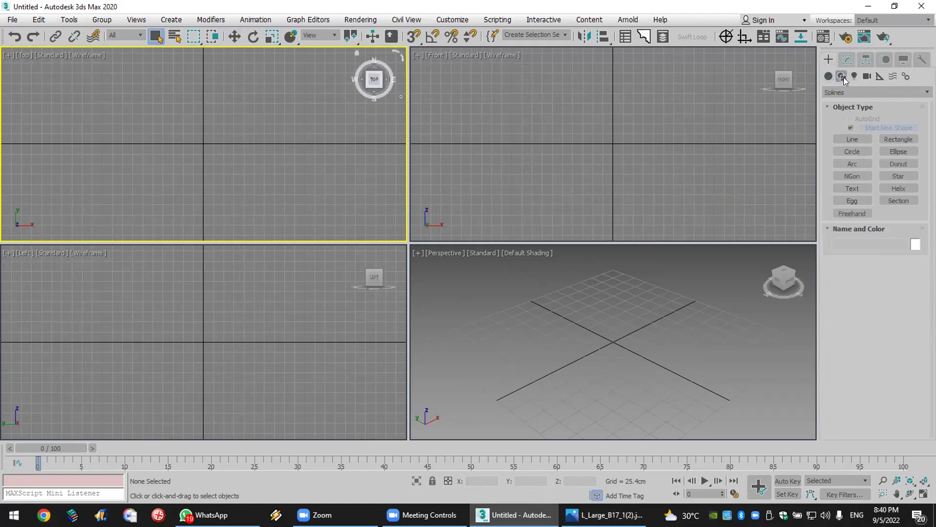
left_click(852, 141)
left_click(410, 42)
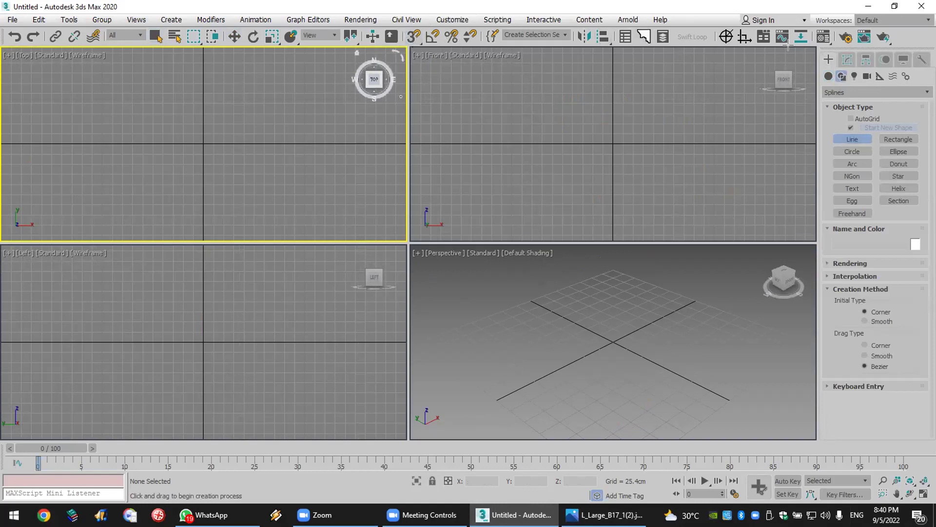
left_click(745, 37)
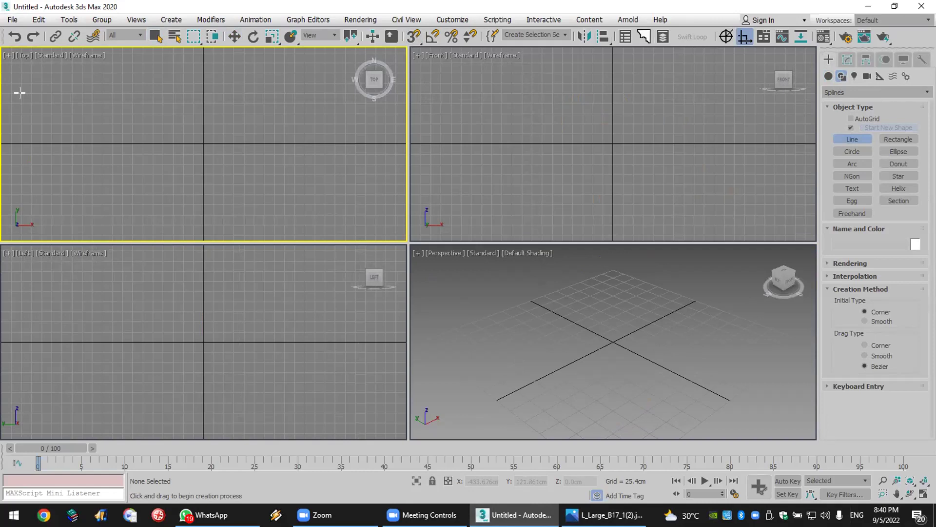
left_click(20, 92)
left_click(23, 144)
left_click(152, 144)
left_click(153, 117)
left_click(289, 117)
left_click(289, 168)
left_click(378, 169)
left_click(368, 119)
right_click(368, 120)
Step: Outline the stepped line at Spline level to form a thin double-line wall profile
left_click(847, 59)
left_click(829, 110)
left_click(857, 131)
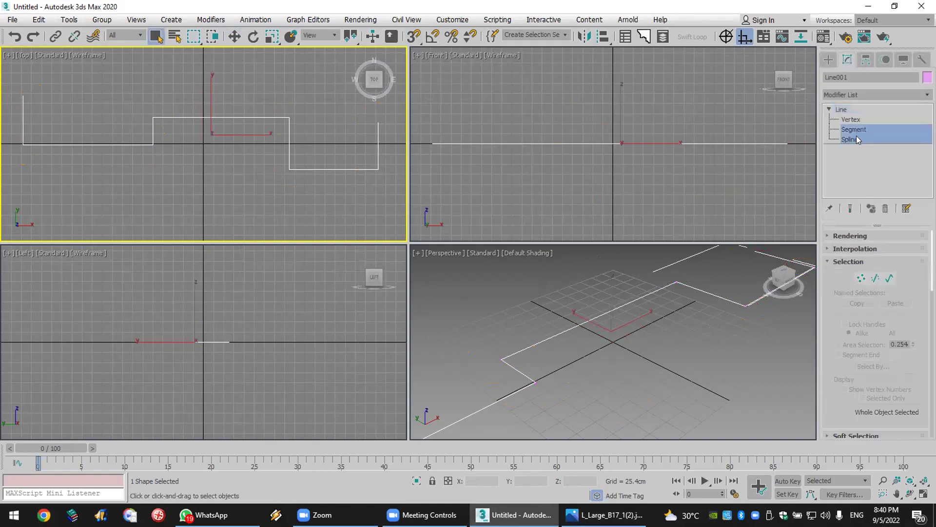
left_click(857, 139)
scroll(887, 304, "down", 5)
scroll(886, 304, "down", 4)
left_click(854, 363)
left_click_drag(345, 168, 356, 164)
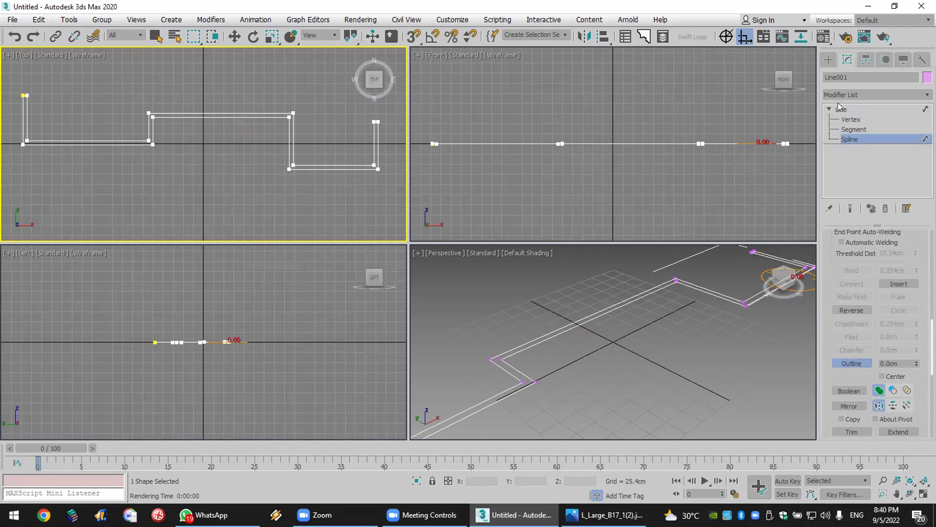
Step: Apply an Extrude modifier to the wall profile with an amount of 431.8 cm
left_click(867, 90)
scroll(867, 89, "down", 10)
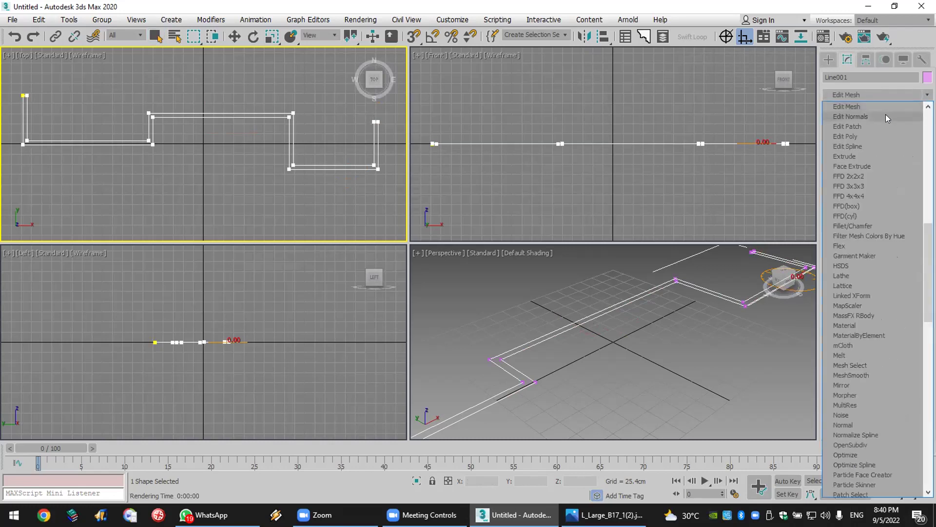
left_click(855, 156)
left_click_drag(910, 253, 910, 214)
Step: Change the extruded wall's object colour to white
scroll(696, 305, "down", 4)
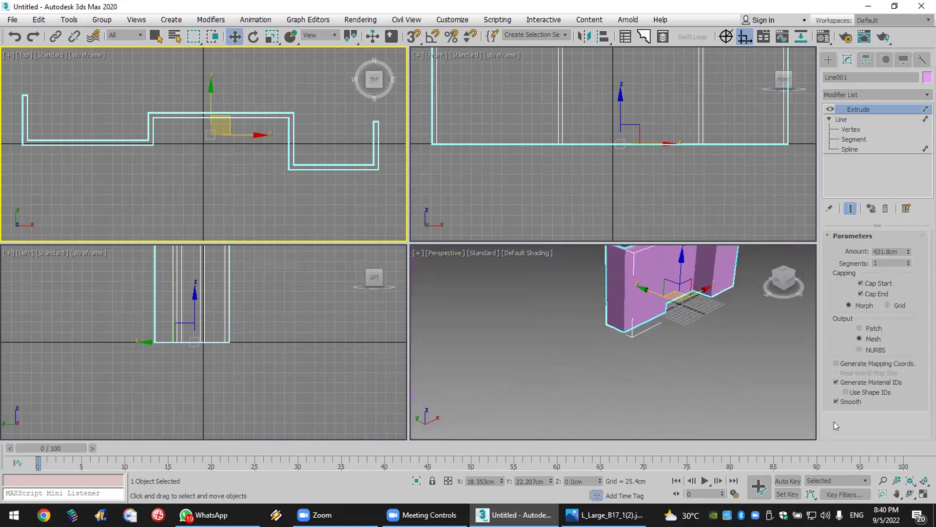
left_click(897, 494)
left_click_drag(691, 312, 622, 334)
scroll(641, 346, "up", 3)
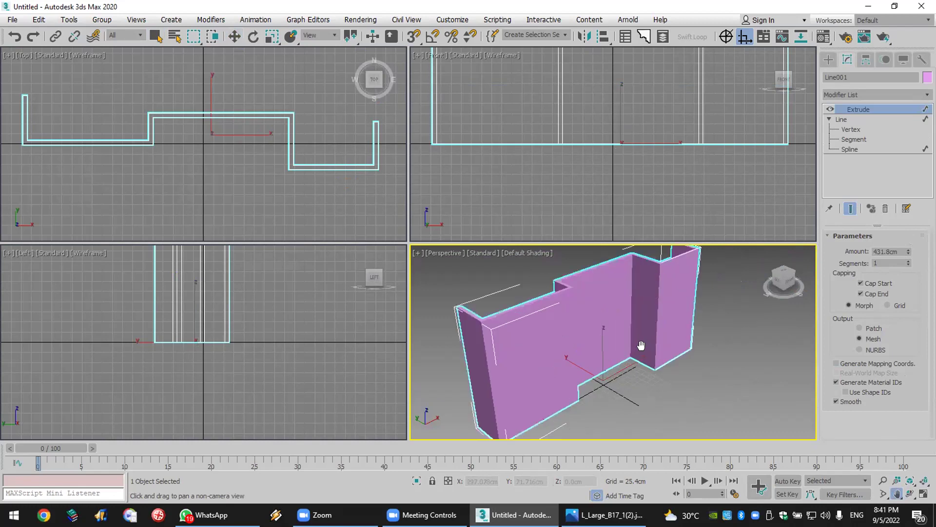
left_click(927, 77)
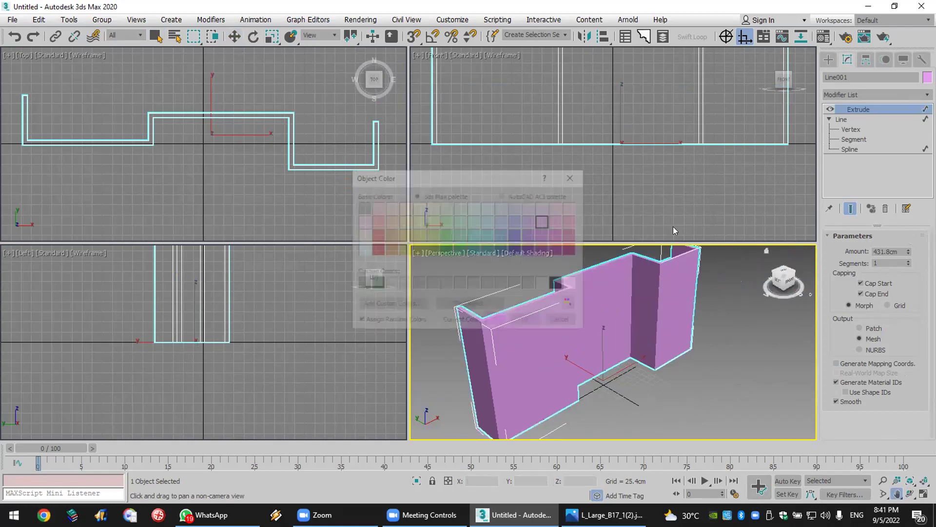
left_click(572, 283)
left_click(527, 321)
Step: Draw a rectangle about 21.8 cm long and 21.3 cm wide beside the wall in the Front view
scroll(746, 88, "down", 2)
scroll(746, 88, "up", 4)
scroll(780, 129, "up", 2)
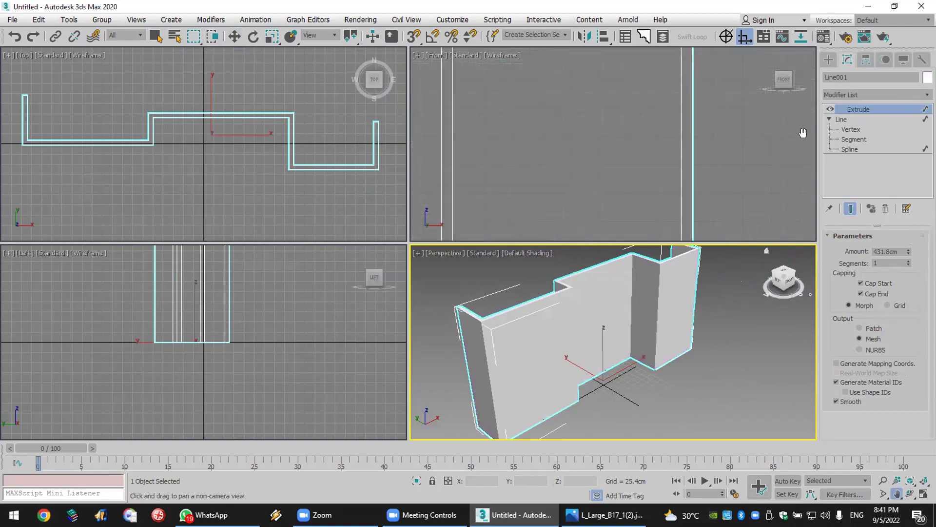
left_click(828, 59)
left_click(899, 139)
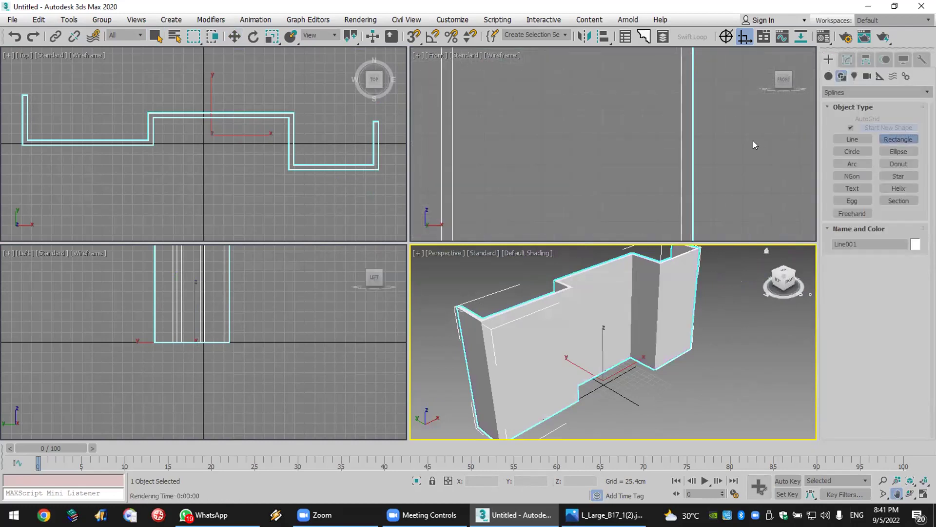
left_click_drag(753, 140, 758, 143)
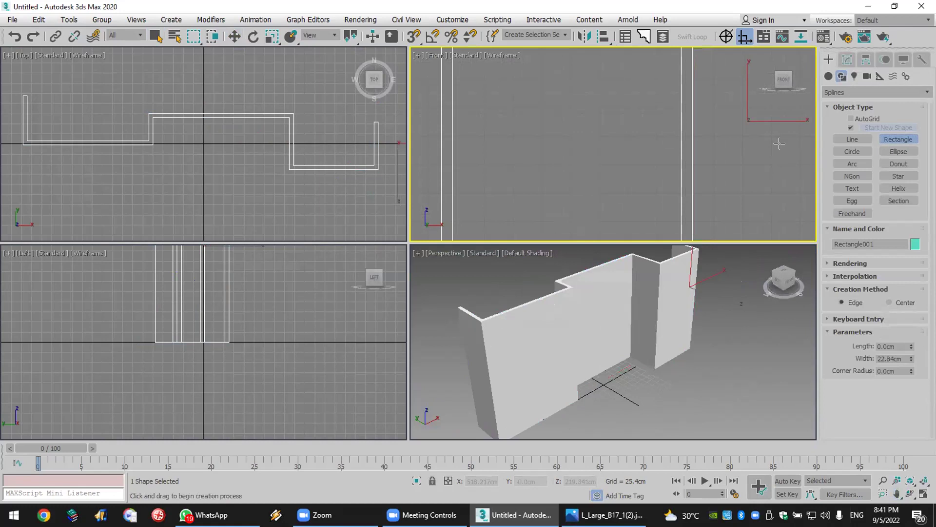
right_click(779, 144)
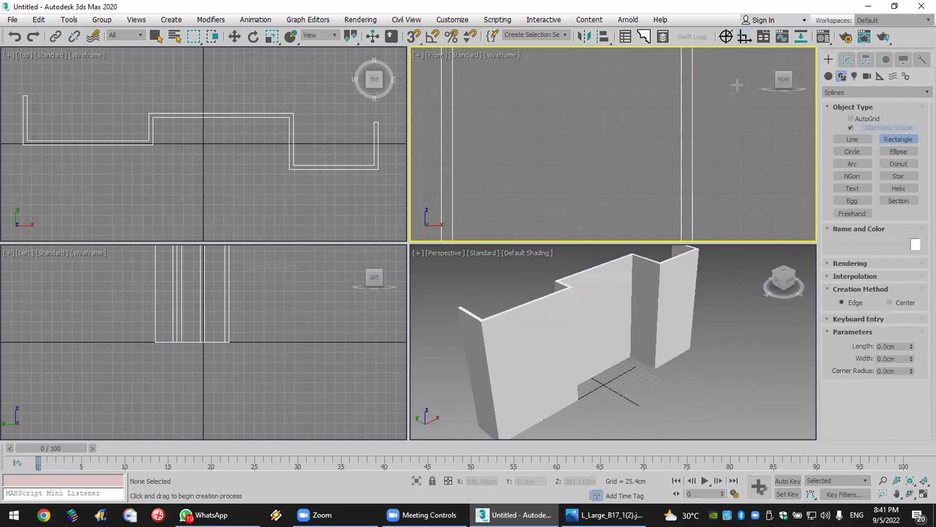
left_click_drag(736, 119, 757, 142)
Step: Add an Edit Spline modifier to the rectangle and move its lower-right vertex inward to shape a curved moulding profile
left_click(847, 59)
left_click(849, 94)
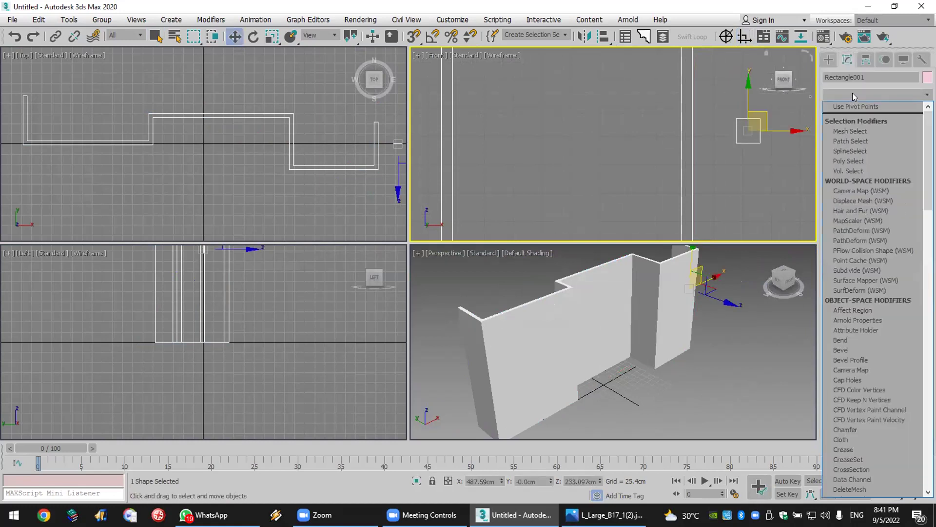
key("e")
left_click(876, 146)
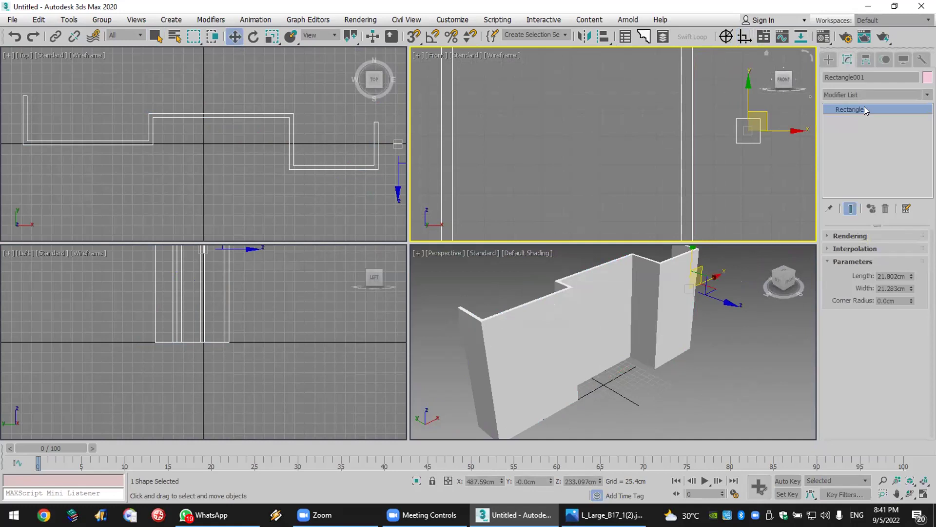
left_click(840, 108)
key("1")
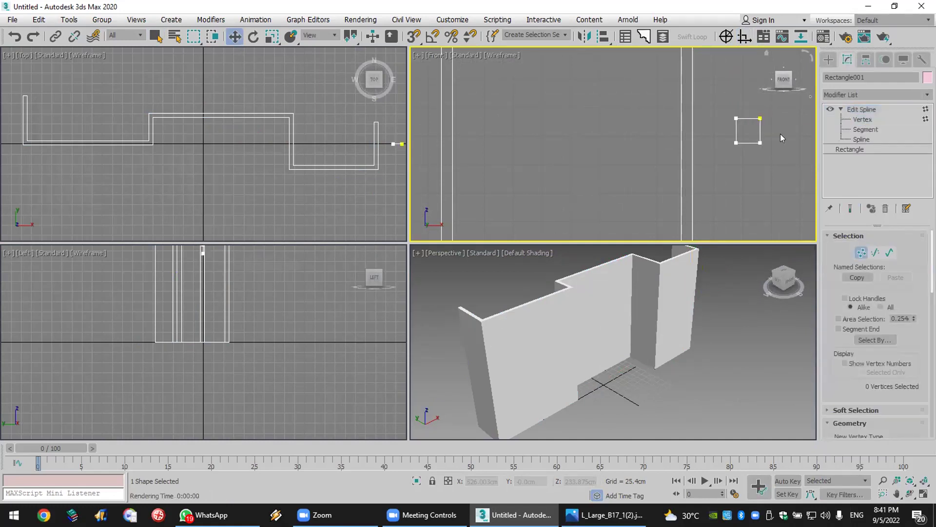
left_click(759, 143)
left_click_drag(771, 144, 766, 122)
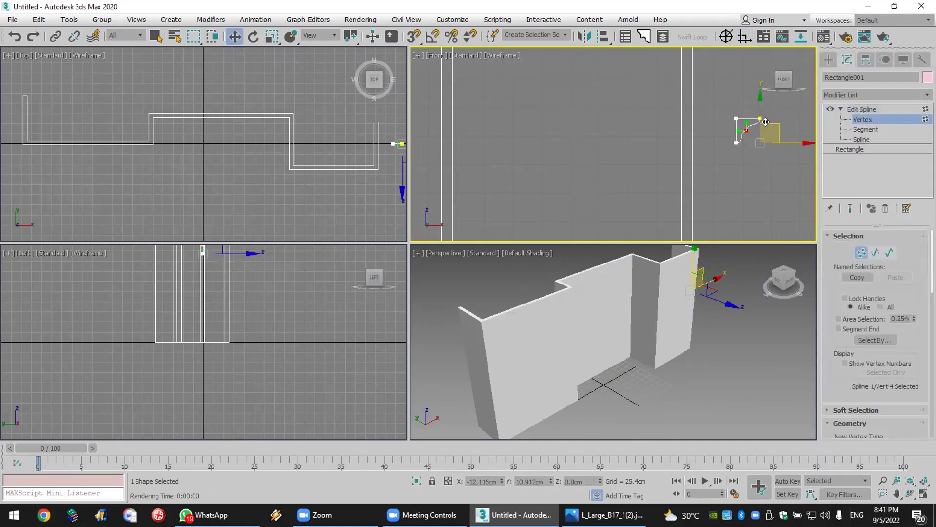
Step: Enable Adaptive interpolation on the base rectangle and return to its Edit Spline modifier
left_click(828, 59)
scroll(742, 123, "up", 5)
scroll(741, 123, "up", 2)
scroll(772, 160, "up", 3)
left_click(848, 59)
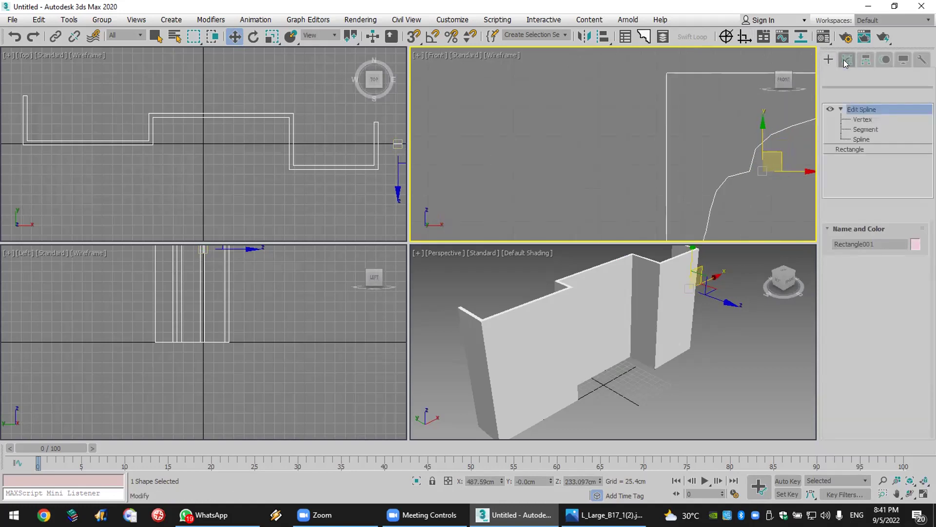
left_click(854, 148)
left_click(517, 291)
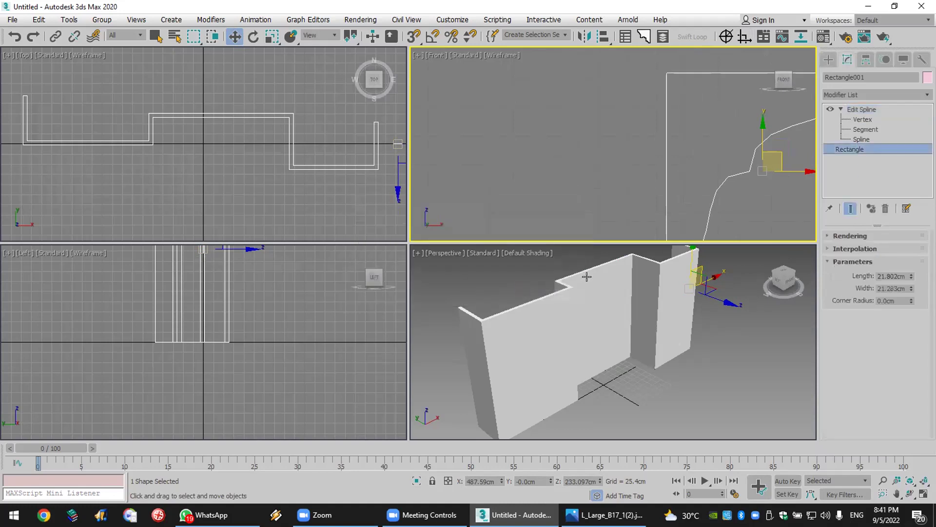
left_click(900, 246)
left_click(880, 283)
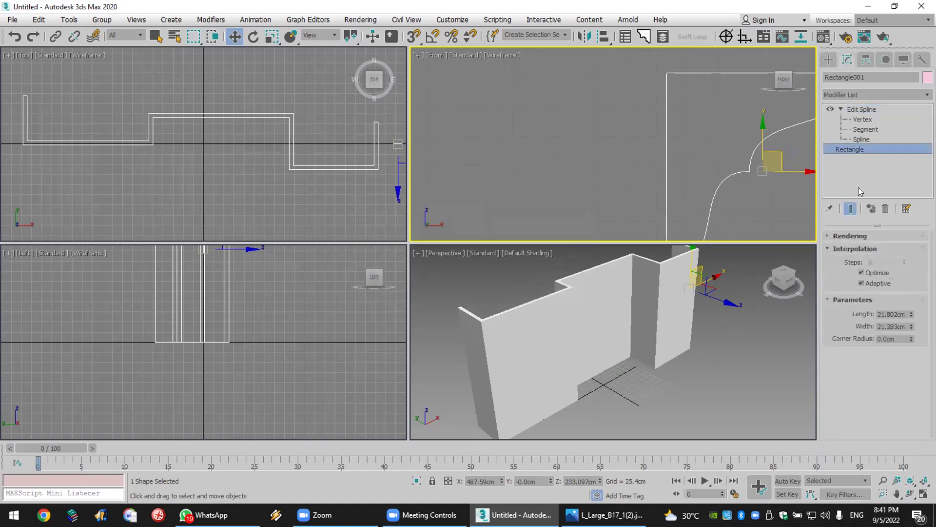
left_click(861, 110)
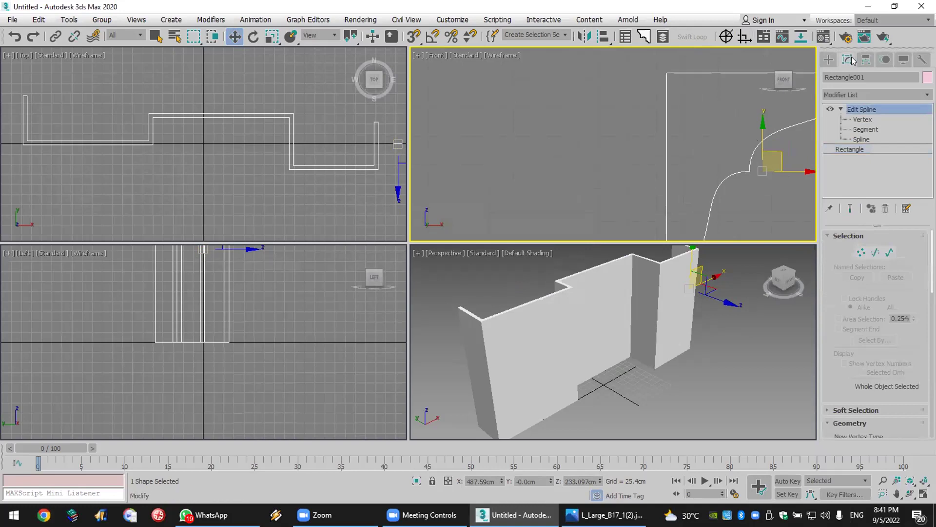
Step: Move only the moulding profile's pivot to its upper-left corner, using snaps to place it exactly on the vertex
left_click(866, 59)
left_click(873, 140)
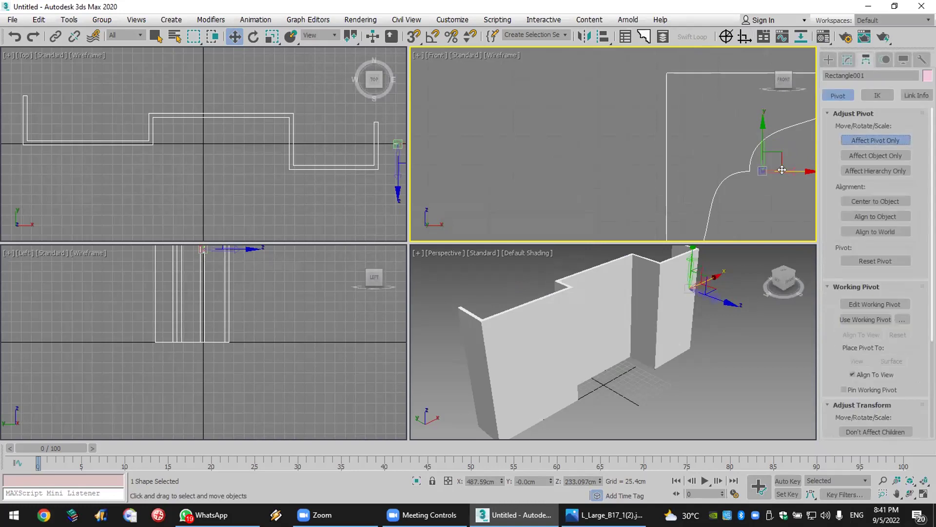
left_click_drag(413, 37, 414, 36)
right_click(413, 37)
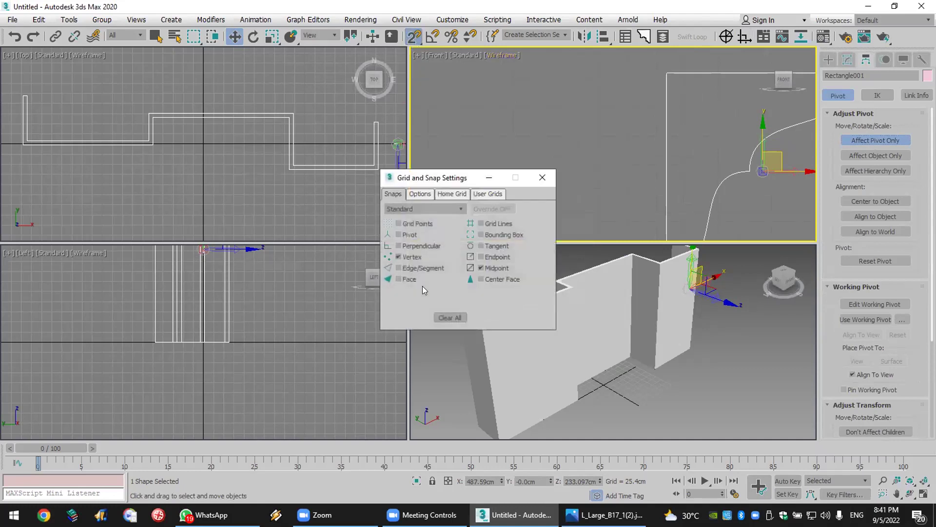
left_click(546, 179)
left_click_drag(763, 171, 668, 74)
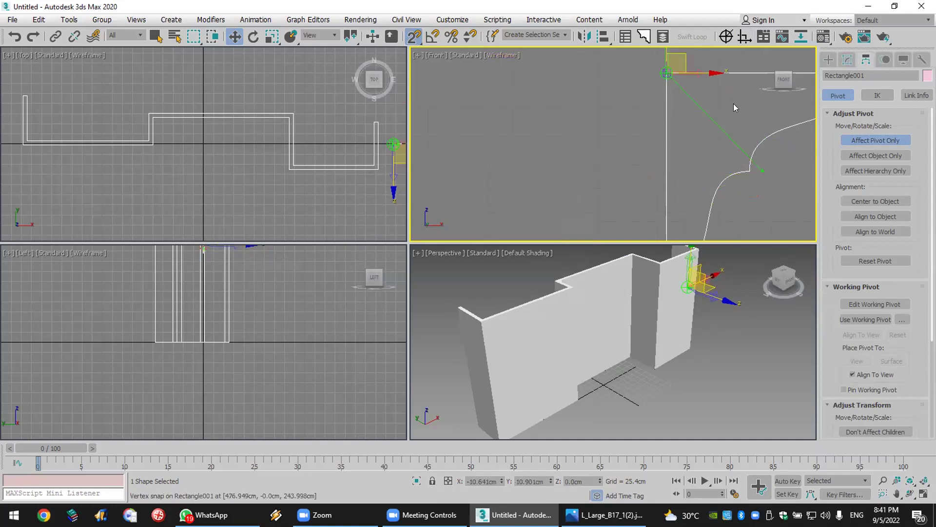
left_click(865, 141)
Step: Prepare the Line tool for tracing the wall in the Top view with snapping limited to vertices
scroll(690, 292, "down", 4)
scroll(280, 112, "down", 2)
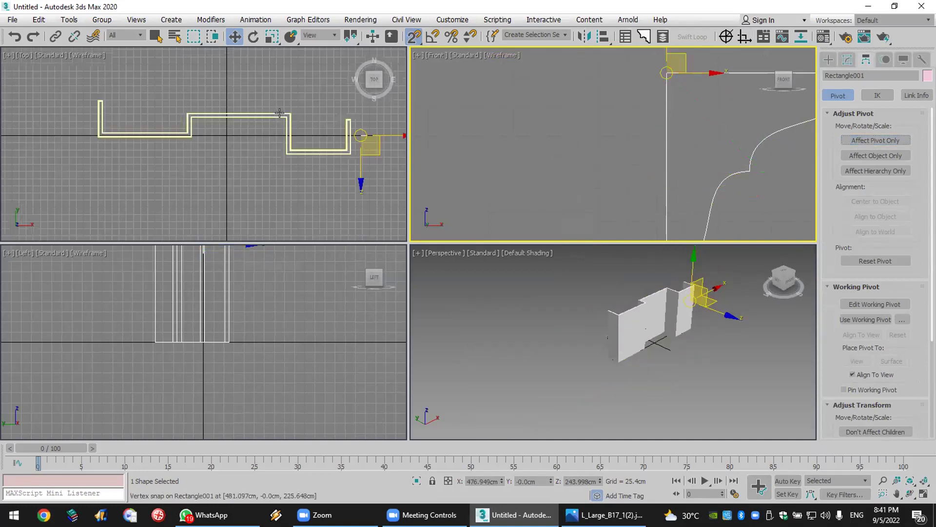
left_click(831, 60)
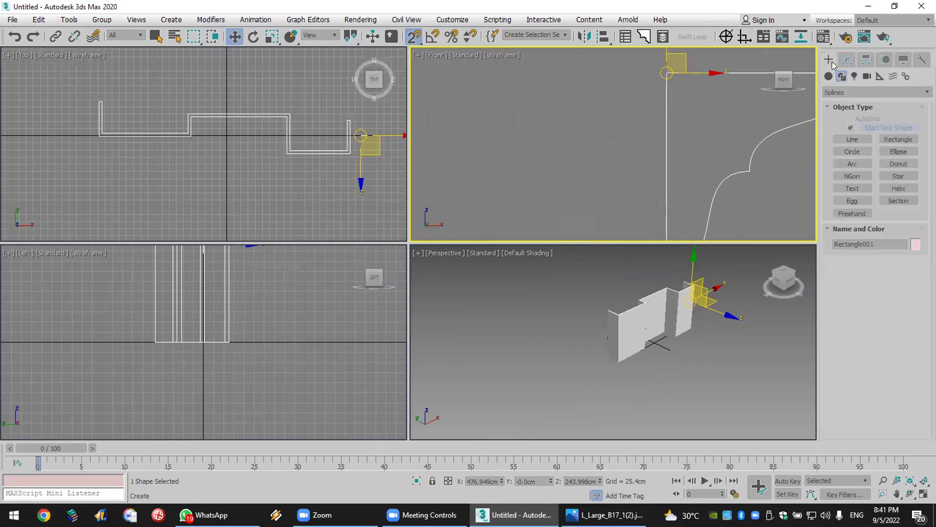
left_click(847, 142)
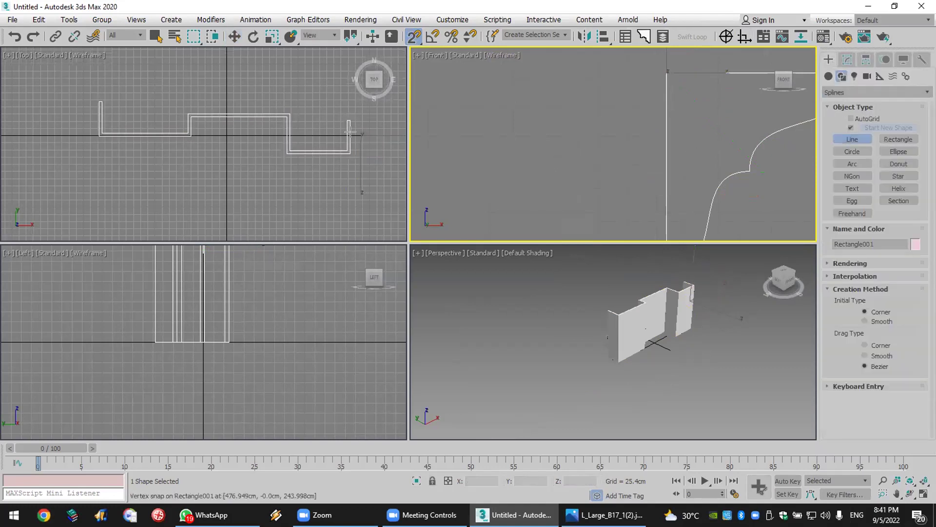
scroll(367, 128, "up", 2)
scroll(299, 140, "down", 2)
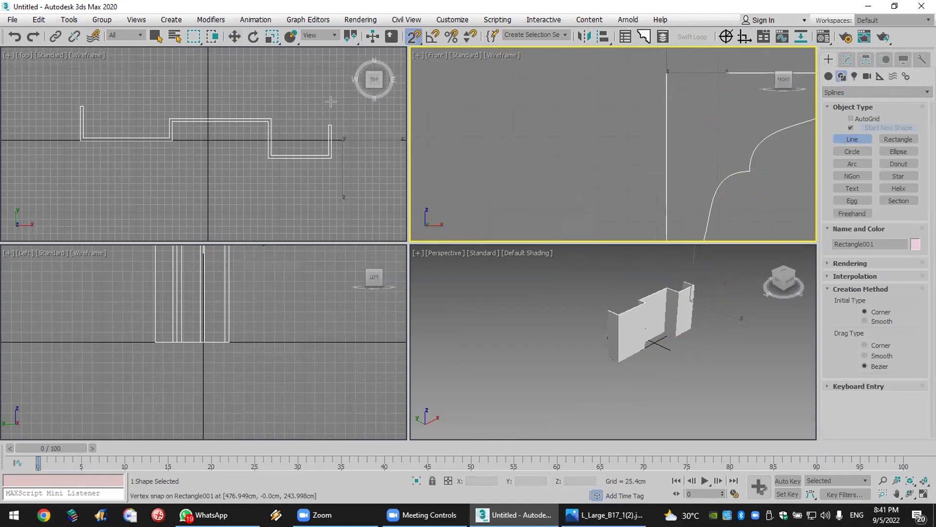
left_click_drag(410, 44, 409, 64)
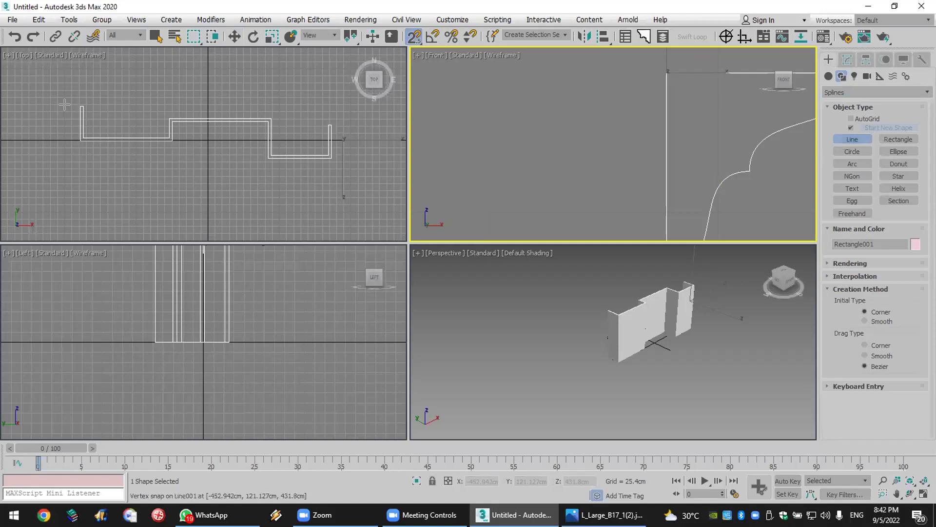
right_click(414, 38)
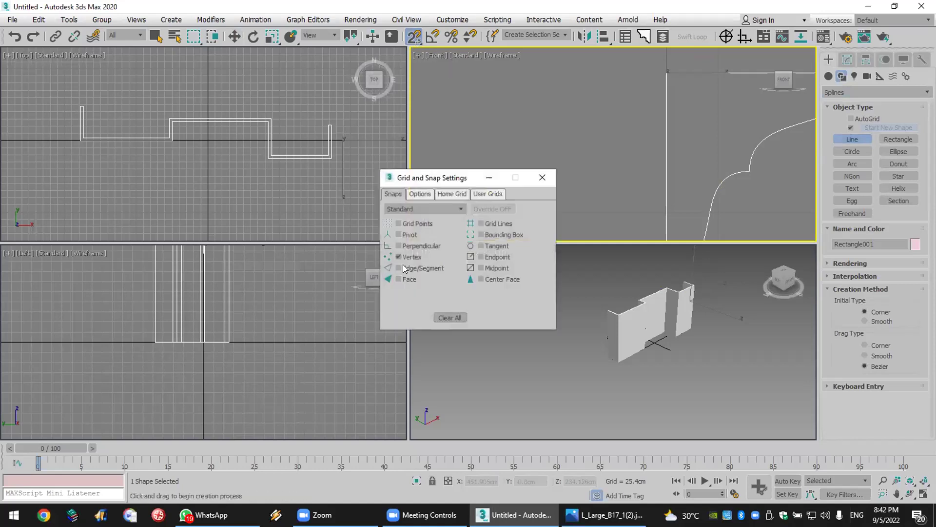
left_click(542, 178)
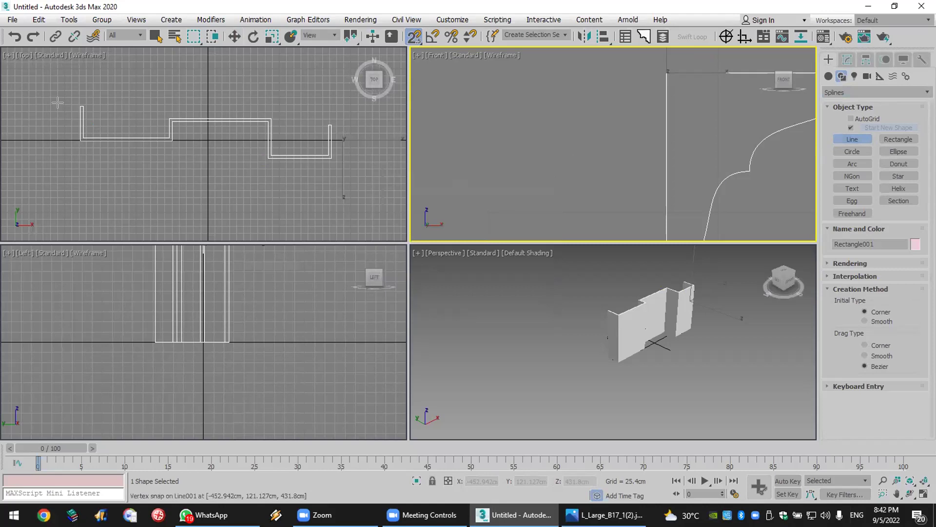
Step: Trace the wall's front outline in the Top view with a corner-to-corner open line, from its left end to its right end
left_click(81, 106)
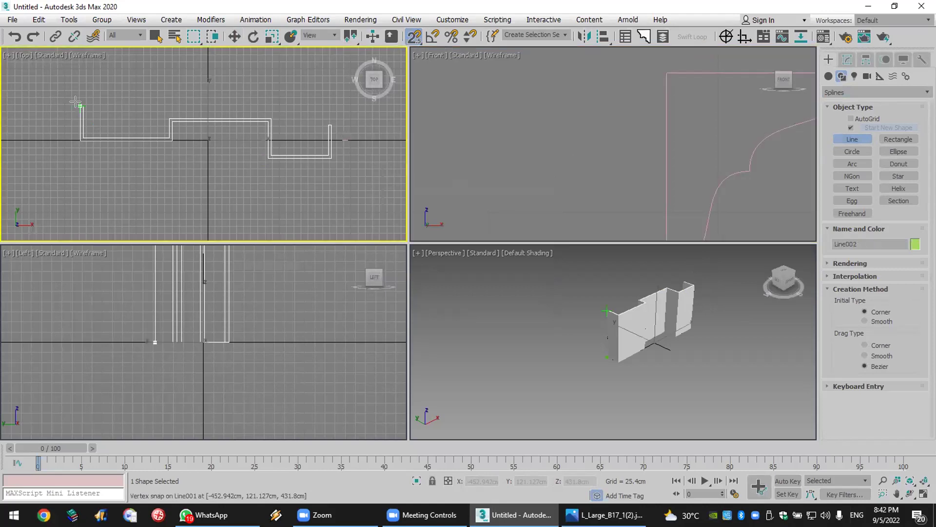
left_click(80, 142)
left_click(171, 141)
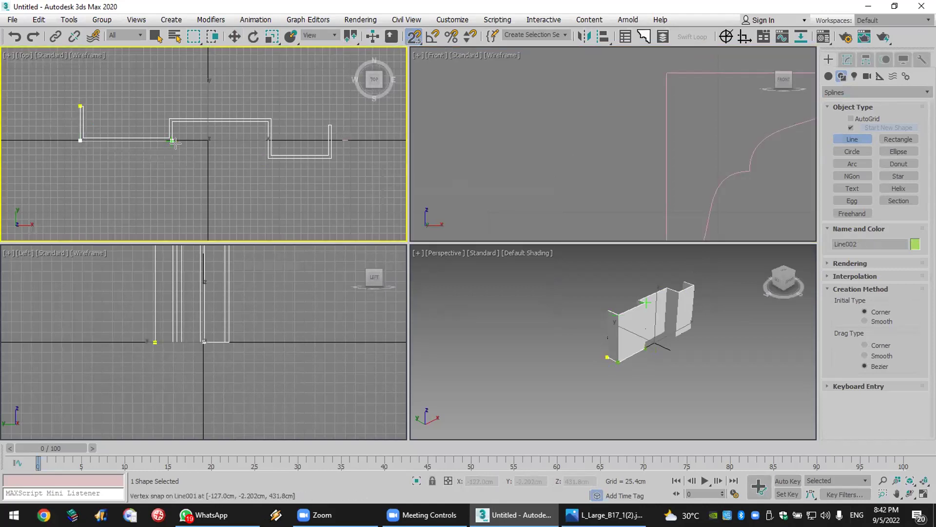
left_click(171, 121)
left_click(268, 121)
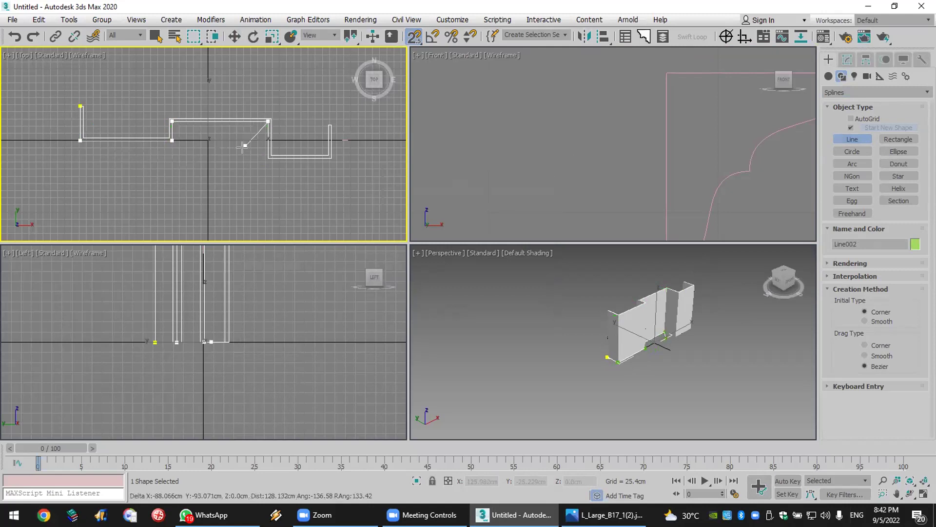
left_click(268, 158)
left_click(332, 158)
left_click(345, 128)
right_click(345, 128)
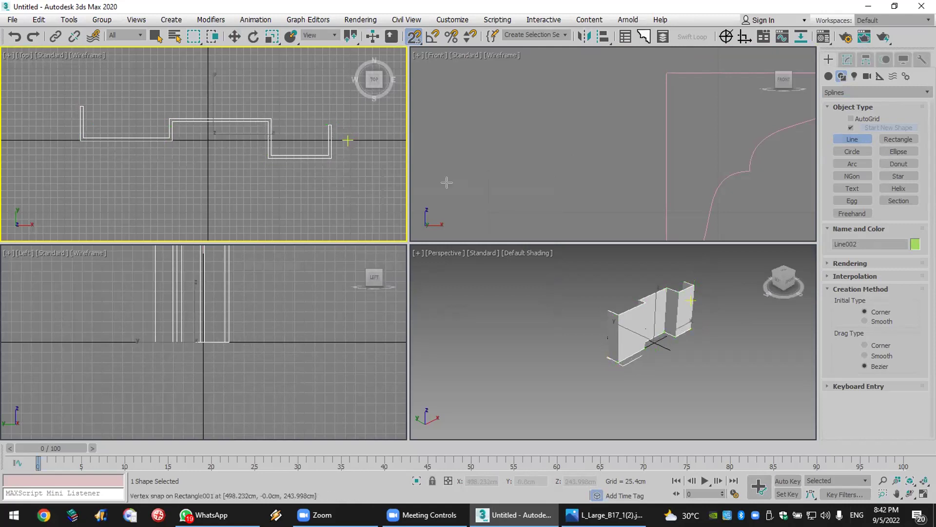
Step: Turn off snapping and raise the traced line along Z to a height of about 281 cm
scroll(706, 283, "up", 3)
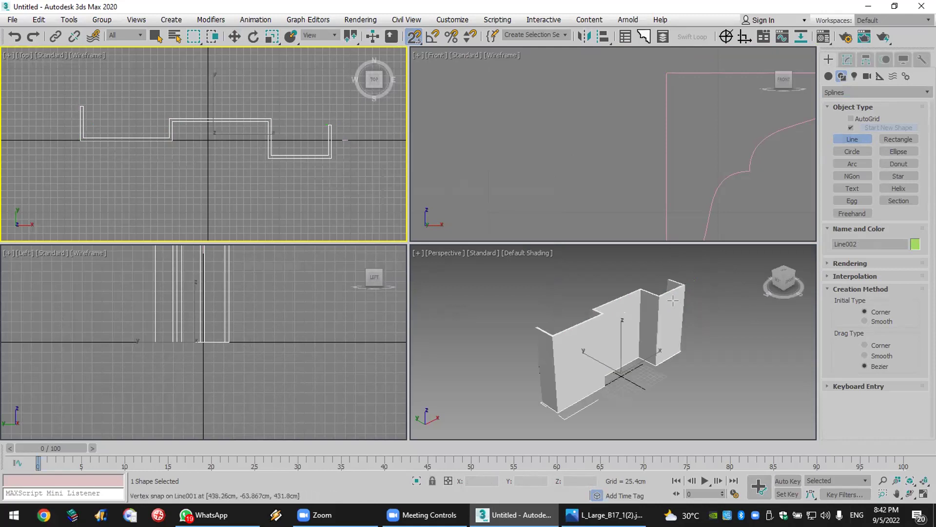
left_click(238, 35)
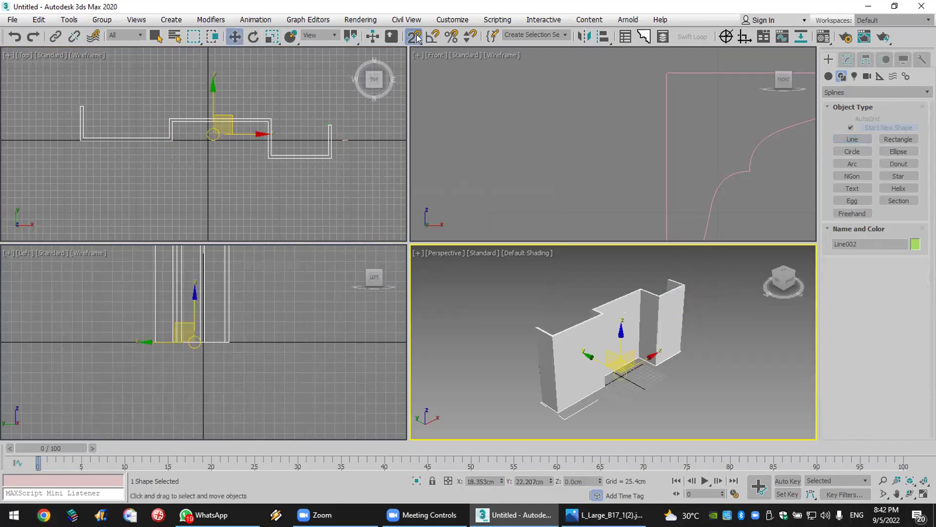
left_click_drag(618, 346, 626, 280)
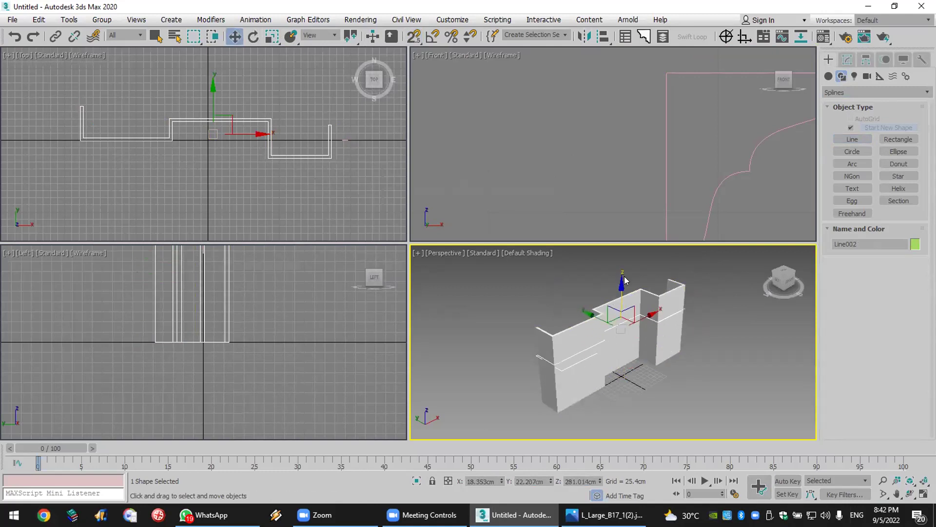
Step: Add a Sweep modifier to the raised line and use the curved moulding profile as its custom section
left_click(847, 60)
left_click(856, 96)
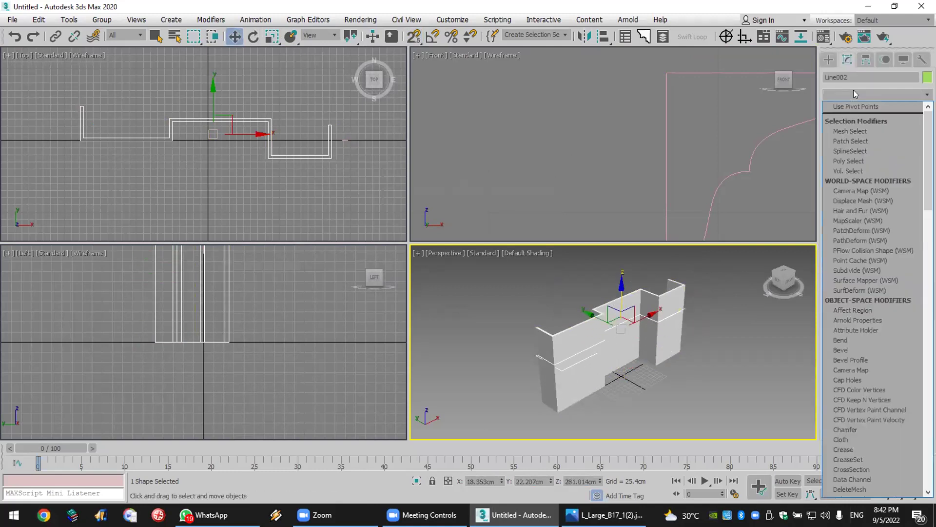
type("sw")
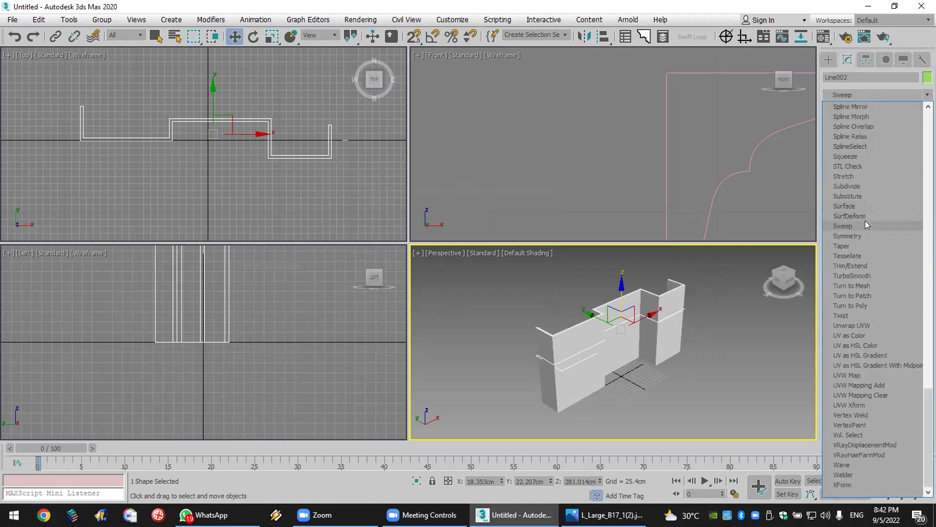
left_click(865, 224)
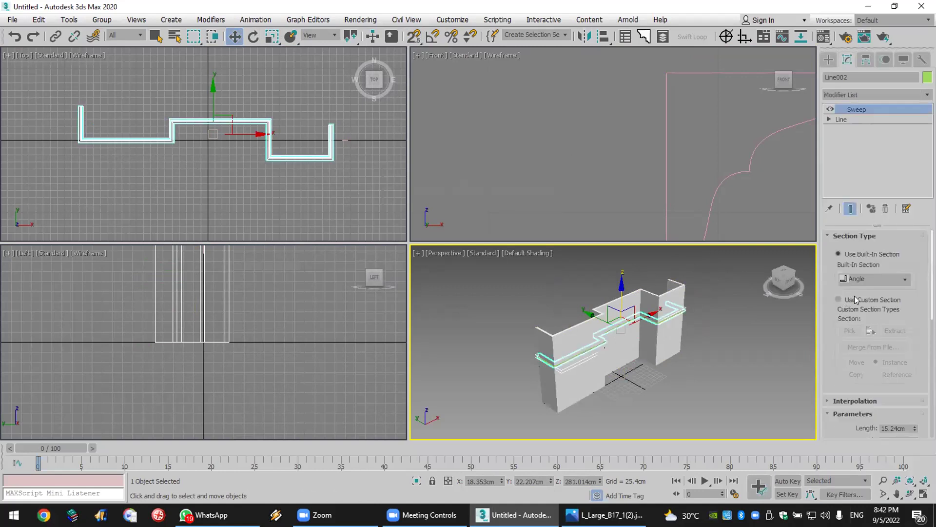
left_click(855, 299)
left_click(850, 331)
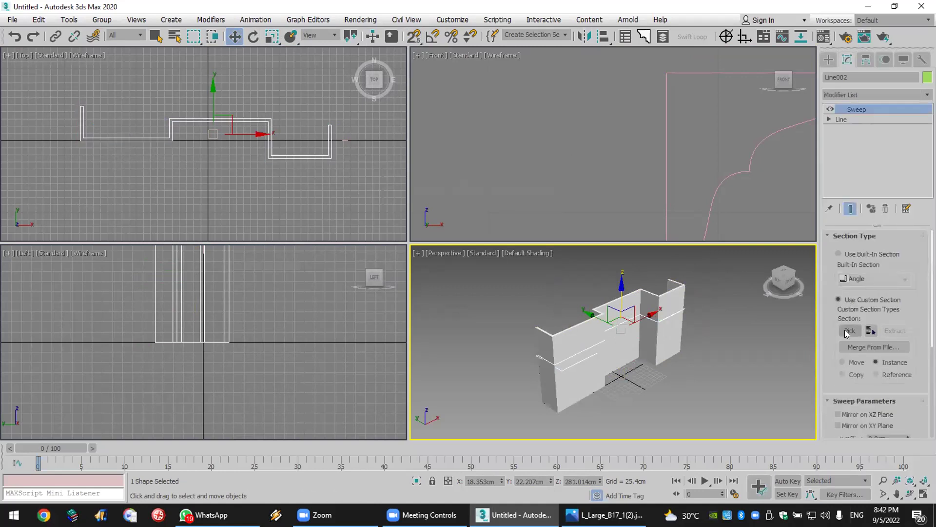
left_click(712, 194)
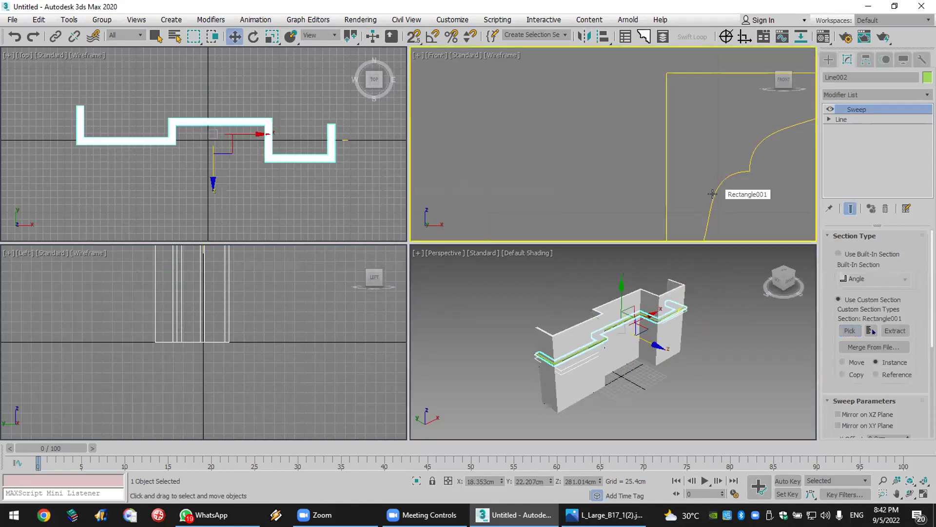
Step: Set the sweep's pivot alignment to the upper-left corner so the moulding projects from the wall face
left_click(908, 494)
left_click_drag(565, 352, 579, 306)
scroll(579, 307, "up", 5)
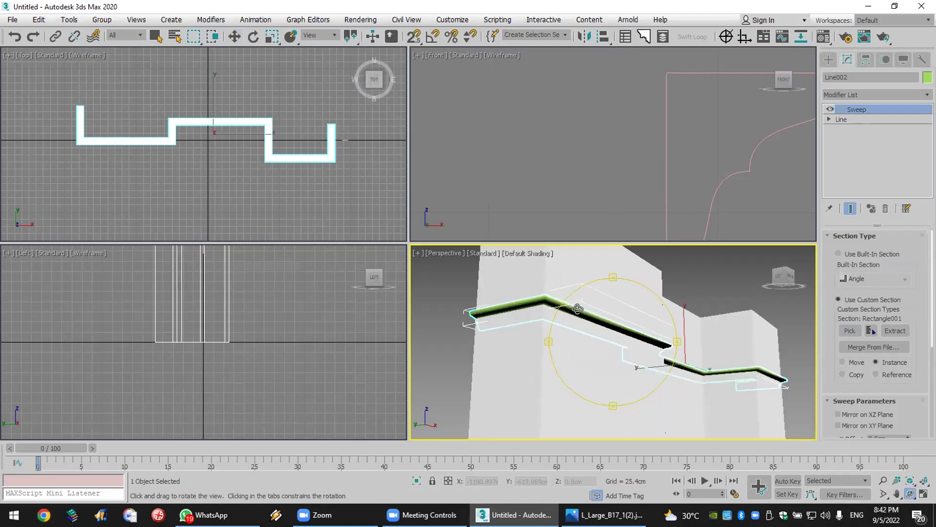
scroll(322, 160, "up", 7)
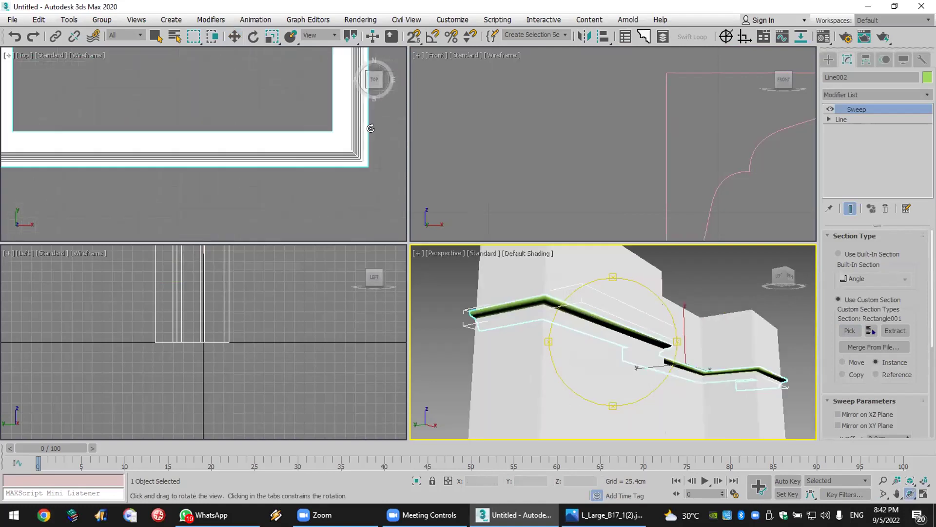
scroll(838, 341, "down", 4)
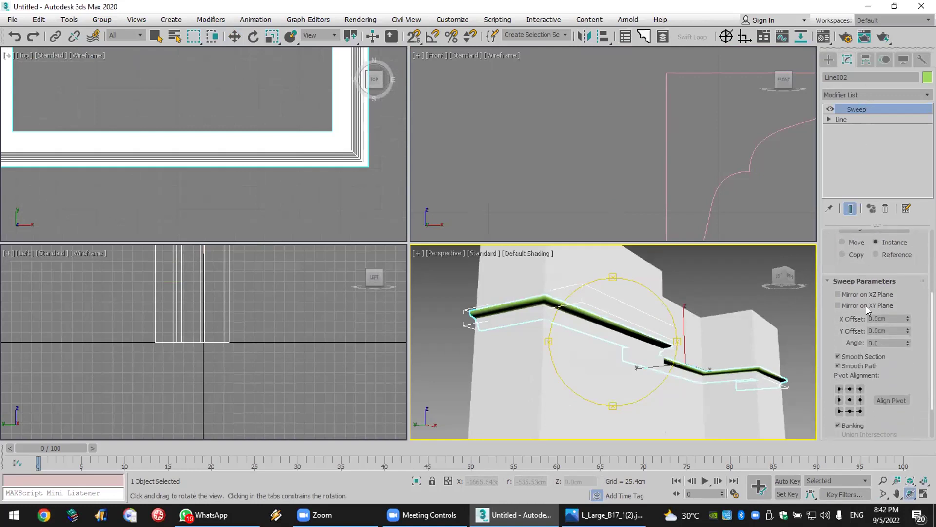
left_click(840, 390)
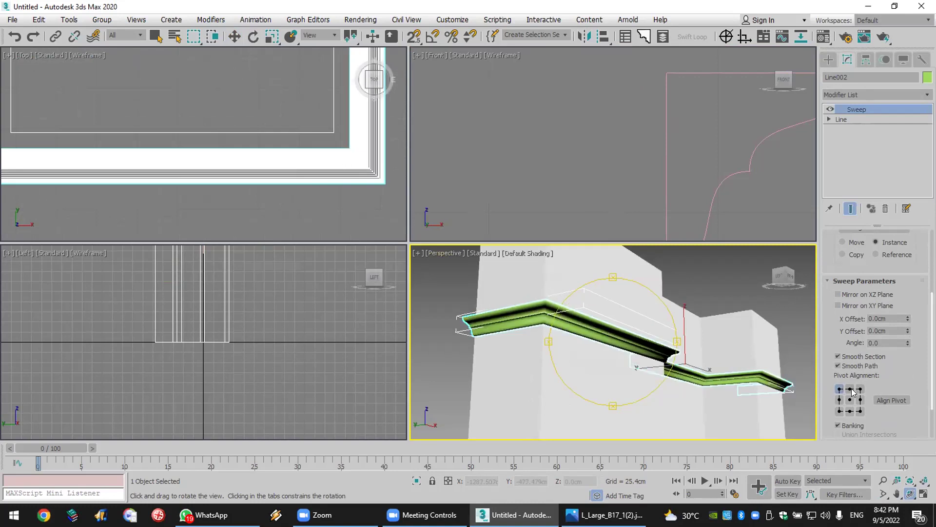
left_click(887, 318)
double_click(887, 318)
left_click_drag(613, 334, 562, 341)
left_click_drag(700, 345, 727, 338)
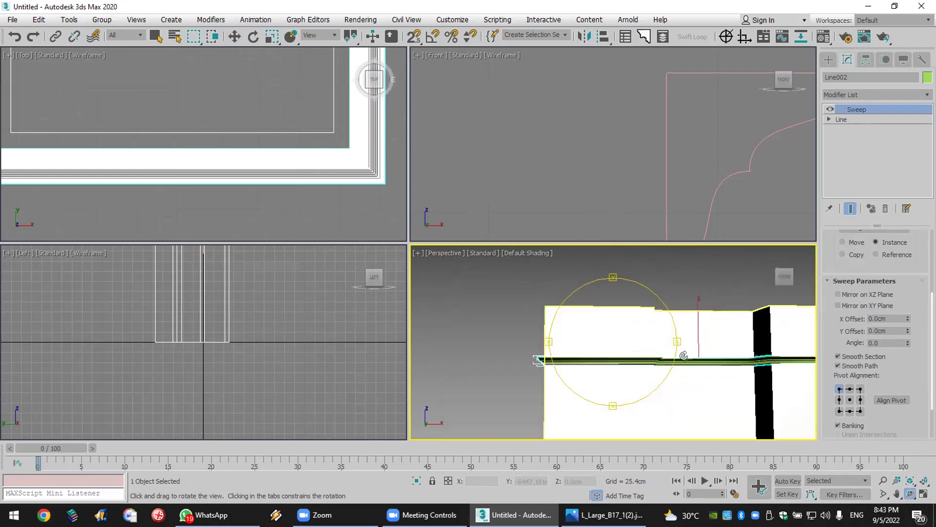
key("w")
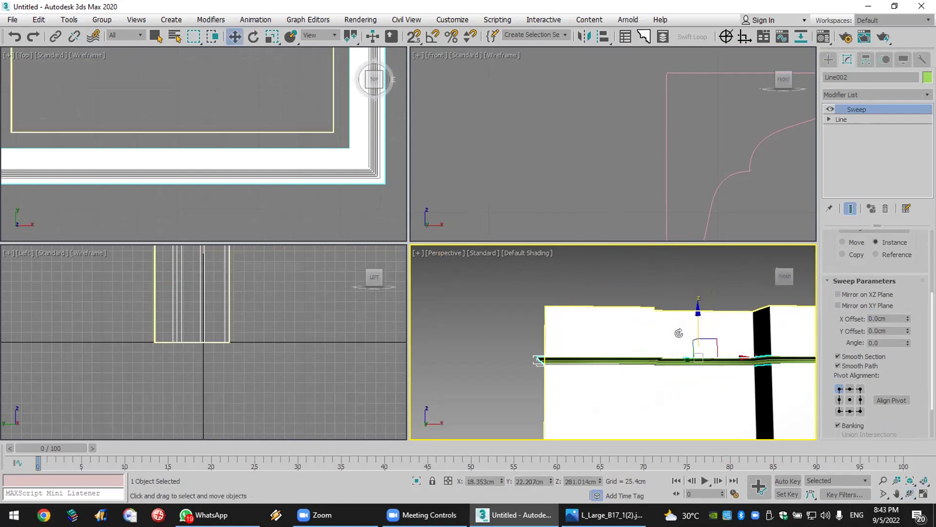
left_click(825, 52)
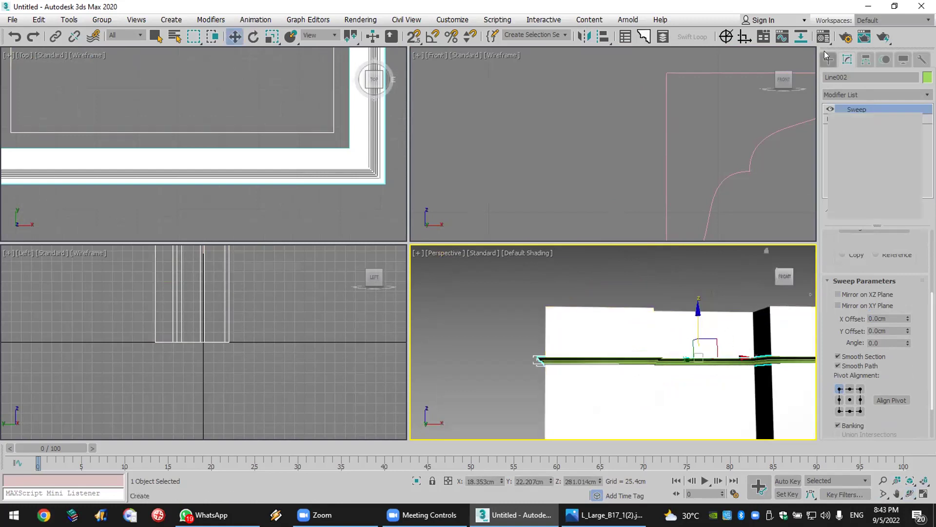
Step: Open the sweep path line at vertex level and activate Refine for inserting new vertices
left_click(841, 61)
left_click(829, 120)
left_click(852, 129)
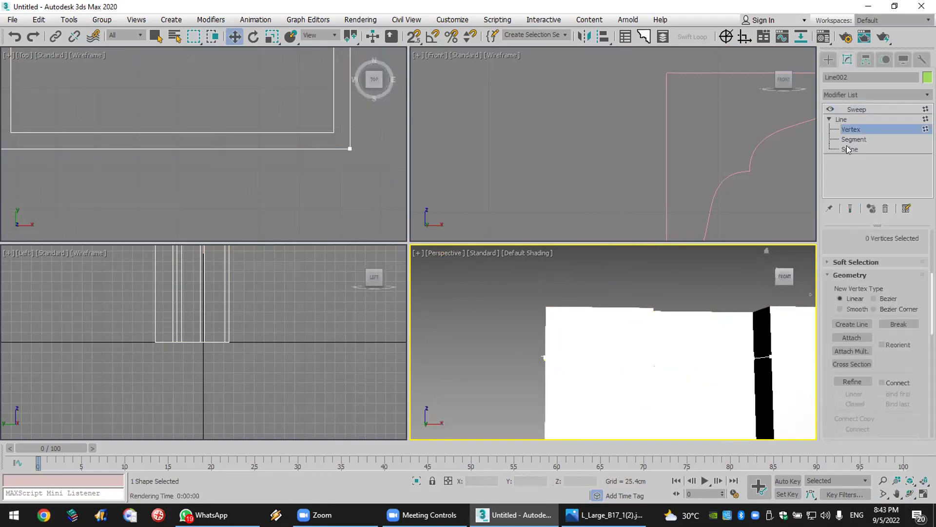
left_click(924, 481)
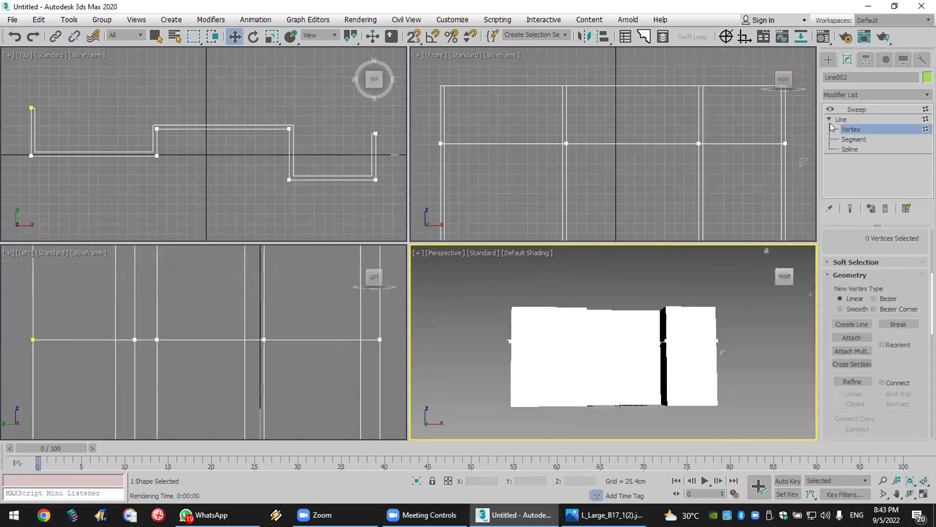
left_click(847, 381)
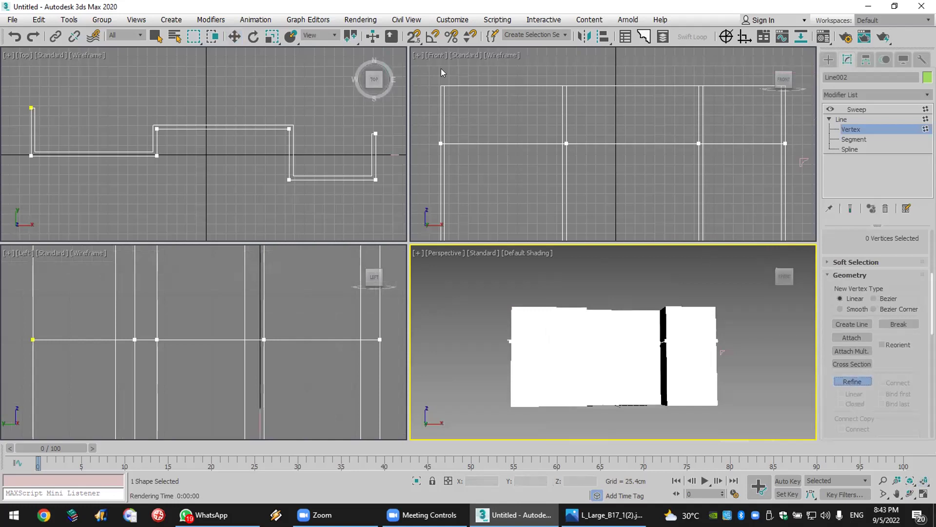
Step: Enable snapping, clear all existing snap types and allow only Midpoint
left_click(414, 37)
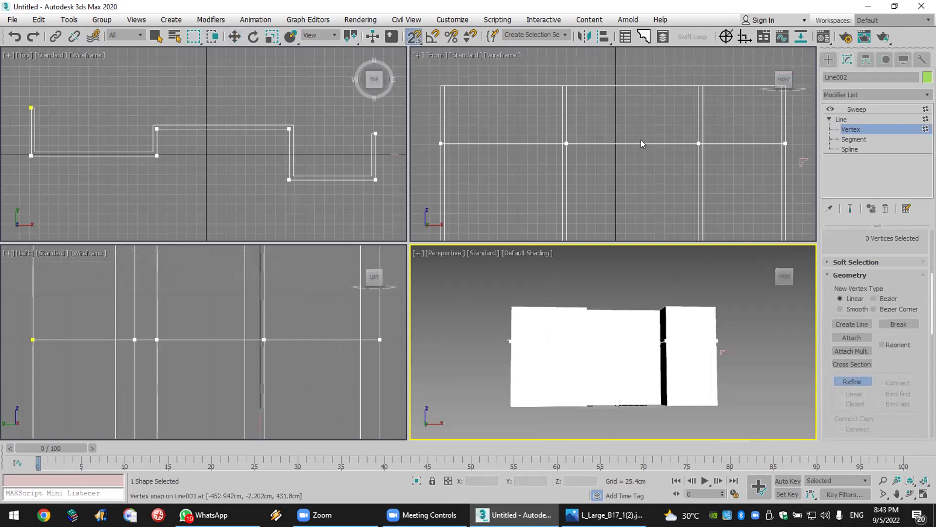
right_click(415, 37)
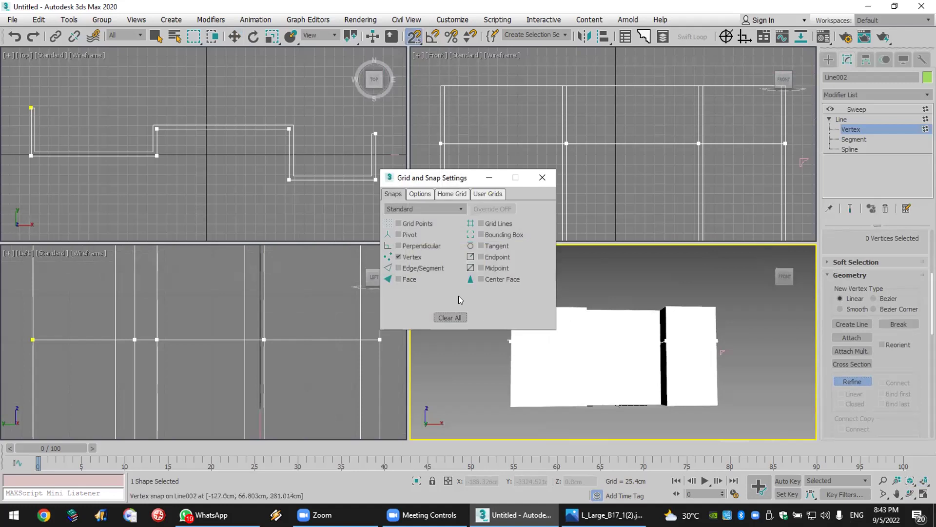
left_click(461, 317)
left_click(503, 268)
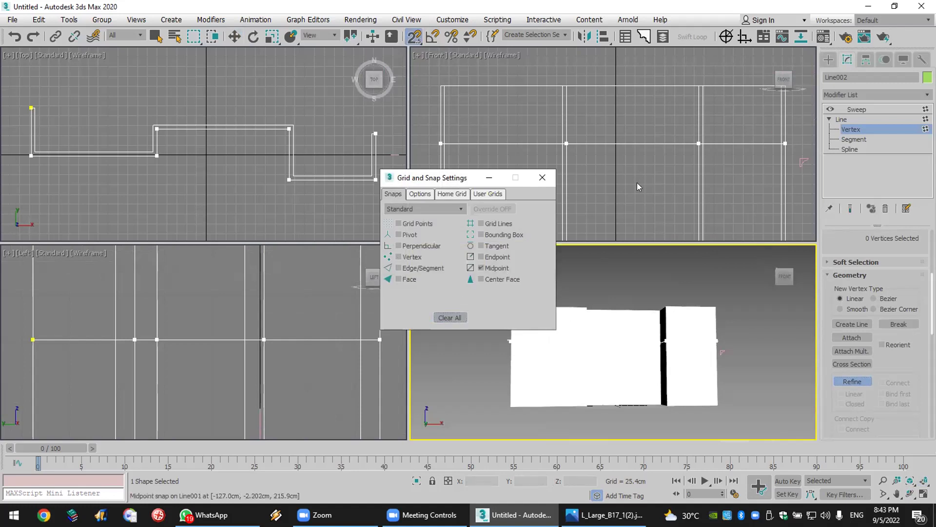
Step: Insert three vertices on the path's front segment along the middle wall section: one at its midpoint and one halfway along each half
left_click(542, 178)
left_click(632, 144)
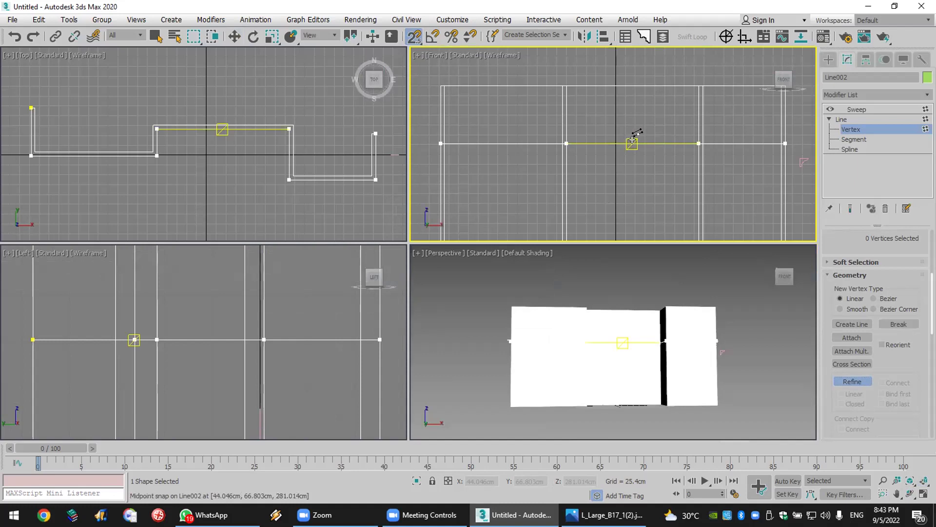
left_click(599, 143)
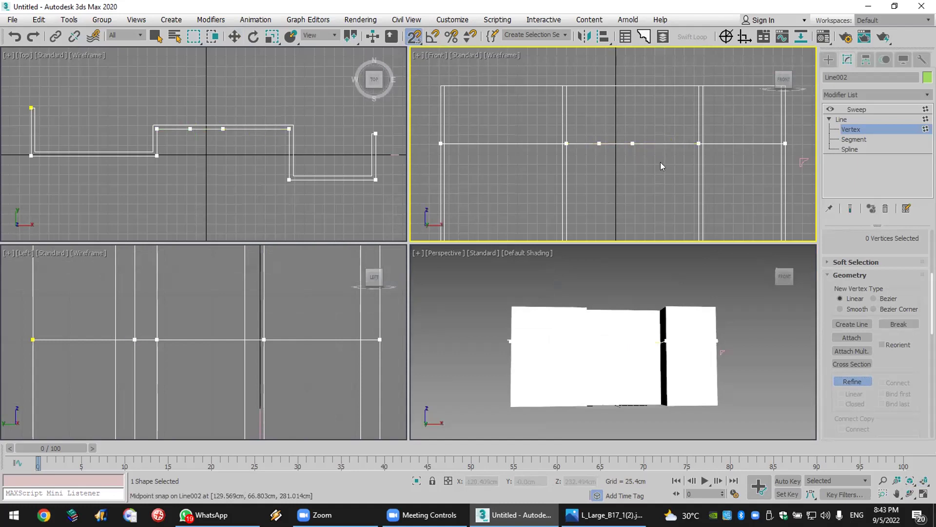
left_click(666, 143)
Step: Raise the central inserted vertex to form a peak and convert all three inserted vertices to Corner type
key("w")
left_click(633, 143)
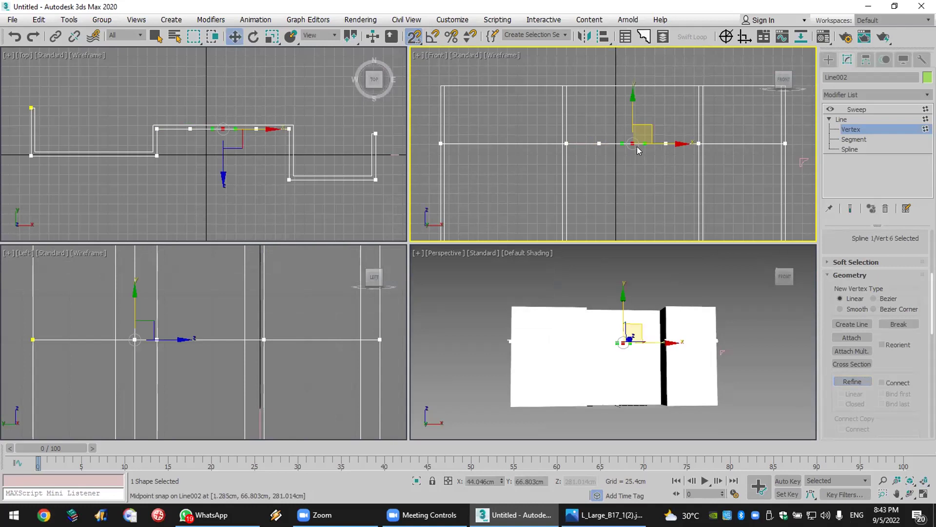
left_click_drag(633, 130, 618, 105)
left_click_drag(673, 166, 592, 110)
right_click(660, 146)
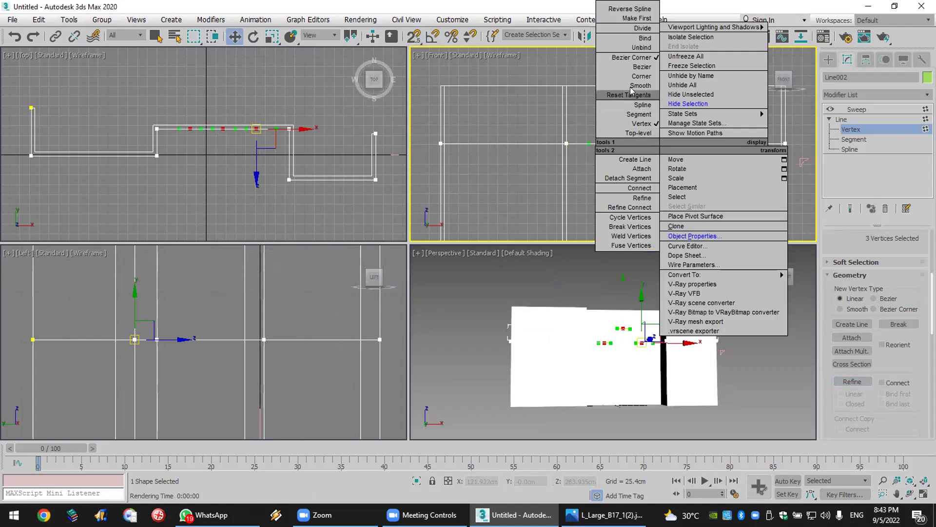
left_click(640, 76)
scroll(665, 106, "up", 2)
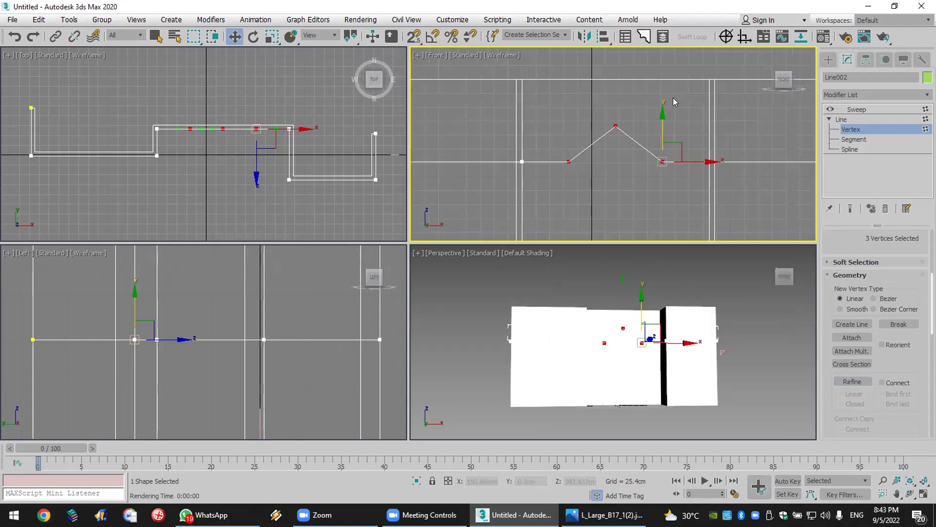
Step: Fillet the three peak vertices into a smooth wave-shaped hump and return to the Sweep level to check the moulding
left_click_drag(555, 111, 670, 196)
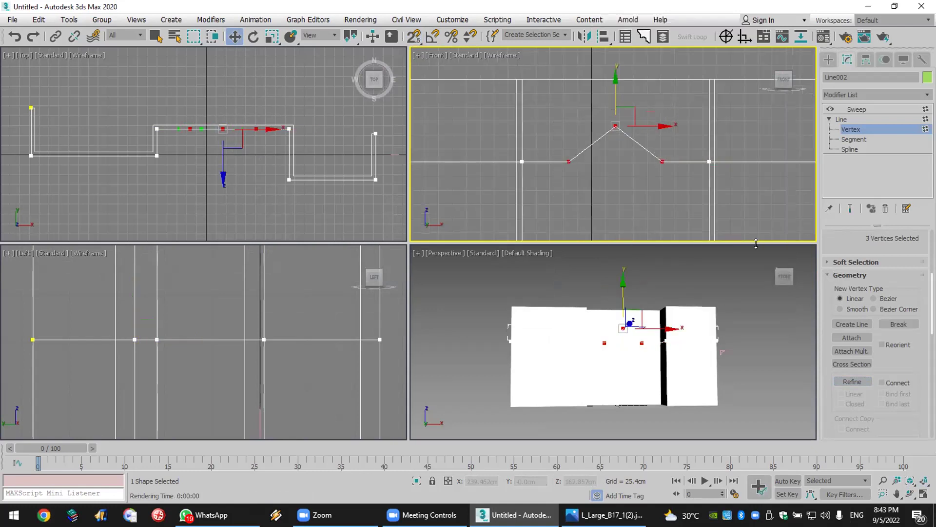
left_click_drag(891, 412, 895, 228)
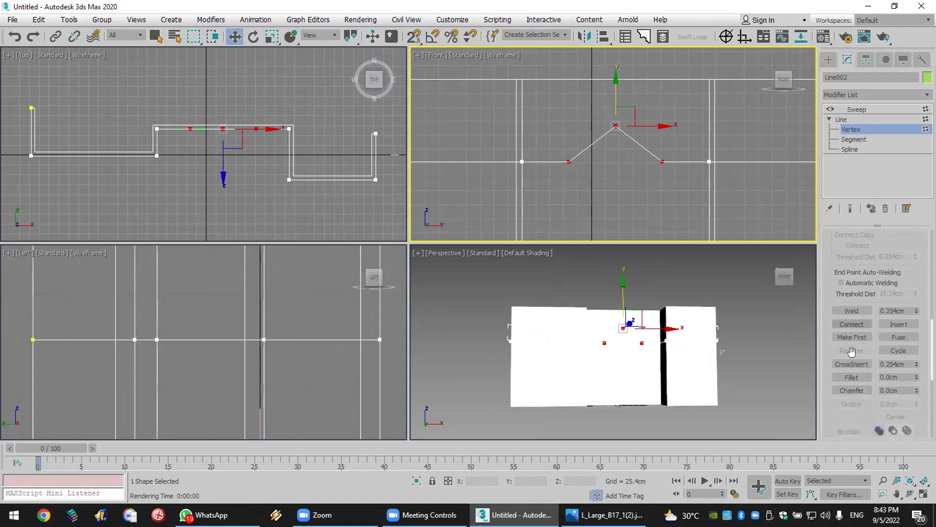
left_click(860, 376)
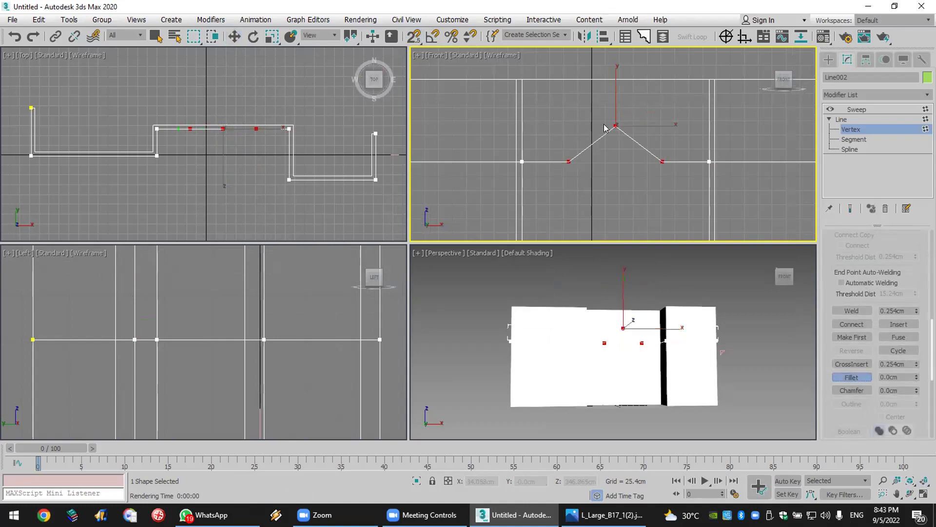
left_click_drag(615, 126, 629, 97)
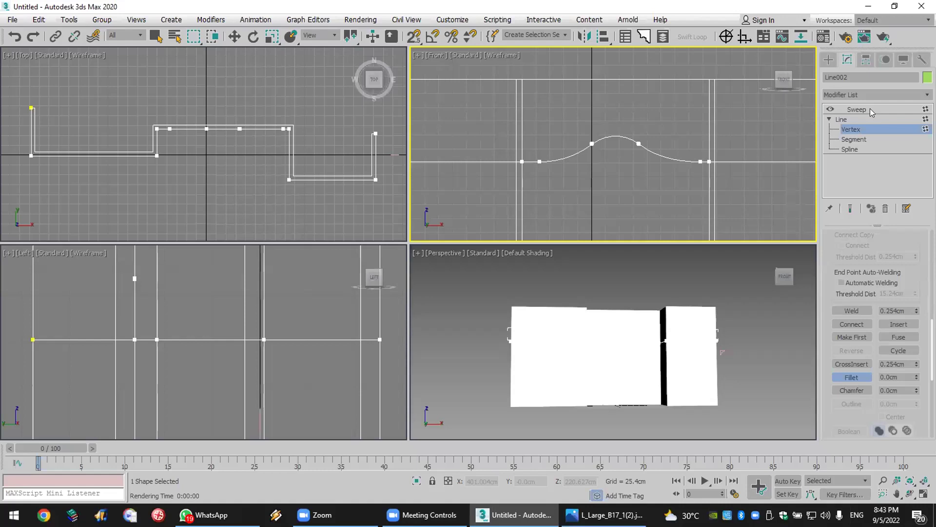
left_click(857, 109)
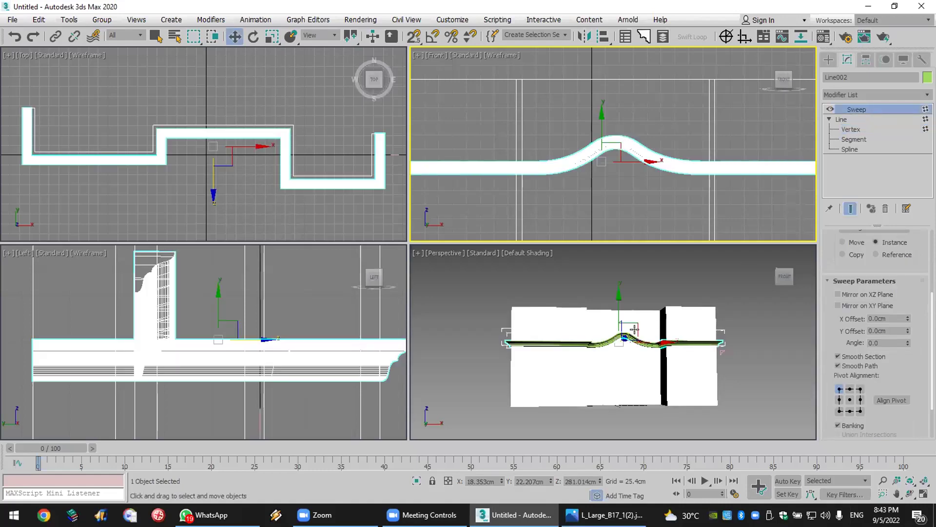
scroll(623, 340, "up", 6)
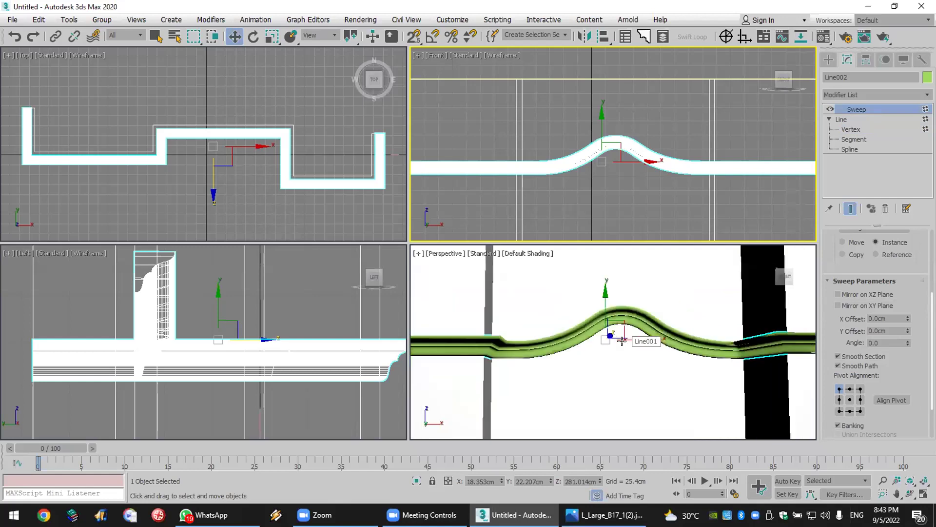
scroll(622, 340, "down", 5)
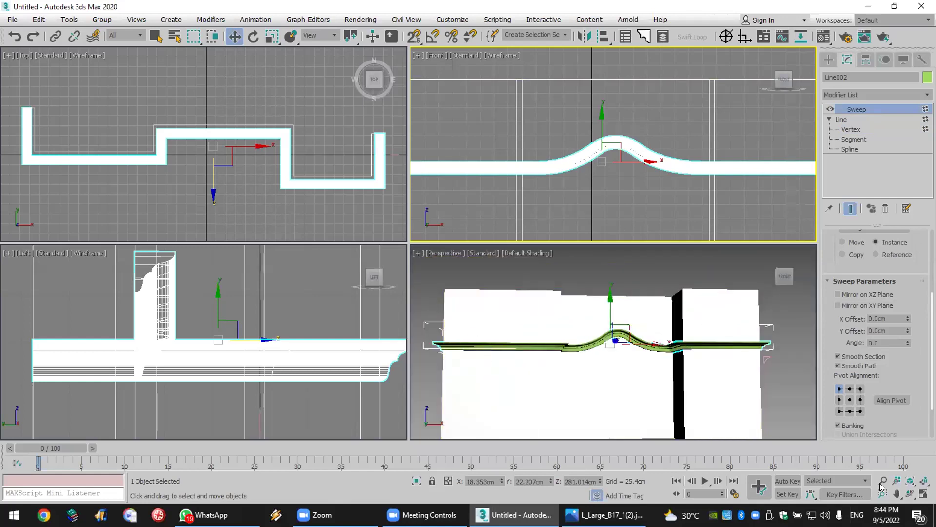
Step: Refine the path's straight segment on the wall section beside the hump with two new vertices marking a gap
left_click(897, 493)
left_click_drag(581, 203, 735, 207)
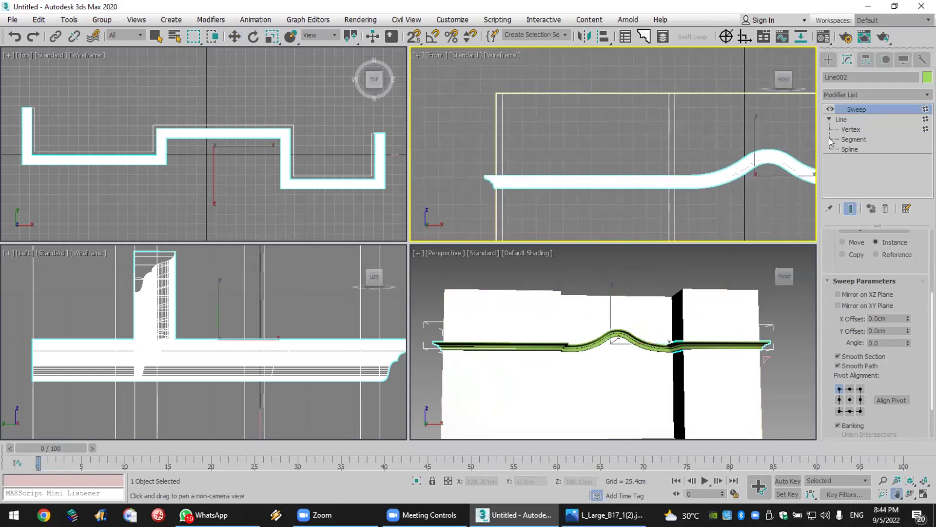
left_click(853, 130)
left_click(852, 381)
left_click(541, 175)
left_click(616, 176)
right_click(801, 149)
Step: Delete the path segment between the two new vertices and return to the Sweep level to show the broken moulding
left_click(854, 139)
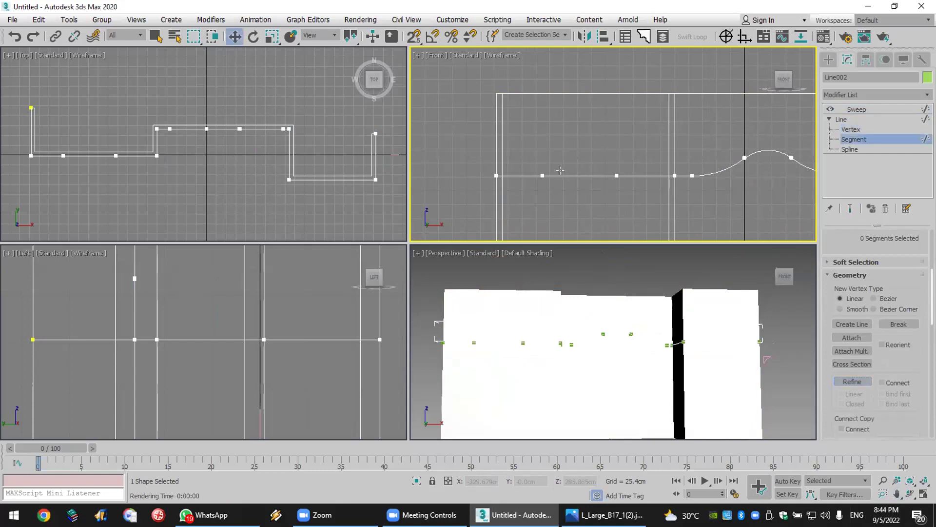
left_click_drag(604, 155, 576, 197)
key("Delete")
left_click(859, 109)
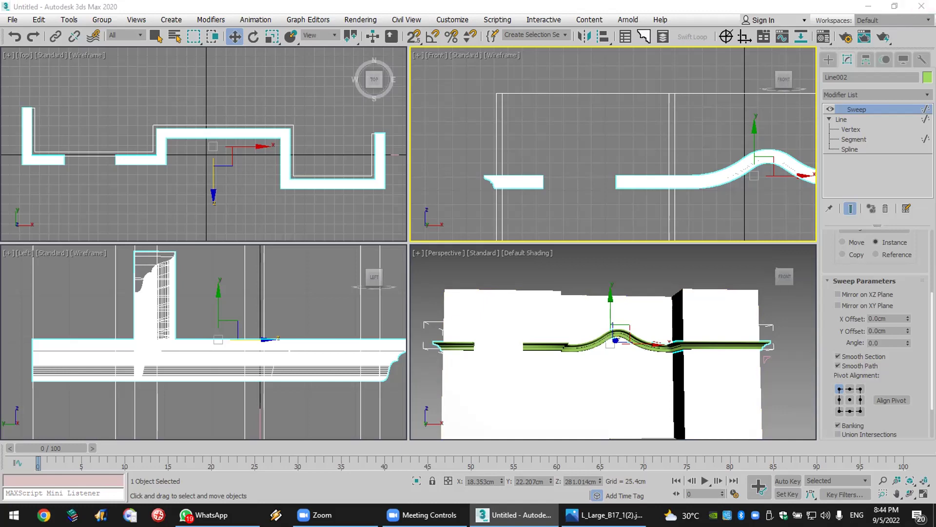
Step: Switch to the villa reference image L_Large_B17_1(2).jpg and examine the mouldings around its windows, entrance and tower
left_click(605, 514)
scroll(578, 419, "down", 3)
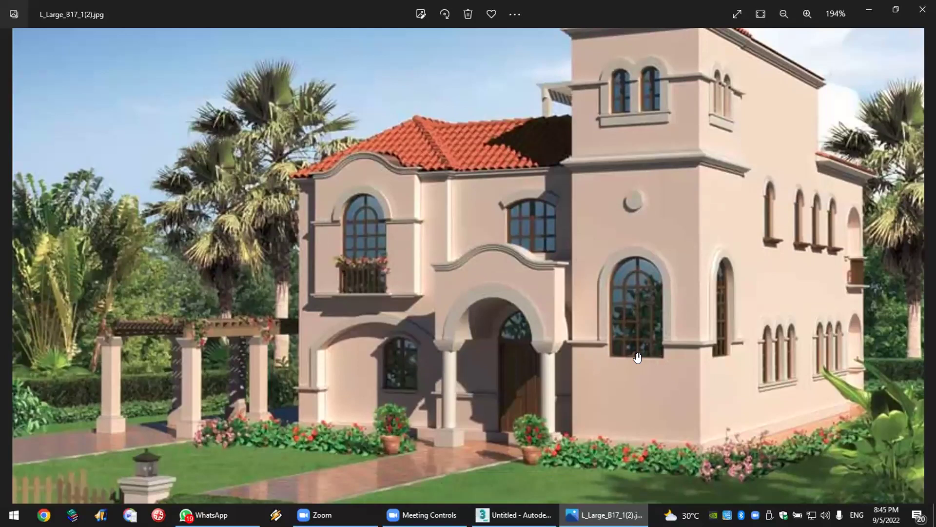
scroll(655, 217, "up", 3)
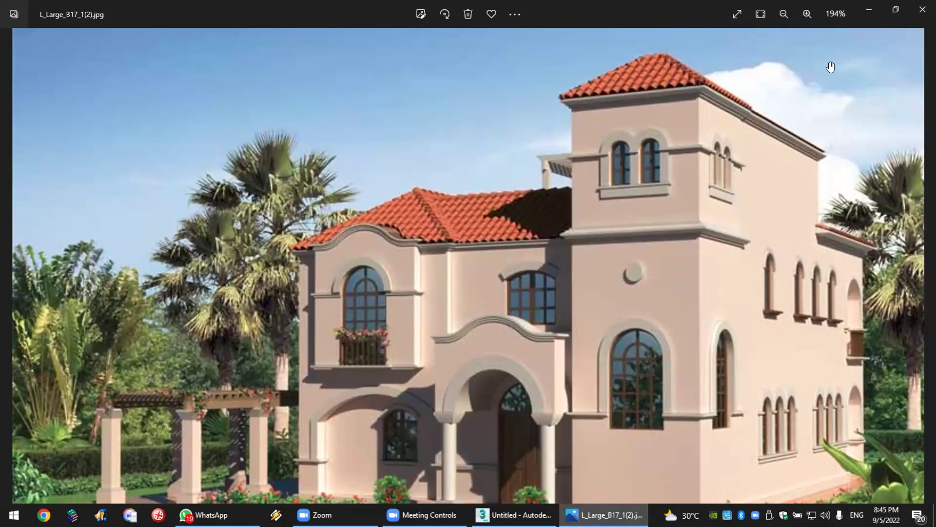
left_click(869, 9)
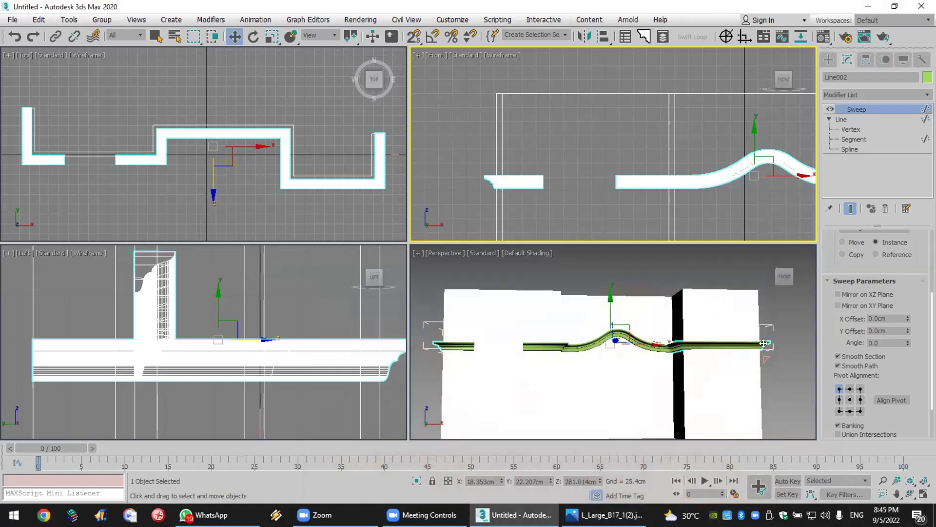
Step: Remove the Sweep modifier from the moulding path and apply profile 13 with the Sweep Profile script instead
scroll(764, 344, "up", 4)
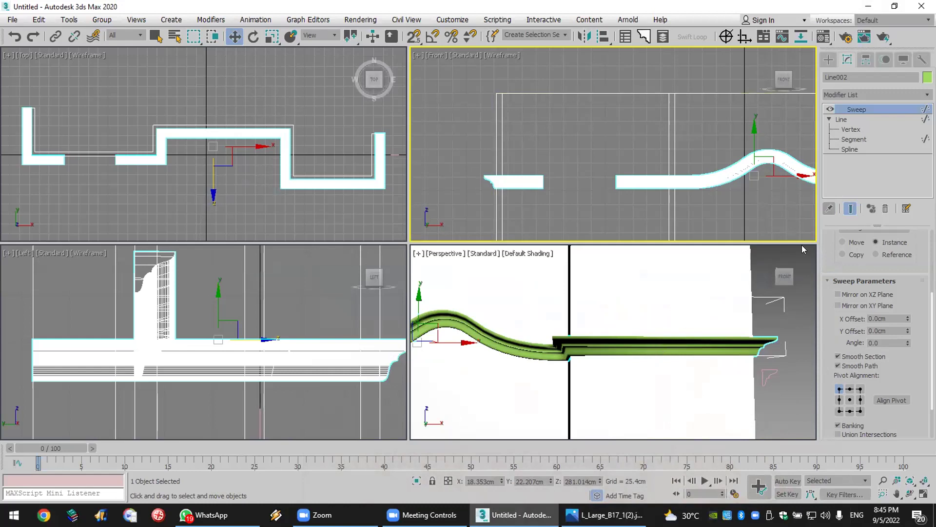
left_click(722, 346)
left_click(885, 209)
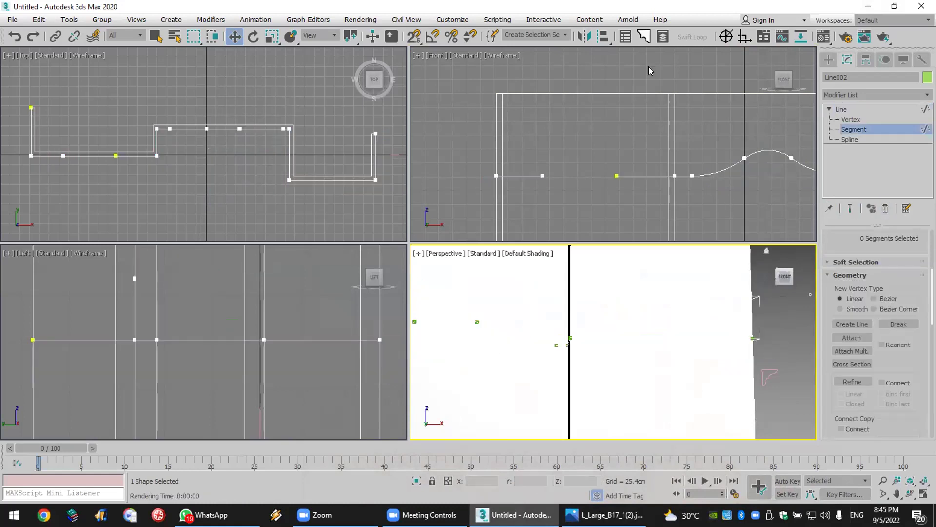
left_click(644, 40)
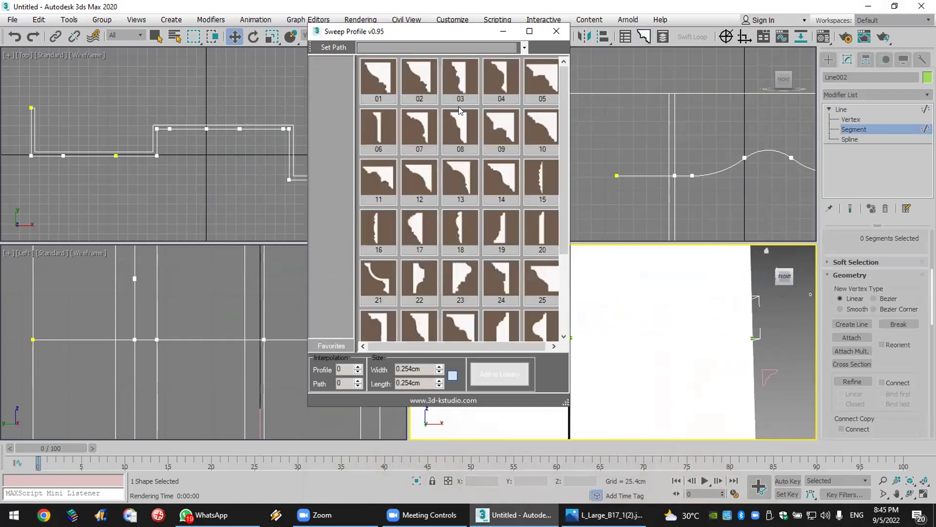
left_click(467, 181)
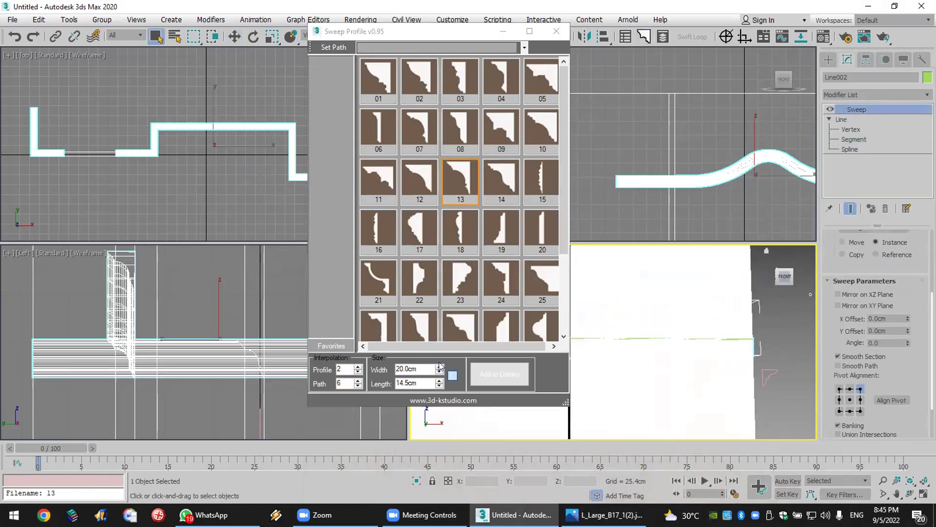
Step: Enlarge the moulding profile proportionally to 70.8 cm wide and 97.655 cm long
left_click_drag(439, 366, 439, 369)
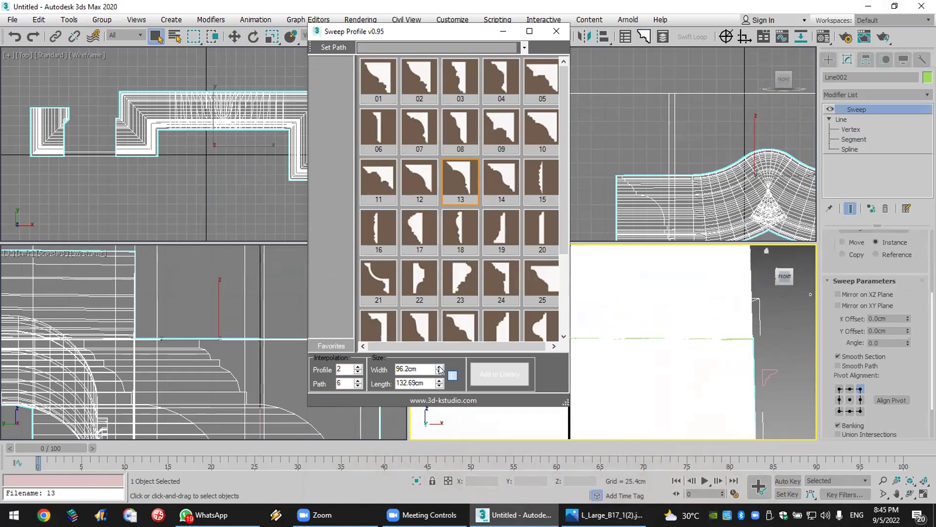
right_click(439, 369)
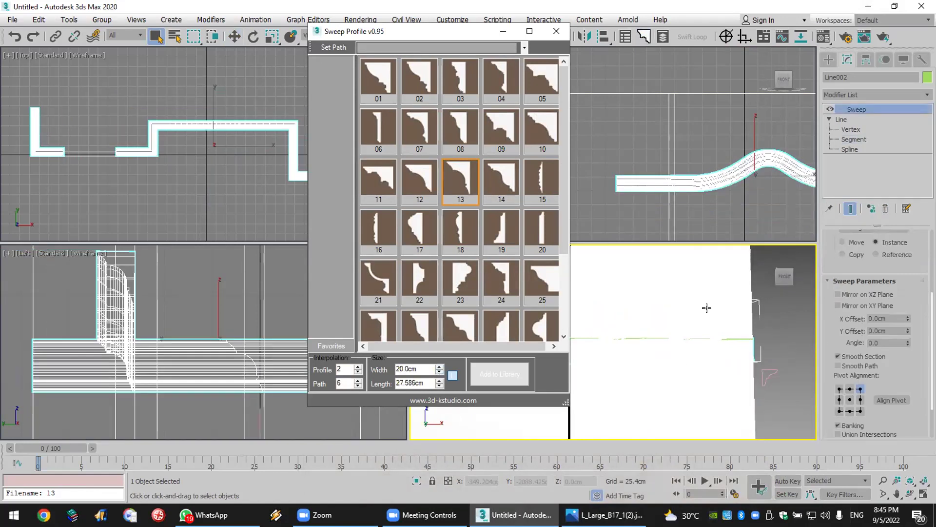
left_click(441, 365)
left_click_drag(440, 366, 440, 352)
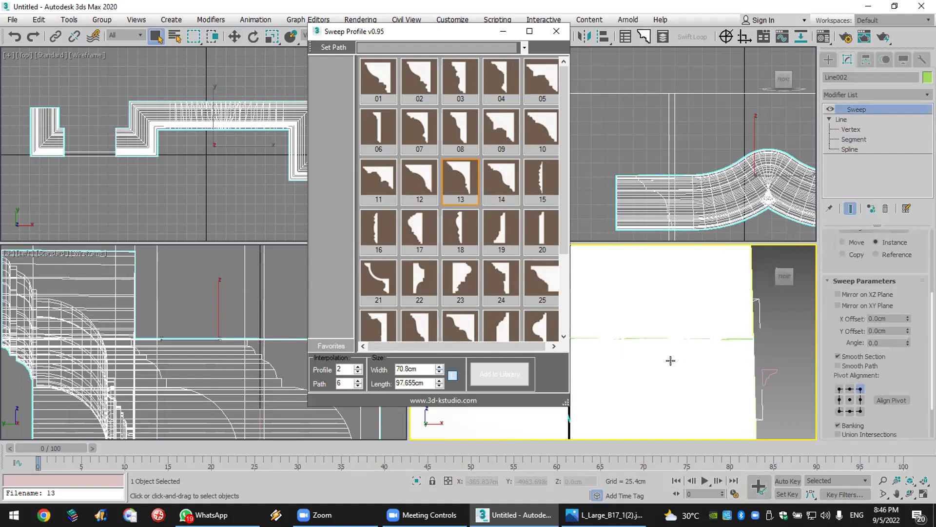
Step: Set the sweep's pivot alignment to the upper-left corner and mirror its section on the XZ plane
left_click(839, 388)
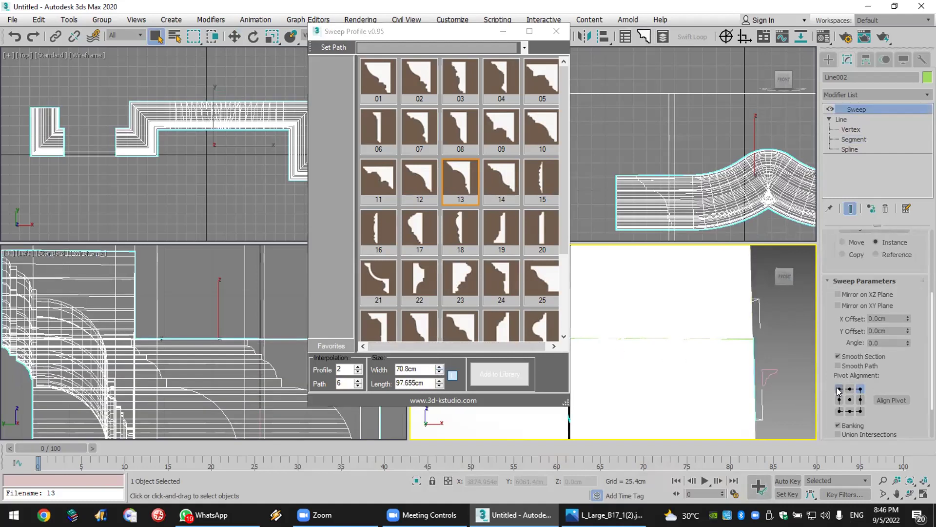
left_click(853, 296)
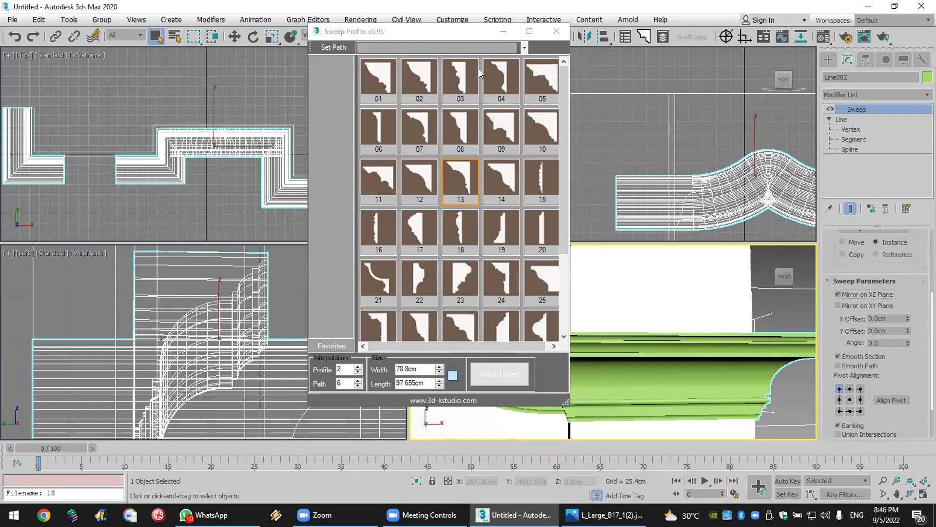
left_click_drag(436, 34, 252, 33)
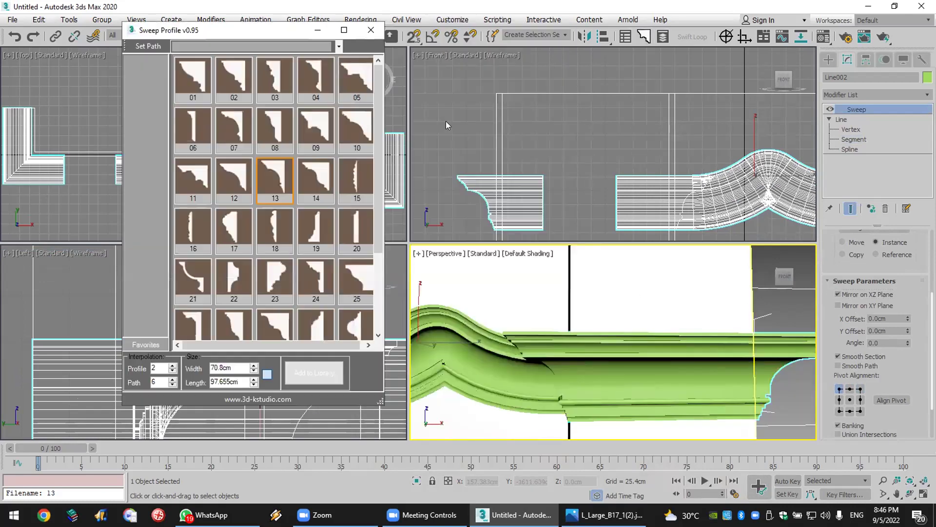
scroll(529, 263, "down", 4)
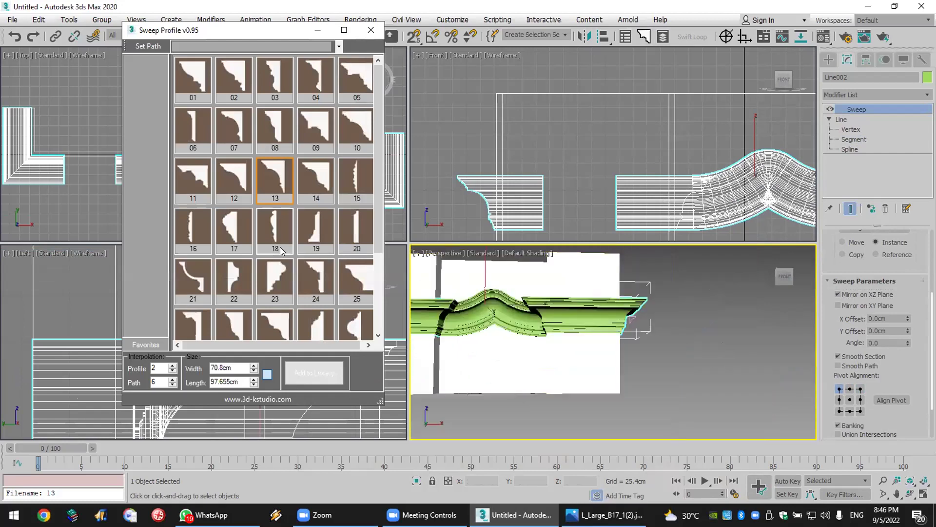
Step: Reduce the moulding profile proportionally to 20 cm wide and 27.586 cm long, and inspect it on the wall
left_click(254, 371)
left_click_drag(254, 371, 254, 376)
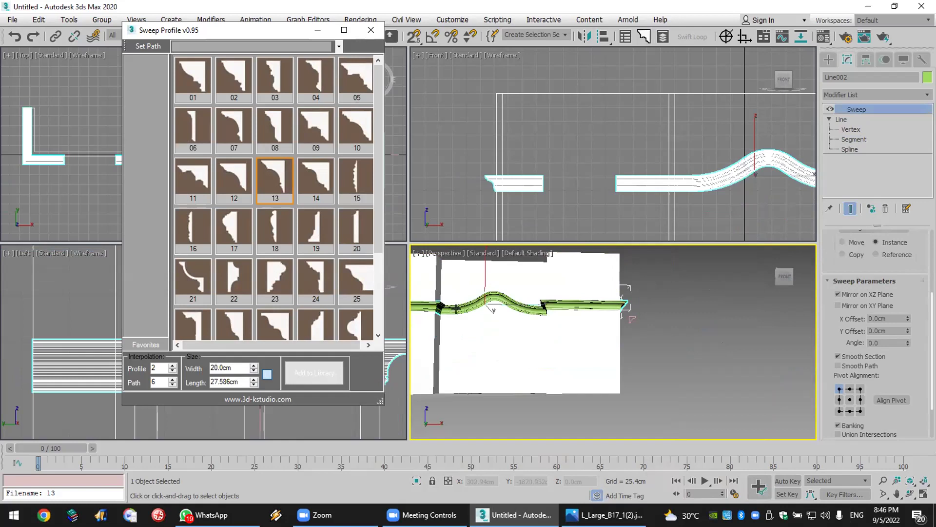
scroll(492, 323, "up", 4)
scroll(492, 324, "up", 2)
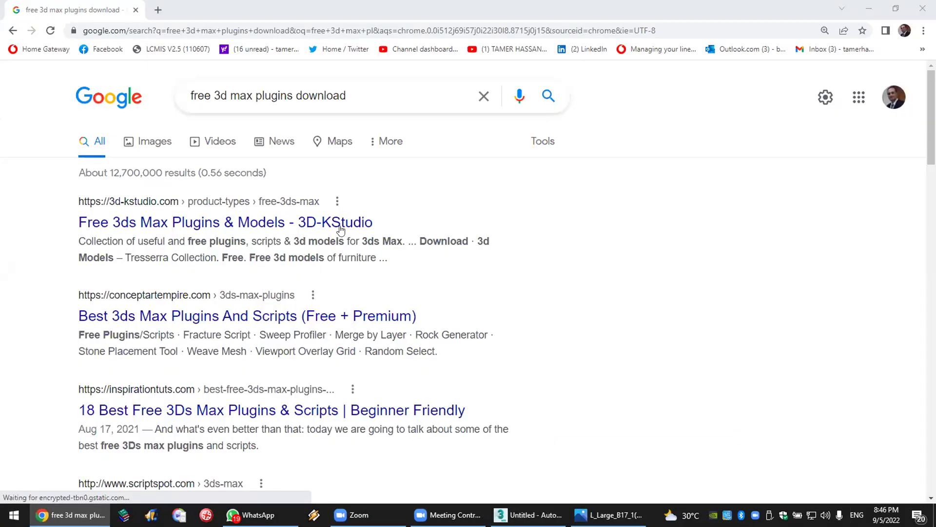
Step: Switch to Chrome and browse the Google image results for "free 3d max plugins download"
right_click(175, 223)
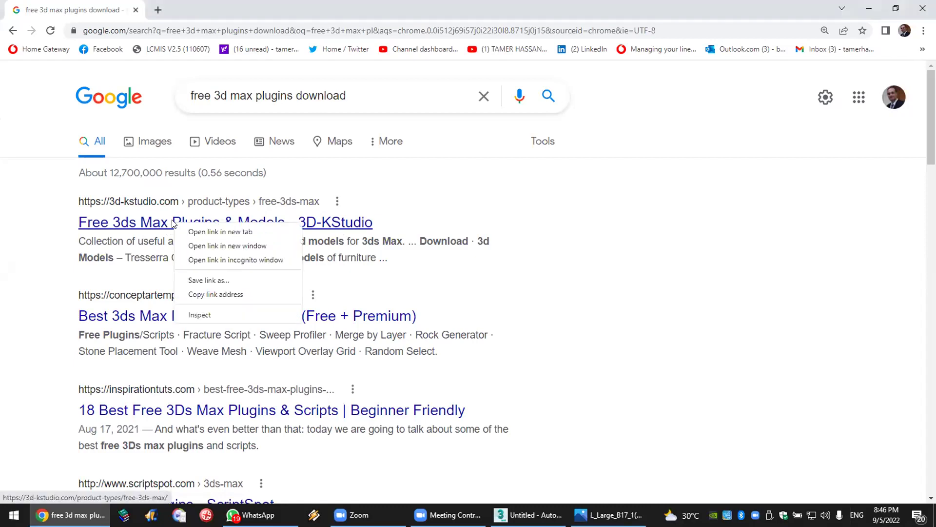
left_click(146, 142)
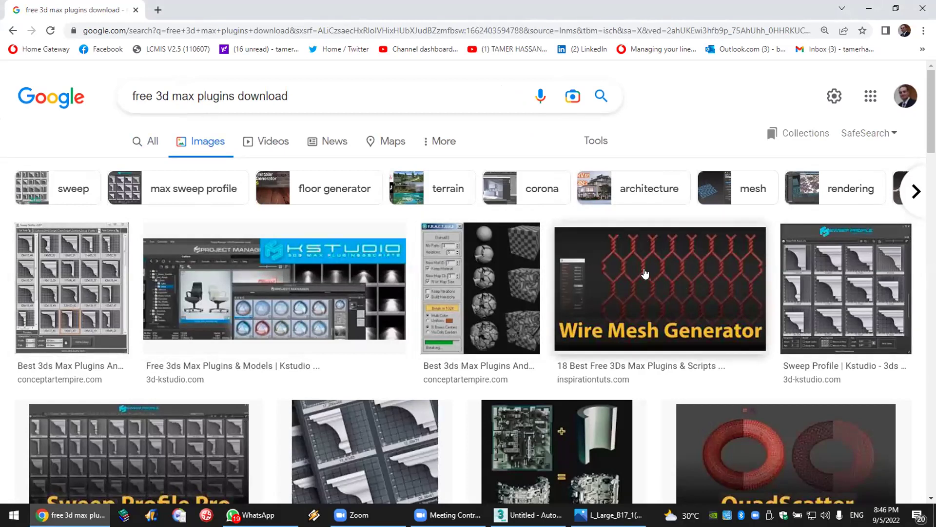
scroll(664, 279, "down", 10)
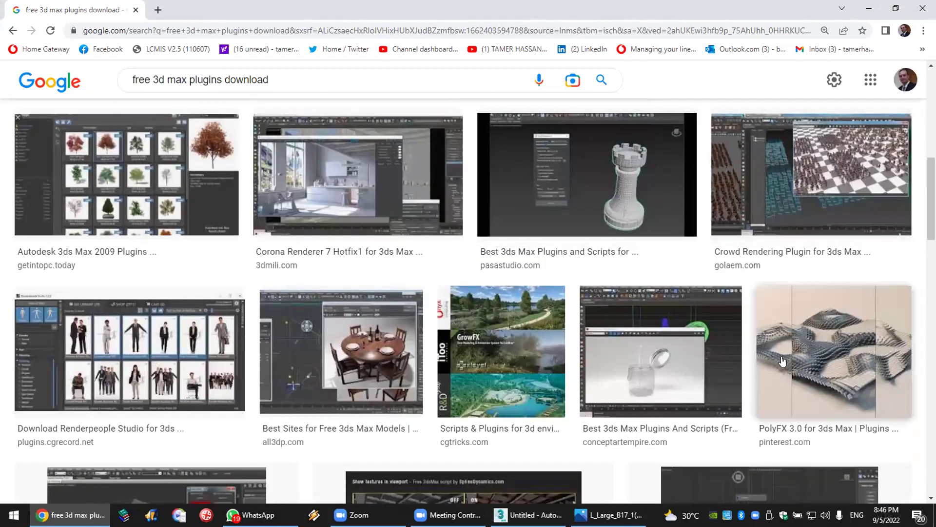
scroll(450, 345, "down", 3)
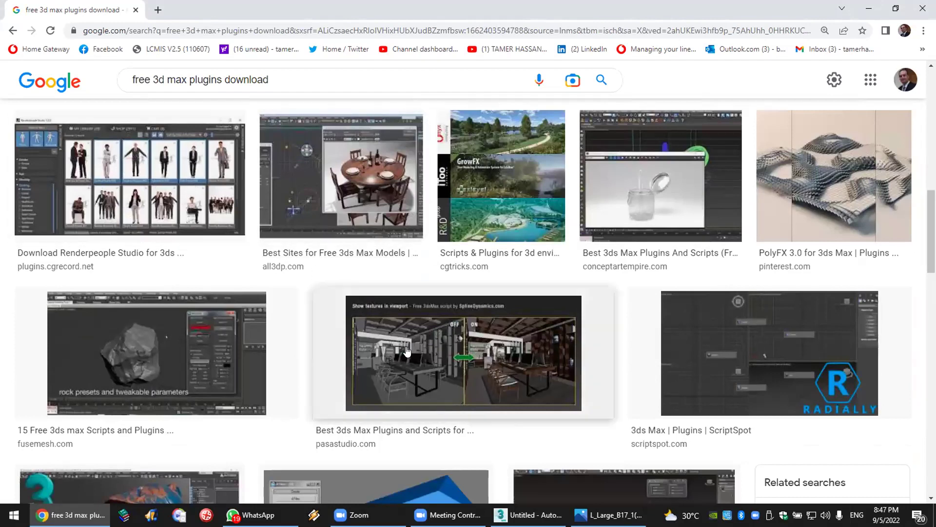
Step: Look further down the image results for more free 3ds Max plugins, scripts and their download sites
scroll(397, 324, "down", 4)
scroll(397, 325, "down", 5)
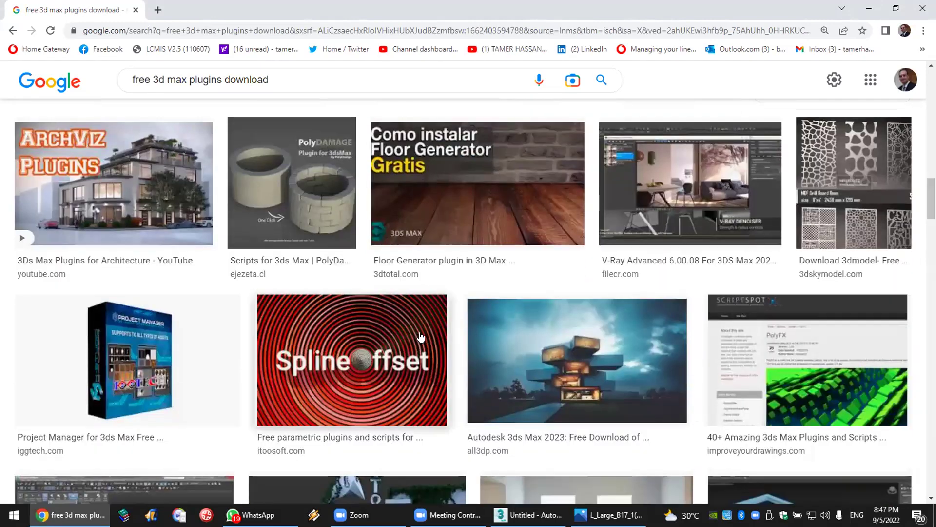
scroll(421, 337, "down", 5)
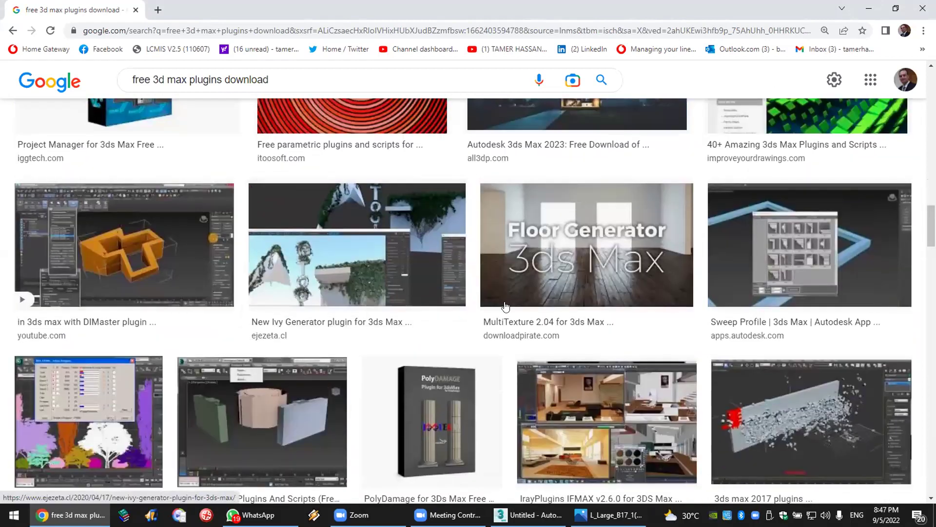
scroll(589, 373, "down", 2)
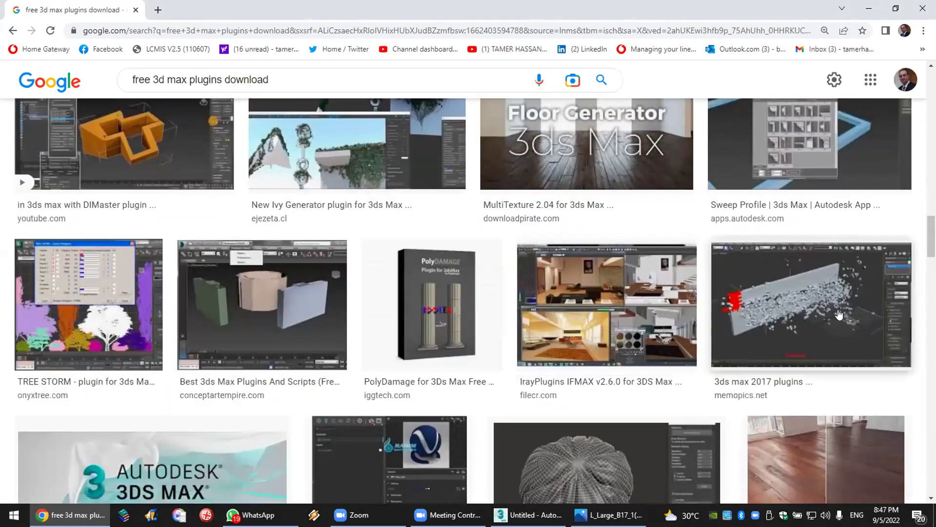
scroll(791, 316, "down", 4)
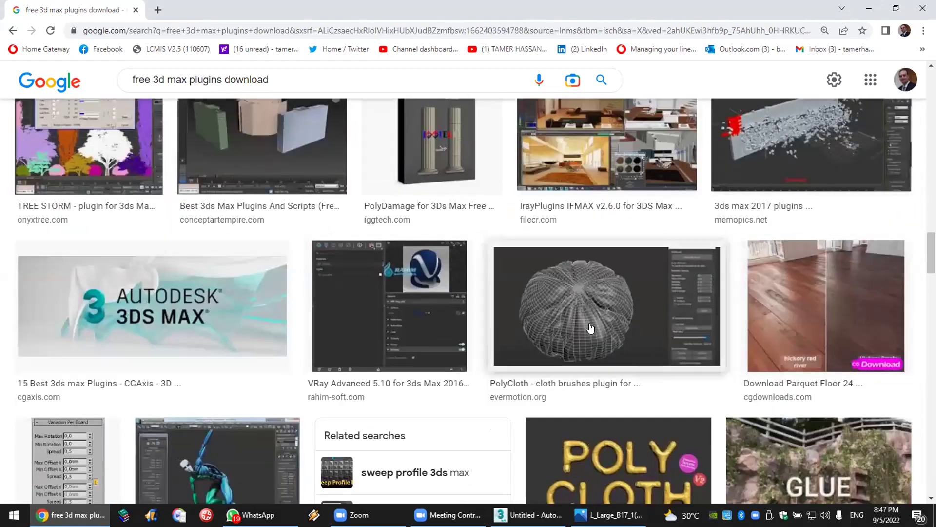
scroll(589, 337, "down", 3)
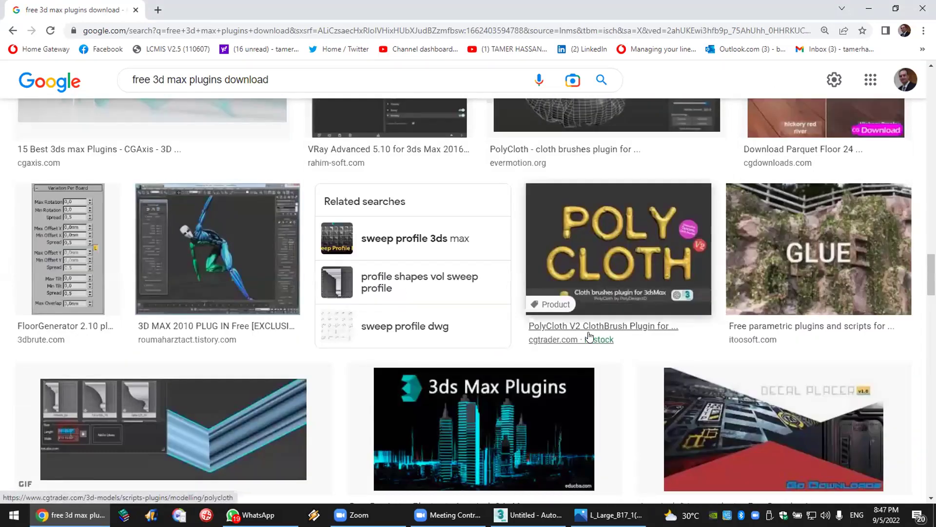
scroll(589, 337, "down", 5)
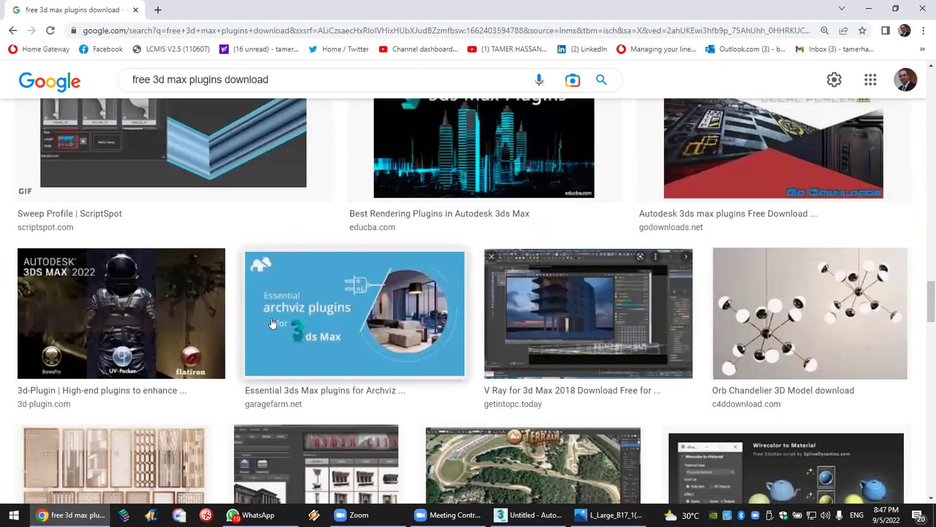
scroll(280, 320, "down", 4)
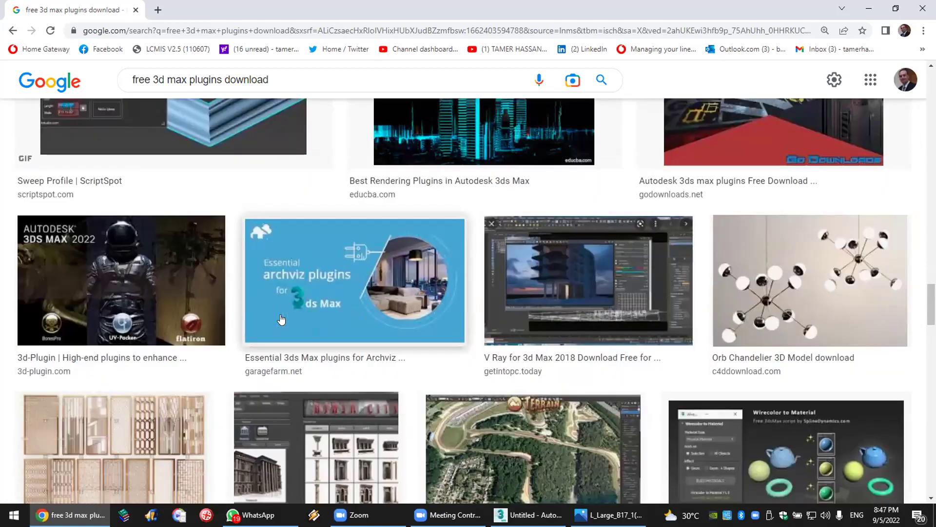
scroll(281, 319, "down", 3)
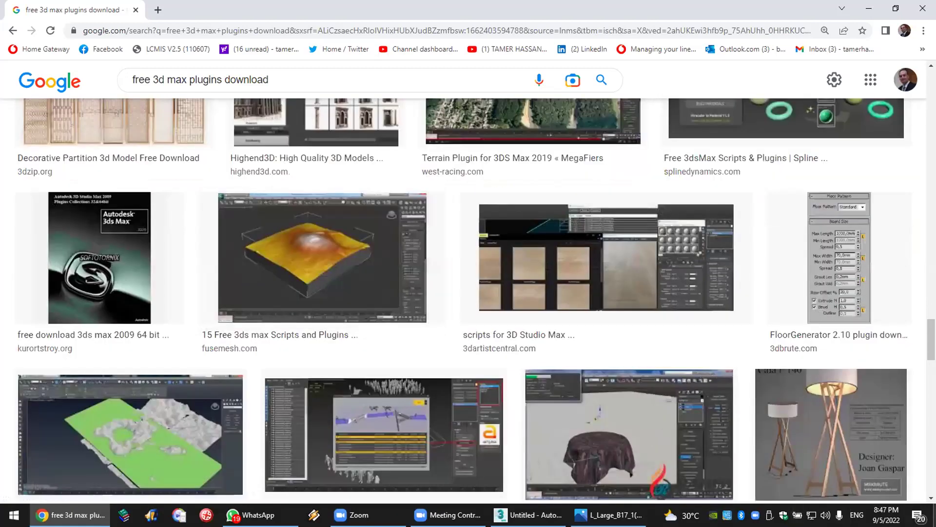
Step: Open the Scripts_Plugins folder through the MAX shortcut on the desktop and check the contents of AvizStudio_Tiles
left_click(869, 8)
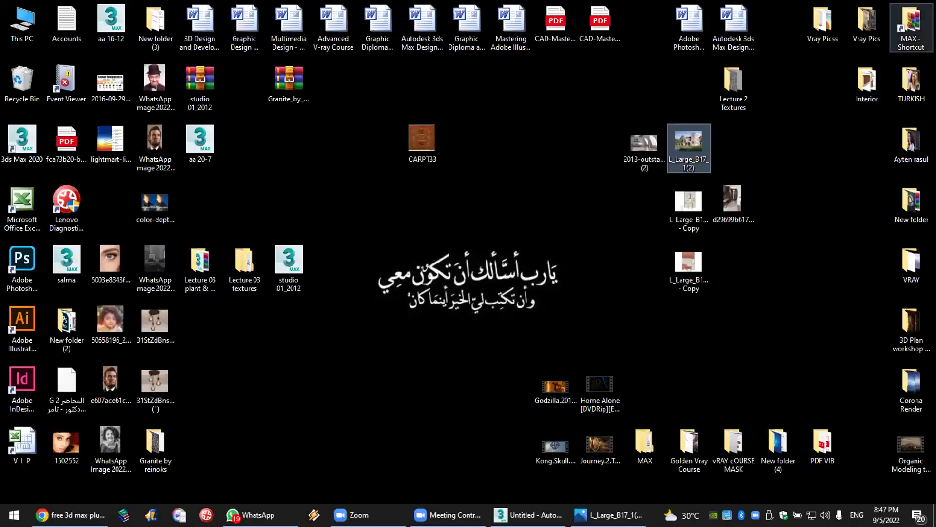
double_click(911, 24)
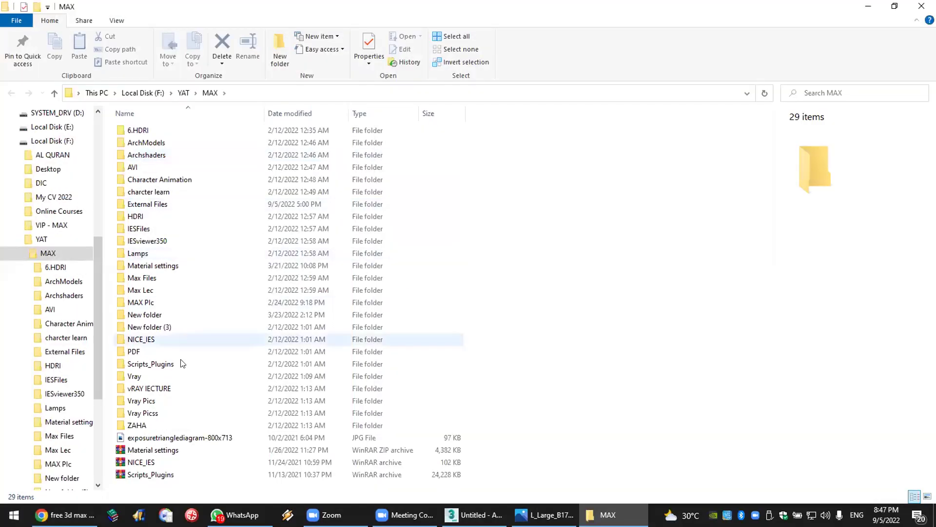
double_click(161, 365)
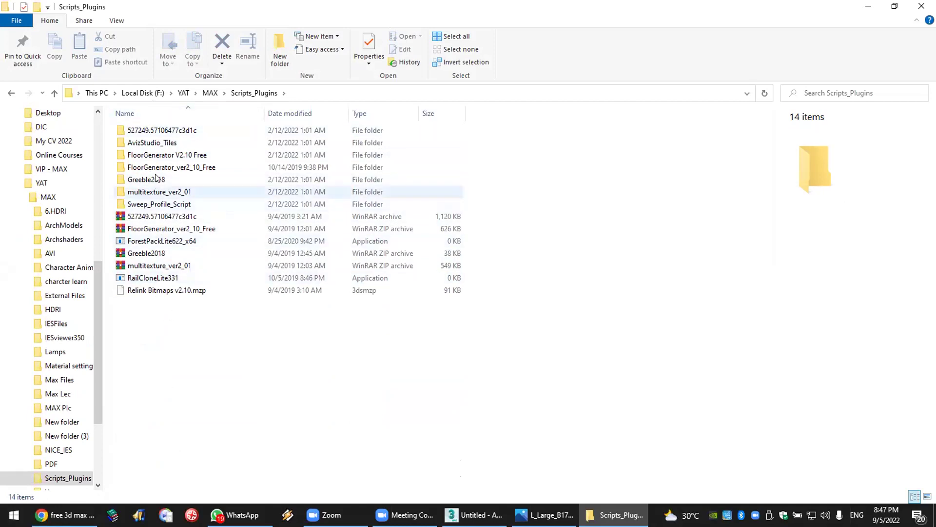
double_click(178, 142)
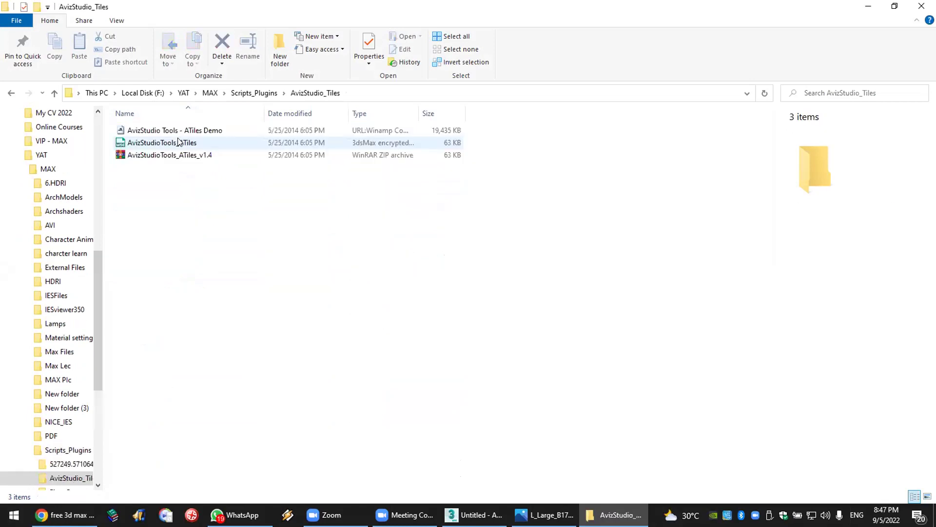
left_click(11, 92)
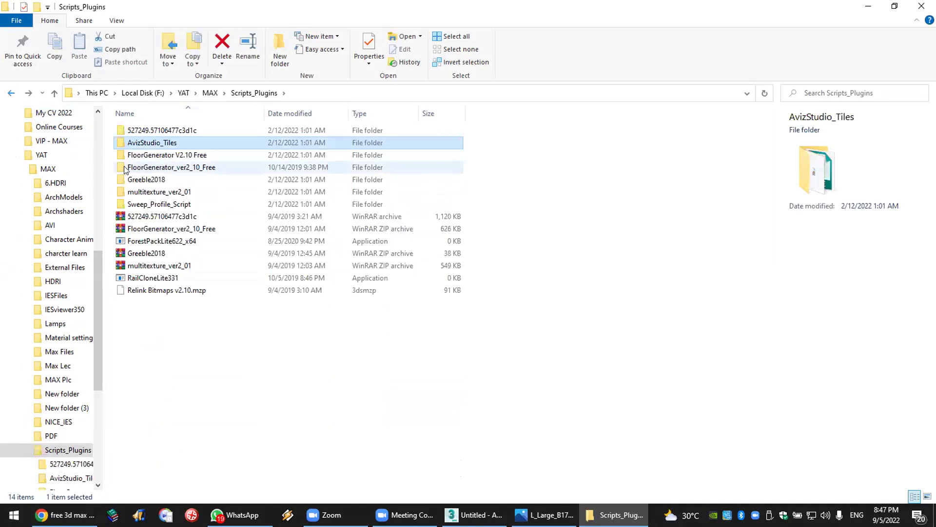
Step: Send TrackScripts.mzp from the Sweep_Profile_Script folder to the 3D MAX Live 15-8-2022 group in WhatsApp
double_click(175, 203)
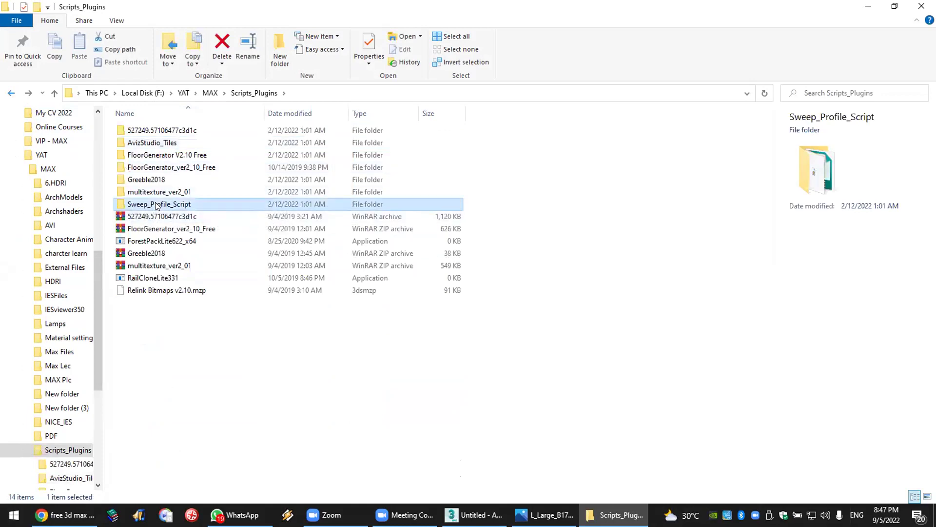
left_click_drag(163, 131, 545, 347)
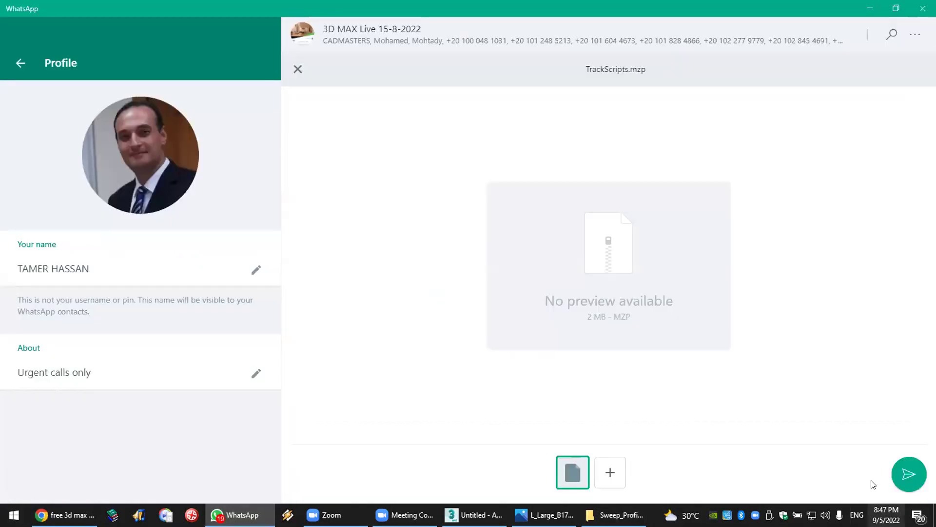
left_click(908, 483)
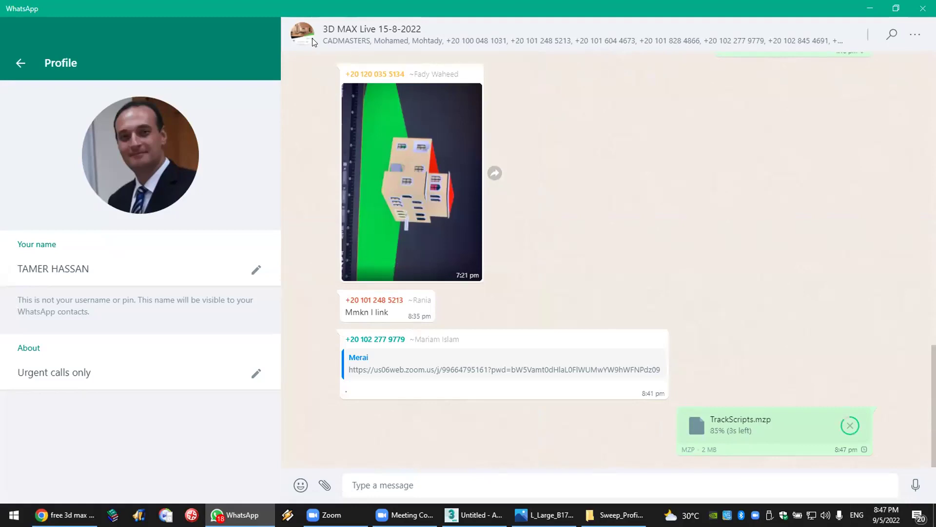
Step: Switch to 3ds Max, run the TrackScripts script from Scripts_Plugins > Sweep_Profile_Script, and close its installer without installing
key("alt+Tab")
left_click(371, 30)
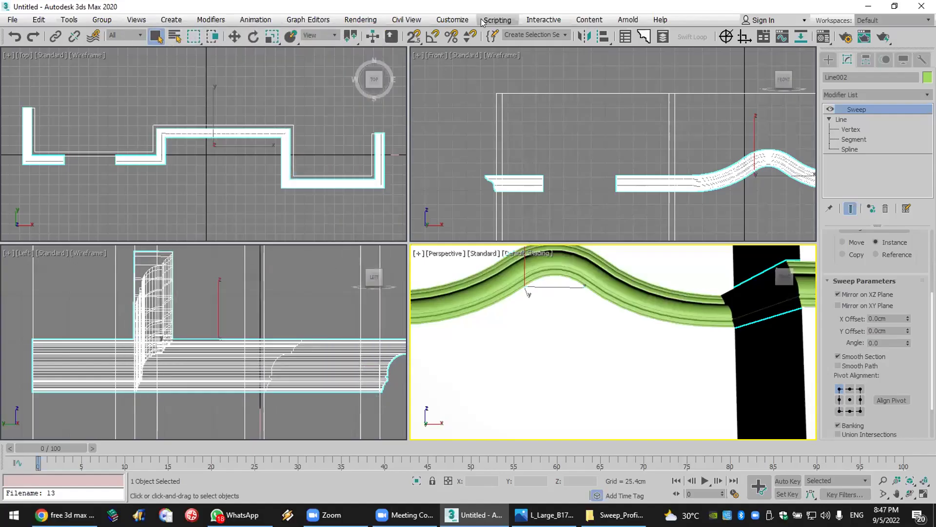
left_click(512, 22)
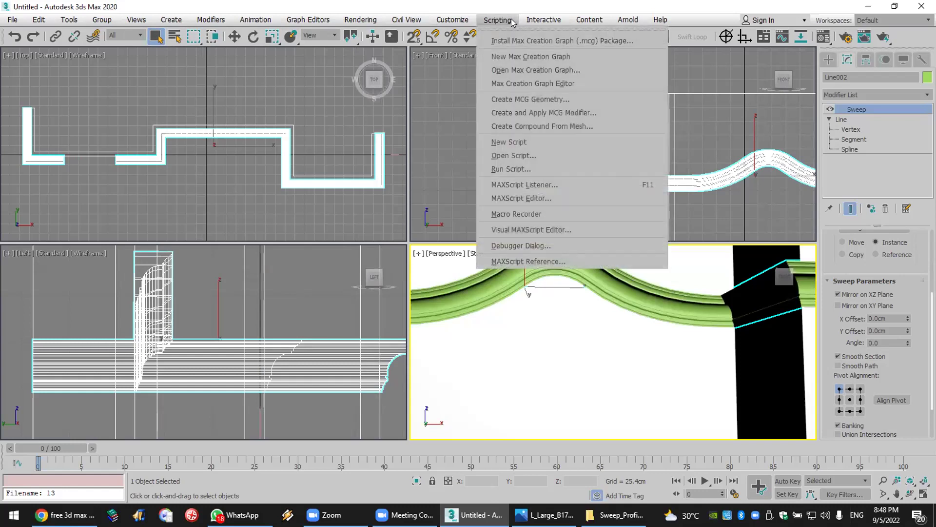
left_click(536, 170)
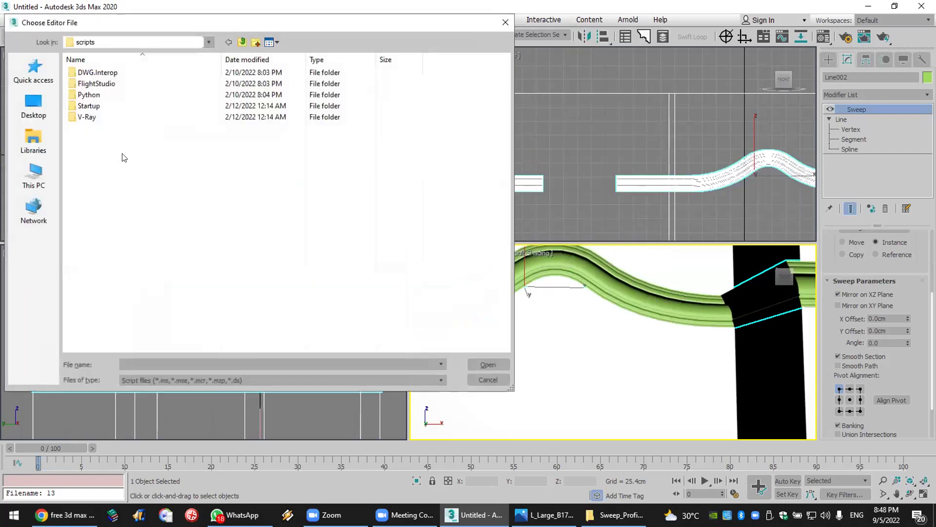
left_click(33, 106)
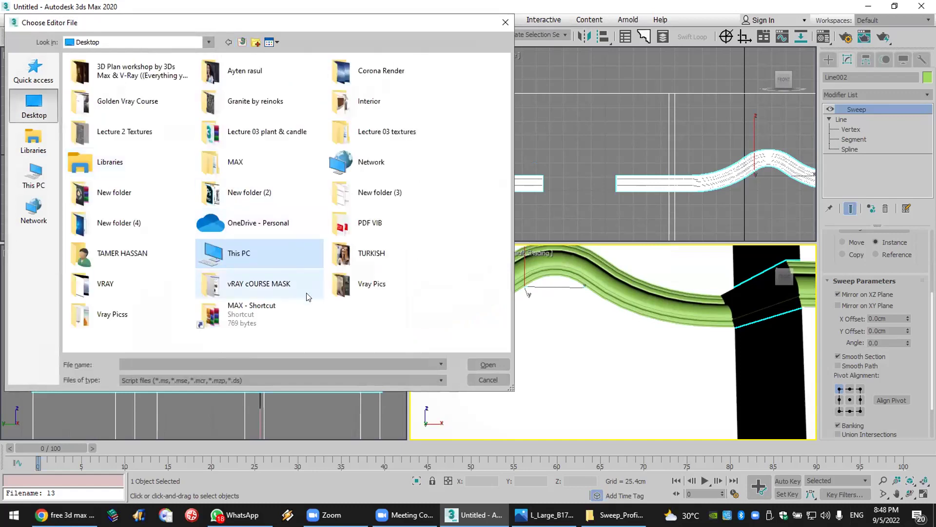
double_click(264, 310)
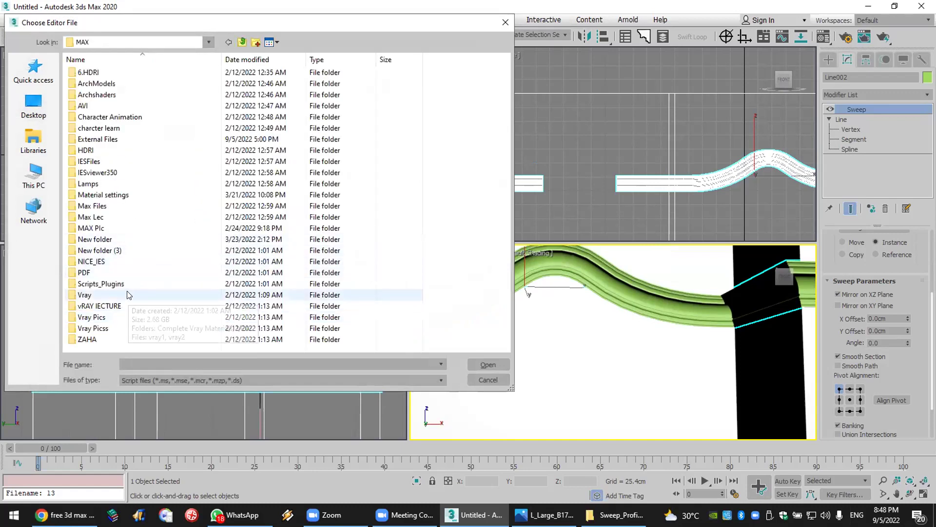
double_click(128, 284)
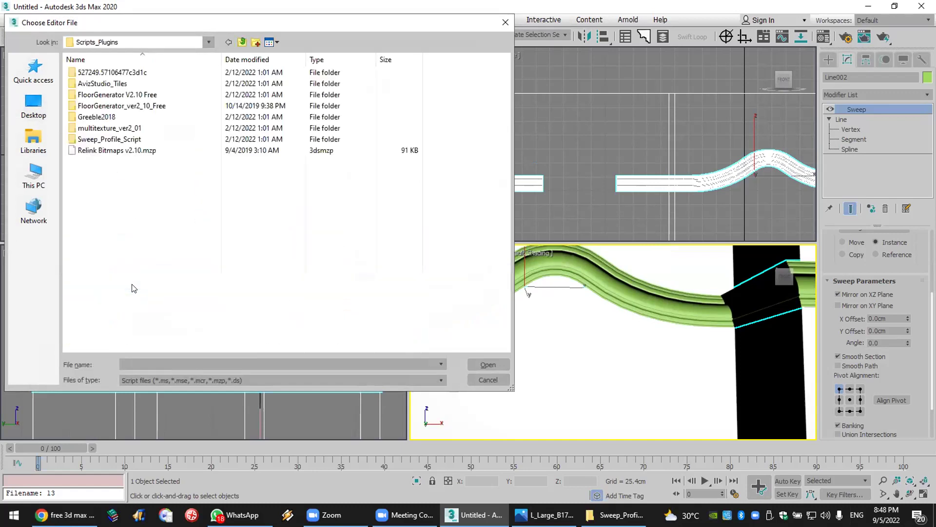
double_click(117, 140)
double_click(104, 74)
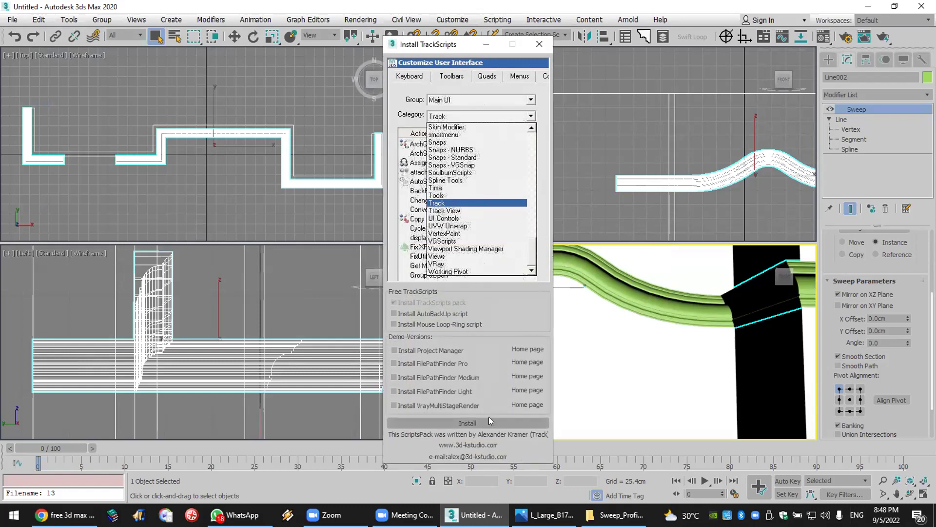
left_click(539, 45)
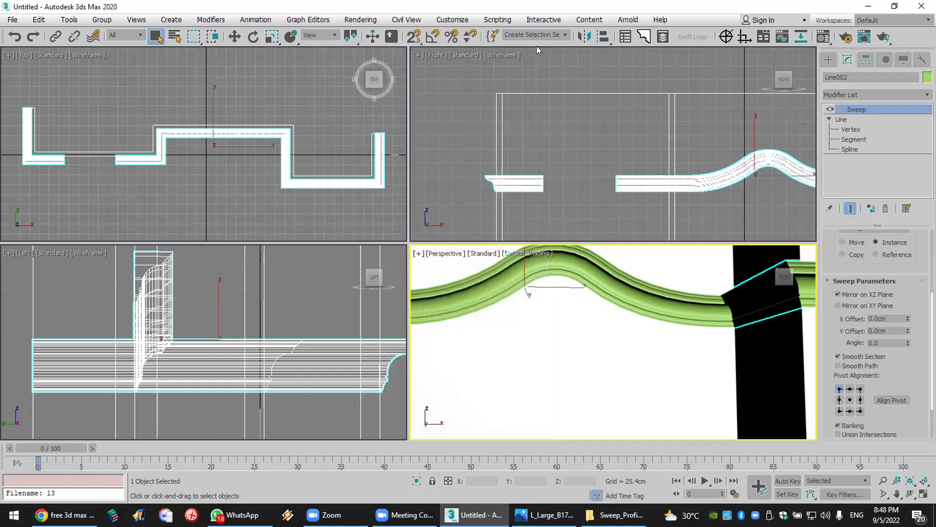
Step: Customize the user interface by adding the Sweep Profile action as a button on the main toolbar
right_click(864, 49)
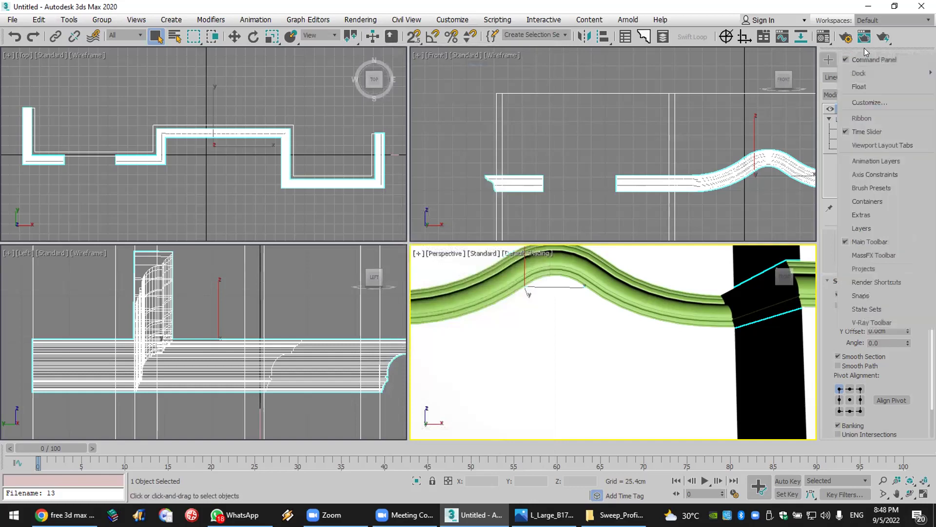
left_click(880, 103)
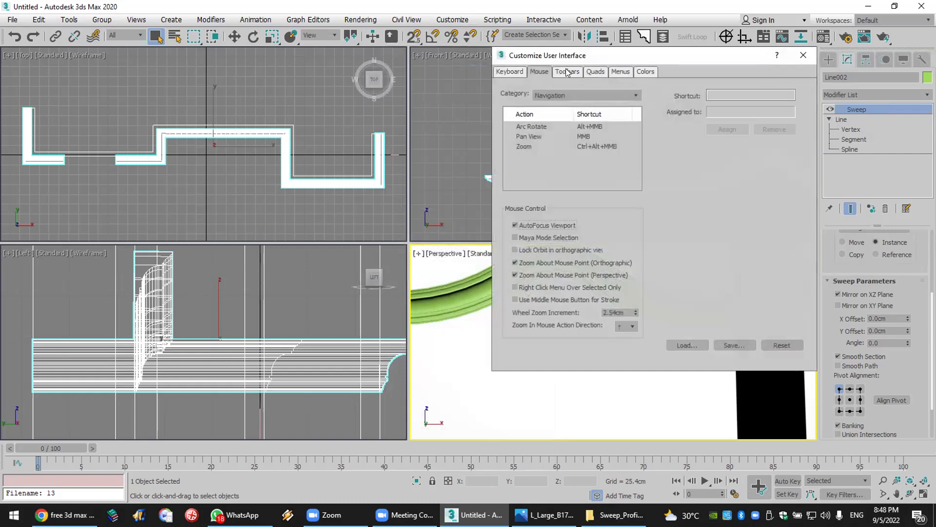
left_click(567, 72)
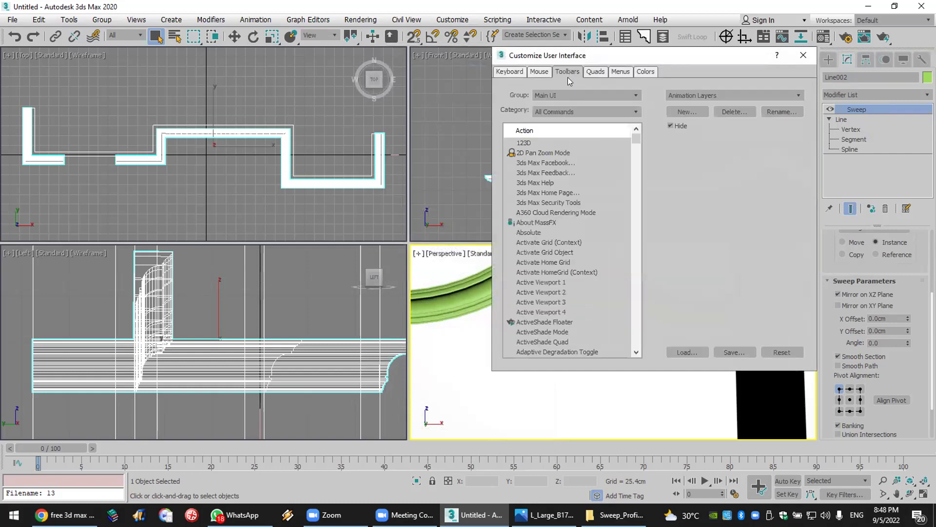
left_click(545, 204)
type("sw")
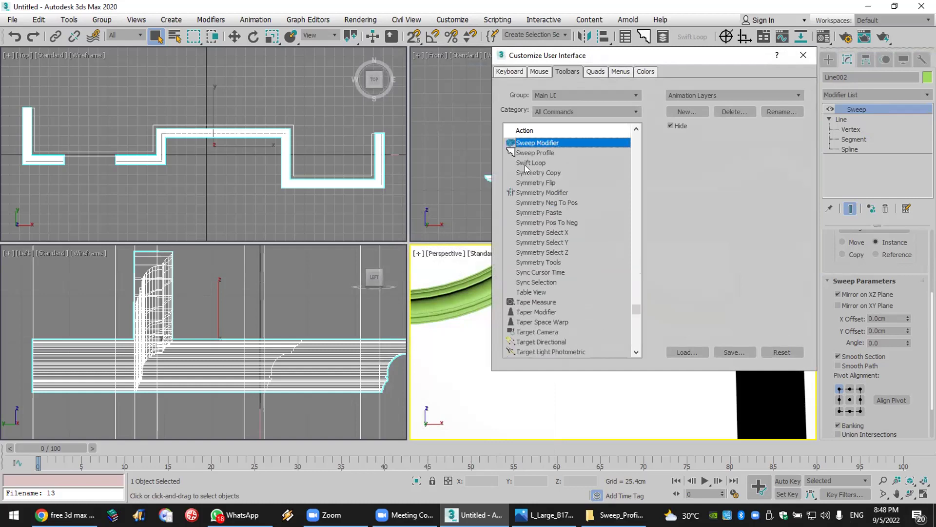
left_click(532, 153)
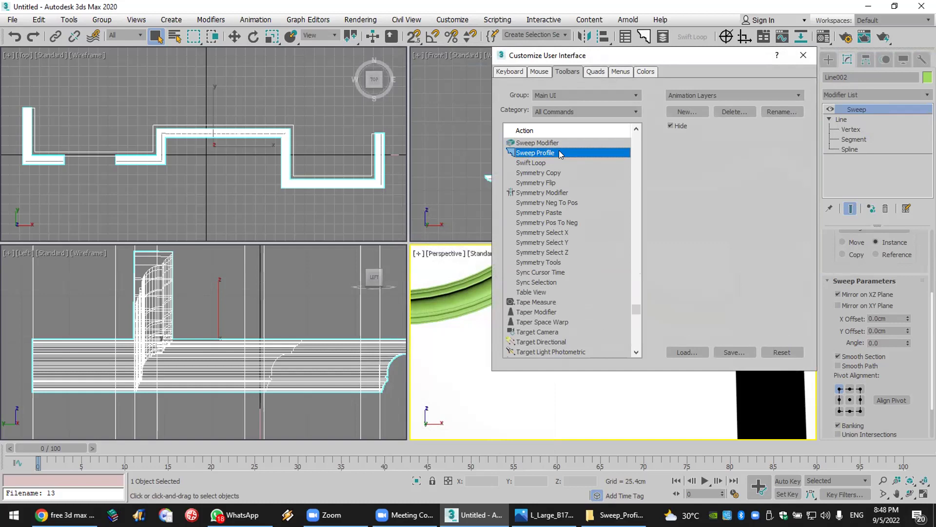
left_click_drag(559, 155, 639, 36)
Step: Delete the duplicate Sweep Profile button from the main toolbar and finish customizing the interface
right_click(643, 37)
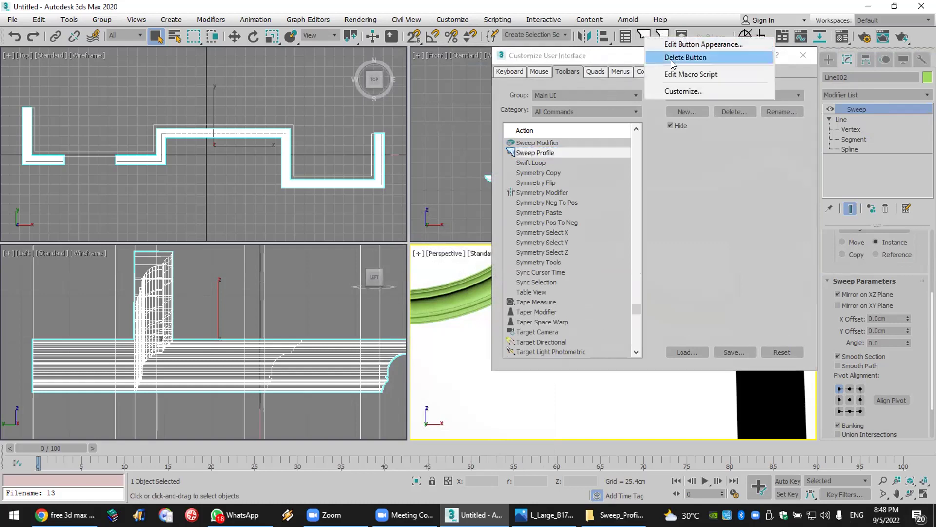
left_click(685, 57)
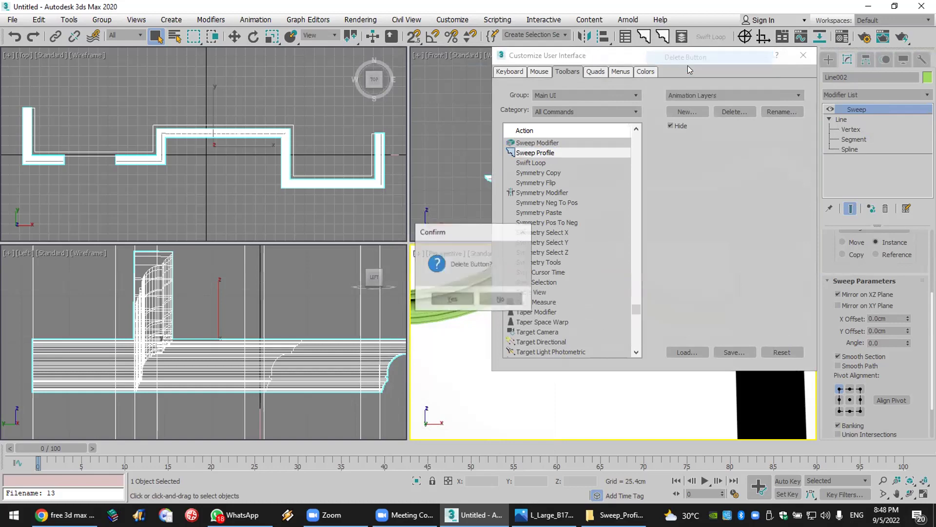
left_click(459, 298)
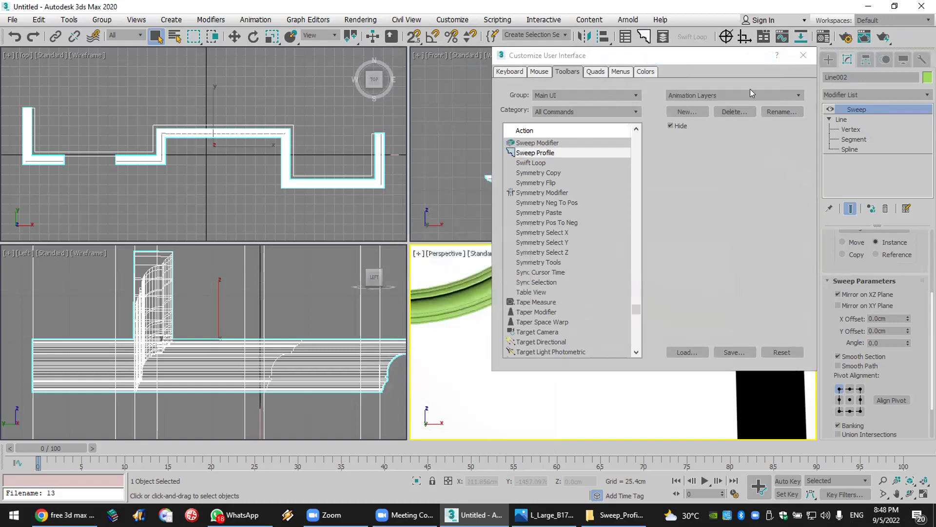
left_click(804, 55)
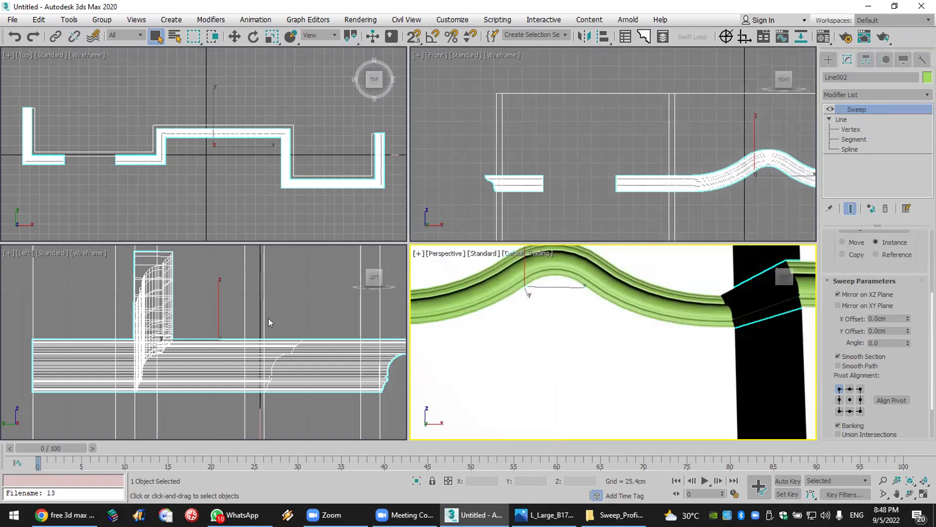
Step: Switch to Chrome, browse the free 3D Max plugin image results, and open the PolyDetail ornament plugin page on CGTrader
left_click(63, 515)
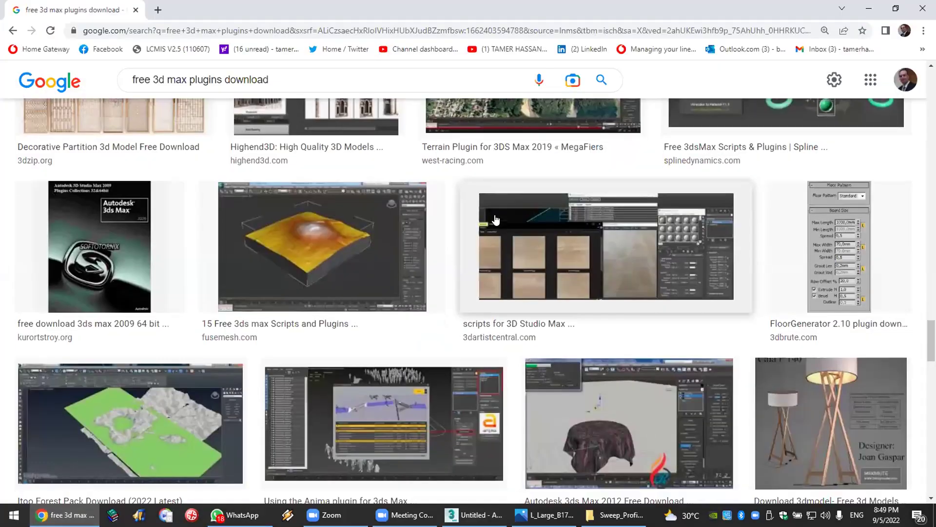
scroll(495, 220, "down", 20)
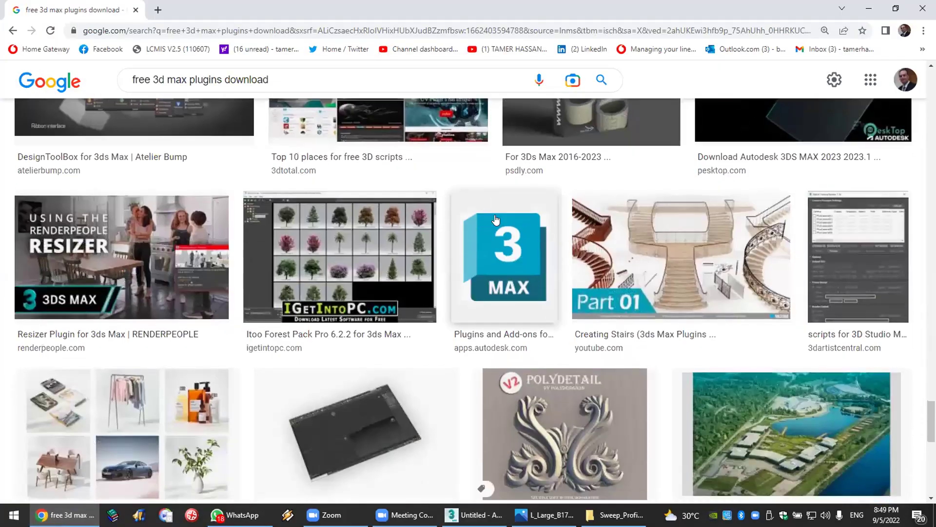
scroll(495, 220, "down", 3)
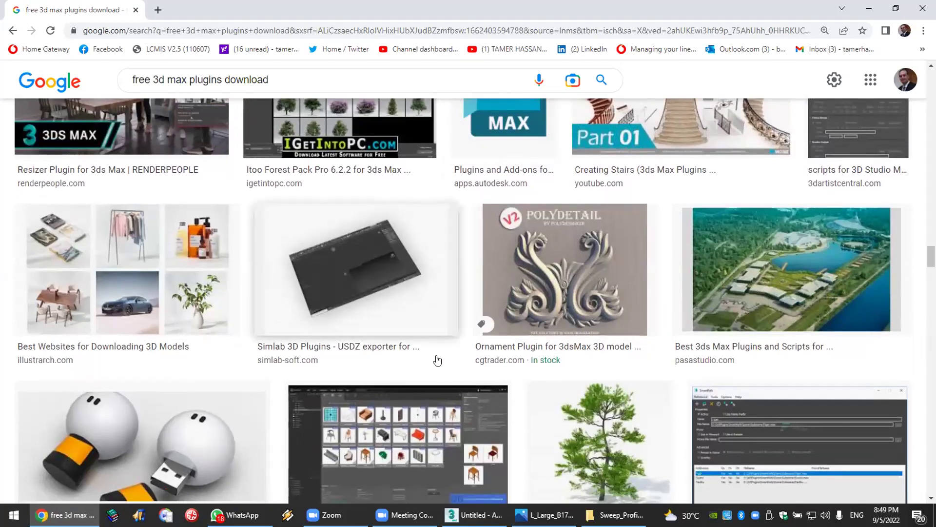
scroll(581, 372, "down", 2)
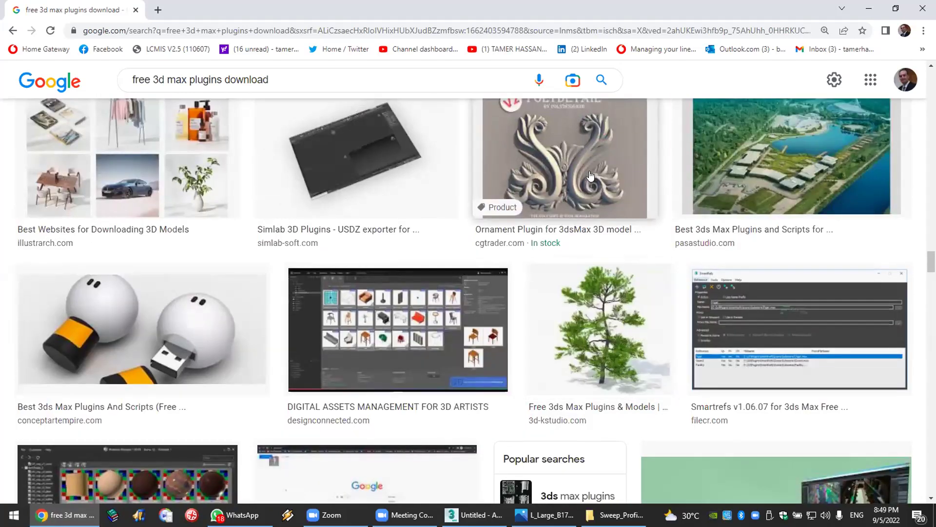
left_click(561, 232)
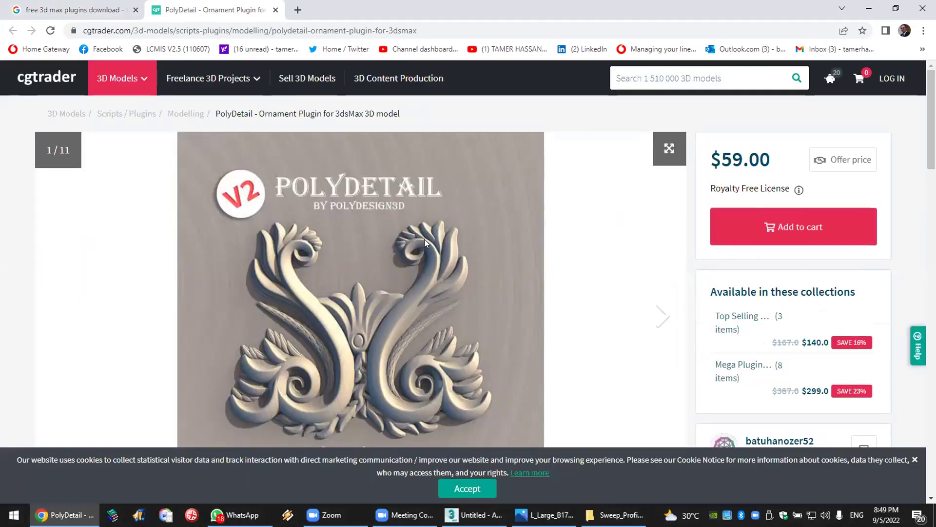
Step: Examine the PolyDetail plugin's price and view its preview image of the rectangular table with ornate legs
left_click_drag(723, 155, 772, 163)
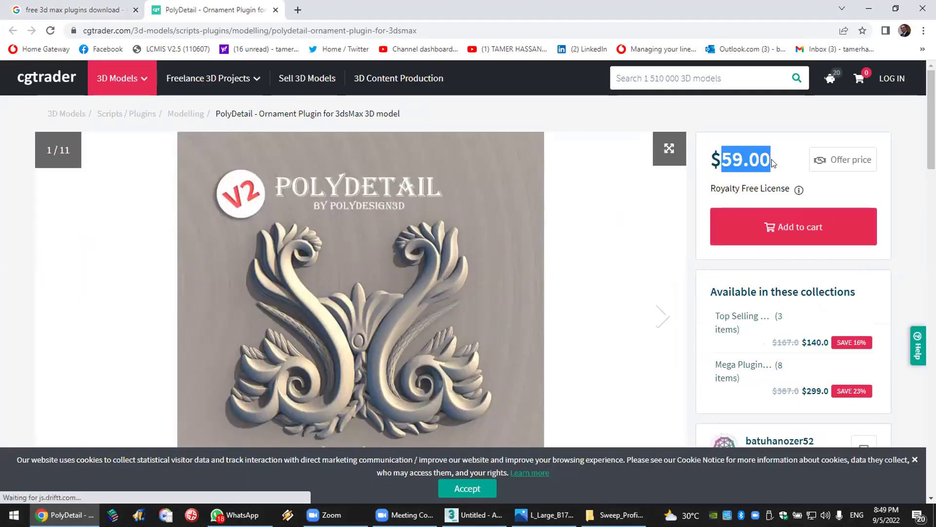
scroll(453, 245, "down", 5)
scroll(452, 245, "up", 5)
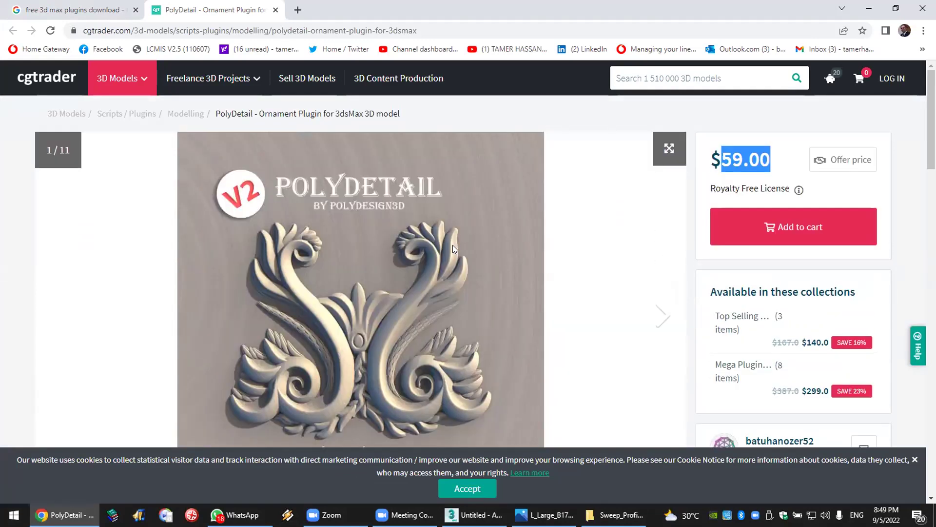
scroll(453, 245, "down", 5)
left_click(246, 244)
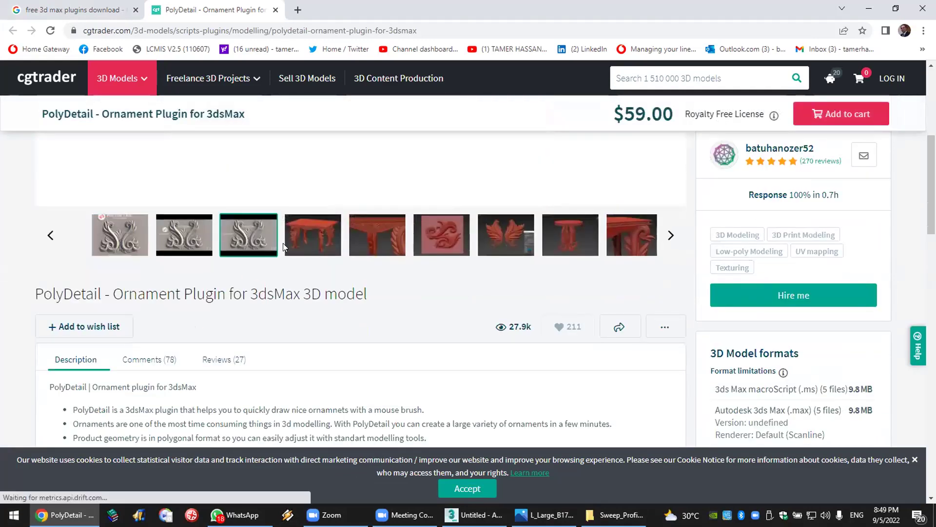
left_click(305, 241)
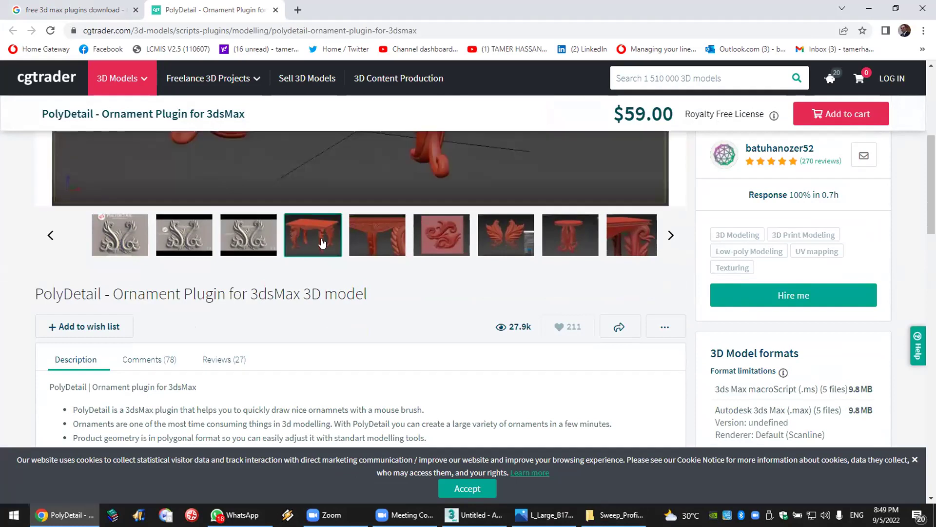
scroll(400, 226, "up", 5)
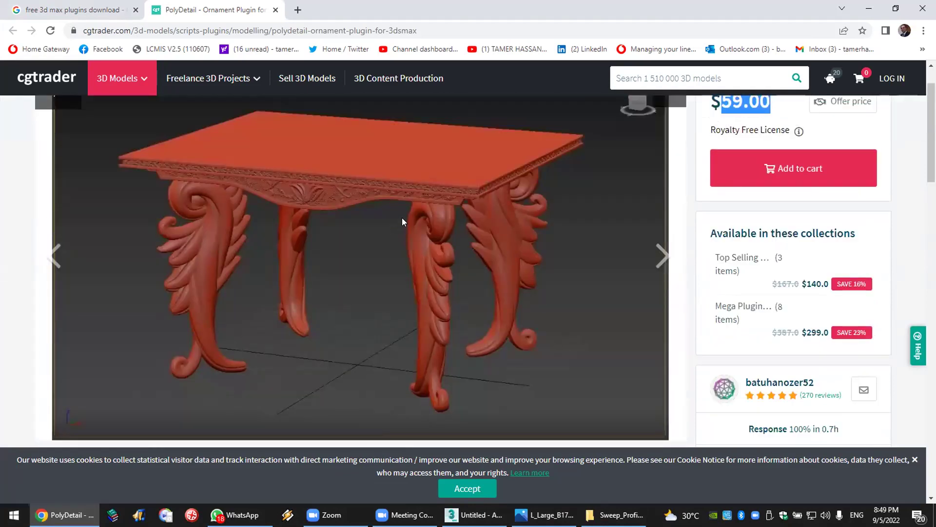
Step: View the PolyDetail preview images of the table's carved edge, the wing-shaped ornament and the round pedestal table
scroll(393, 209, "down", 4)
left_click(377, 298)
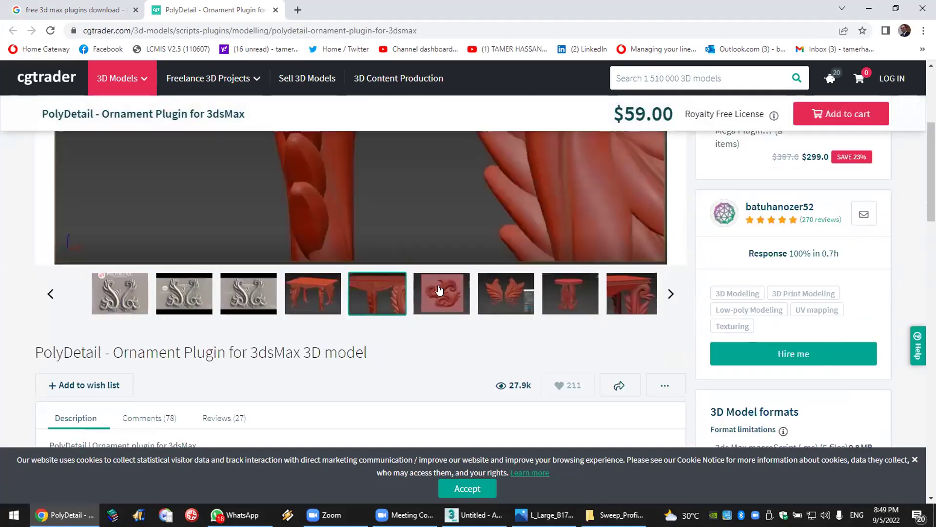
scroll(452, 200, "up", 4)
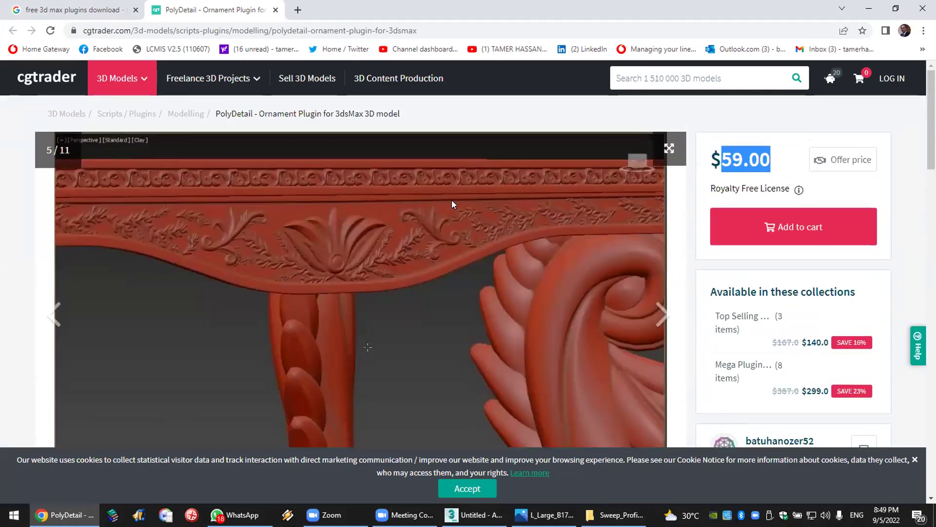
scroll(563, 282, "down", 5)
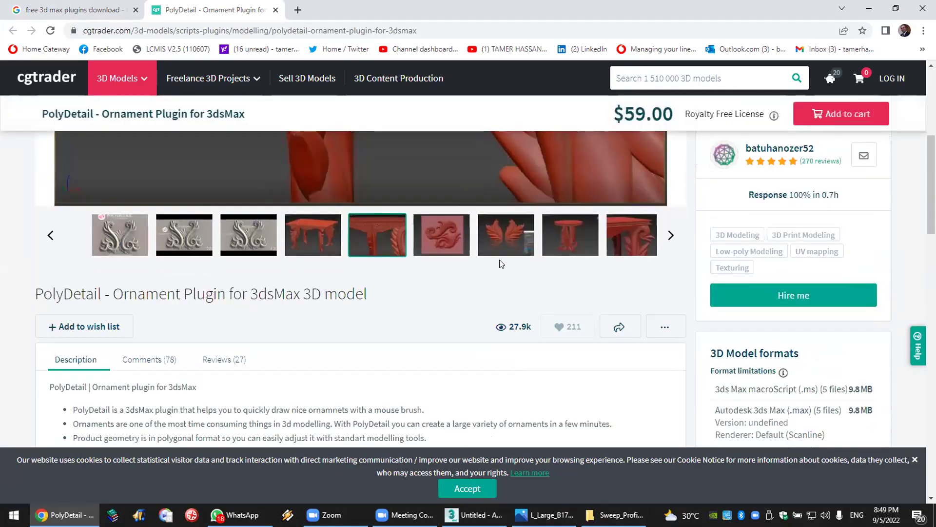
left_click(505, 235)
left_click(556, 238)
scroll(370, 177, "up", 1)
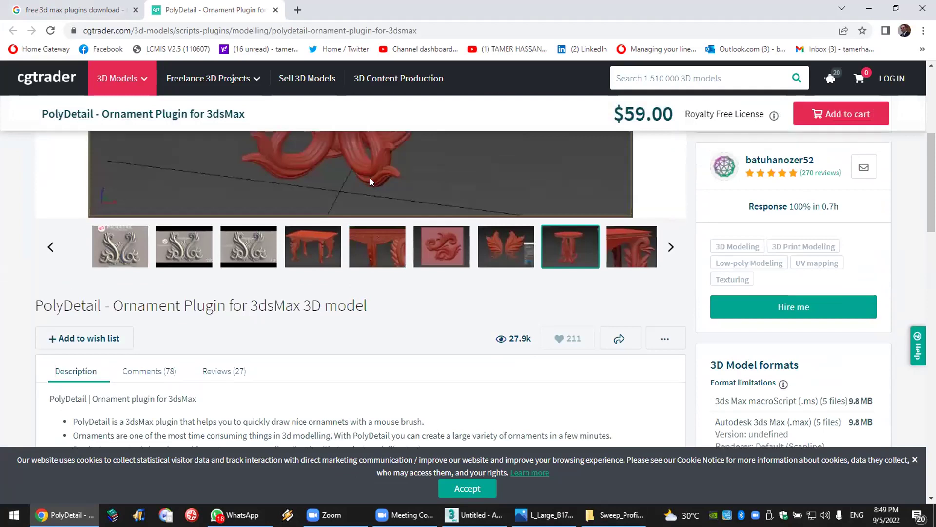
scroll(370, 178, "up", 5)
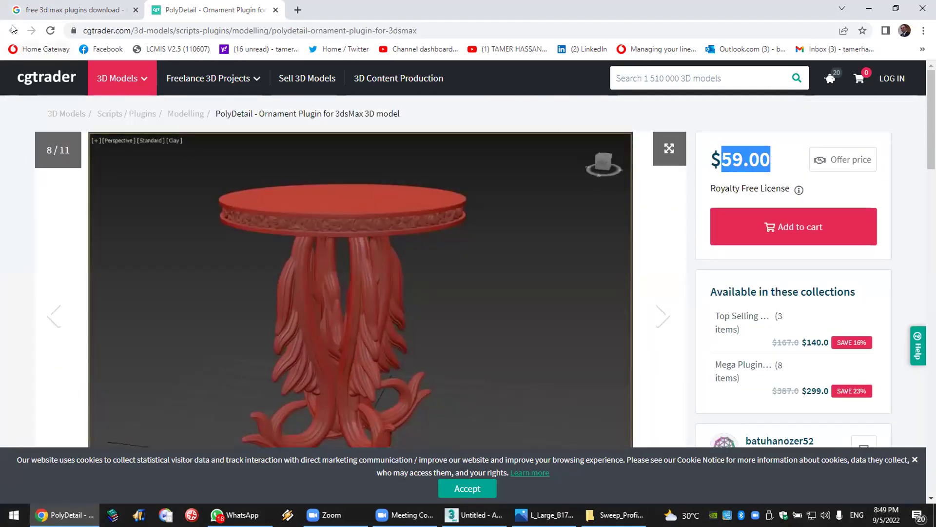
Step: Return to the plugin image results, open the parametric-array page from torabiarchitect.com, and go back to the results
left_click(93, 9)
scroll(251, 172, "down", 10)
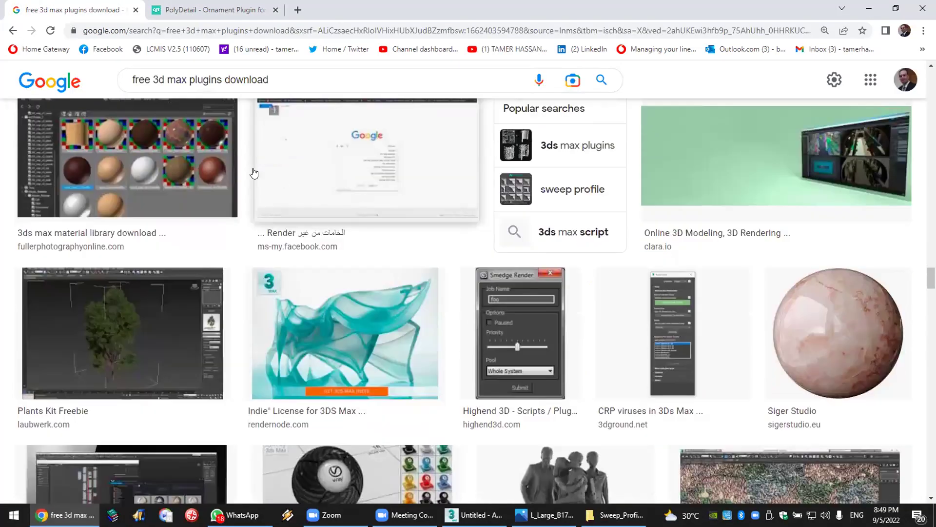
scroll(254, 172, "down", 10)
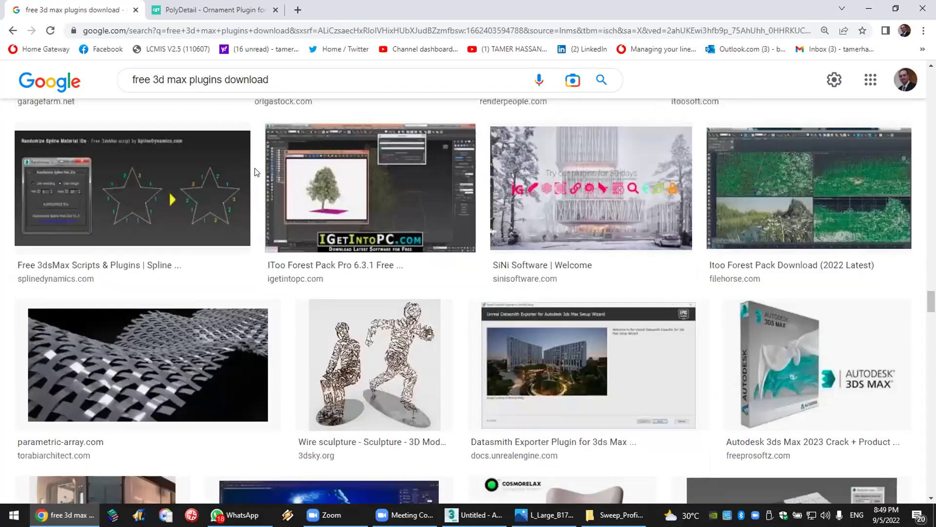
scroll(220, 173, "down", 1)
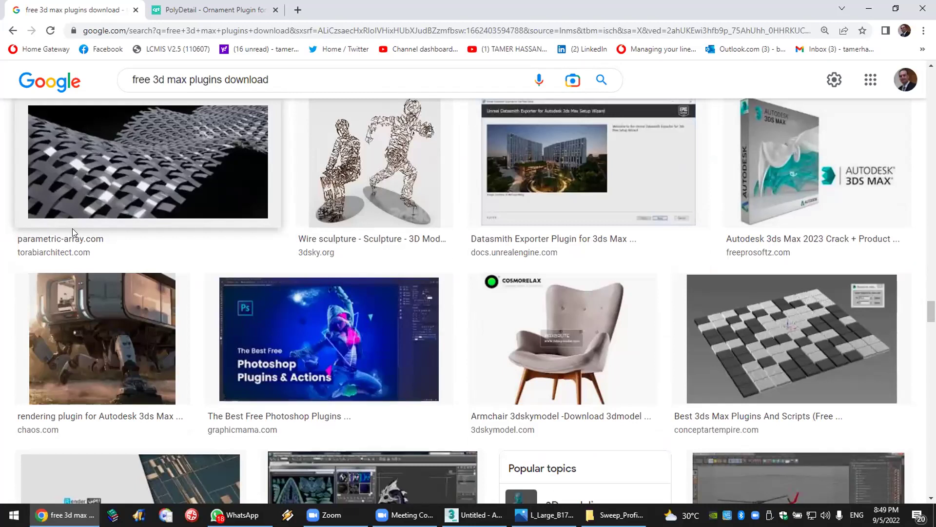
left_click(67, 241)
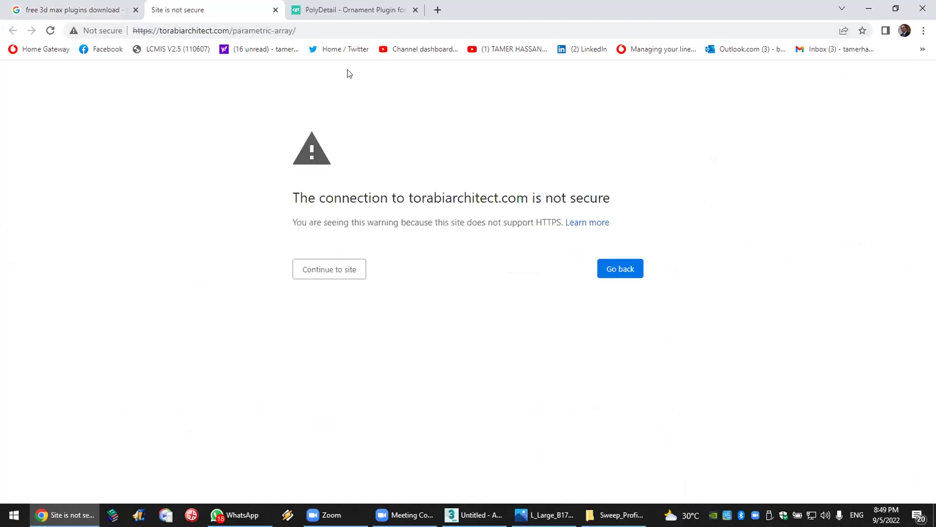
left_click(78, 10)
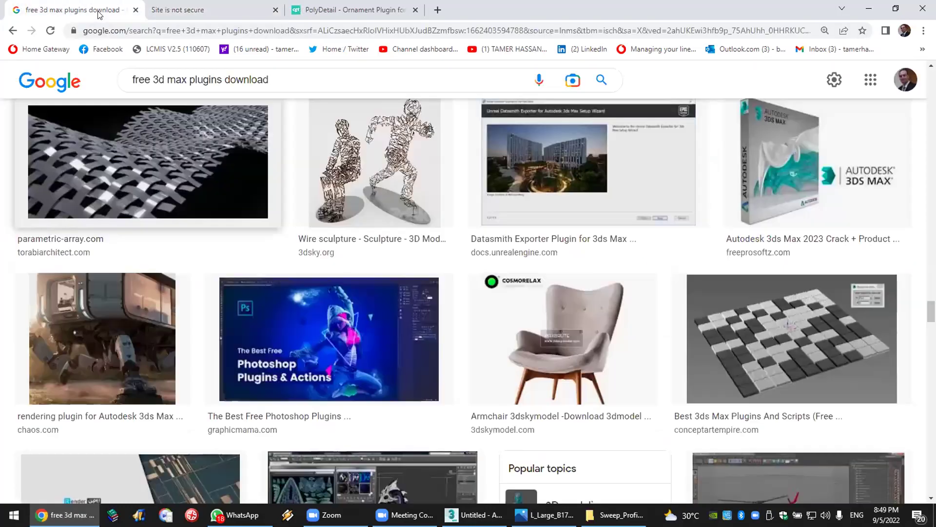
Step: Browse further through the image results for more free 3ds Max plugins and scripts
scroll(449, 278, "down", 8)
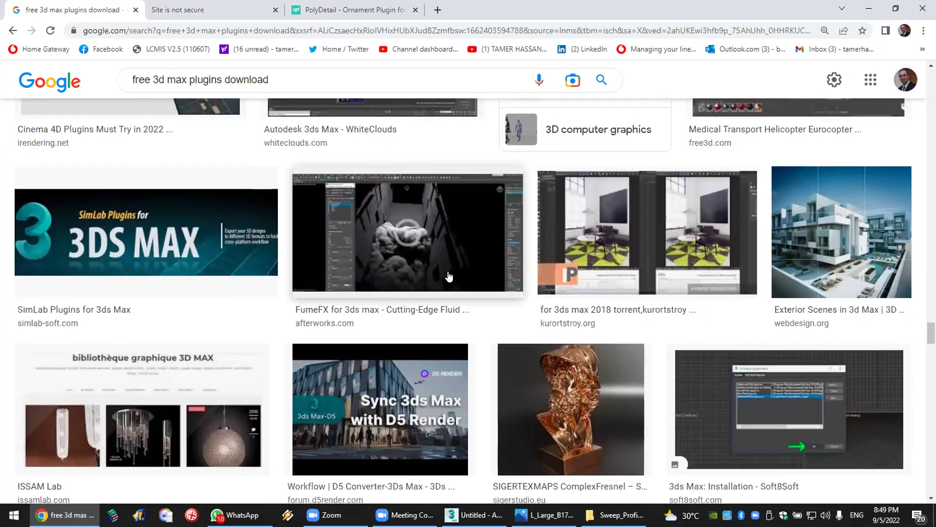
scroll(447, 276, "up", 7)
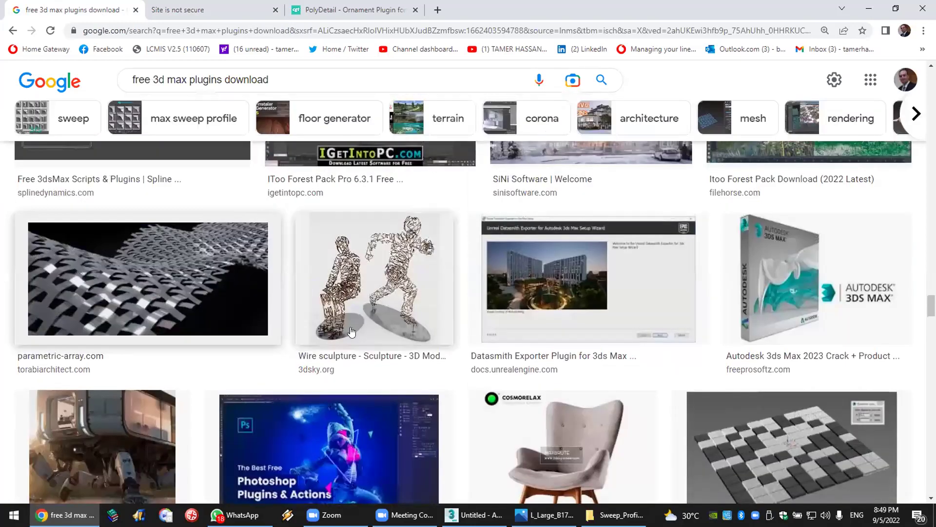
scroll(359, 336, "down", 12)
scroll(358, 335, "down", 10)
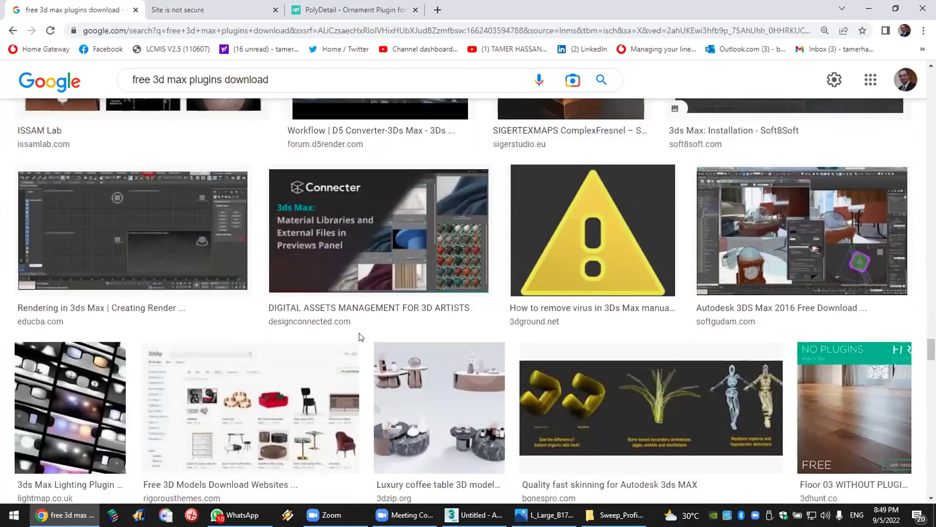
scroll(360, 337, "down", 2)
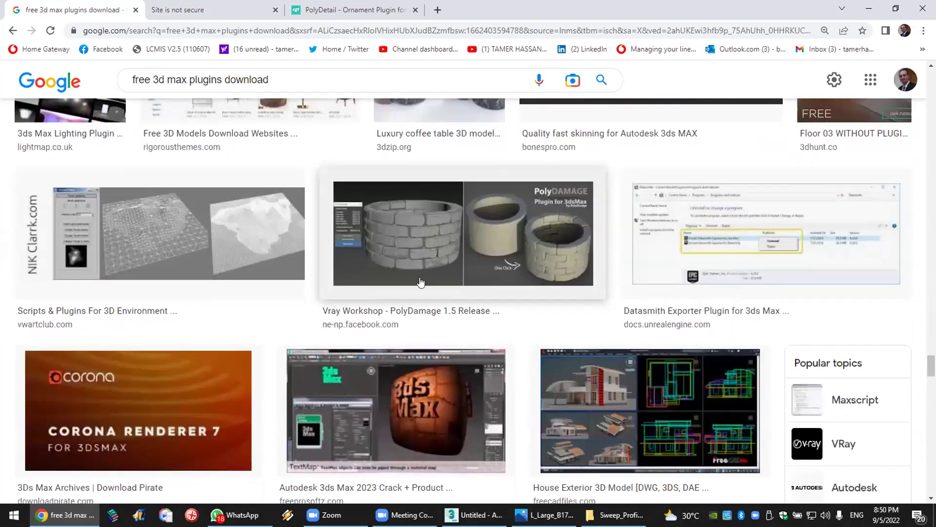
scroll(471, 312, "down", 7)
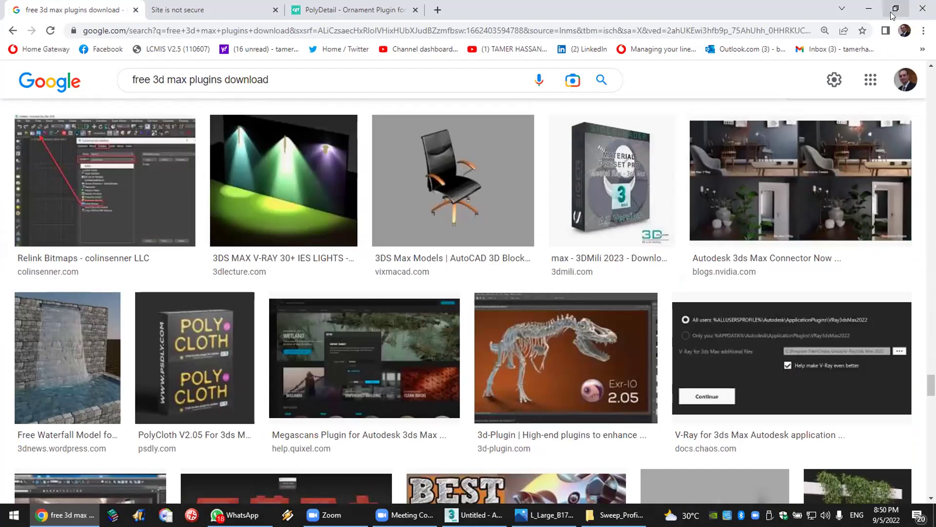
Step: Return to 3ds Max and start a new empty scene without saving the modified one
left_click(868, 14)
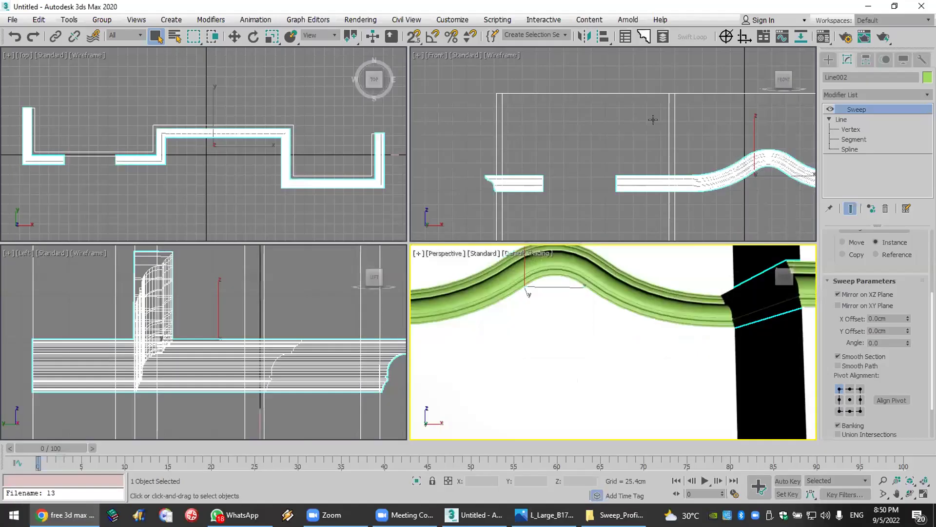
left_click(12, 19)
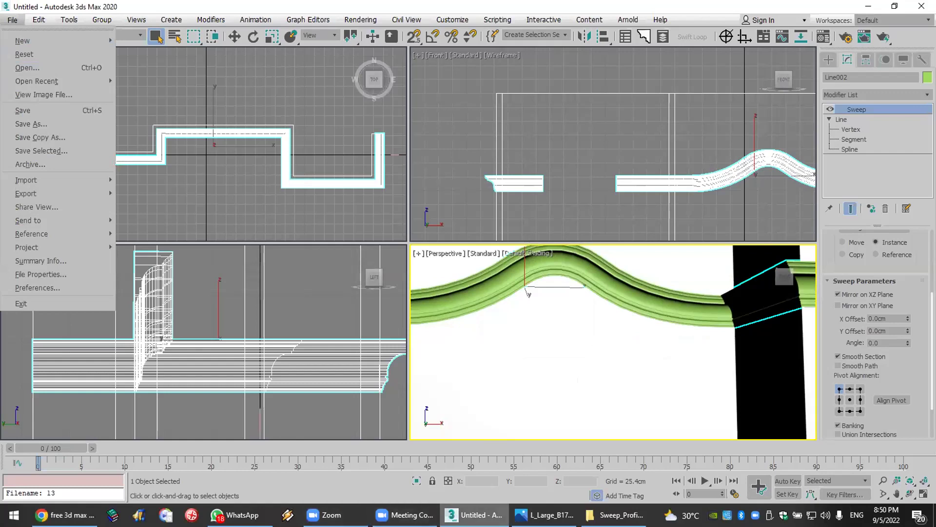
left_click(478, 6)
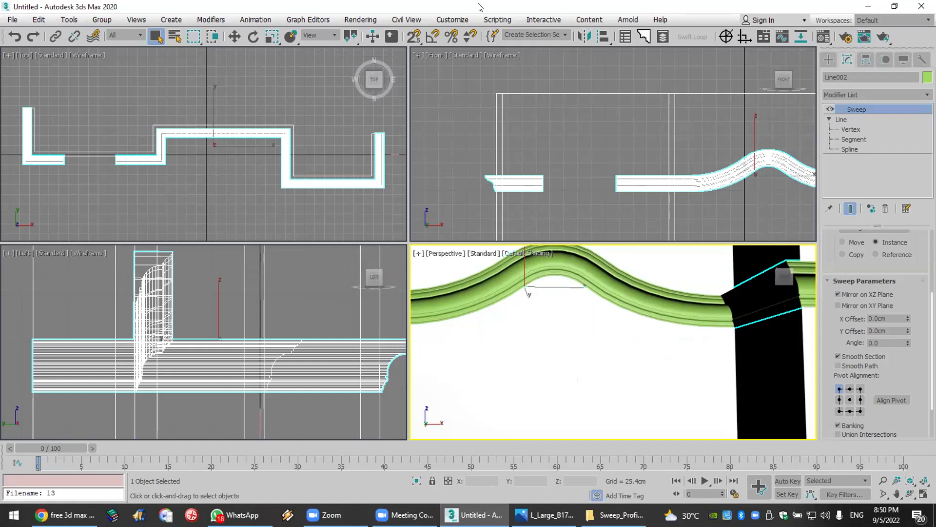
left_click(13, 20)
mouse_move(26, 42)
left_click(134, 39)
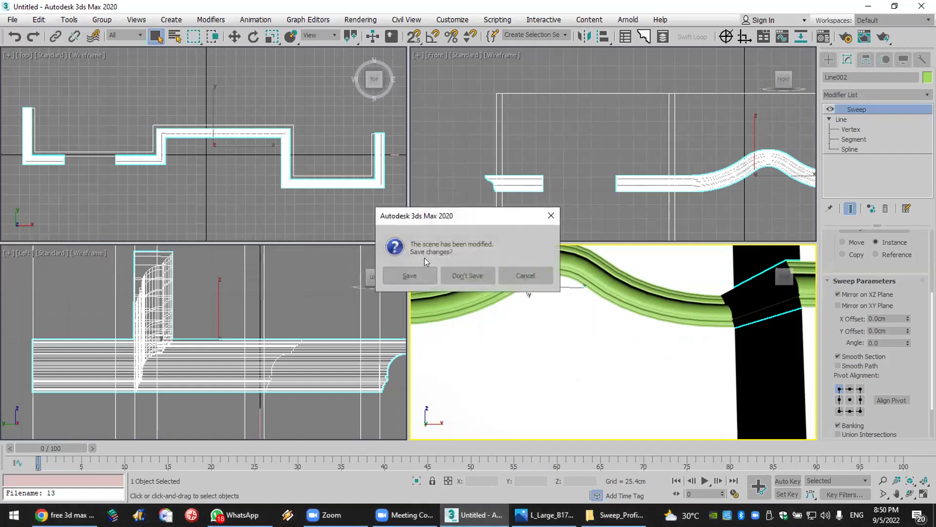
left_click(464, 276)
left_click(445, 275)
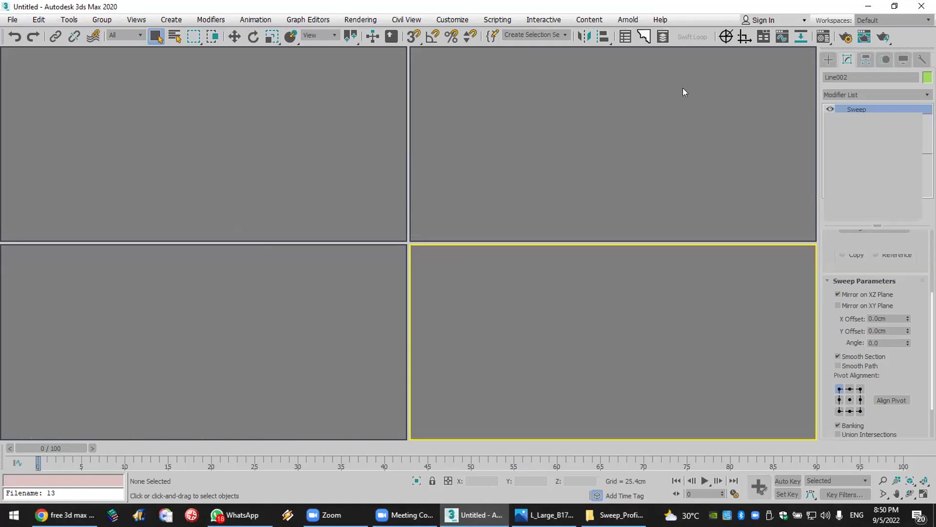
Step: Create a wall box about 208 x 548 x 13 cm in the Front view and a box about 95 x 79 x 37 cm within its outline
left_click(852, 129)
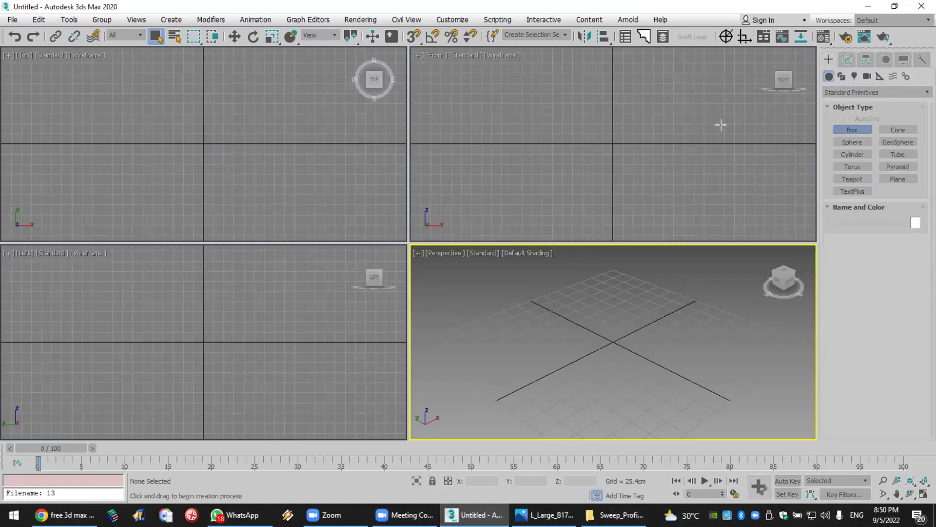
left_click_drag(467, 61, 683, 137)
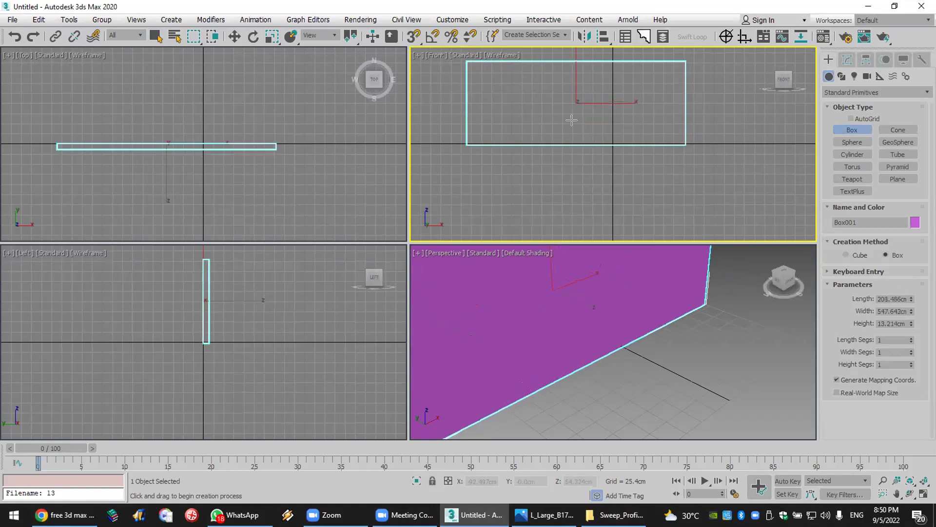
left_click(478, 78)
left_click_drag(480, 80, 513, 119)
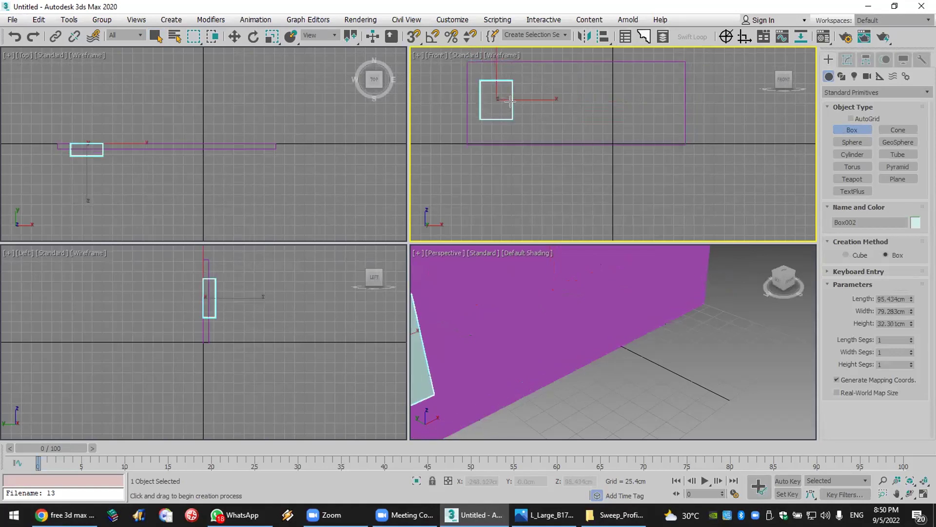
left_click(567, 307)
scroll(567, 307, "down", 4)
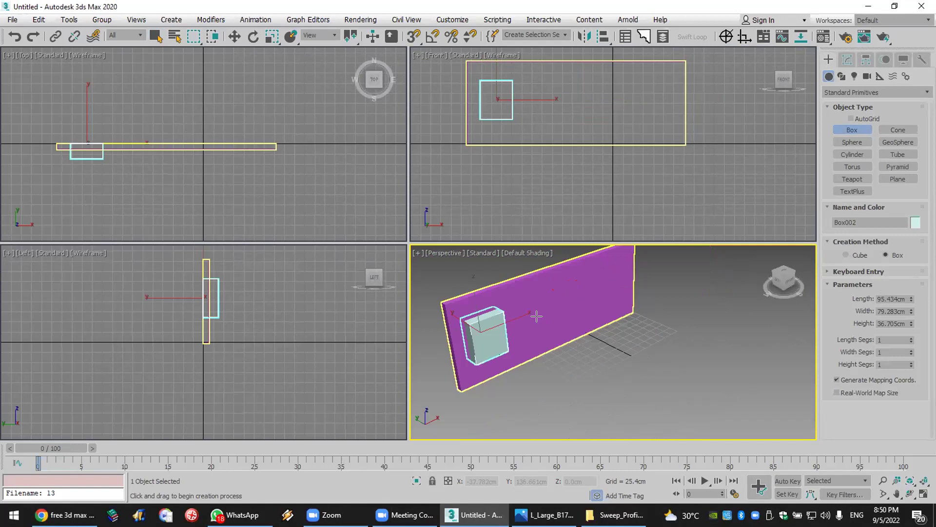
Step: Subtract the small box from the wall box with ProBoolean to cut a window opening through it
right_click(576, 380)
left_click(575, 379)
left_click(586, 302)
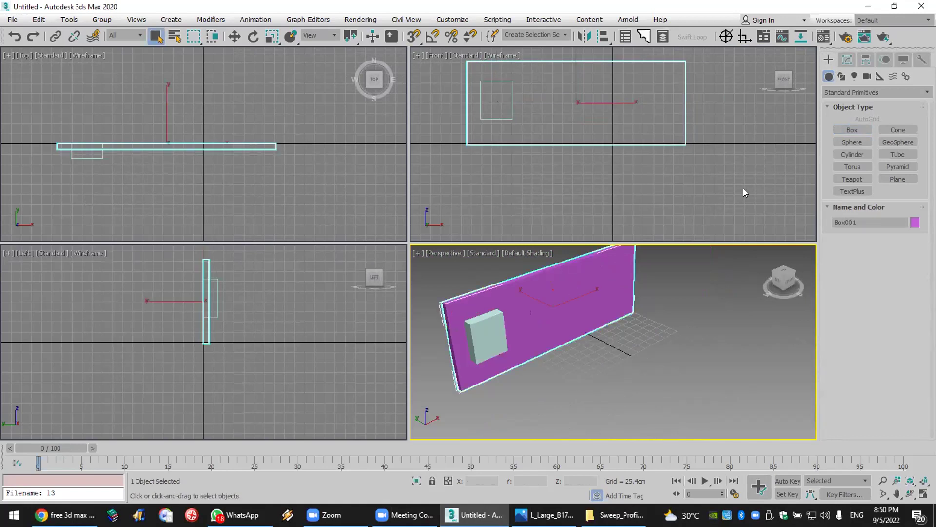
left_click(848, 59)
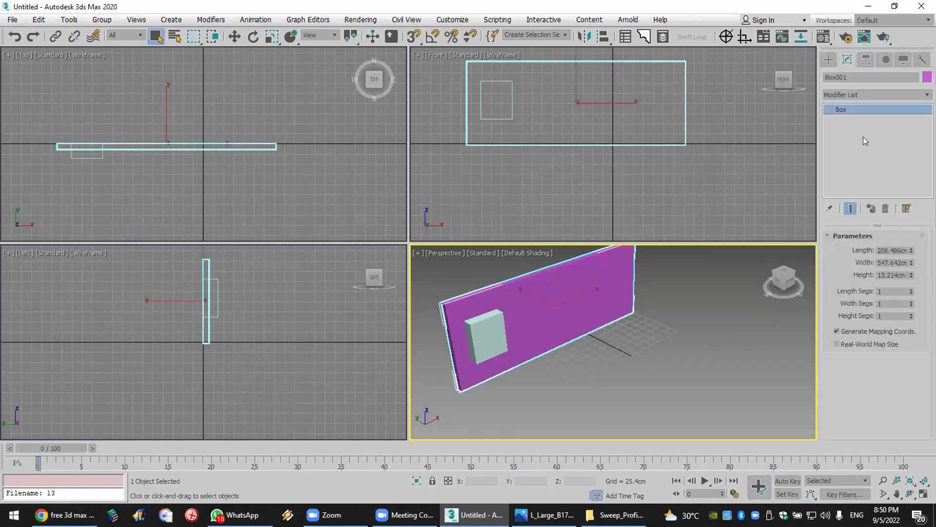
left_click(828, 61)
left_click(842, 91)
left_click(853, 124)
left_click(895, 180)
left_click(875, 254)
left_click(497, 331)
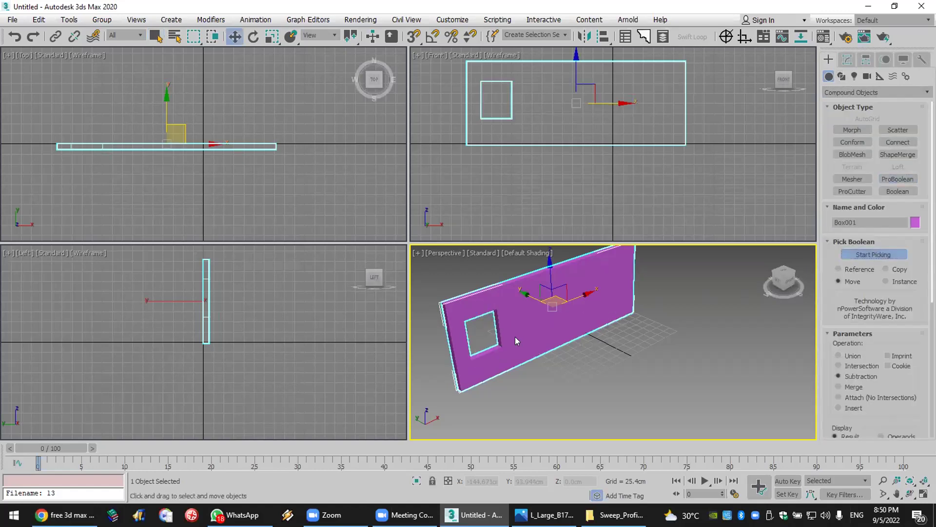
right_click(515, 336)
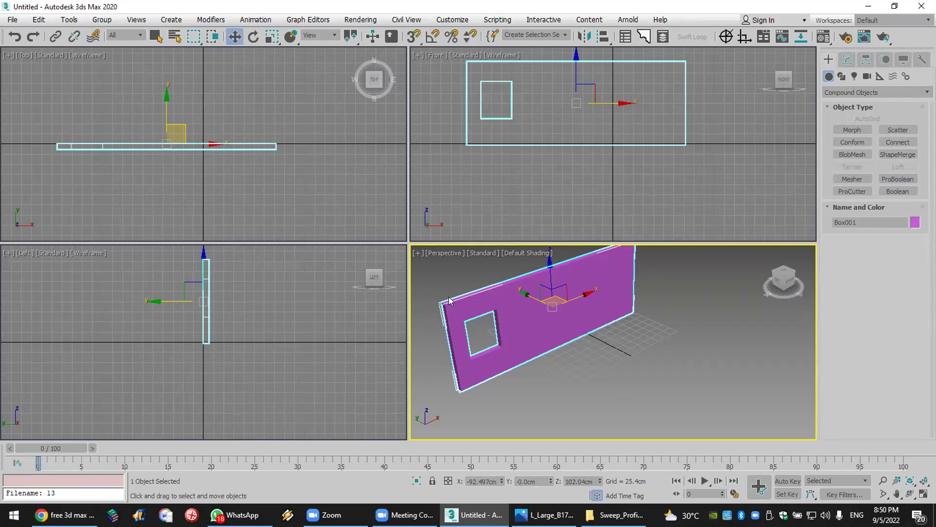
scroll(449, 299, "up", 3)
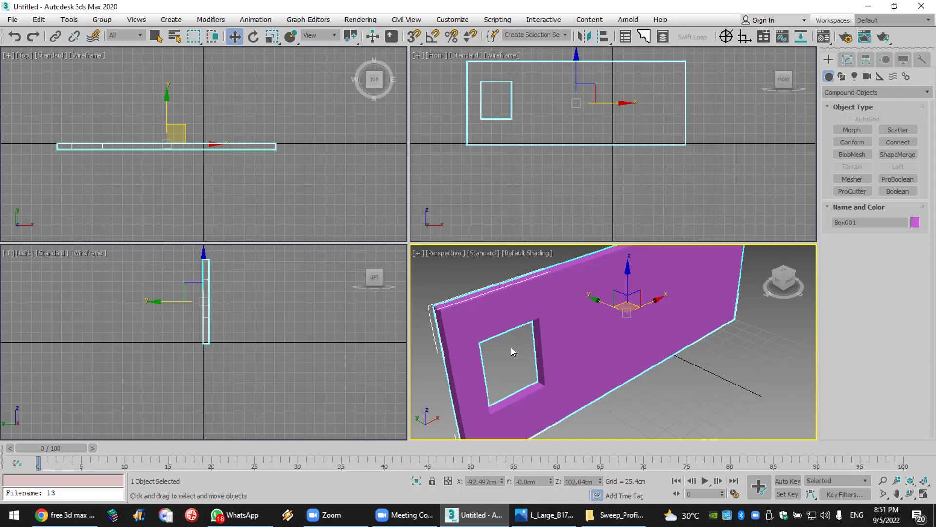
Step: Reset to a new empty scene without saving the changes and shift the Front view to make drawing room
left_click(15, 19)
left_click(22, 54)
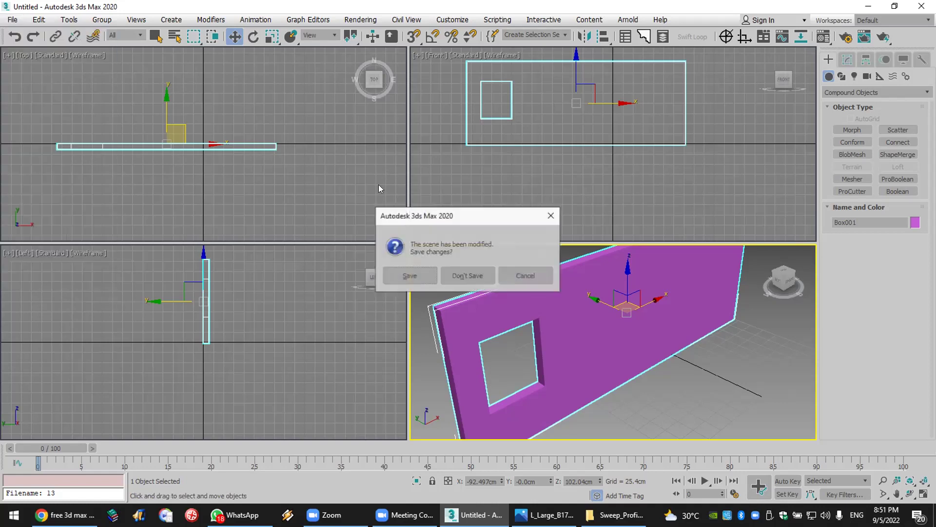
left_click(450, 276)
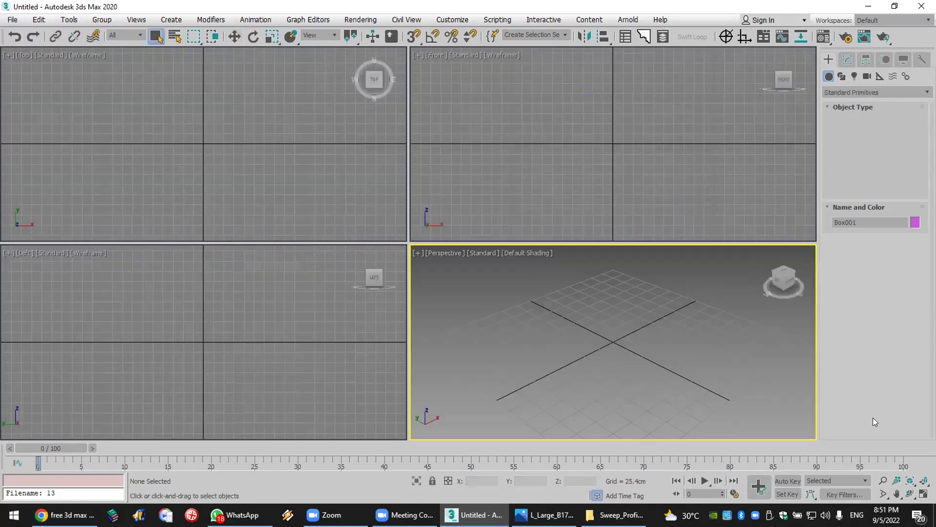
left_click(734, 229)
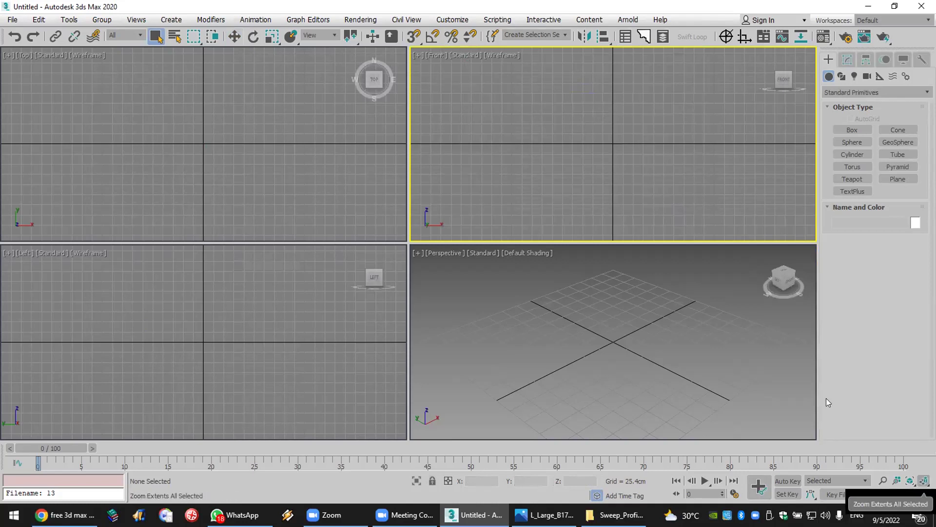
key("ctrl+p")
left_click_drag(606, 133, 594, 190)
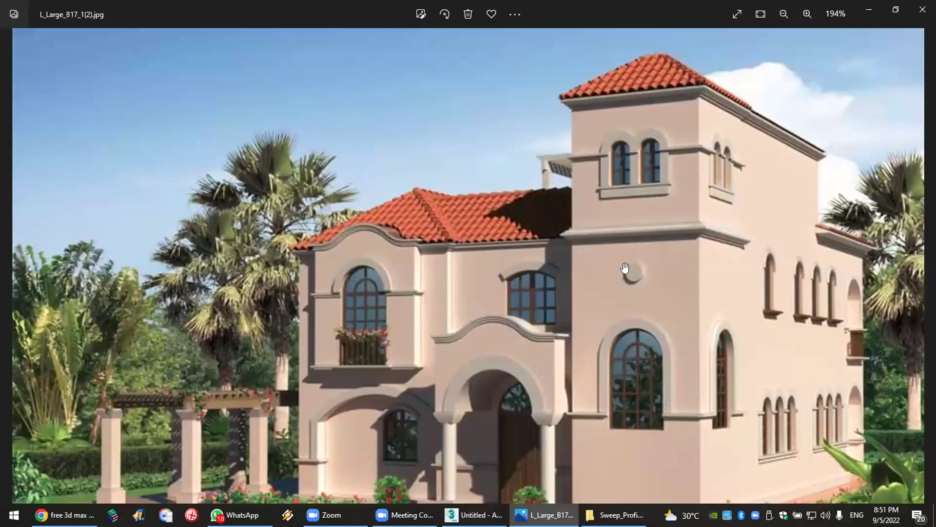
Step: Look over the villa's facade in the reference image L_Large_B17_1(2).jpg and return to 3ds Max
left_click(545, 515)
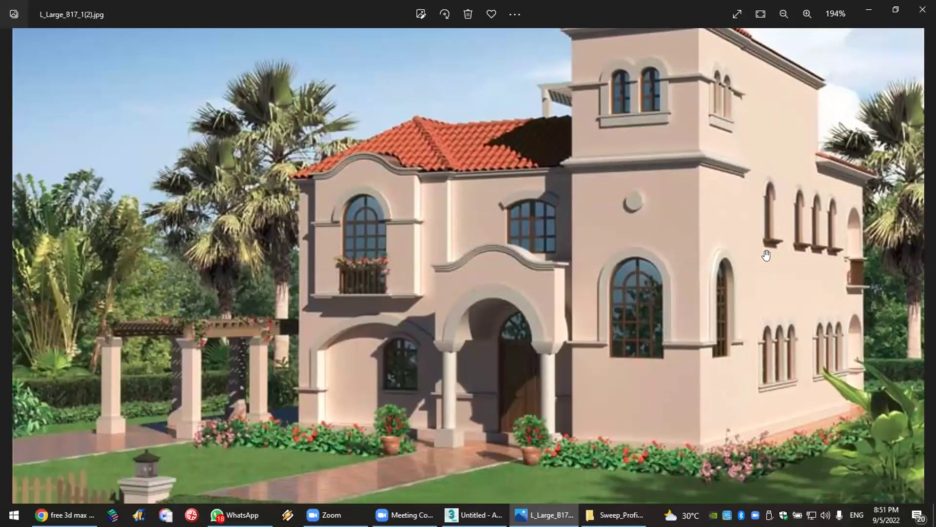
key("alt+Tab")
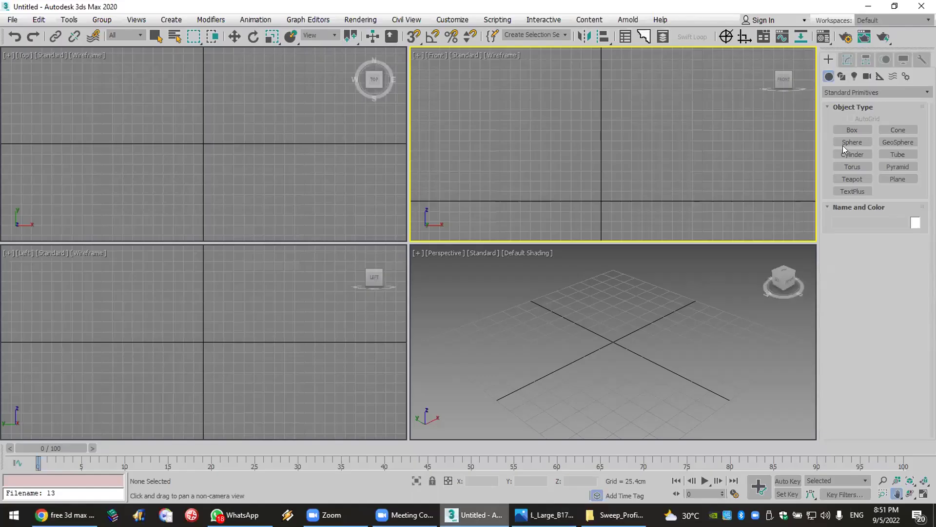
right_click(86, 76)
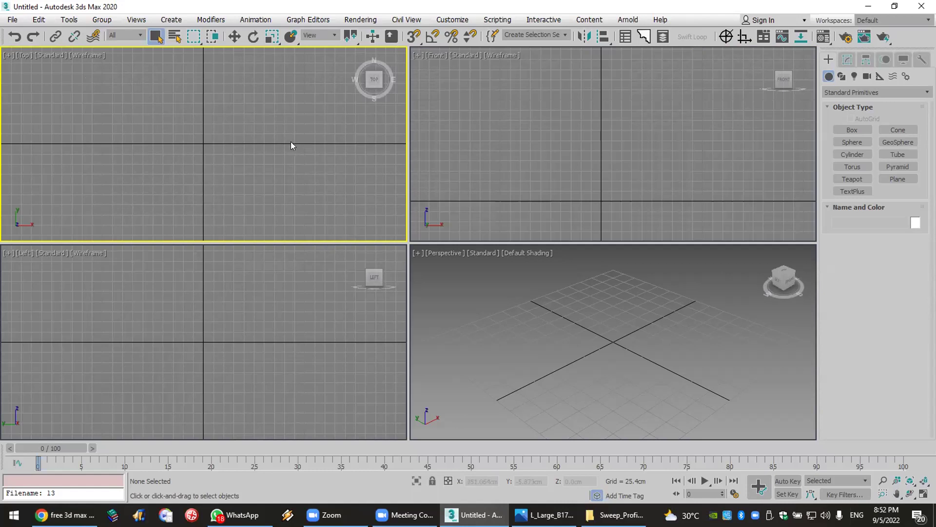
left_click_drag(124, 71, 167, 108)
left_click_drag(215, 163, 291, 240)
Step: Switch object creation to splines and turn on snapping to grid points and vertices
left_click(840, 77)
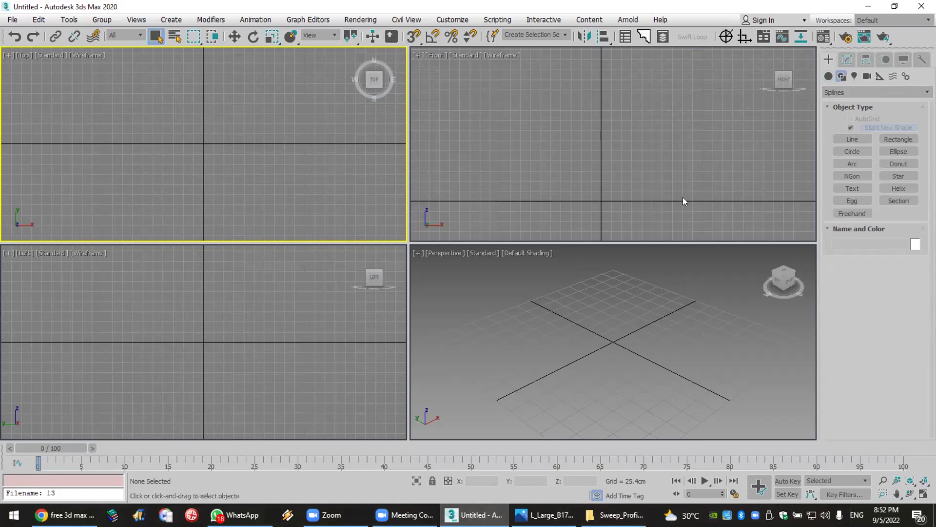
right_click(415, 38)
left_click_drag(415, 38, 417, 55)
left_click(398, 223)
left_click(409, 259)
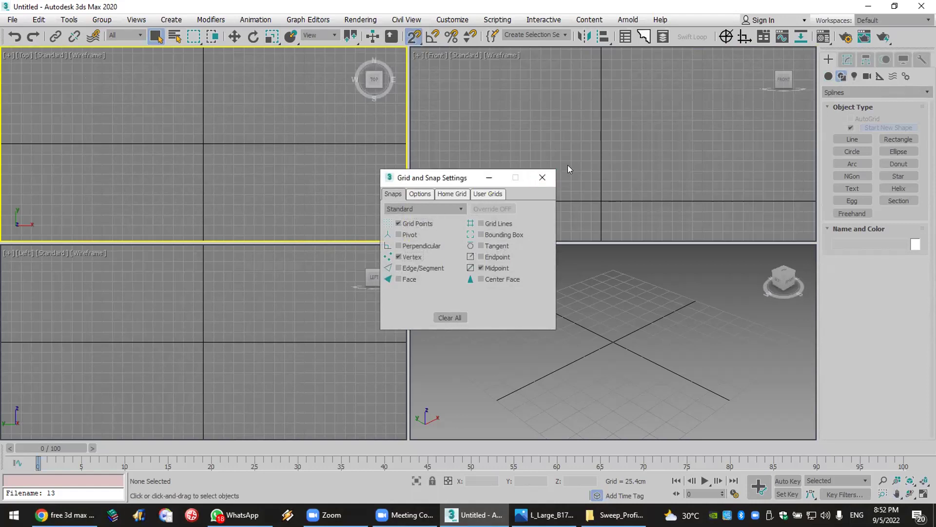
left_click(543, 175)
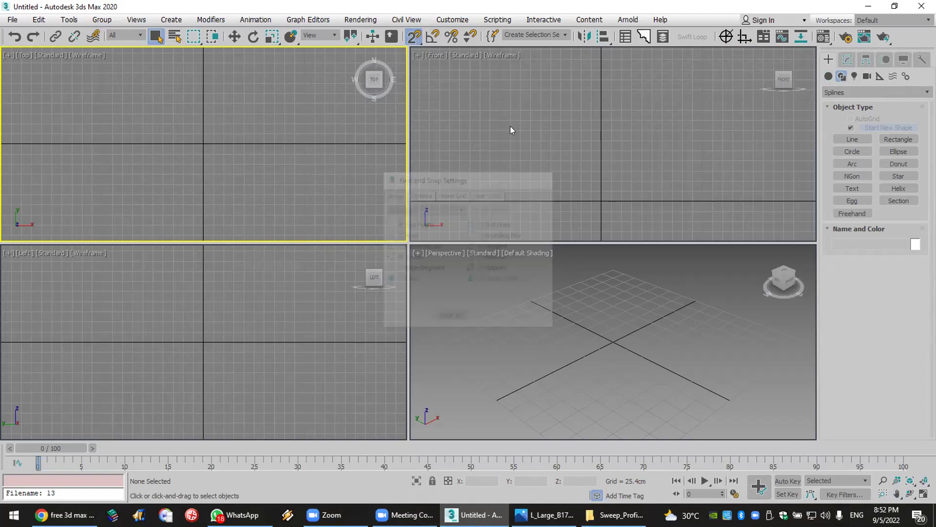
Step: Draw a 304.8 x 711.2 cm rectangle in the Front view and a 101.6 x 304.8 cm rectangle overlapping its upper-right corner
left_click(885, 139)
left_click_drag(480, 80, 762, 201)
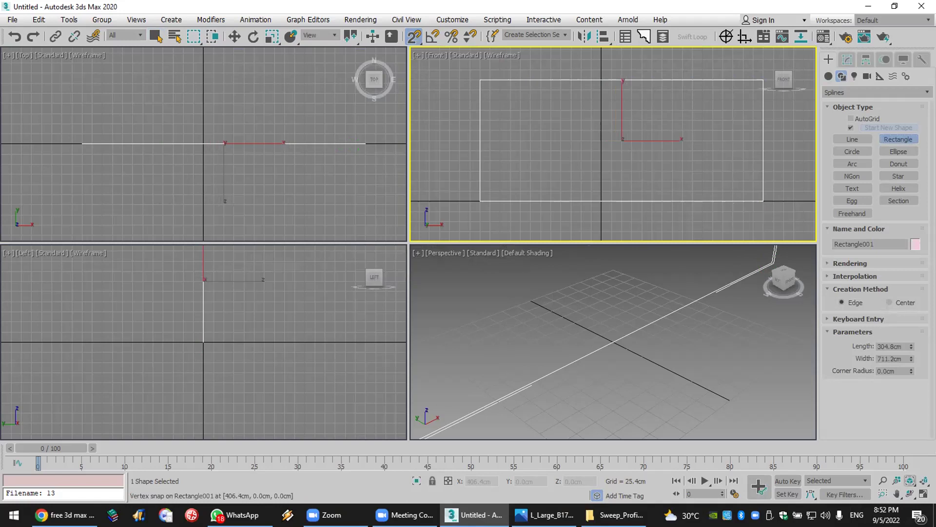
key("alt+w")
scroll(704, 257, "down", 4)
left_click_drag(760, 167, 635, 211)
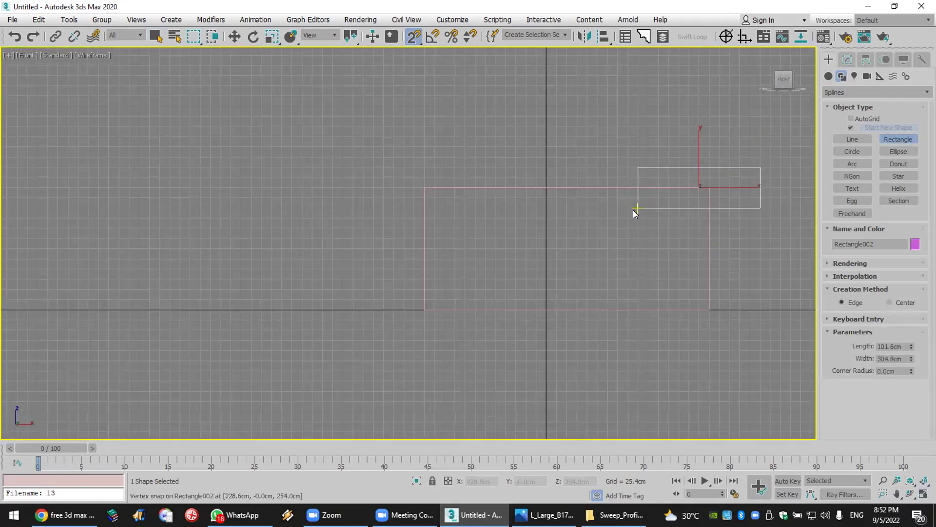
right_click(636, 212)
Step: Apply an Edit Spline modifier to the large rectangle and attach the small rectangle to it
left_click(569, 188)
left_click(848, 60)
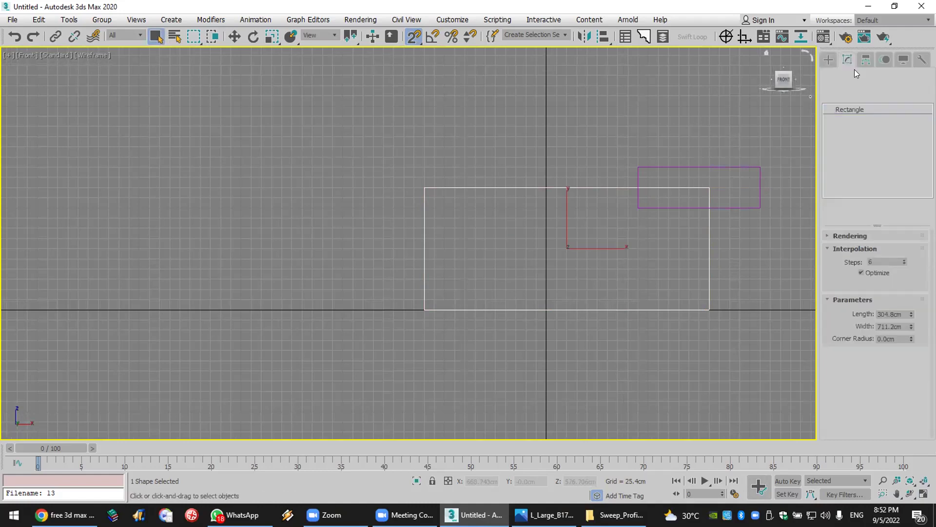
left_click(854, 94)
key("e")
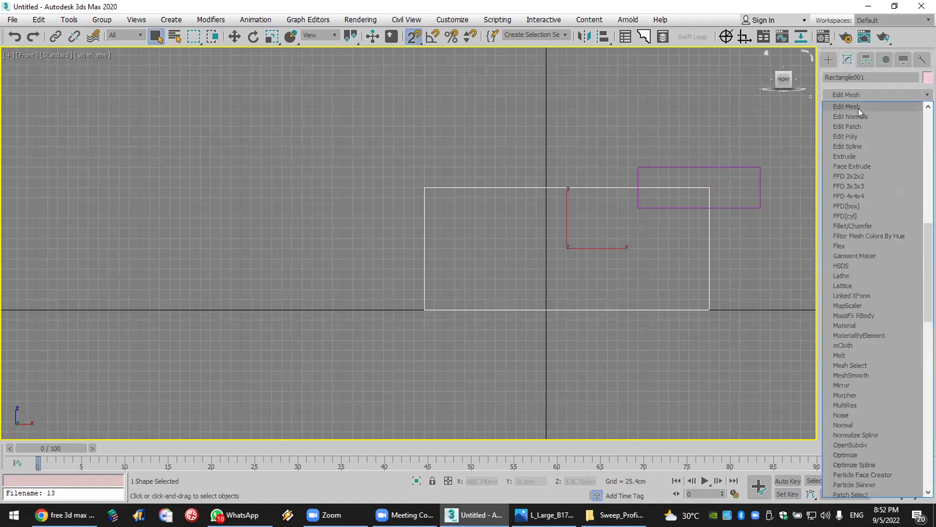
left_click(865, 146)
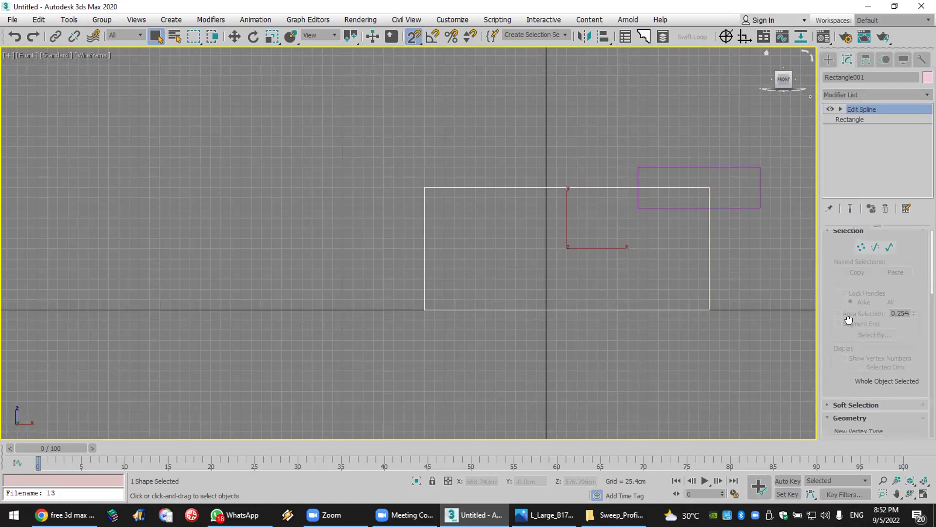
scroll(864, 218, "down", 5)
left_click(849, 248)
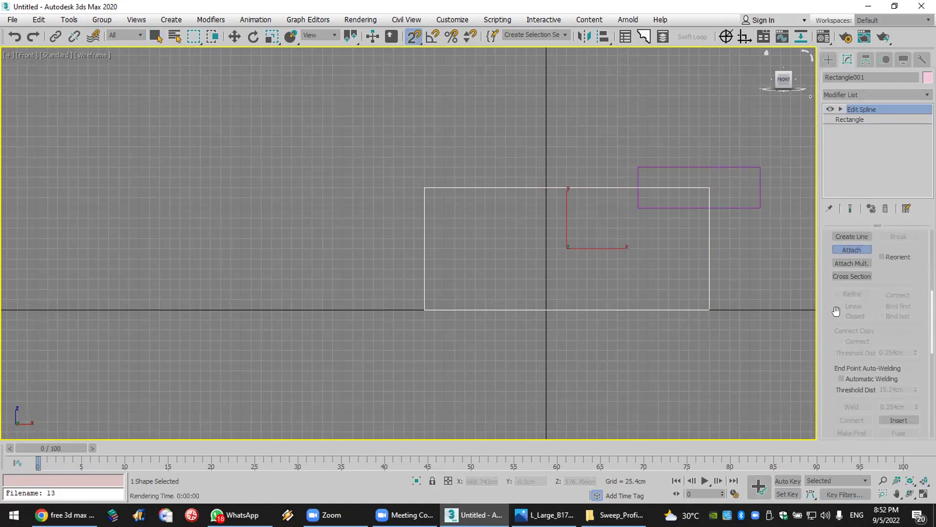
left_click(732, 205)
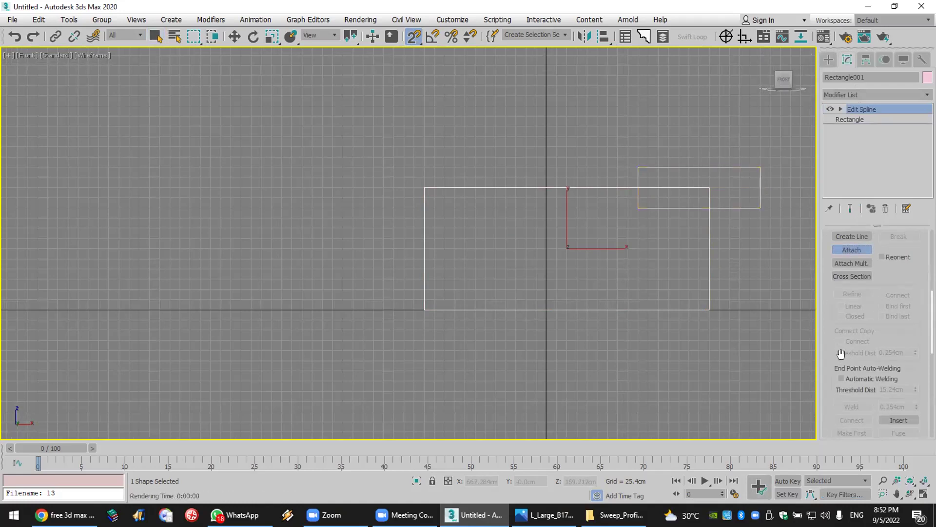
scroll(845, 359, "down", 5)
key("w")
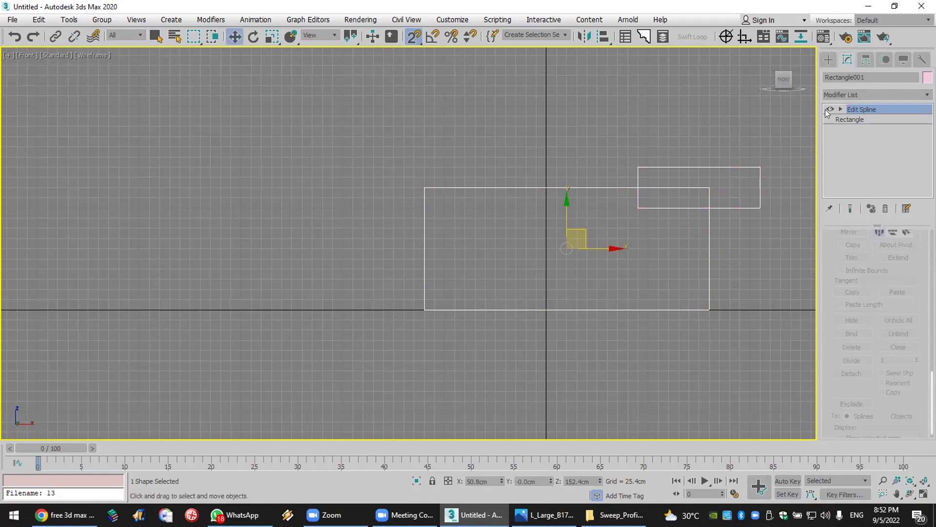
Step: Turn off snapping and select the large rectangle's spline at the Spline sub-object level
left_click(414, 39)
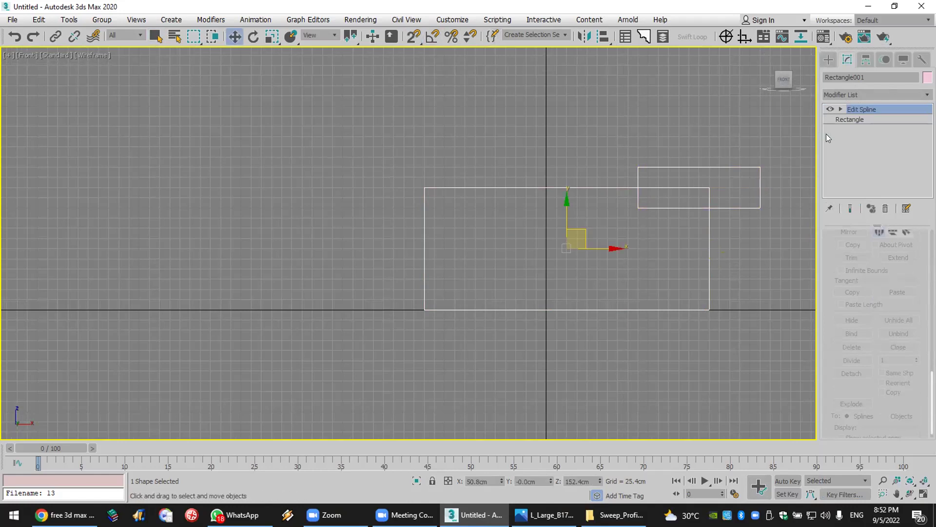
left_click(839, 109)
left_click(861, 140)
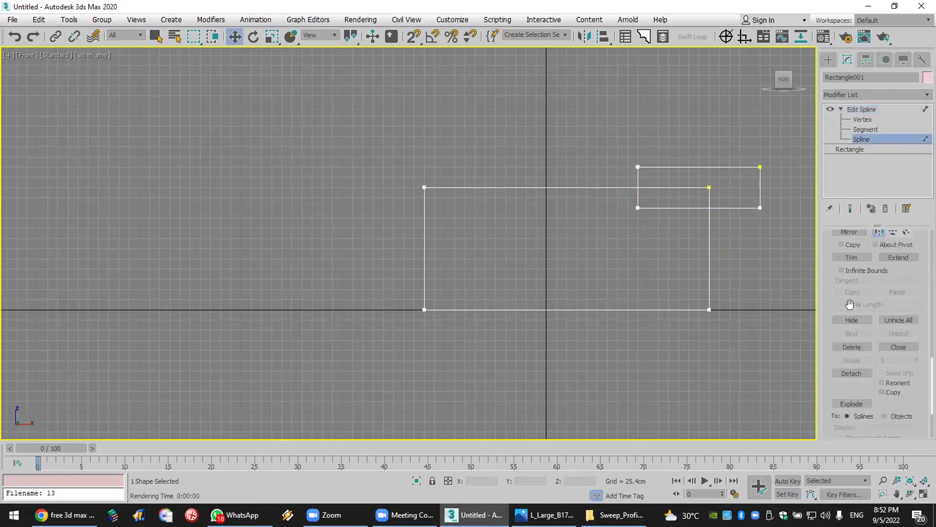
right_click(624, 310)
left_click(593, 314)
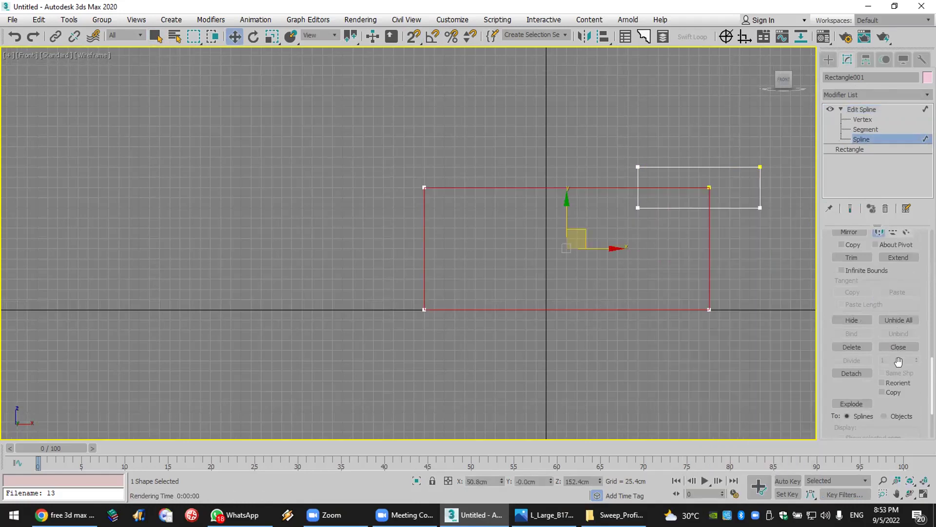
Step: Try to subtract the small rectangle from the large one with the spline Boolean's Subtraction option
scroll(899, 361, "up", 3)
left_click(851, 277)
left_click(890, 277)
left_click(754, 205)
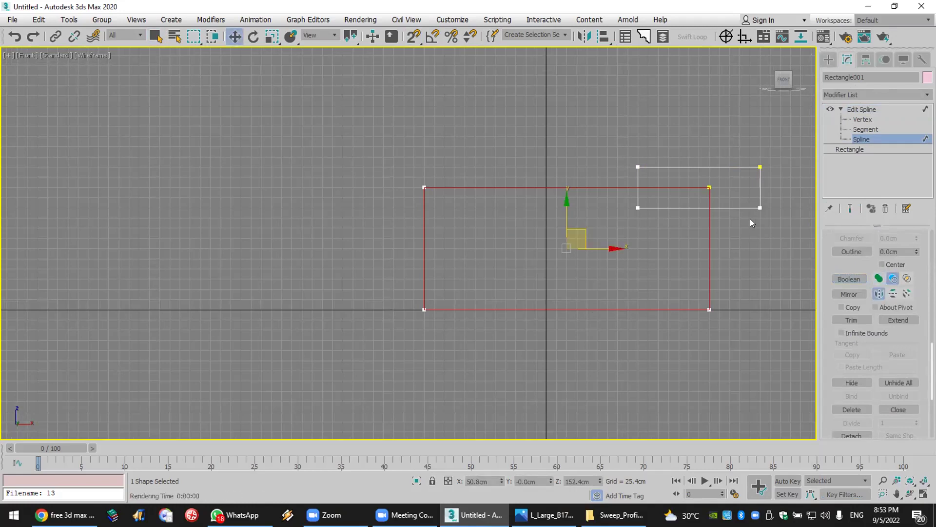
left_click(747, 205)
left_click(701, 308)
left_click(725, 207)
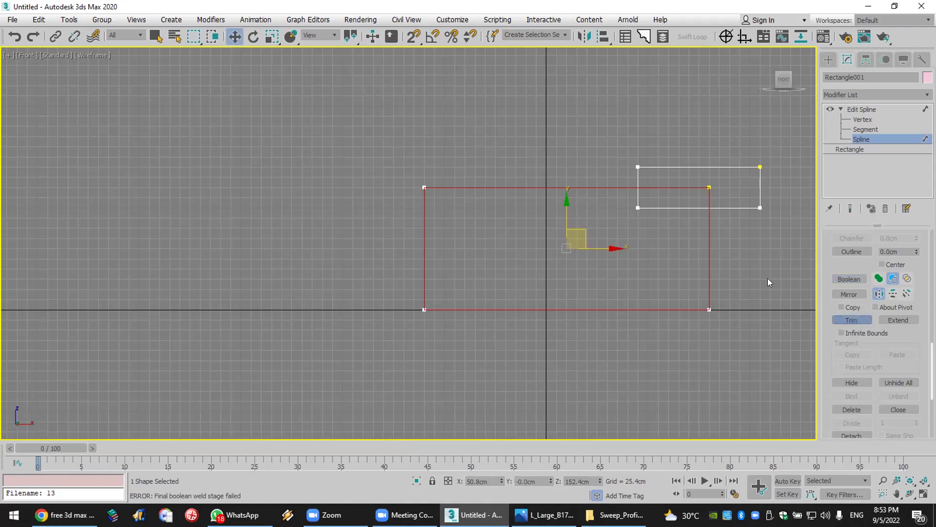
Step: Trim away the overlapping segments to leave an outline notched at its upper-right corner, and weld its open vertices
left_click(700, 186)
left_click(719, 204)
left_click(862, 120)
key("w")
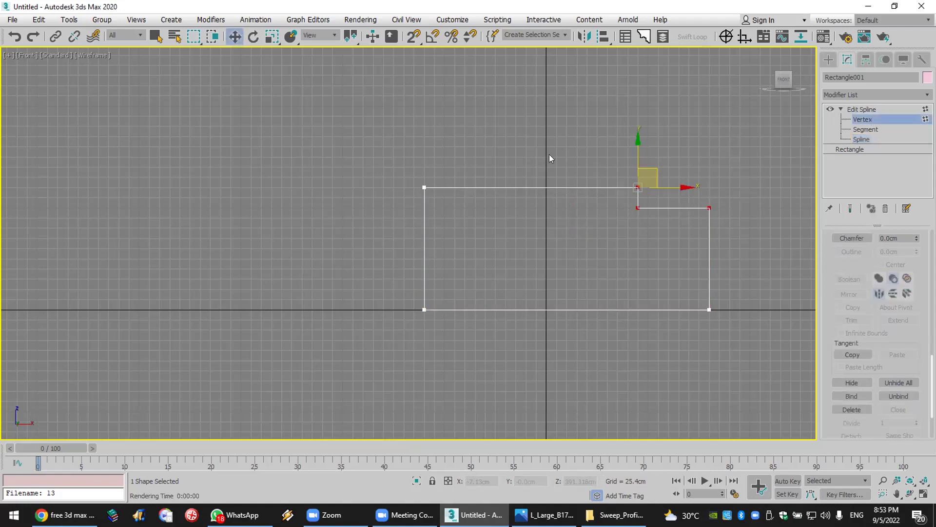
scroll(888, 322, "up", 5)
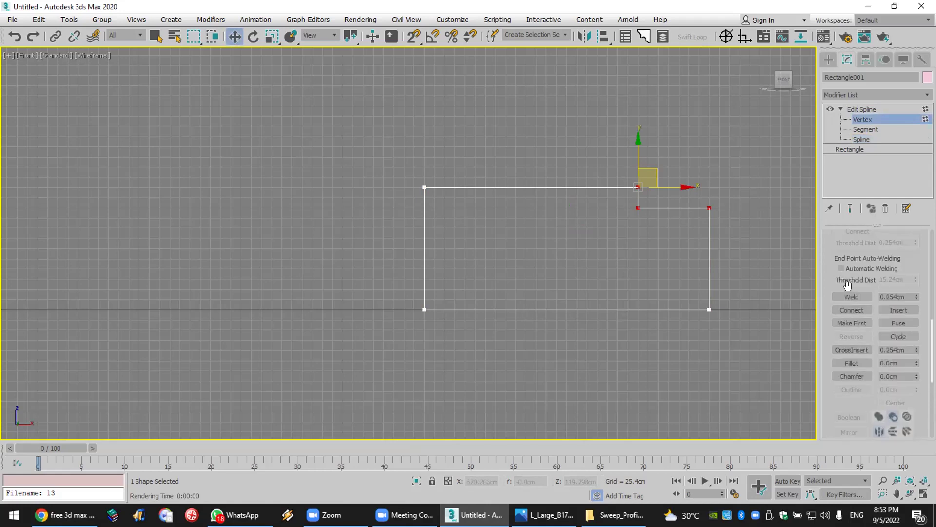
left_click(852, 297)
scroll(751, 229, "up", 3)
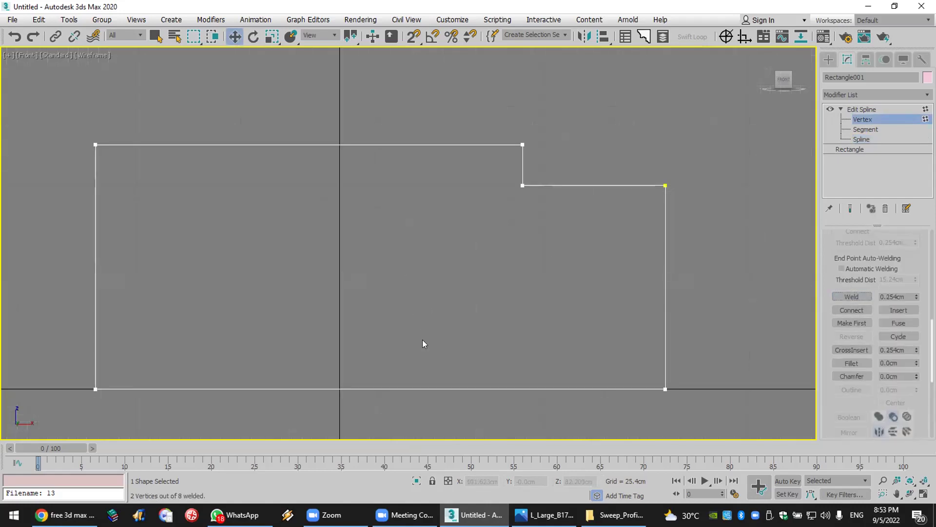
Step: Draw a rectangle about 77 x 76 cm inside the notched outline near its lower-left corner
left_click(898, 495)
left_click_drag(522, 305, 551, 281)
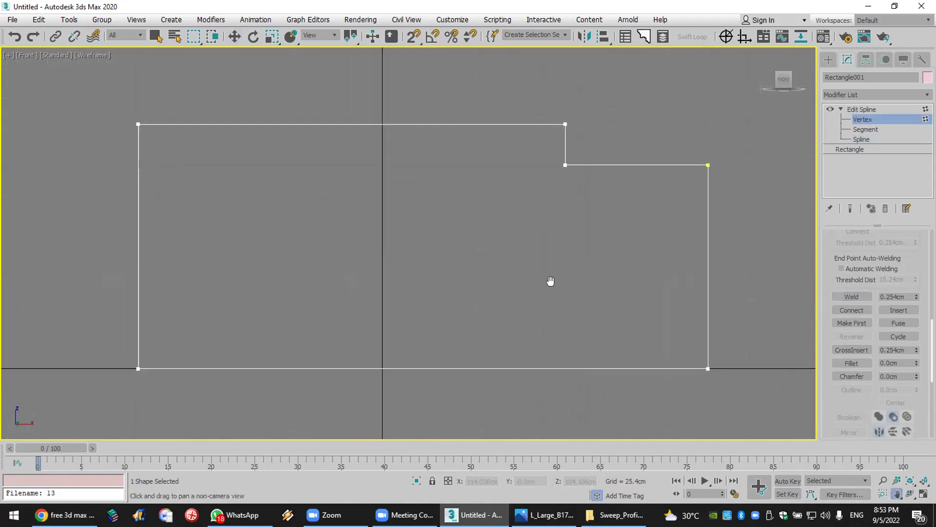
left_click(829, 59)
left_click(890, 141)
left_click_drag(173, 276, 233, 338)
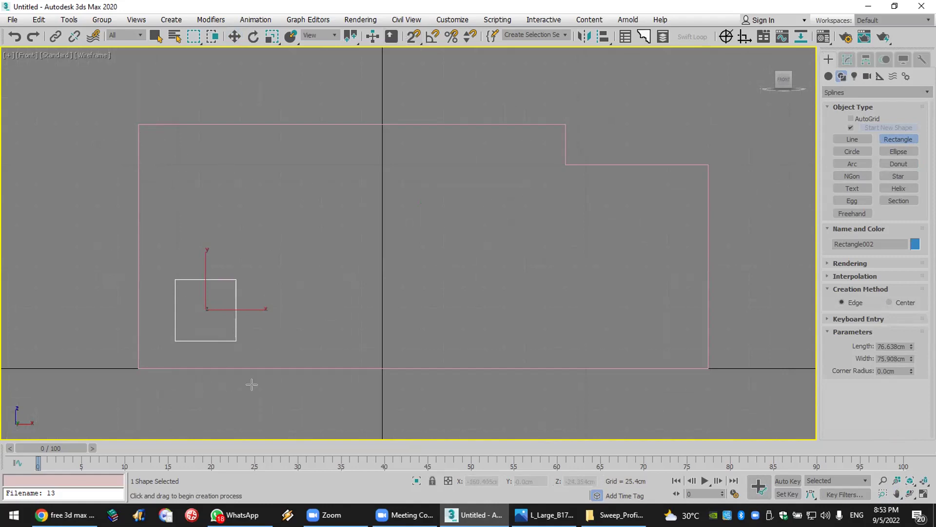
Step: Turn on snapping with Grid Points disabled and Midpoint enabled alongside Vertex, ready for drawing a circle
left_click(858, 150)
left_click(414, 38)
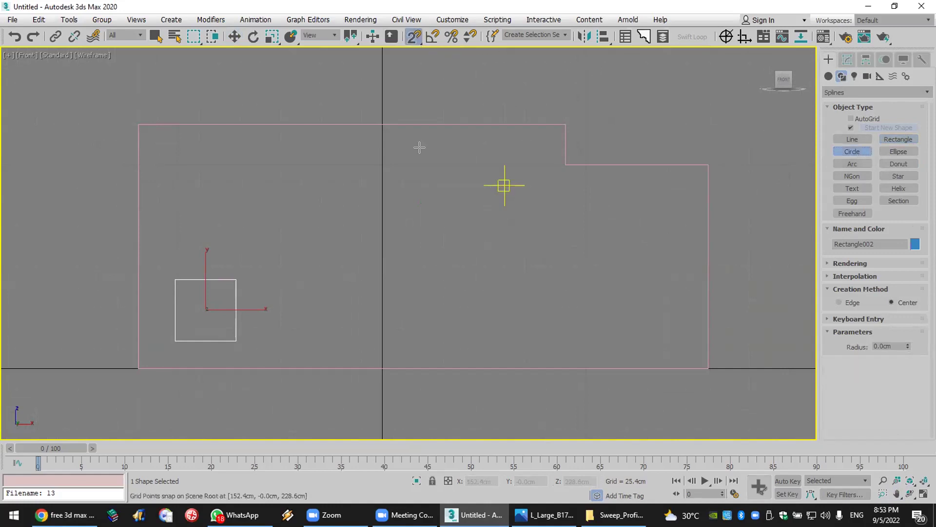
right_click(408, 38)
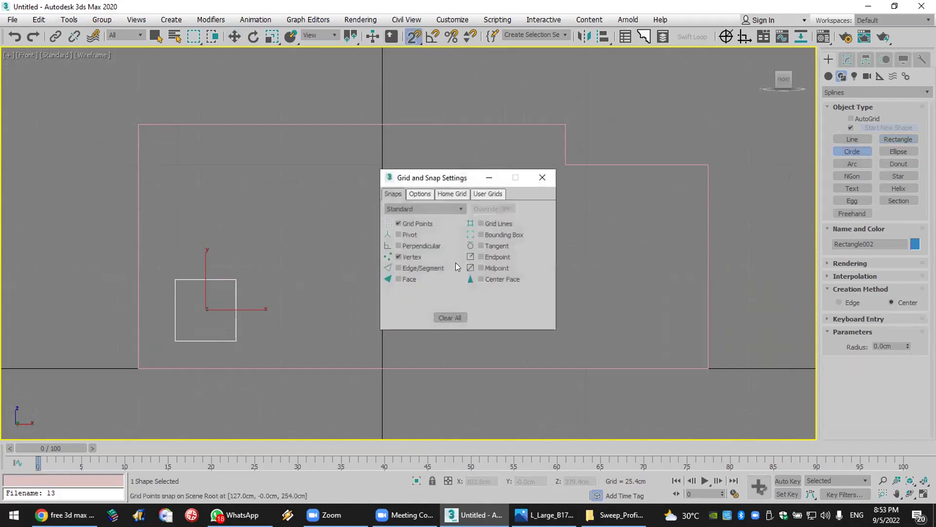
left_click(413, 225)
left_click(483, 268)
left_click(543, 177)
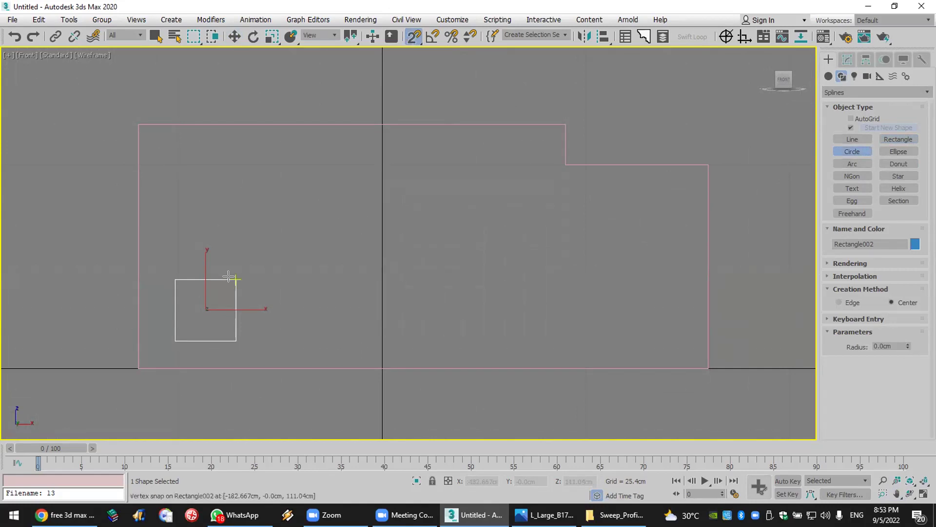
Step: Draw a circle of about 38 cm radius centred on the small rectangle's top edge and add an Edit Spline modifier to it
left_click_drag(205, 279, 237, 279)
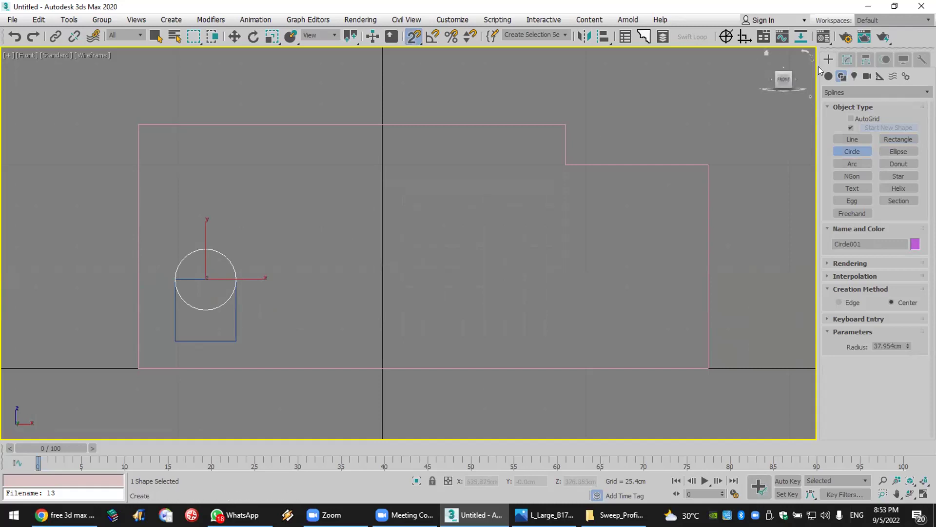
left_click(848, 60)
left_click(852, 93)
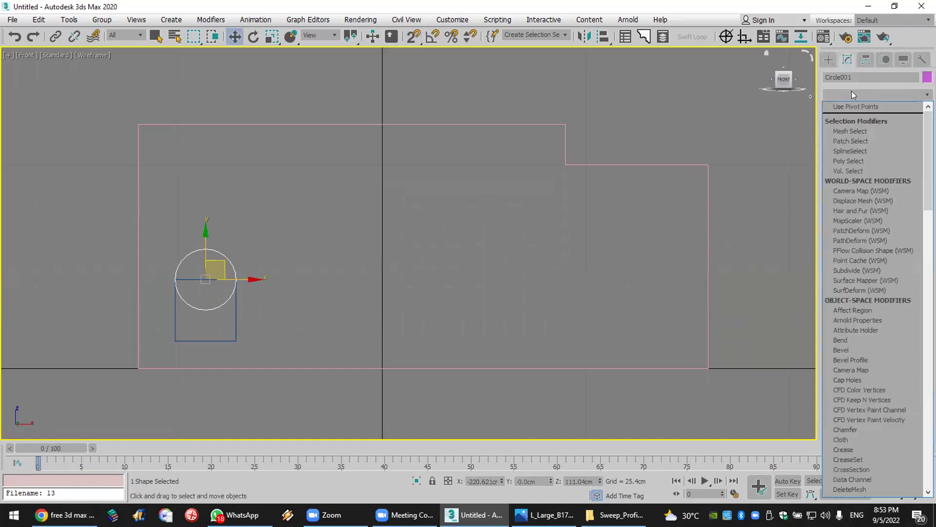
scroll(851, 90, "down", 12)
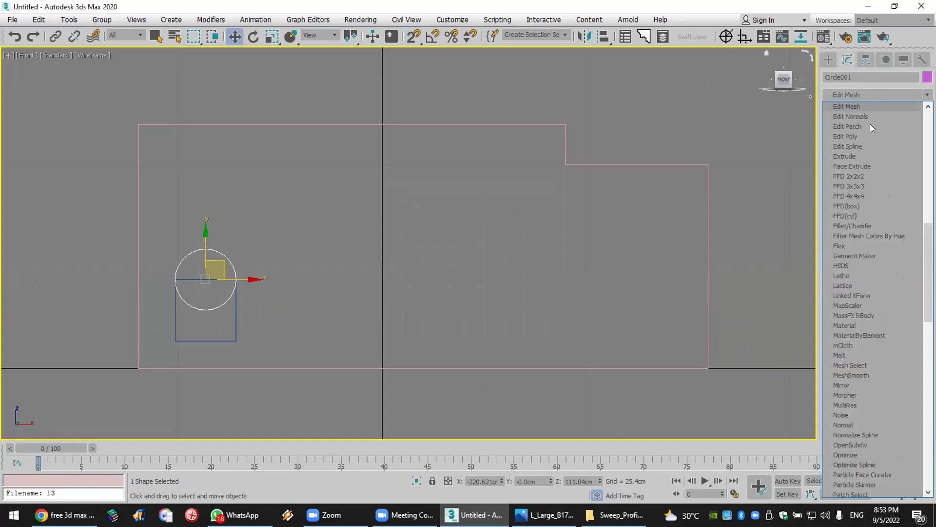
left_click(867, 145)
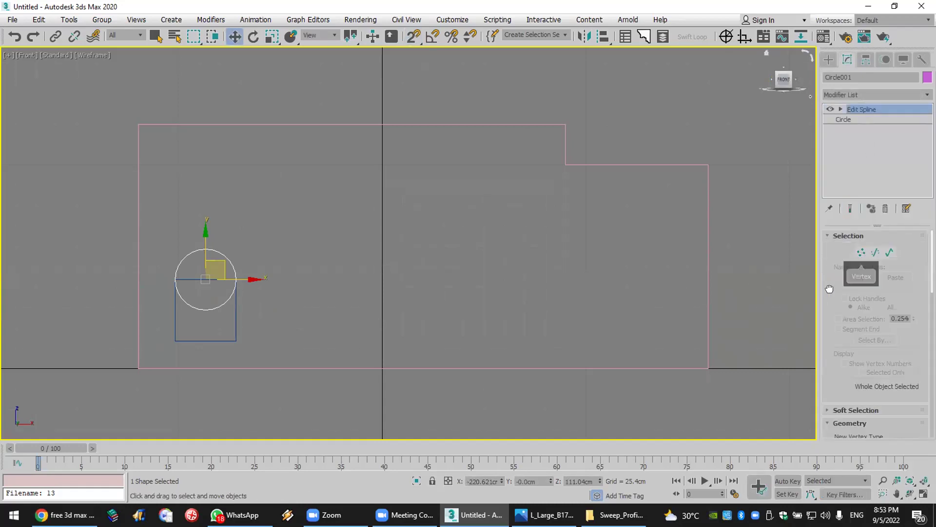
Step: Attach the small rectangle to the circle's editable spline
scroll(878, 292, "down", 5)
left_click(853, 282)
left_click(233, 340)
Step: Try to unite the circle and the rectangle with the spline Boolean's Union option
left_click(841, 109)
left_click(866, 129)
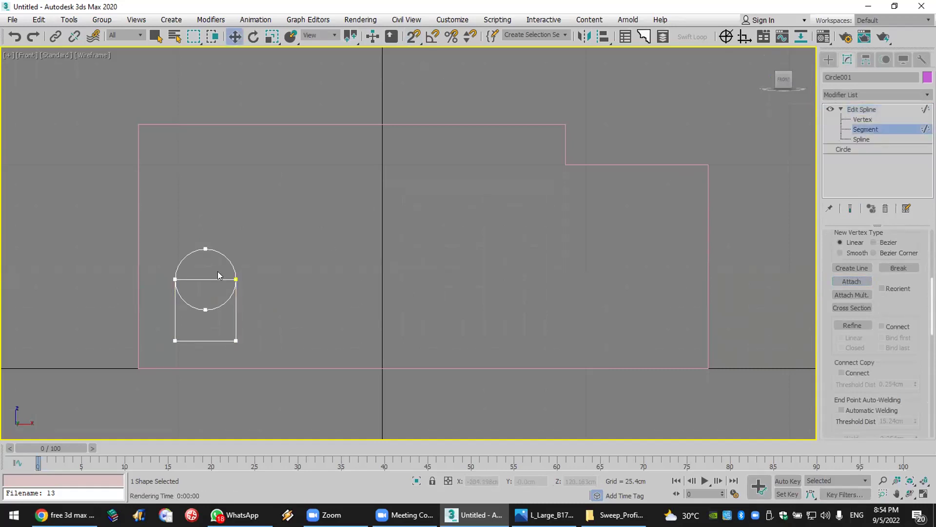
left_click(877, 139)
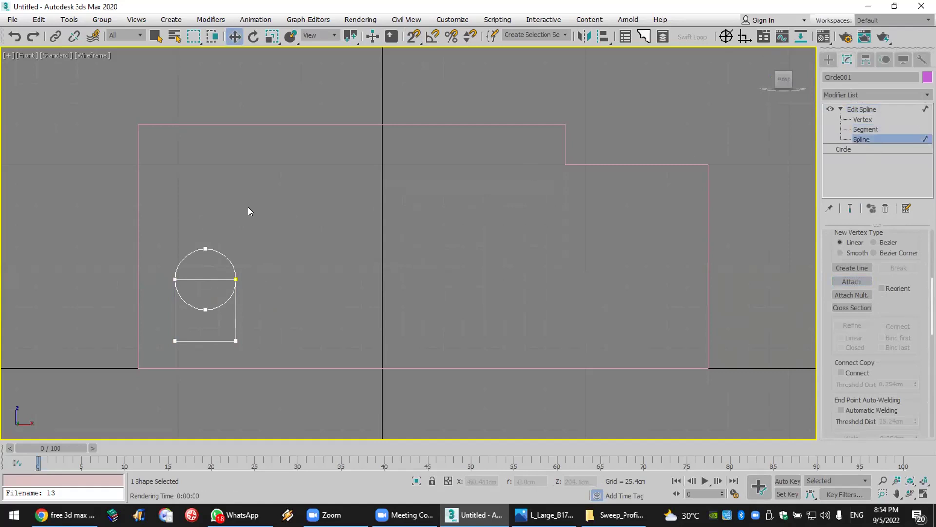
left_click(198, 248)
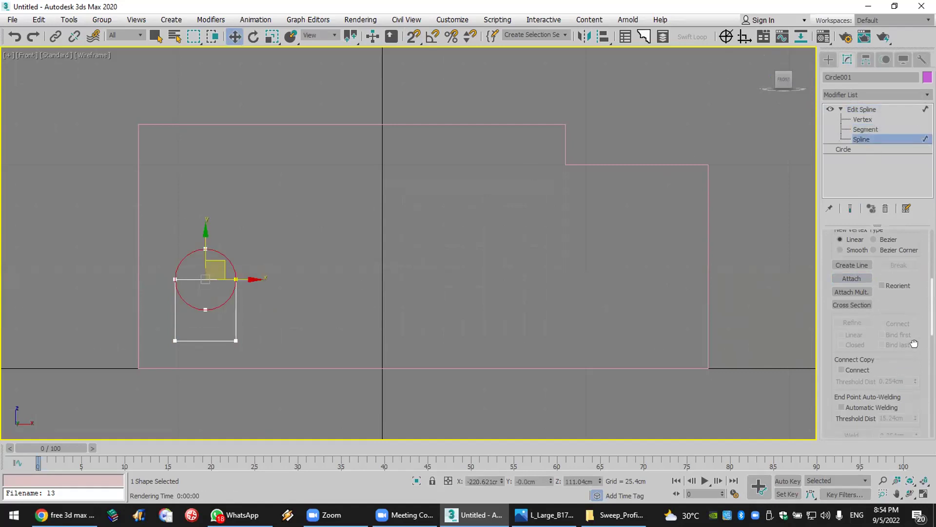
scroll(907, 360, "down", 5)
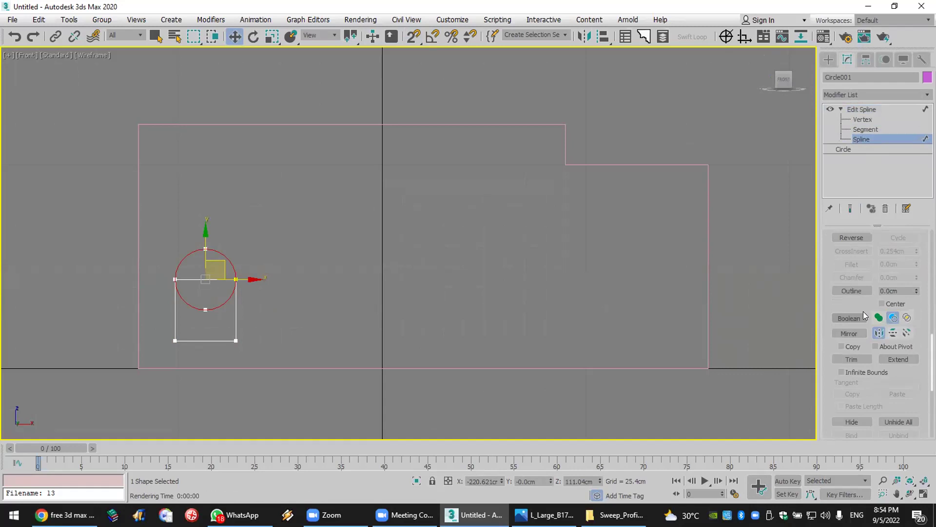
left_click(879, 318)
left_click(850, 318)
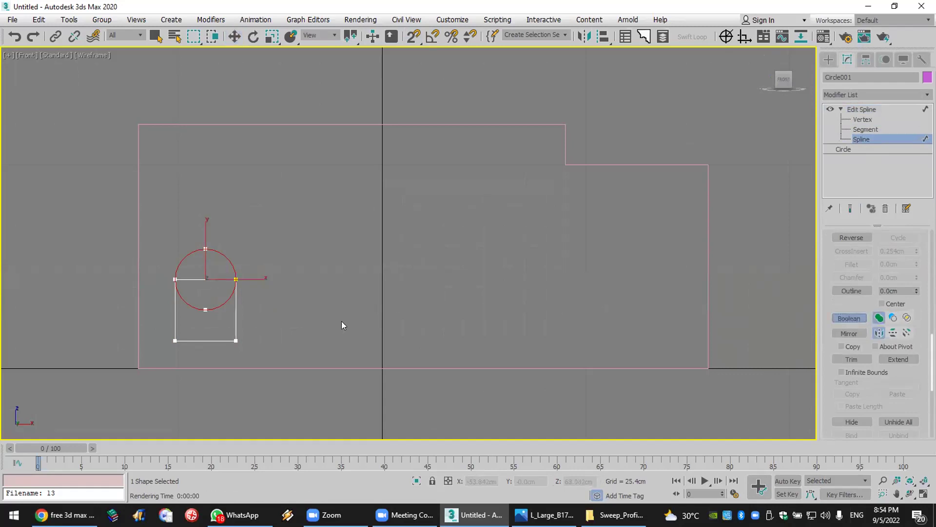
left_click(230, 340)
Step: Trim away the overlapping segments of circle and rectangle to leave an arched window outline, and weld all its vertices
left_click(852, 359)
left_click(211, 306)
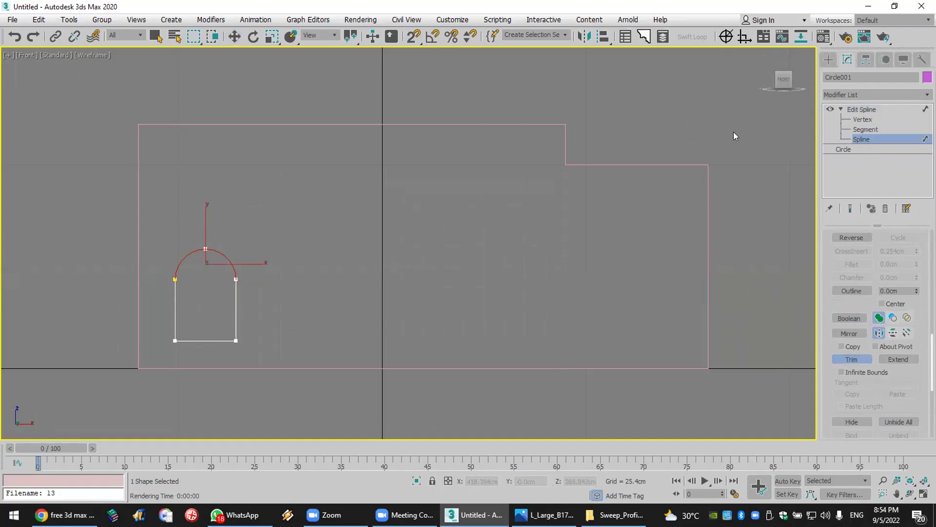
left_click(862, 120)
left_click_drag(1, 212, 41, 167)
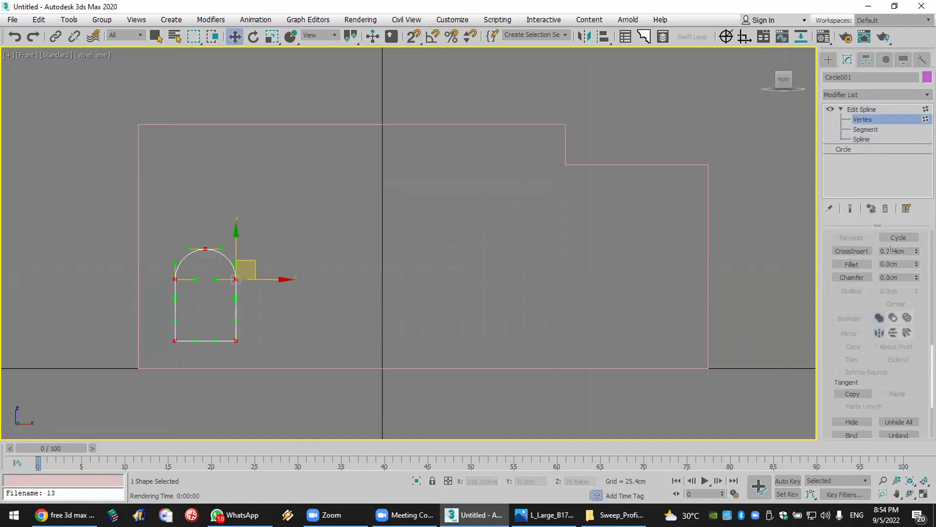
left_click_drag(856, 300, 865, 432)
scroll(857, 278, "up", 1)
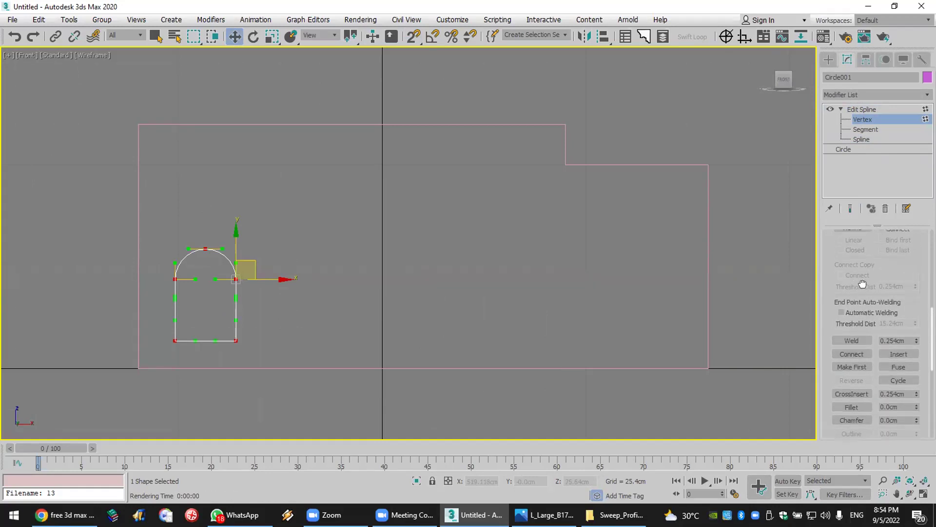
left_click(855, 340)
Step: Convert the two bottom vertices of the arched window outline to Corner type
left_click_drag(273, 317, 128, 359)
right_click(178, 315)
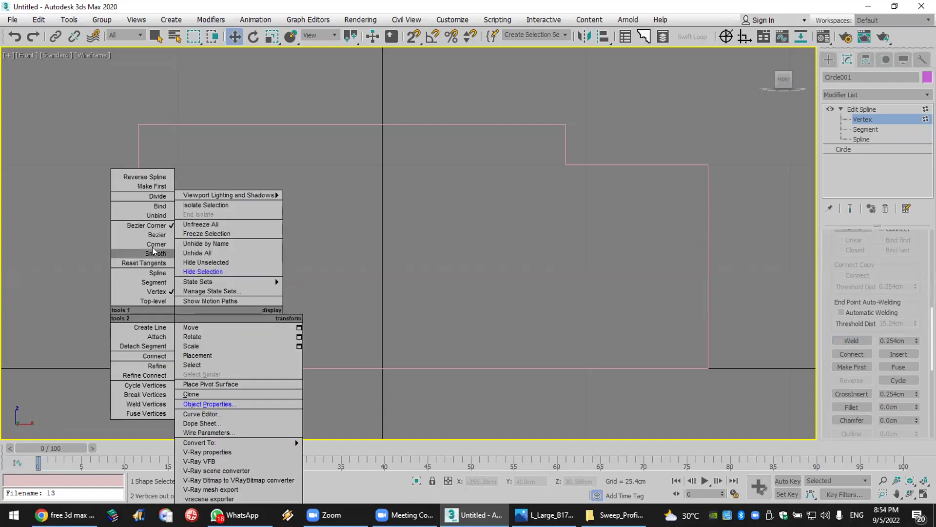
left_click(155, 244)
left_click(332, 327)
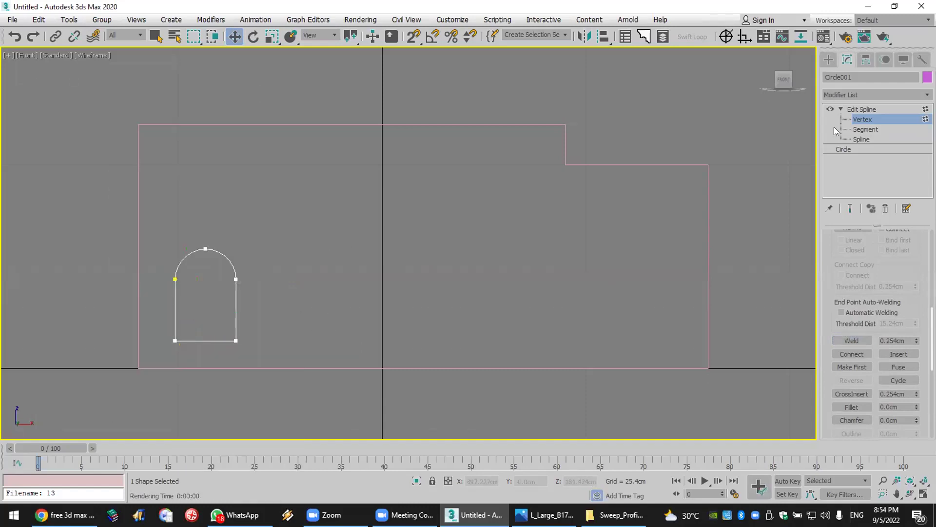
Step: Scale the arched window uniformly to about 61 percent and clone it as an instance near the wall's upper-left corner
left_click(829, 59)
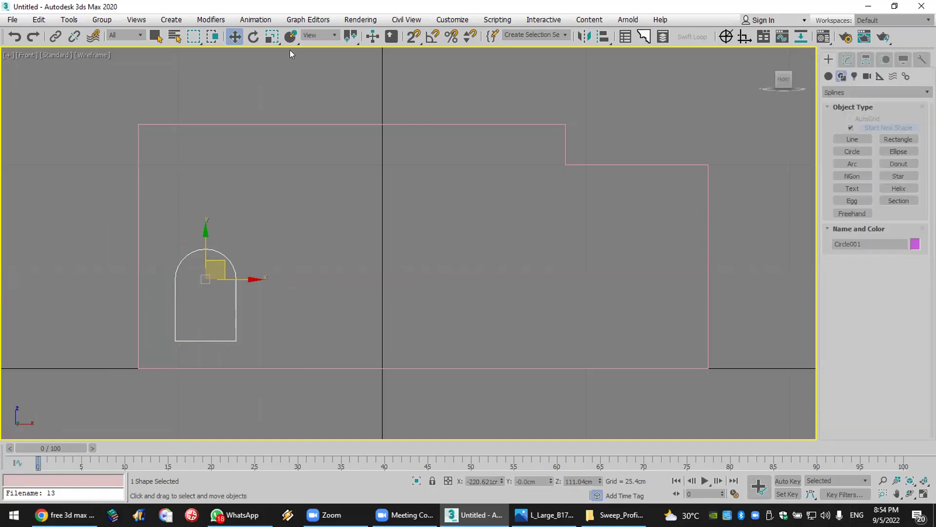
left_click(276, 37)
left_click_drag(207, 270, 201, 305)
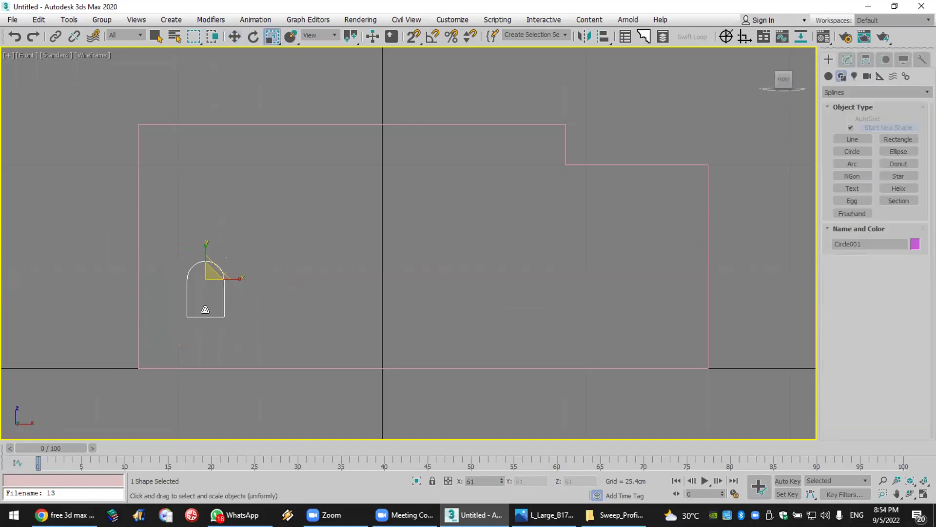
left_click(234, 36)
mouse_move(224, 261)
left_mouse_down()
mouse_move(220, 271)
mouse_move(201, 167)
left_mouse_up()
left_click(450, 306)
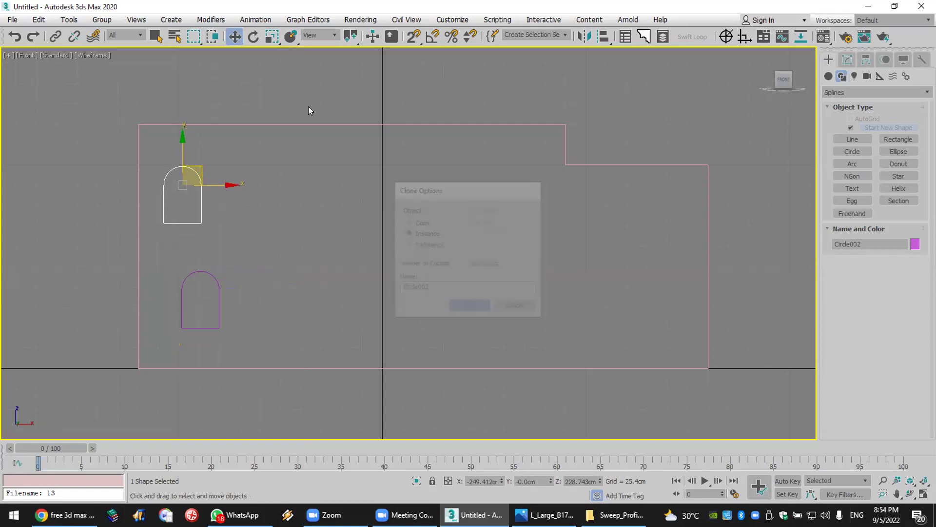
Step: Scale the upper window down a little more and clone it as an instance just to its right
left_click(271, 37)
mouse_move(186, 174)
left_mouse_down()
mouse_move(187, 182)
mouse_move(249, 180)
left_mouse_up()
left_click(235, 37)
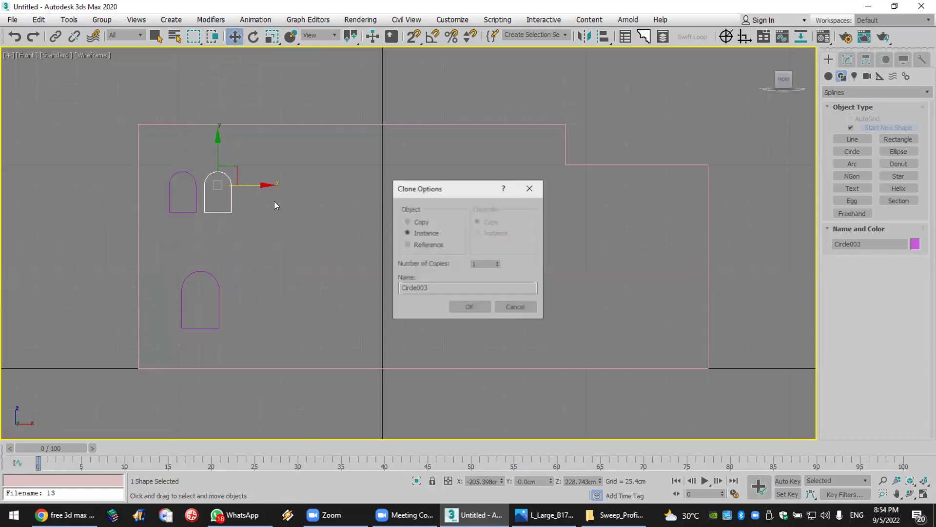
left_click(467, 303)
Step: Set the object colour of the wall outline and all three windows to white
left_click_drag(78, 111, 640, 438)
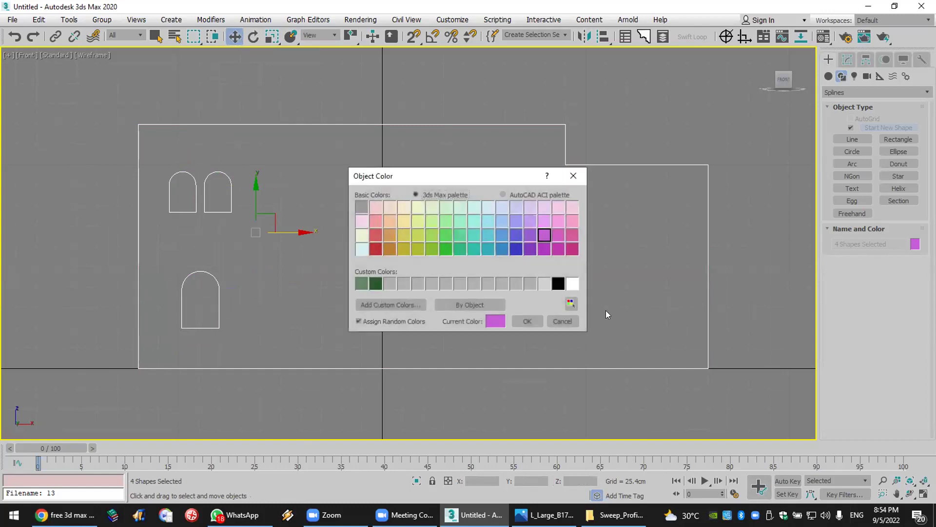
left_click(570, 283)
left_click(527, 321)
left_click(266, 227)
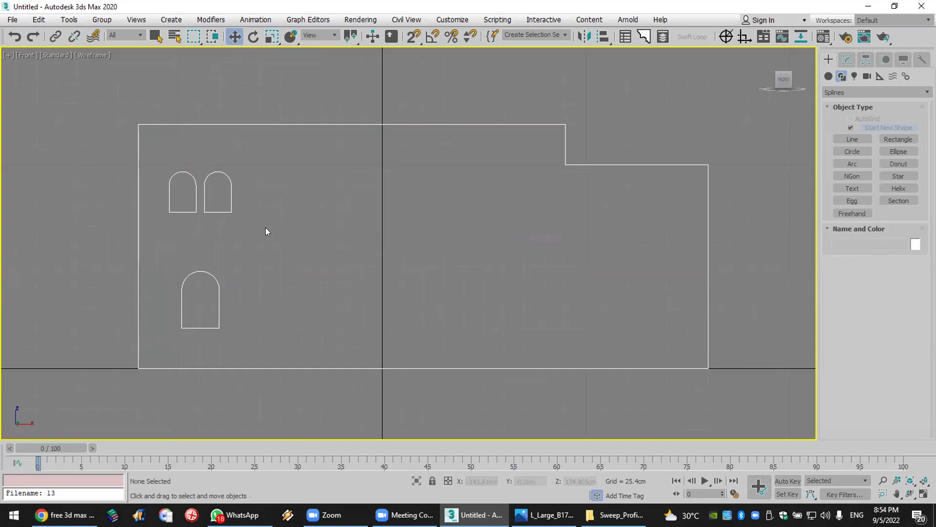
Step: Clone the small upper window into a row of three windows in the lower middle of the wall
left_click(229, 211)
left_click(237, 173)
left_click(229, 184)
mouse_move(233, 177)
left_mouse_down("shift")
mouse_move(316, 280)
mouse_move(299, 291)
mouse_move(368, 298)
left_mouse_up("shift")
left_click(469, 306)
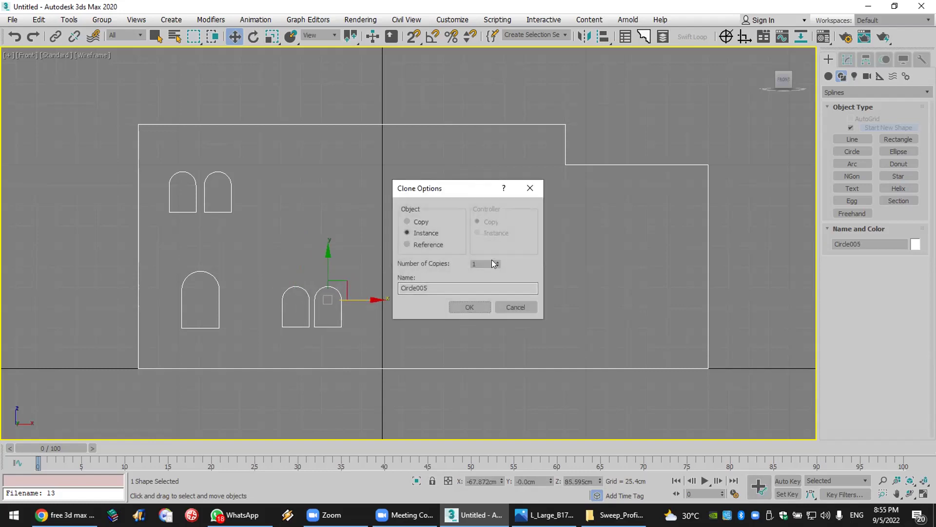
left_click(417, 222)
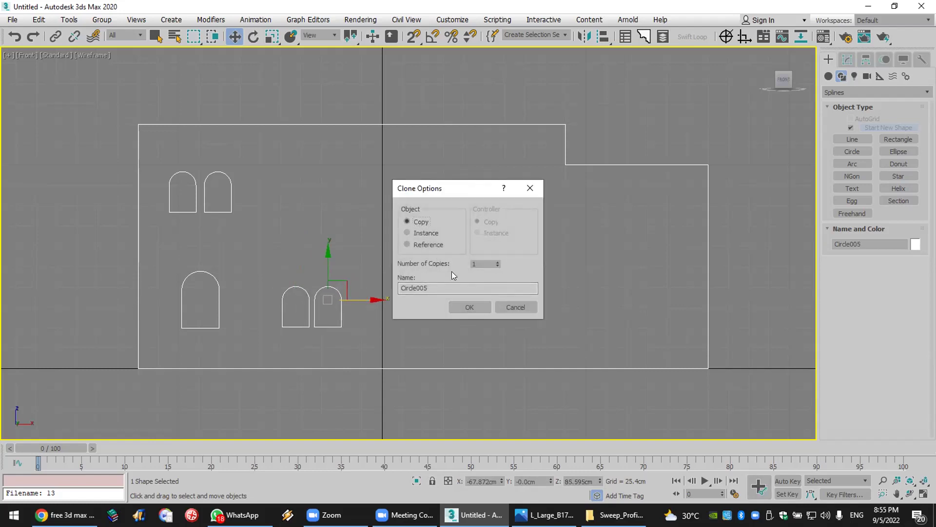
left_click(469, 307)
mouse_move(372, 299)
left_mouse_down("shift")
mouse_move(415, 299)
mouse_move(404, 299)
left_mouse_up("shift")
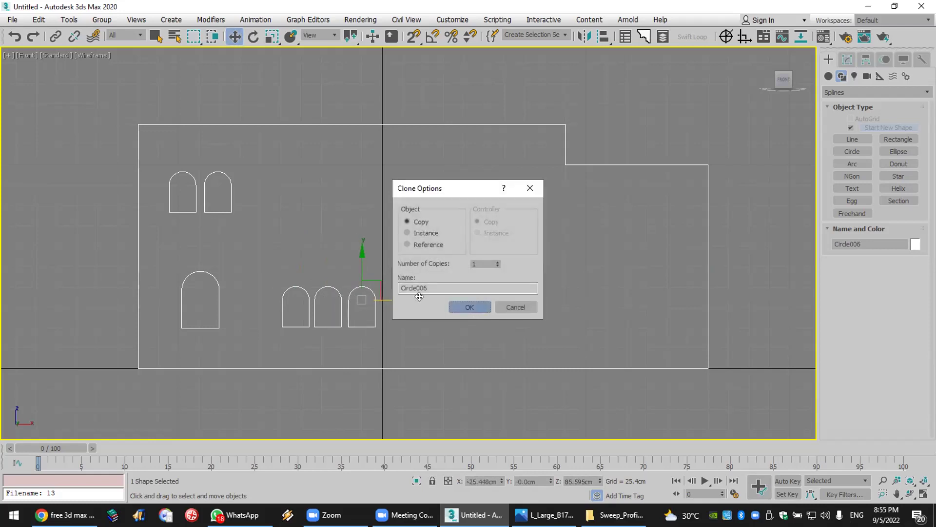
left_click(469, 307)
Step: Copy the three-window row once to its right at the same height and once above, between the two rows
mouse_move(390, 338)
left_mouse_down()
mouse_move(507, 314)
mouse_move(427, 220)
left_mouse_up()
left_click(456, 308)
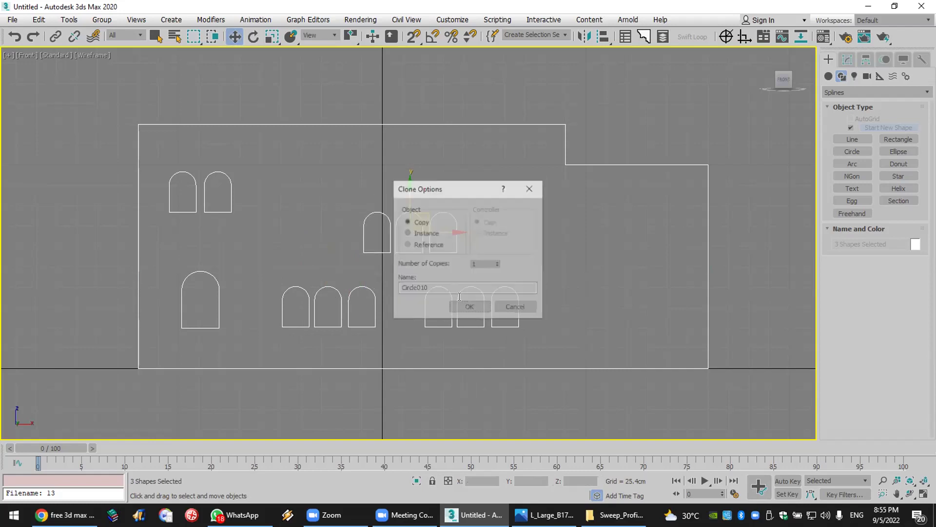
left_click(455, 303)
Step: Copy the leftmost window of the upper three-window row to its left as a single window
left_click(387, 237)
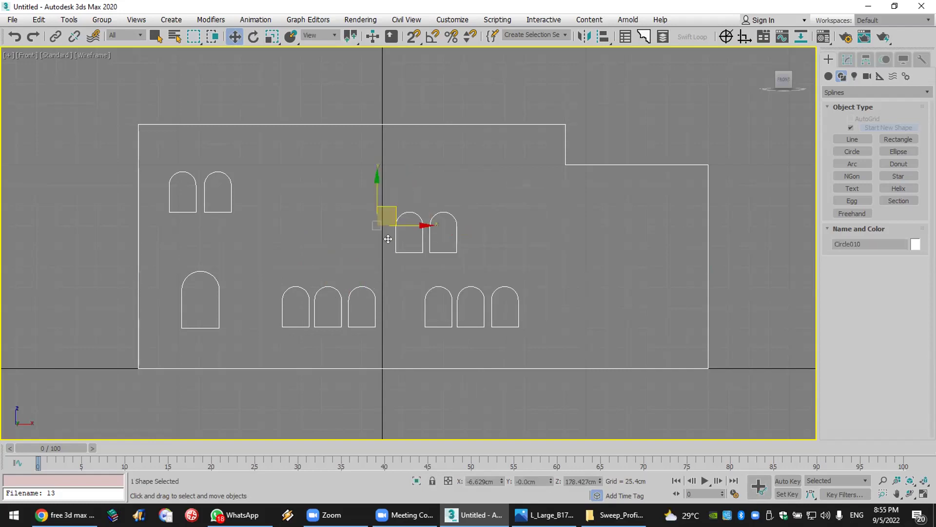
left_click_drag(388, 237, 352, 239)
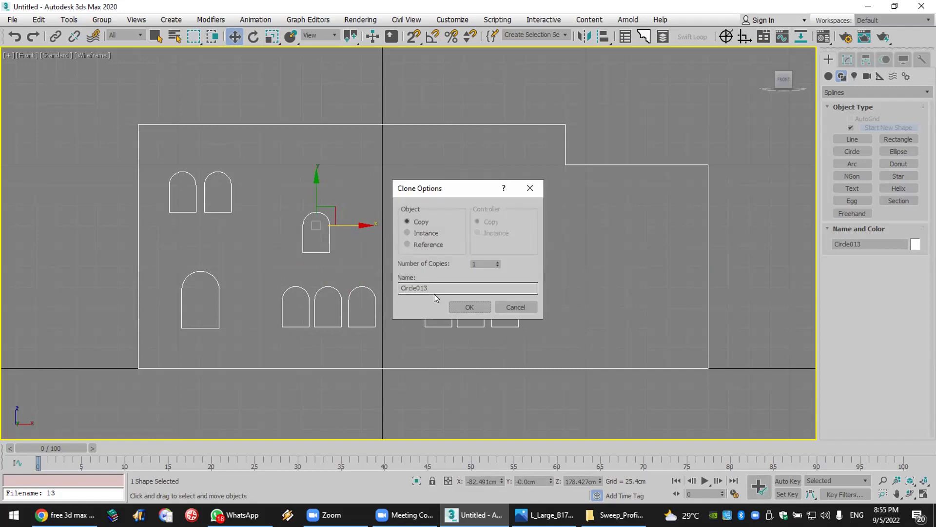
left_click(463, 307)
Step: Copy the single upper window to the lower-right part of the wall
left_click_drag(340, 216, 600, 305)
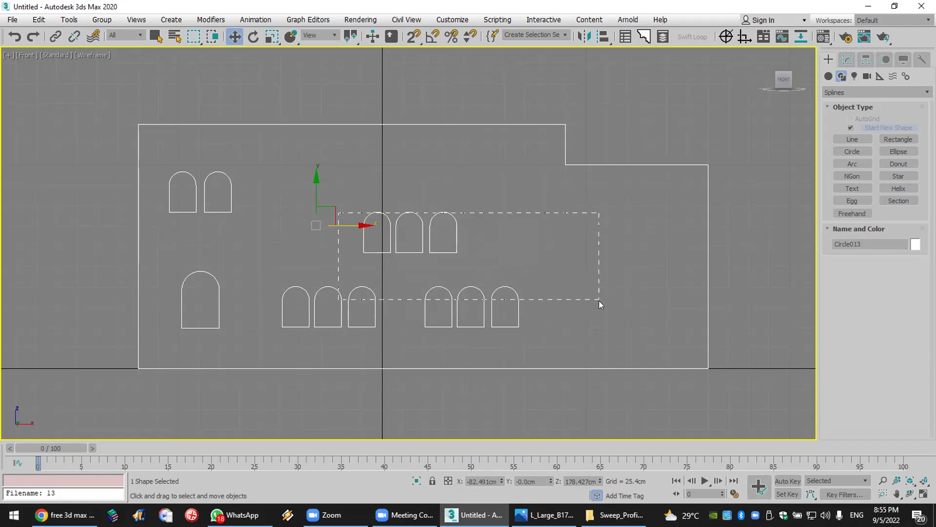
left_click(309, 213)
left_click(306, 211)
left_click_drag(331, 210, 630, 295, "shift")
left_click(481, 307)
Step: Stretch the lower-right window to an X scale of about 175 percent and raise its top vertex into a higher arch
left_click(272, 37)
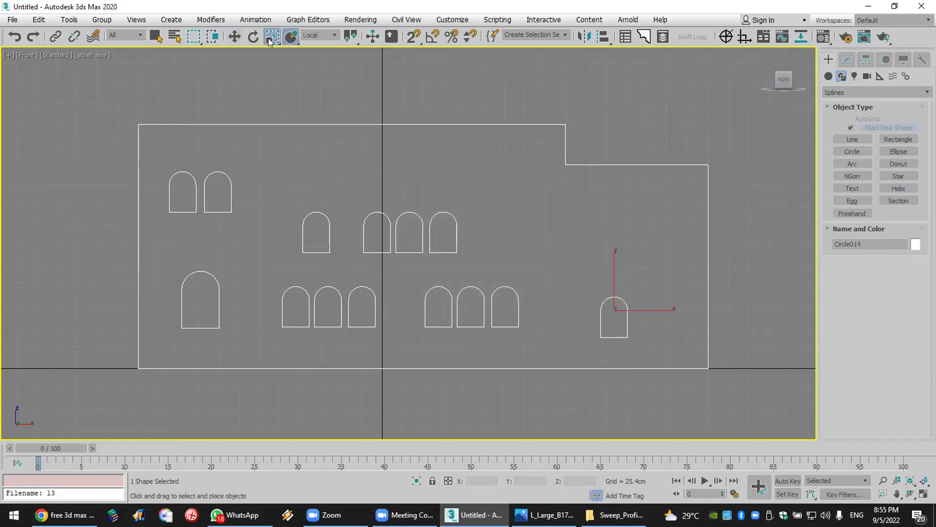
left_click_drag(664, 310, 705, 310)
left_click(847, 59)
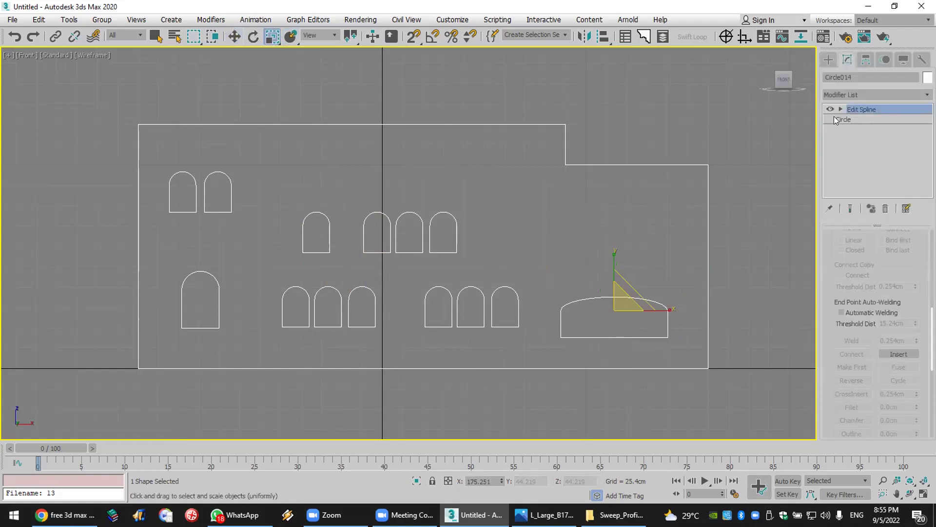
left_click(841, 109)
left_click(863, 119)
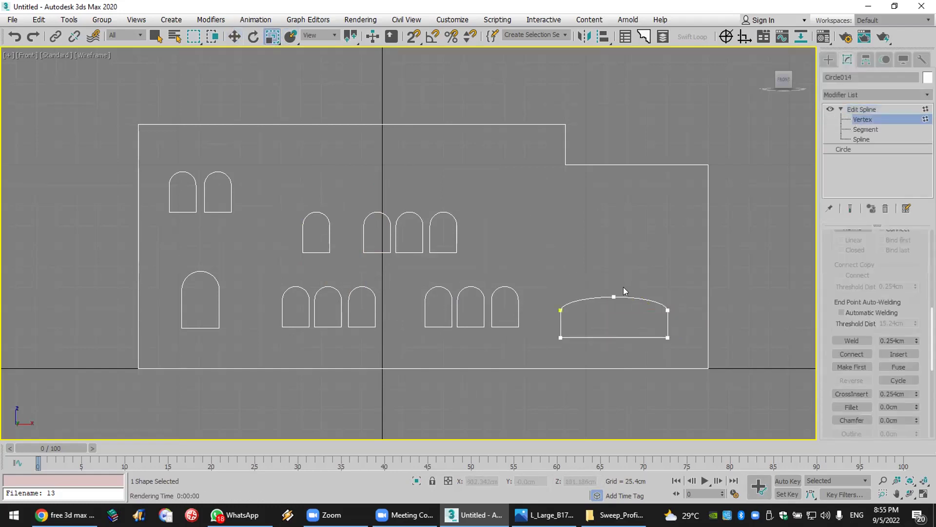
left_click(615, 295)
left_click(235, 37)
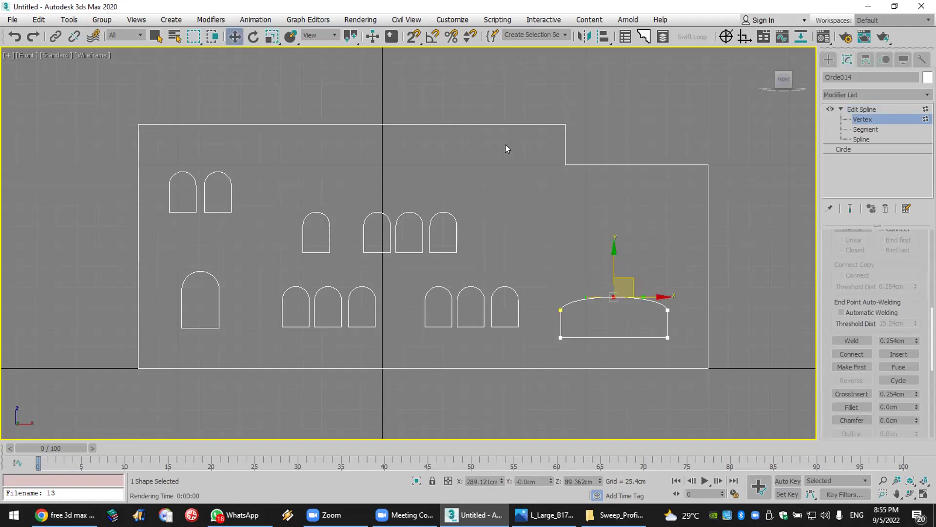
left_click_drag(613, 263, 616, 246)
Step: Copy the wide arched window once straight up, directly above the original at the wall's right end
left_click(828, 59)
mouse_move(634, 293)
left_mouse_down()
mouse_move(656, 313)
mouse_move(633, 205)
left_mouse_up()
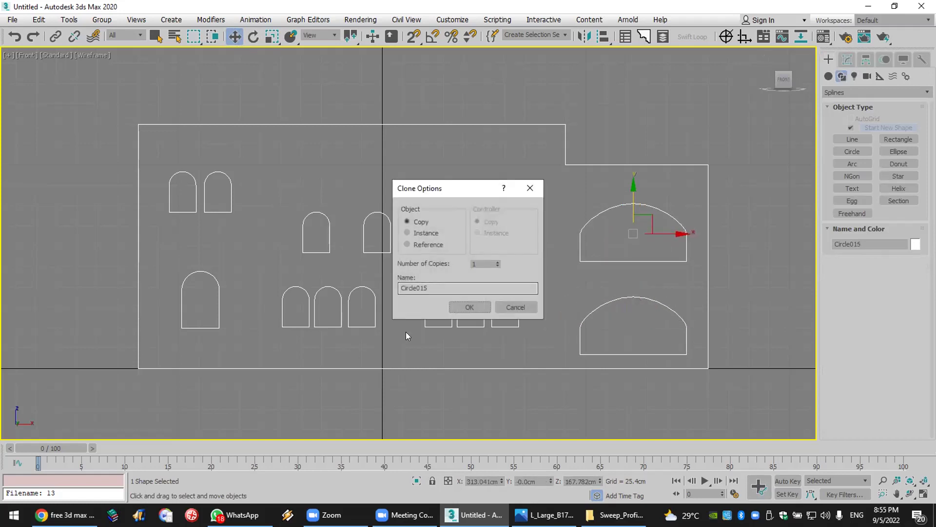
left_click(469, 307)
Step: Attach all the window splines, Circle001 through Circle015, to the wall outline as one shape
left_click(923, 494)
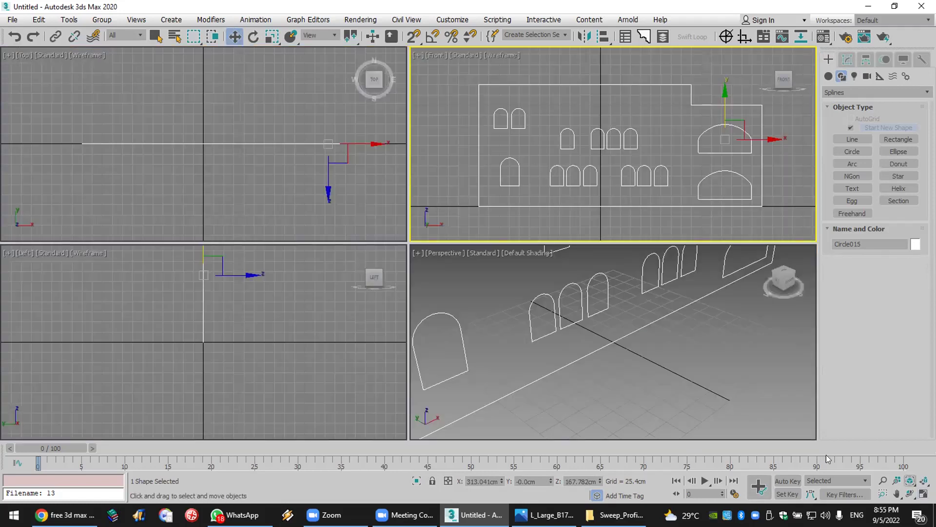
scroll(714, 403, "down", 2)
scroll(742, 377, "up", 2)
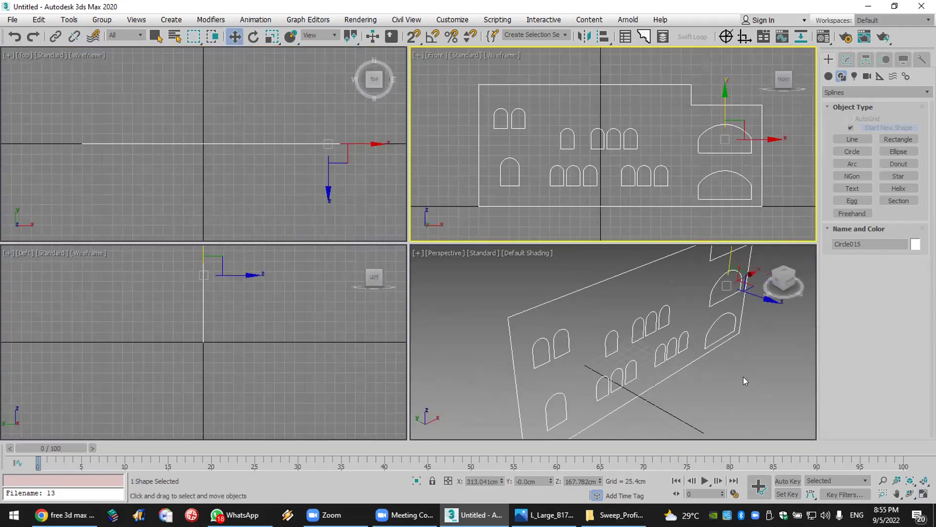
left_click(744, 376)
left_click(689, 360)
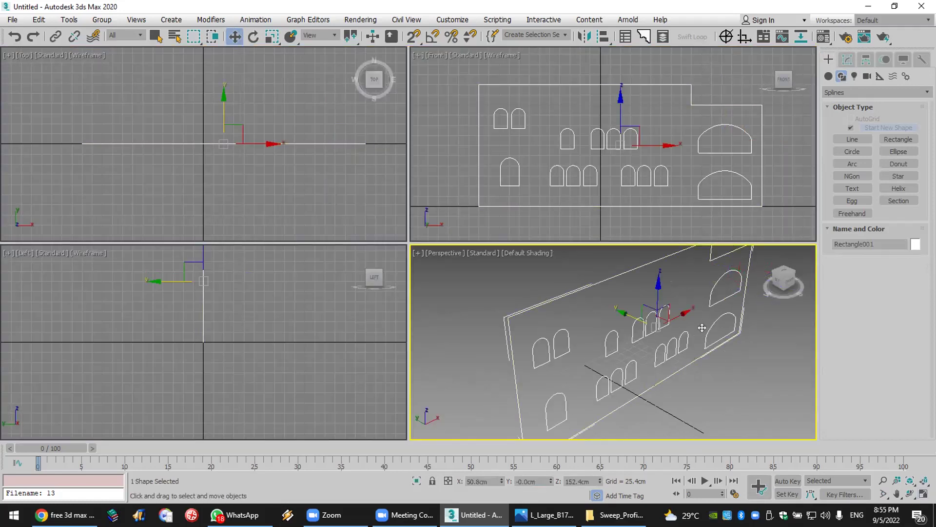
left_click(848, 59)
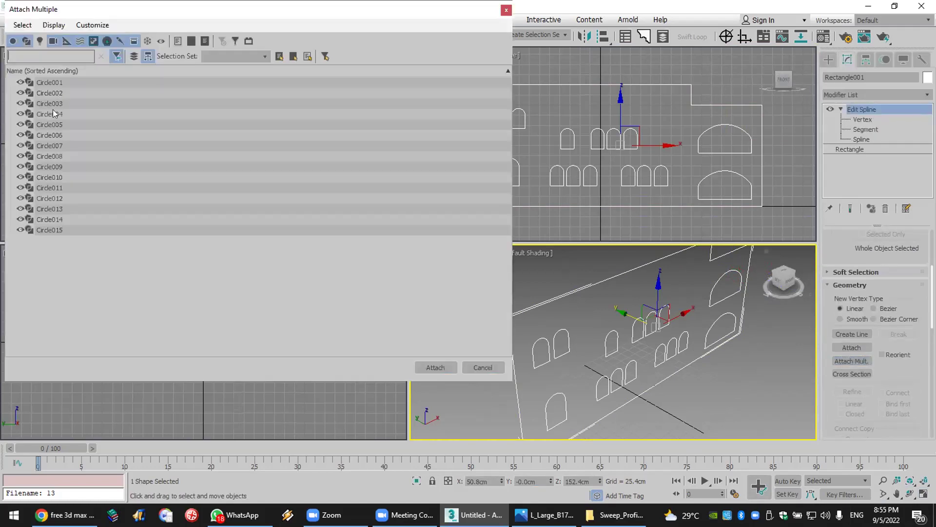
left_click(88, 81)
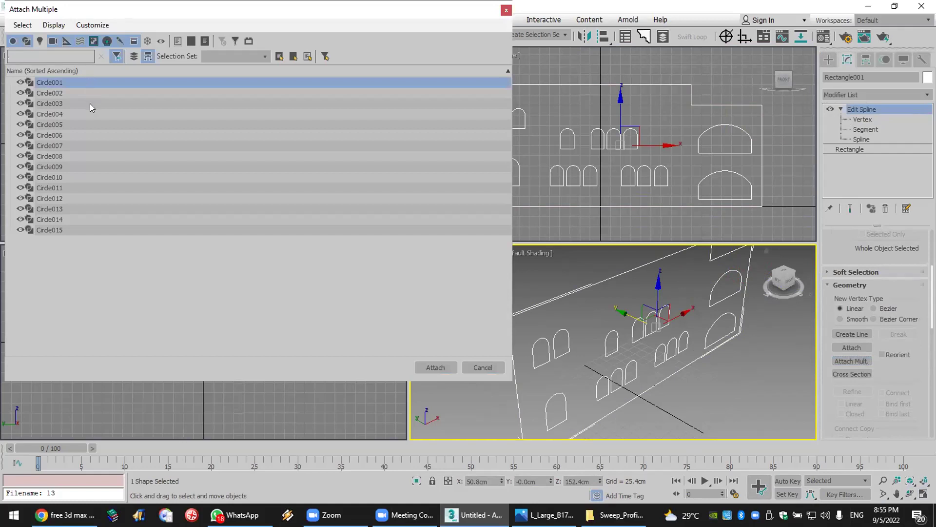
left_click(92, 229, "shift")
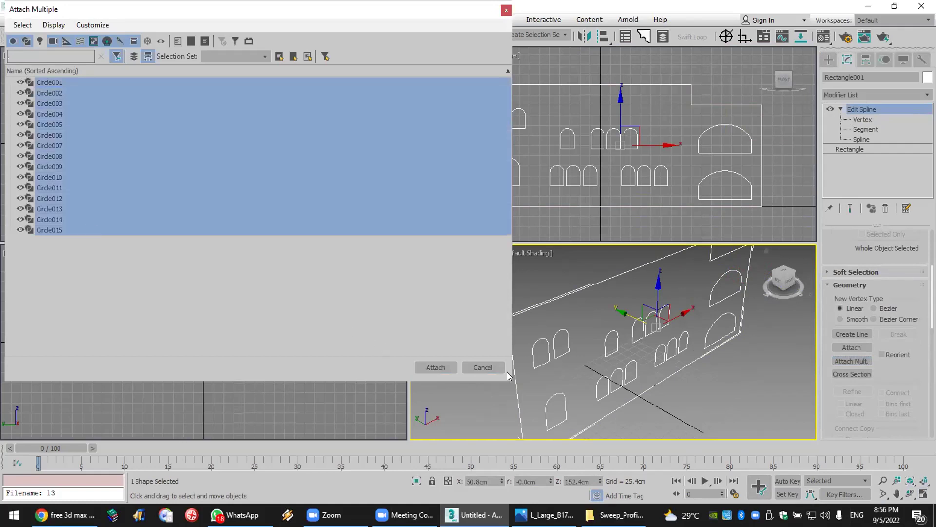
left_click(434, 367)
Step: Apply an Extrude modifier to the combined wall shape with an amount of 11.43 cm
left_click(855, 96)
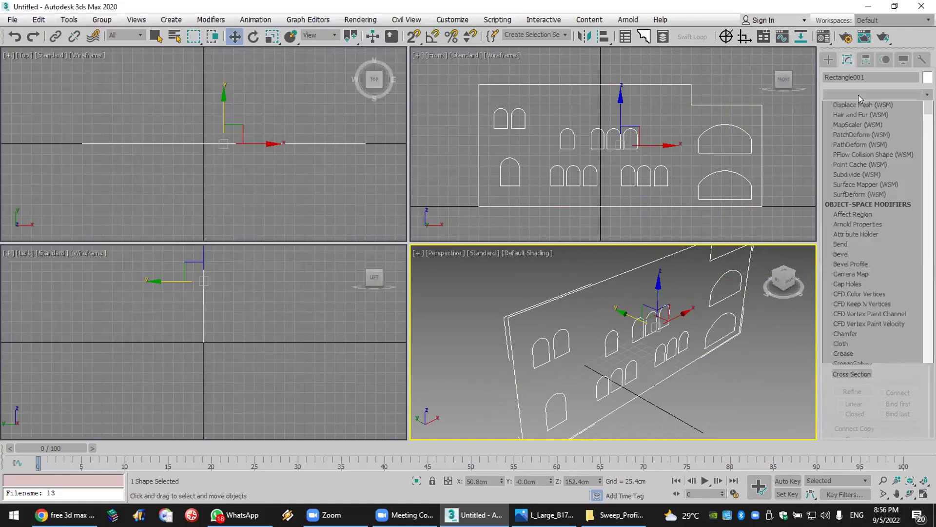
key("e")
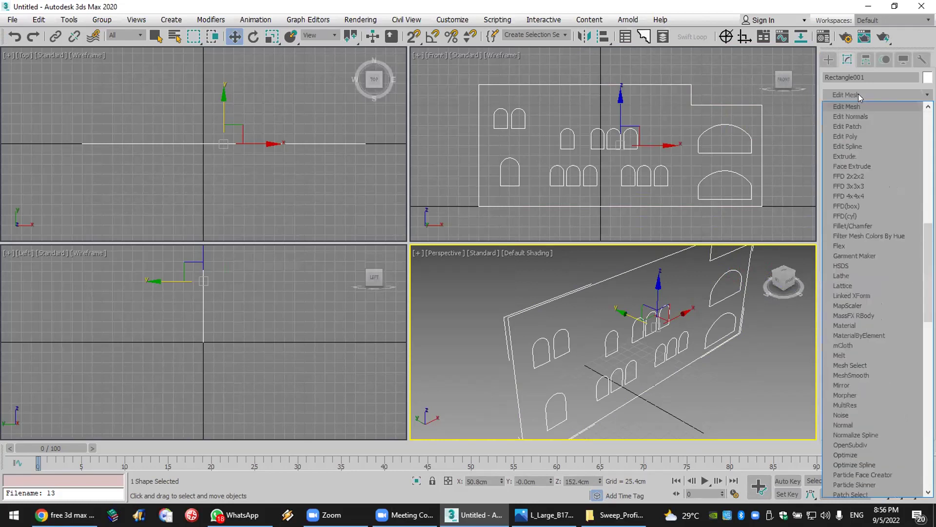
left_click(863, 155)
mouse_move(905, 253)
left_mouse_down()
mouse_move(908, 240)
mouse_move(909, 250)
left_mouse_up()
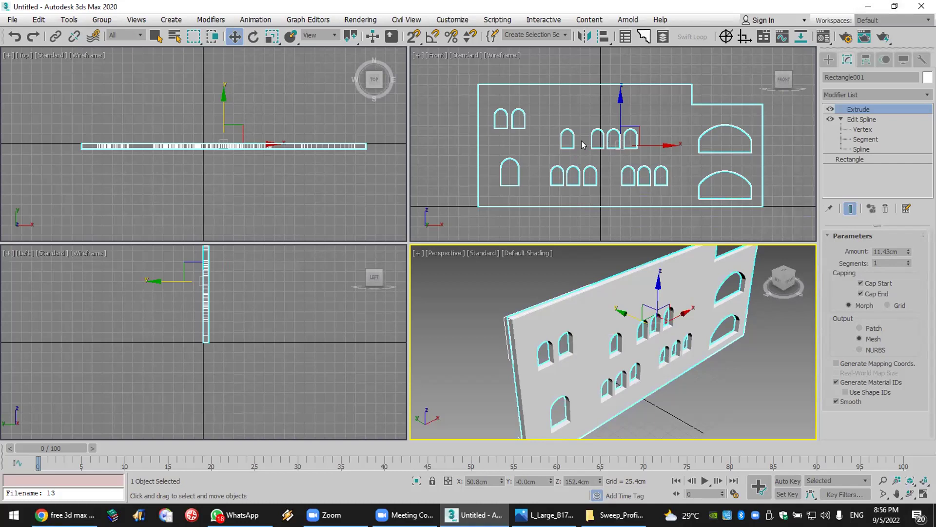
Step: Copy the middle row's four window splines upward as an extra row in the extruded wall, and delete the copies
left_click(876, 148)
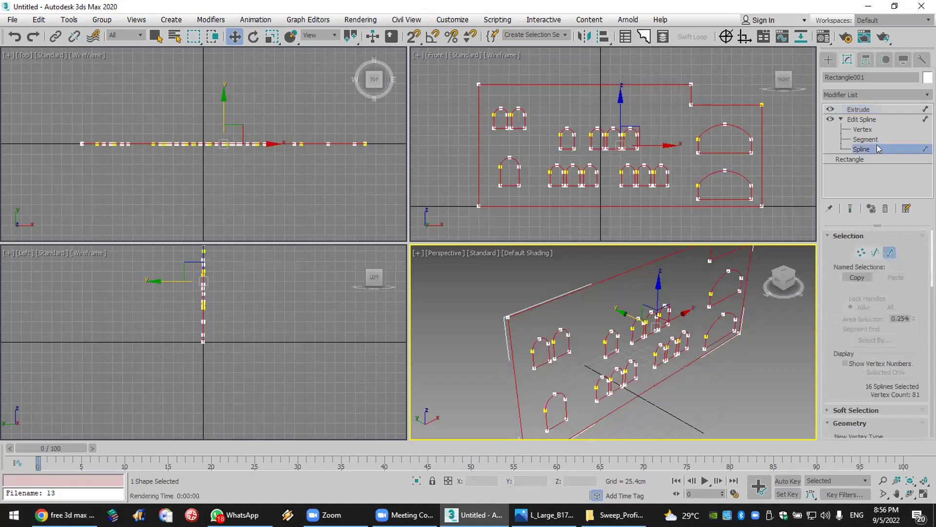
left_click_drag(548, 125, 644, 152)
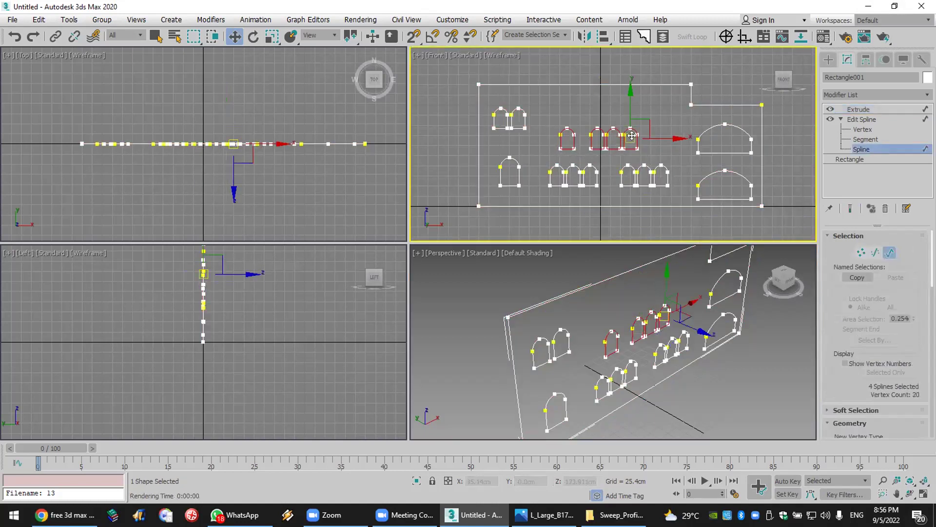
left_click_drag(629, 98, 629, 69, "shift")
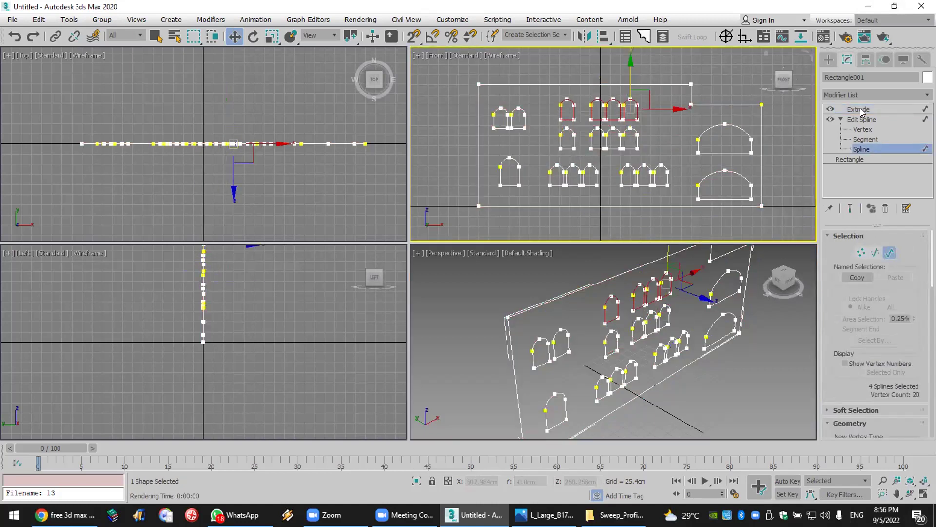
left_click(860, 109)
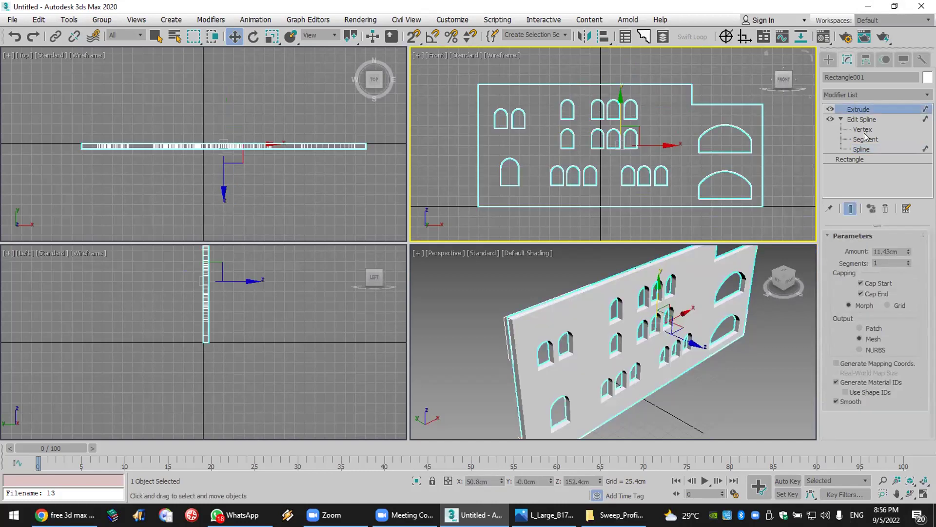
left_click(861, 150)
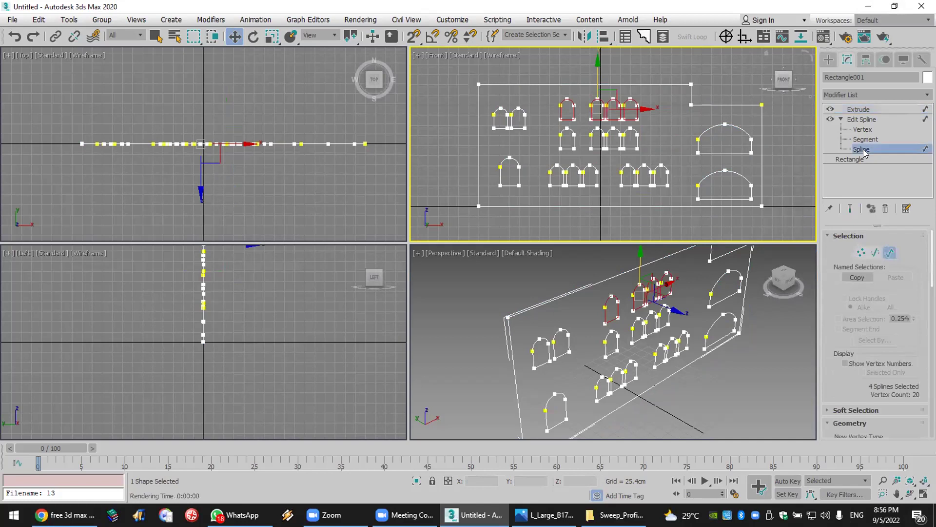
key("ctrl+d")
Step: Convert the top vertices of the middle row's four windows to Corner and return to the Extrude level
scroll(570, 130, "up", 3)
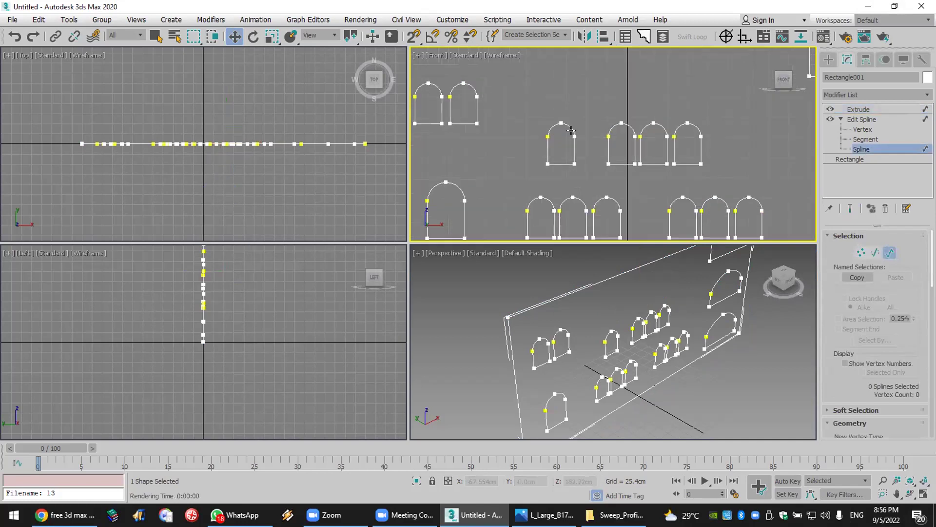
scroll(572, 130, "up", 2)
left_click(873, 130)
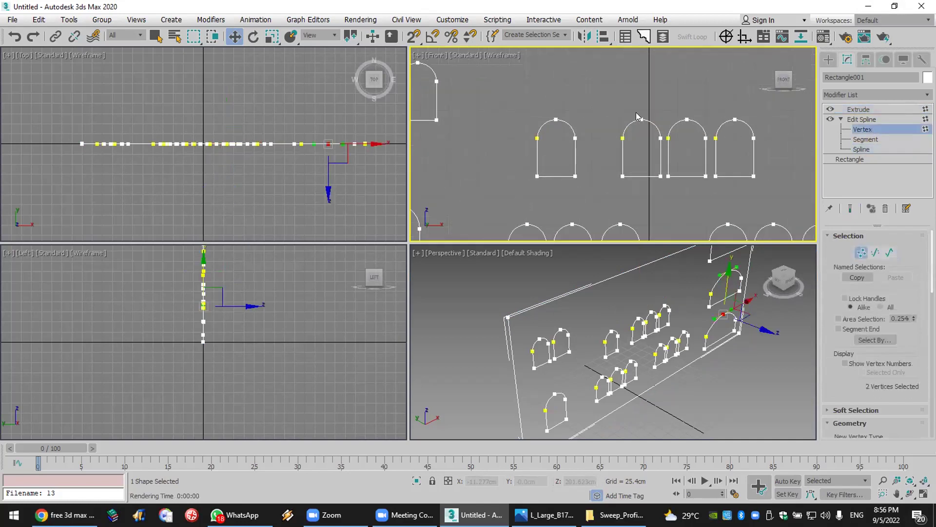
left_click_drag(734, 128, 732, 126)
right_click(731, 145)
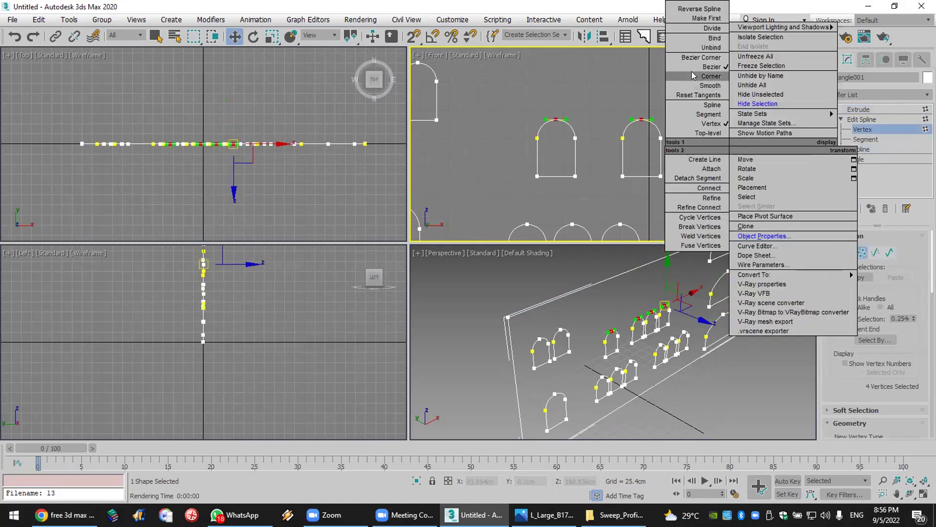
left_click(693, 74)
left_click(873, 109)
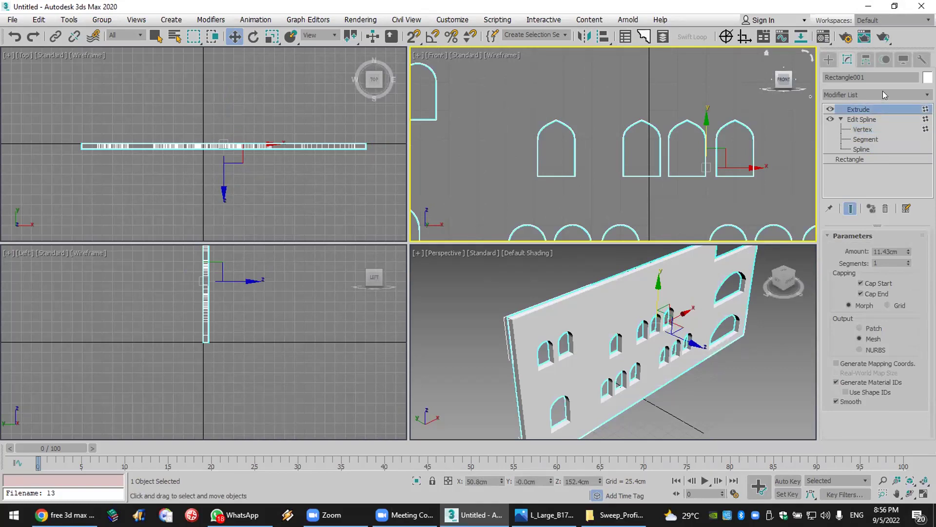
Step: Examine the extruded wall with its pointed middle windows in the perspective and front views
scroll(696, 356, "down", 5)
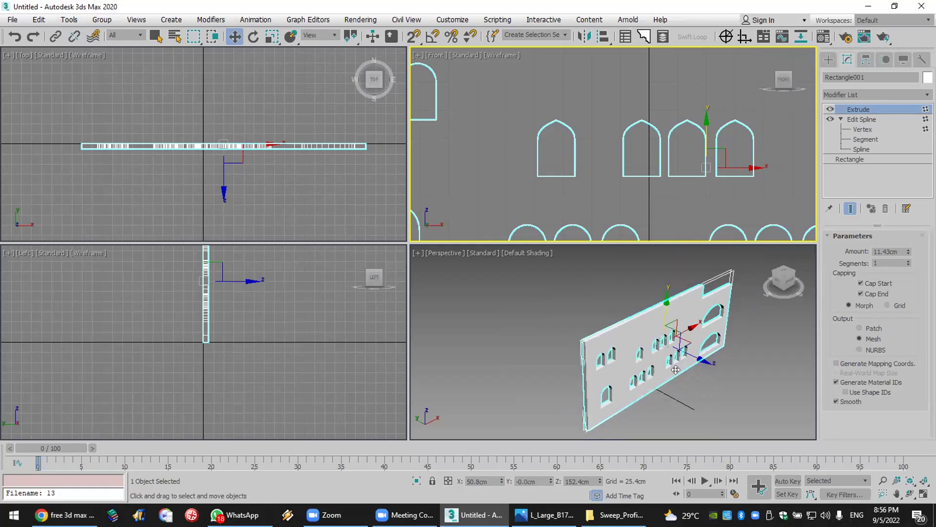
scroll(697, 356, "up", 5)
scroll(676, 331, "down", 2)
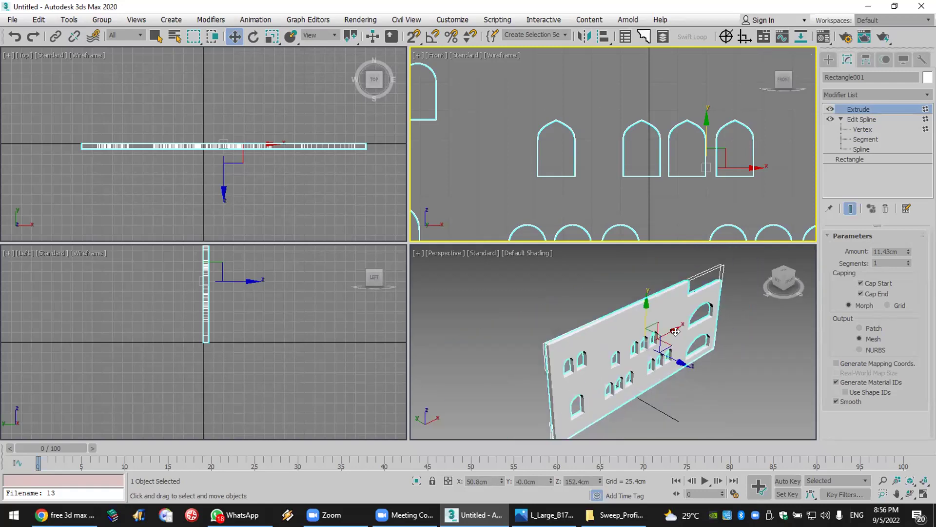
scroll(600, 131, "down", 3)
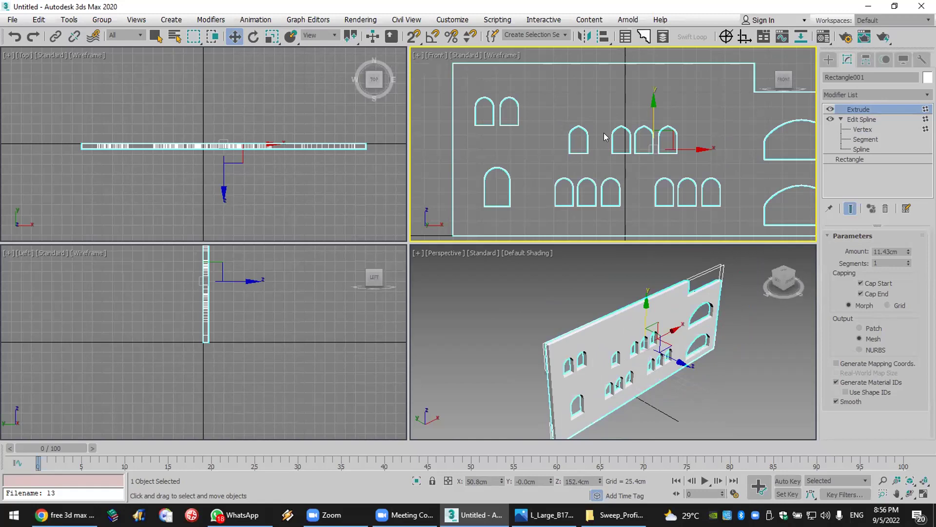
scroll(508, 194, "down", 3)
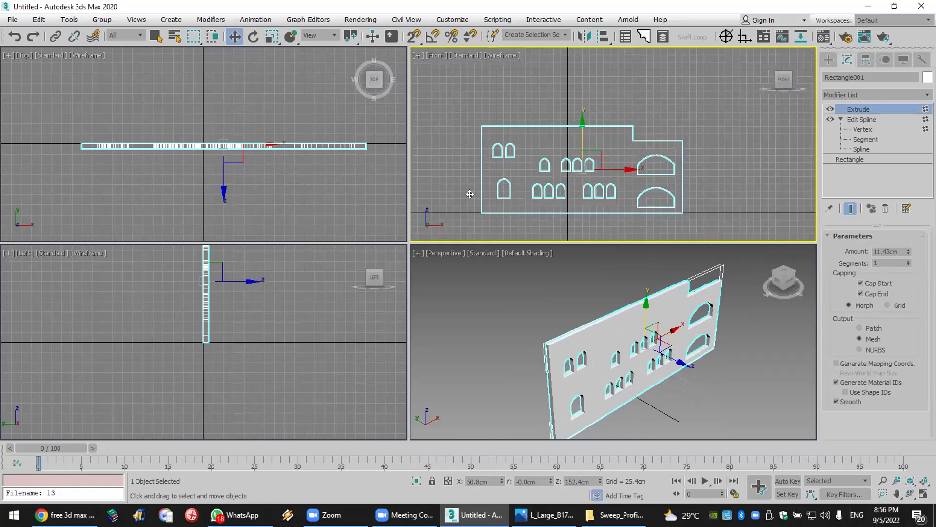
left_click(896, 493)
left_click_drag(482, 188, 579, 167)
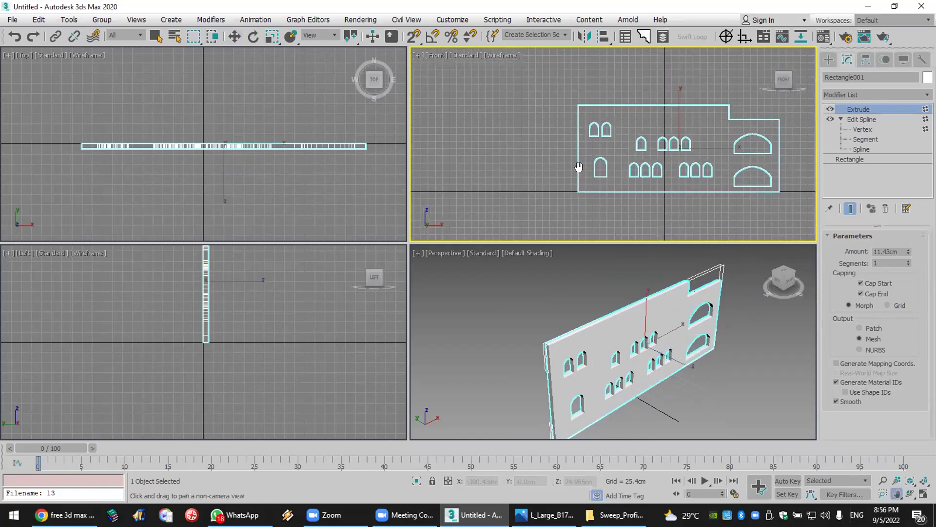
Step: In the façade wall's Edit Spline level, copy the lower-floor arched door spline to an empty spot outside the wall outline
scroll(579, 166, "up", 2)
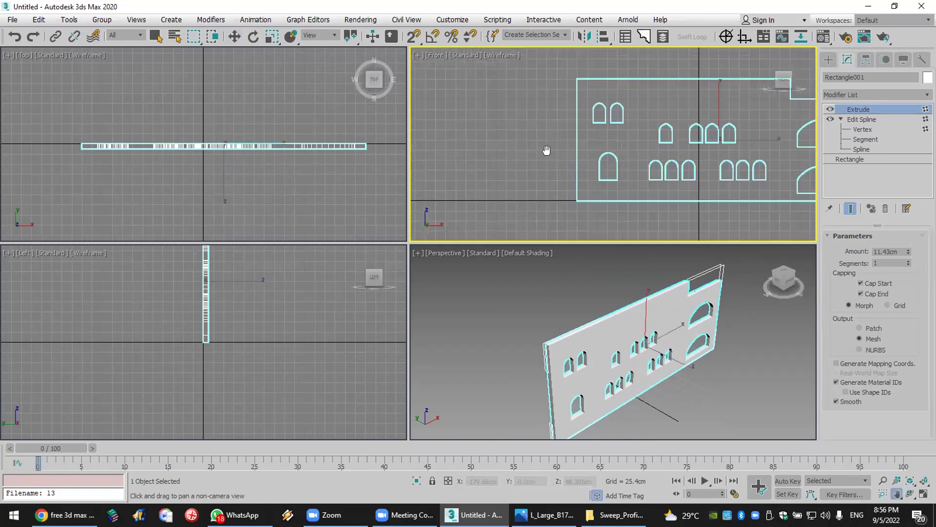
left_click(859, 149)
key("w")
left_click(604, 178)
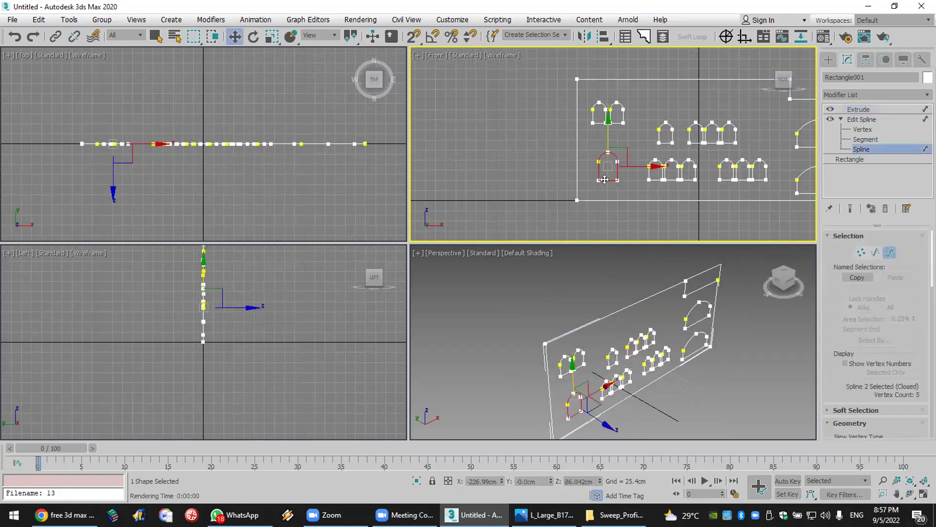
left_click_drag(605, 179, 518, 180, "shift")
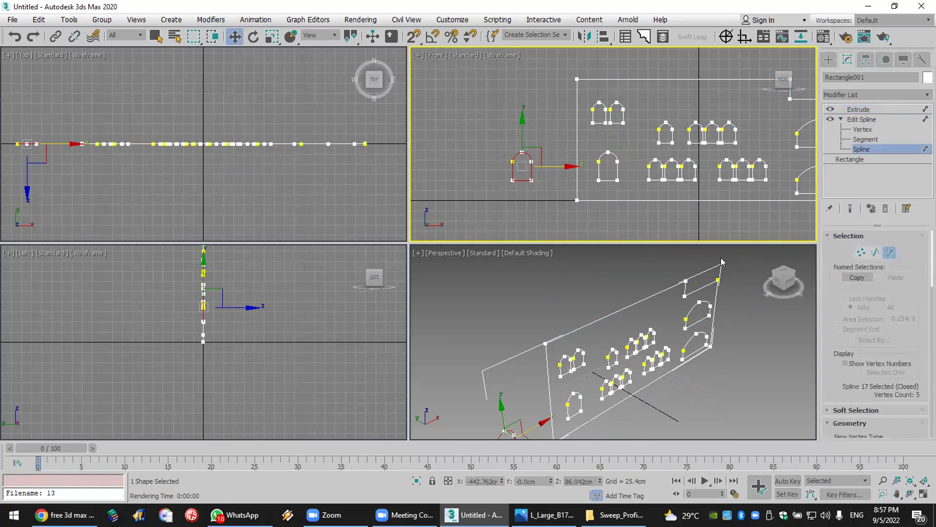
Step: Detach the copied arch spline as a separate object named Shape001 and leave spline editing
scroll(873, 292, "down", 10)
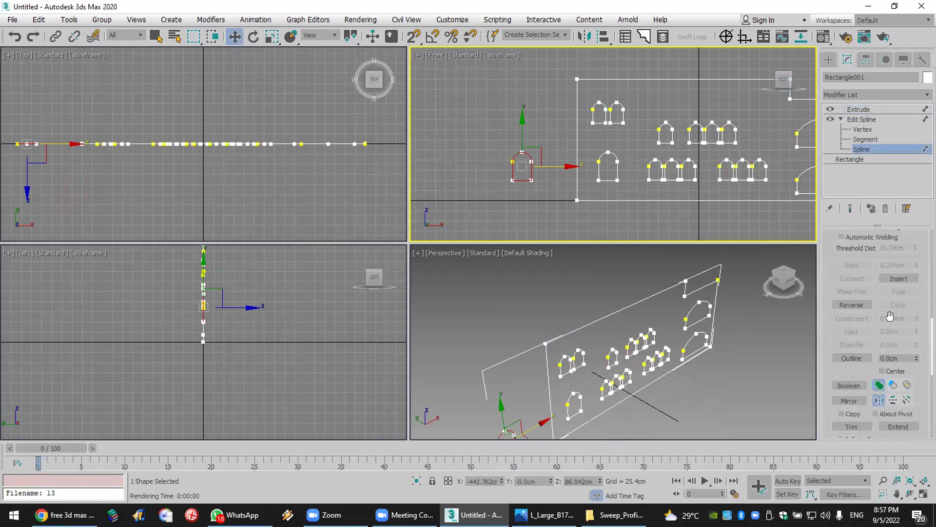
left_click_drag(856, 380, 869, 236)
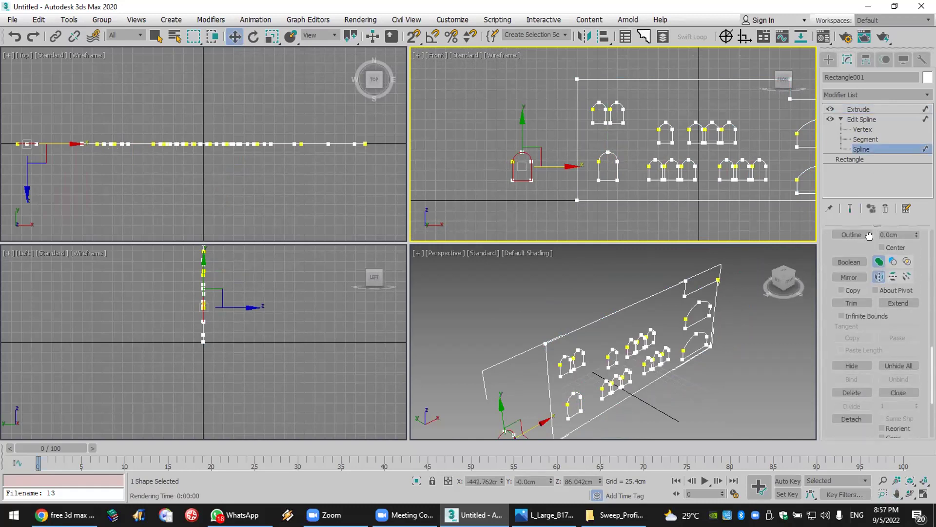
scroll(852, 345, "down", 3)
left_click(854, 379)
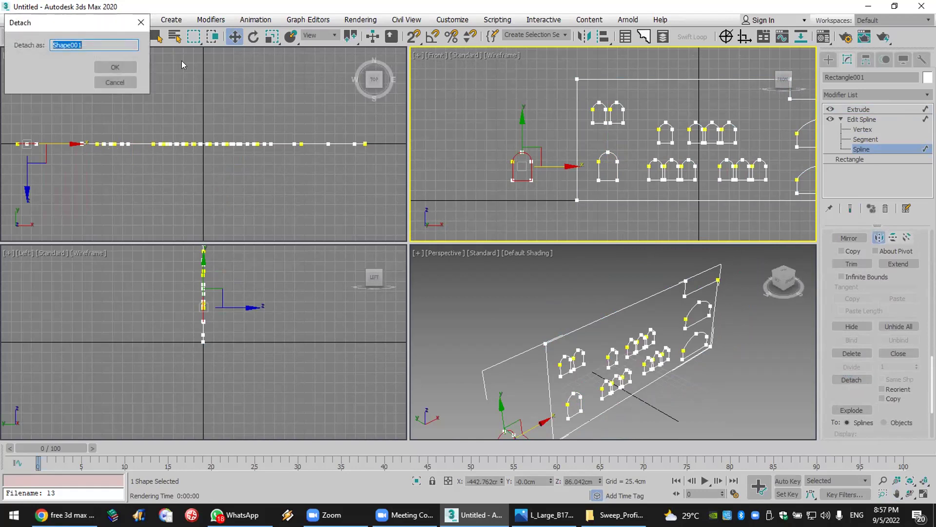
left_click(106, 65)
left_click(829, 59)
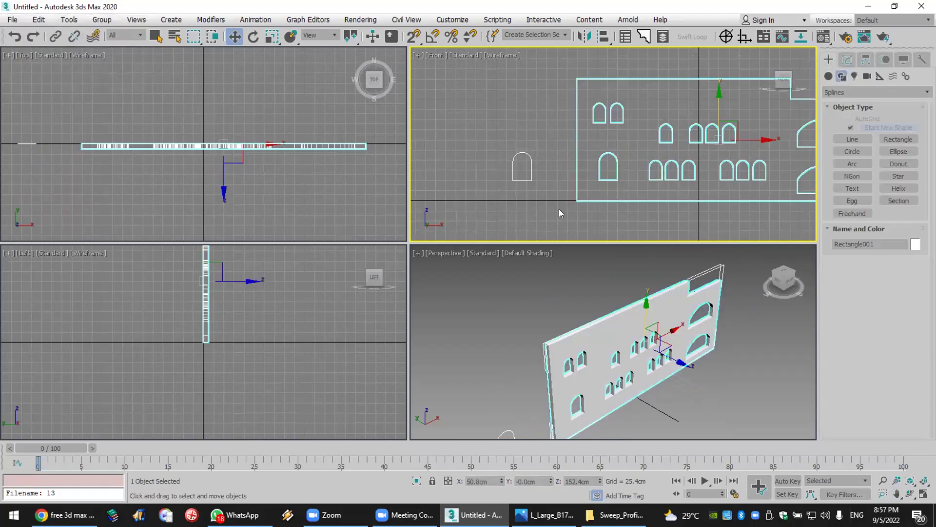
Step: Examine the extruded façade wall and the detached arch outline beside it in the front and perspective views
scroll(701, 183, "down", 3)
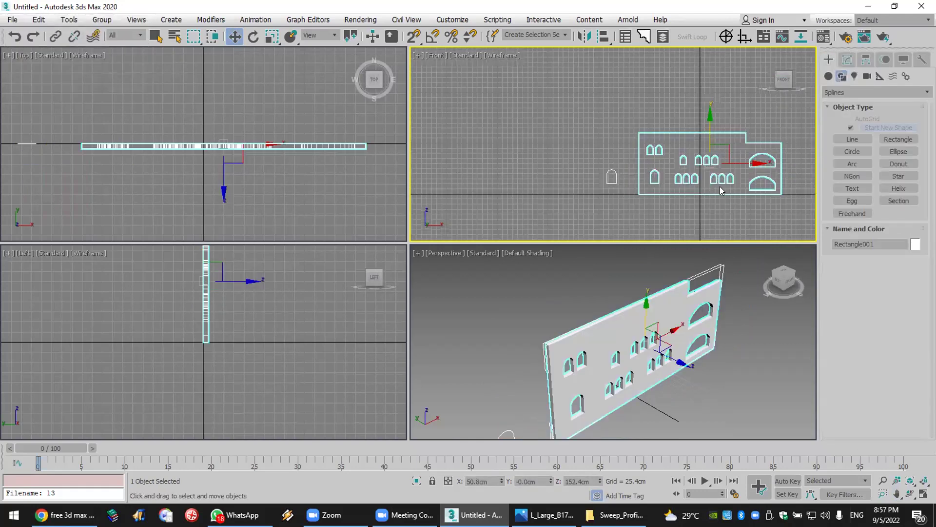
scroll(738, 176, "up", 2)
left_click(687, 396)
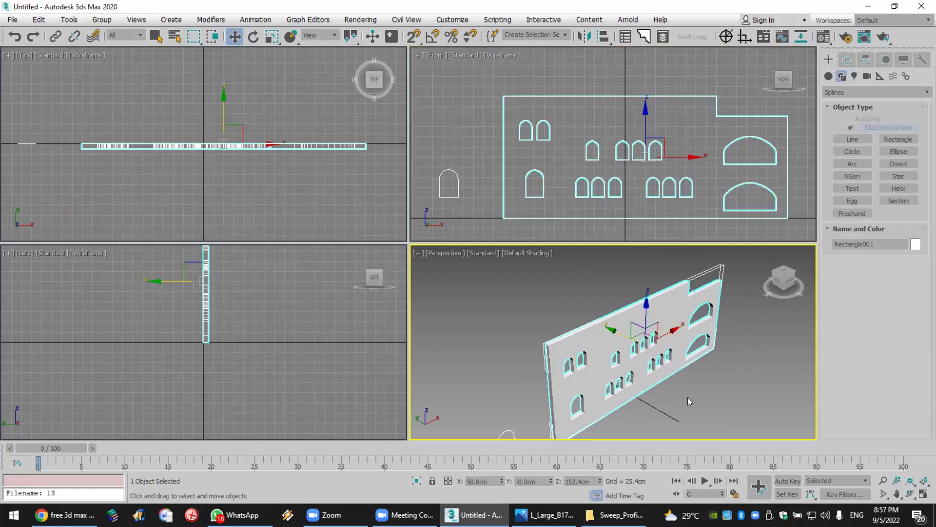
scroll(687, 397, "down", 3)
left_click(897, 494)
scroll(637, 326, "up", 3)
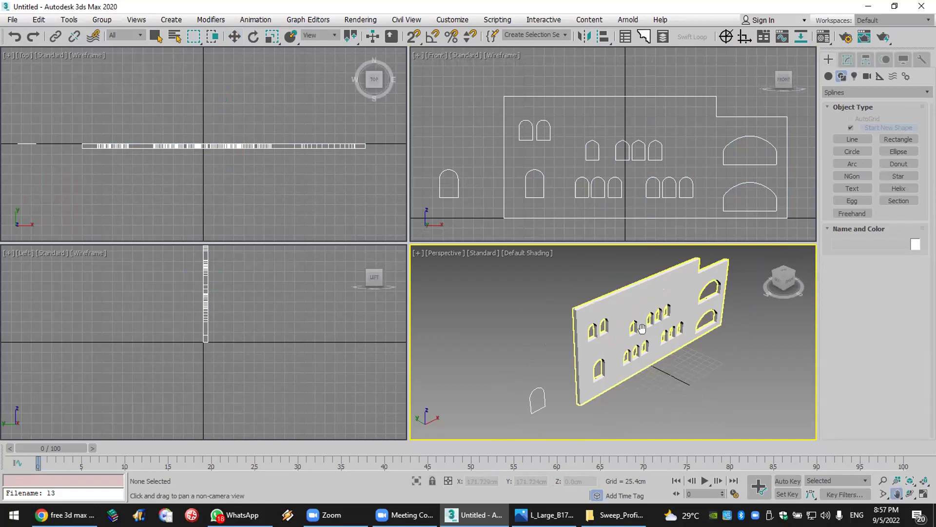
scroll(638, 327, "up", 2)
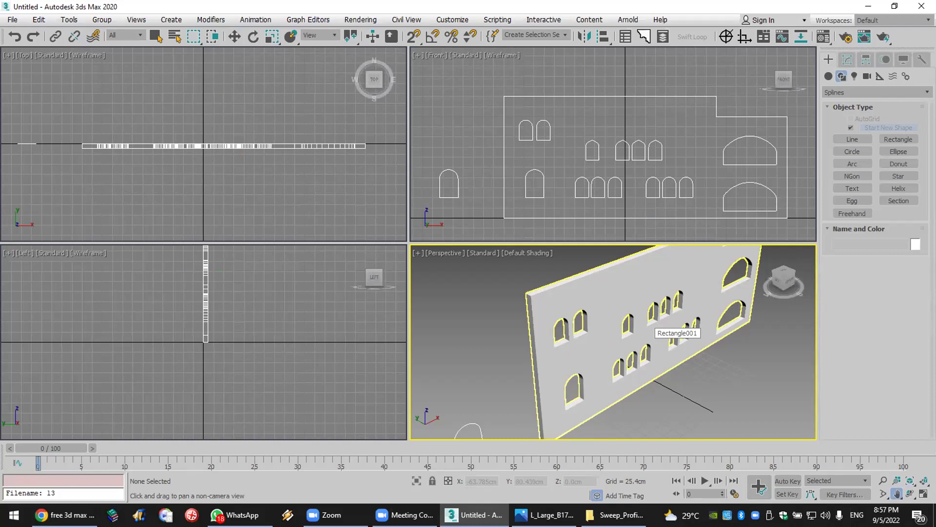
Step: Minimize 3ds Max and open the MAX Plc picture folder inside the MAX folder in File Explorer
left_click(869, 6)
double_click(905, 22)
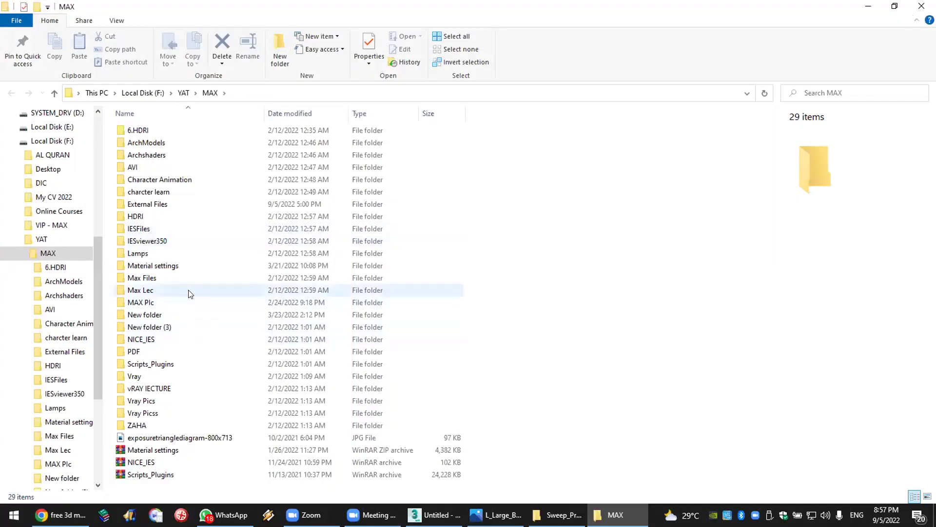
double_click(159, 302)
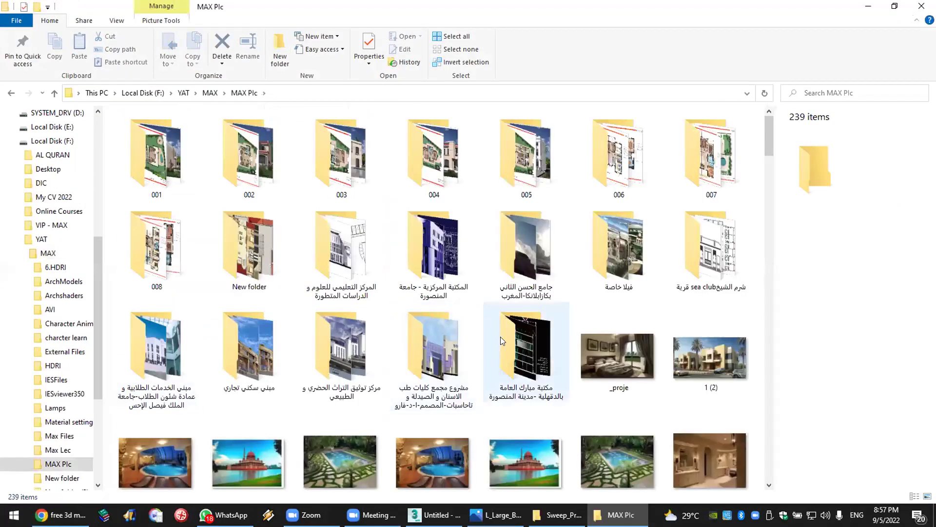
Step: Browse the reference pictures in the MAX Plc folder from end to end for an architectural example
scroll(500, 336, "down", 10)
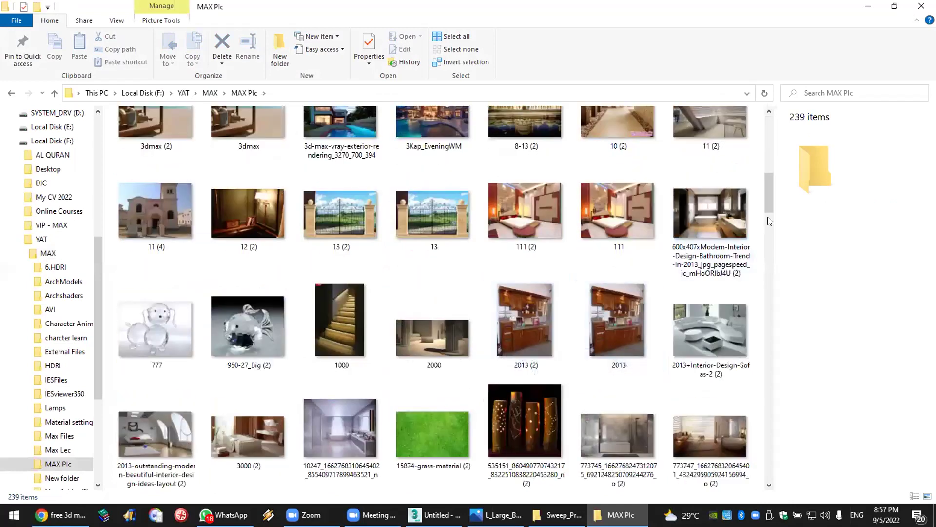
scroll(766, 305, "down", 1)
scroll(767, 311, "down", 20)
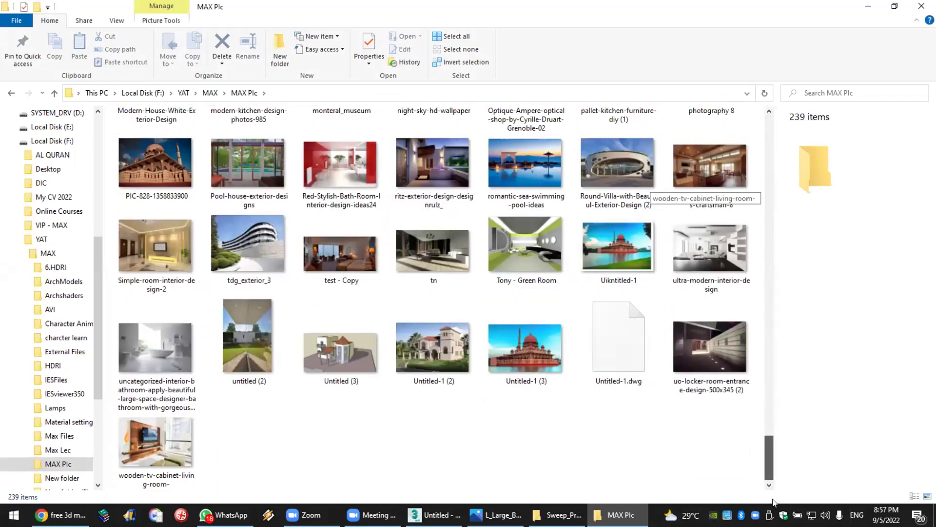
scroll(767, 453, "up", 1)
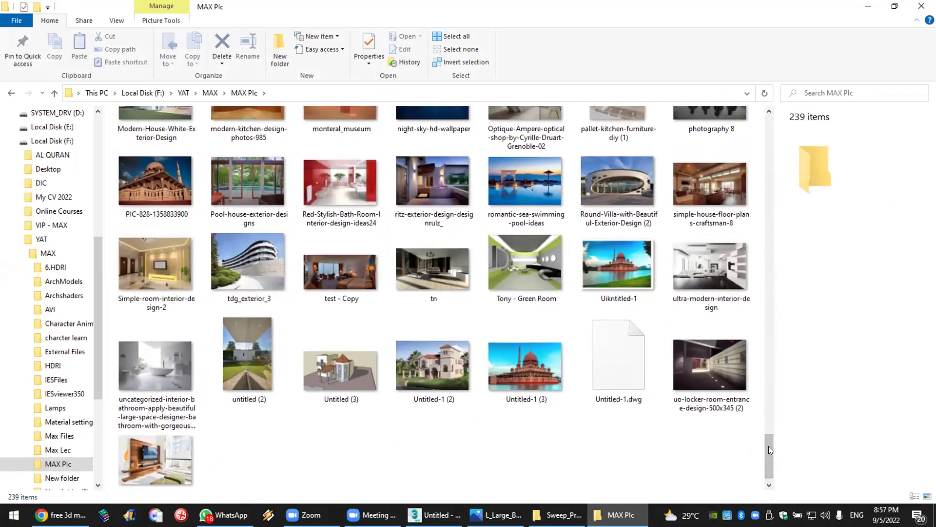
scroll(769, 439, "up", 3)
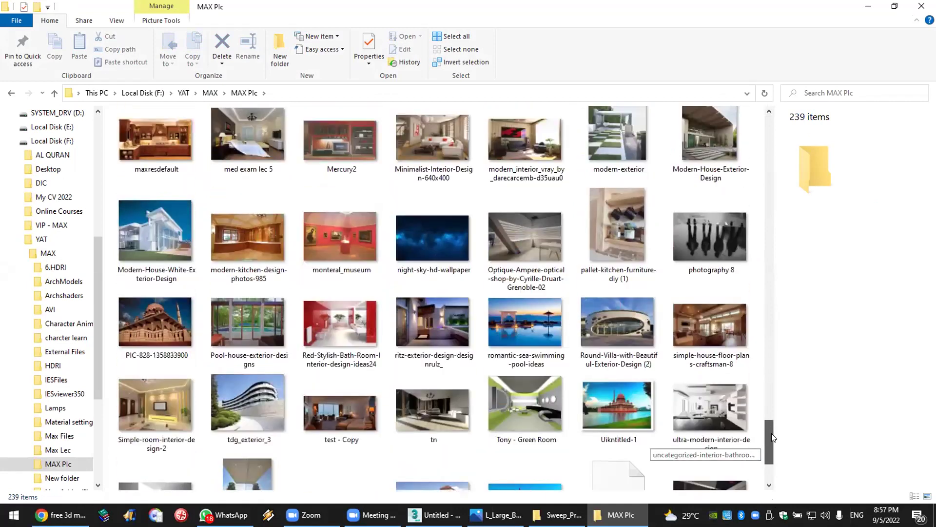
scroll(778, 424, "up", 4)
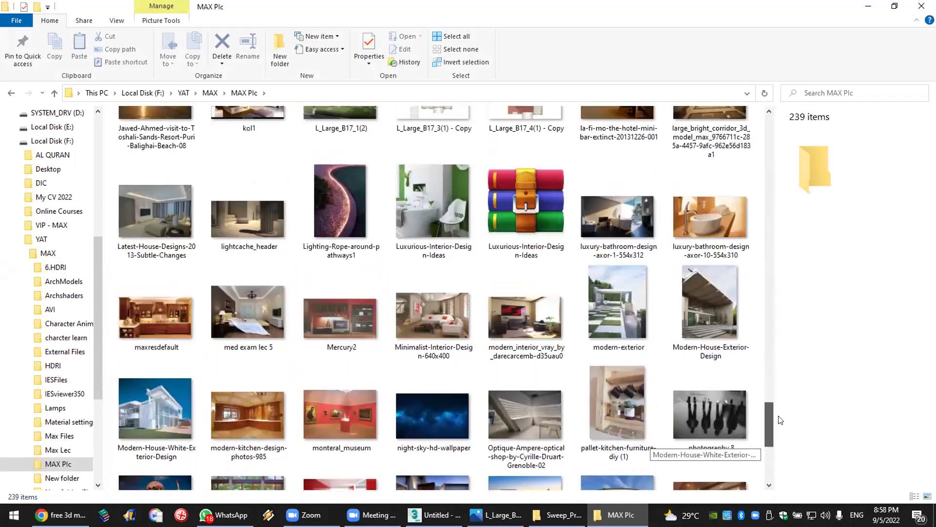
scroll(780, 412, "up", 3)
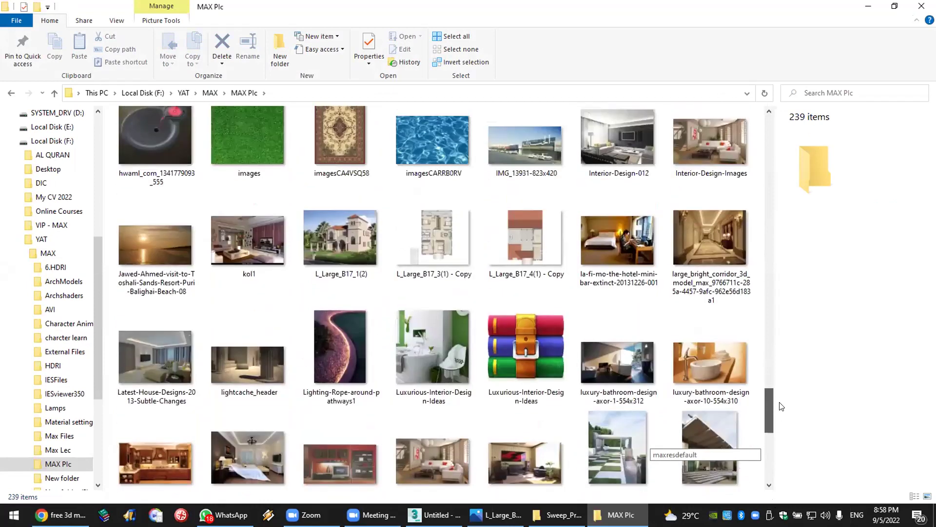
scroll(782, 402, "up", 1)
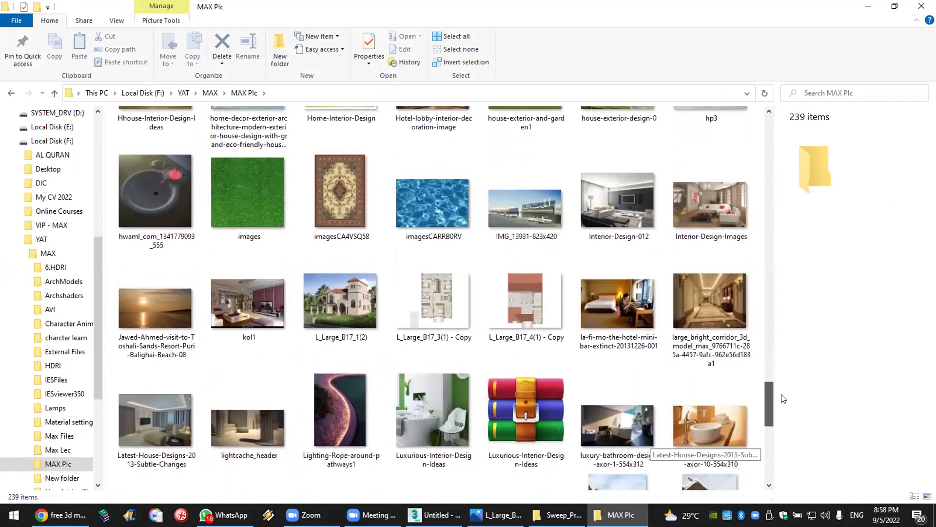
scroll(783, 399, "up", 2)
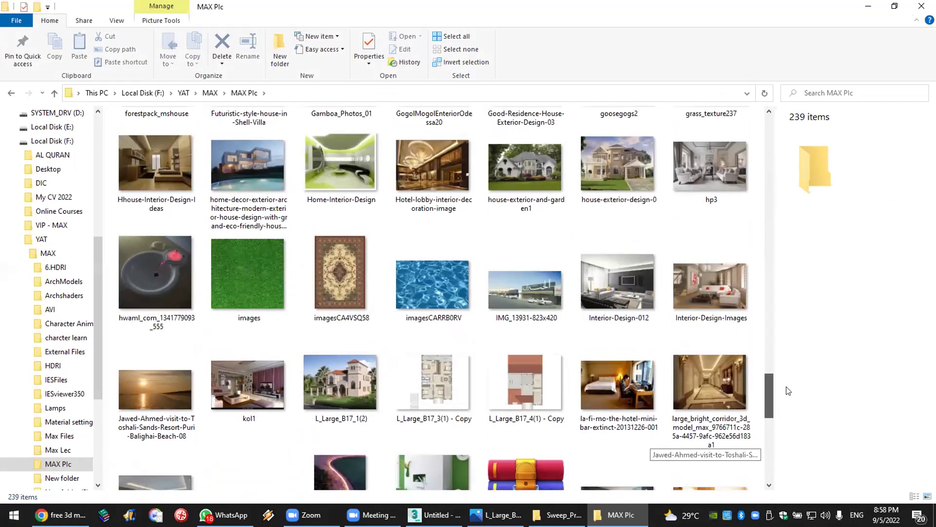
scroll(790, 386, "up", 3)
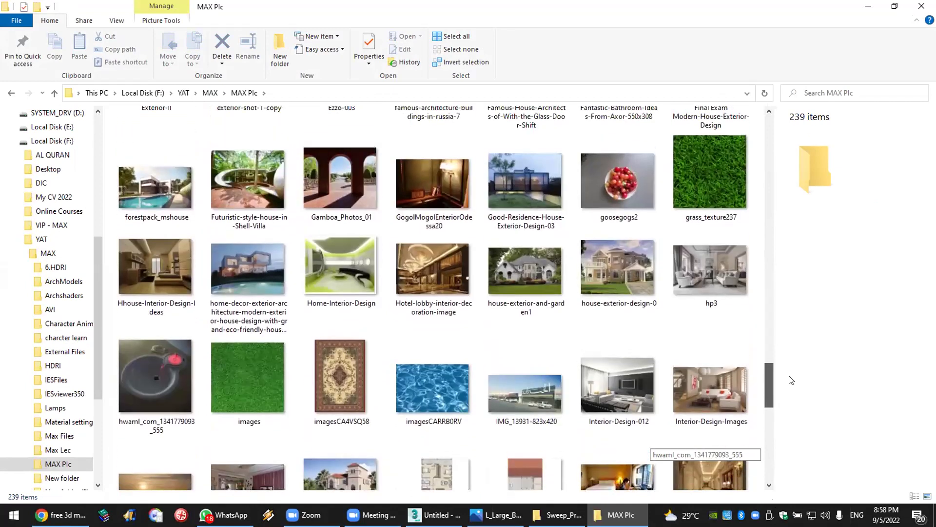
scroll(800, 371, "up", 3)
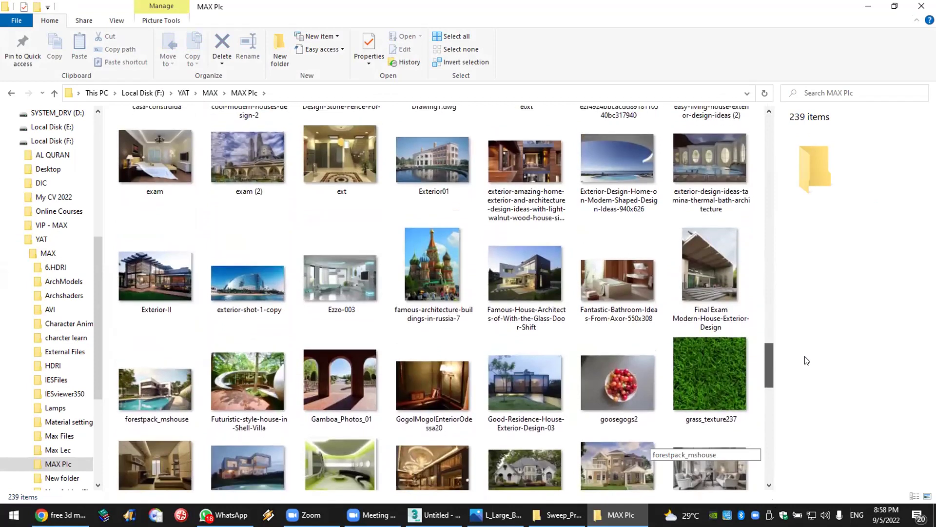
scroll(805, 351, "up", 4)
scroll(804, 338, "up", 2)
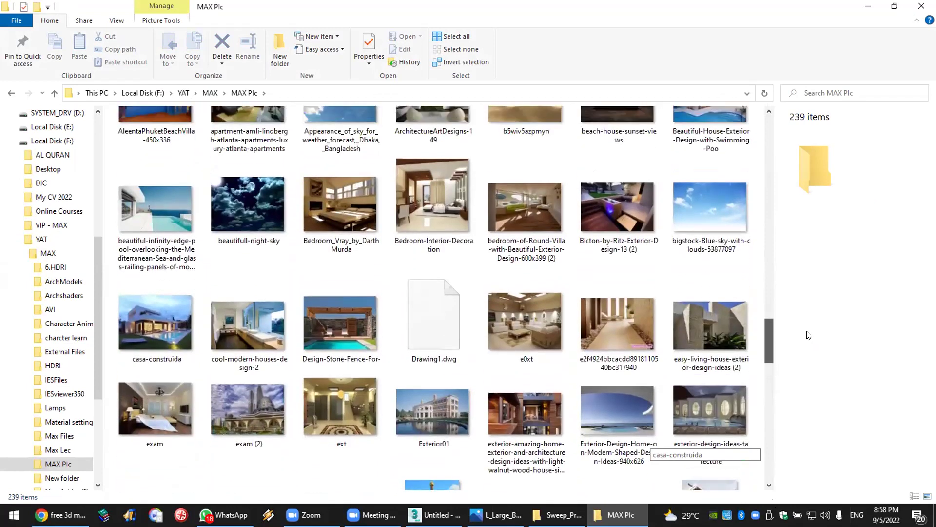
left_click_drag(764, 332, 742, 406)
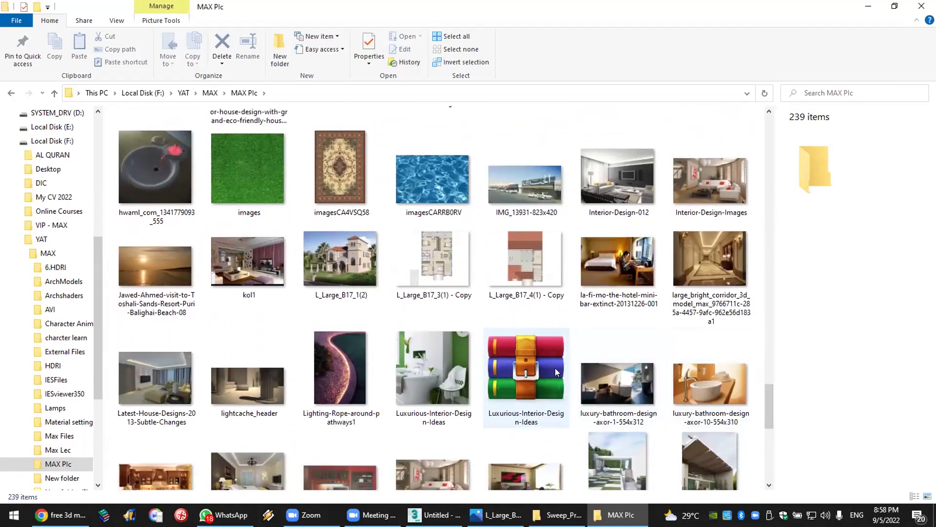
scroll(555, 368, "down", 3)
scroll(556, 370, "down", 3)
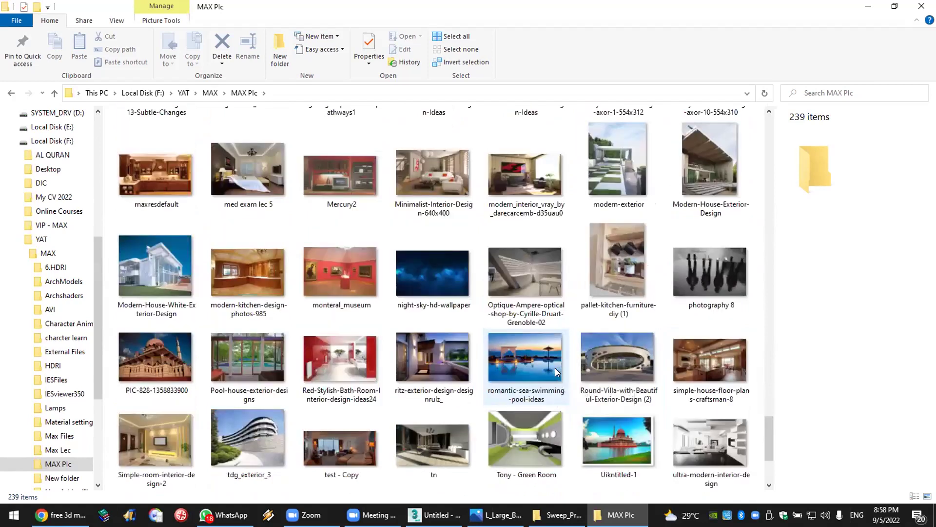
scroll(556, 371, "down", 4)
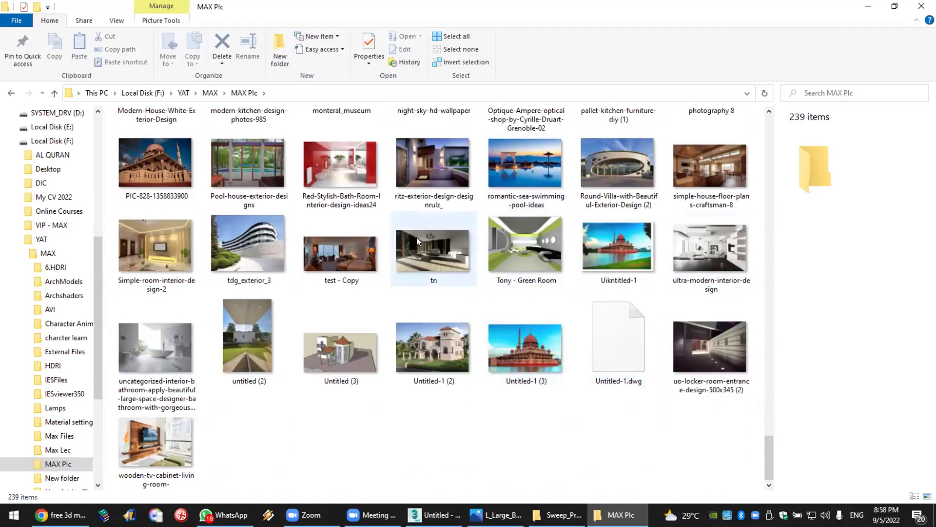
scroll(416, 237, "up", 10)
scroll(416, 237, "up", 10)
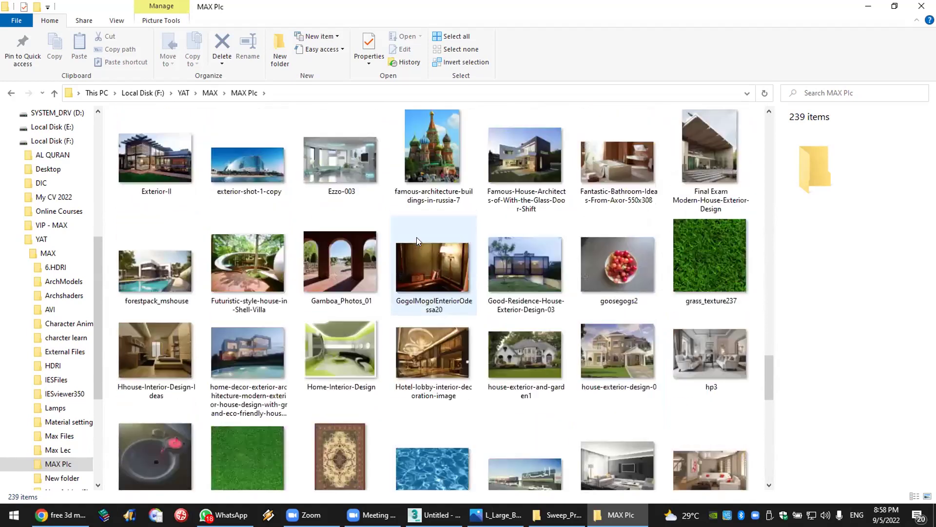
scroll(417, 237, "up", 10)
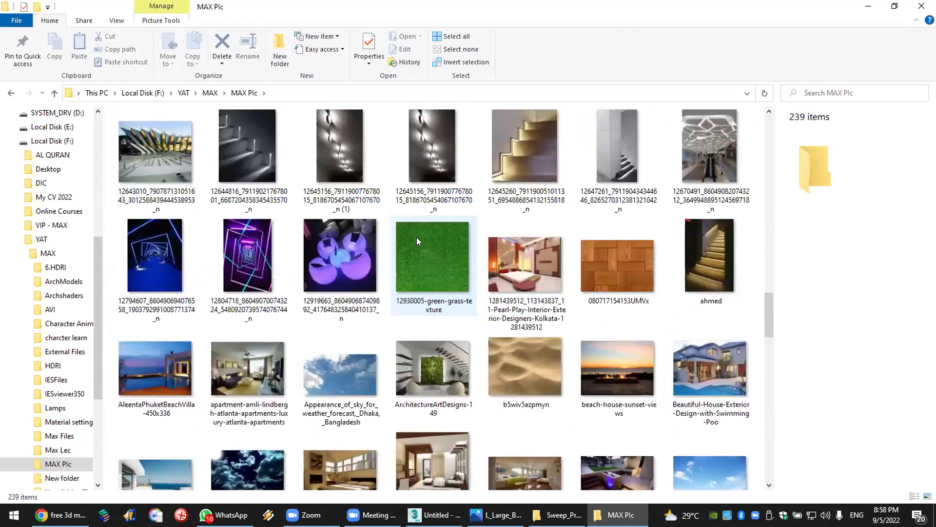
scroll(417, 237, "up", 10)
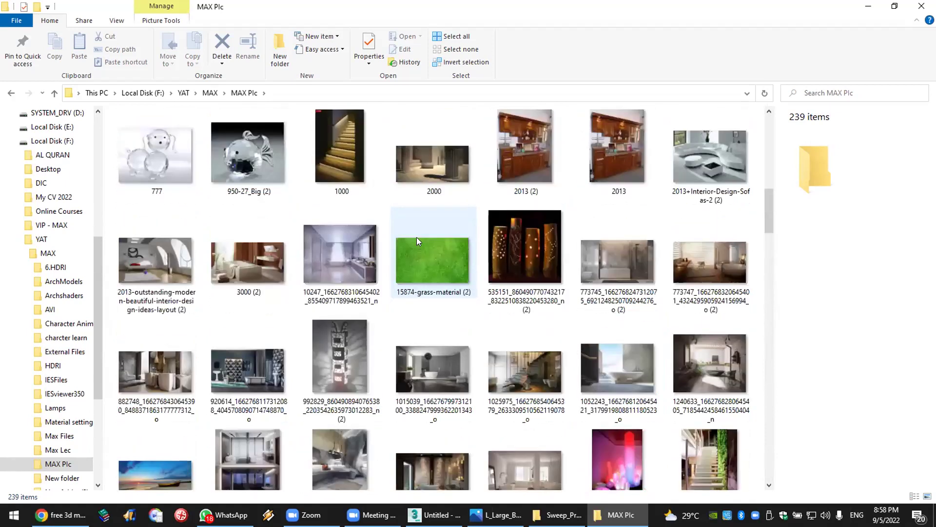
scroll(416, 237, "up", 5)
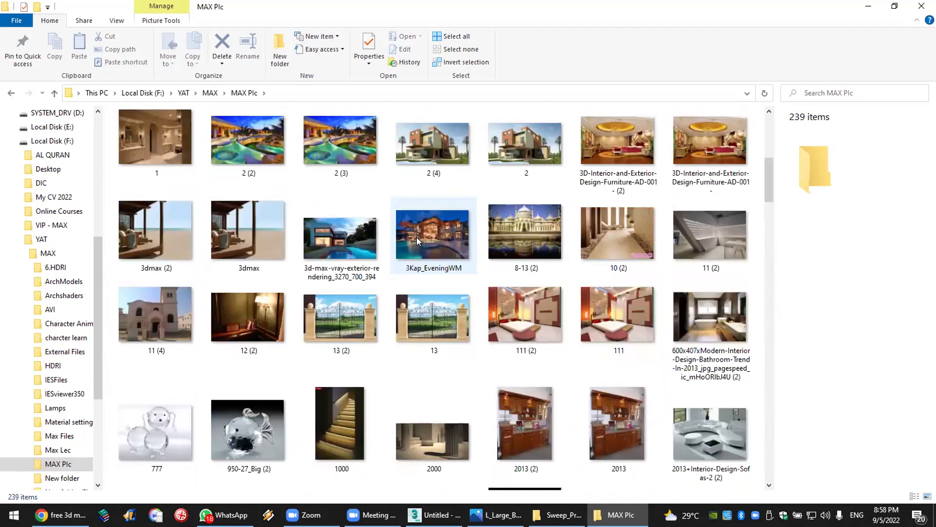
scroll(417, 237, "up", 5)
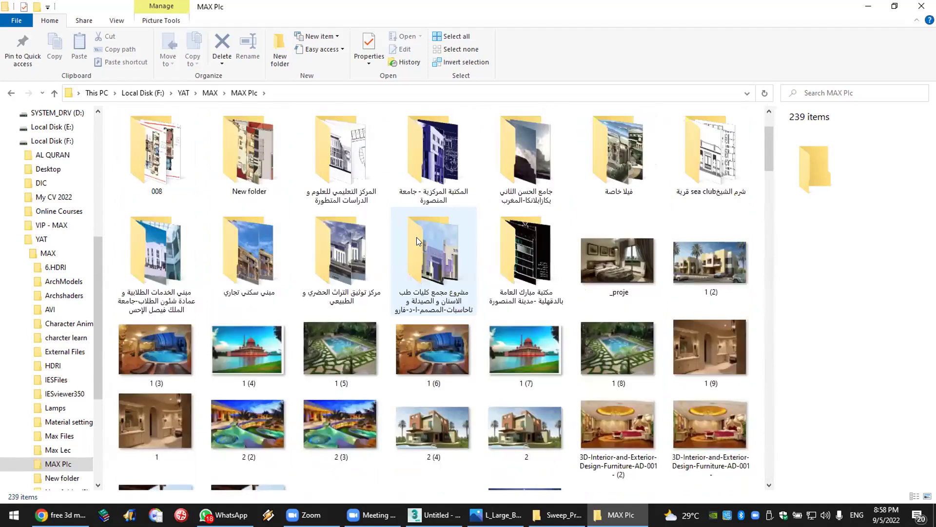
scroll(417, 237, "down", 15)
scroll(417, 248, "down", 10)
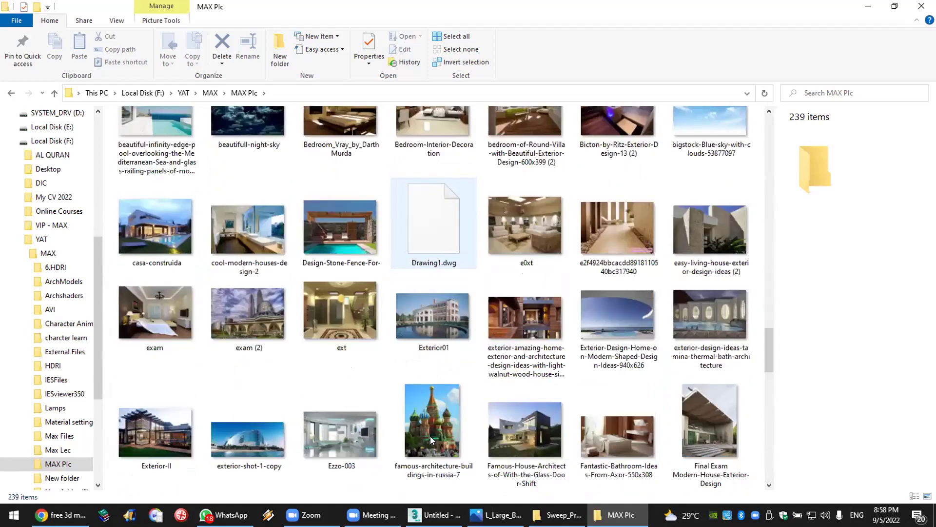
Step: Switch back to 3ds Max and delete all objects in the scene
left_click(430, 436)
key("alt+Tab")
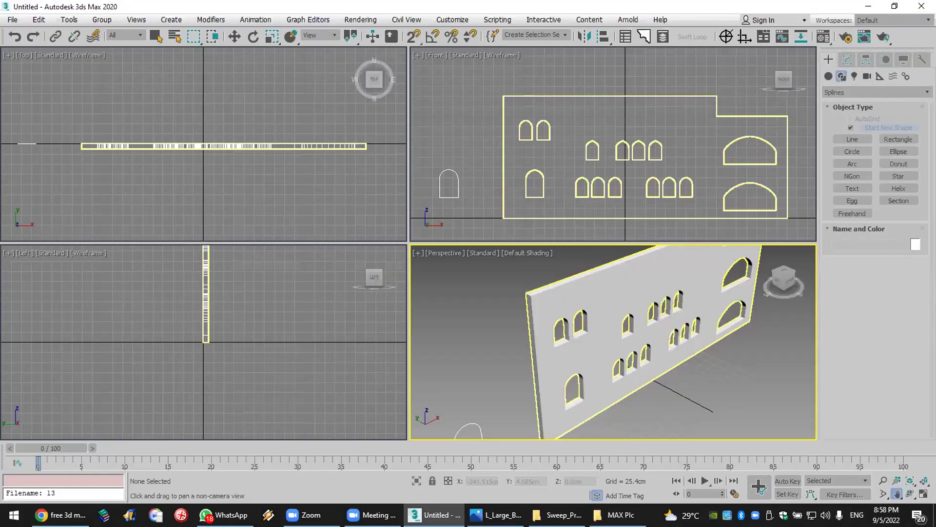
right_click(462, 103)
key("ctrl+a")
key("Delete")
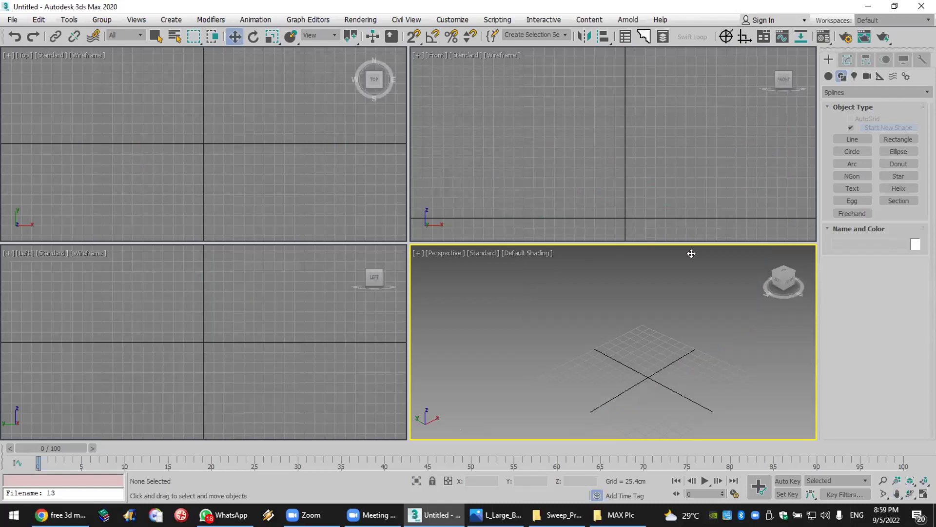
Step: Draw a rectangle about 624 by 297 cm in the front view and place five circles of different sizes over it
left_click(903, 139)
left_click_drag(511, 99, 761, 217)
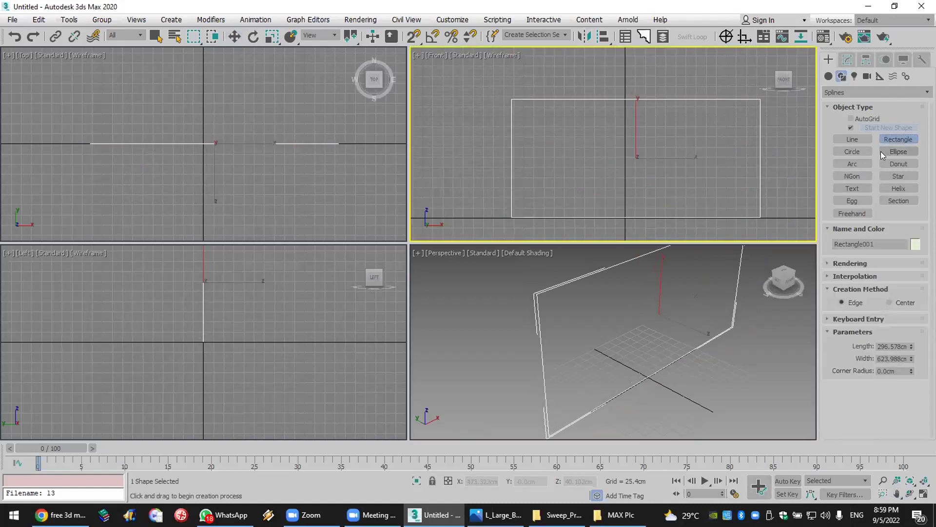
left_click(861, 151)
left_click_drag(550, 128, 562, 130)
left_click_drag(579, 183, 583, 181)
left_click_drag(631, 106, 664, 121)
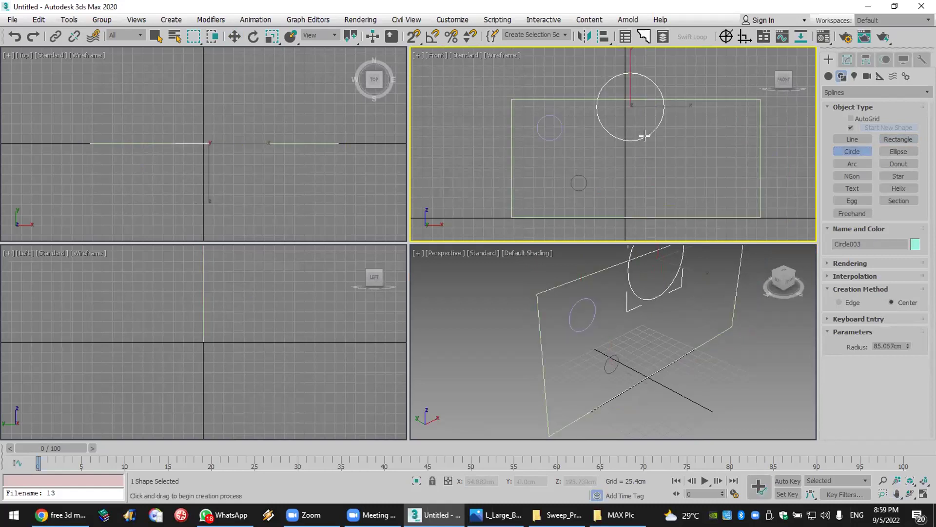
left_click_drag(677, 166, 698, 167)
left_click_drag(716, 140, 727, 142)
key("w")
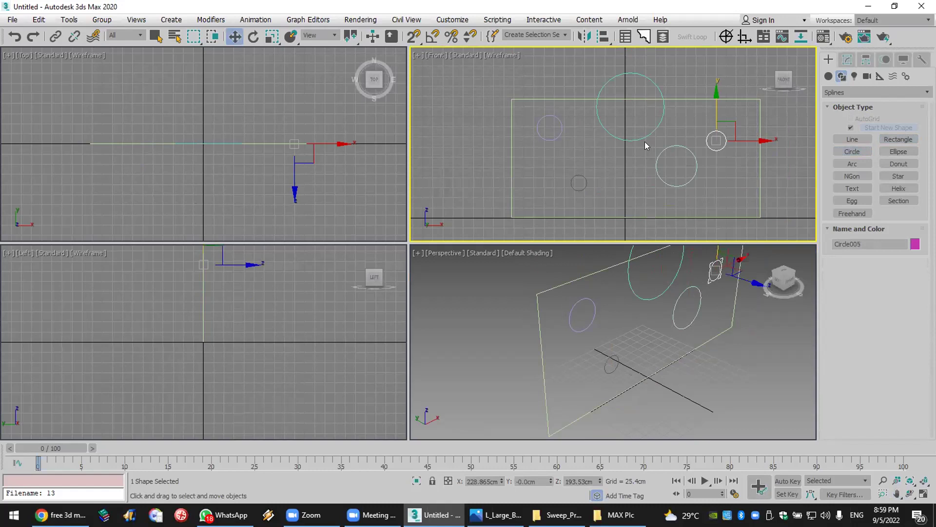
Step: Delete the large circle crossing the rectangle's upper edge and draw two smaller circles near the rectangle's middle
left_click(638, 138)
key("Delete")
left_click(844, 151)
left_click_drag(621, 125, 628, 125)
left_click_drag(627, 177, 640, 177)
key("w")
Step: Apply an Edit Spline modifier to the rectangle
left_click(680, 215)
left_click(848, 60)
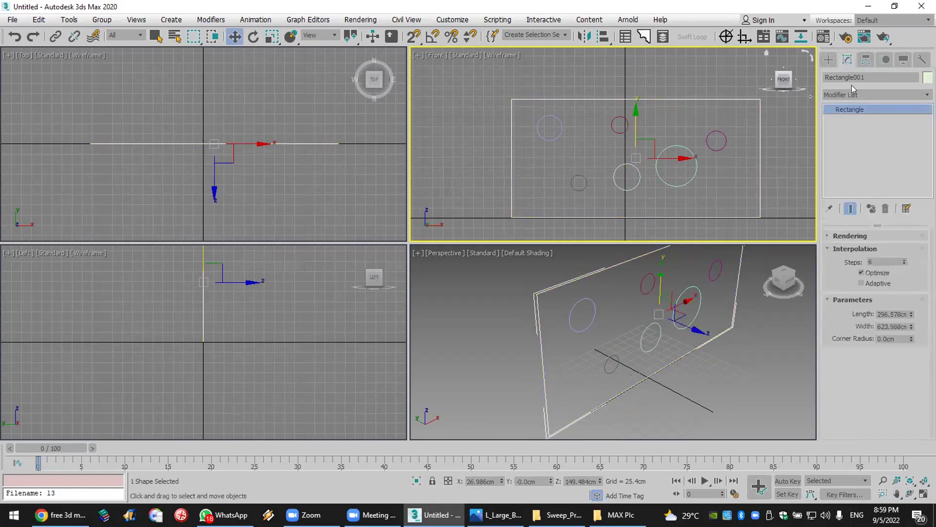
left_click(848, 96)
scroll(851, 98, "down", 1)
key("e")
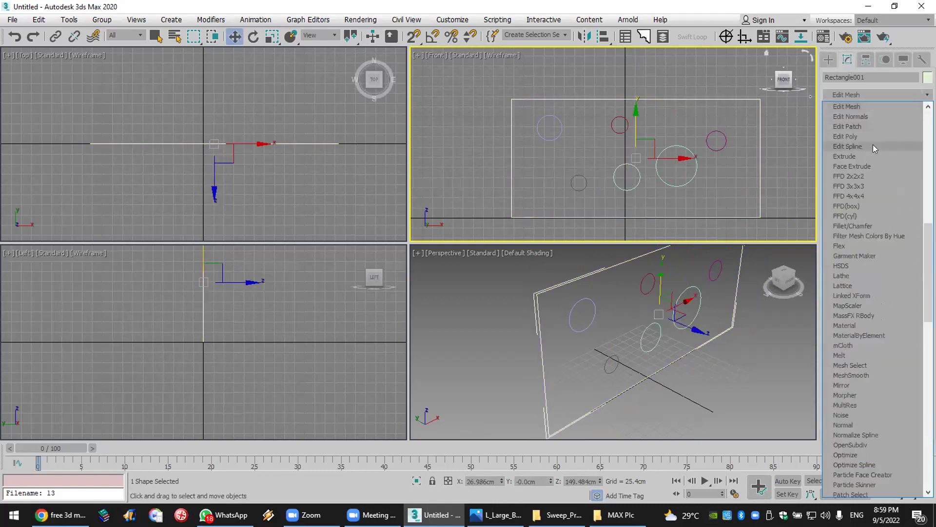
left_click(874, 145)
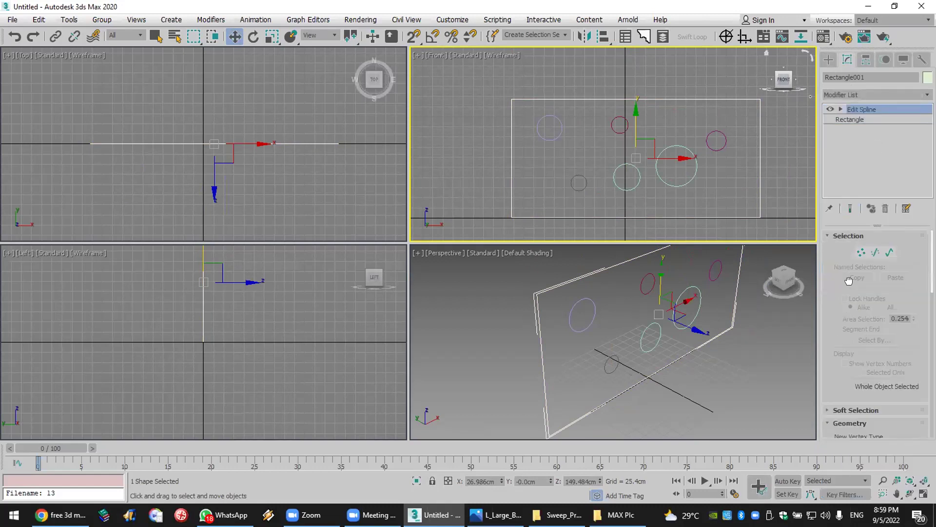
Step: Attach all six circles to the rectangle at once with Attach Multiple
left_click(851, 361)
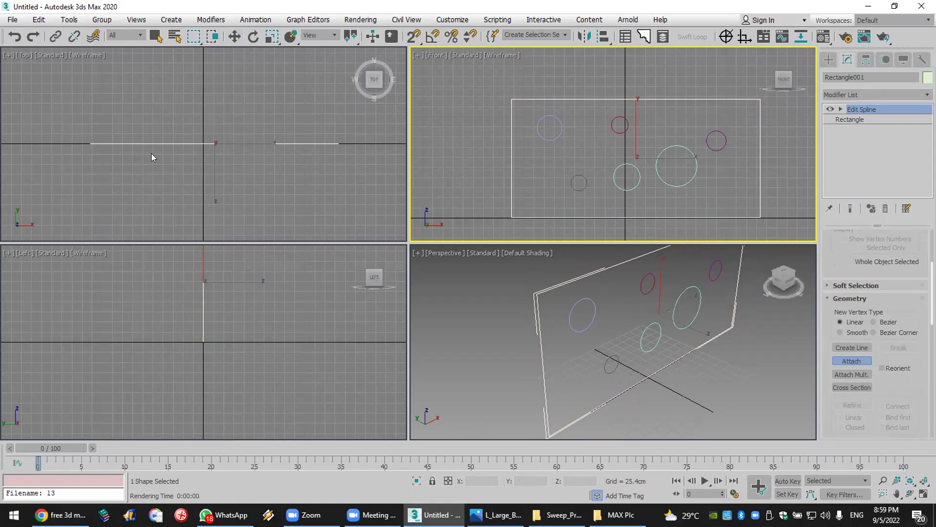
left_click(845, 375)
left_click(210, 81)
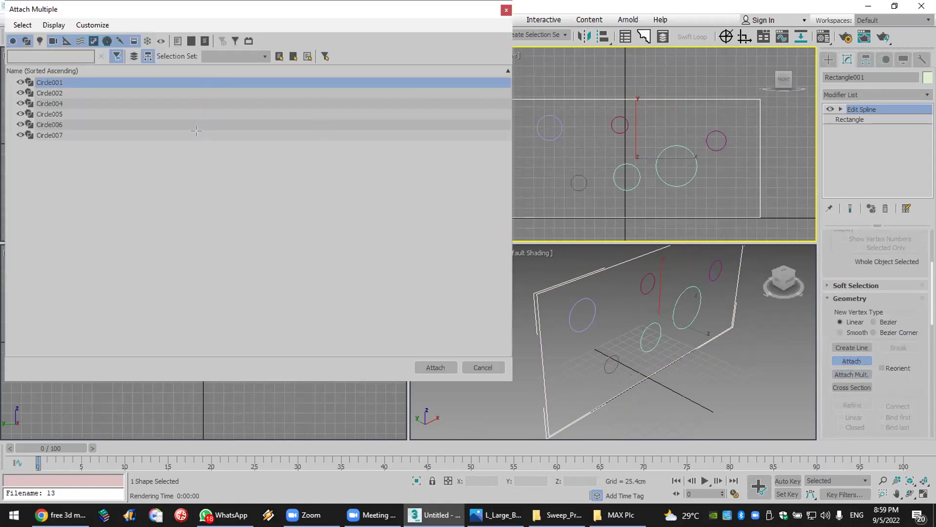
key("ctrl+a")
left_click(436, 368)
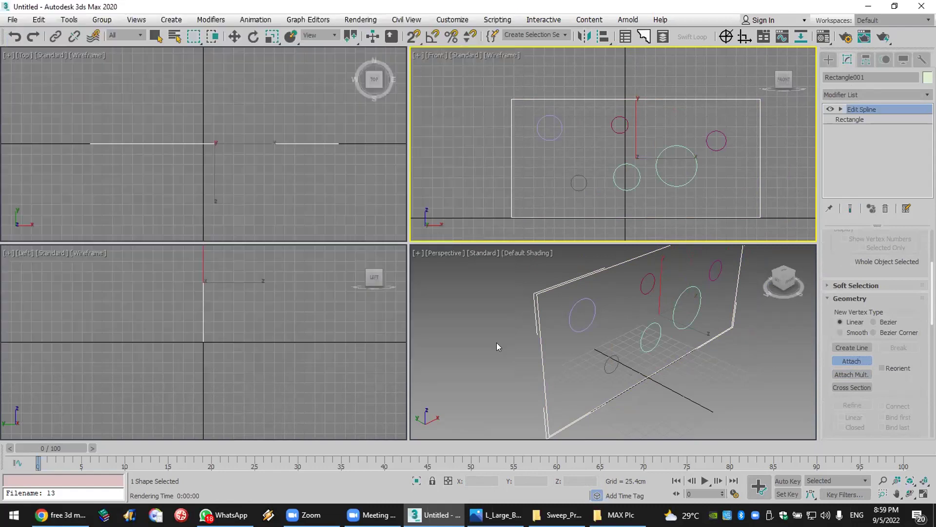
Step: Extrude the rectangle with its circular openings by -100.33 cm
left_click(879, 95)
key("e")
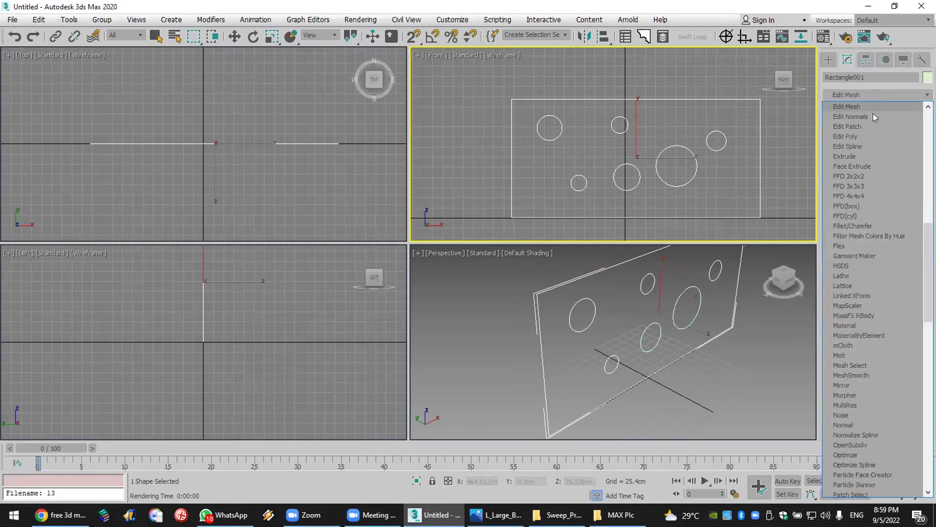
left_click(861, 159)
key("w")
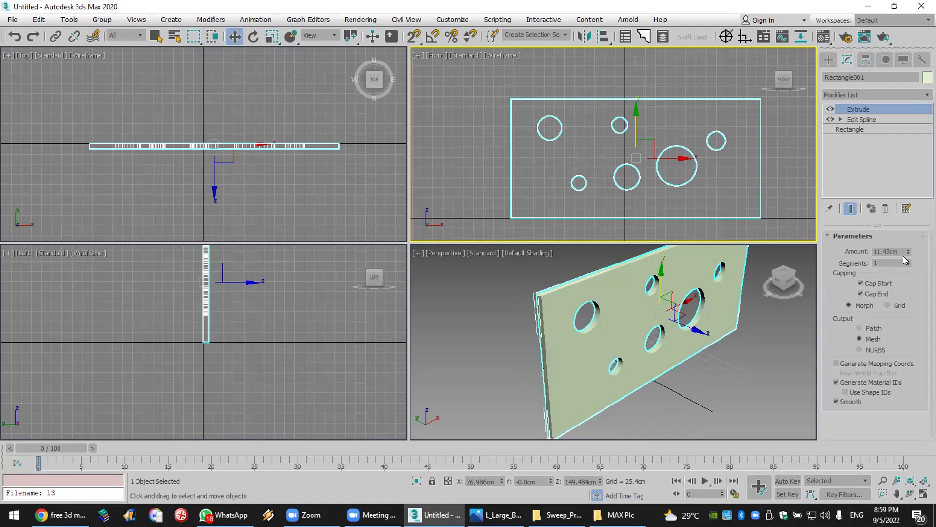
left_click_drag(907, 249, 3, 414)
scroll(669, 298, "up", 2)
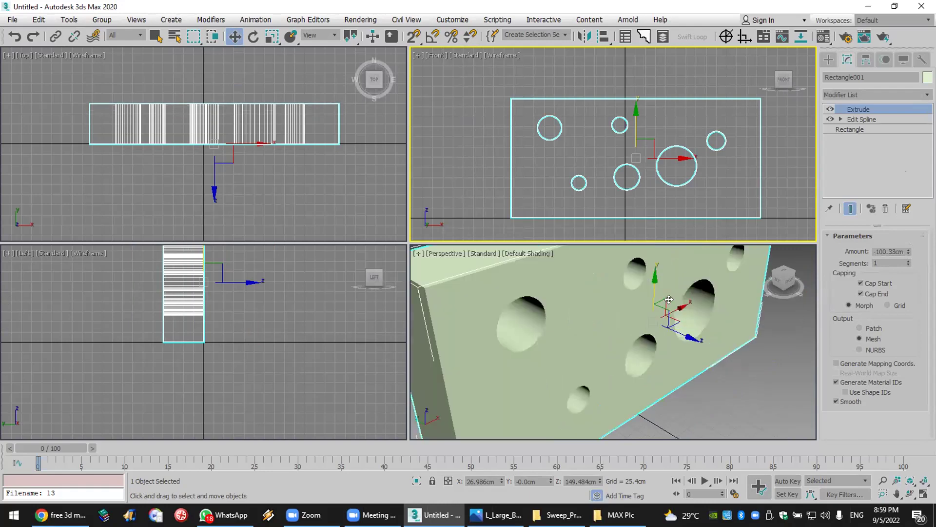
scroll(626, 308, "down", 4)
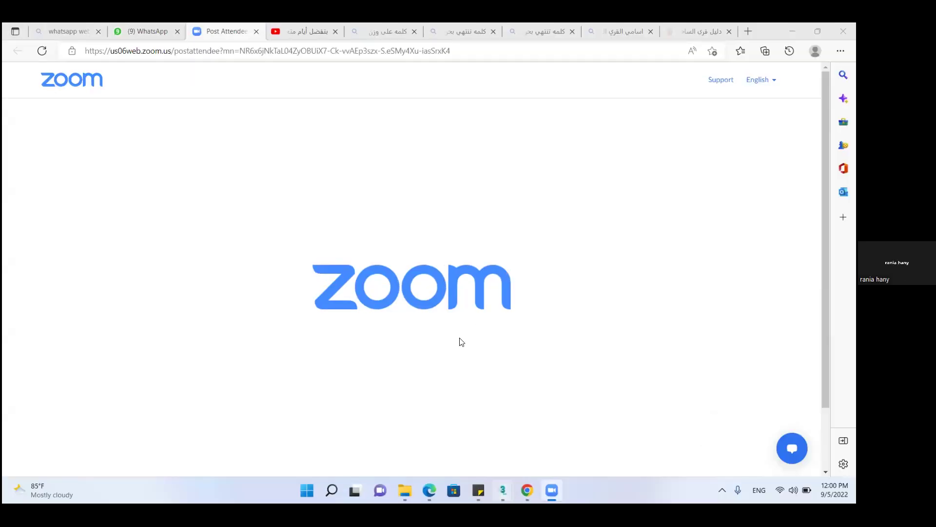
Step: Switch from the browser to the House1.max scene in 3ds Max and examine the red house's porch balustrade up close
key("alt+Tab")
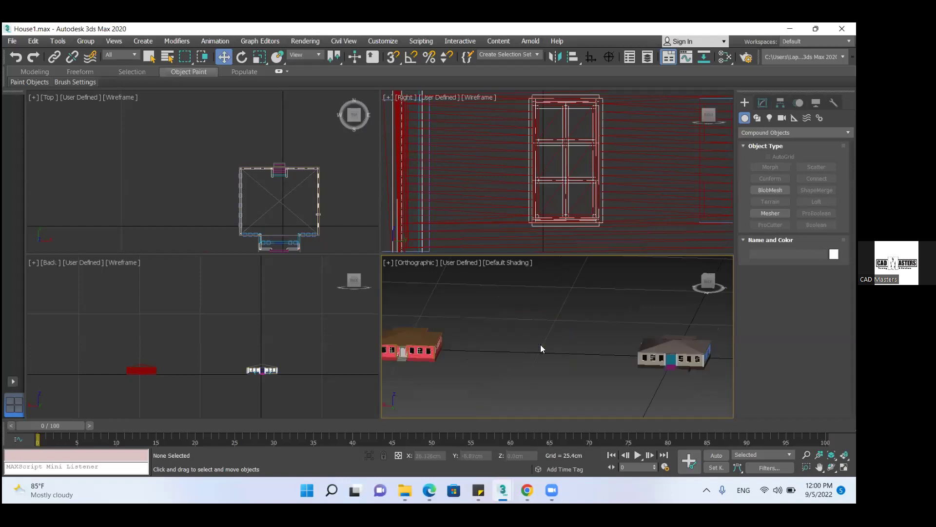
middle_click_drag(568, 367, 589, 362, "alt")
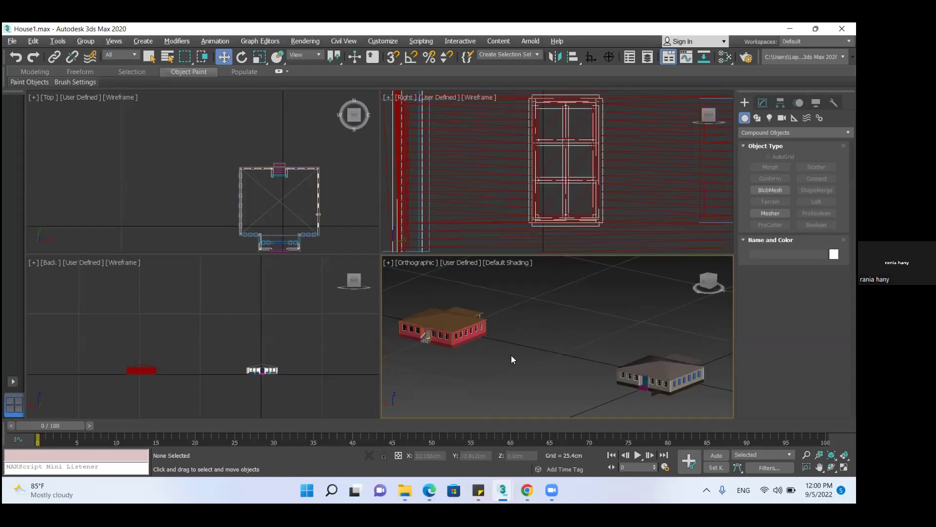
middle_click_drag(511, 355, 472, 365, "alt")
scroll(494, 318, "up", 8)
middle_click_drag(529, 354, 580, 332, "alt")
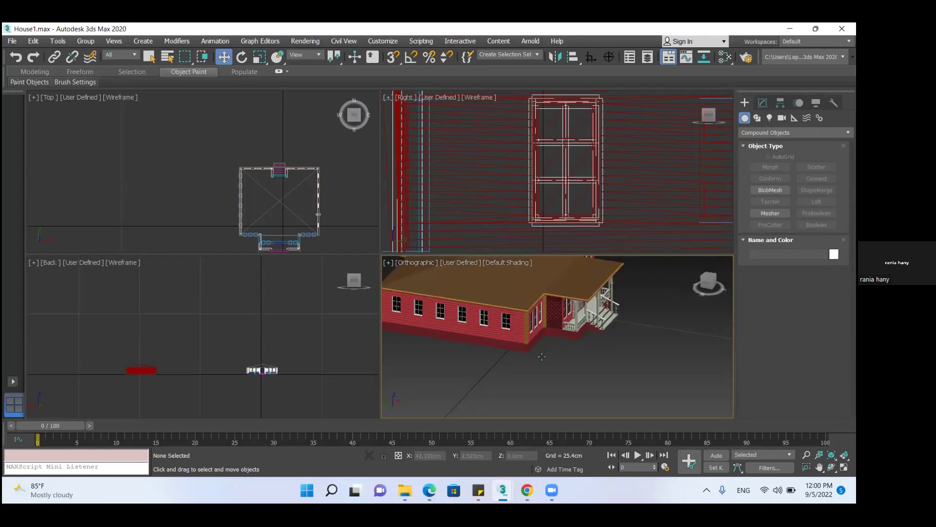
scroll(547, 342, "up", 5)
scroll(566, 356, "up", 6)
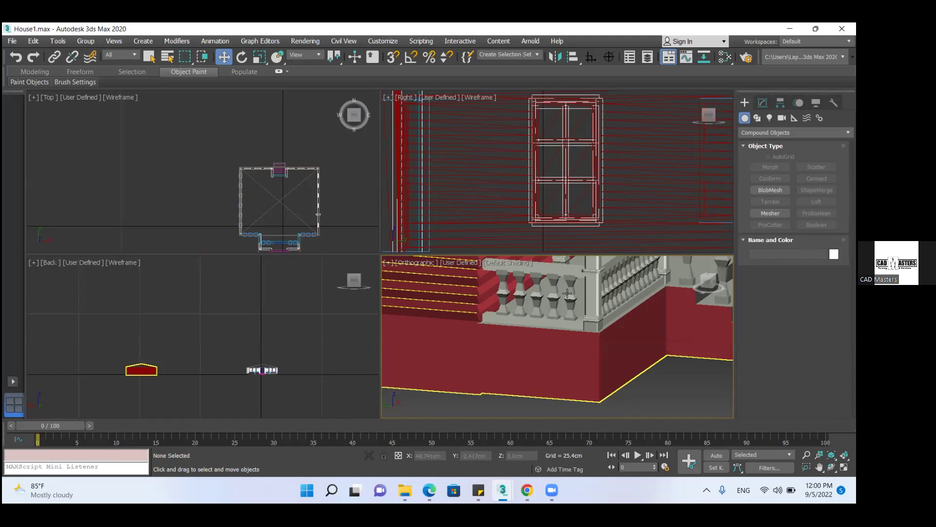
middle_click_drag(567, 294, 567, 333, "alt")
scroll(578, 337, "up", 3)
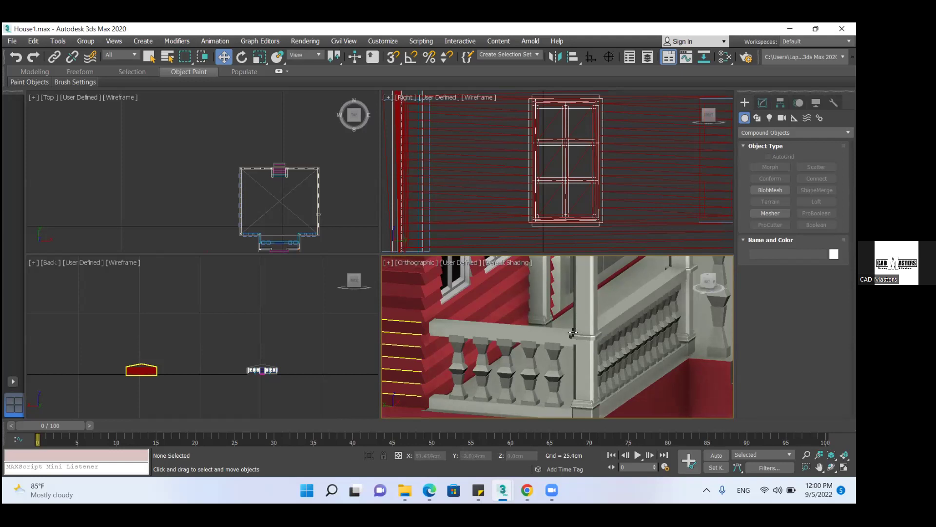
scroll(574, 353, "down", 2)
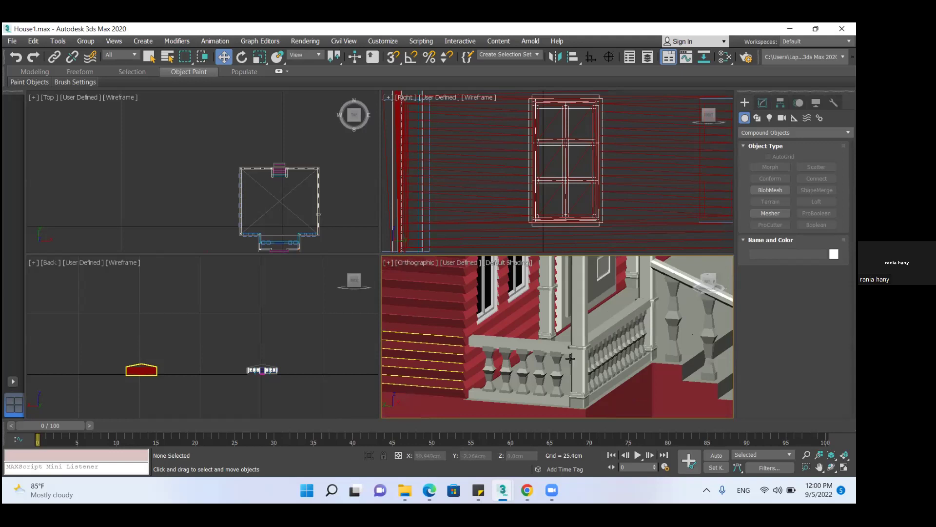
scroll(561, 360, "down", 3)
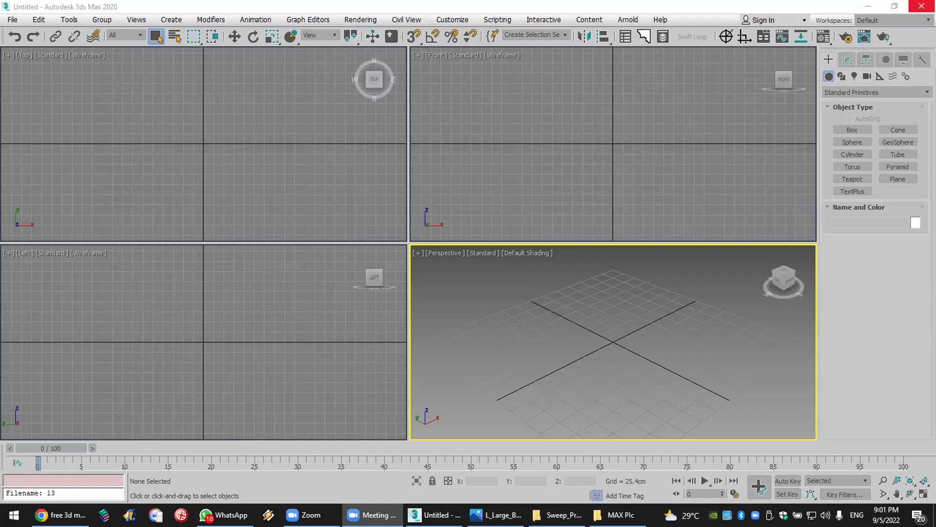
Step: Create a free Hose extended primitive about 129 cm tall in the perspective view and set its segments to 18
left_click(839, 91)
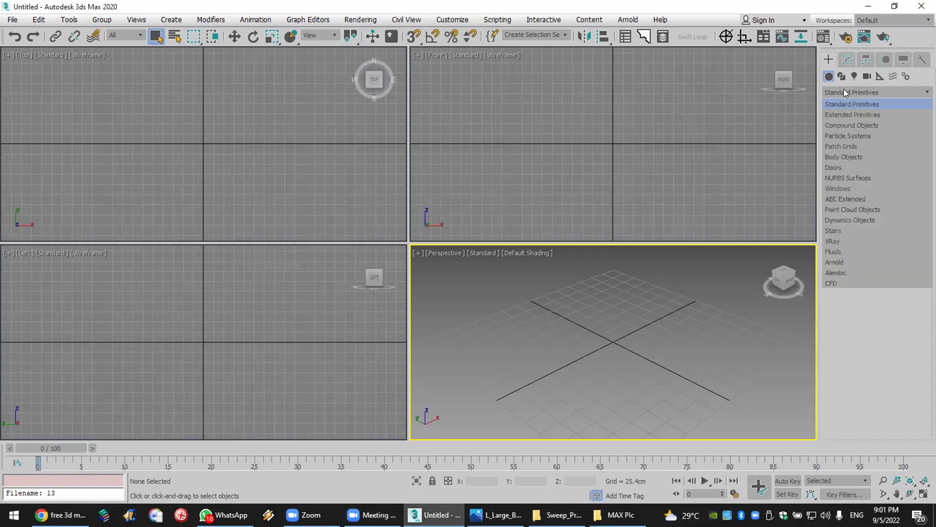
left_click(847, 117)
left_click(902, 189)
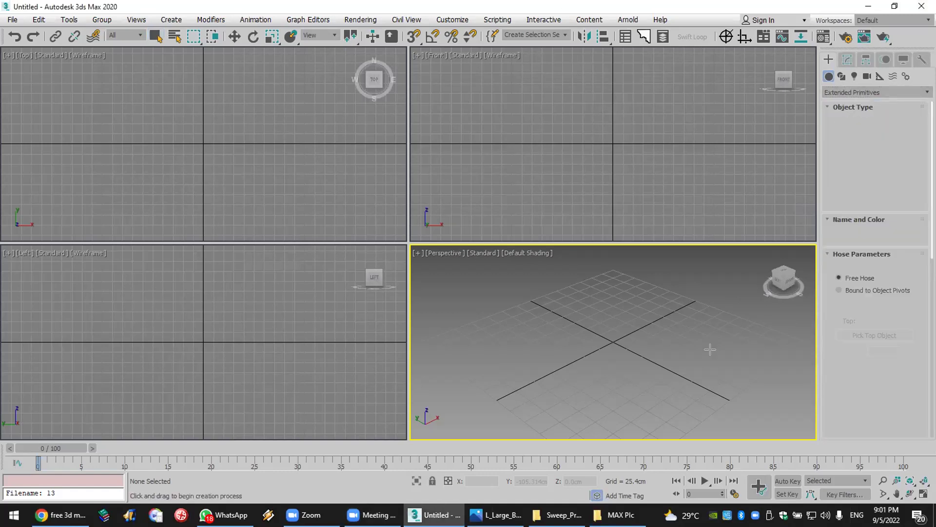
left_click_drag(606, 361, 617, 364)
left_click(627, 257)
left_click_drag(835, 356, 853, 203)
left_click_drag(904, 293, 894, 333)
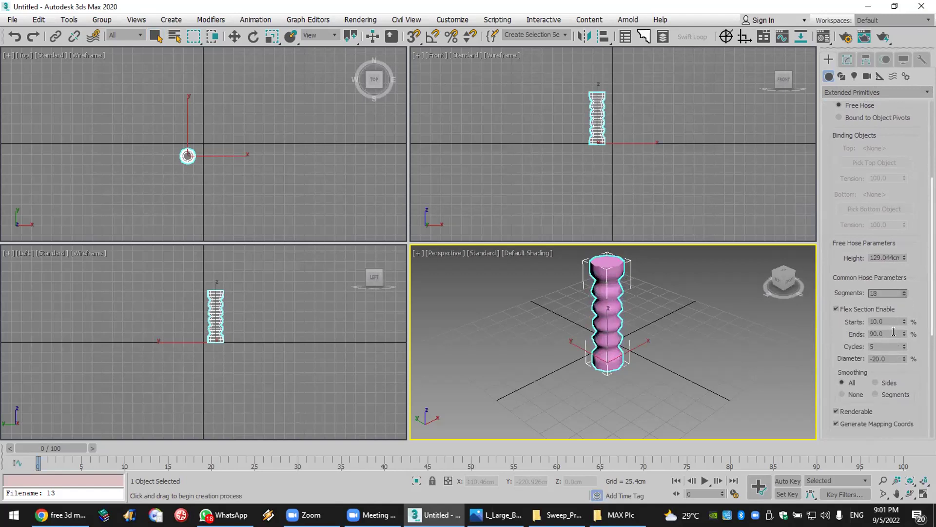
Step: Set the hose's smoothing to None, its flex cycles to 3 and its flex diameter to -30%
left_click(856, 395)
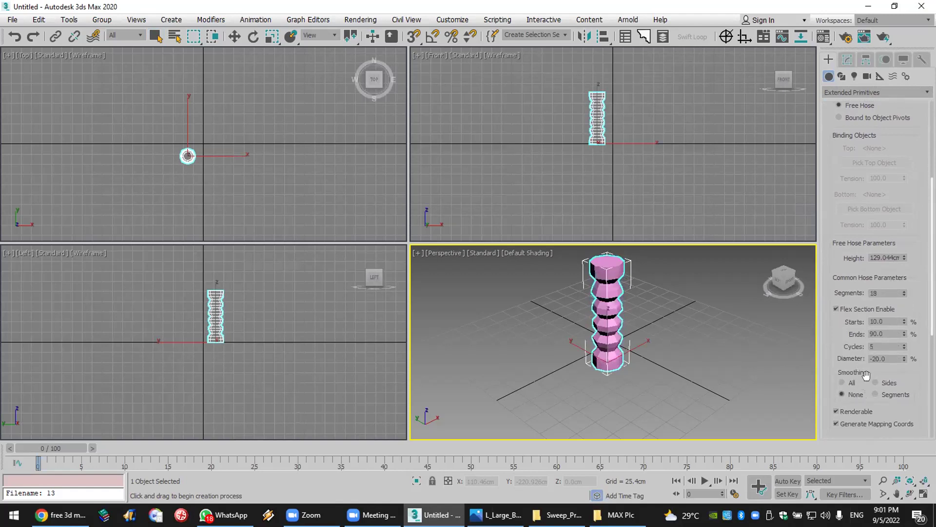
left_click(902, 347)
left_click(902, 346)
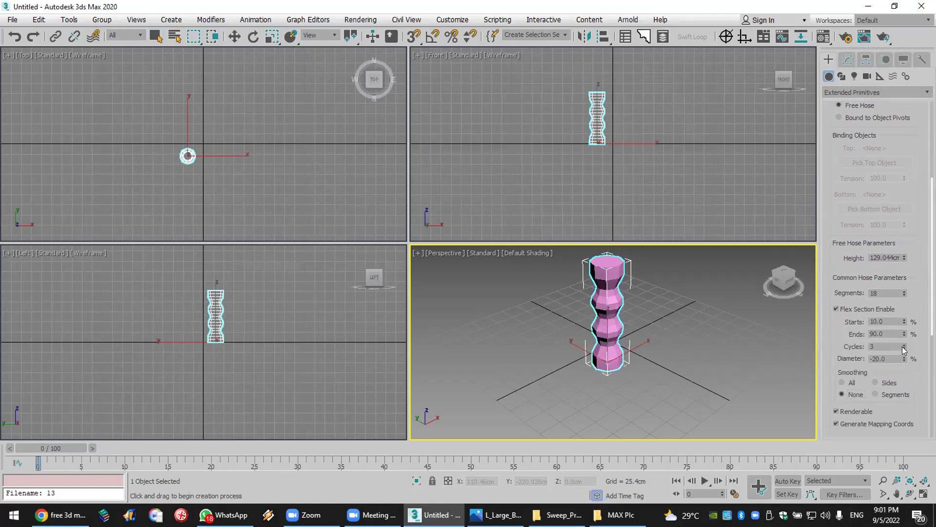
mouse_move(903, 359)
left_mouse_down()
mouse_move(904, 343)
mouse_move(904, 365)
left_mouse_up()
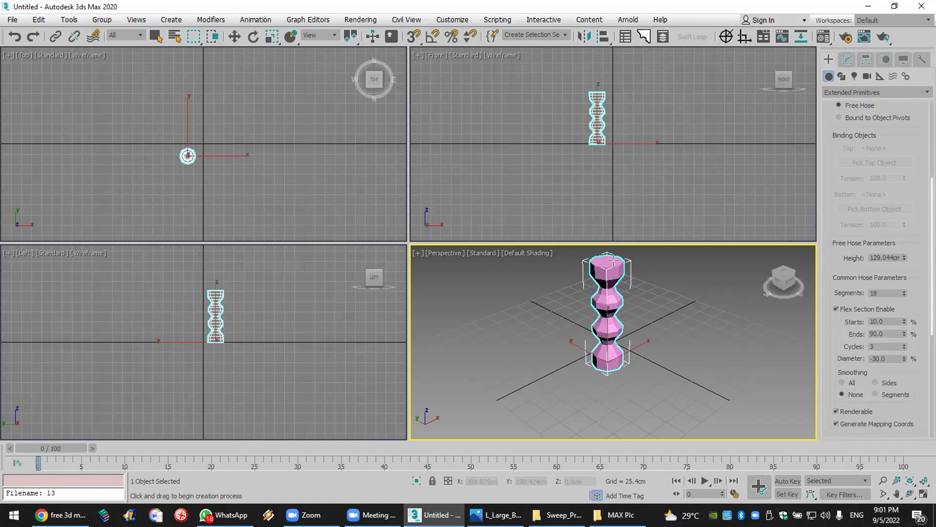
scroll(615, 261, "up", 2)
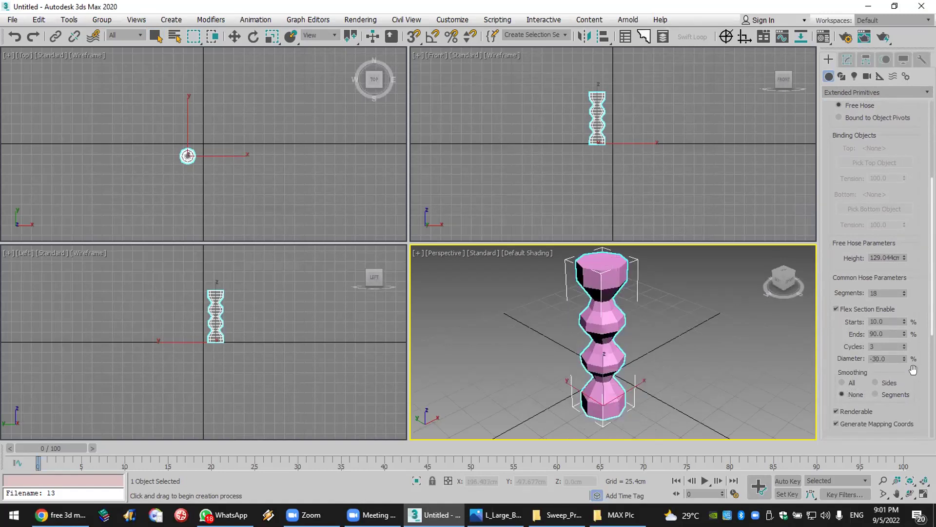
Step: Delete the hose from the scene
key("Delete")
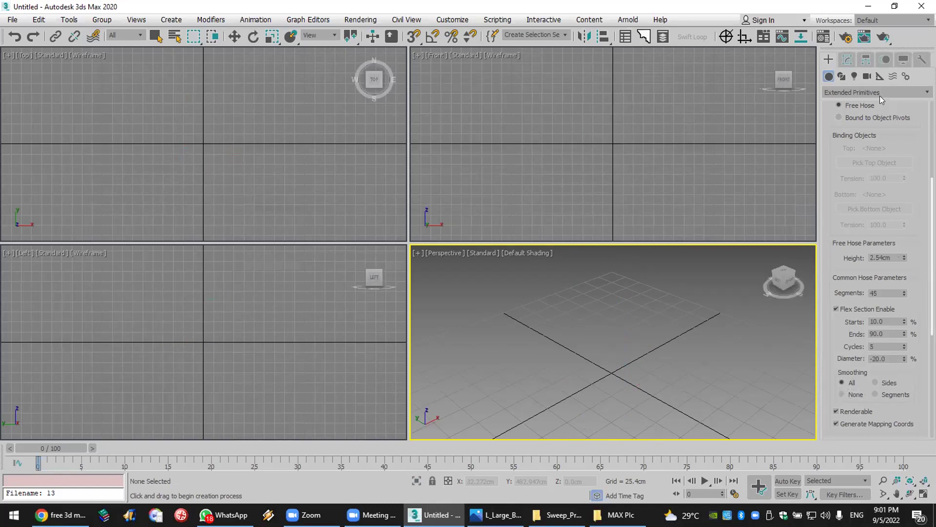
scroll(908, 219, "up", 3)
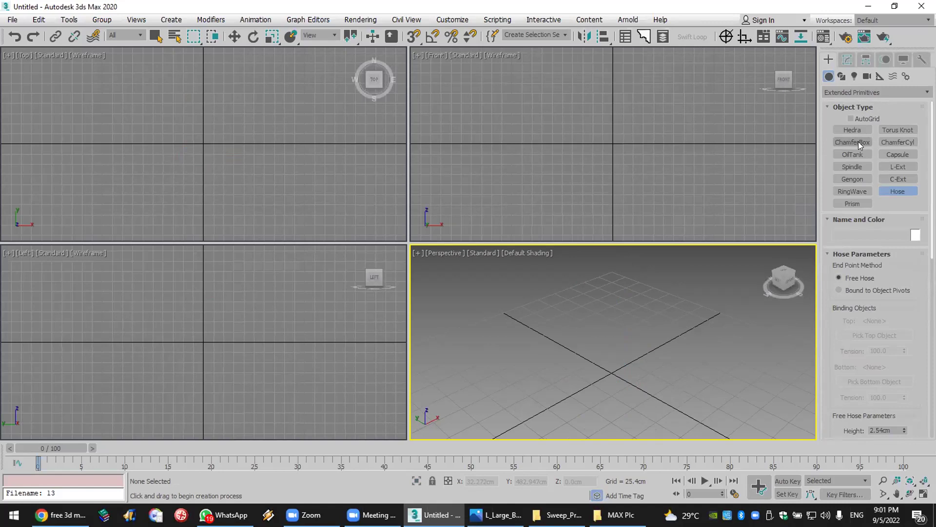
Step: Create a standard cylinder about 24 cm in radius and 226 cm high at the centre of the perspective grid
left_click(848, 95)
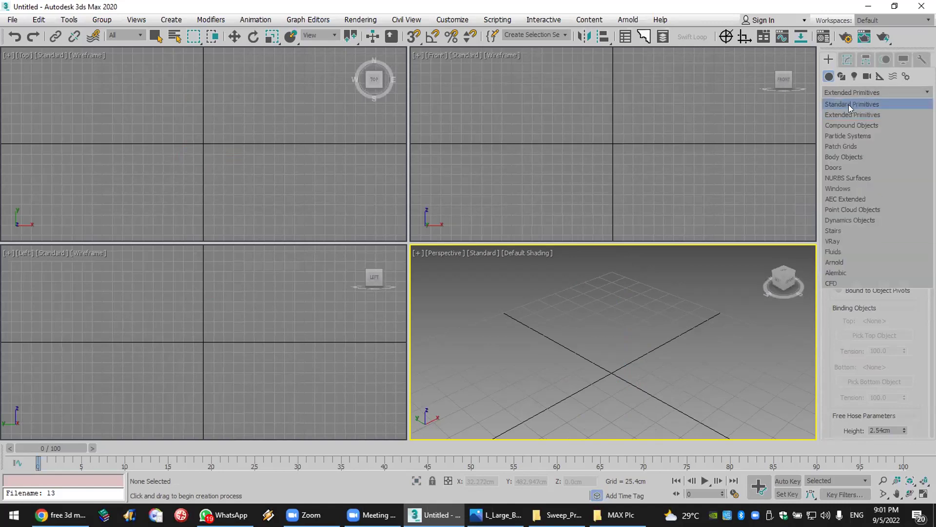
left_click(849, 104)
left_click(855, 153)
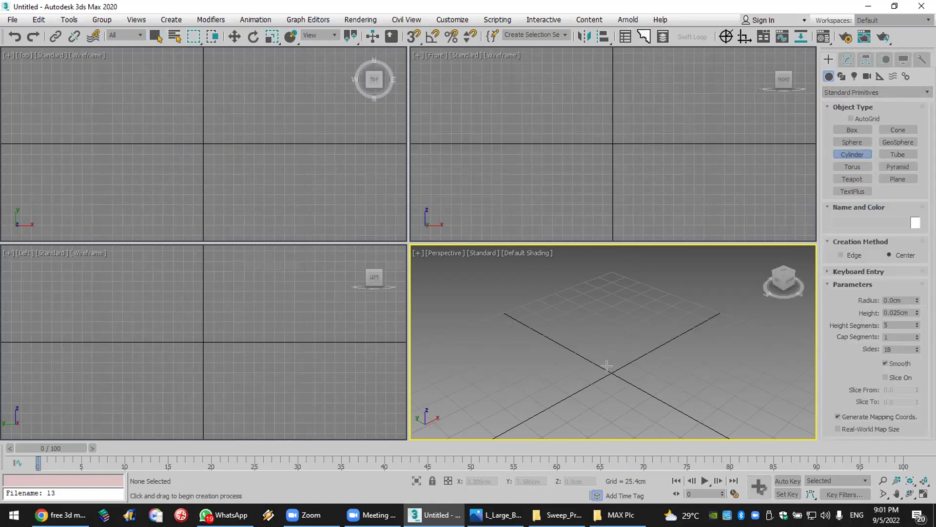
left_click_drag(615, 373, 634, 374)
left_click(616, 143)
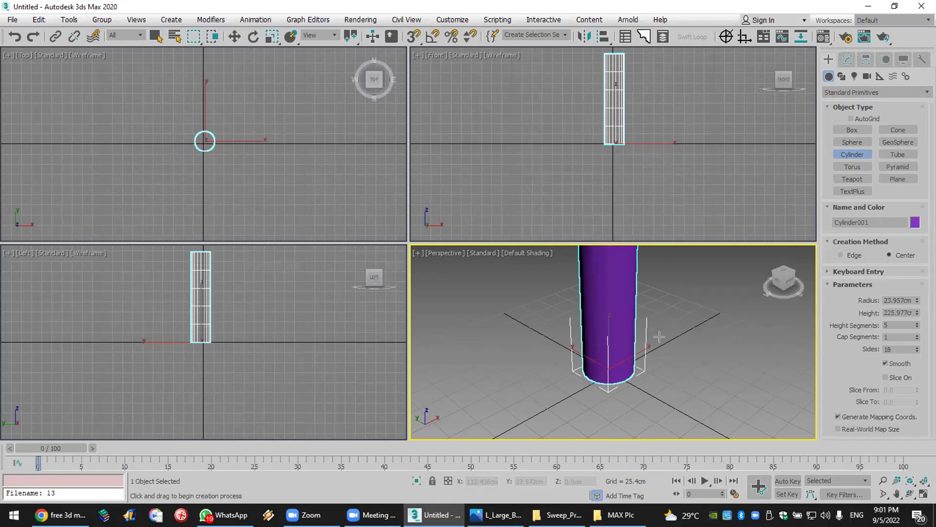
scroll(622, 342, "down", 2)
scroll(622, 341, "up", 1)
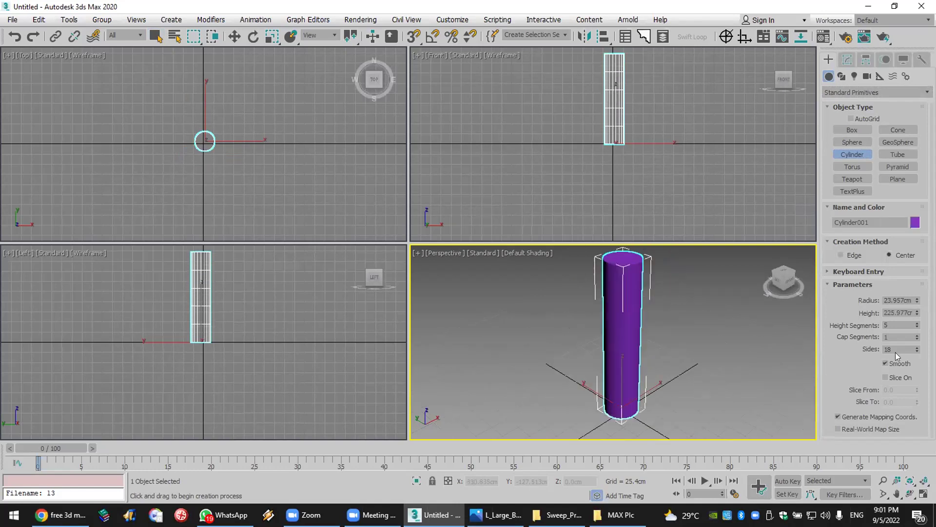
Step: Set the cylinder's sides to 8 and turn off its smoothing to make a faceted octagonal column
left_click_drag(897, 348, 850, 347)
type("8")
key("Return")
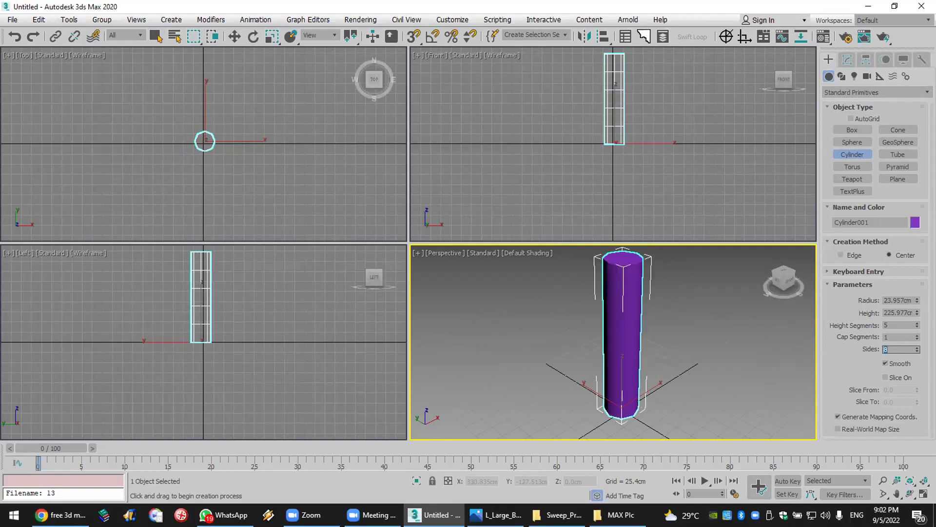
left_click(900, 362)
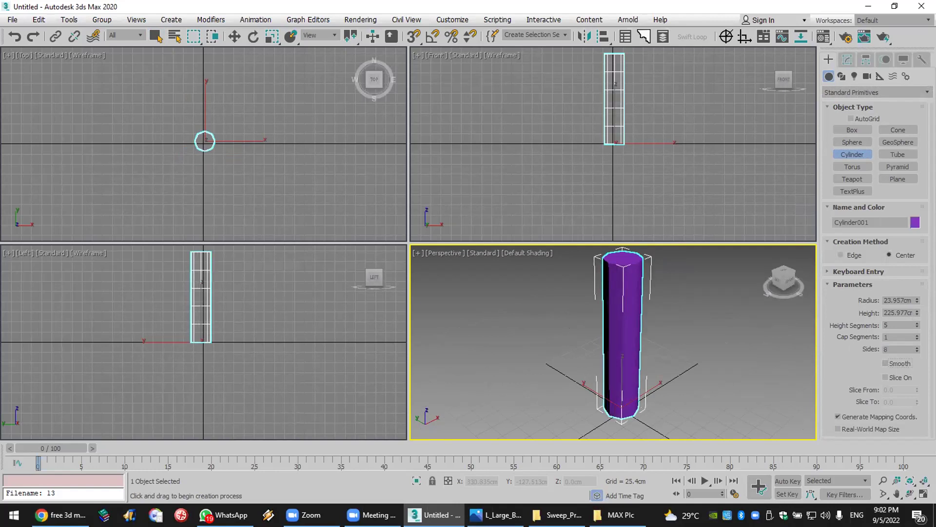
Step: Set the octagonal column's height segments to 39 and apply an Edit Mesh modifier at vertex level
left_click_drag(917, 325, 916, 298)
left_click(848, 59)
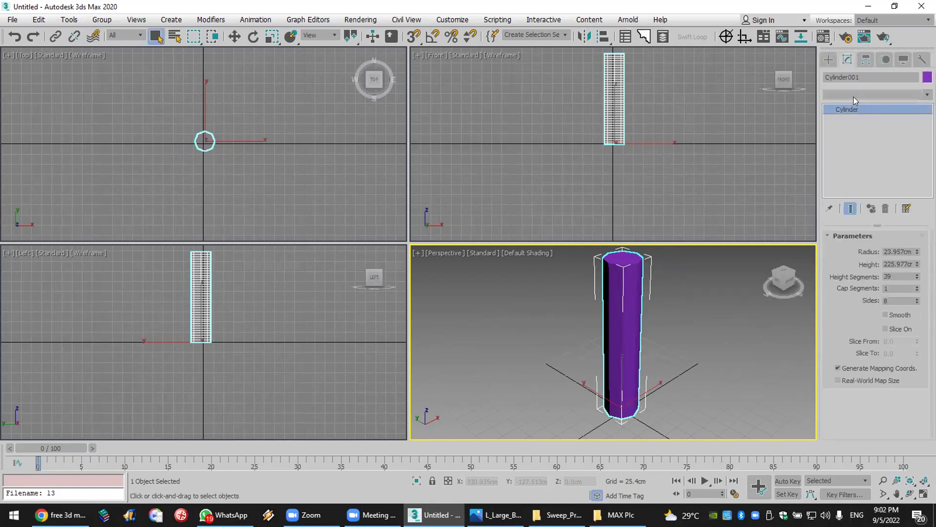
left_click(854, 96)
key("e")
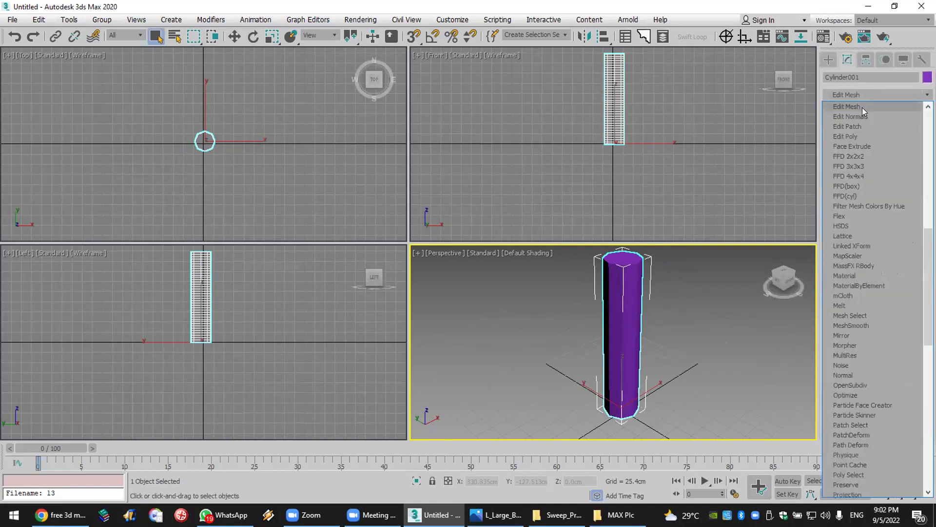
left_click(862, 107)
left_click(840, 108)
left_click(862, 119)
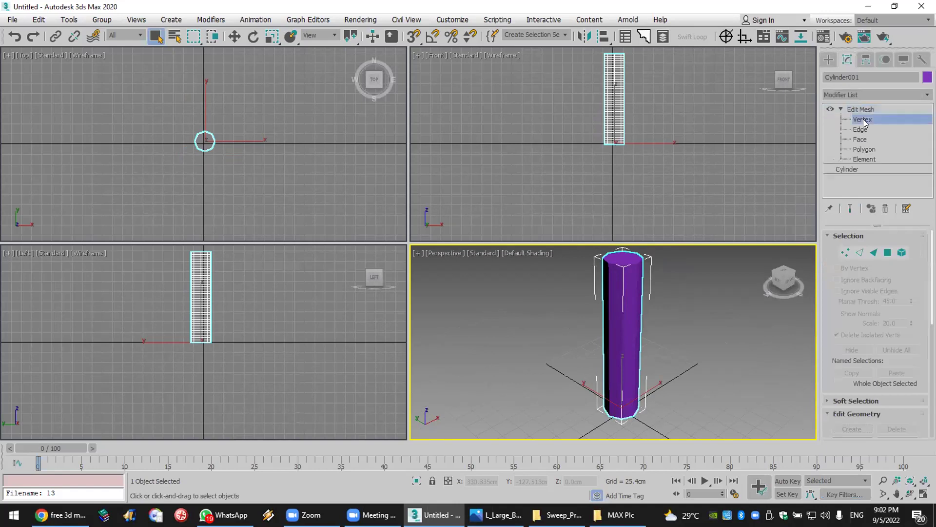
Step: Uniformly scale inward a band of vertices in the column's upper half to about 84%, and narrow another band near its base
left_click_drag(660, 77, 585, 104)
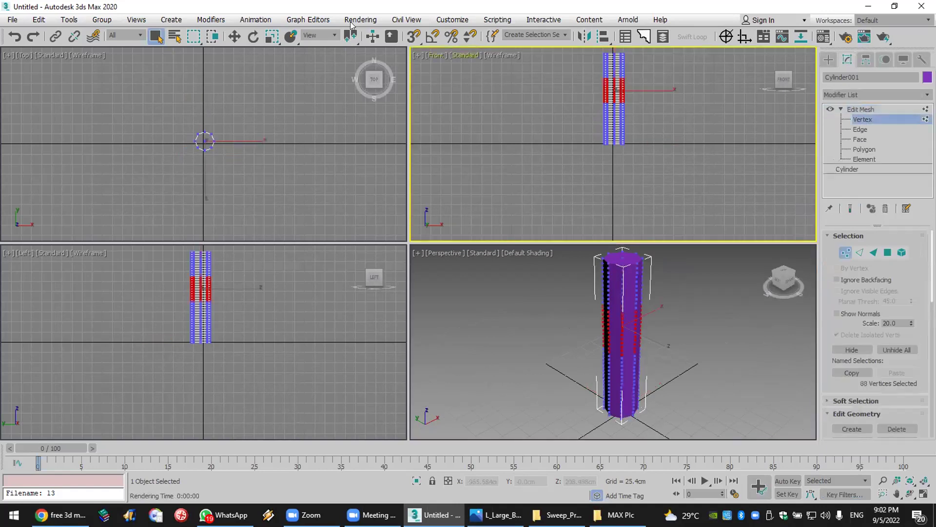
left_click(276, 35)
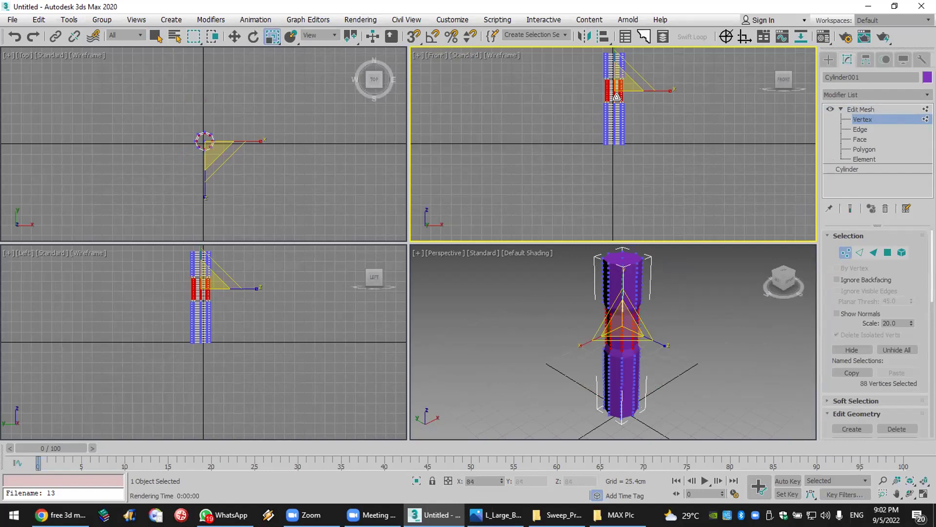
left_click(640, 115)
left_click_drag(637, 114, 594, 139)
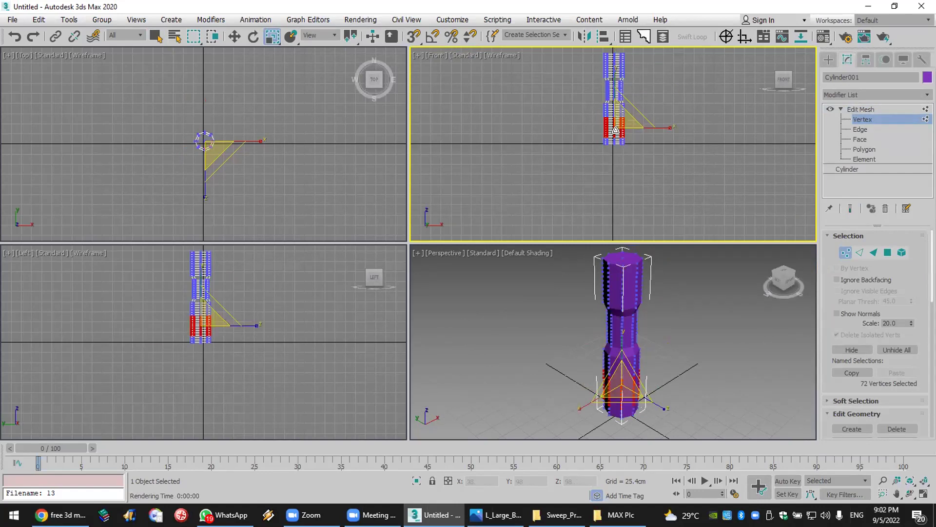
Step: Scale further overlapping vertex bands along the upper and lower column to form a turned baluster outline, and finish vertex editing
left_click(660, 86)
left_click_drag(659, 77, 569, 108)
left_click_drag(616, 87, 616, 100)
left_click(666, 62)
left_click_drag(666, 62, 580, 96)
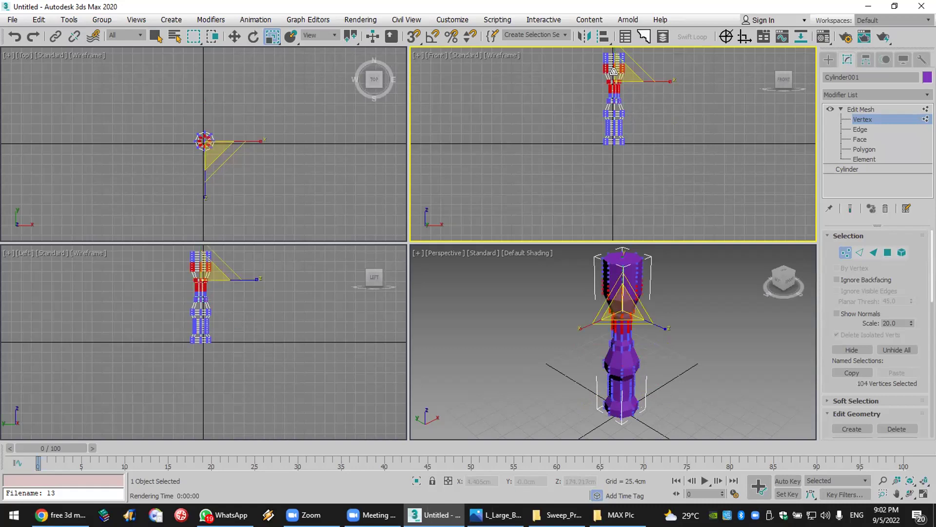
left_click(631, 128)
left_click_drag(627, 117, 576, 140)
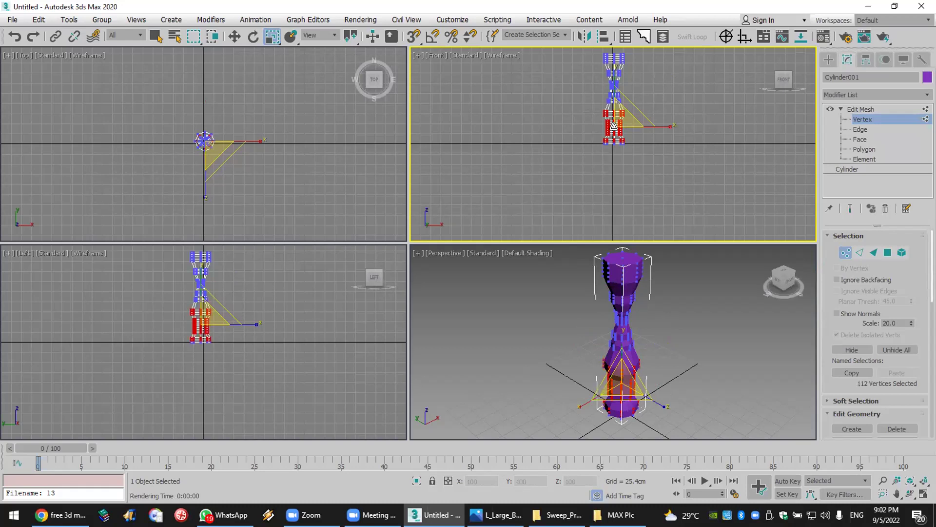
left_click(642, 155)
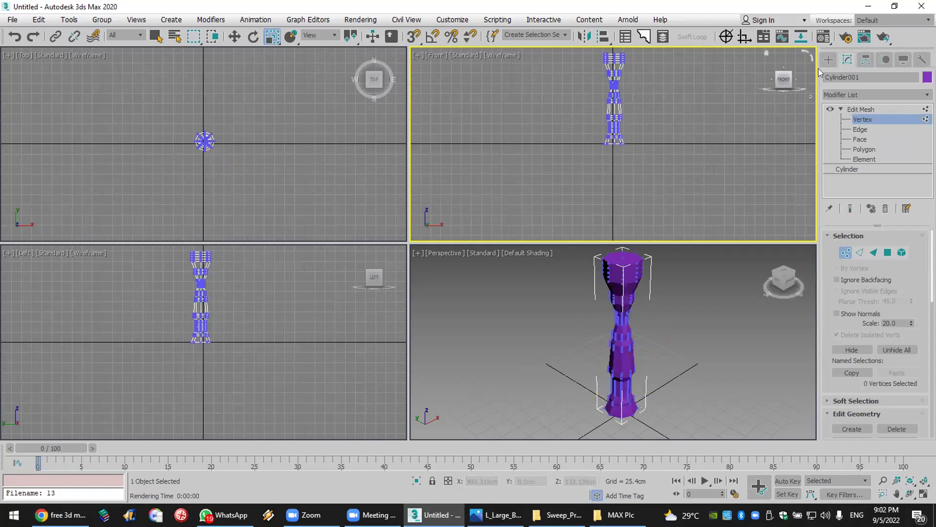
left_click(829, 59)
left_click(709, 129)
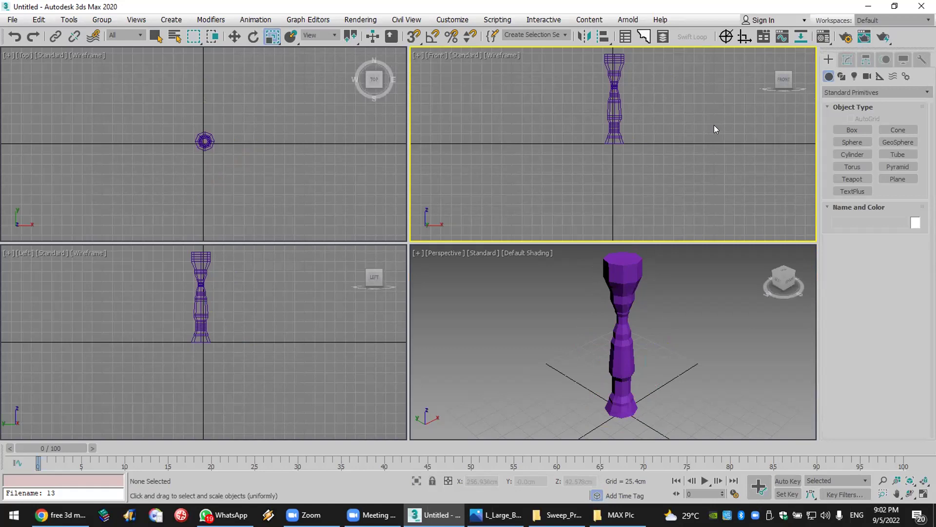
Step: Delete the sculpted column from the scene
left_click(609, 92)
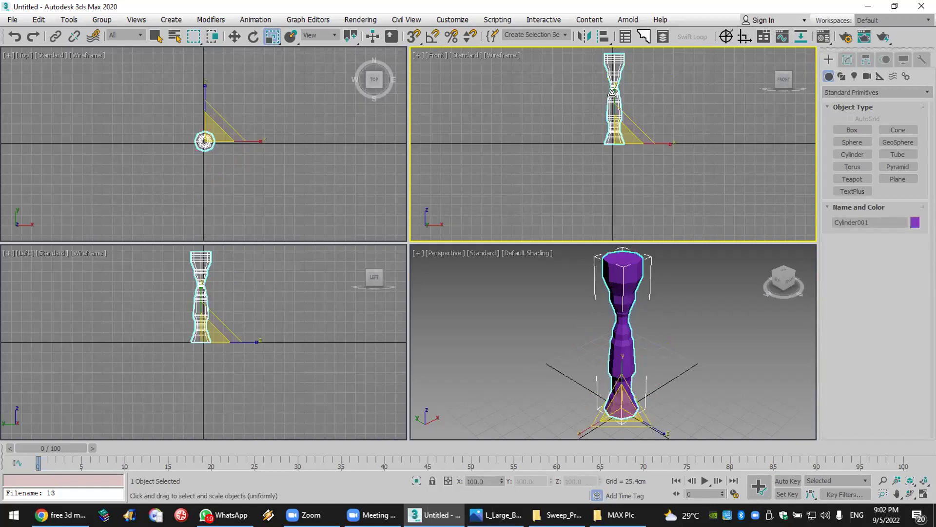
key("Delete")
left_click(910, 480)
Step: Turn on 2D snapping and check the active snap types in the grid and snap settings
left_click_drag(408, 40, 407, 38)
right_click(408, 38)
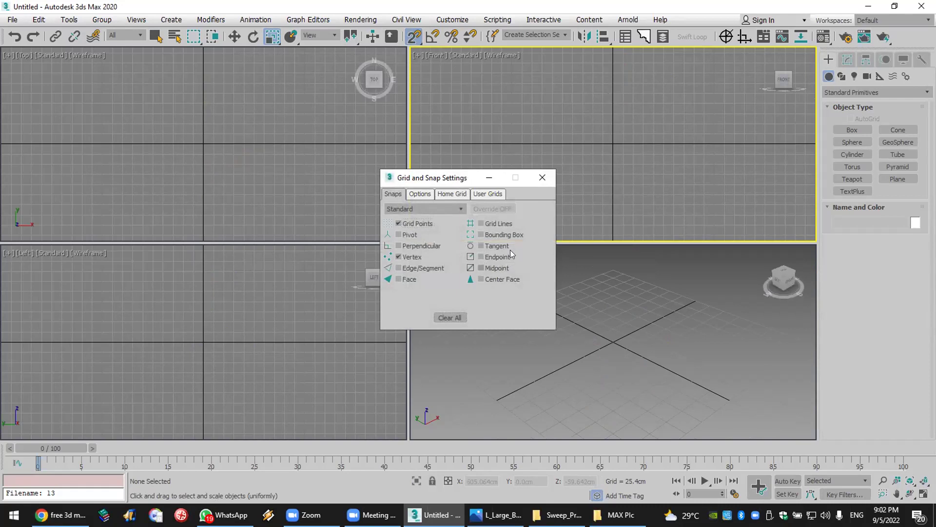
left_click(542, 177)
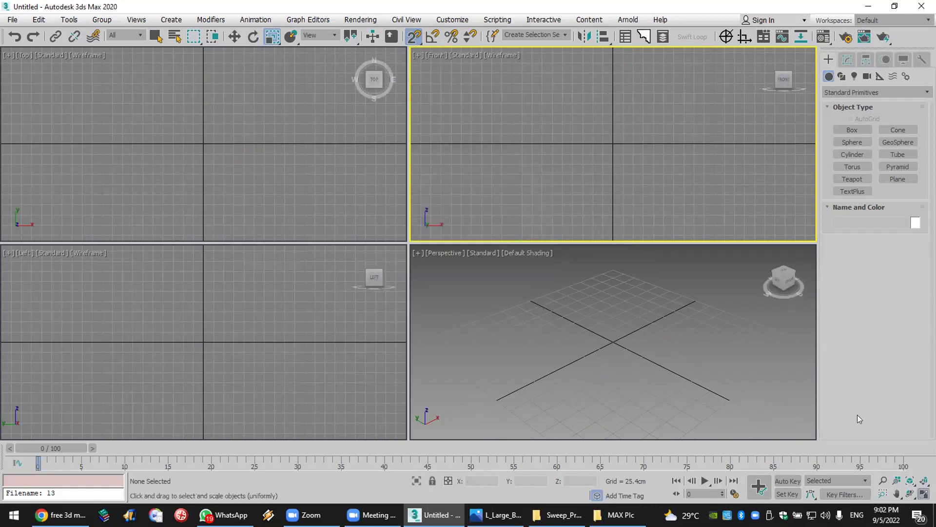
Step: In a maximized Front view, start a line profile on the vertical axis 203.2 cm above the origin with a square cap and slanted neck
key("alt+w")
left_click(842, 76)
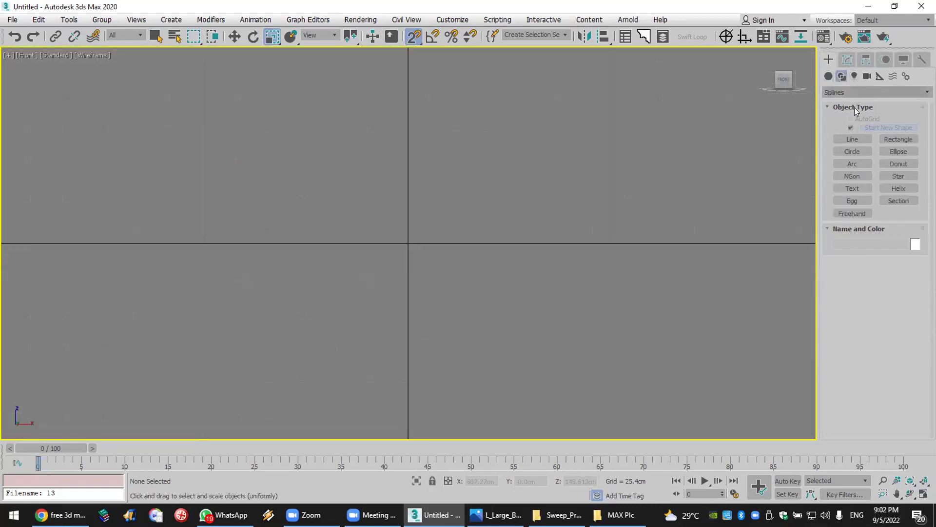
left_click(855, 137)
left_click(408, 80)
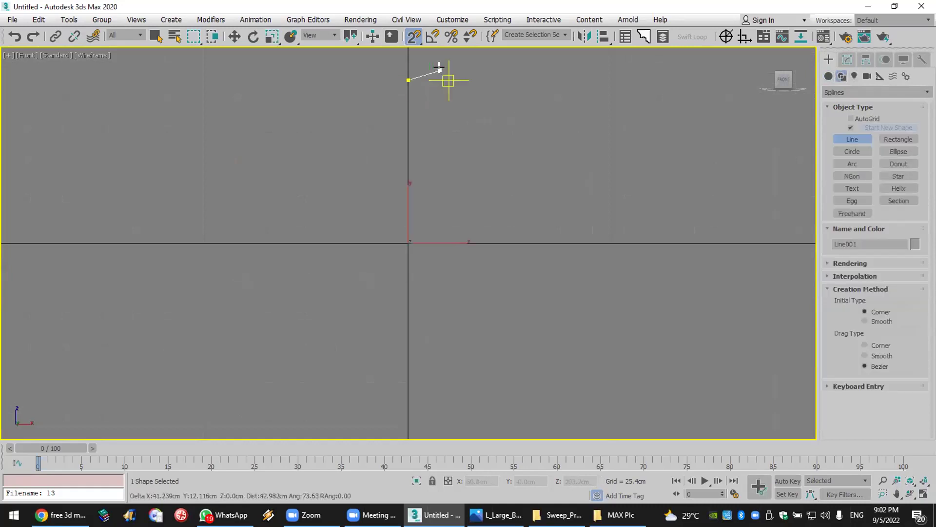
left_click(449, 80)
left_click(449, 121)
left_click(429, 121)
left_click(449, 202)
Step: Continue the profile with a curved waist and bulging belly down to 203.2 cm below the origin, and close the spline along the axis
left_click_drag(428, 263, 429, 280)
left_click_drag(462, 323, 470, 365)
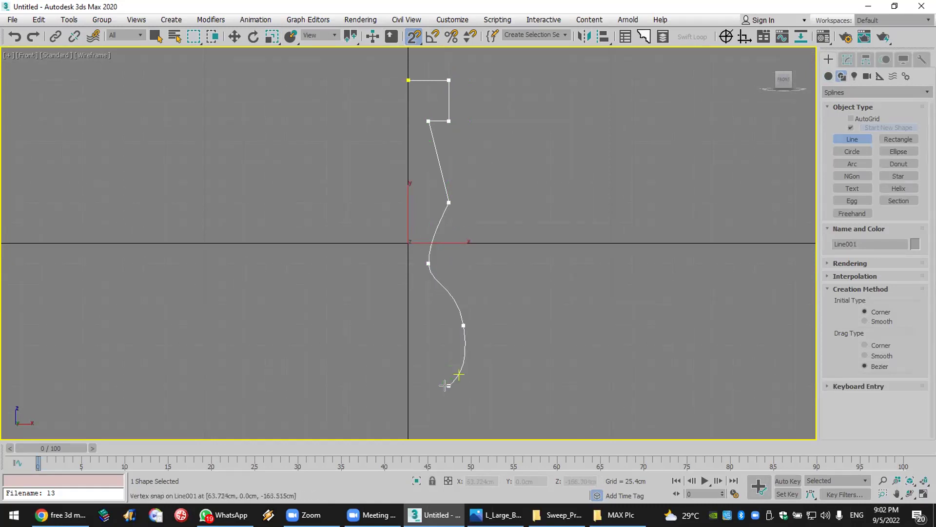
left_click_drag(452, 410, 438, 406)
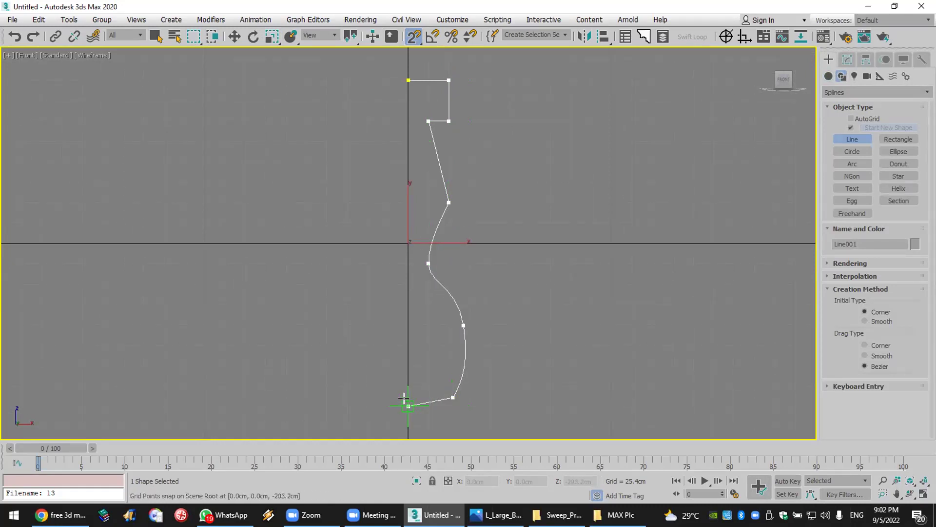
left_click(429, 405)
right_click(400, 403)
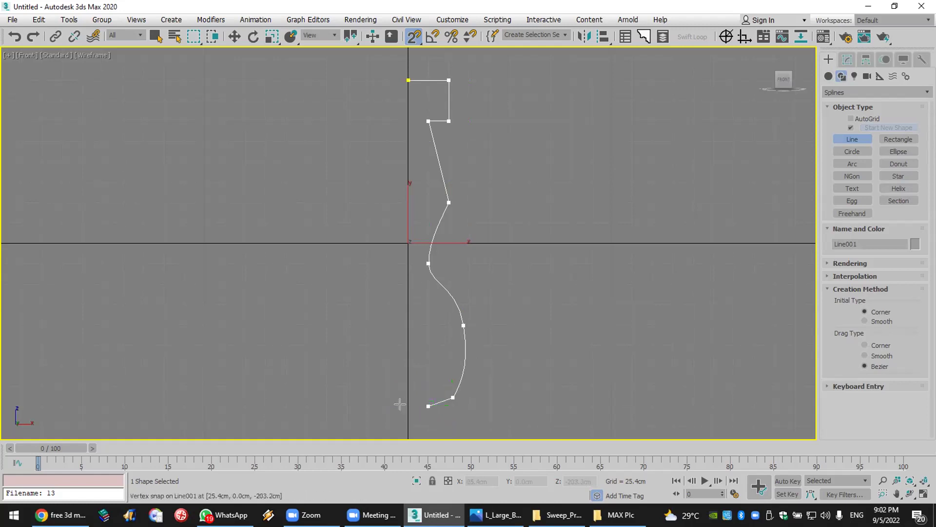
left_click(409, 406)
left_click(409, 80)
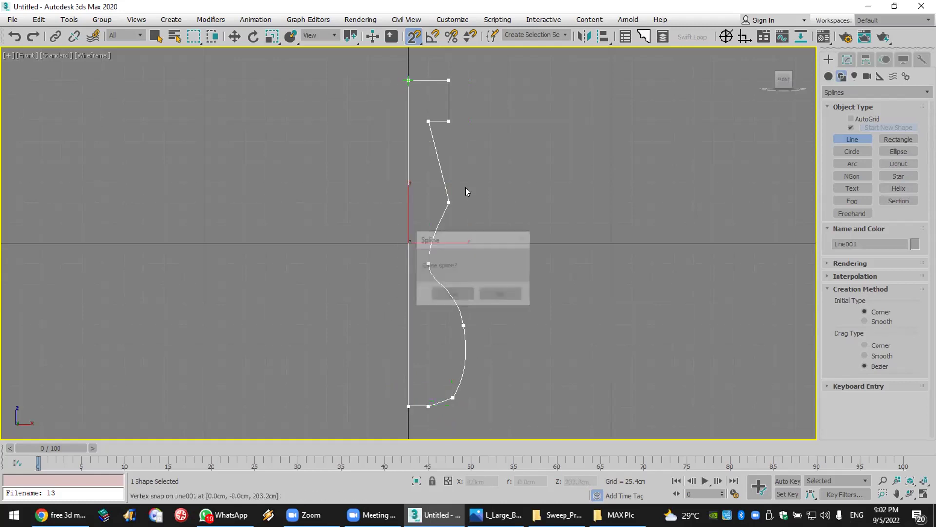
left_click(453, 293)
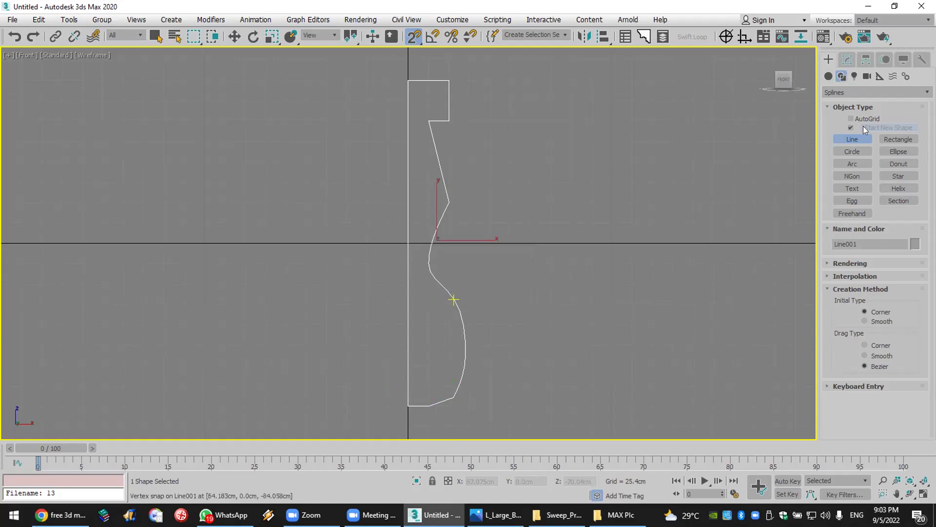
Step: Apply a Lathe modifier to the closed profile with Min alignment and return to the four-view layout
left_click(847, 60)
left_click(857, 95)
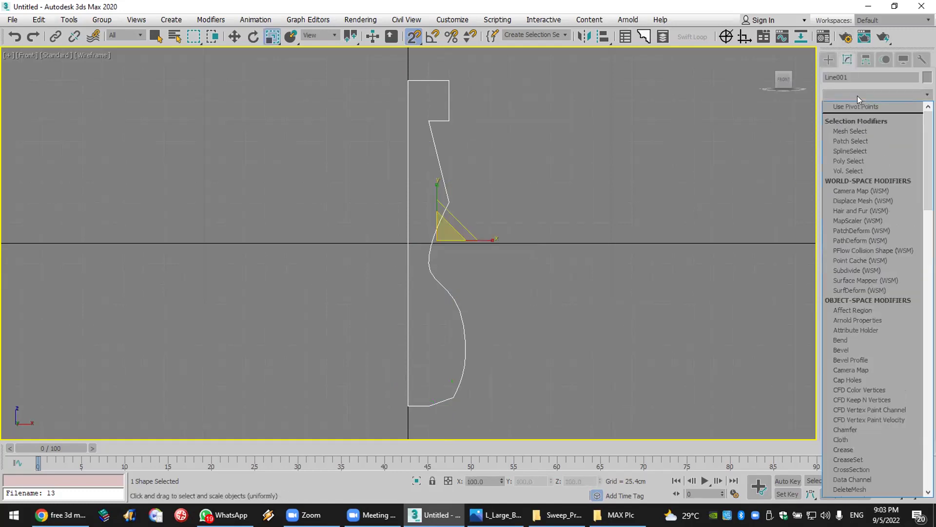
key("l")
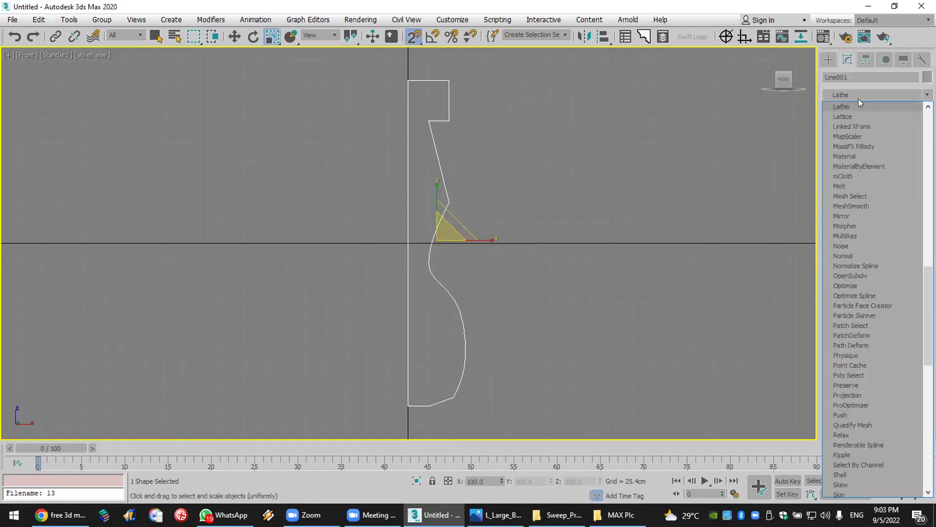
left_click(857, 106)
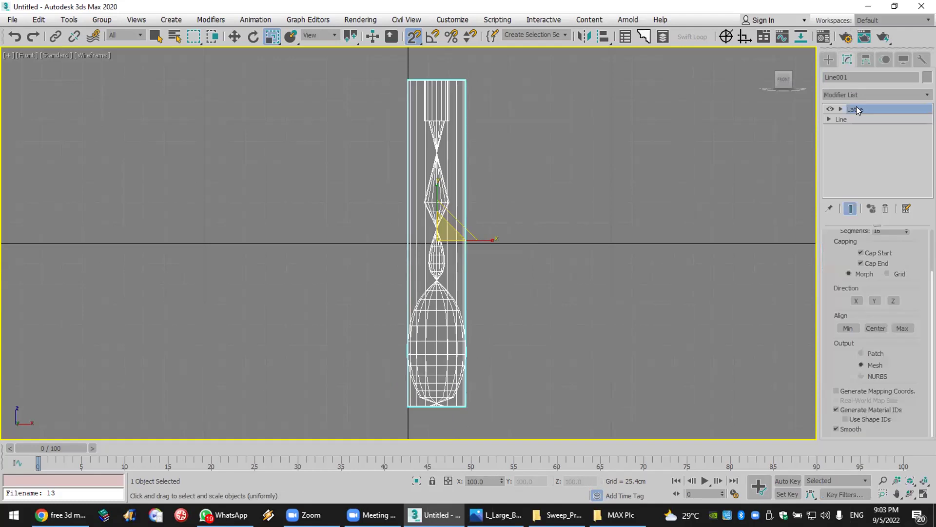
left_click(852, 324)
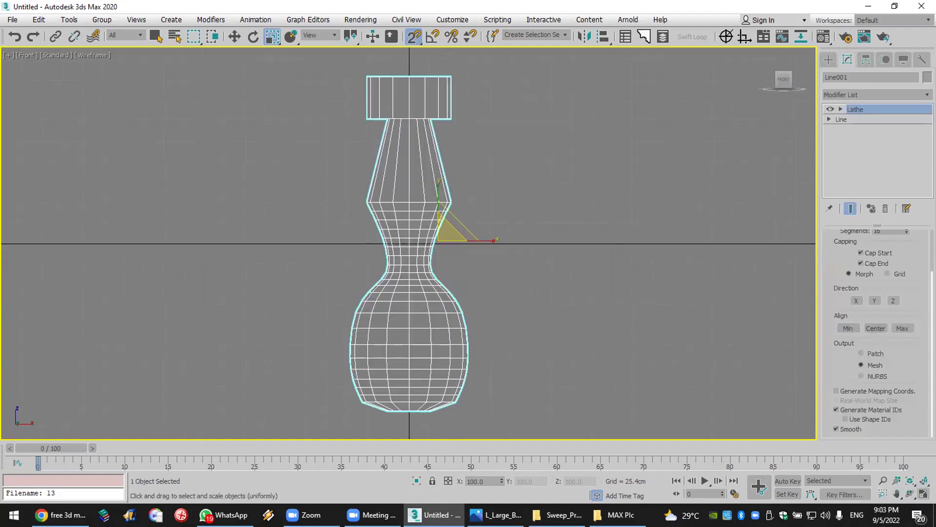
left_click(923, 481)
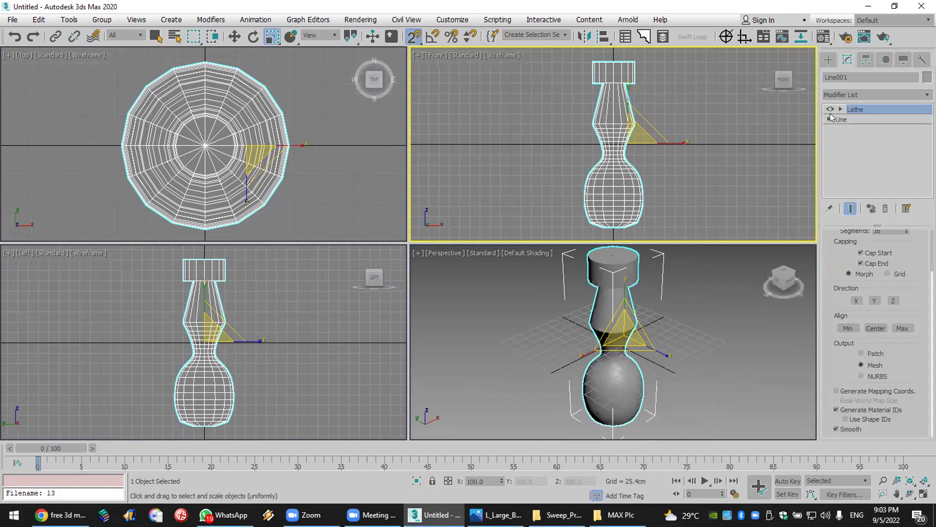
Step: Move the profile's belly vertex far outward along X in the Front view and return to the Lathe result
left_click(829, 119)
left_click(851, 129)
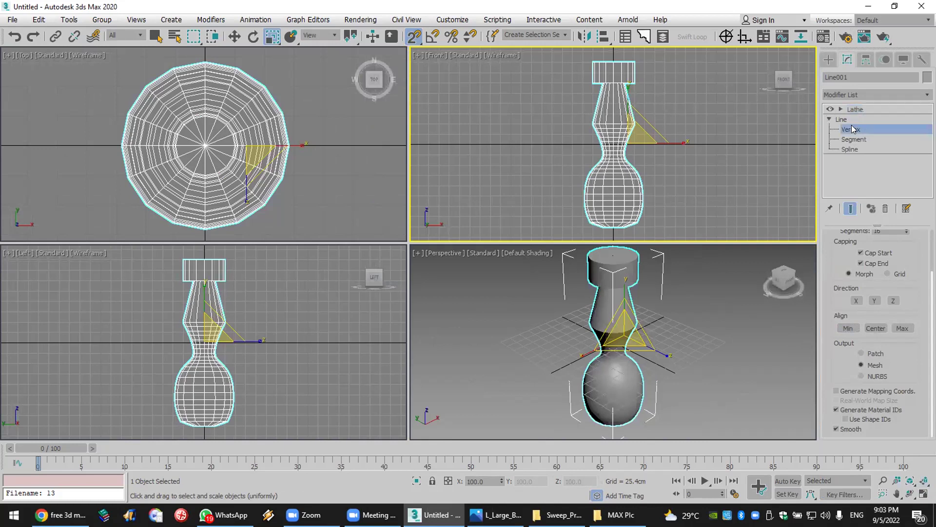
left_click_drag(667, 179, 641, 190)
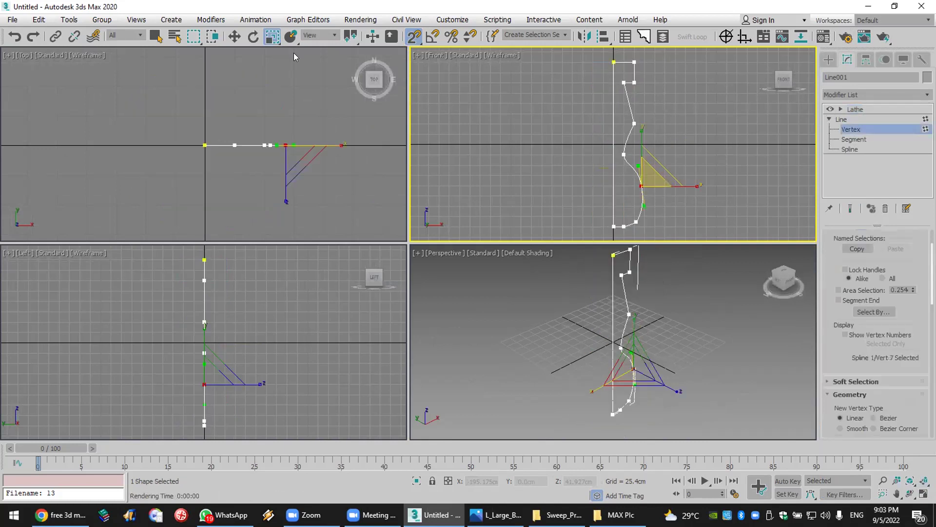
left_click(234, 37)
left_click_drag(678, 184, 763, 185)
left_click(870, 106)
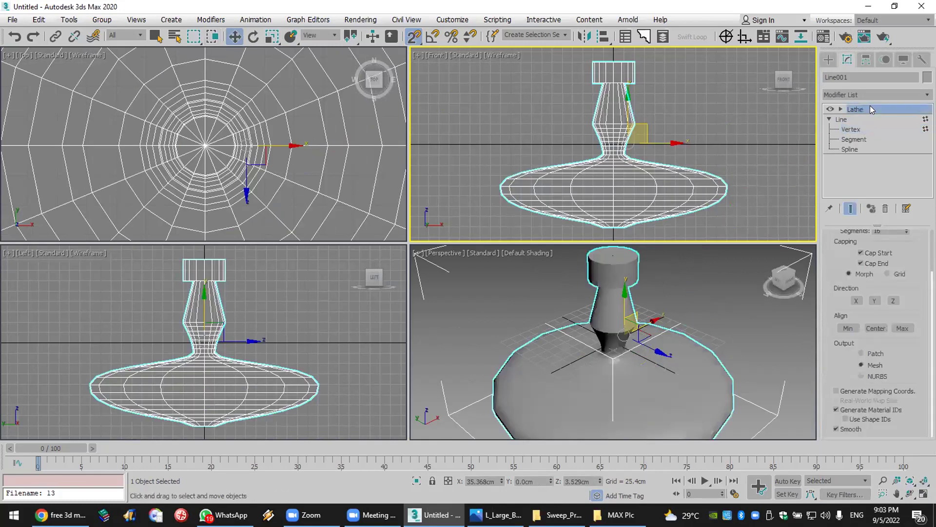
Step: Delete the lathed baluster from the scene
key("Delete")
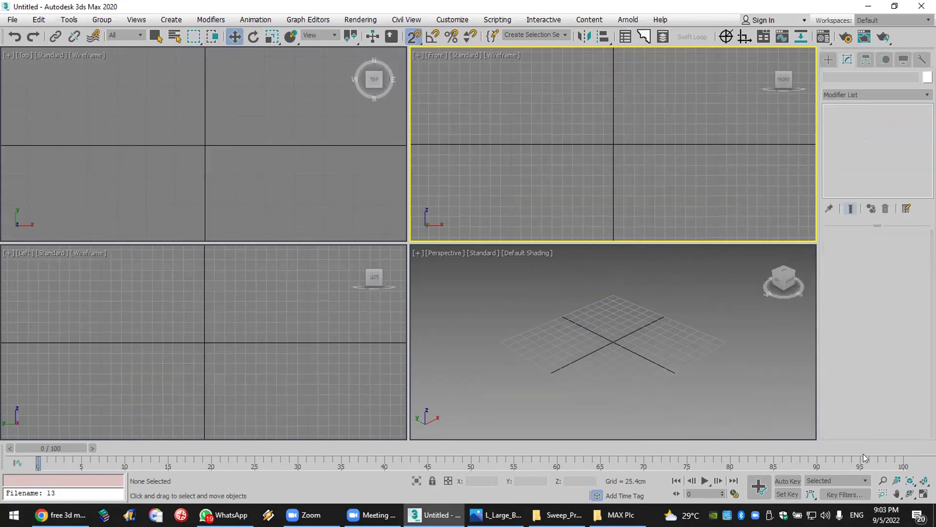
left_click(924, 480)
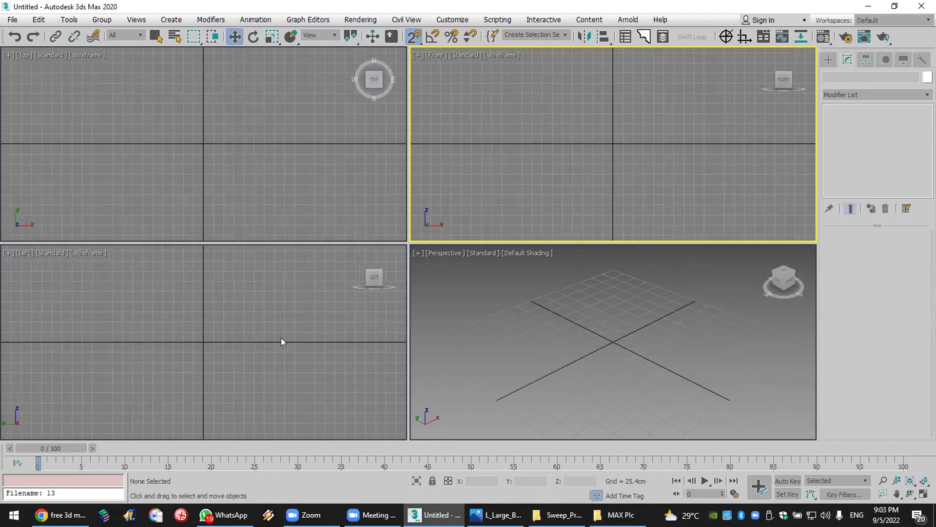
Step: Create a ChamferBox from the origin in the Perspective view, 50.8 cm long and wide, 406.4 cm high, with a 25.4 cm fillet
left_click(828, 59)
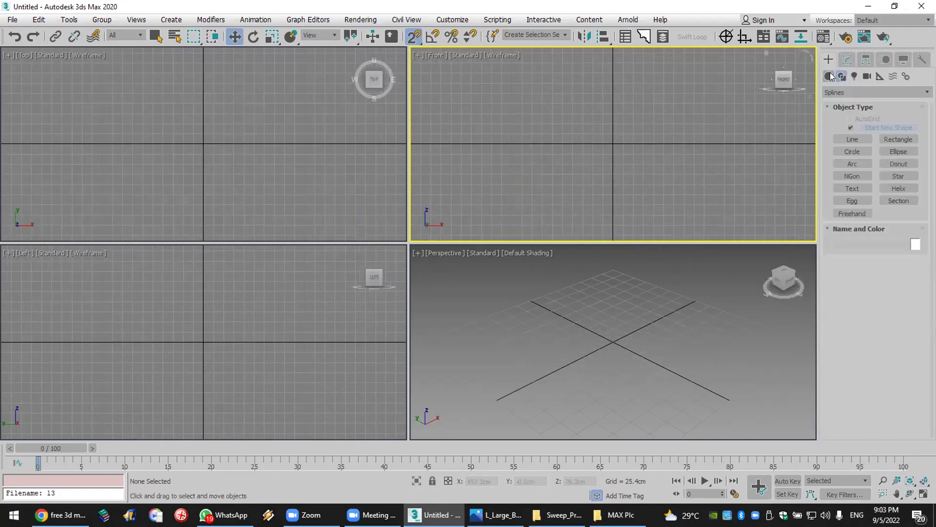
left_click(830, 88)
left_click(824, 76)
left_click(829, 77)
left_click(838, 93)
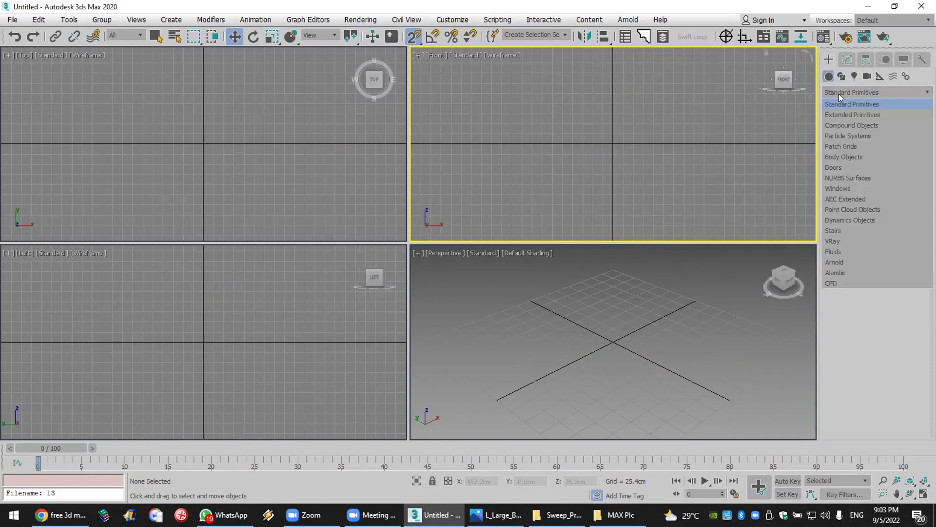
left_click(854, 115)
left_click(853, 142)
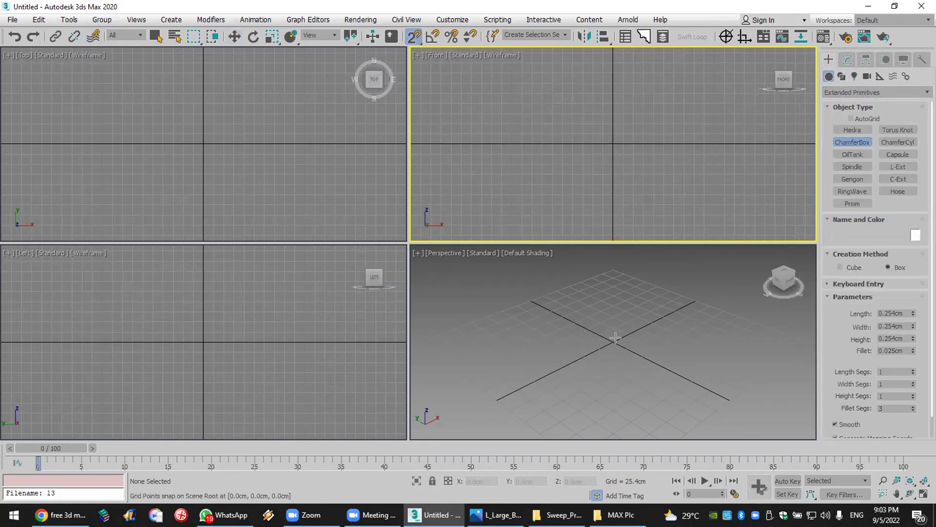
left_click_drag(609, 337, 602, 366)
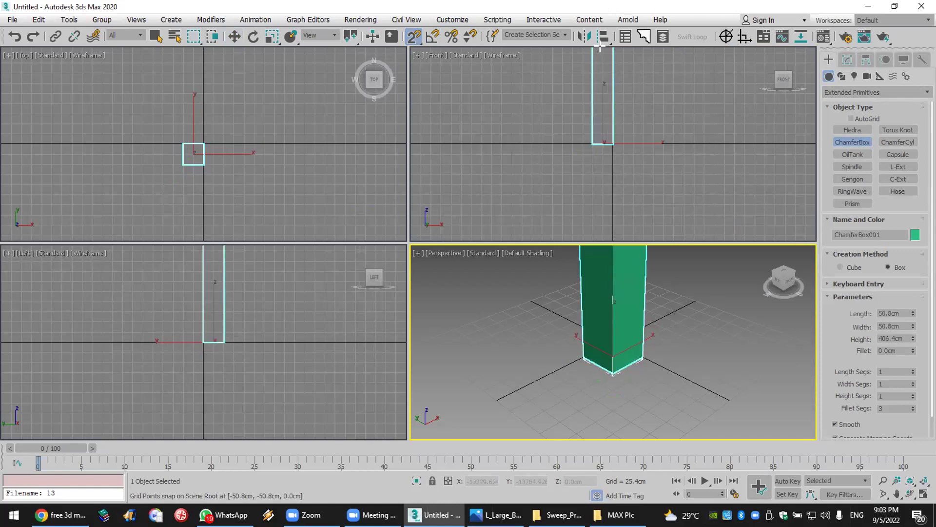
left_click(590, 39)
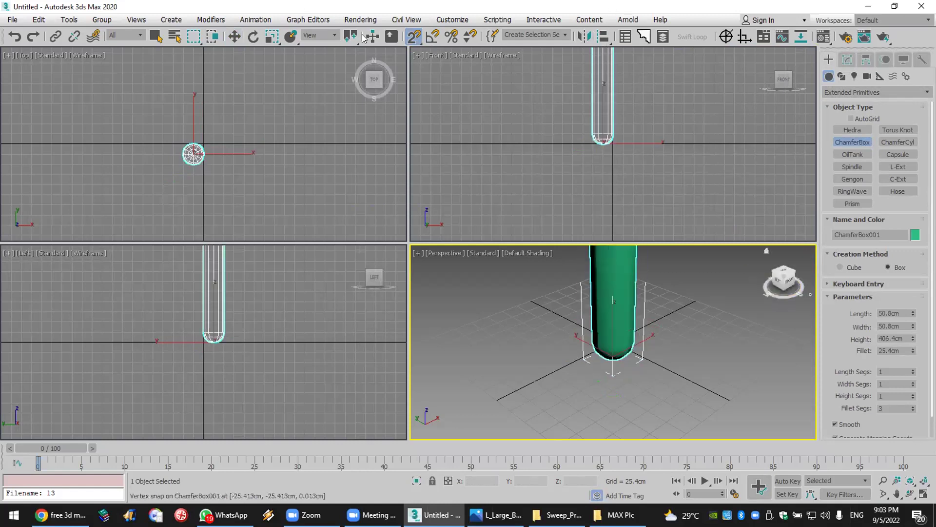
Step: Turn off snapping and reduce the ChamferBox column's fillet to about 3.048 cm
left_click(412, 41)
left_click_drag(912, 351, 915, 398)
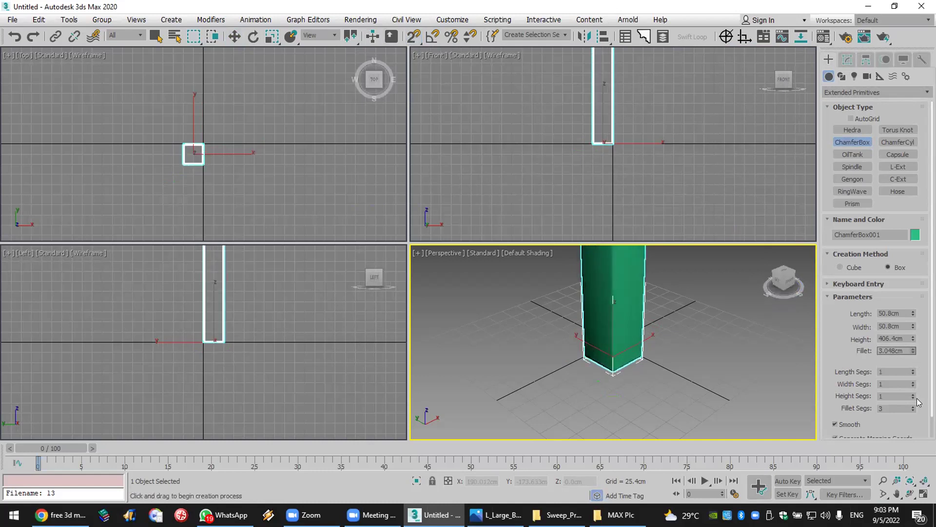
Step: Clone the ChamferBox column in place as an independent copy
key("w")
right_click(610, 287)
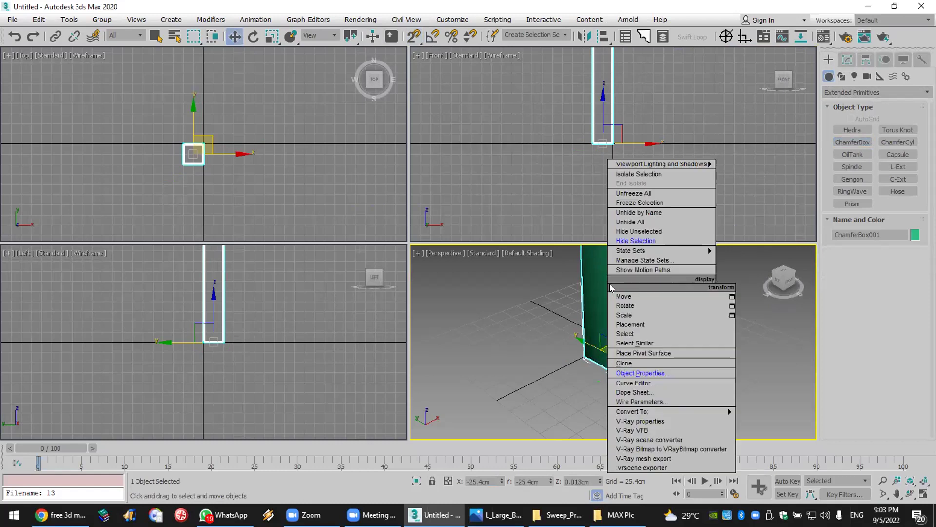
left_click(644, 363)
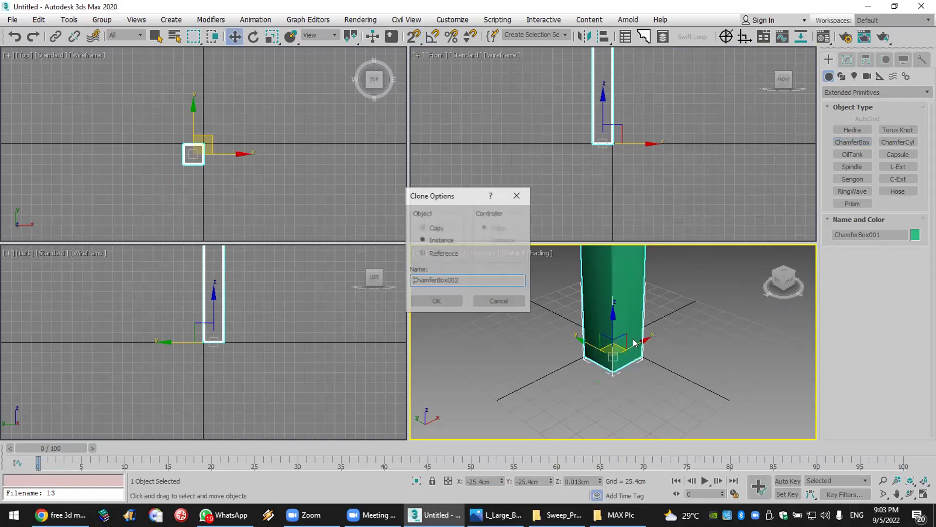
left_click(432, 227)
left_click(445, 299)
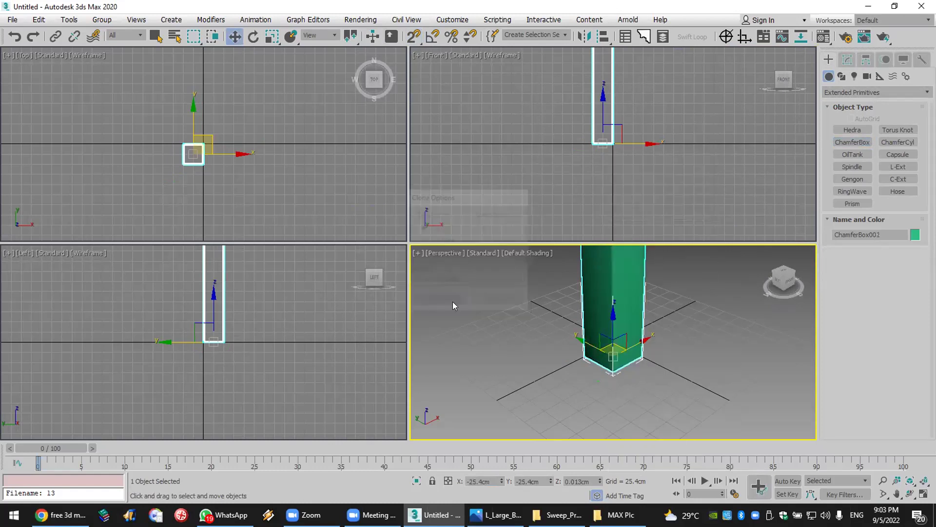
Step: Resize the cloned ChamferBox to 52 cm long and wide and about 12.192 cm high
left_click(847, 59)
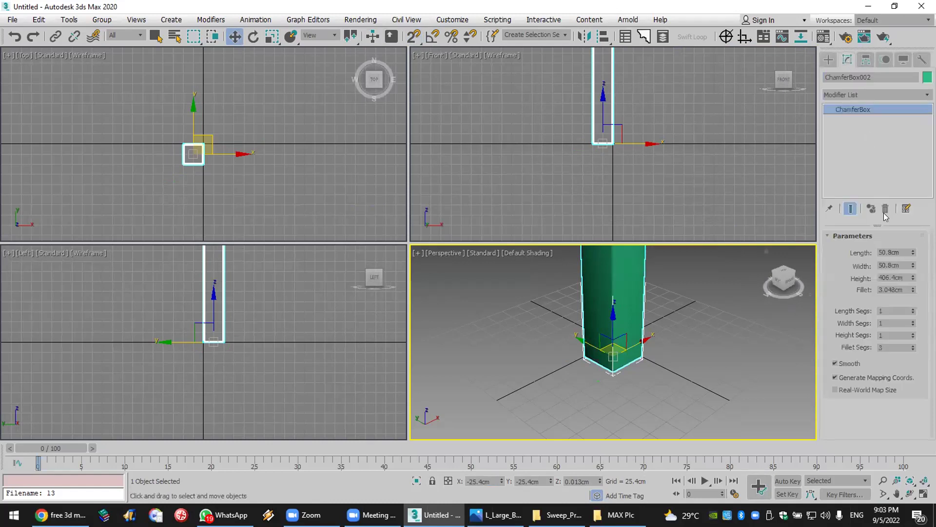
double_click(903, 250)
type("52.")
key("Tab")
type("52")
key("Return")
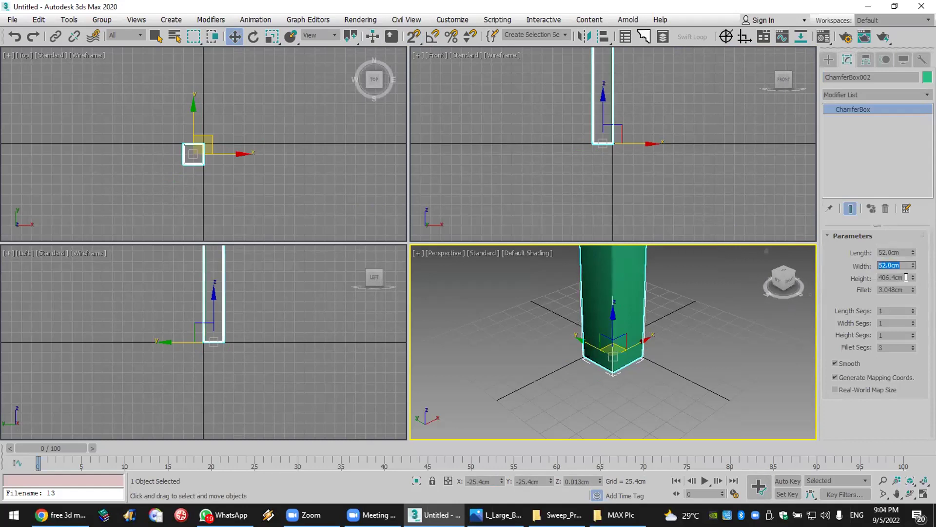
left_click_drag(913, 279, 911, 333)
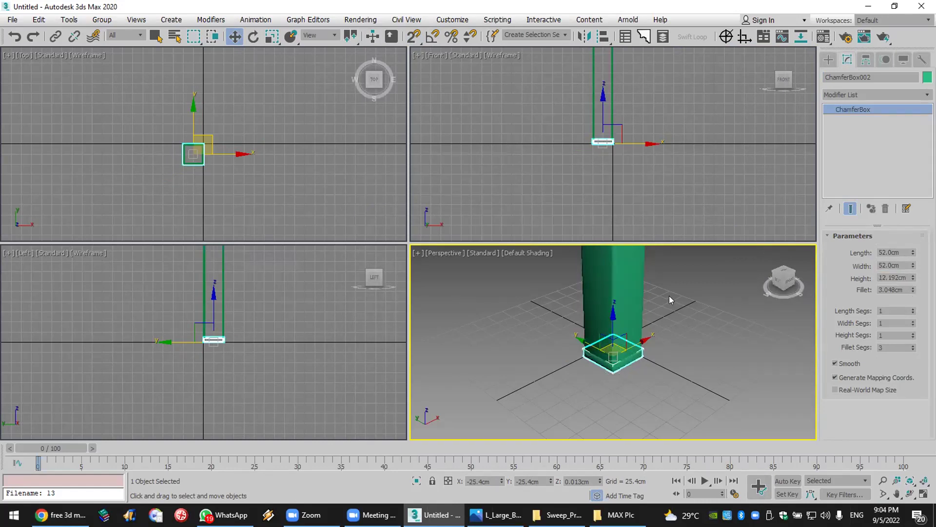
Step: Raise the flat ChamferBox band along the column to a Z height of about 70 cm
right_click(614, 313)
left_click(629, 327)
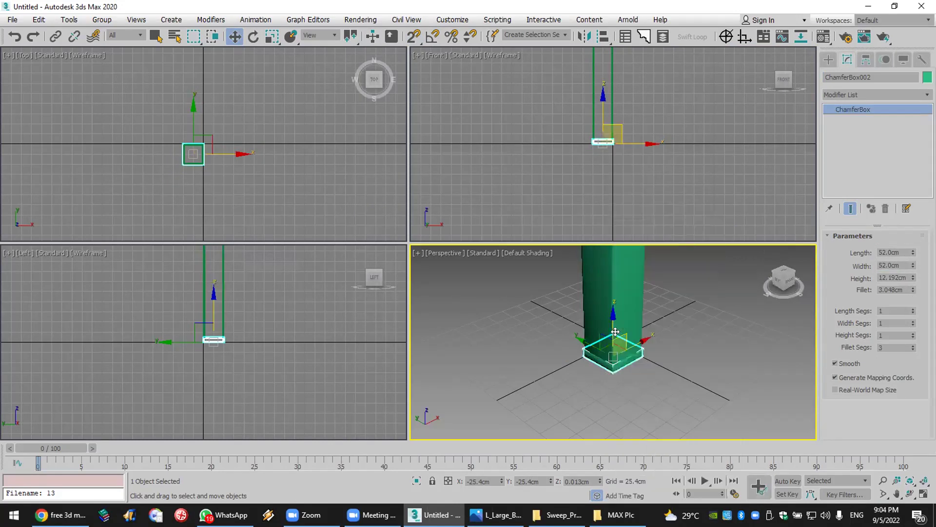
left_click_drag(614, 344, 681, 316)
left_click(680, 316)
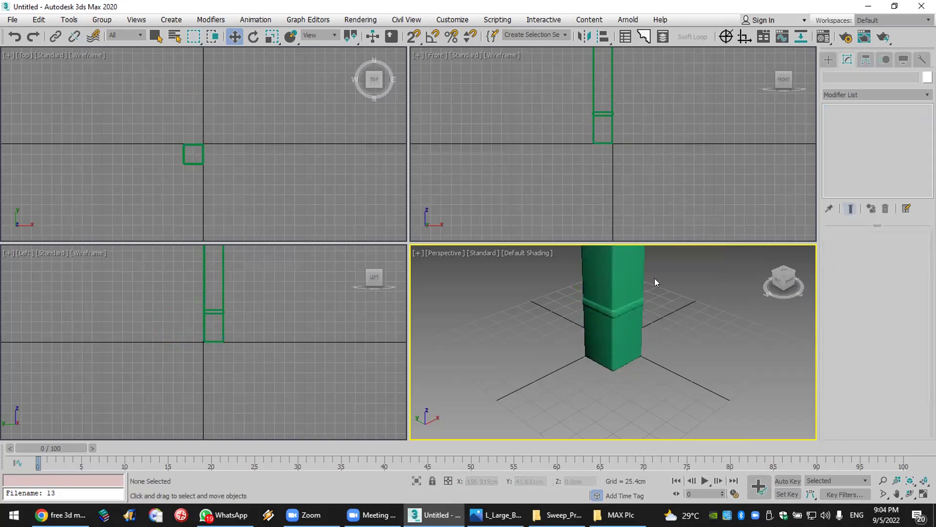
Step: Set the band's length and width to 55 cm so it protrudes further from the column
scroll(655, 278, "up", 2)
left_click(618, 318)
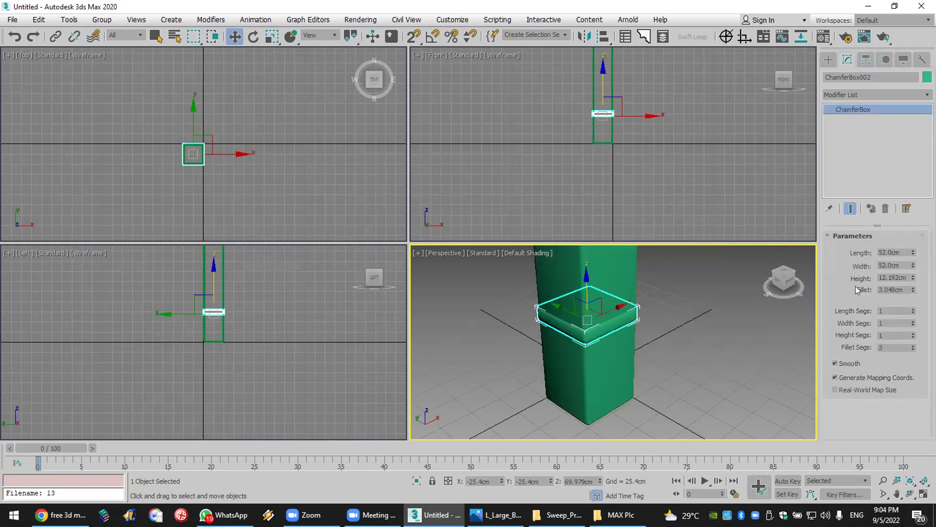
double_click(898, 250)
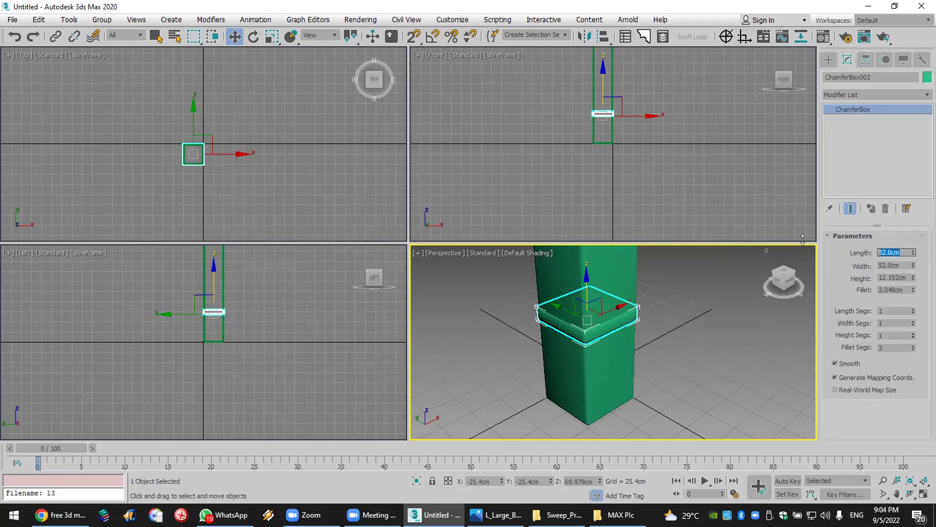
type("55")
double_click(900, 264)
type("5")
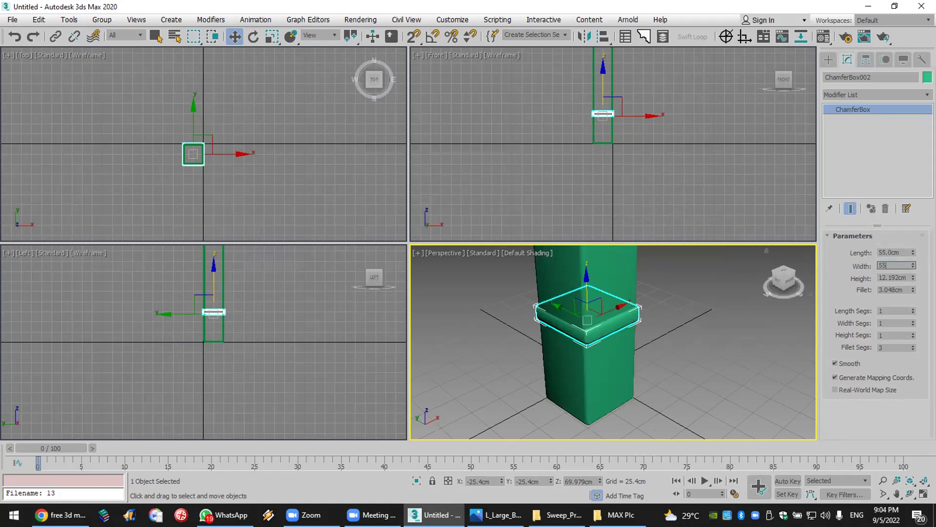
type("5")
key("Return")
Step: Move the widened band farther up the column to a Z height of about 157 cm
scroll(707, 347, "down", 3)
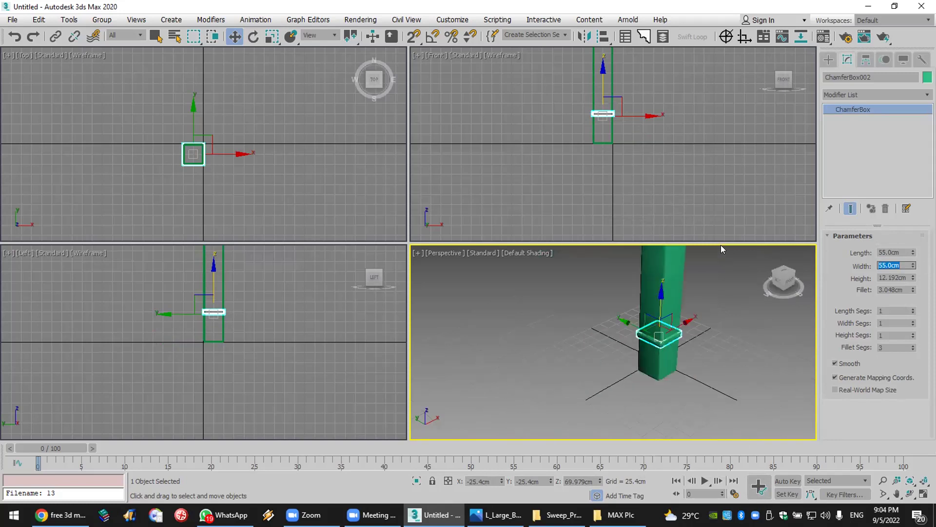
scroll(720, 247, "up", 3)
left_click_drag(617, 352, 617, 293)
left_click(696, 340)
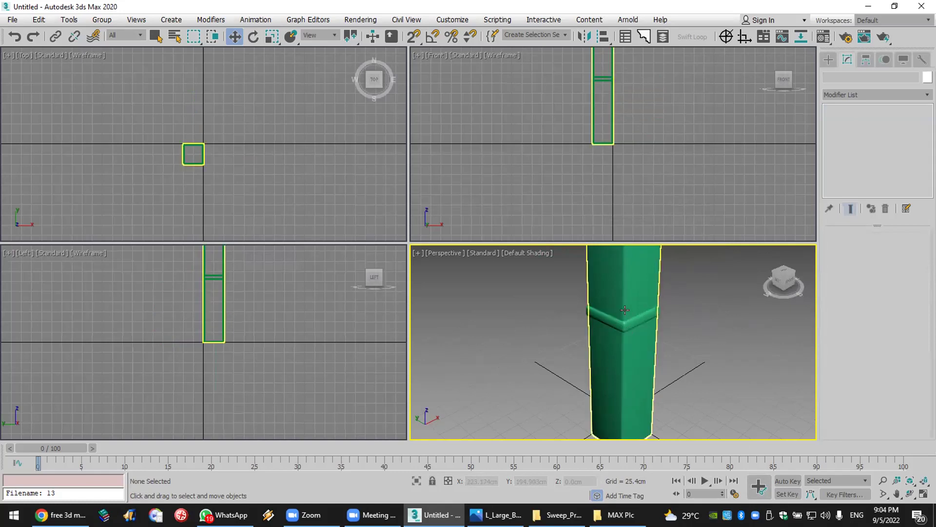
Step: Clone the band upward along Z as one copy at a height of about 235 cm
scroll(625, 310, "up", 2)
left_click(633, 328)
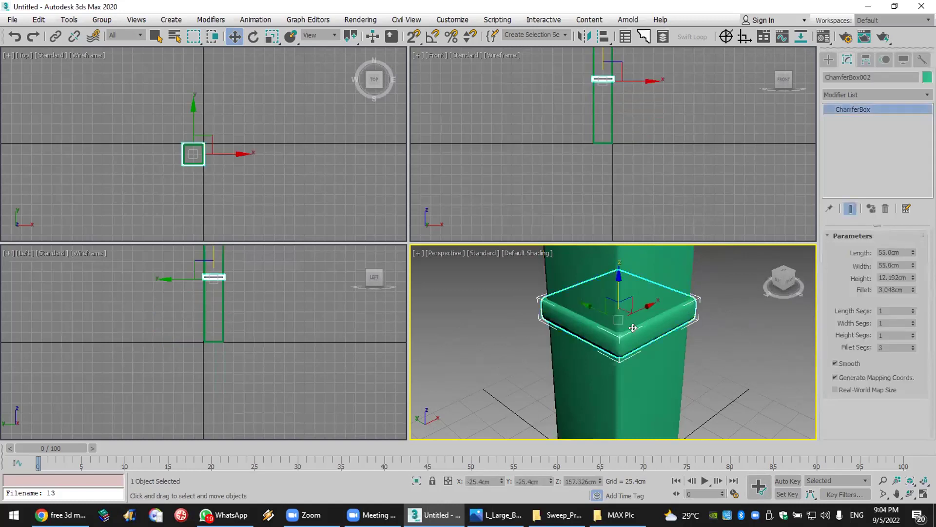
scroll(632, 328, "down", 4)
left_click_drag(633, 297, 632, 287, "shift")
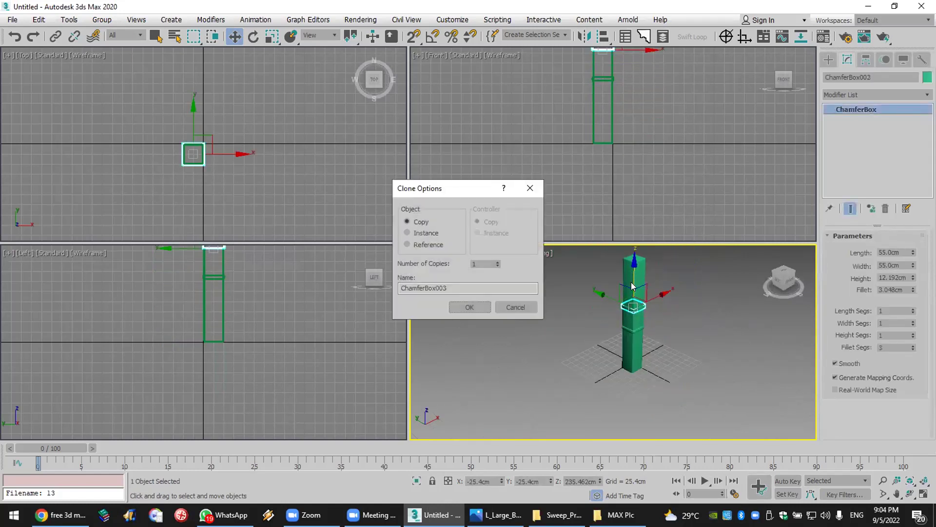
left_click(479, 308)
scroll(657, 287, "up", 5)
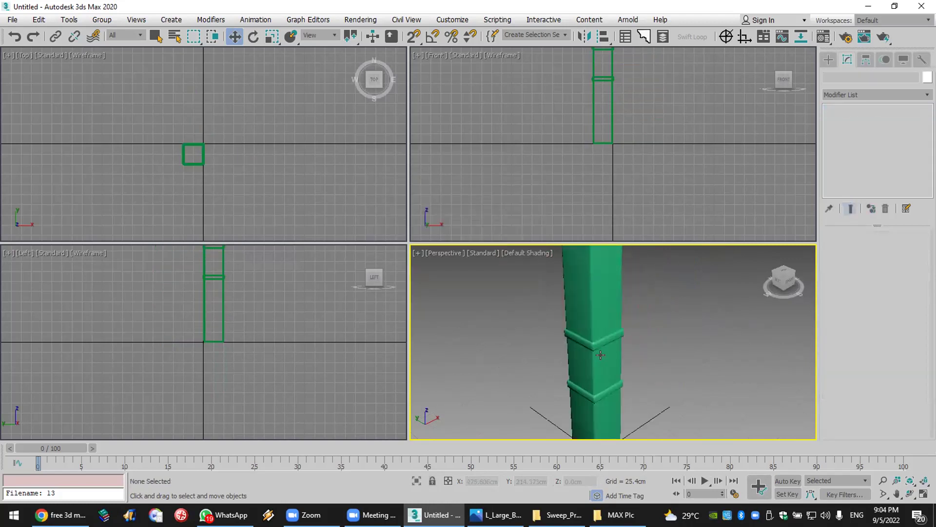
Step: Delete both ChamferBox bands, leaving only the plain column
key("Delete")
left_click(598, 395)
key("Delete")
Step: Greatly increase the column's height segments and add an Edit Mesh modifier in vertex mode
left_click(598, 395)
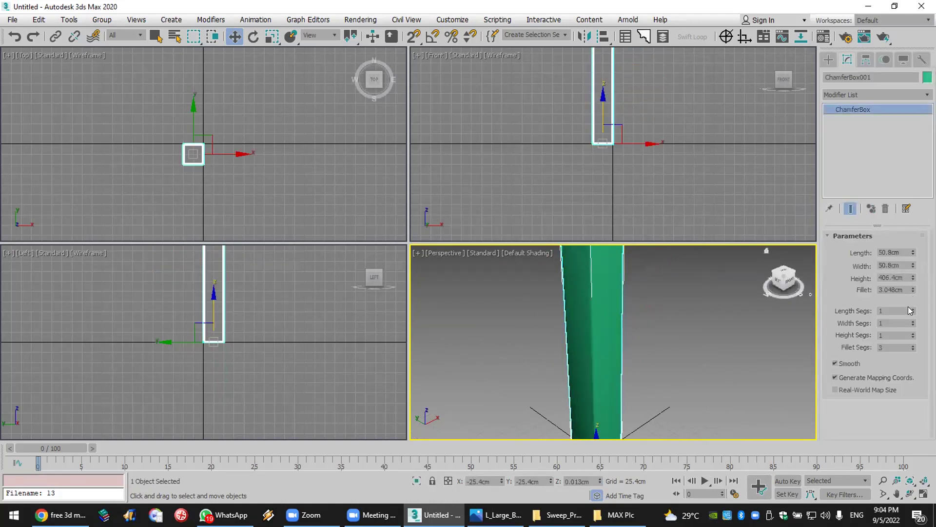
mouse_move(912, 311)
left_mouse_down()
mouse_move(910, 298)
mouse_move(906, 315)
left_mouse_up()
left_click_drag(913, 336, 913, 278)
left_click(853, 96)
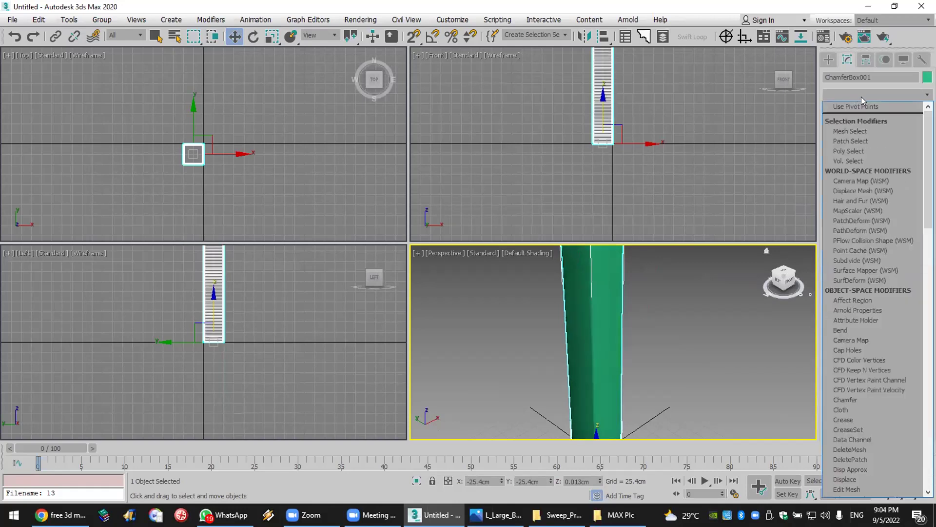
type("esh")
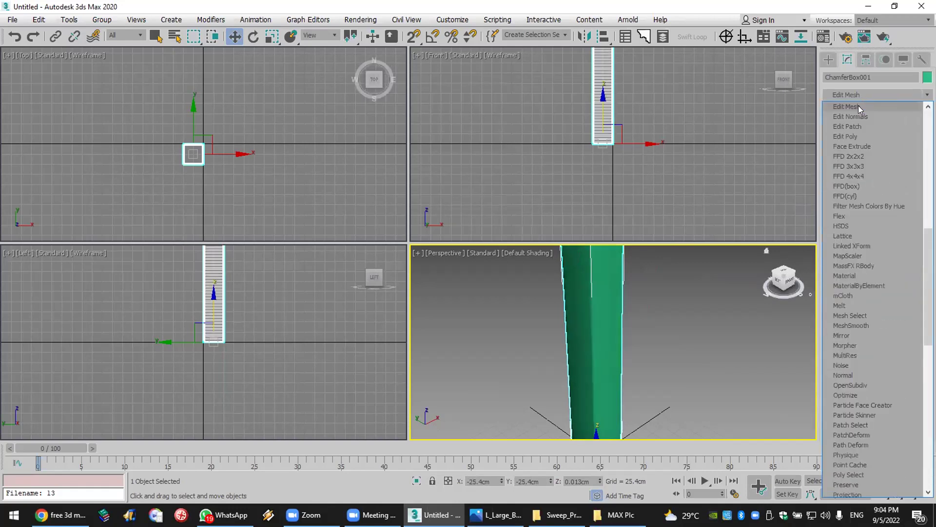
left_click(859, 105)
left_click(846, 252)
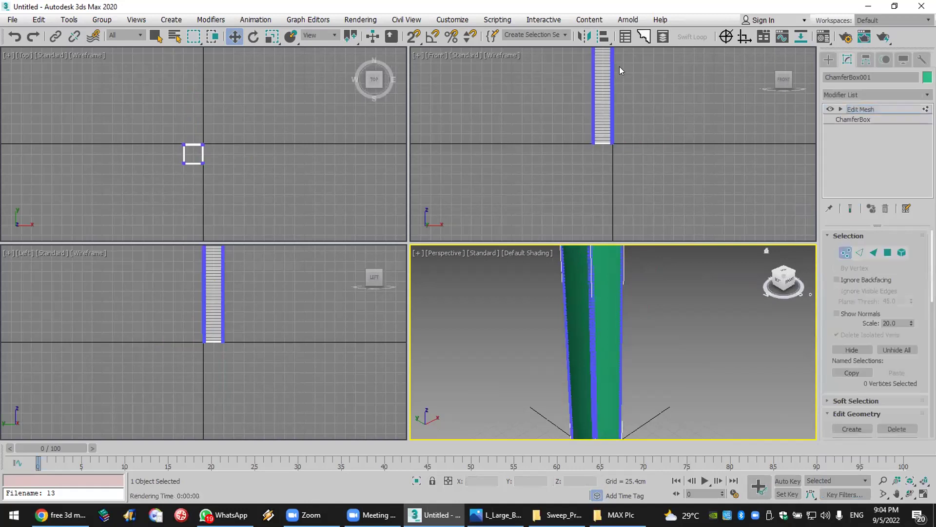
Step: Scale a thin band of vertices on the column's lower part outward in the Front view to form a raised ring
left_click_drag(616, 91, 607, 109)
left_click(272, 37)
left_click(567, 101)
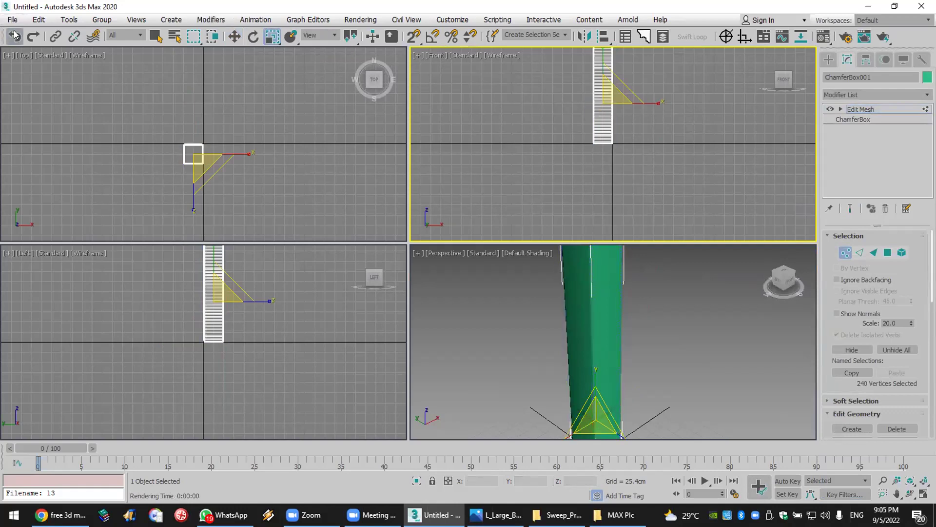
scroll(621, 97, "up", 5)
left_click_drag(618, 105, 491, 114)
left_click_drag(563, 98, 563, 93)
Step: Examine the raised ring on the column in the Perspective view outside vertex editing
left_click(656, 339)
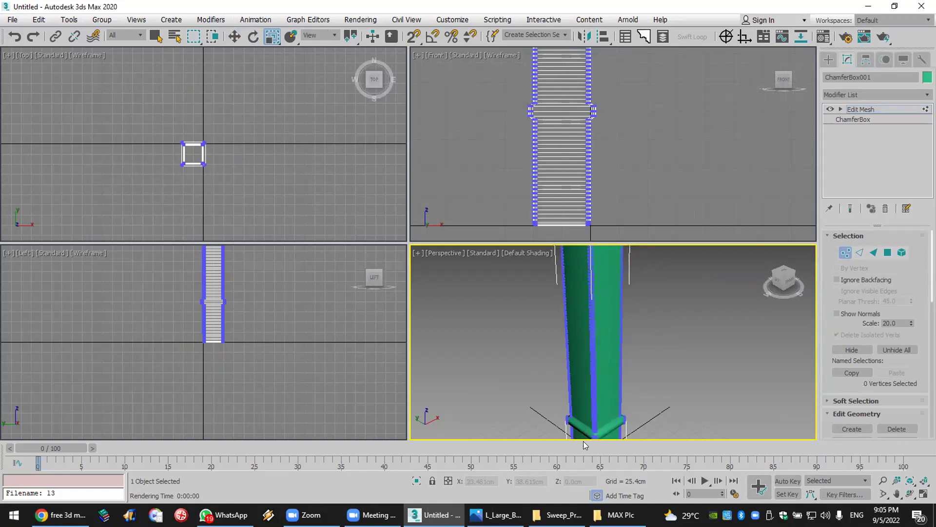
scroll(587, 429, "down", 3)
scroll(588, 424, "up", 4)
scroll(590, 419, "down", 1)
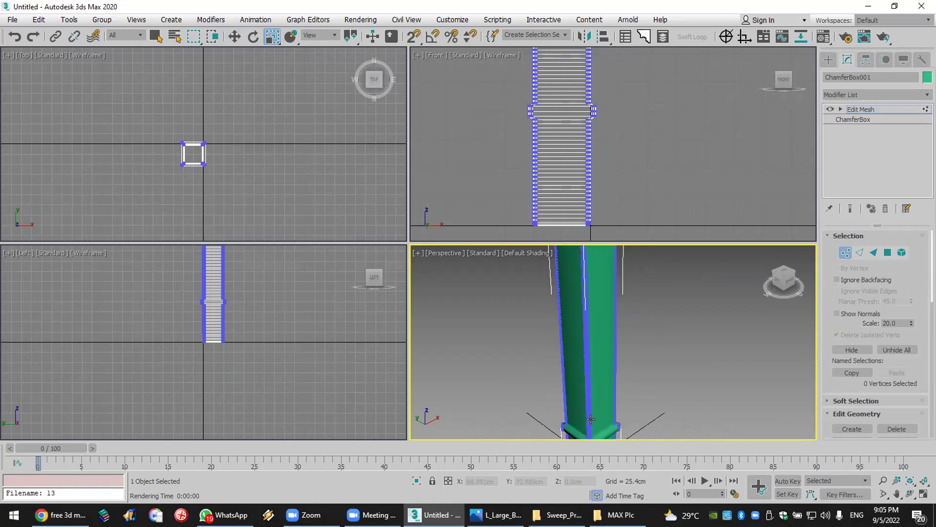
left_click(897, 493)
left_click_drag(705, 395, 738, 356)
left_click(829, 59)
left_click(694, 93)
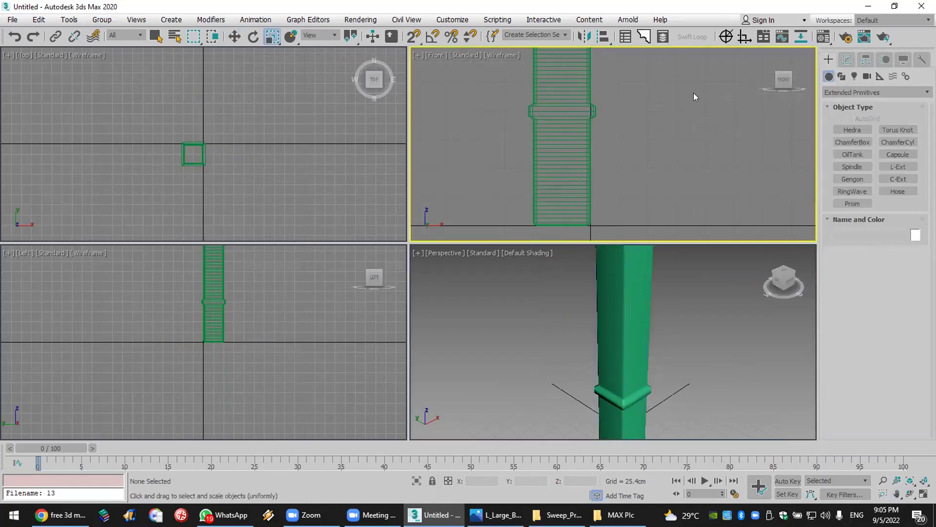
Step: Apply an FFD 3x3x3 modifier to a taller block of the column's vertices above the raised ring
scroll(658, 96, "down", 3)
left_click(652, 98)
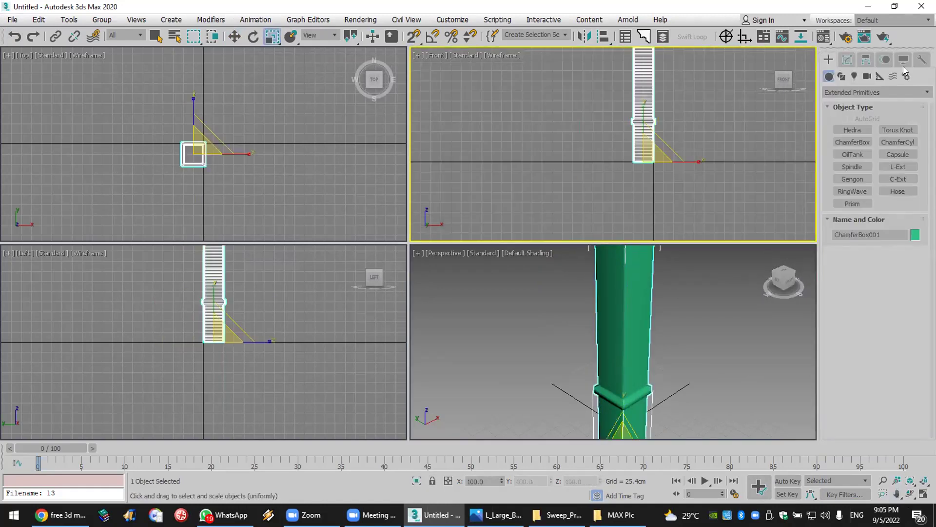
left_click(847, 59)
left_click(841, 108)
left_click(860, 118)
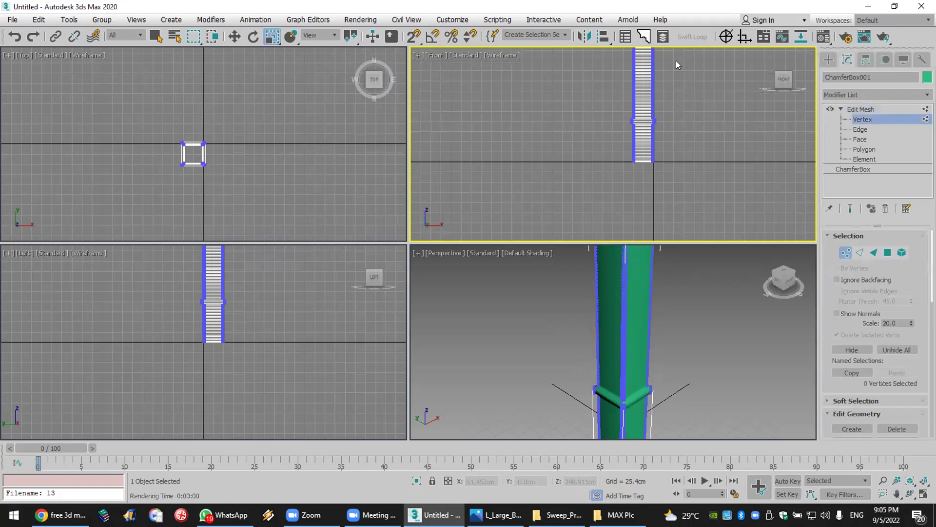
left_click_drag(593, 79, 593, 79)
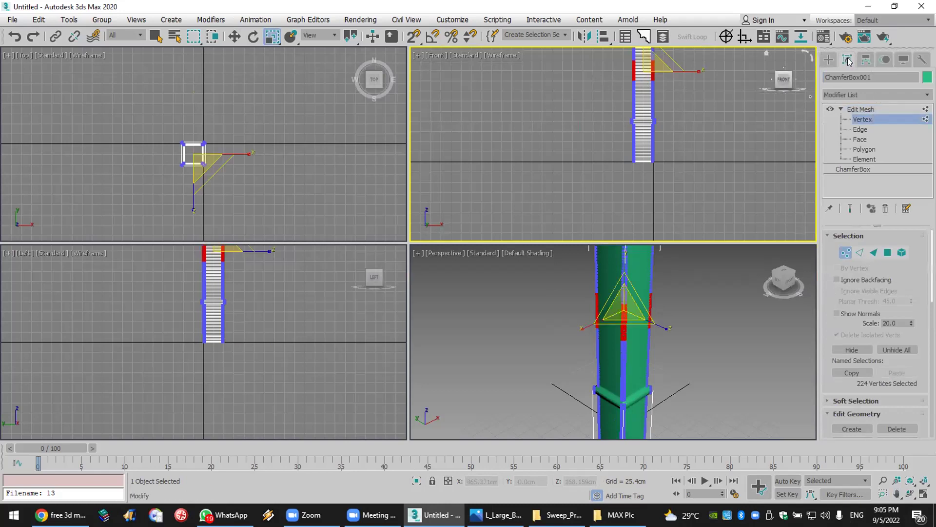
left_click(874, 91)
key("f")
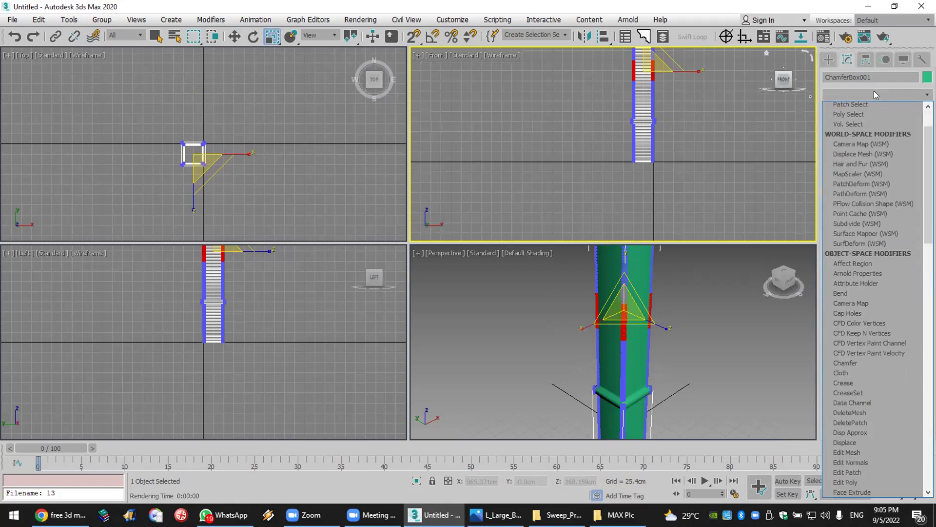
left_click(862, 127)
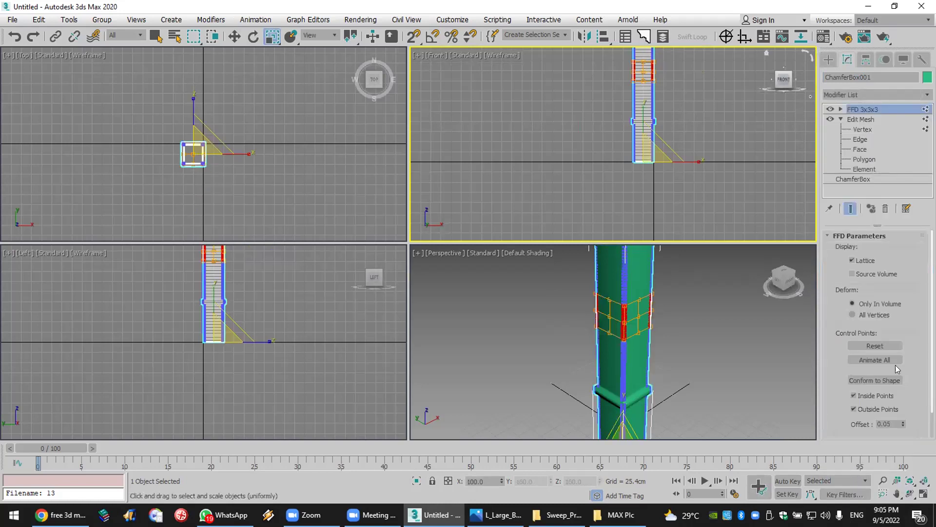
key("ctrl+shift+z")
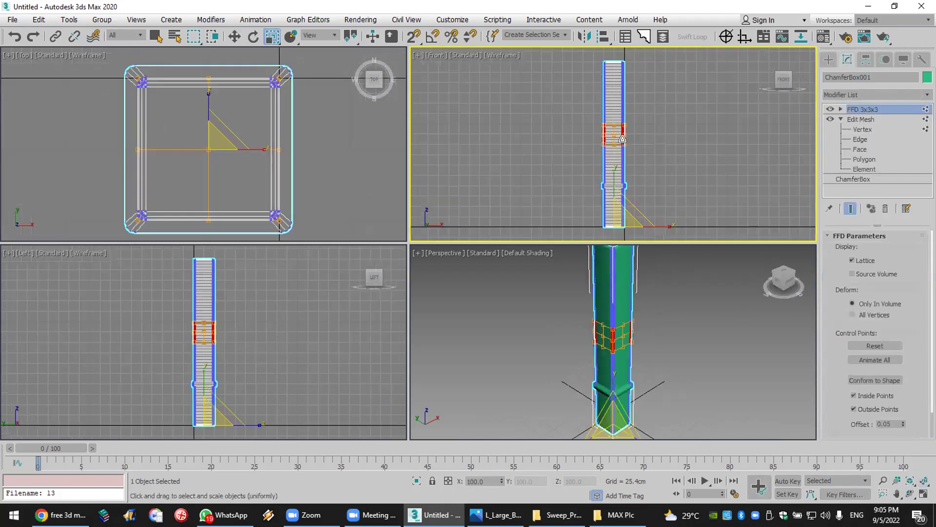
Step: Scale the FFD lattice's middle row of control points outward to form a rounded bulge around the column
left_click(842, 110)
left_click(867, 120)
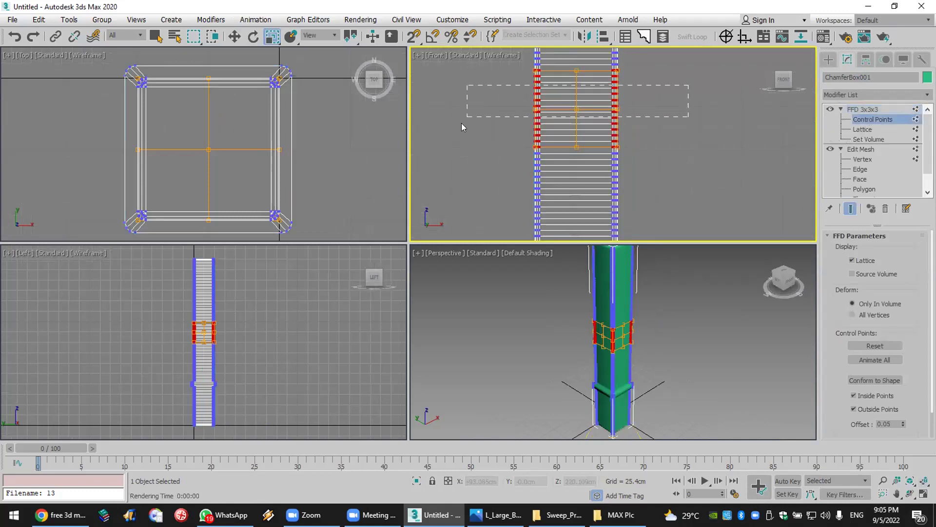
left_click_drag(462, 123, 461, 125)
left_click(272, 37)
left_click_drag(575, 104, 581, 57)
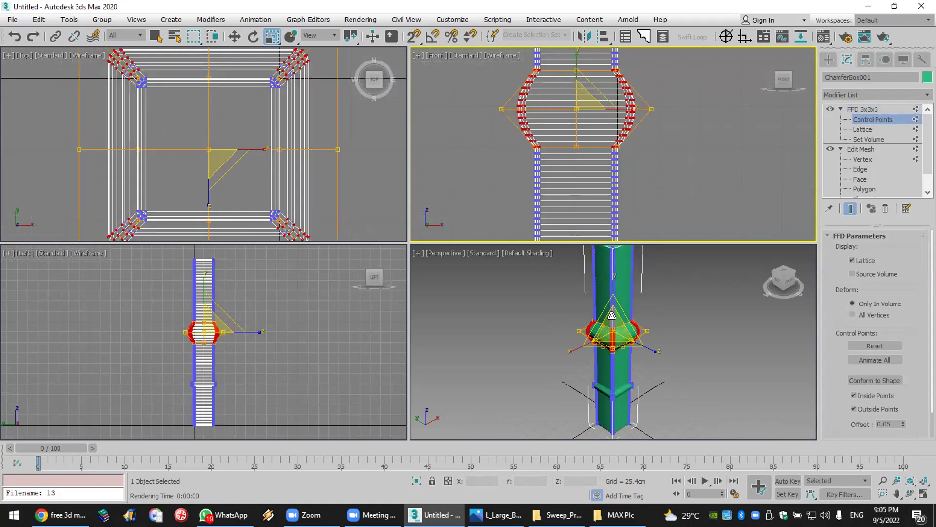
scroll(613, 315, "up", 3)
left_click(829, 59)
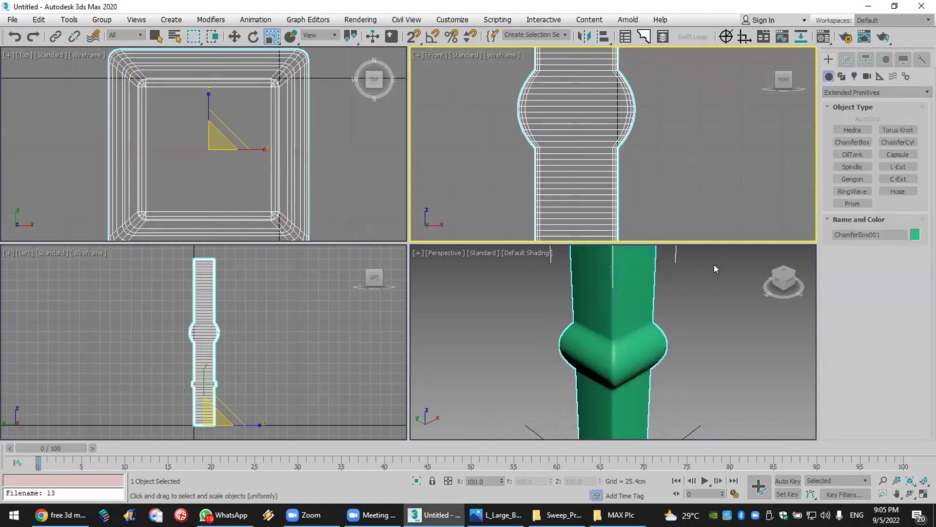
left_click(713, 266)
scroll(692, 305, "down", 3)
scroll(680, 366, "up", 5)
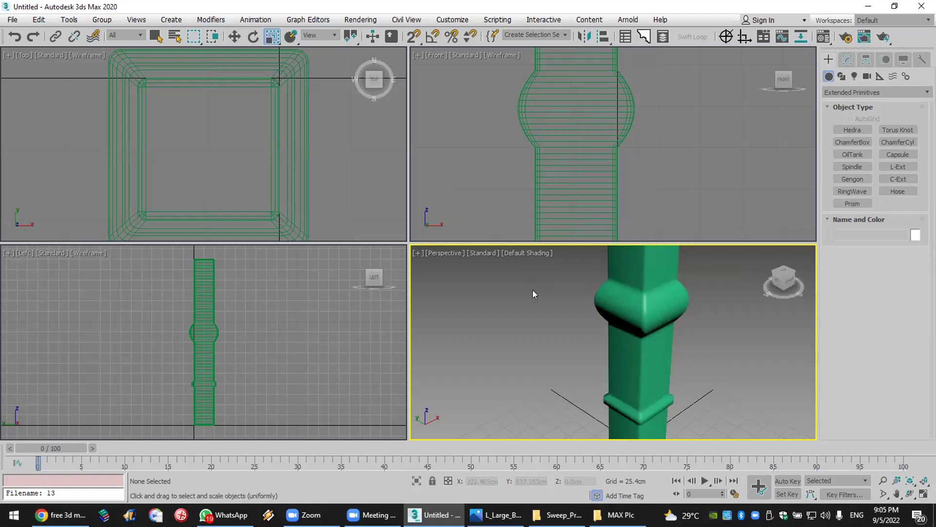
Step: Examine the column's rounded bulge and raised ring in the Perspective view
left_click(663, 302)
scroll(669, 300, "down", 2)
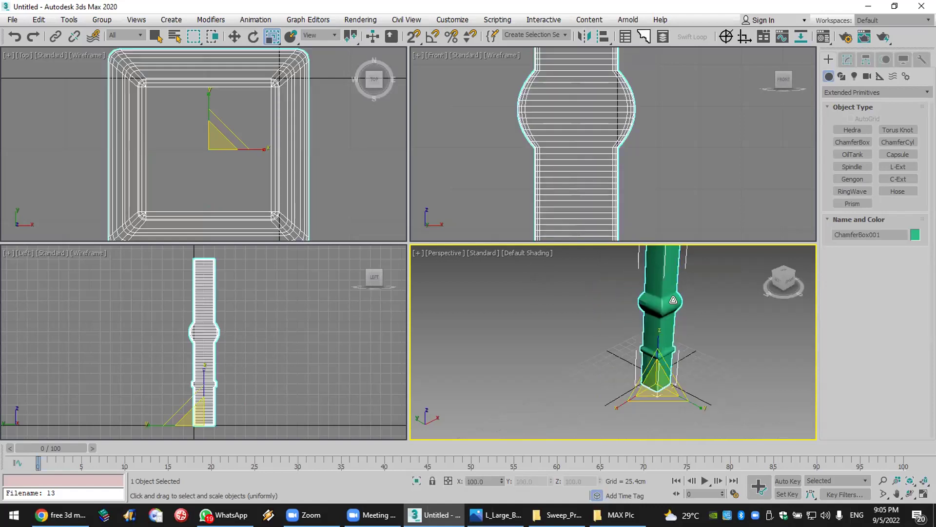
scroll(709, 286, "up", 3)
scroll(698, 296, "down", 3)
scroll(693, 302, "up", 2)
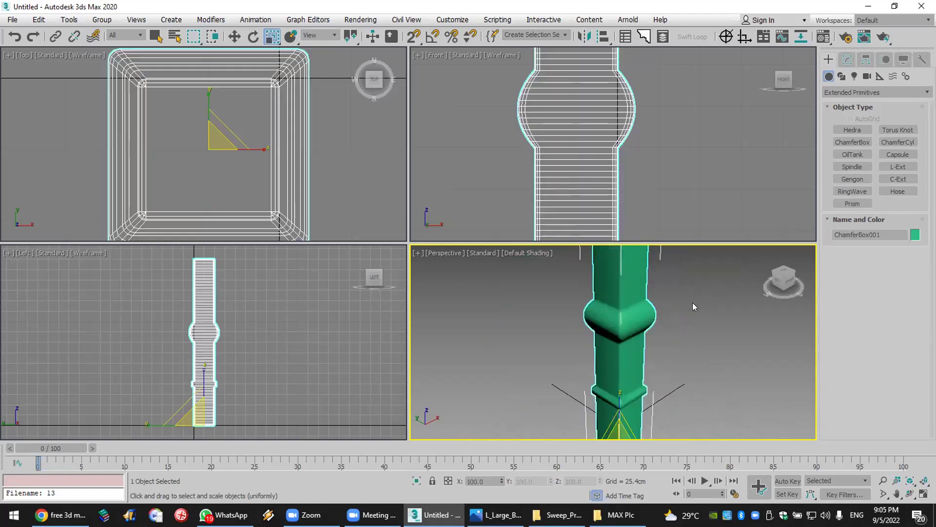
Step: Reset the scene without saving the column
left_click(12, 21)
left_click(22, 54)
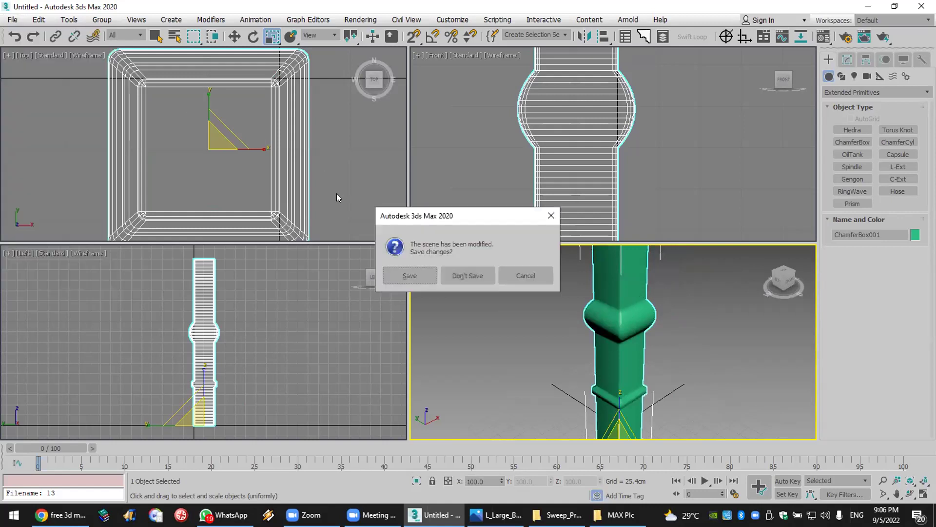
left_click(451, 269)
left_click(434, 276)
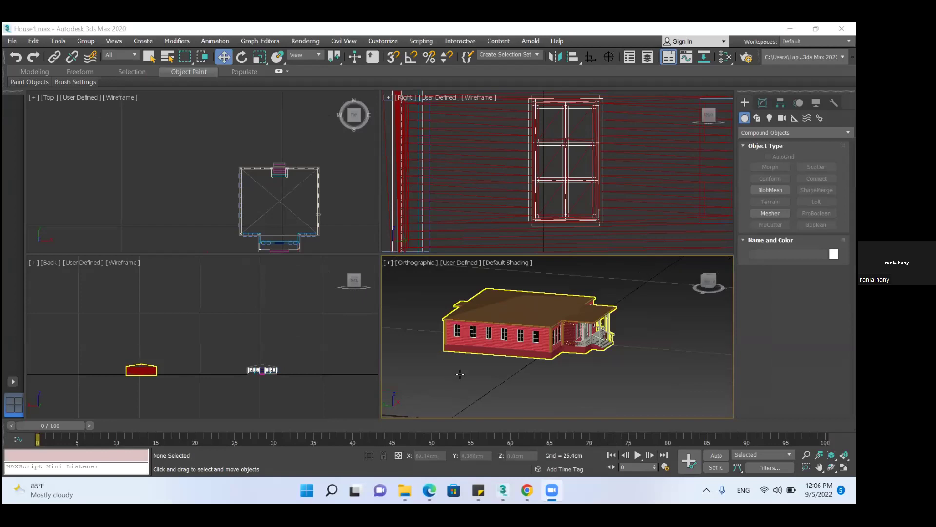
Step: Select a sloped roof surface near the corner of the House1.max main roof at Edit Mesh polygon level
left_click(503, 308)
scroll(503, 309, "up", 5)
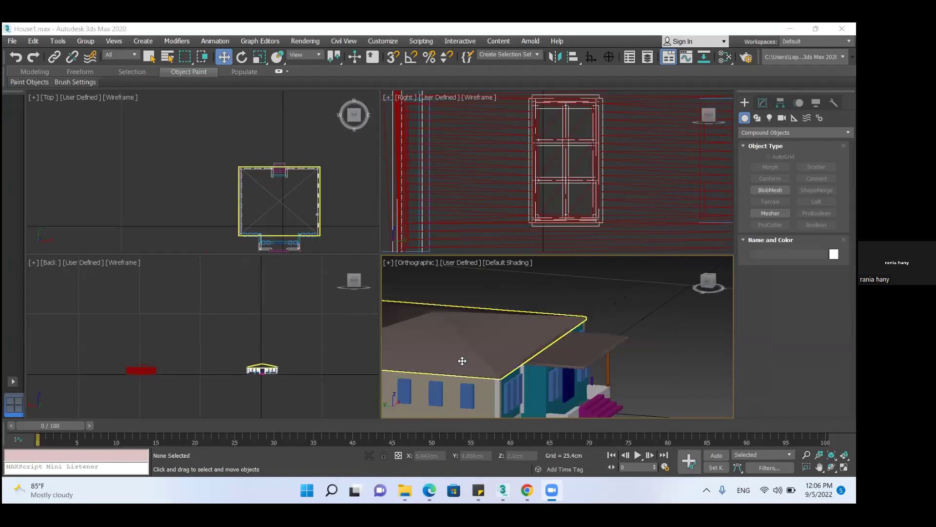
left_click(762, 102)
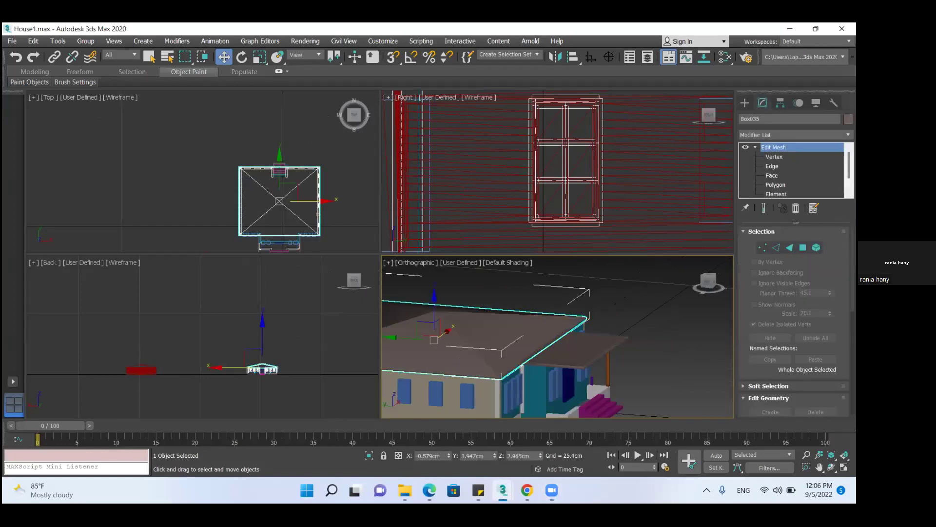
left_click(776, 184)
scroll(501, 376, "up", 6)
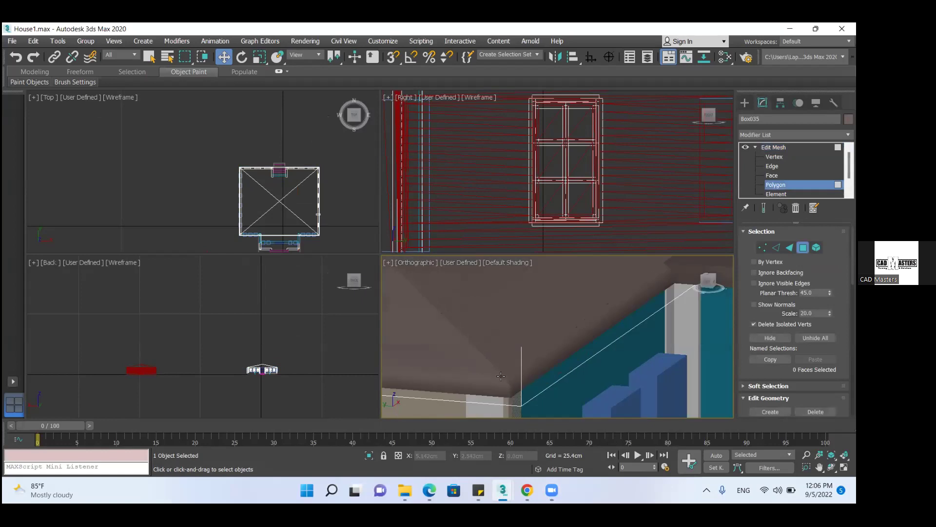
left_click(482, 372)
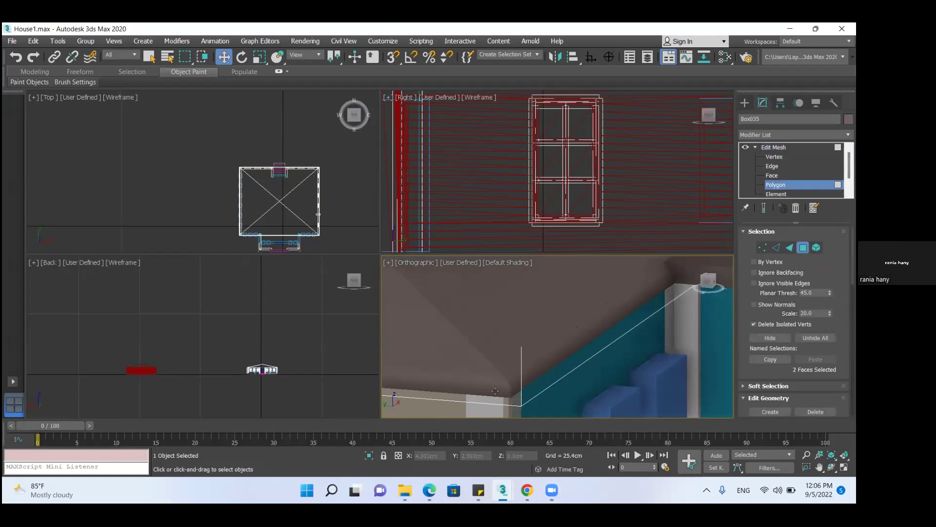
Step: Examine the roof edge trim and wall corners near the house's porch in the Orthographic view
scroll(495, 390, "down", 10)
scroll(489, 352, "up", 3)
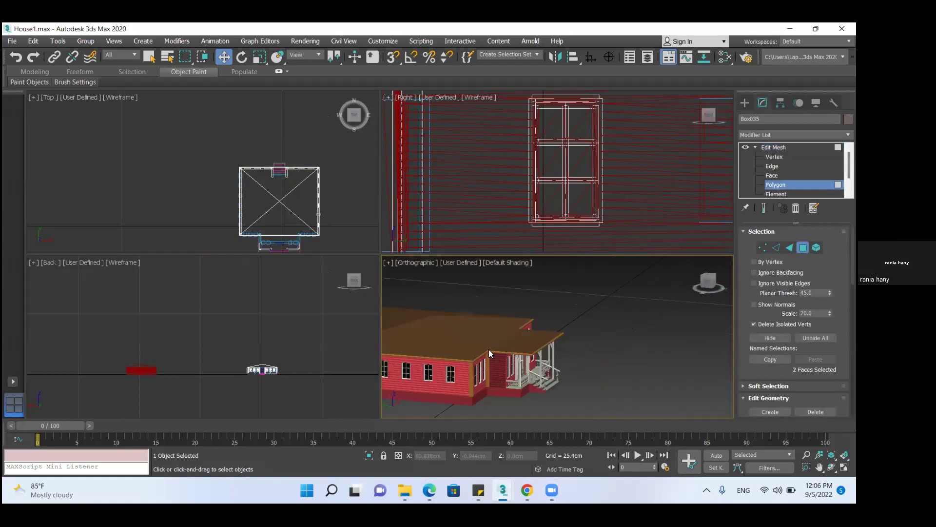
scroll(415, 349, "up", 6)
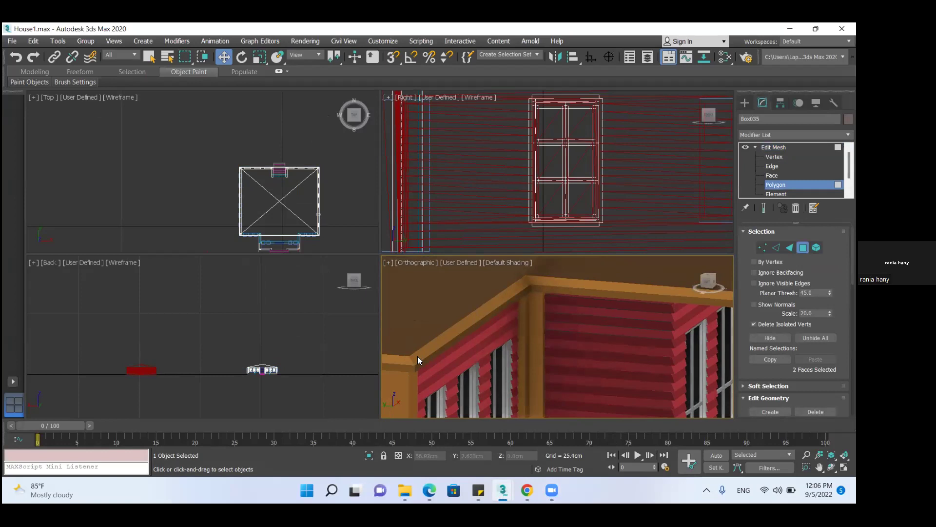
scroll(471, 374, "down", 5)
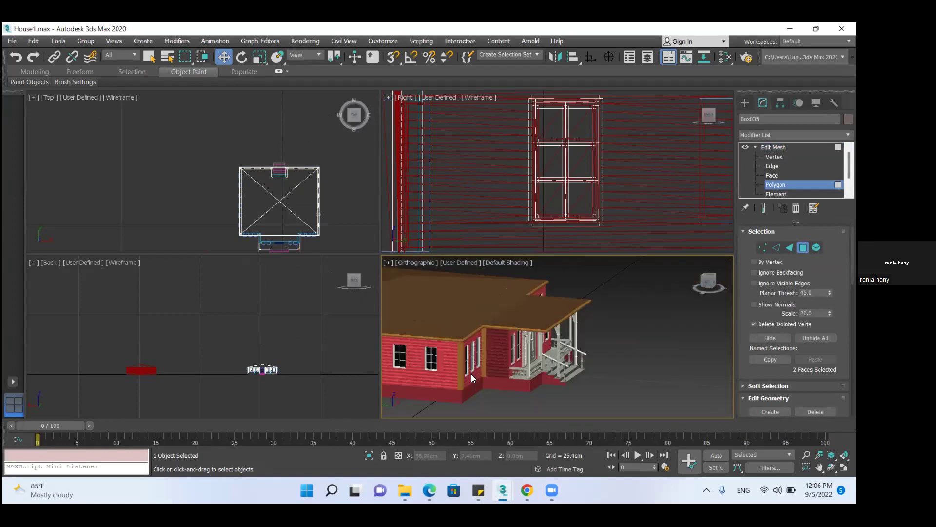
scroll(488, 371, "up", 8)
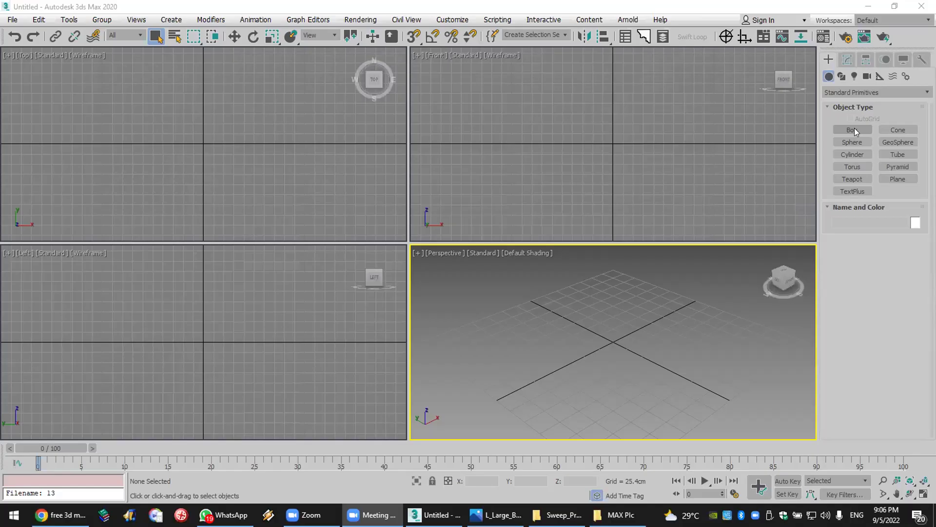
Step: Create a box about 261 cm long, 389 cm wide and 116 cm high from the Top view, fitted in all viewports
left_click(852, 129)
left_click_drag(109, 92, 265, 198)
left_click(269, 146)
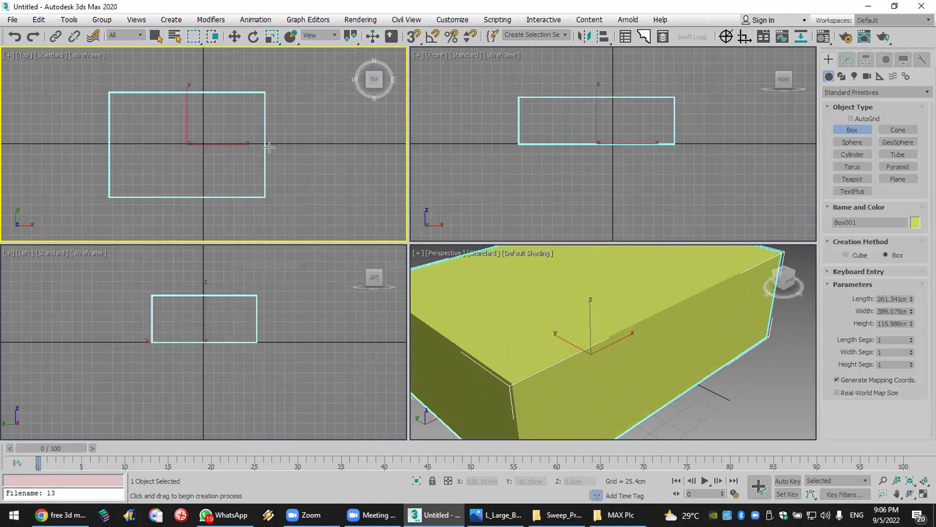
scroll(562, 267, "down", 2)
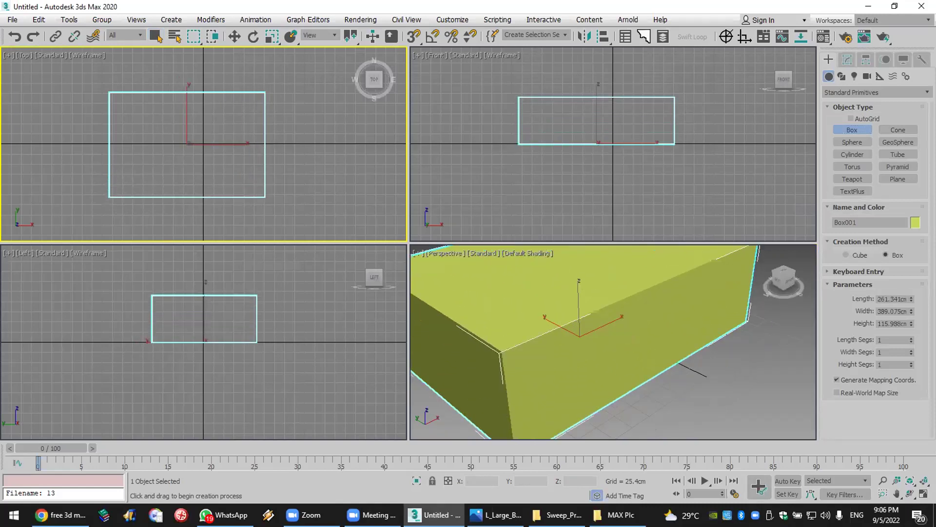
left_click(924, 480)
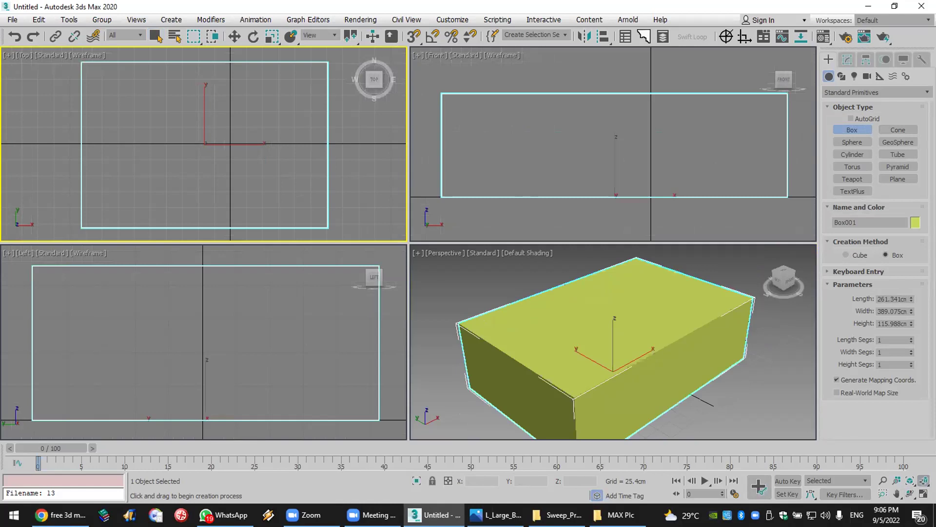
Step: Apply an Edit Poly modifier to the box and expand its sub-object levels
left_click(847, 59)
left_click(831, 93)
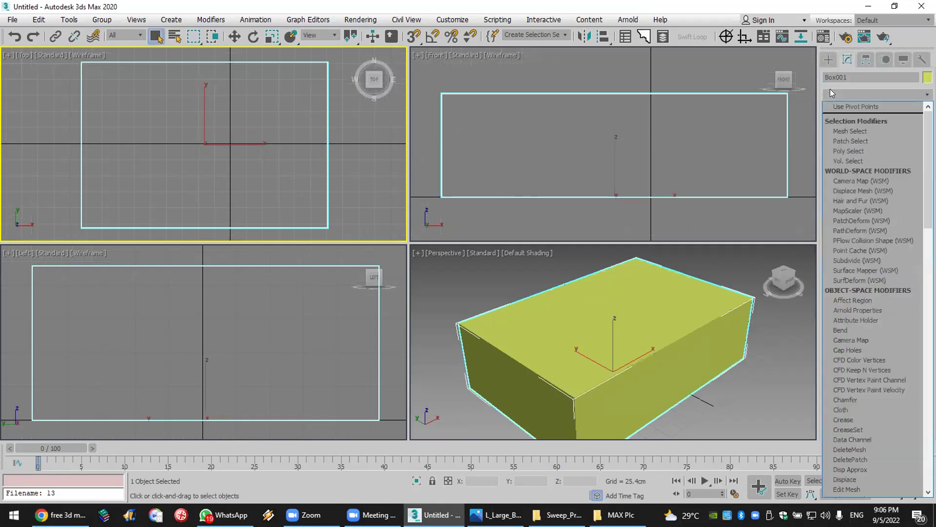
key("e")
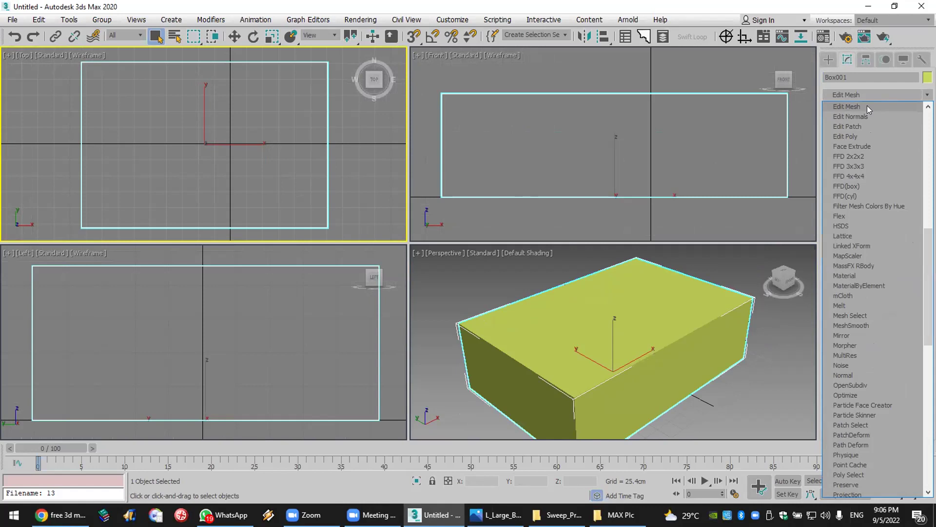
left_click(868, 136)
left_click(841, 109)
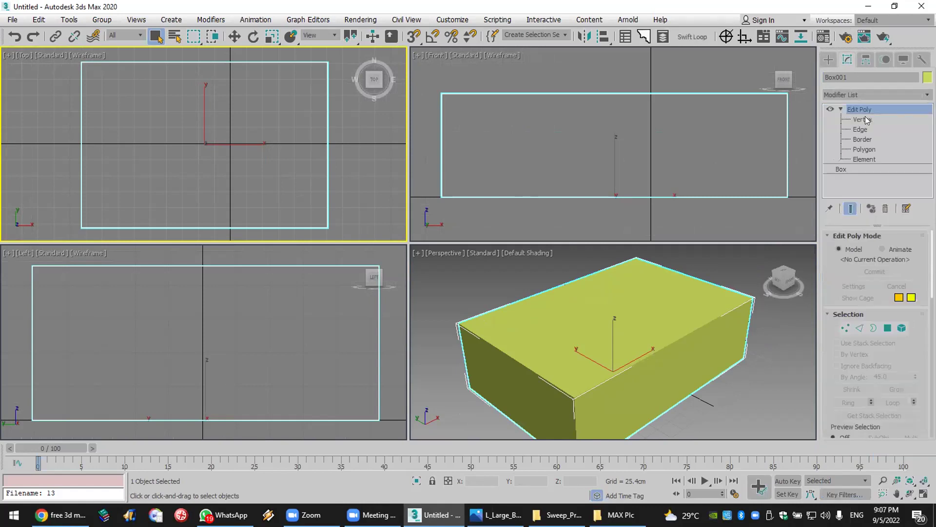
Step: Select the box's top and vertical edges at Edge level, leaving the base edges out
left_click(864, 118)
scroll(582, 107, "down", 3)
left_click_drag(463, 64, 488, 110)
left_click(860, 129)
scroll(894, 376, "down", 5)
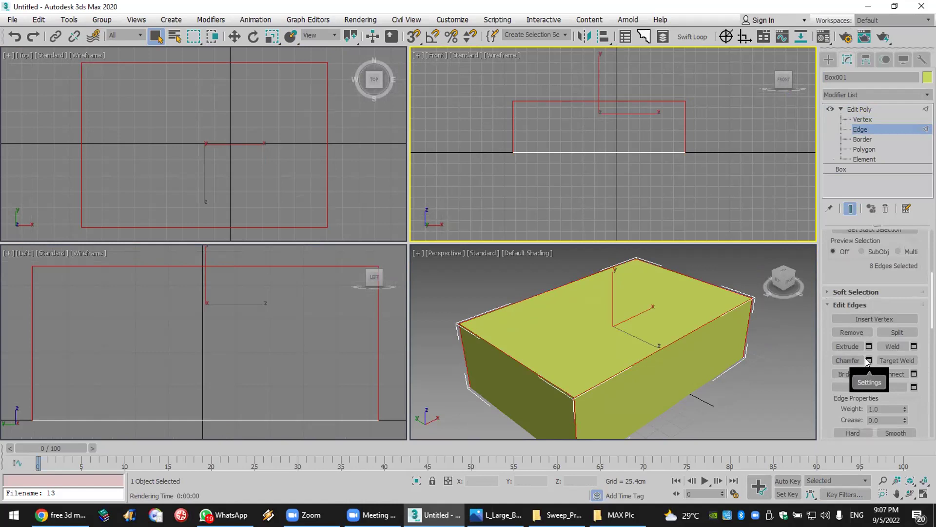
Step: Chamfer the selected top and vertical edges by 14.401 cm with 13 segments
left_click(870, 360)
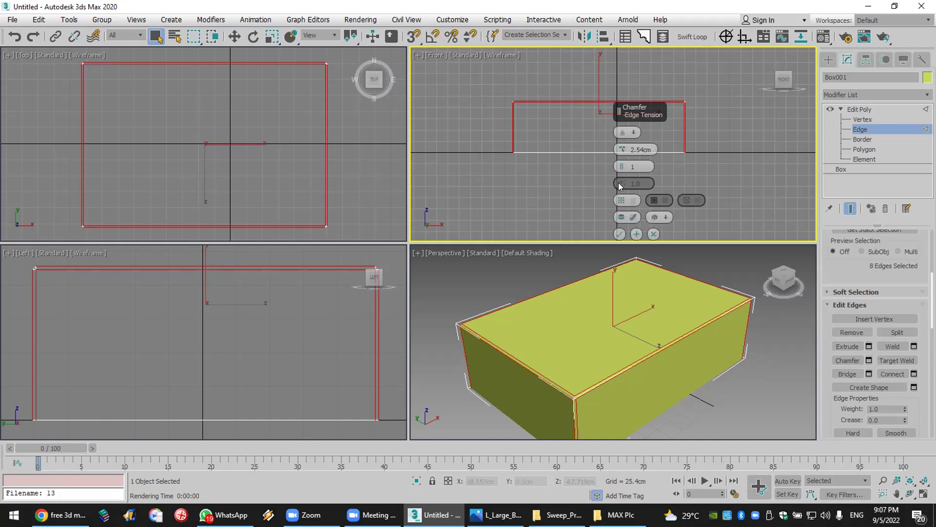
left_click_drag(622, 149, 623, 131)
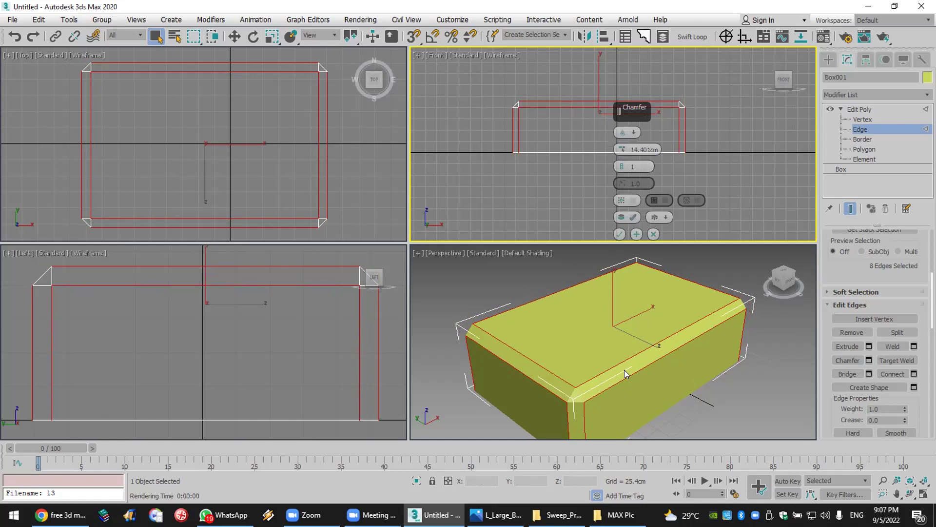
left_click_drag(624, 167, 634, 140)
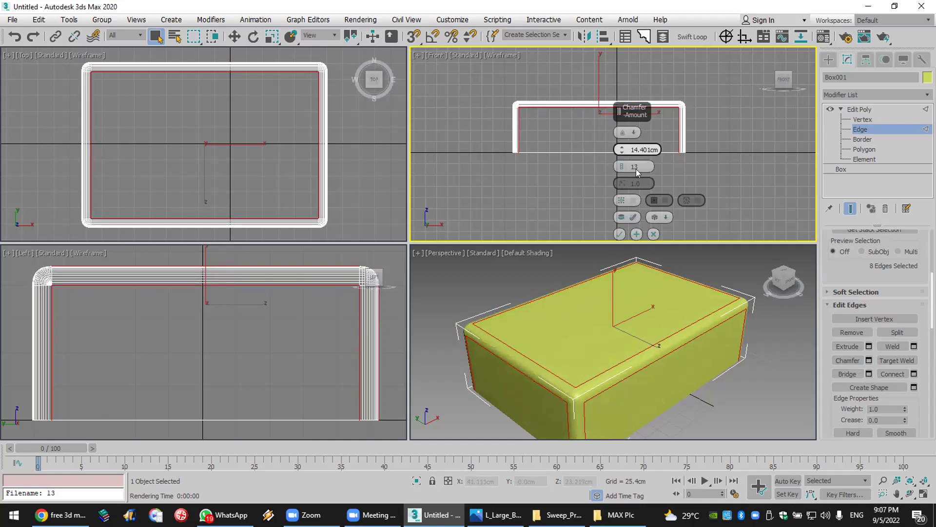
left_click(621, 233)
left_click(647, 210)
left_click(717, 403)
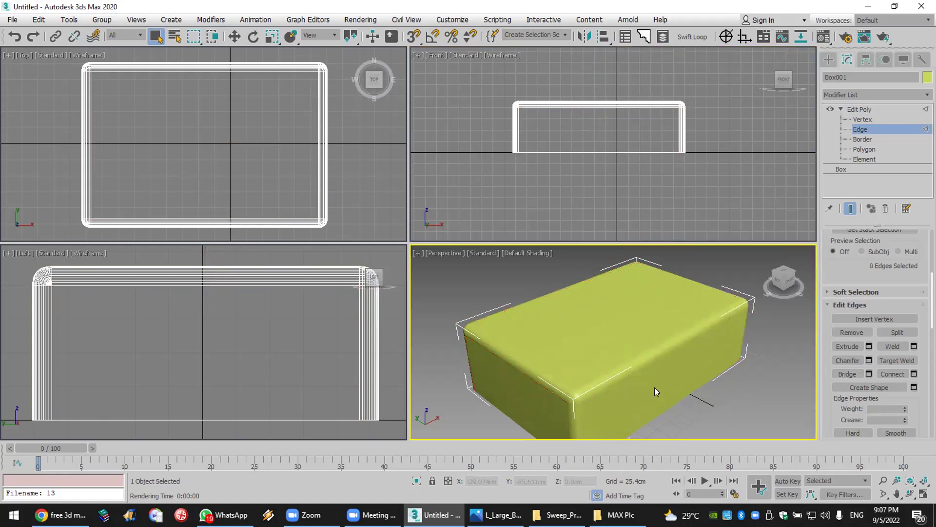
Step: Examine the box's rounded edges from different angles in the Perspective view
scroll(654, 387, "down", 2)
scroll(629, 435, "up", 3)
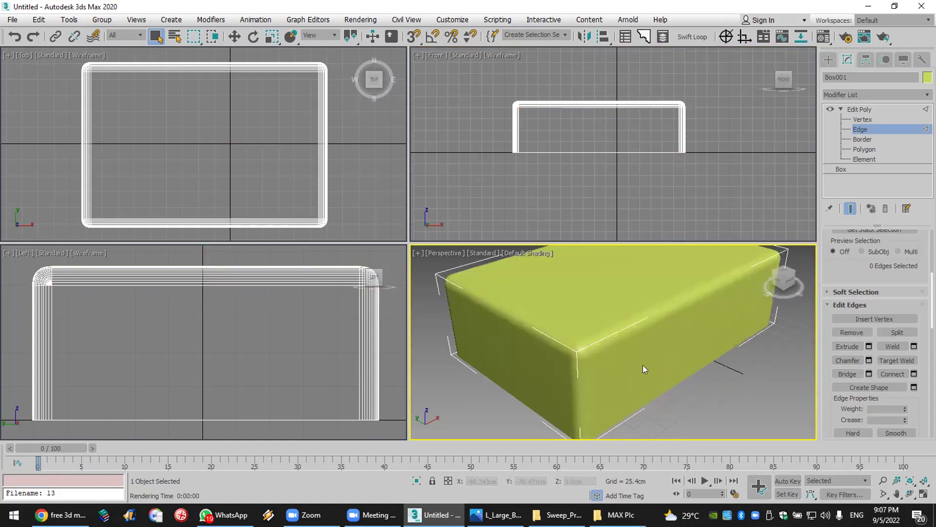
scroll(564, 299, "down", 1)
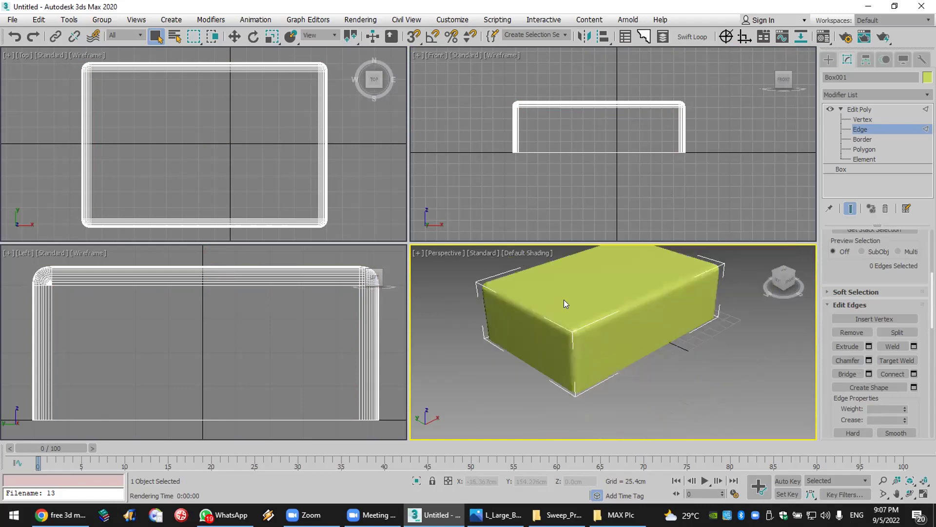
left_click(897, 494)
left_click_drag(658, 274, 675, 304)
key("ctrl+r")
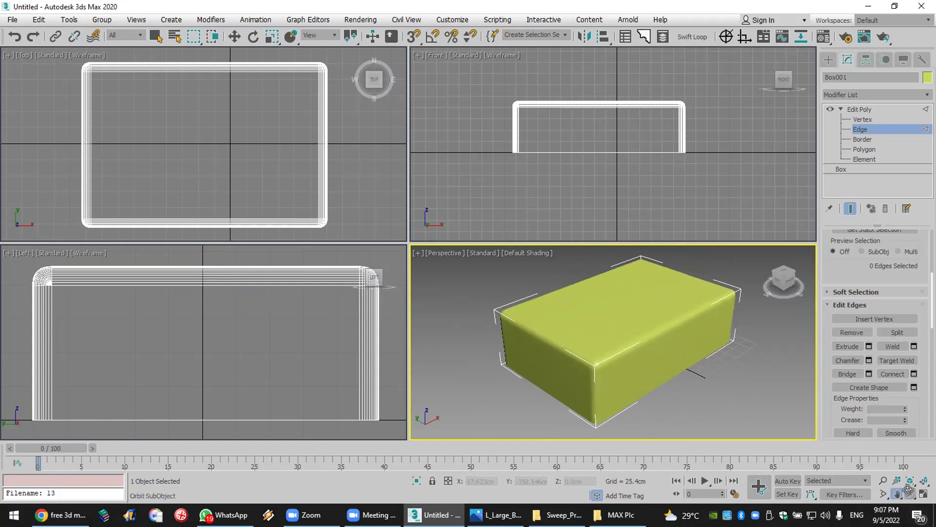
left_click_drag(635, 371, 618, 357)
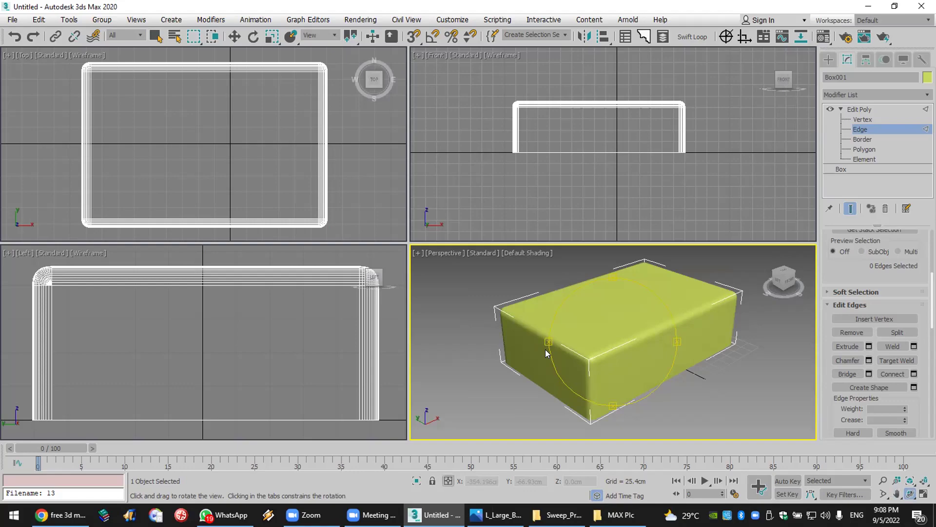
Step: Switch to WhatsApp and look through the model images shared in the 3D MAX Live 15-8-2022 group
key("alt+Tab")
scroll(547, 351, "down", 5)
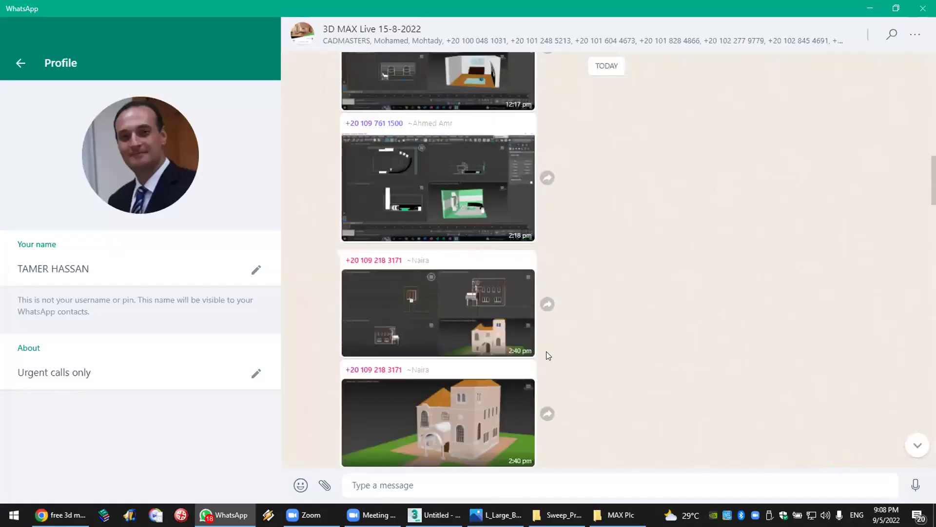
scroll(563, 367, "down", 5)
scroll(565, 366, "up", 8)
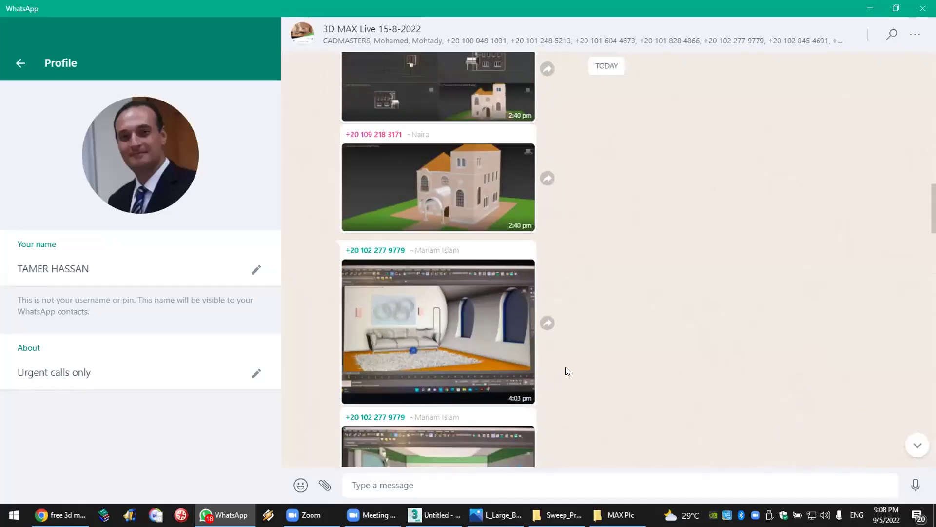
scroll(566, 367, "up", 10)
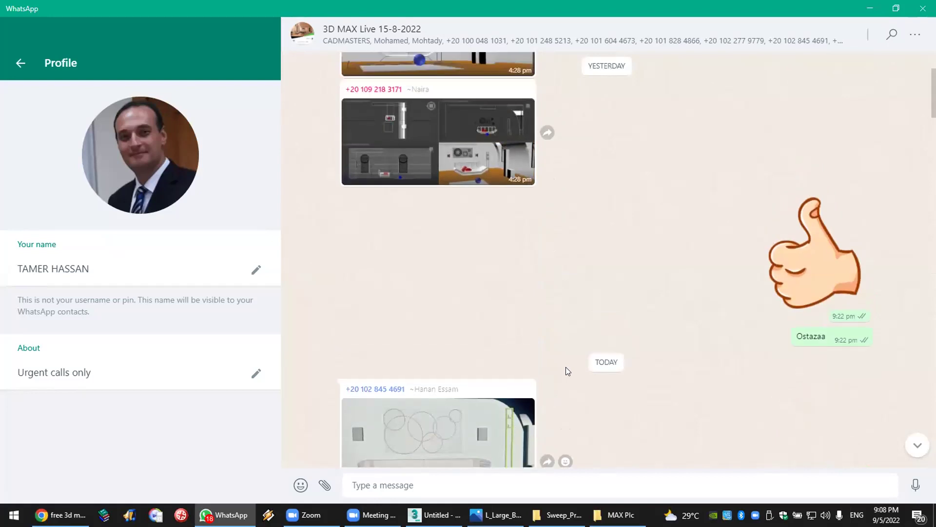
scroll(566, 367, "up", 1)
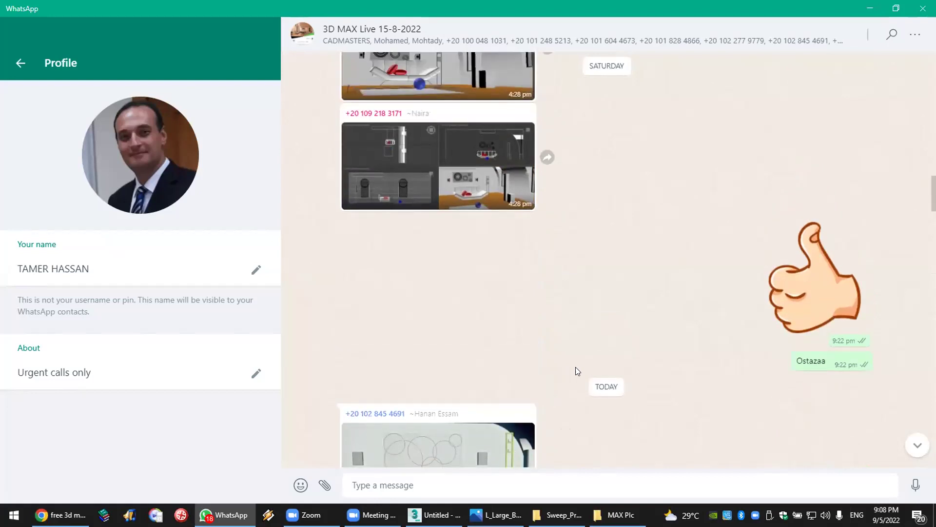
scroll(570, 371, "up", 5)
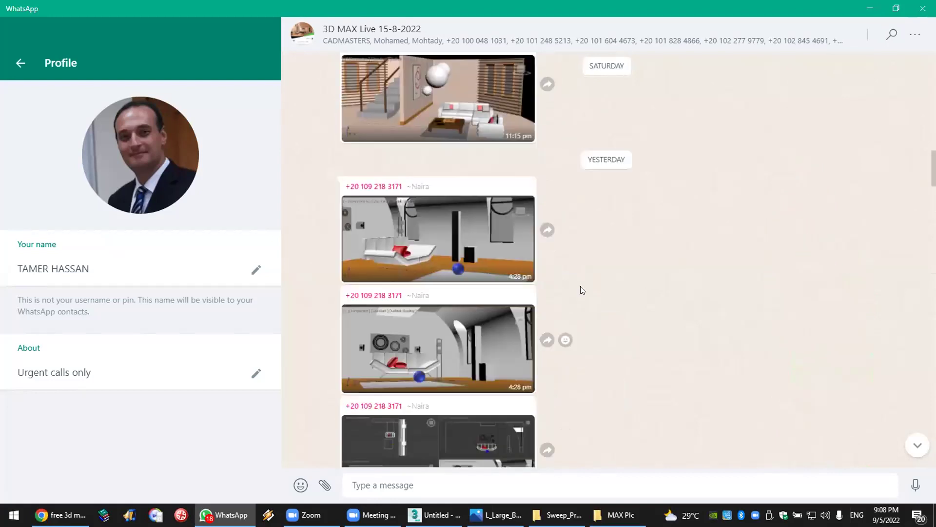
scroll(580, 288, "up", 3)
left_click(400, 279)
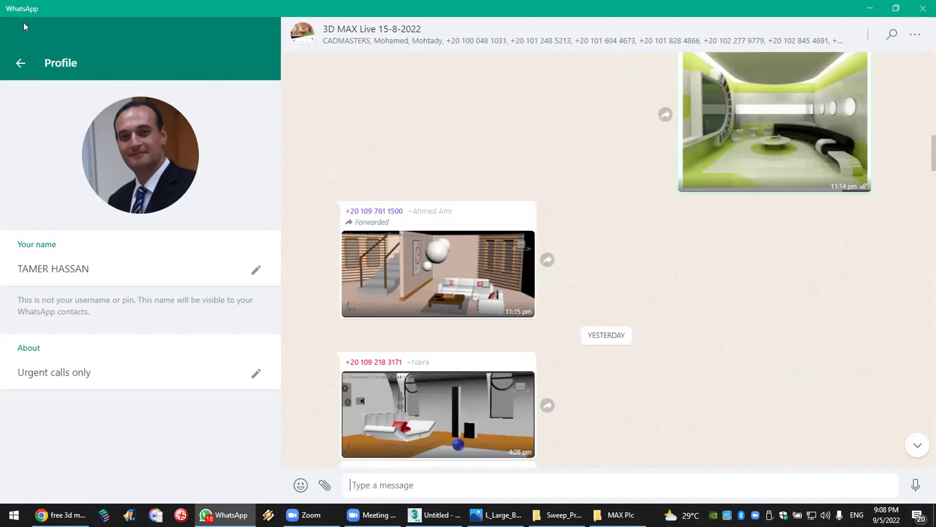
Step: Switch back to 3ds Max and reset the scene without saving the chamfered box
key("alt+Tab")
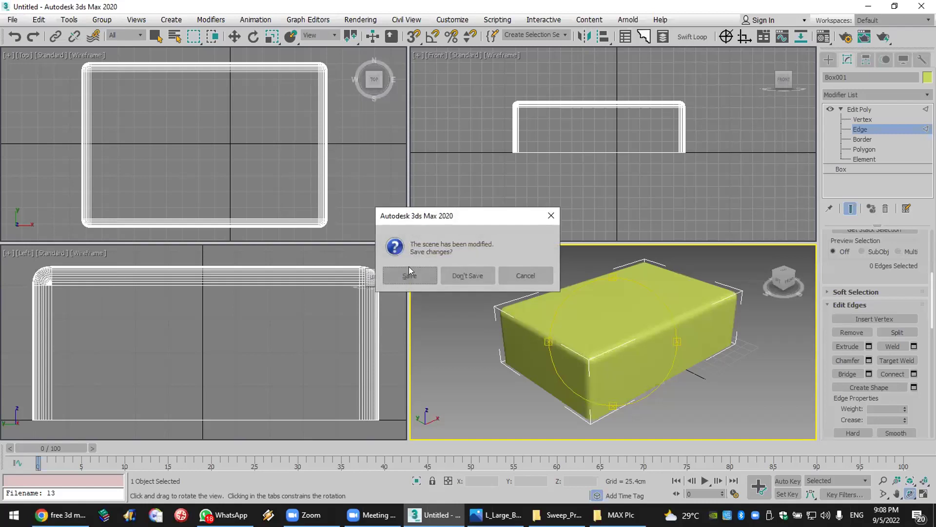
left_click(470, 276)
left_click(441, 278)
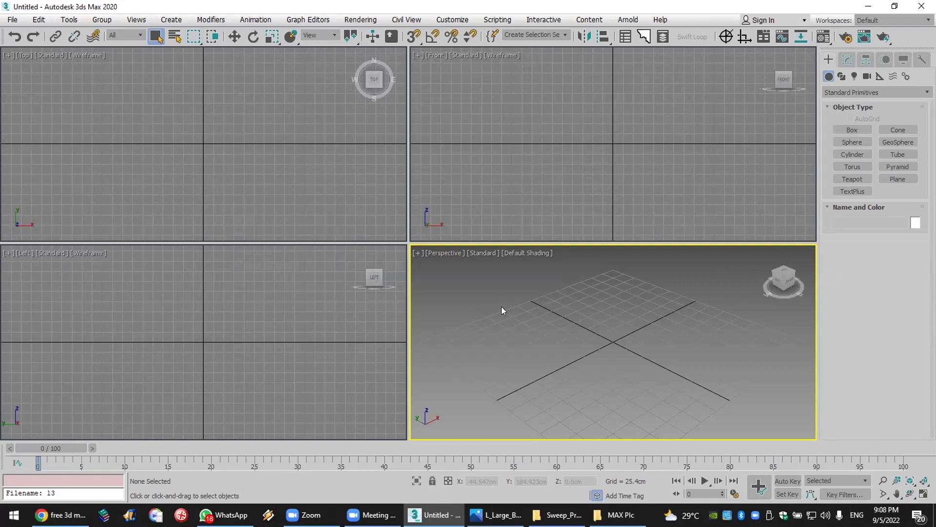
Step: Switch to WhatsApp and examine the living-room model images shared in the 3D MAX Live 15-8-2022 group, enlarging the four-viewport screenshot
left_click(21, 23)
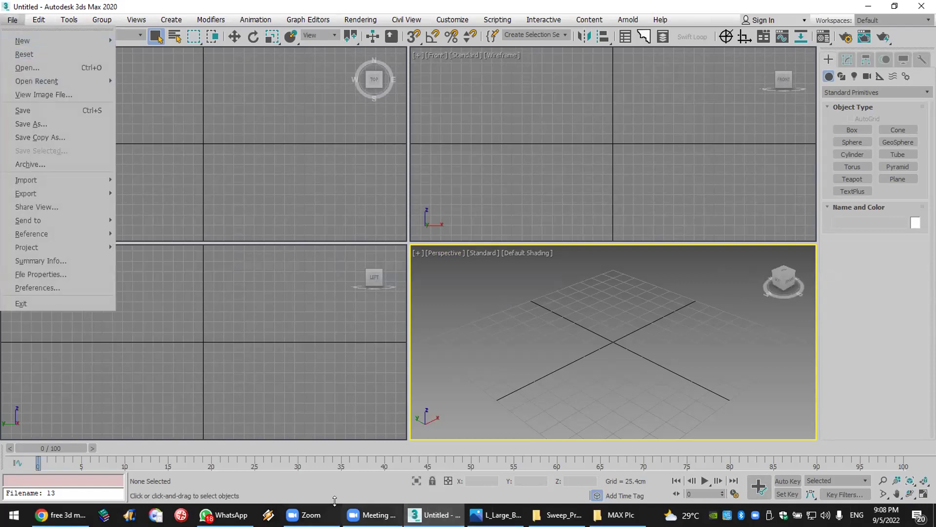
left_click(226, 515)
scroll(512, 356, "down", 1)
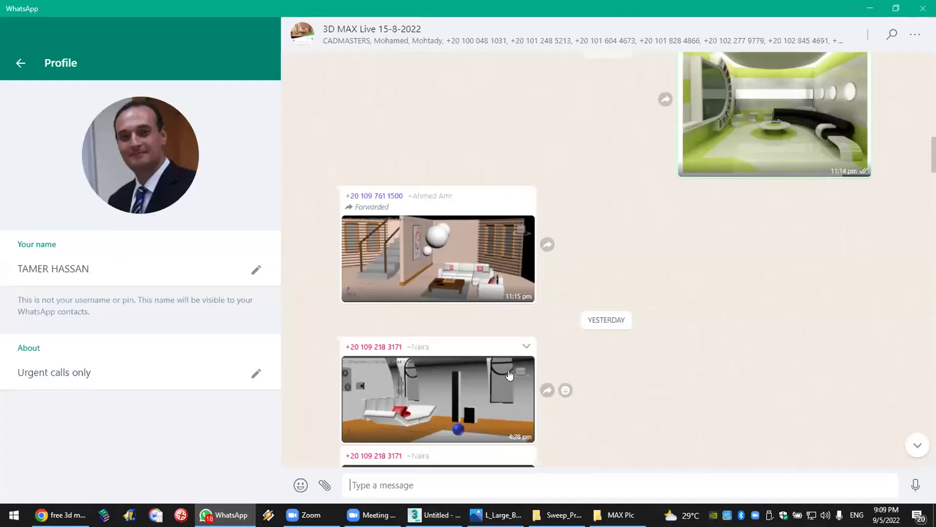
scroll(513, 358, "down", 2)
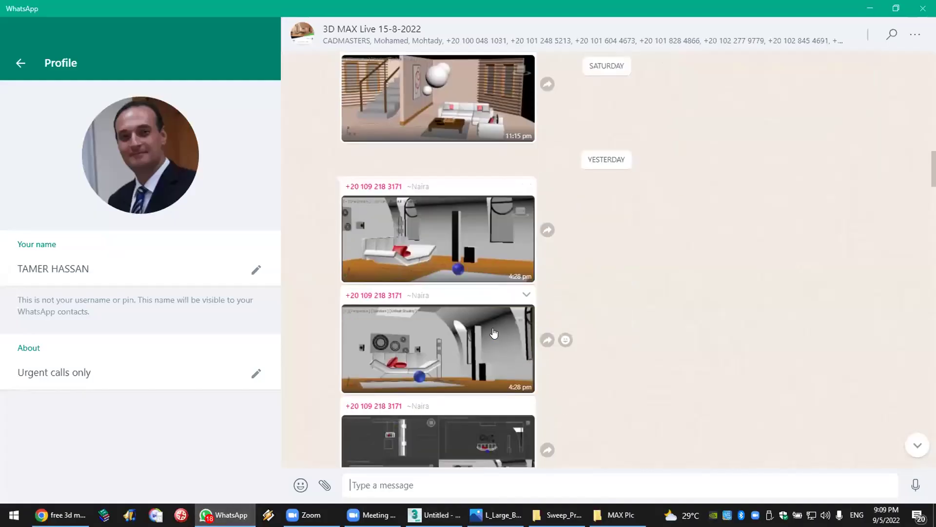
scroll(494, 333, "down", 3)
left_click(514, 284)
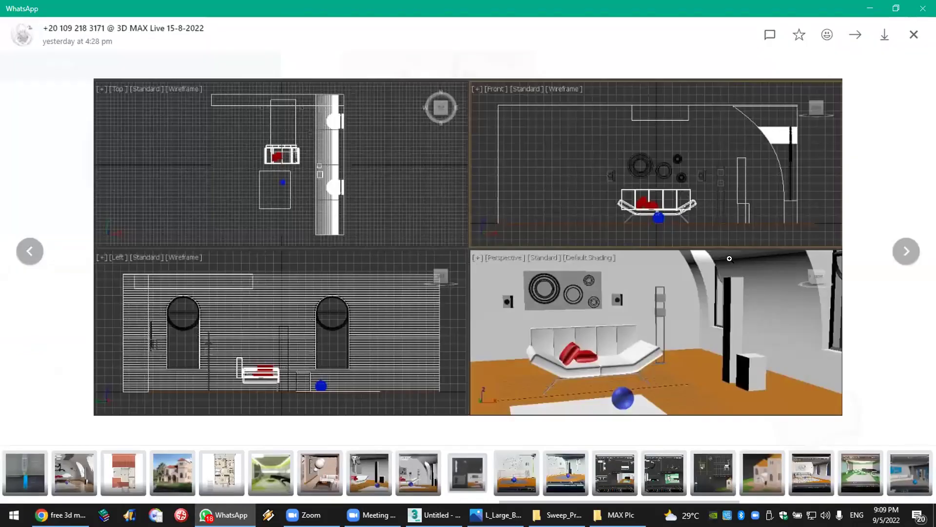
left_click(730, 258)
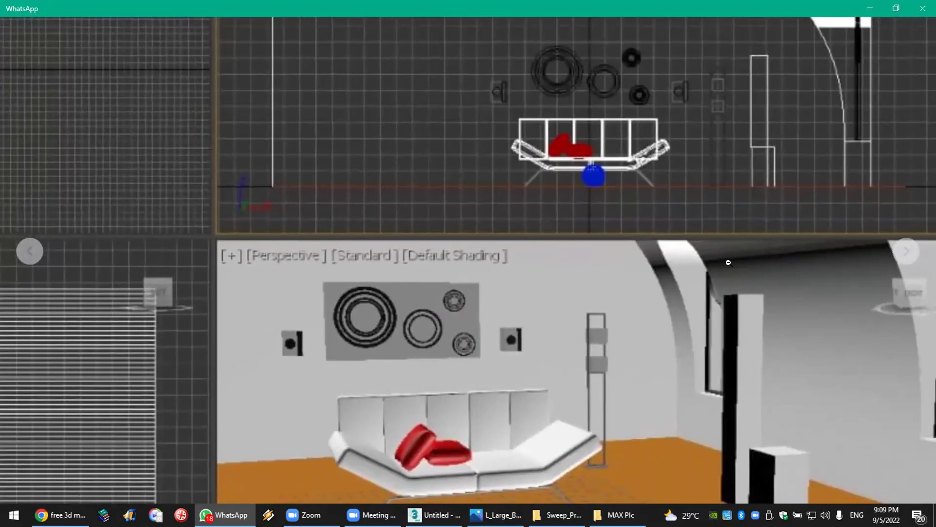
left_click(728, 262)
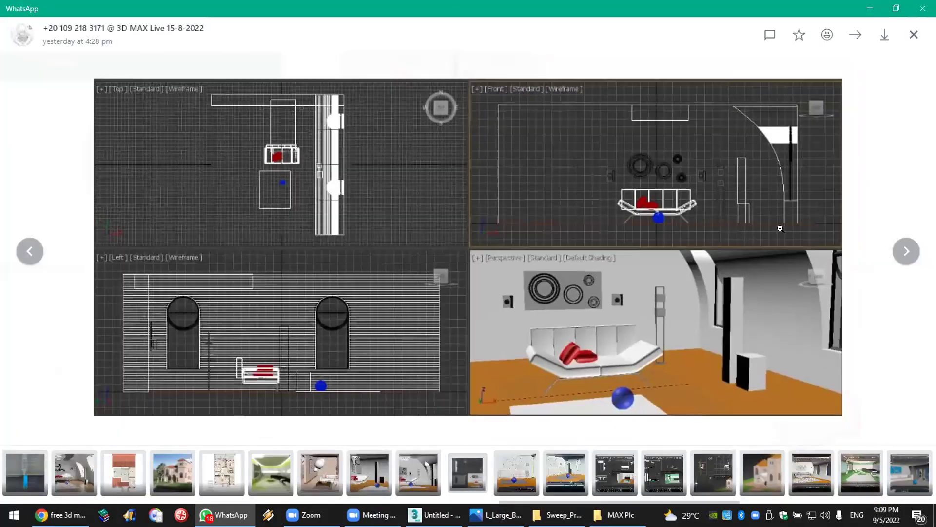
left_click(914, 36)
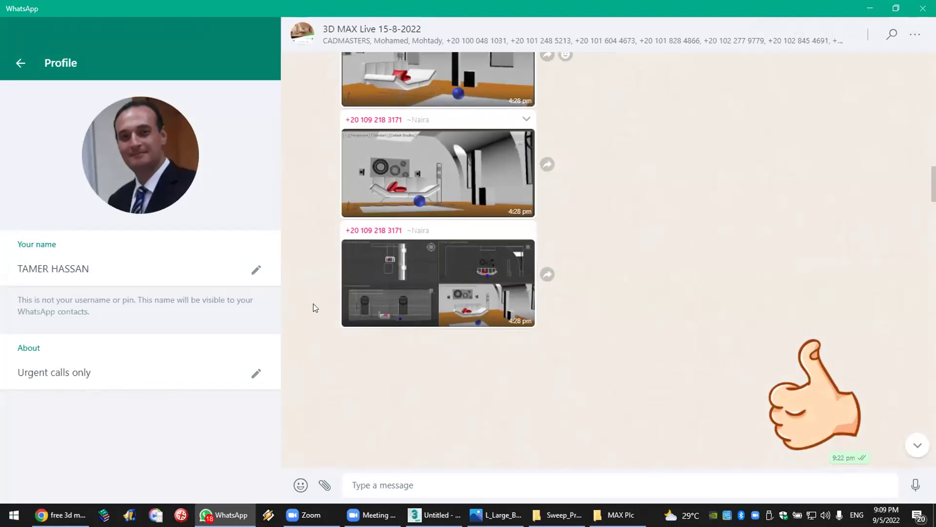
left_click(370, 294)
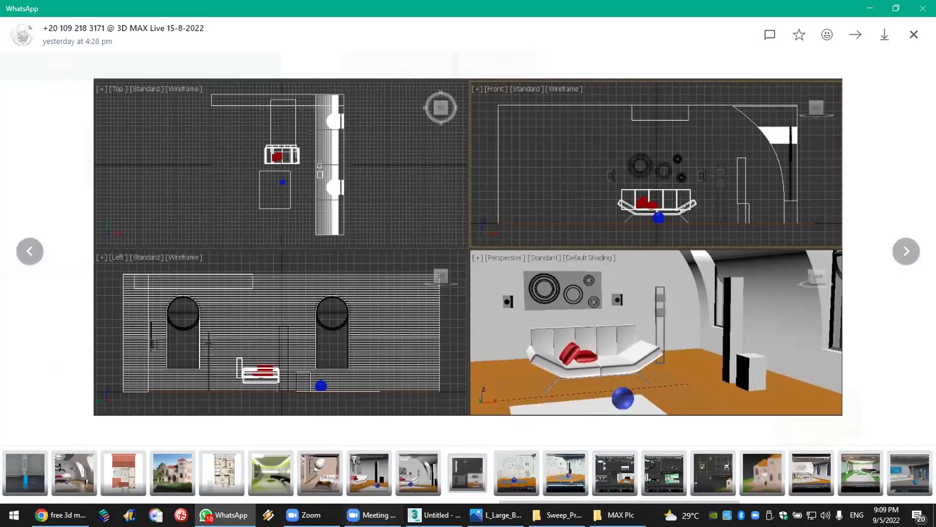
Step: Switch back to 3ds Max and draw an open, wavy line spline with curved points in the Top view
key("alt+Tab")
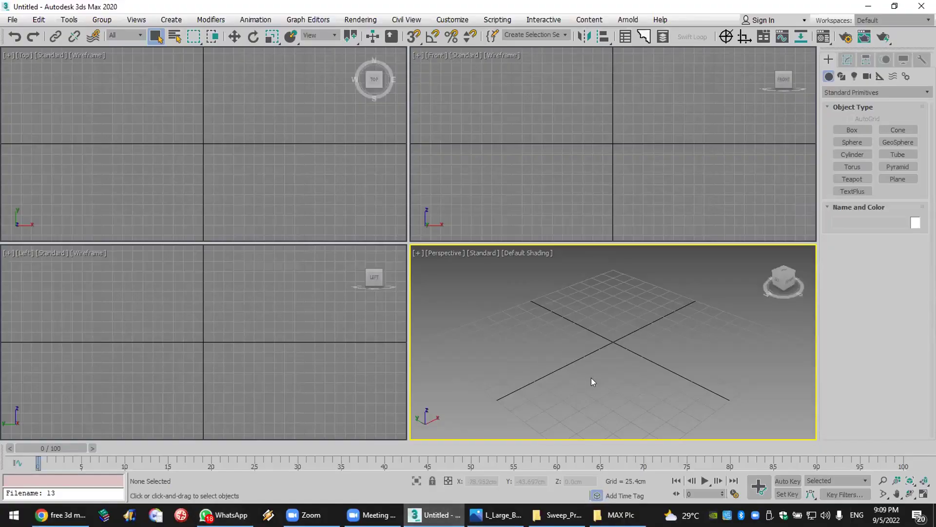
left_click(839, 76)
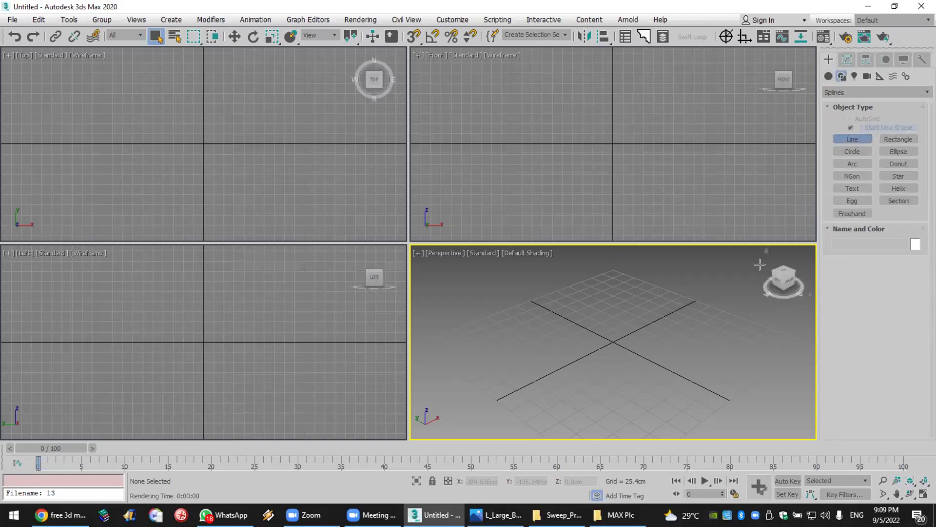
left_click(853, 139)
left_click(315, 149)
left_click(220, 114)
left_click(162, 104)
left_click(191, 193)
right_click(668, 390)
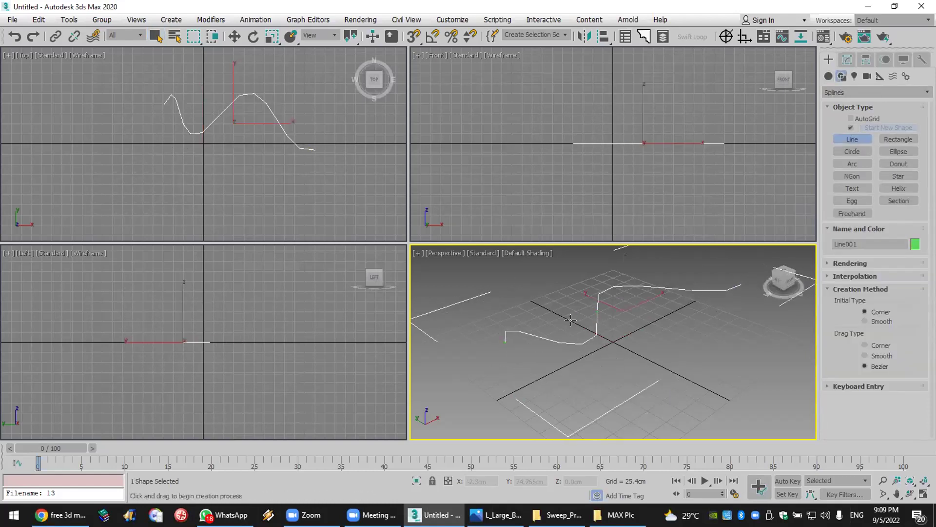
Step: Set the wavy line's interpolation steps to 100 to smooth its curves
left_click(867, 277)
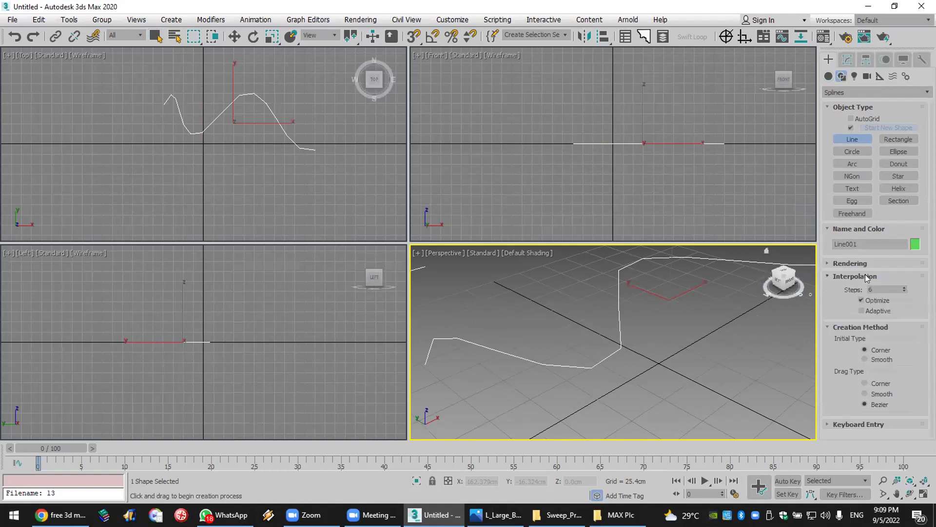
left_click(881, 310)
left_click(881, 309)
left_click_drag(903, 287, 835, 4)
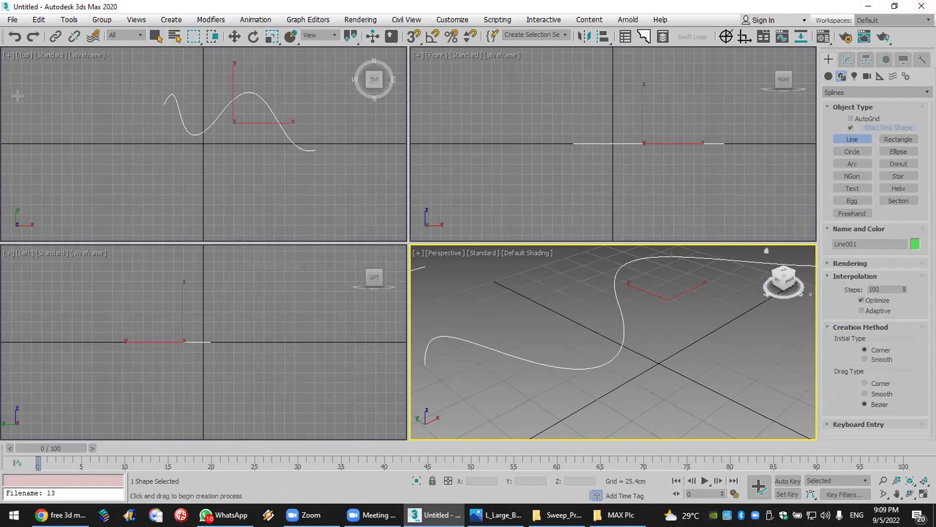
Step: Start a new empty scene without saving the wavy line
left_click(5, 21)
mouse_move(20, 38)
left_click(142, 38)
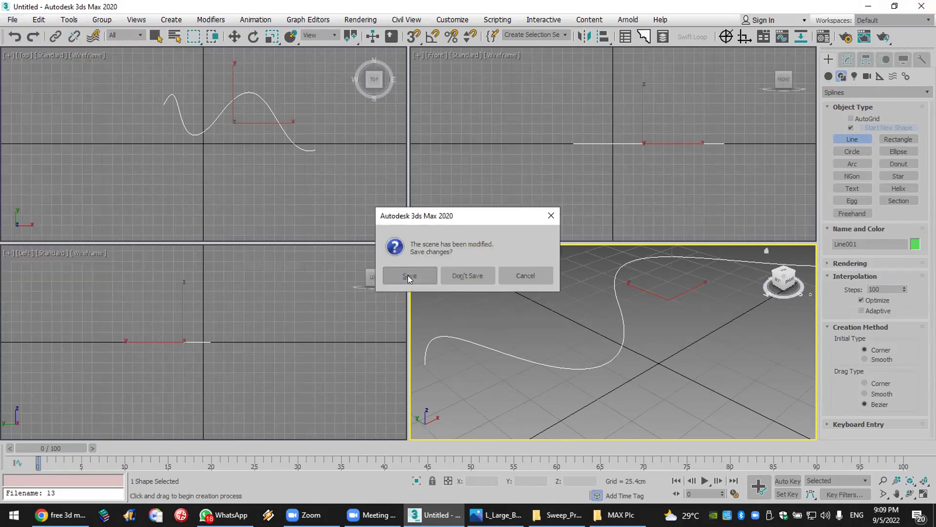
left_click(444, 280)
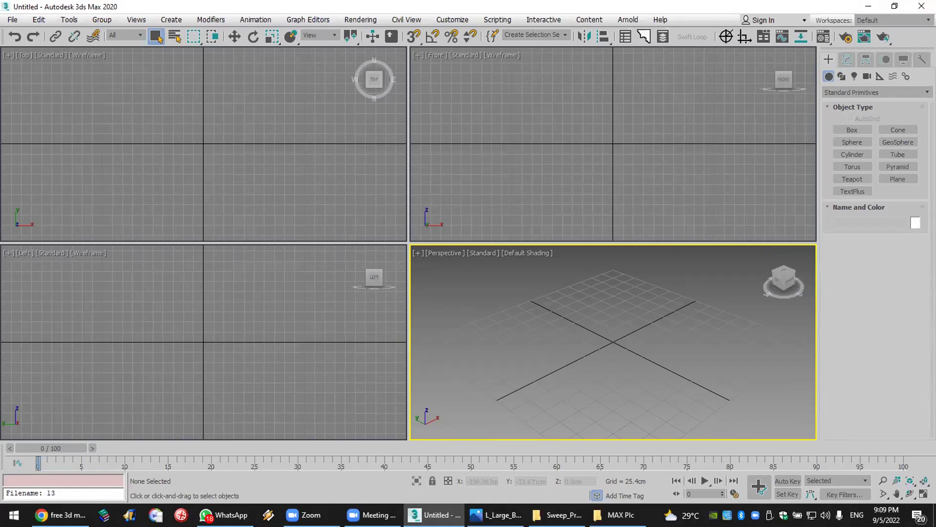
Step: Switch to WhatsApp, close the enlarged four-viewport screenshot and return to 3ds Max
key("alt+Tab")
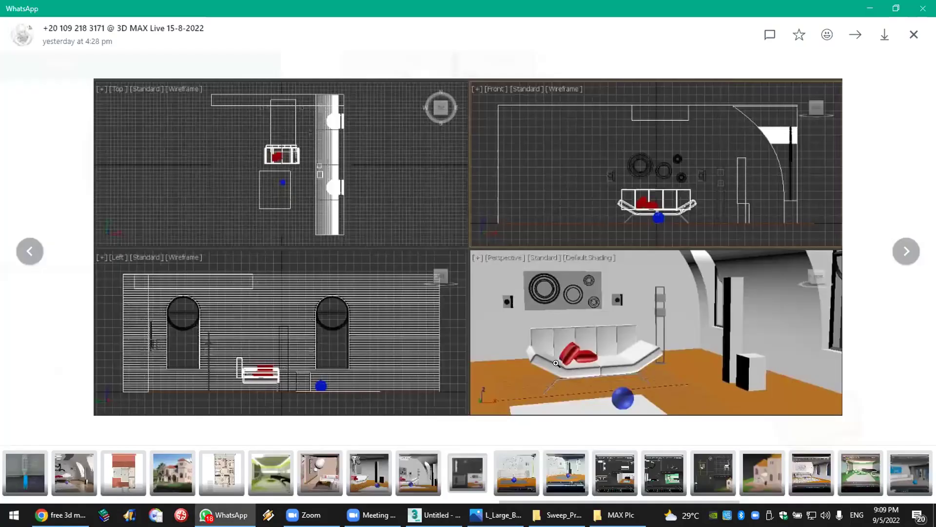
left_click(914, 35)
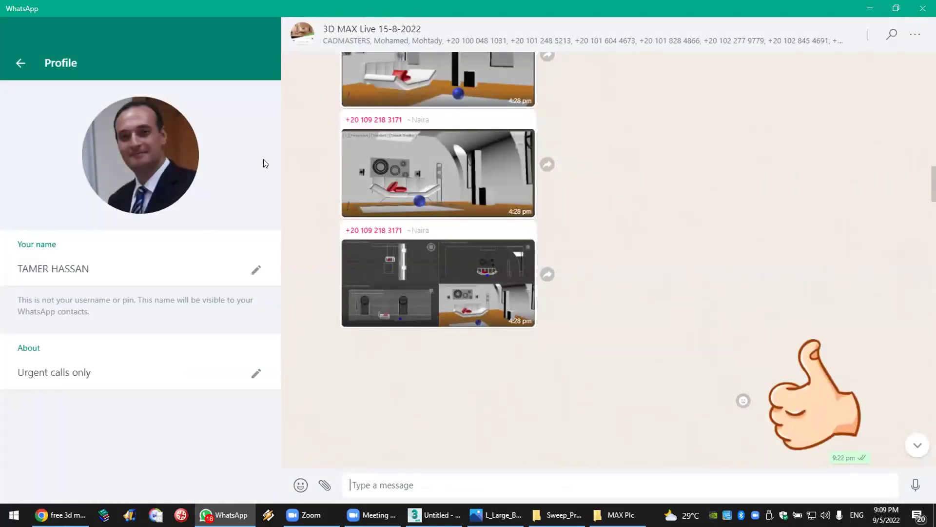
key("alt+Tab")
Step: Open the recent file aa 20-7.max despite the missing DLLs, adopt the file's unit scale and dismiss the Scene Converter
left_click(12, 19)
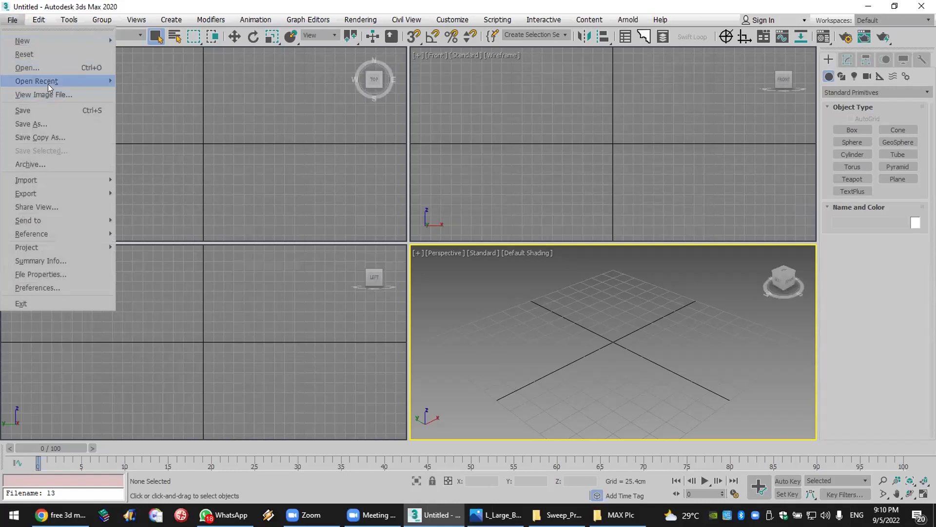
mouse_move(48, 83)
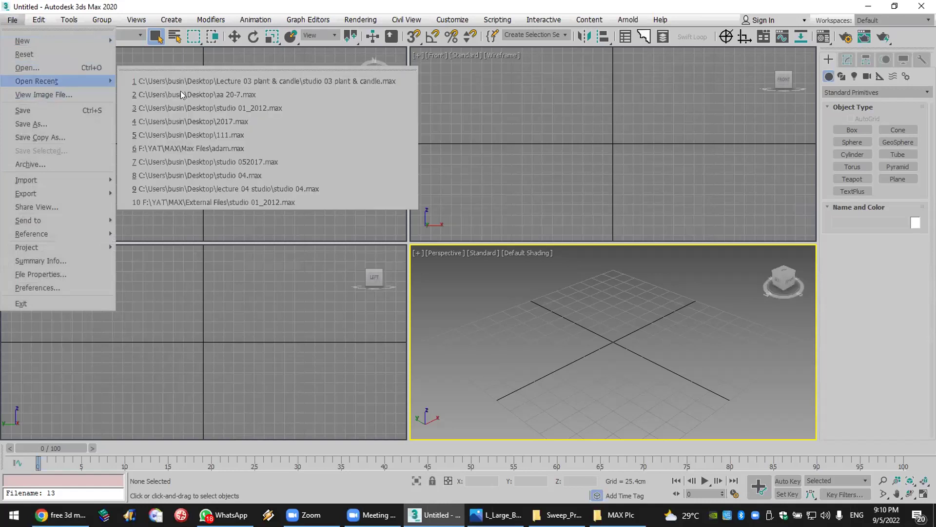
left_click(209, 94)
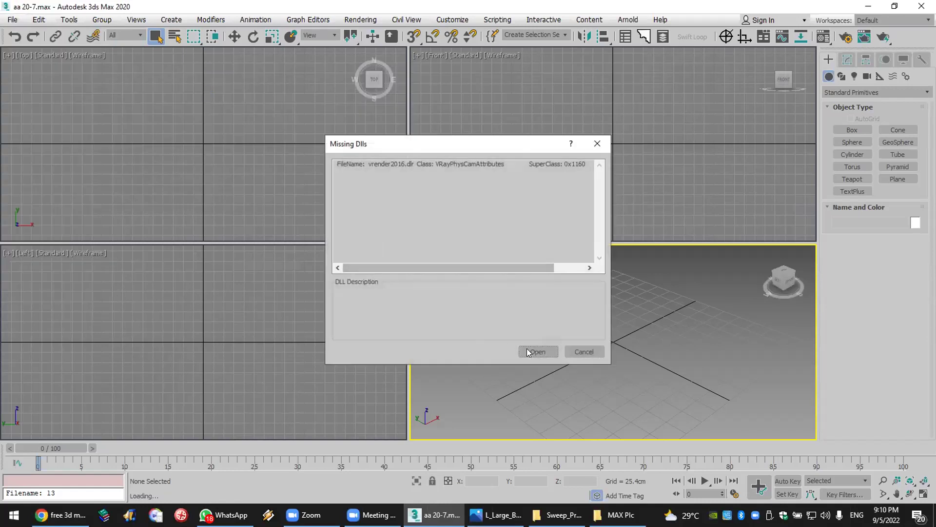
left_click(531, 348)
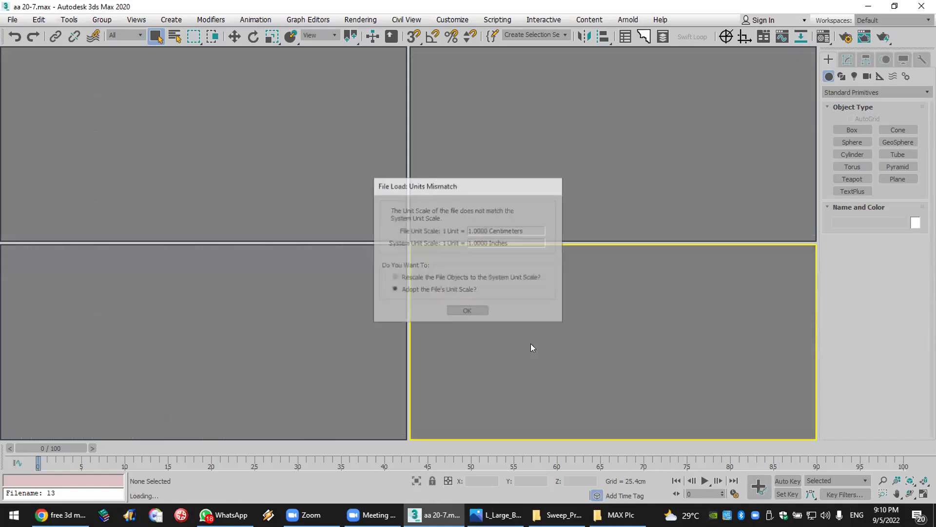
left_click(472, 314)
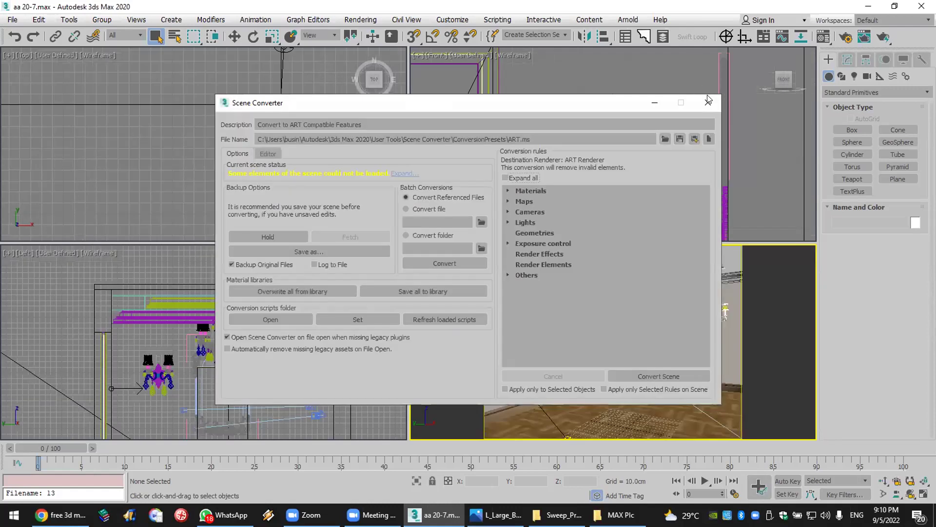
left_click(708, 102)
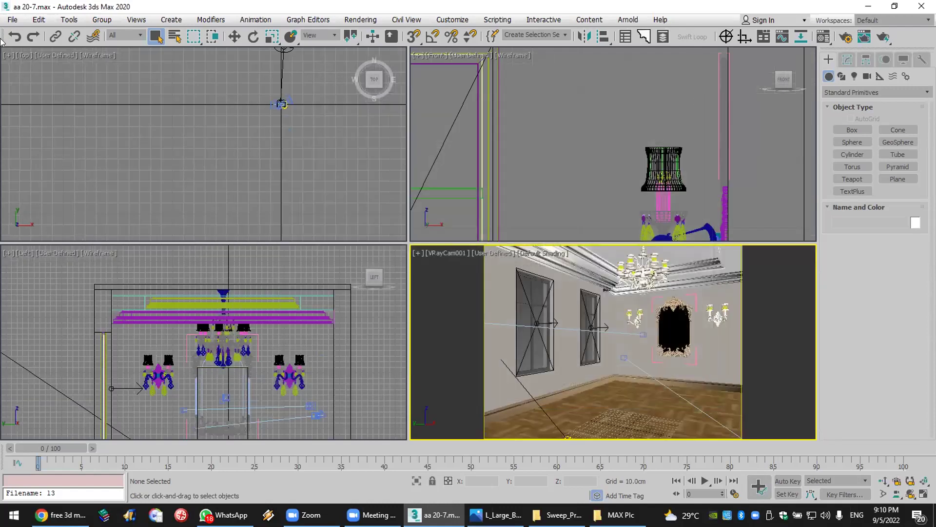
Step: Open aa.max from the MAX shortcut's External Files folder despite the missing DLLs, and dismiss the Scene Converter
left_click(14, 20)
left_click(42, 67)
scroll(273, 266, "down", 2)
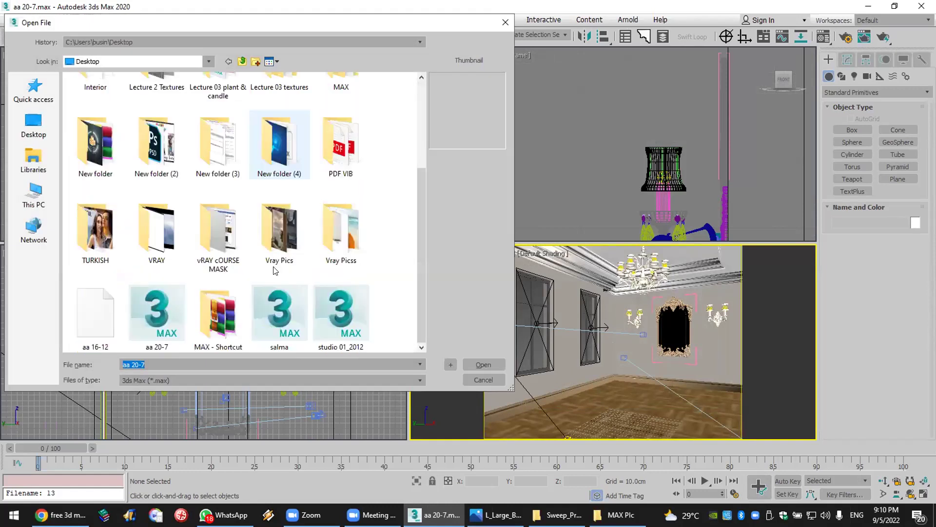
left_click(146, 314)
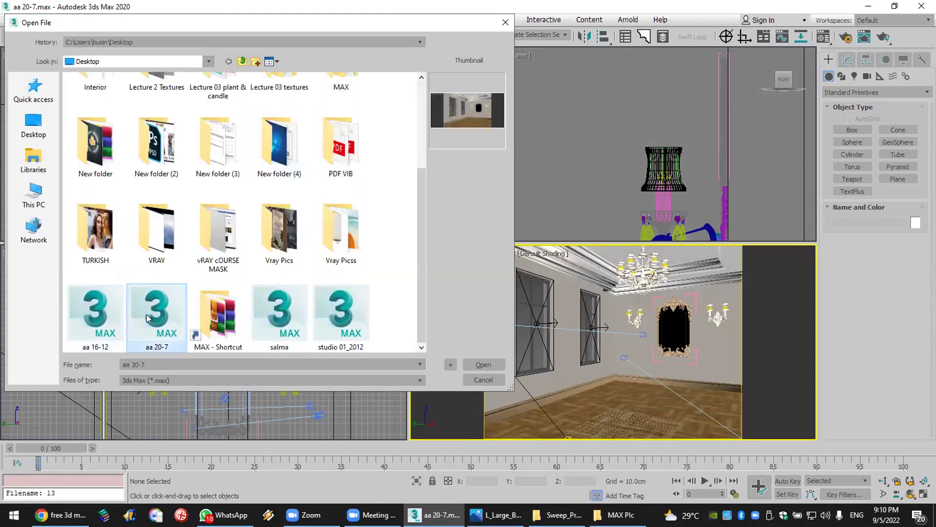
left_click(84, 318)
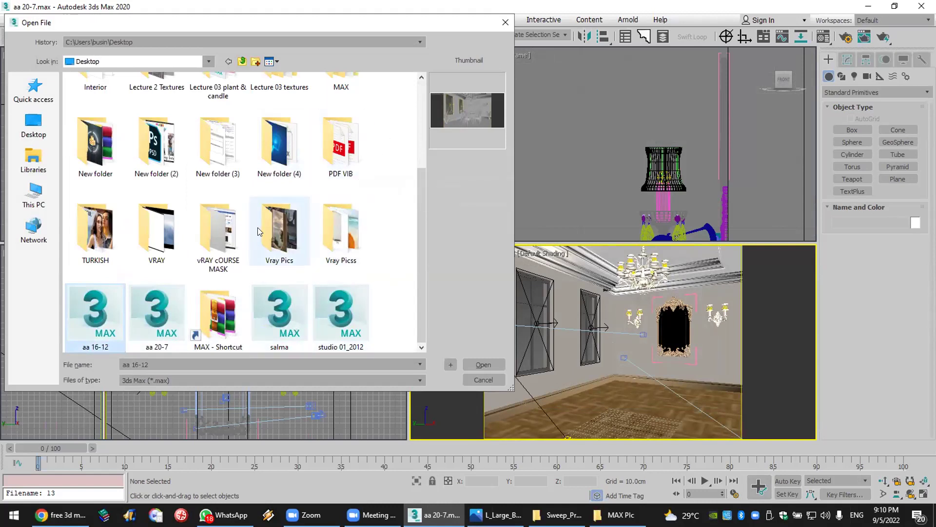
double_click(221, 315)
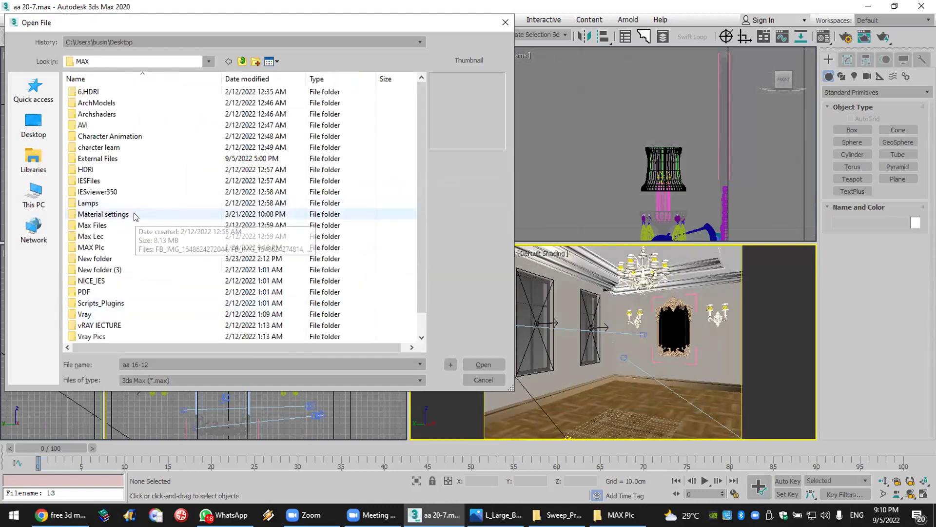
double_click(130, 159)
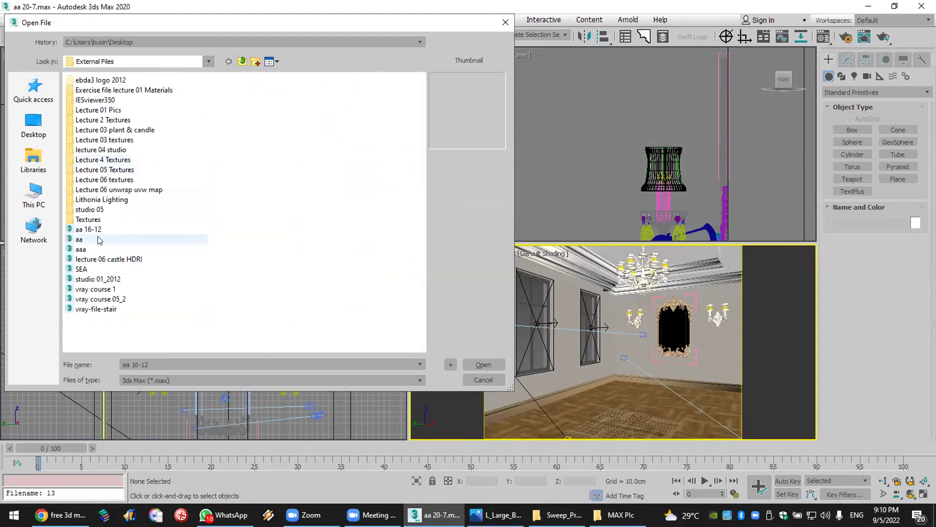
double_click(108, 239)
left_click(535, 350)
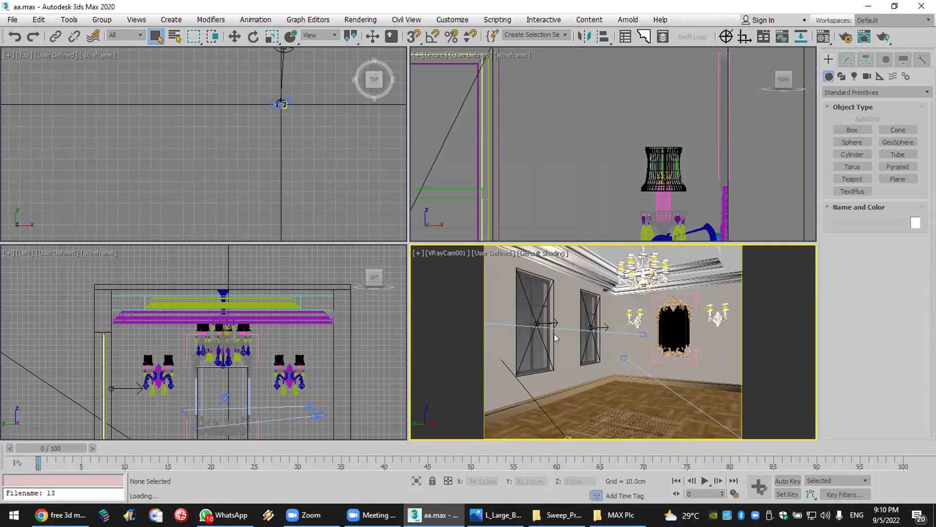
left_click(516, 352)
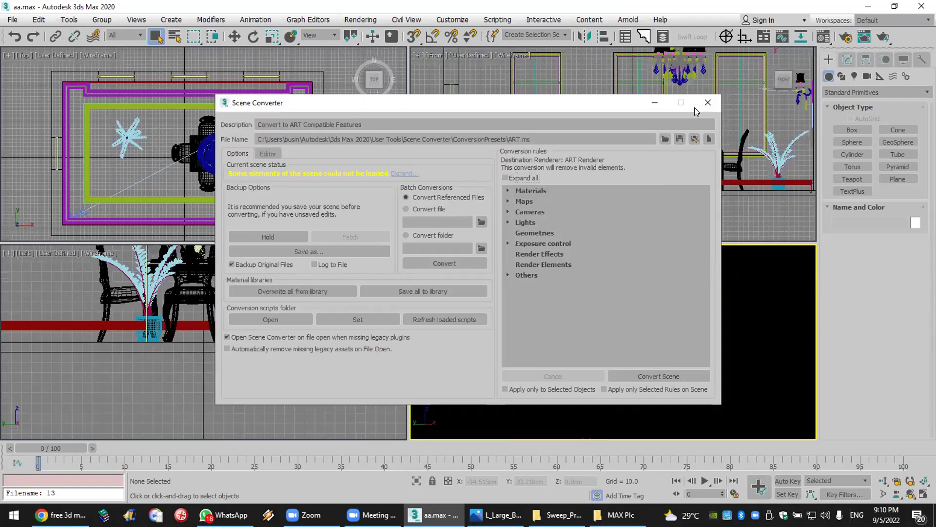
left_click(708, 103)
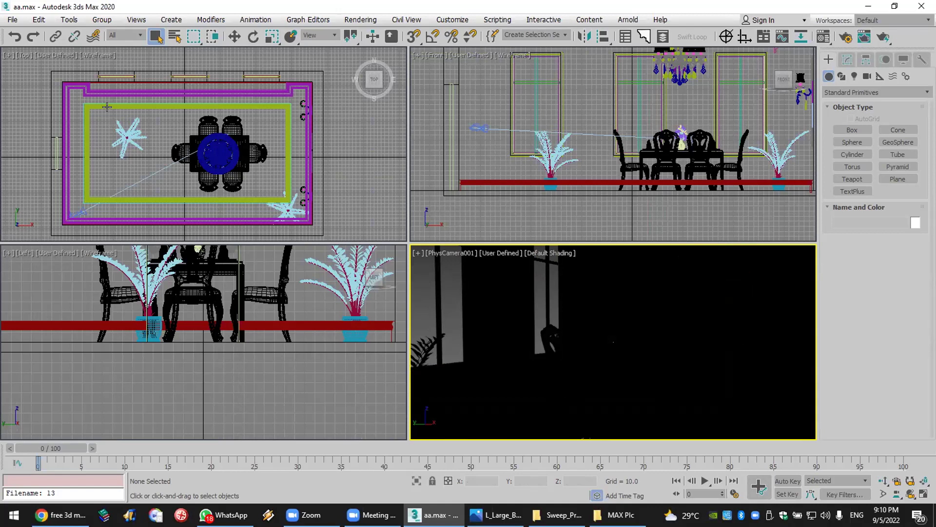
Step: Turn off shadows in the PhysCamera001 viewport and illuminate it with default lights
left_click(502, 256)
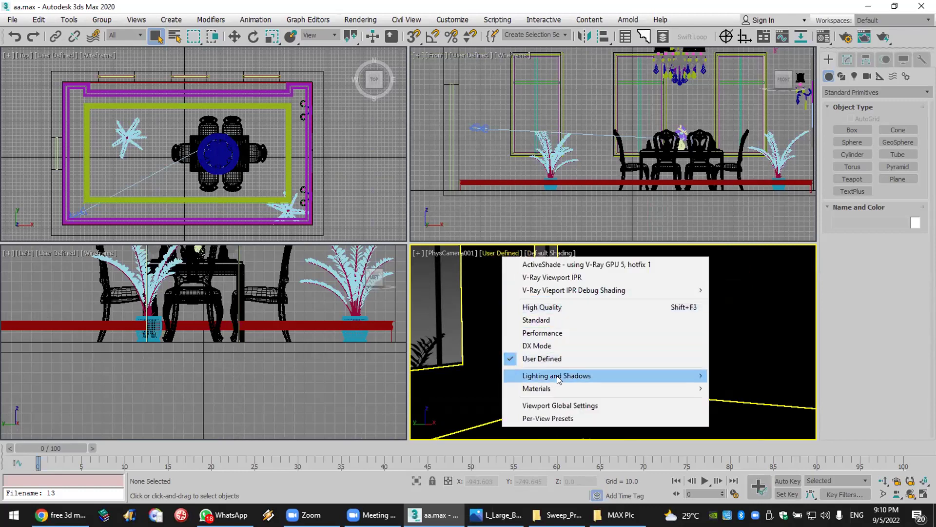
mouse_move(586, 377)
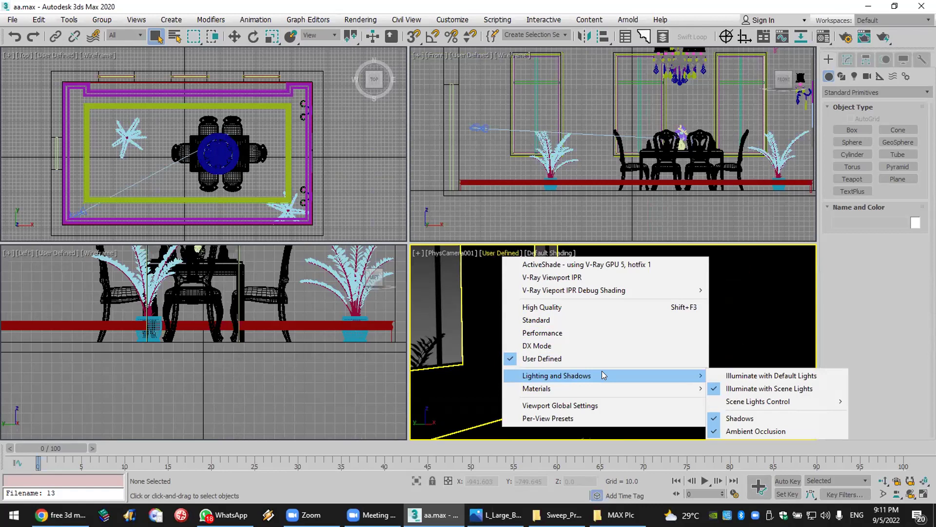
left_click(755, 421)
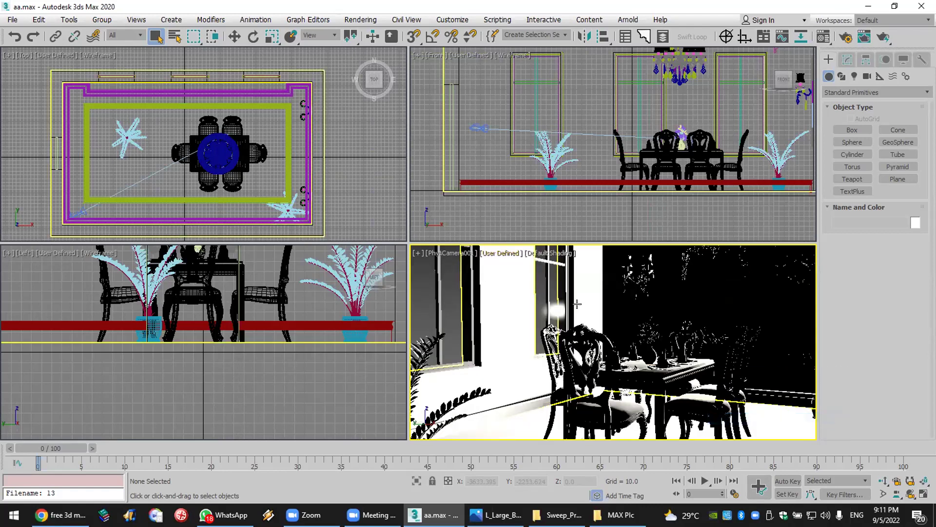
left_click(490, 257)
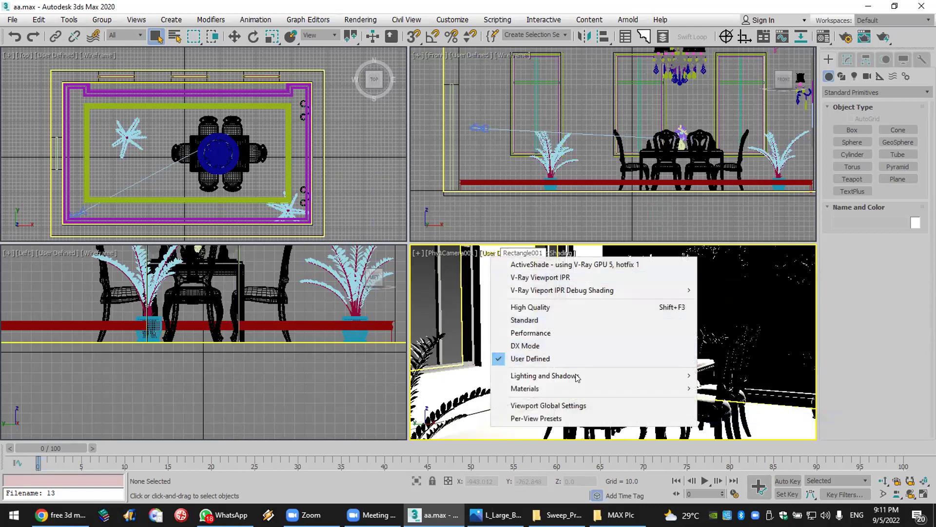
mouse_move(672, 377)
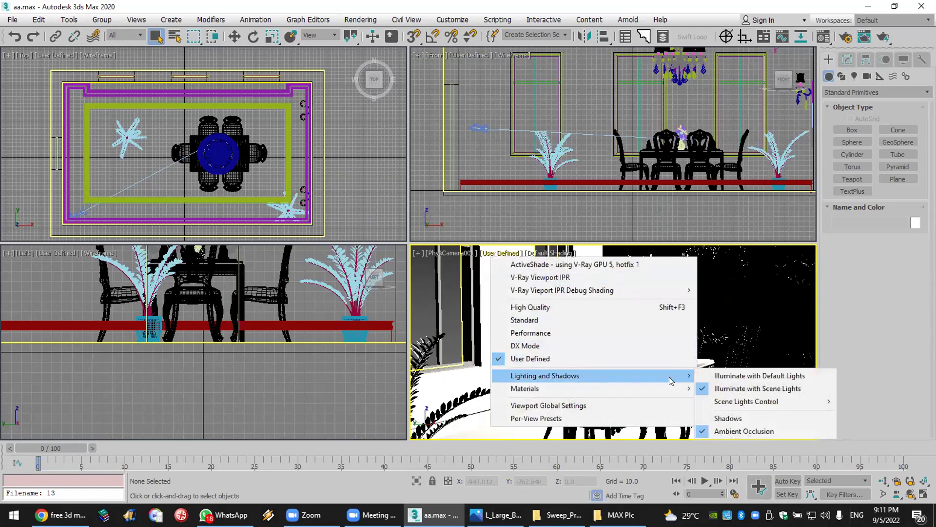
left_click(743, 378)
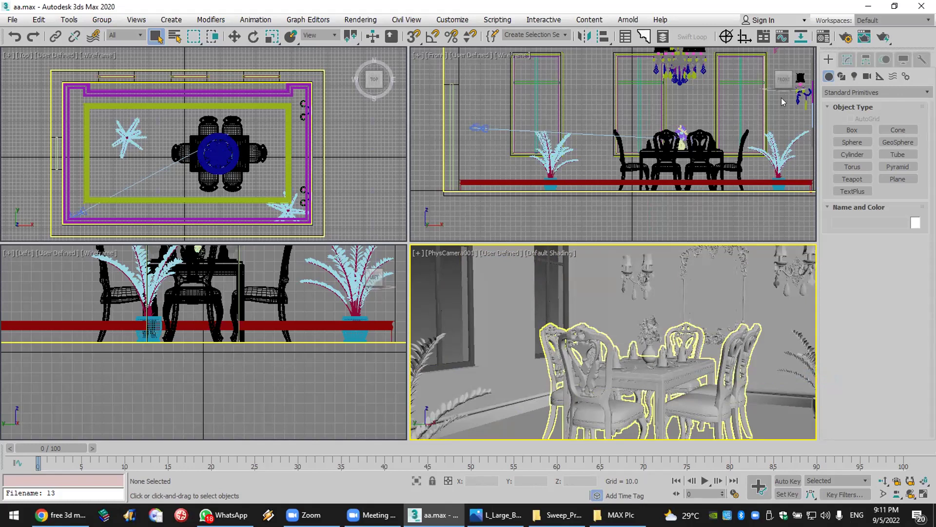
left_click(493, 259)
mouse_move(549, 378)
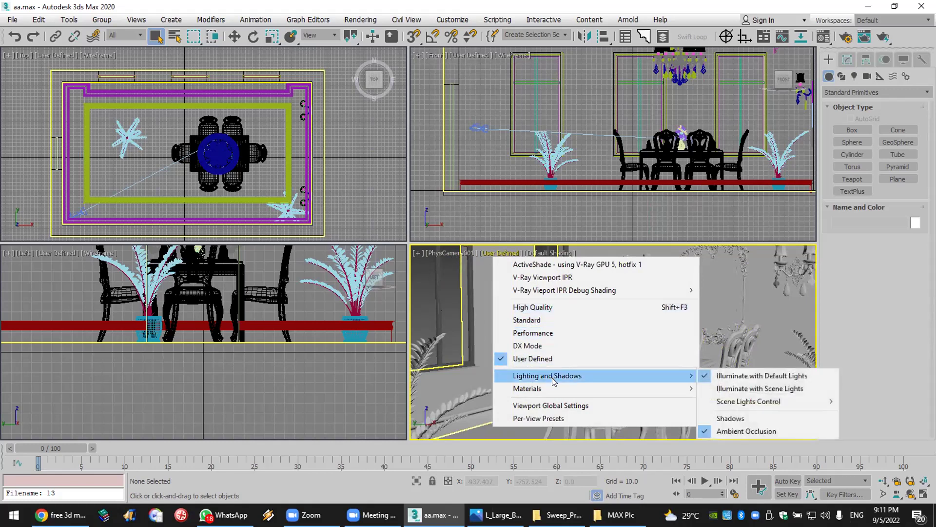
left_click(727, 216)
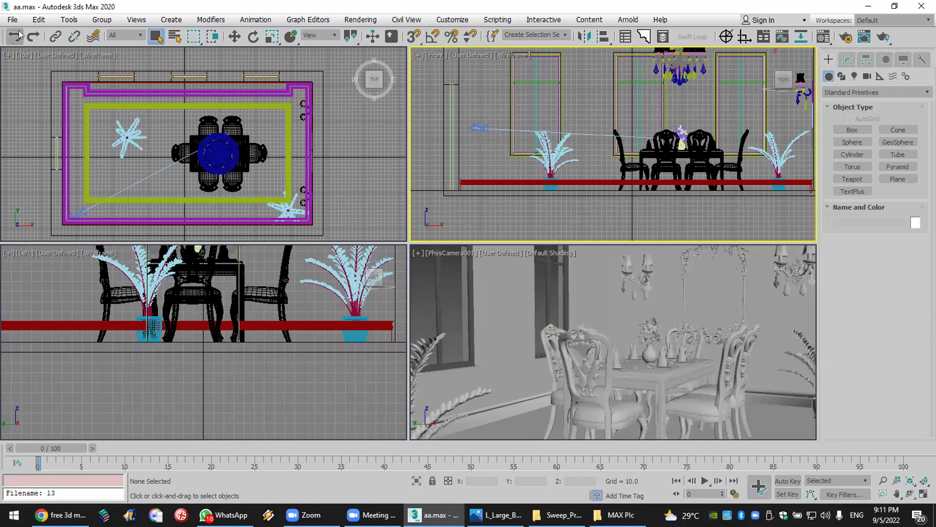
Step: Reset to a new empty scene
key("alt+f")
key("r")
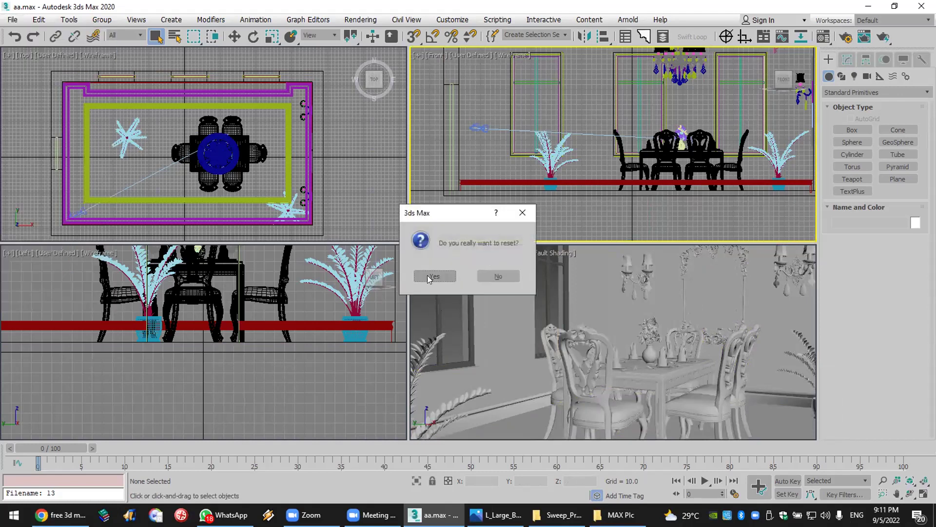
left_click(429, 275)
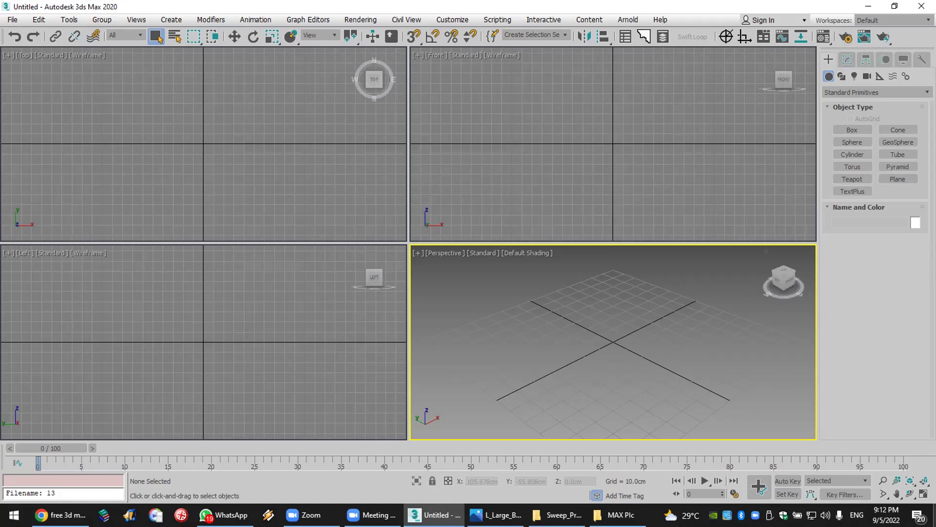
key("super+d")
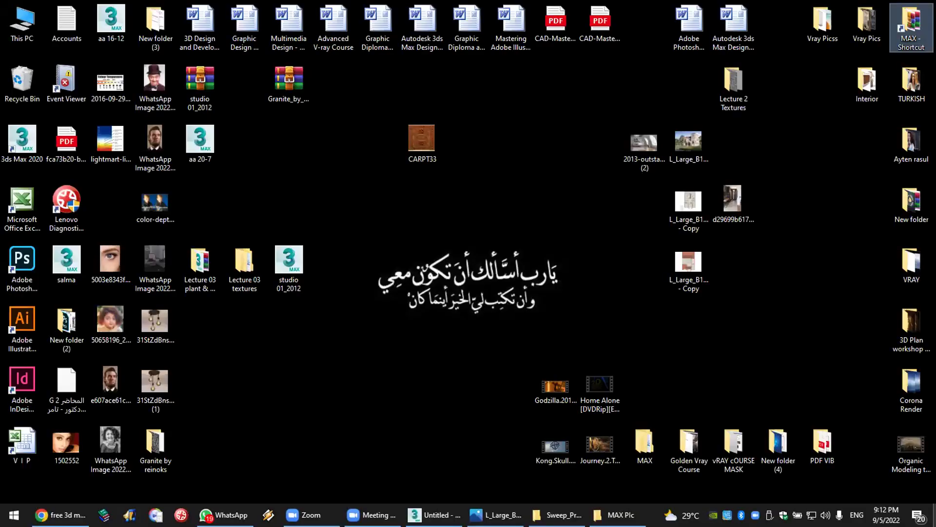
left_click(620, 515)
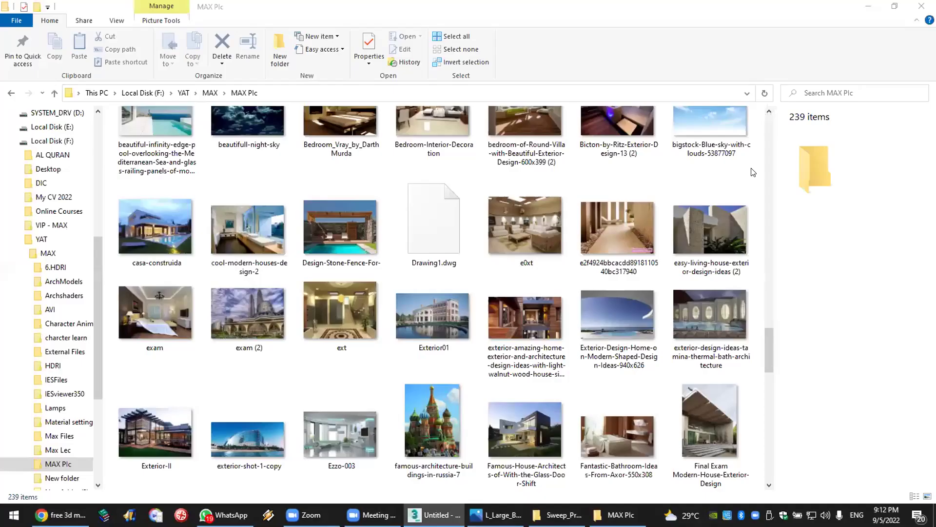
key("super+d")
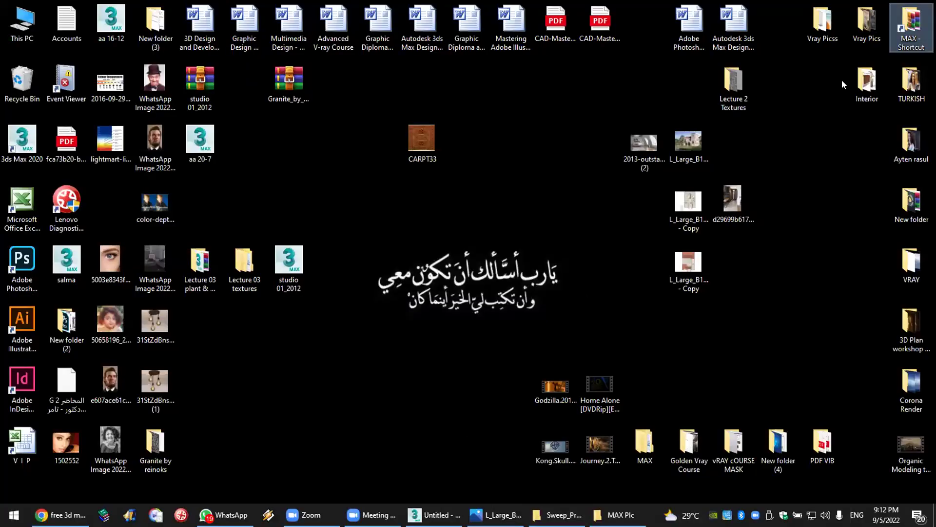
key("super+d")
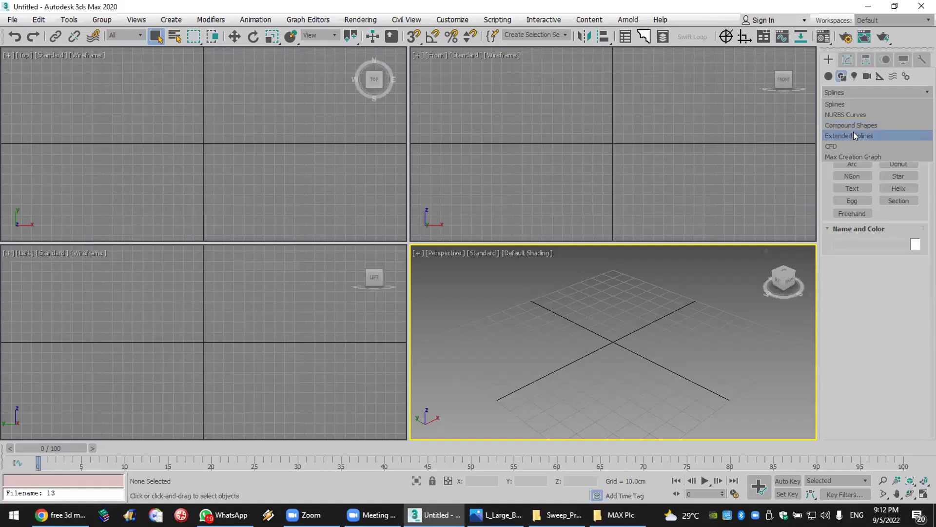
Step: Draw a WRectangle extended spline about 145 cm long, 130 cm wide and 7 cm thick in the Top view
left_click(854, 135)
left_click(852, 139)
left_click_drag(141, 86, 273, 232)
left_click(207, 223)
Step: Draw a rectangle spline about 27 cm long and 47 cm wide across the wall outline's lower side in the Top view
left_click(839, 93)
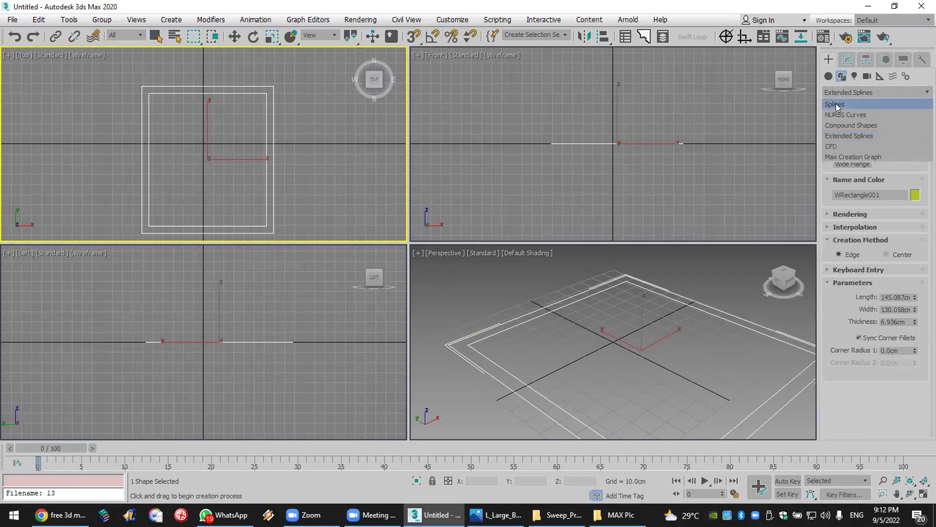
left_click(837, 105)
left_click(892, 139)
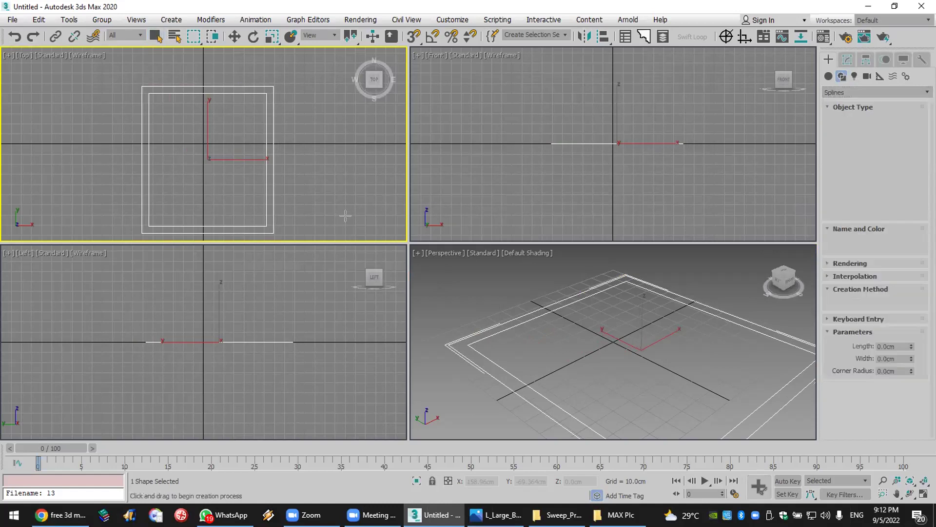
left_click_drag(188, 215, 236, 242)
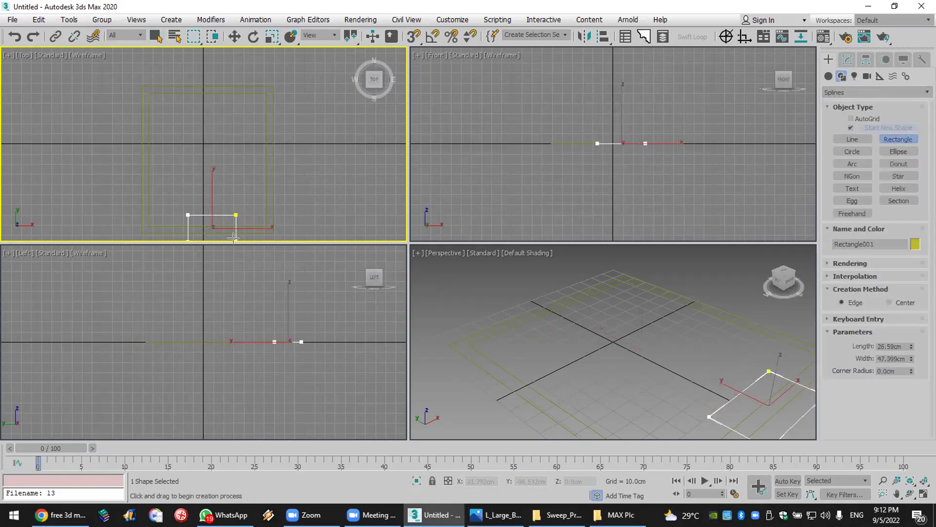
left_click(574, 350)
right_click(573, 350)
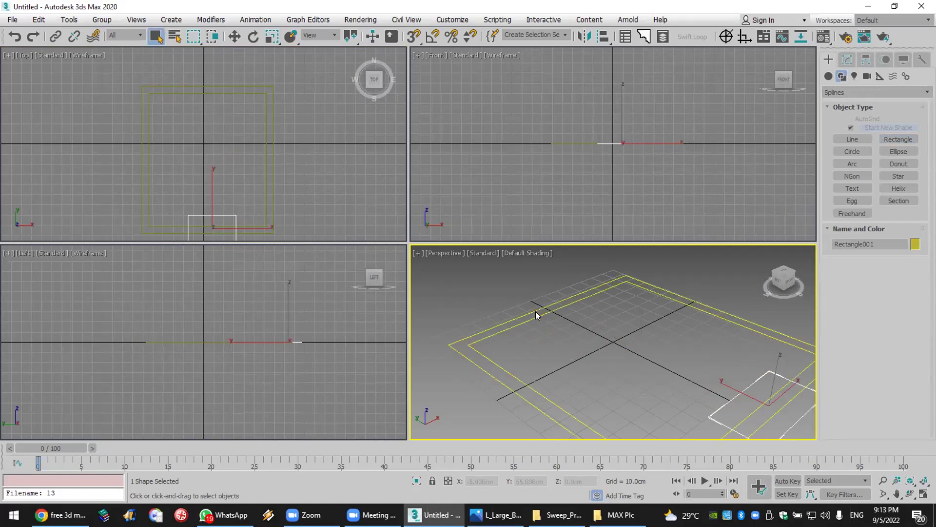
Step: Select the double-line wall outline and apply an Edit Spline modifier to it
left_click(538, 315)
left_click(538, 319)
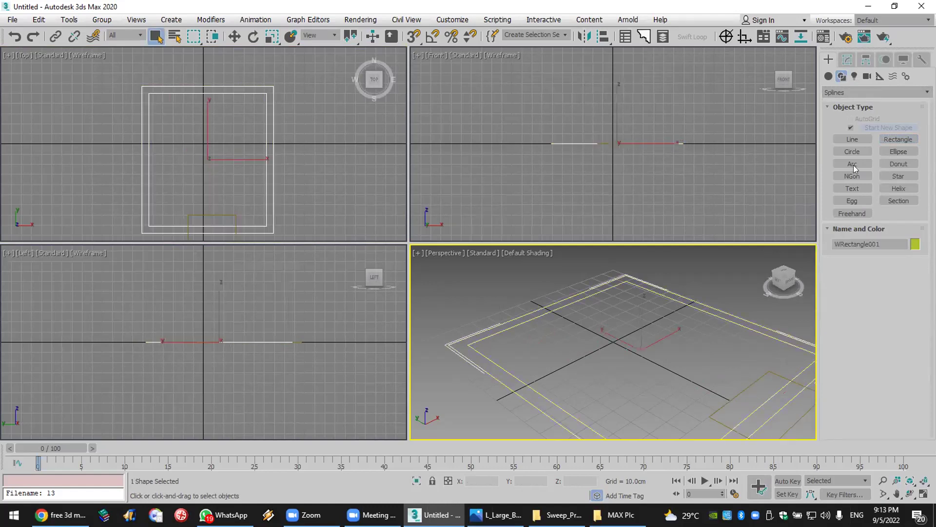
left_click(854, 61)
left_click(866, 90)
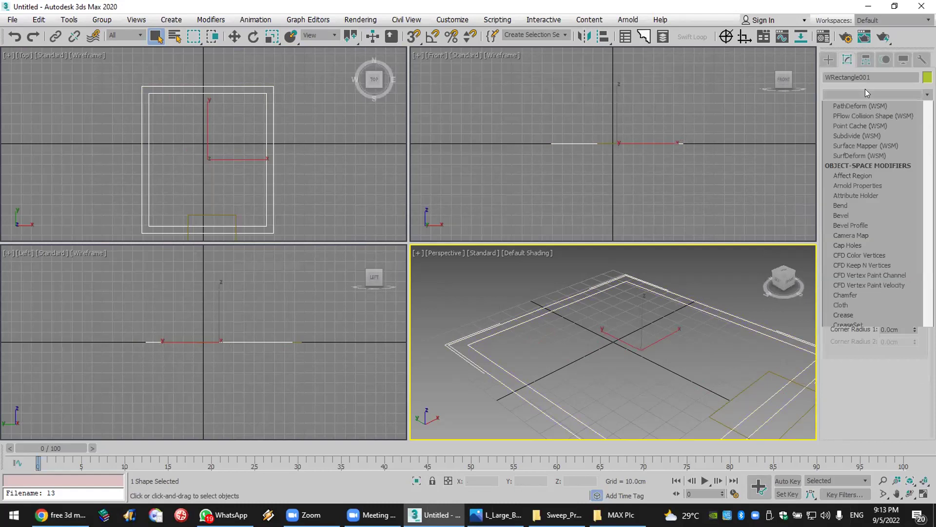
key("e")
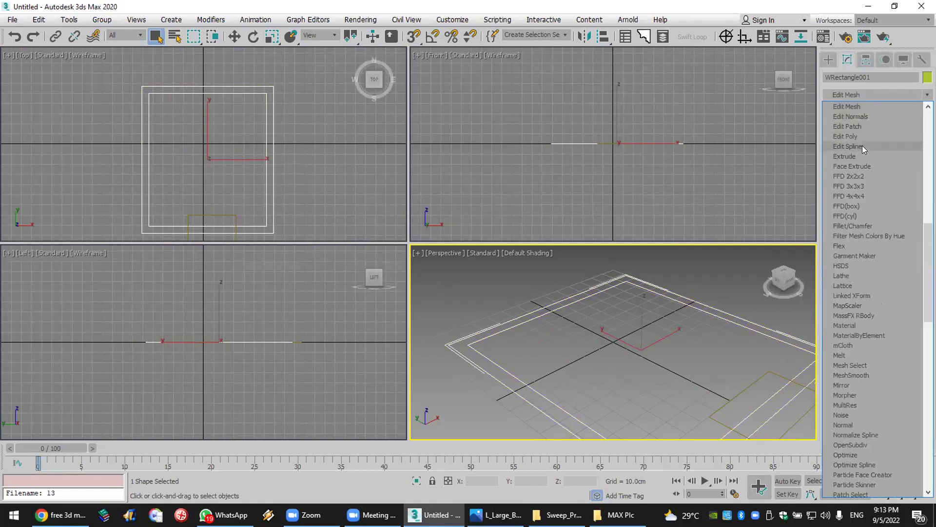
left_click(862, 146)
Step: Attach the small rectangle to the wall outline
left_click(923, 480)
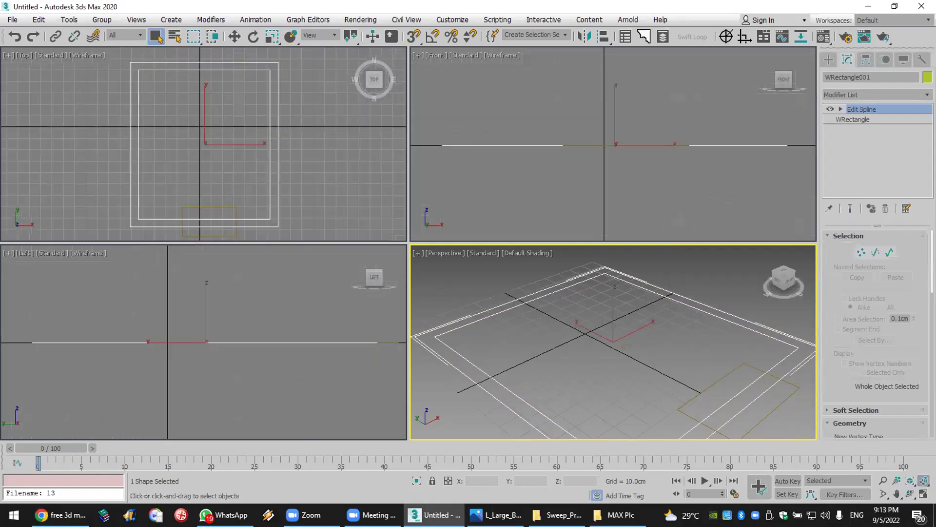
scroll(729, 365, "down", 5)
scroll(762, 416, "up", 3)
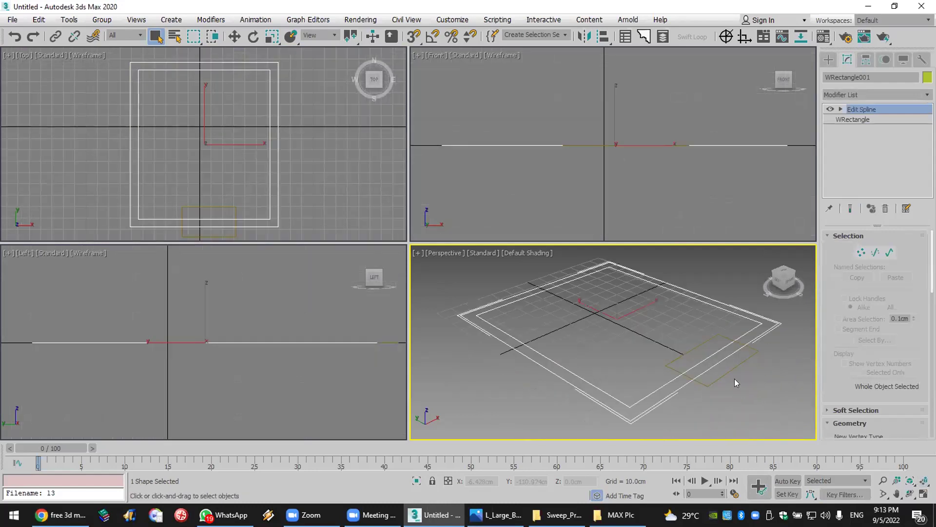
scroll(823, 339, "down", 3)
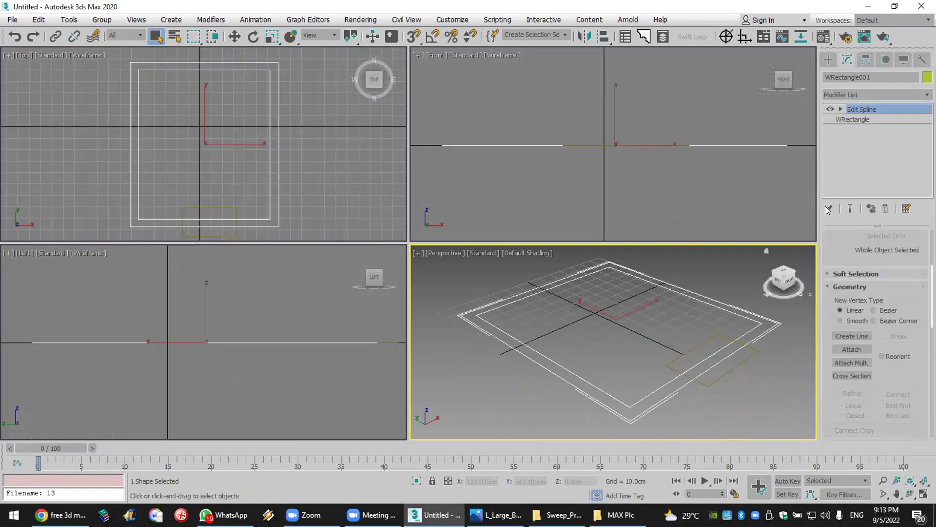
left_click(839, 349)
left_click(737, 368)
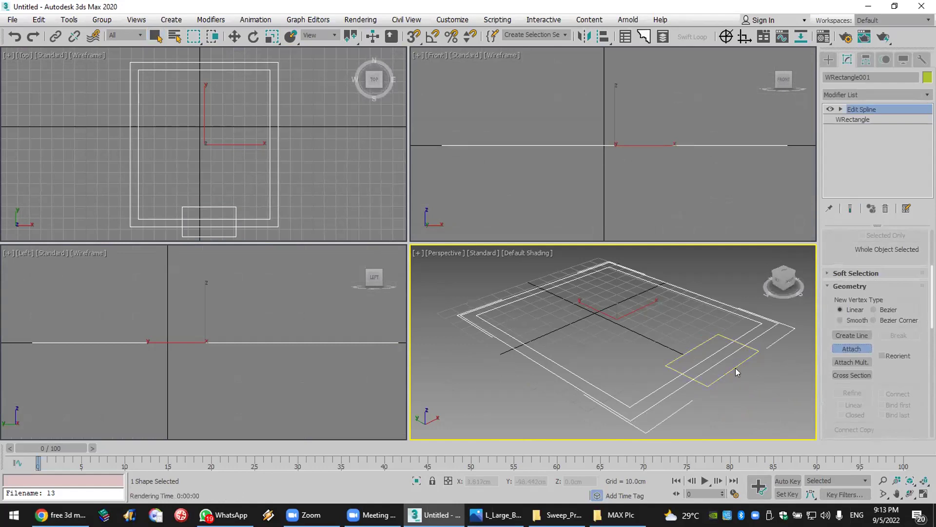
Step: Trim the overlapping wall and rectangle segments at spline level to cut an opening through the wall
left_click(840, 109)
left_click(861, 139)
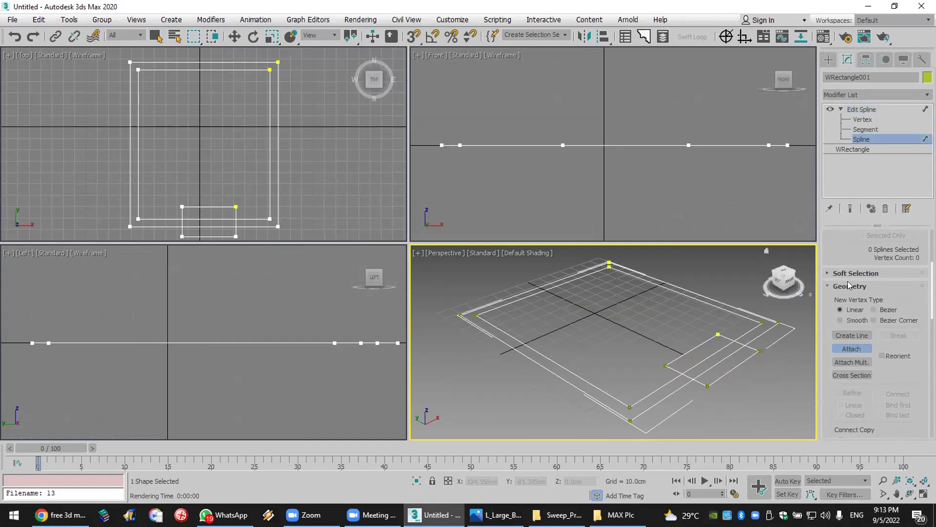
scroll(875, 373, "down", 5)
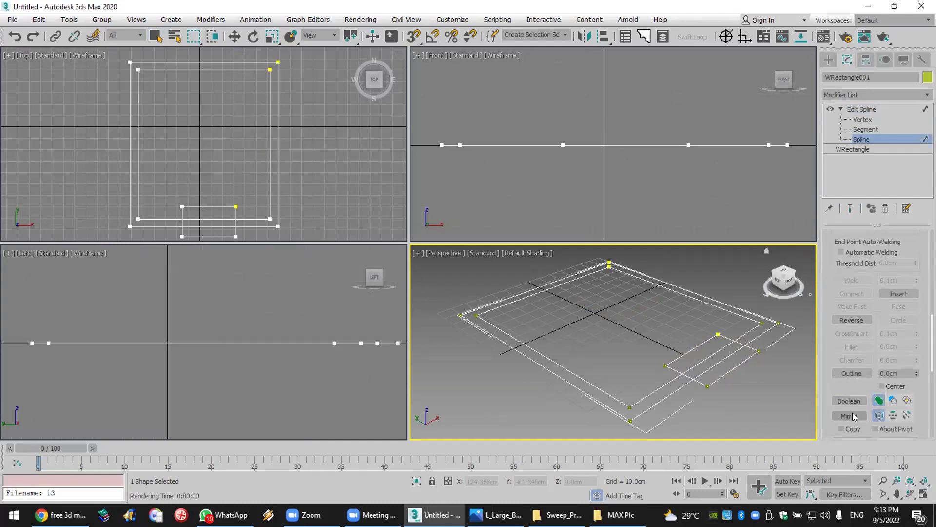
scroll(856, 368, "down", 3)
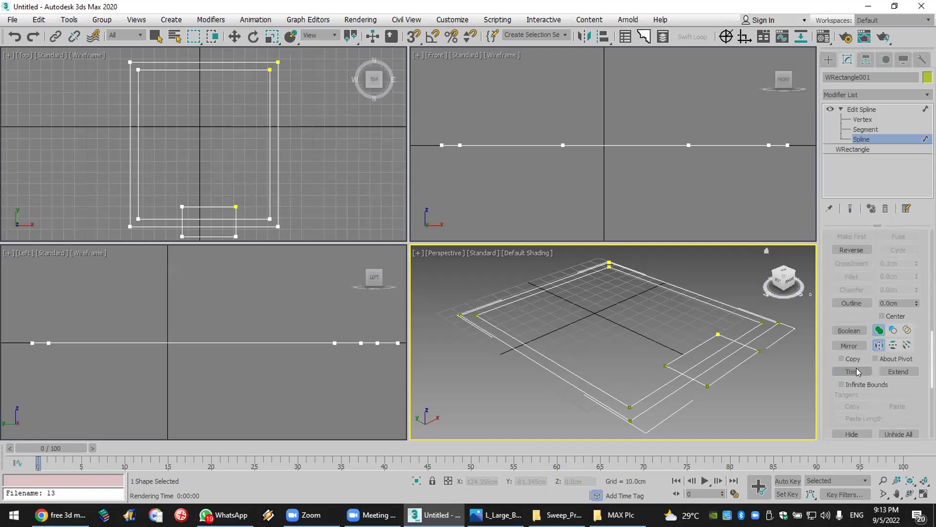
left_click(700, 346)
left_click(706, 353)
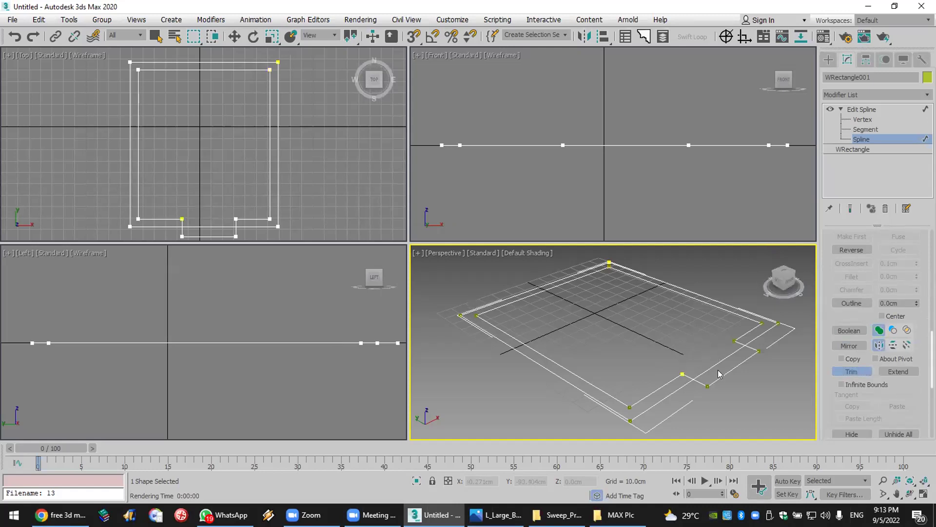
left_click(724, 373)
left_click(723, 373)
key("w")
Step: Weld all vertices of the trimmed wall outline with a 0.1 cm threshold, and deselect the shape
left_click(878, 119)
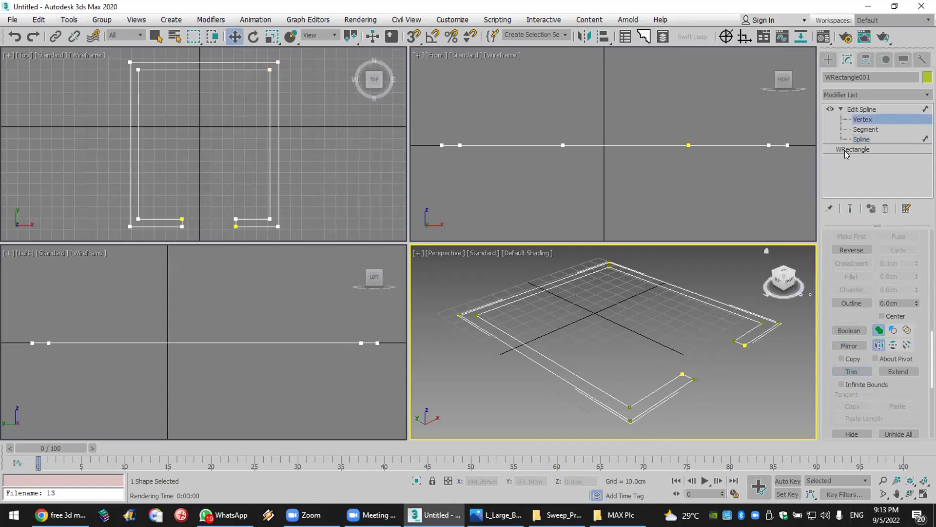
left_click_drag(780, 380, 537, 263)
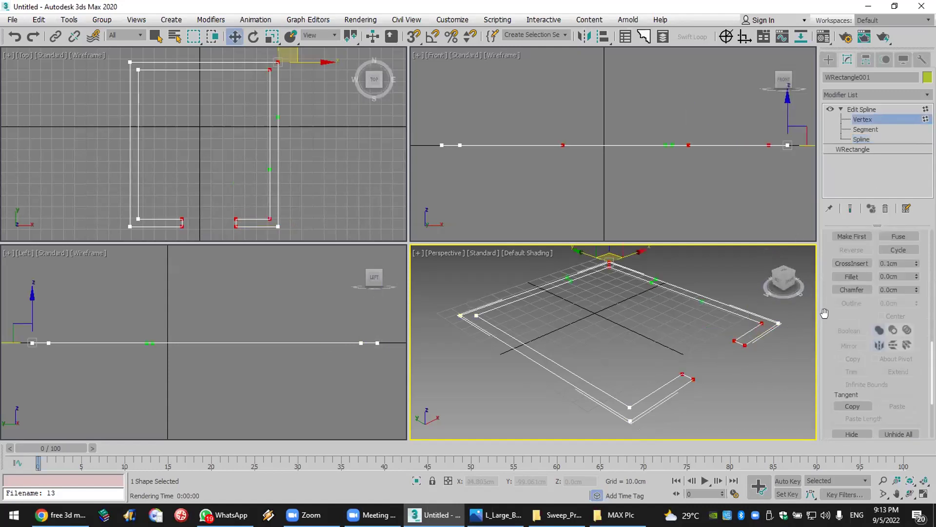
scroll(824, 314, "up", 2)
left_click(836, 255)
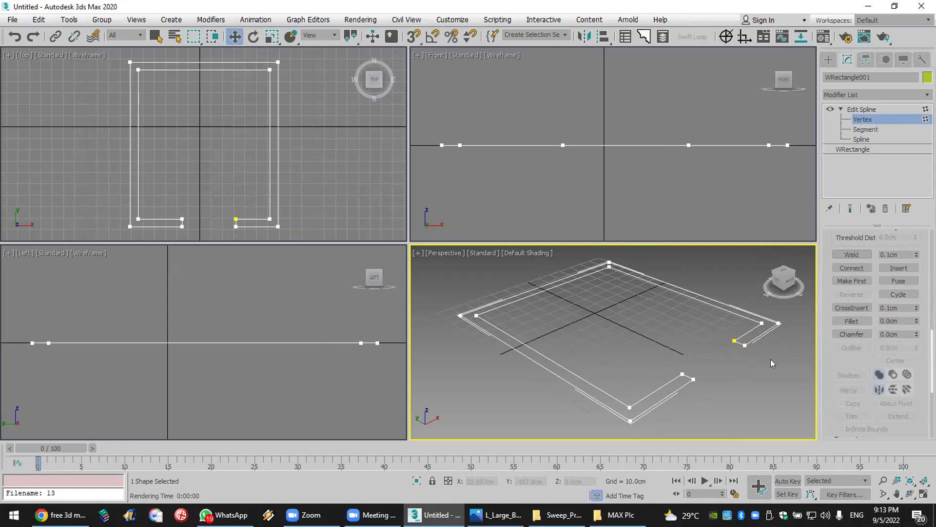
scroll(778, 361, "up", 3)
scroll(721, 352, "down", 3)
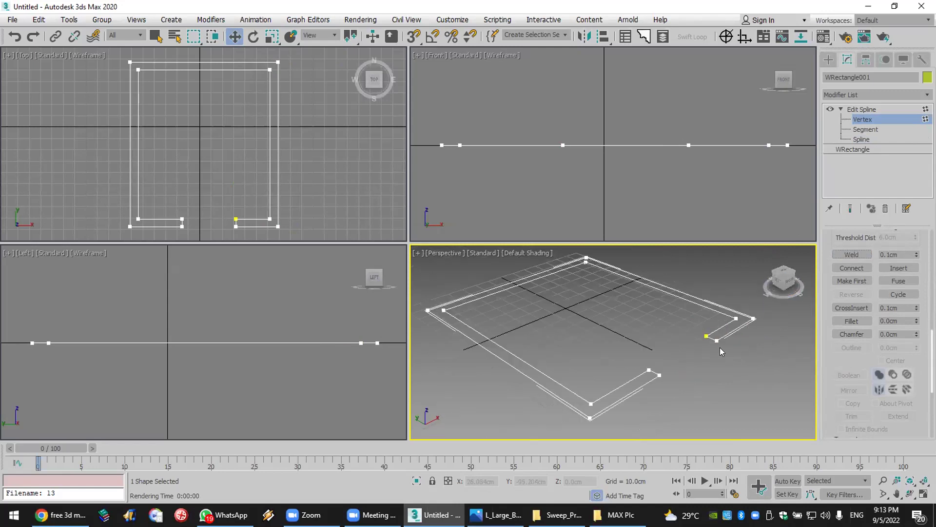
left_click(828, 59)
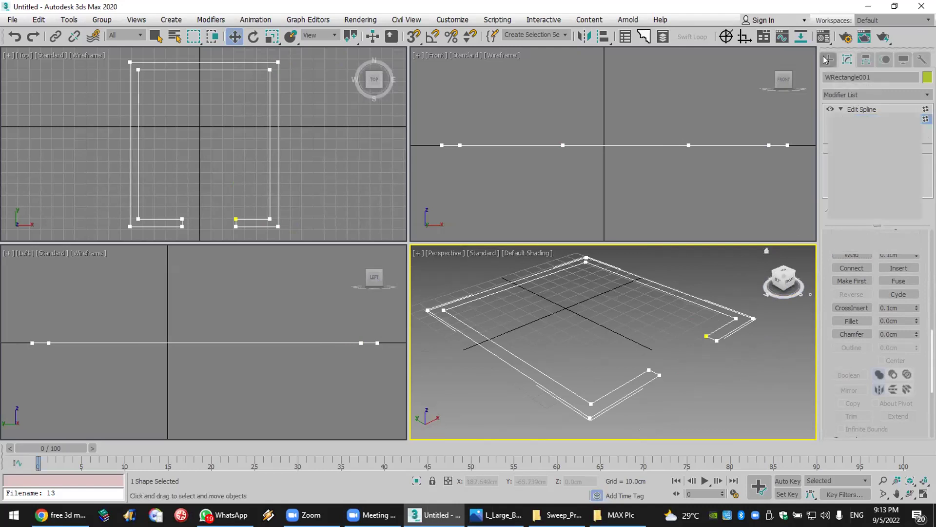
left_click(720, 294)
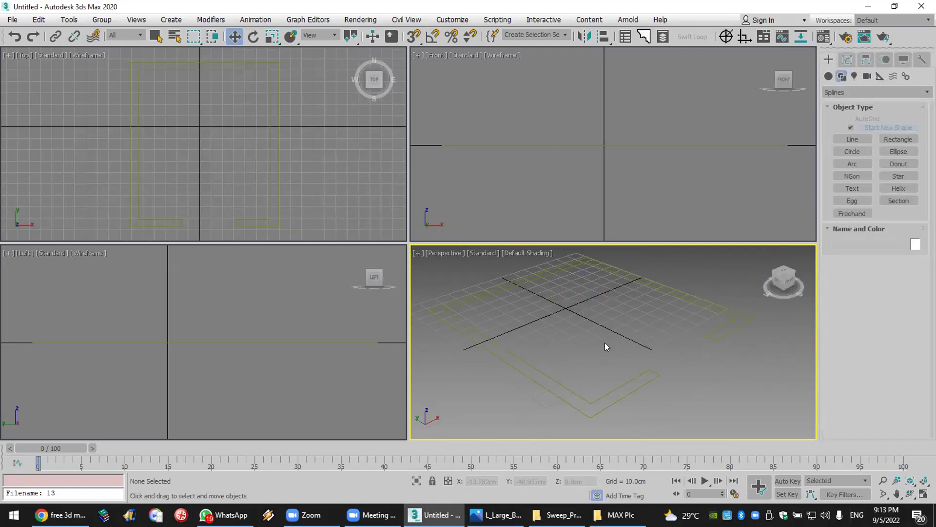
Step: Select the trimmed wall outline and change its object color to white
left_click_drag(669, 397, 800, 324)
left_click(916, 244)
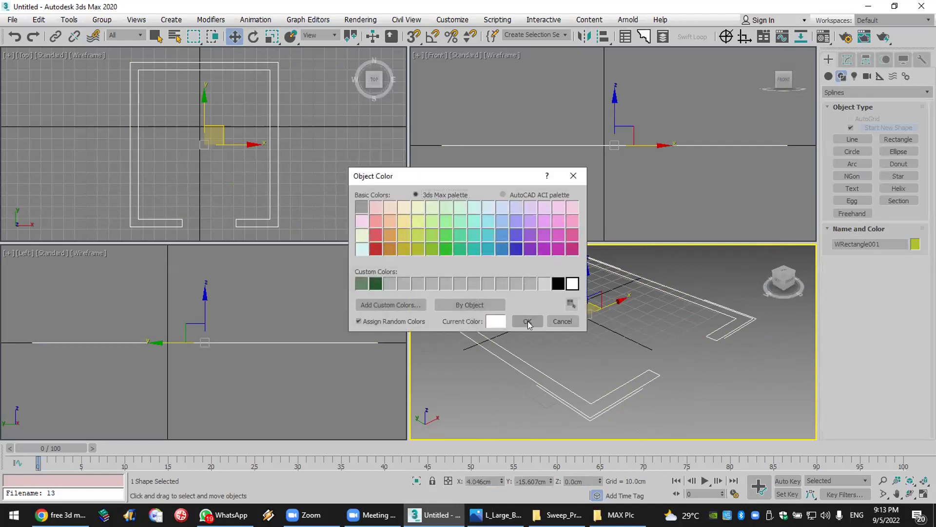
left_click(527, 320)
Step: Save the scene to the desktop as aaaaaaaaa in 3ds Max format
left_click(12, 19)
left_click(43, 108)
type("aaaaaaaaa")
left_click(34, 123)
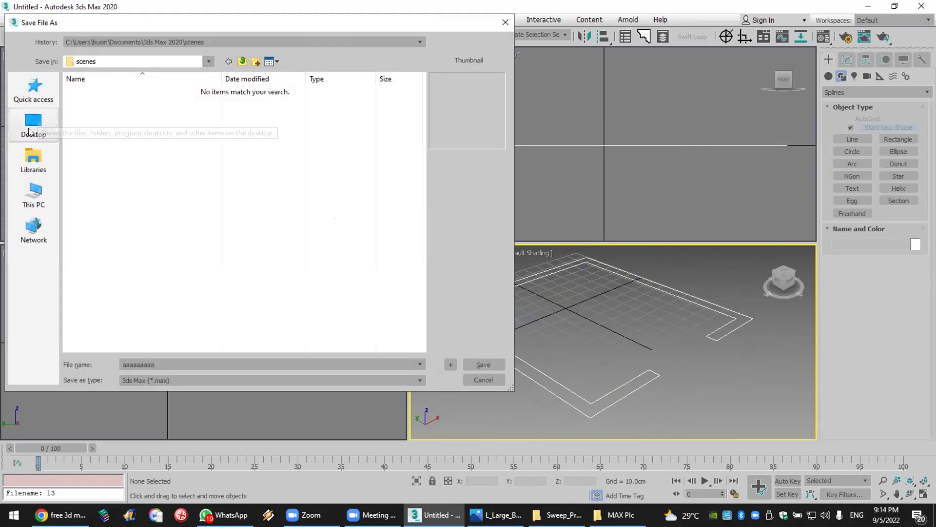
left_click(483, 364)
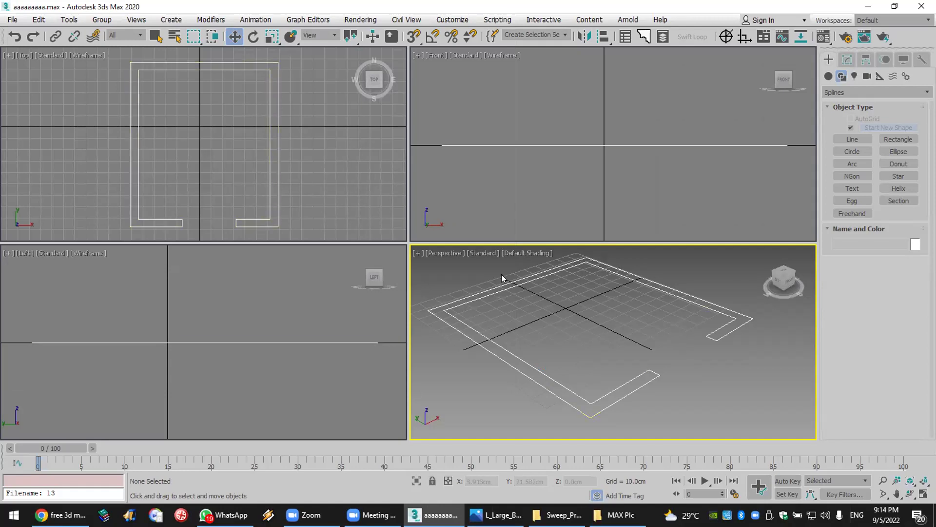
Step: Select the white wall outline and display its modifier stack
left_click(726, 333)
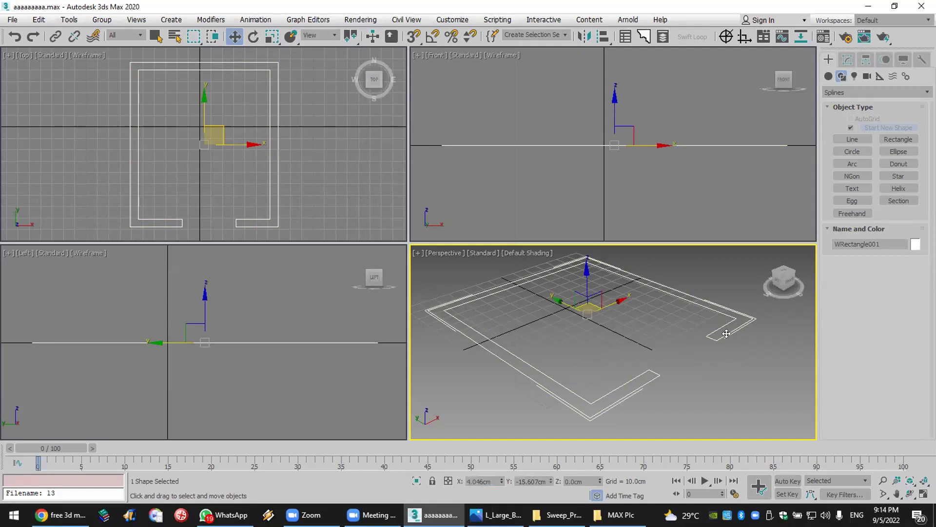
left_click(850, 59)
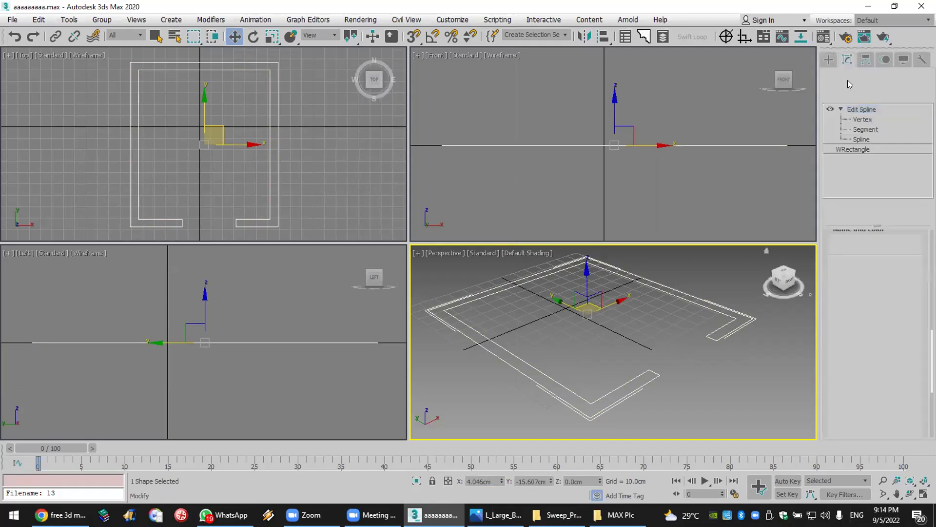
Step: Try an Extrude modifier on the wall outline and remove it from the stack
left_click(848, 93)
key("e")
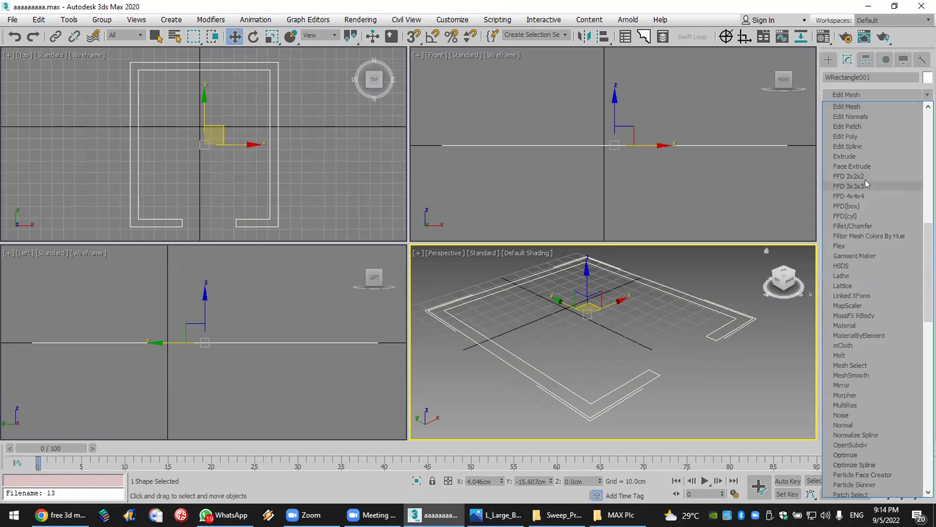
left_click(865, 155)
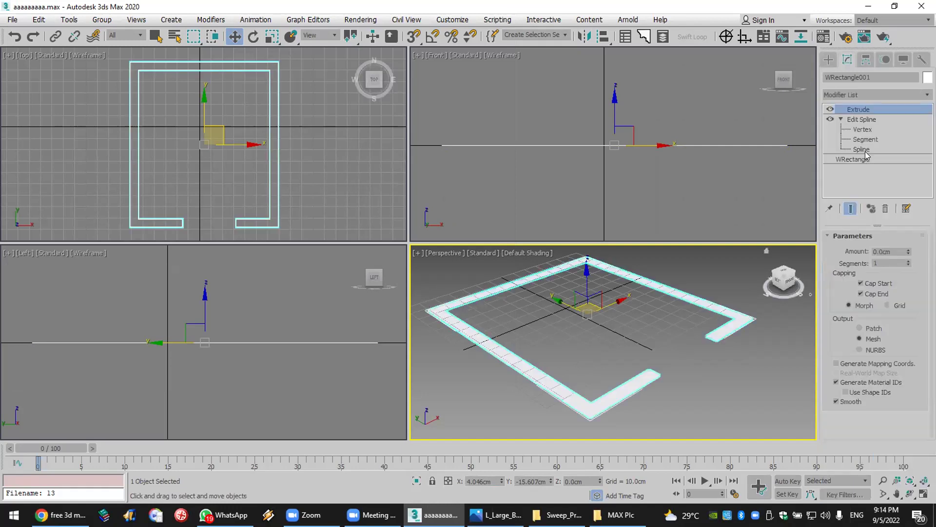
left_click(885, 209)
Step: Apply an Edit Poly modifier to the wall outline
left_click(871, 93)
left_click(871, 93)
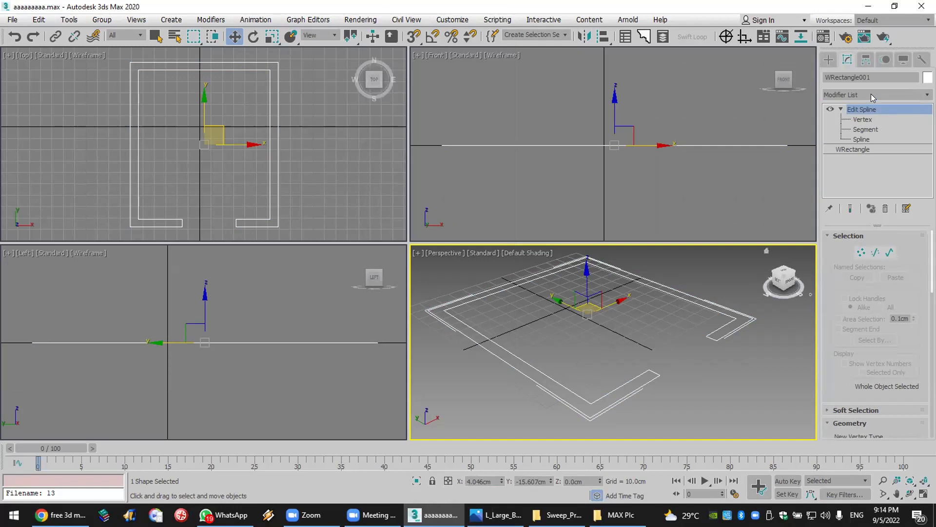
left_click(871, 94)
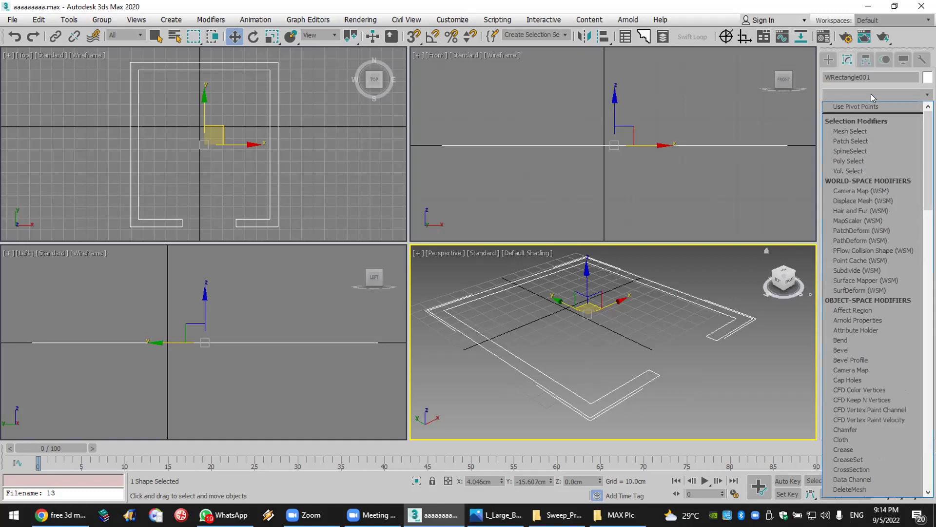
key("e")
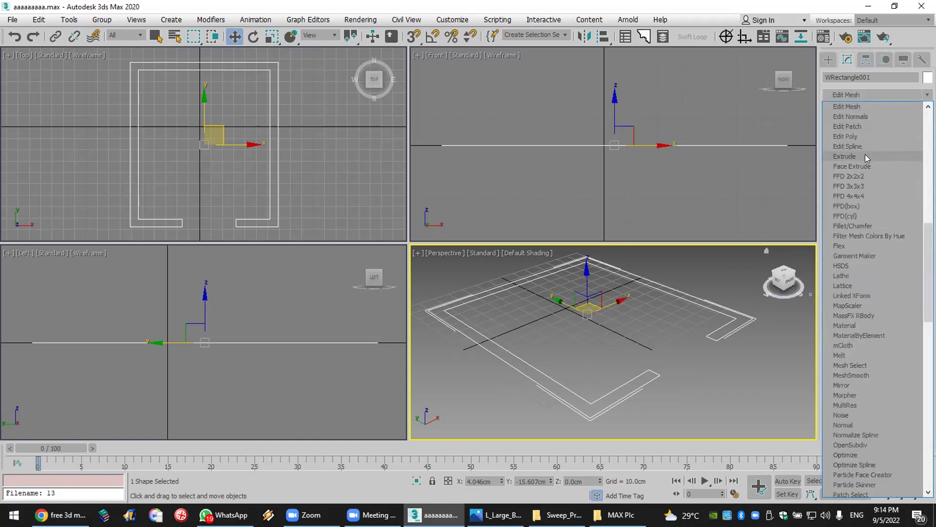
left_click(867, 136)
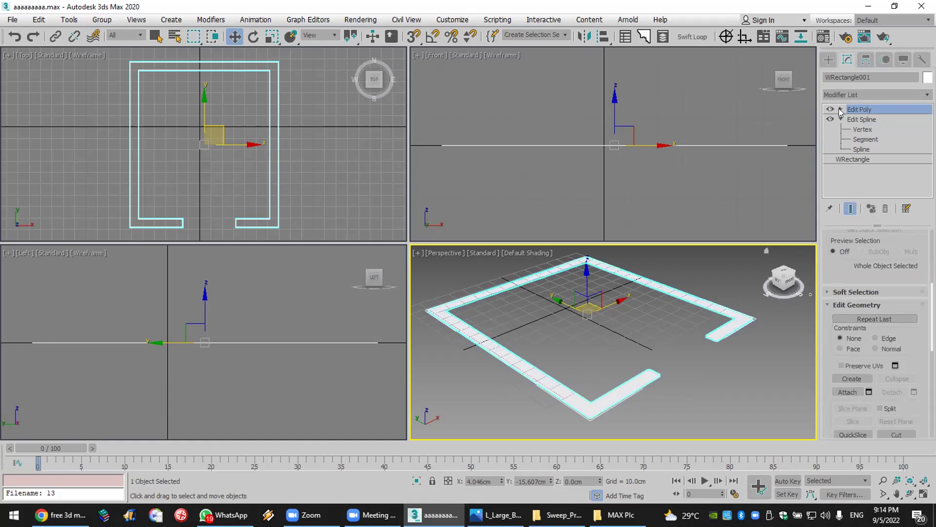
Step: At polygon level, extrude the wall outline's face upward about 67 cm to raise the walls
left_click(840, 110)
left_click(868, 149)
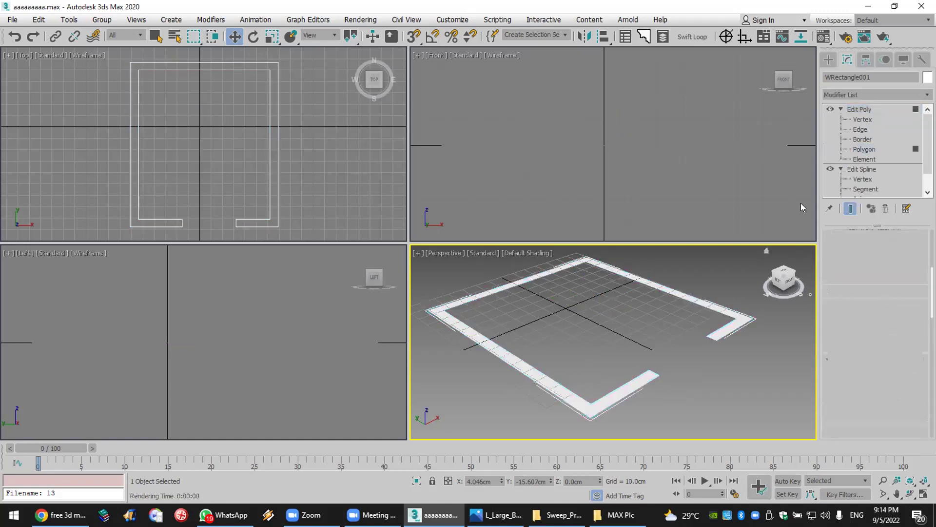
left_click(736, 320)
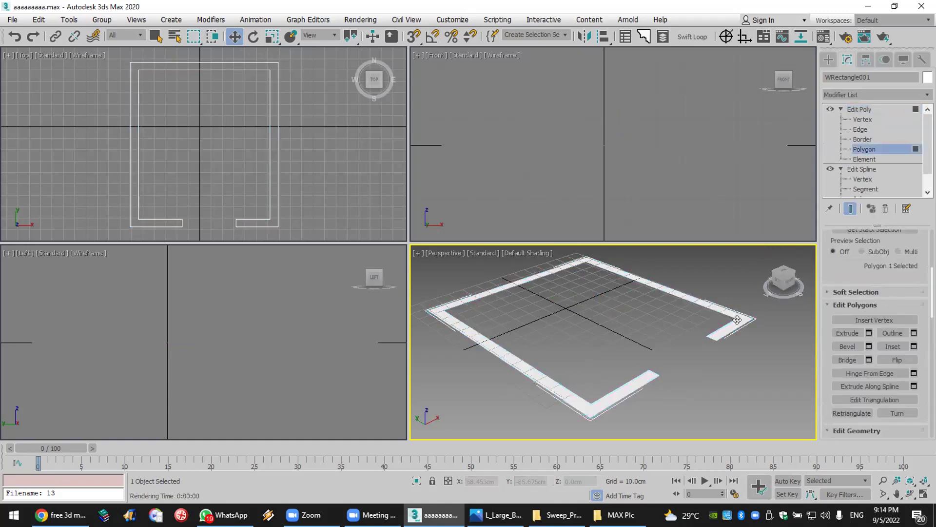
left_click(848, 332)
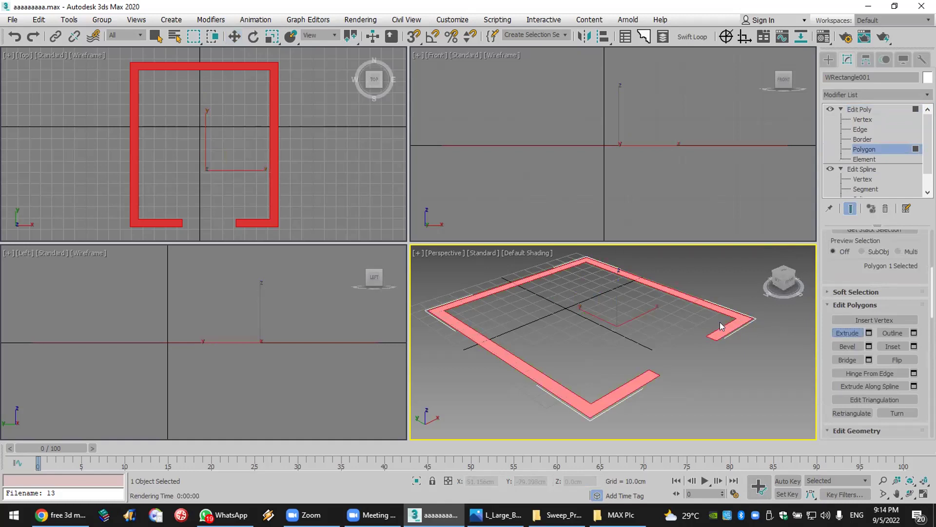
left_click_drag(730, 317, 710, 251)
key("w")
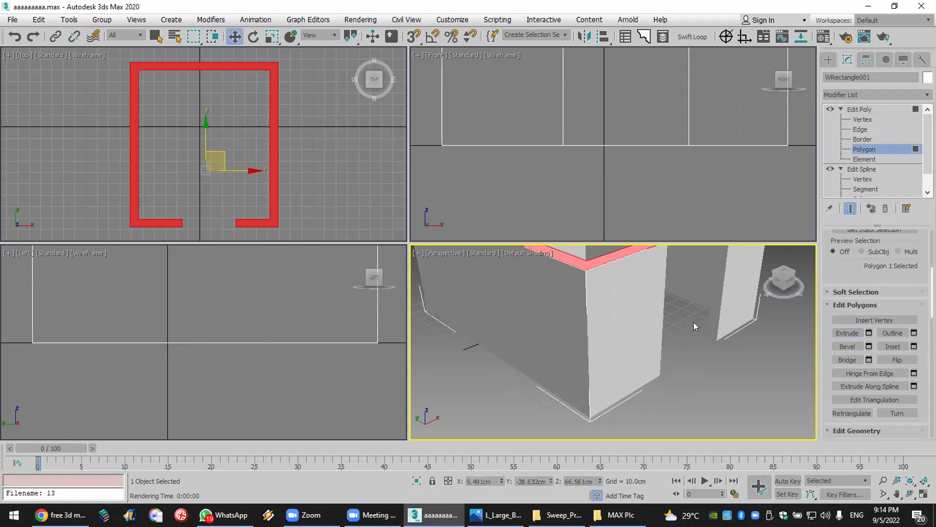
scroll(703, 266, "down", 4)
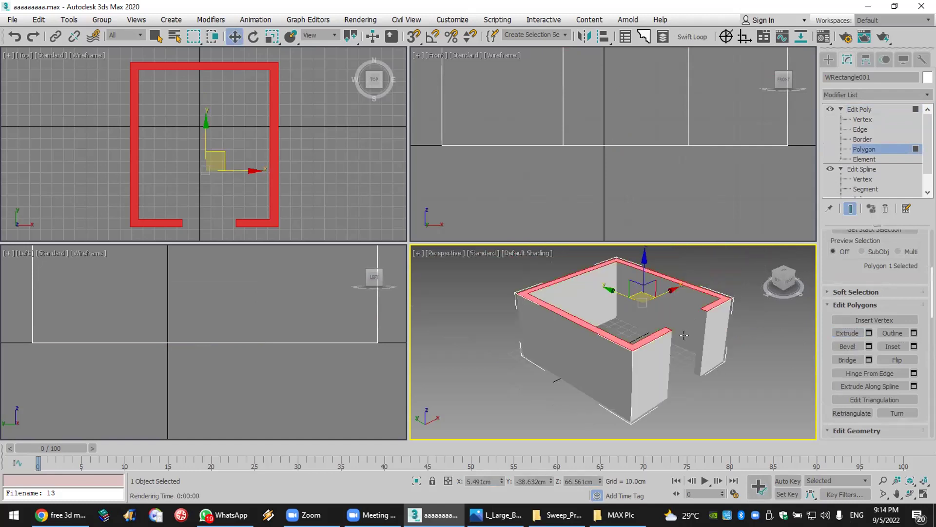
scroll(695, 334, "up", 2)
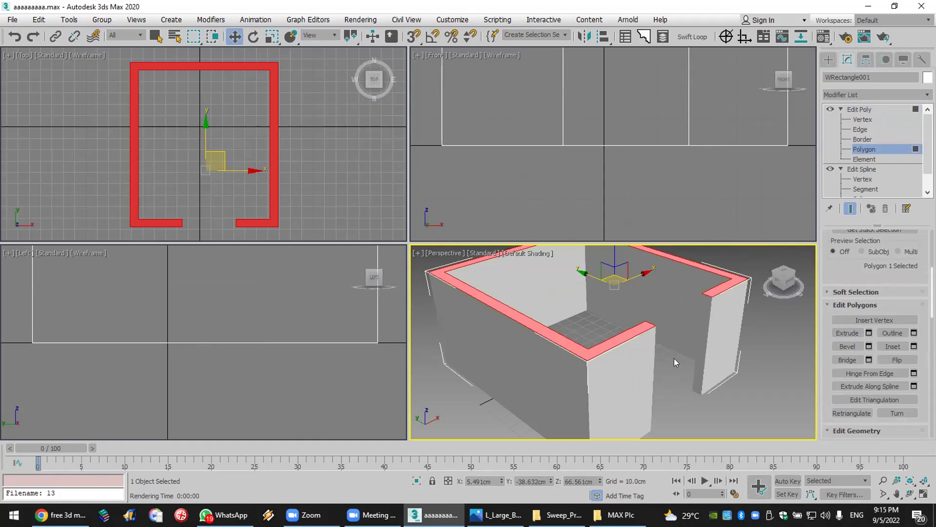
Step: Maximize the perspective view, deselect the walls' top polygon and turn on edged faces
left_click(910, 494)
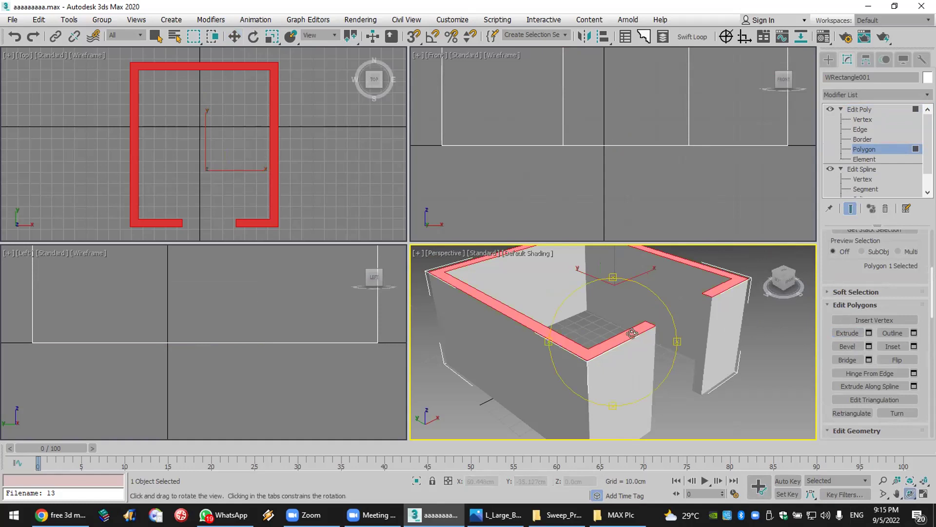
left_click_drag(632, 333, 626, 325)
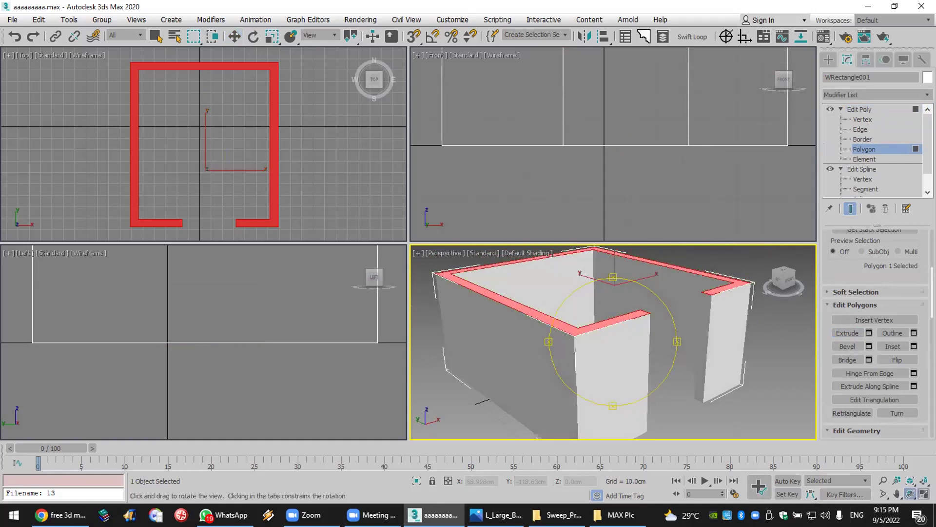
key("alt+w")
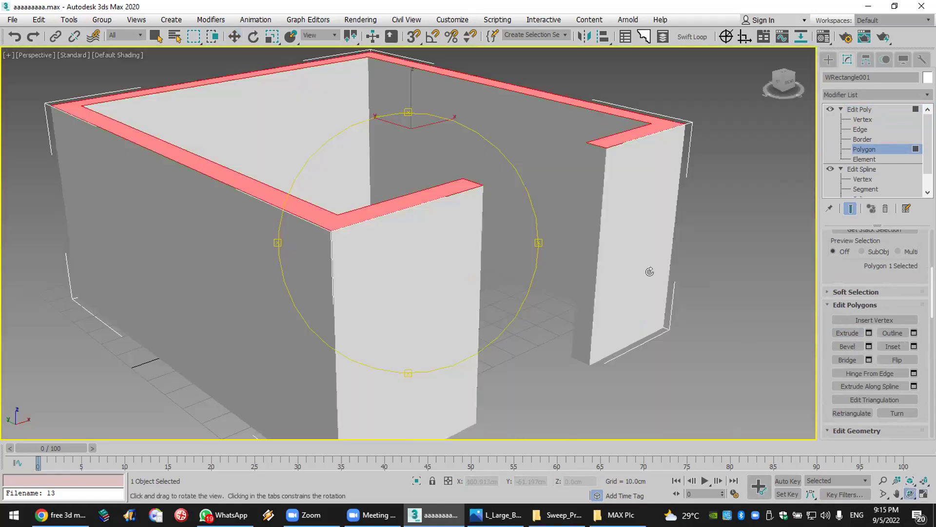
right_click(724, 292)
left_click(725, 293)
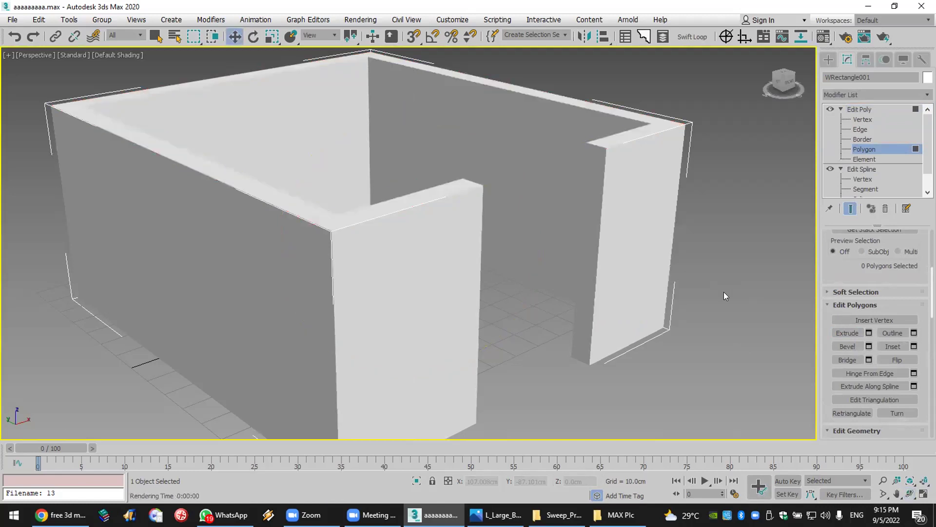
key("F4")
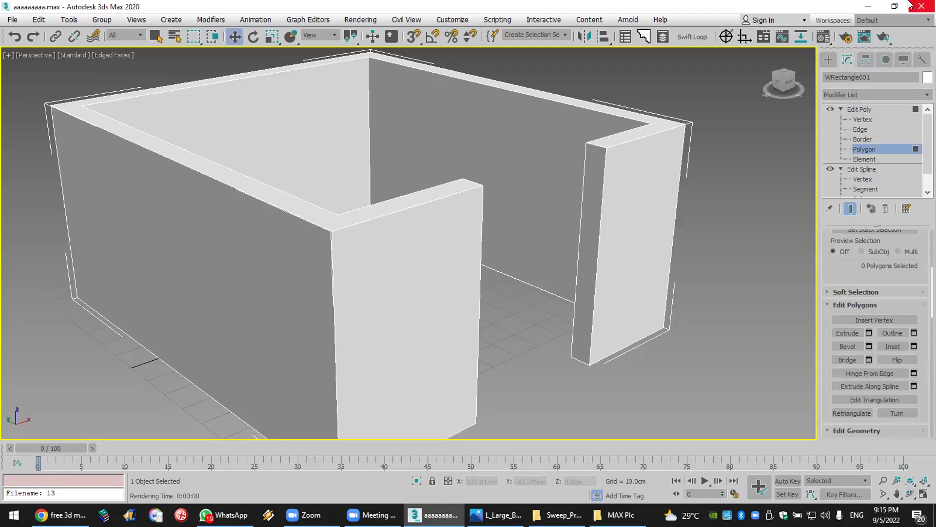
Step: At edge level, select the four vertical edges on both end faces of the wall opening
left_click(865, 128)
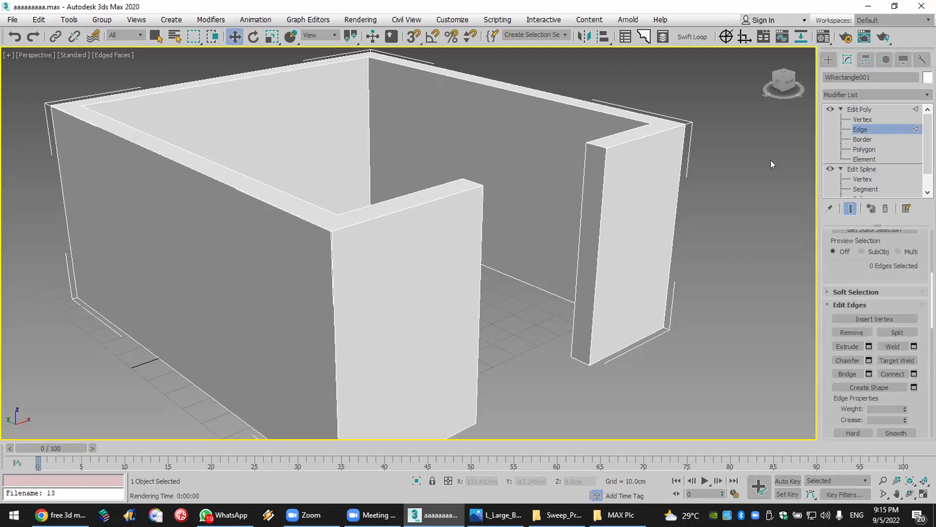
left_click(601, 217)
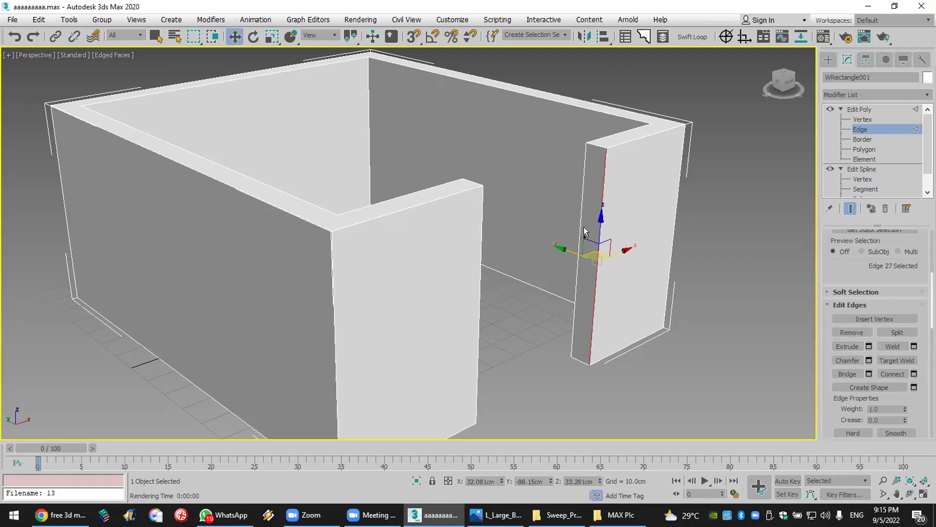
left_click(579, 225, "ctrl")
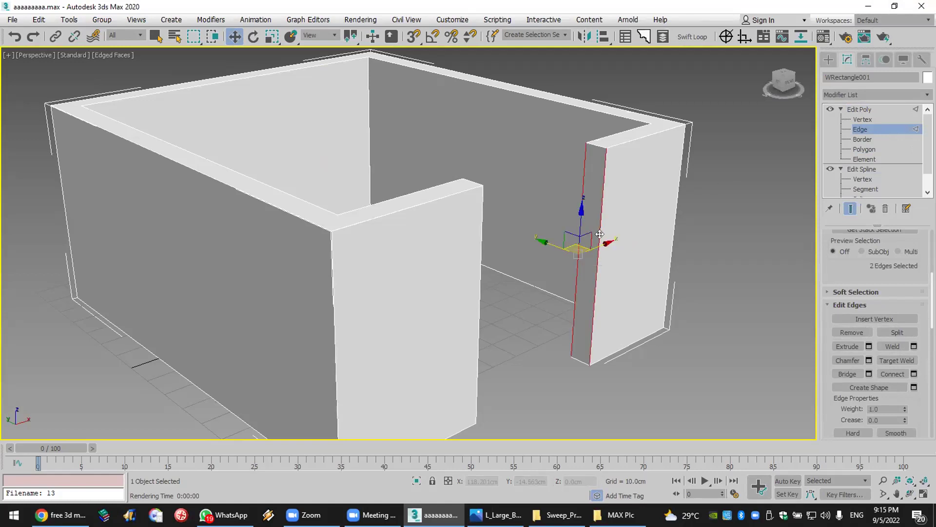
left_click(908, 496)
left_click_drag(391, 270, 308, 254)
right_click(412, 267)
left_click(471, 248, "ctrl")
left_click(459, 250, "ctrl")
scroll(714, 190, "up", 2)
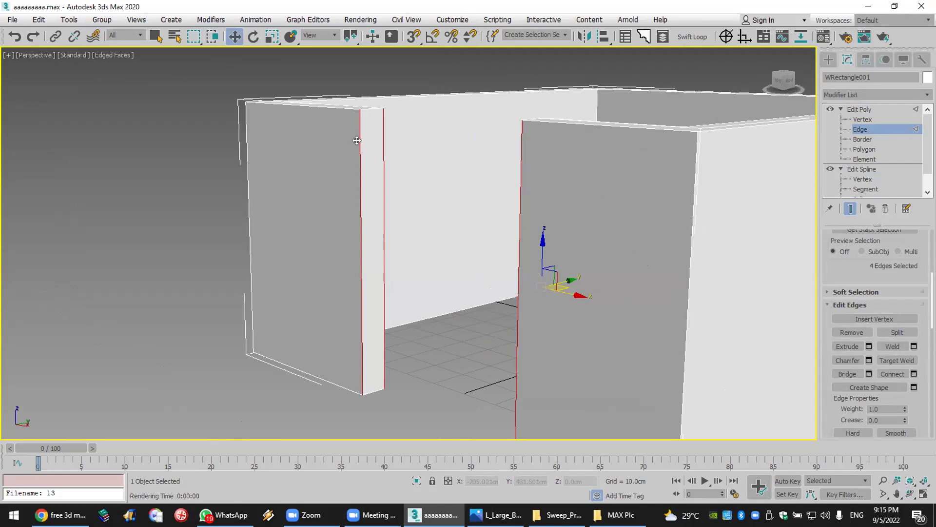
left_click(386, 157)
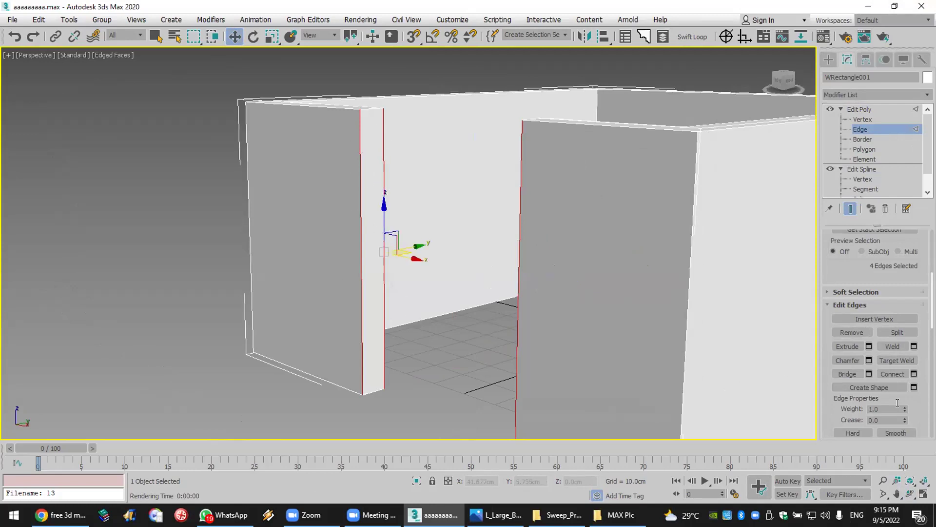
Step: Connect the selected vertical edges with 5 segments to divide both end faces of the opening
left_click(914, 374)
left_click_drag(436, 228, 185, 204)
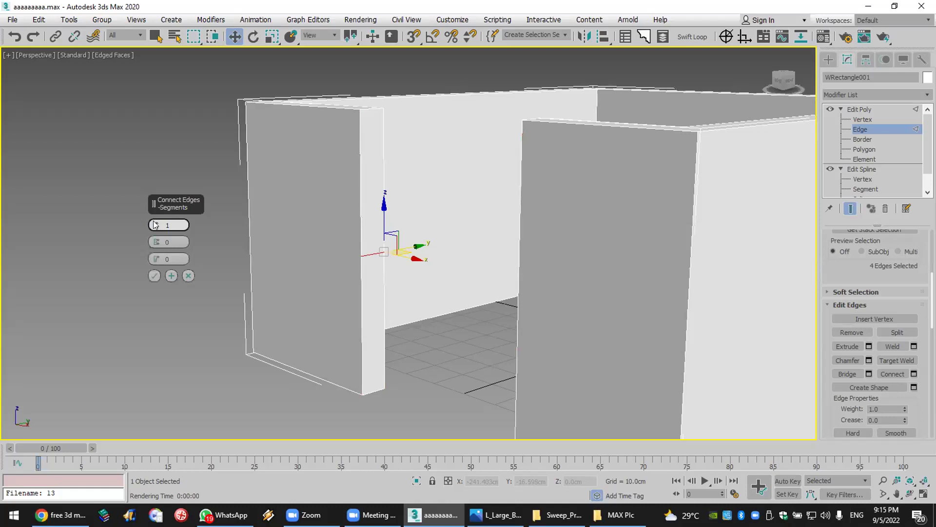
scroll(154, 224, "up", 2)
scroll(154, 225, "up", 2)
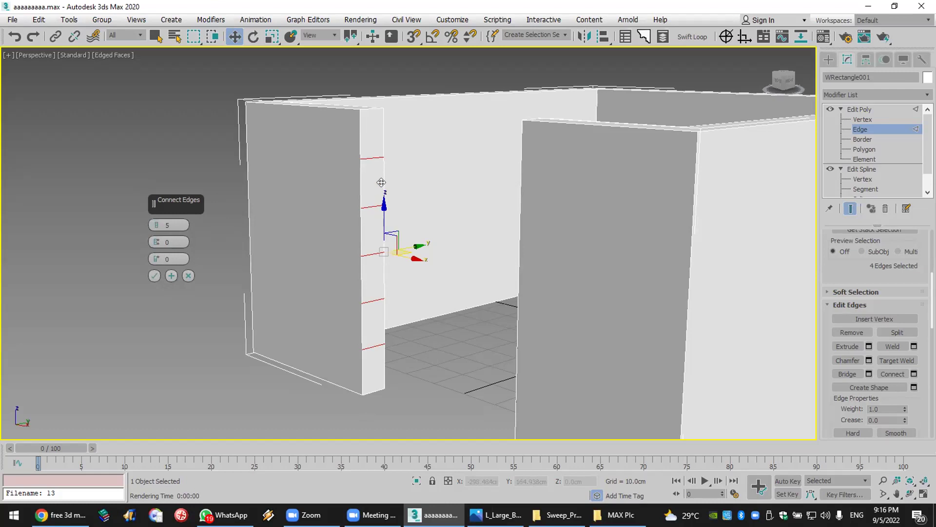
left_click(153, 276)
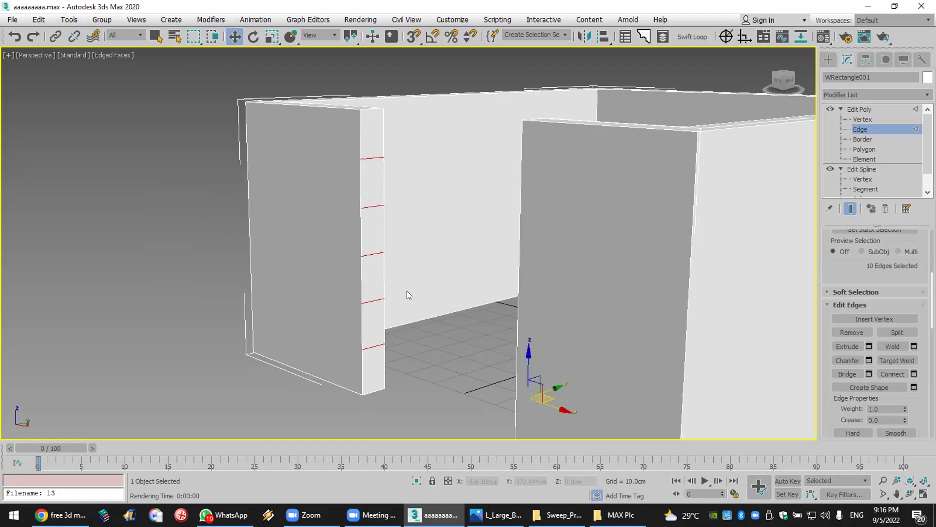
Step: At polygon level, select the uppermost polygon on each of the opening's two facing end faces
left_click(910, 493)
left_click_drag(381, 220, 537, 206)
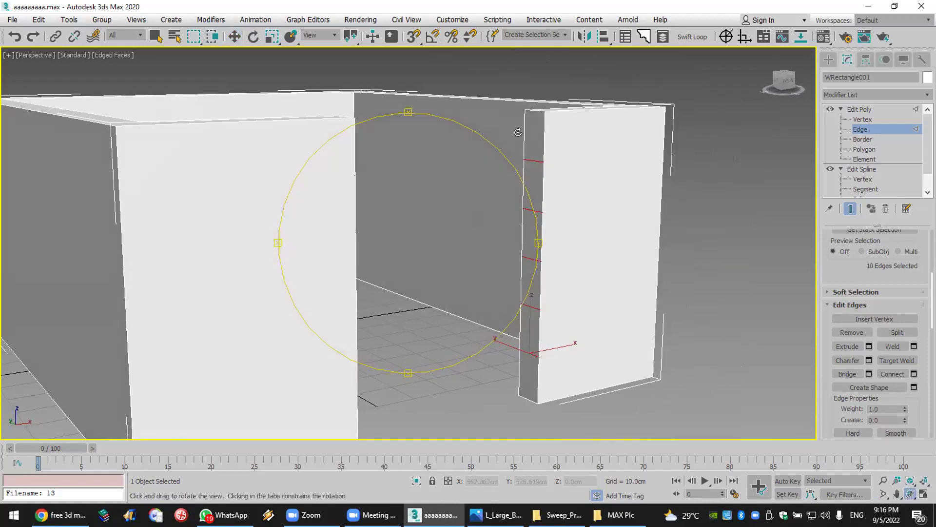
left_click(857, 148)
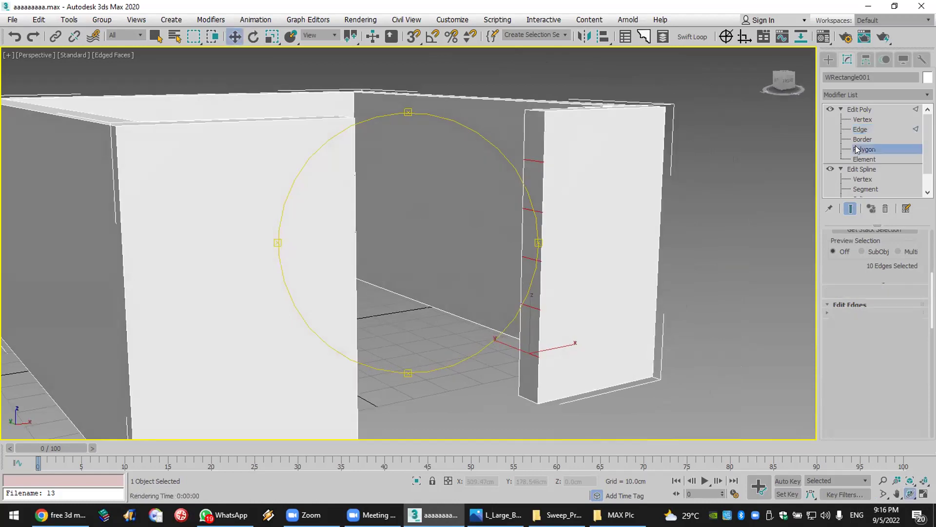
left_click(537, 139)
left_click(910, 493)
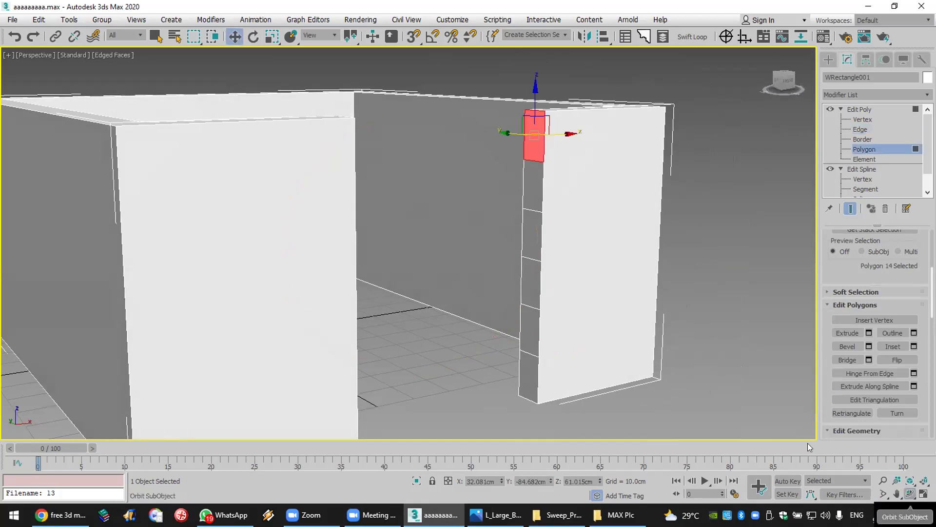
left_click_drag(495, 271, 406, 270)
right_click(410, 142)
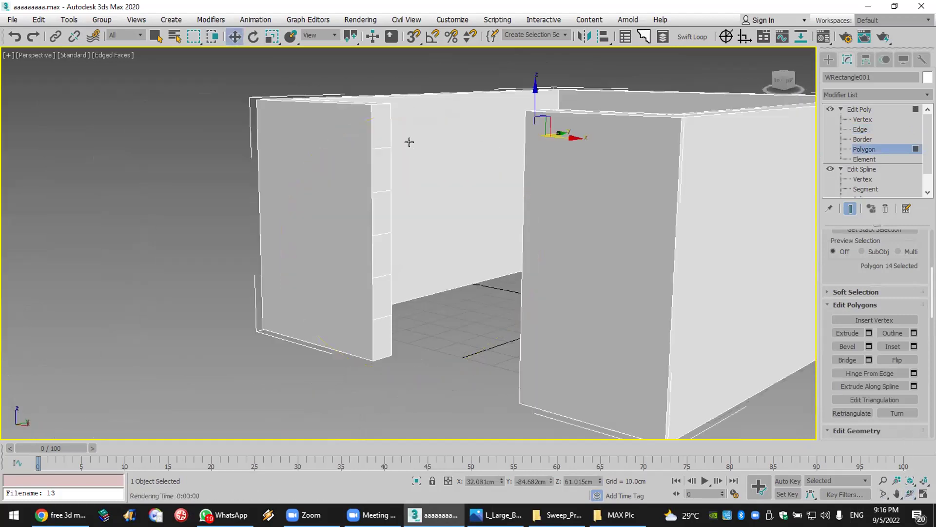
left_click(384, 126)
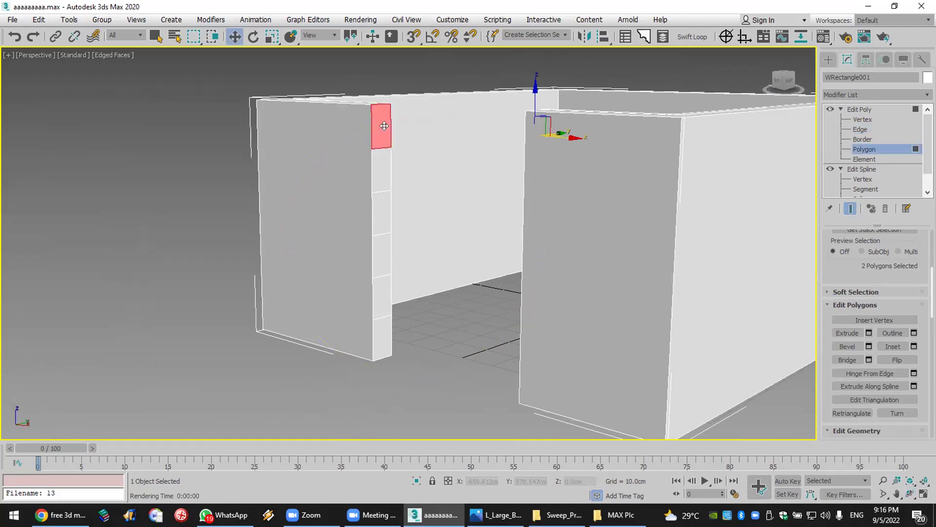
Step: Bridge the selected top polygons across the wall opening, and bridge the two lowest polygons of both end faces to leave a window
left_click(848, 360)
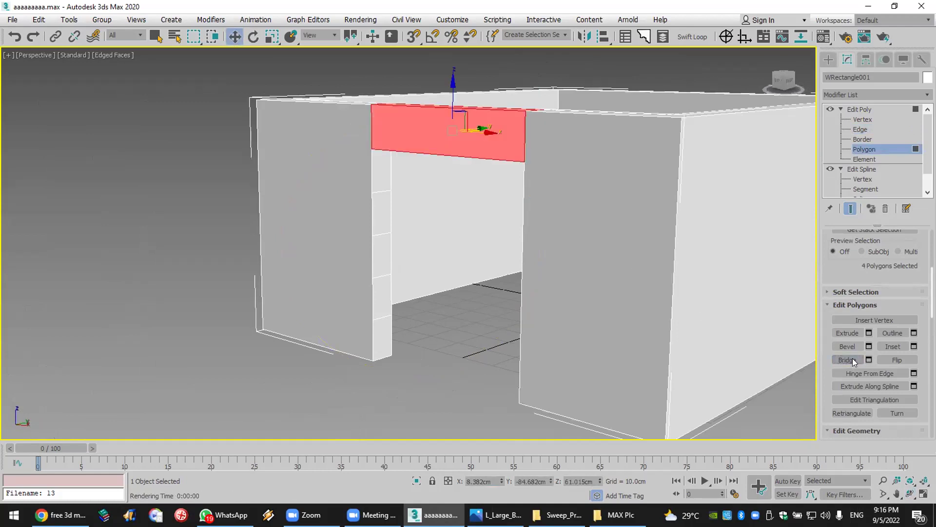
left_click(380, 334)
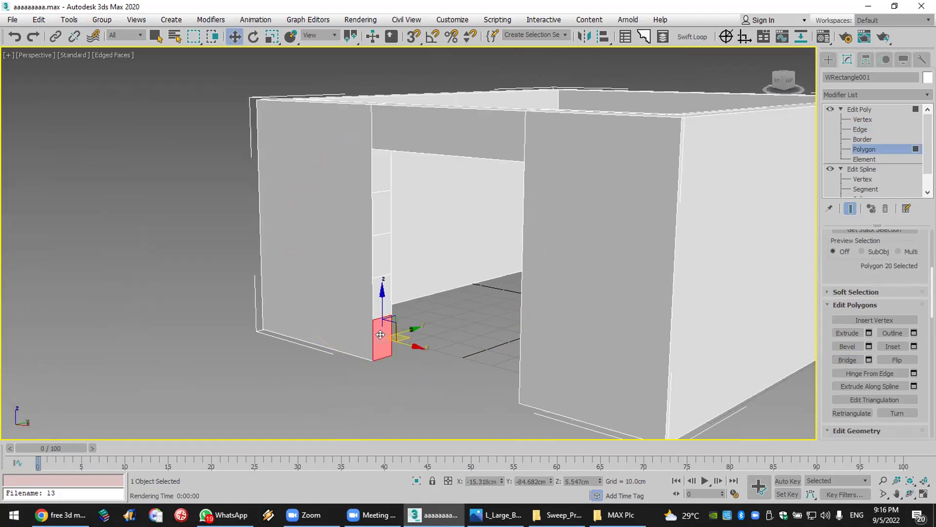
left_click(383, 295, "ctrl")
left_click(910, 491)
left_click_drag(477, 269, 613, 276)
key("w")
left_click(542, 320, "ctrl")
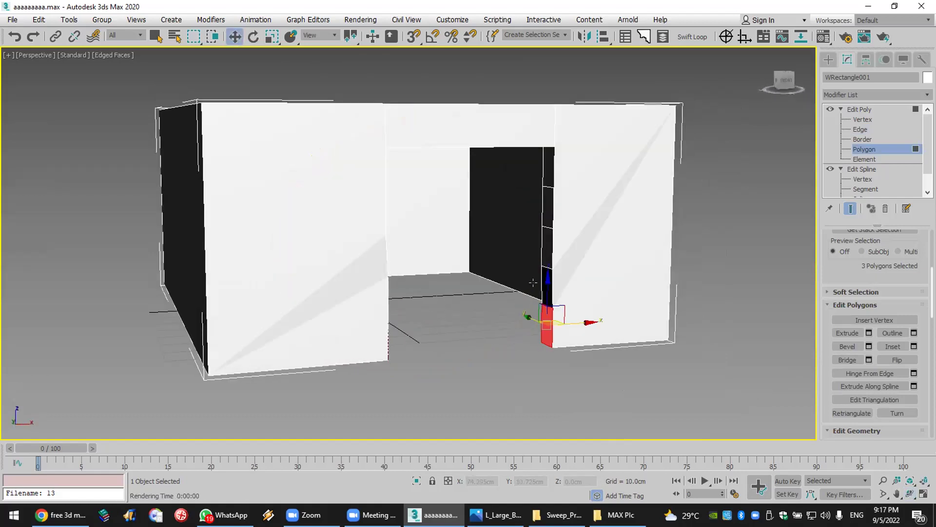
left_click(547, 282, "ctrl")
left_click(847, 359)
left_click(665, 355)
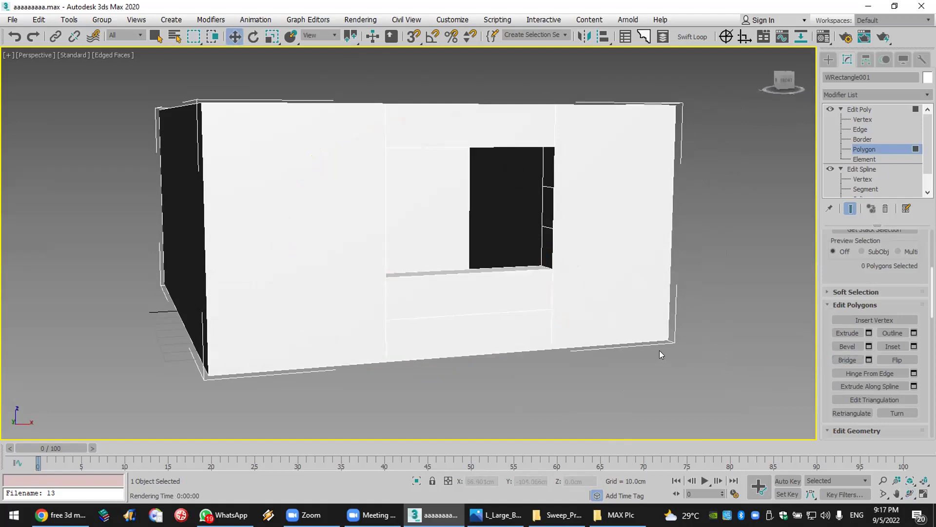
Step: Leave polygon level, turn off edged faces and set the walls' object color to pale cream
key("4")
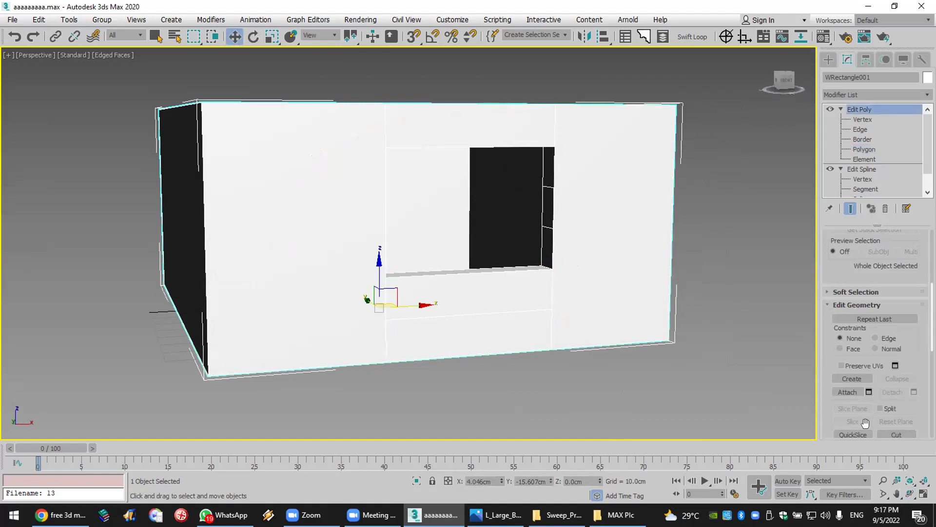
key("F4")
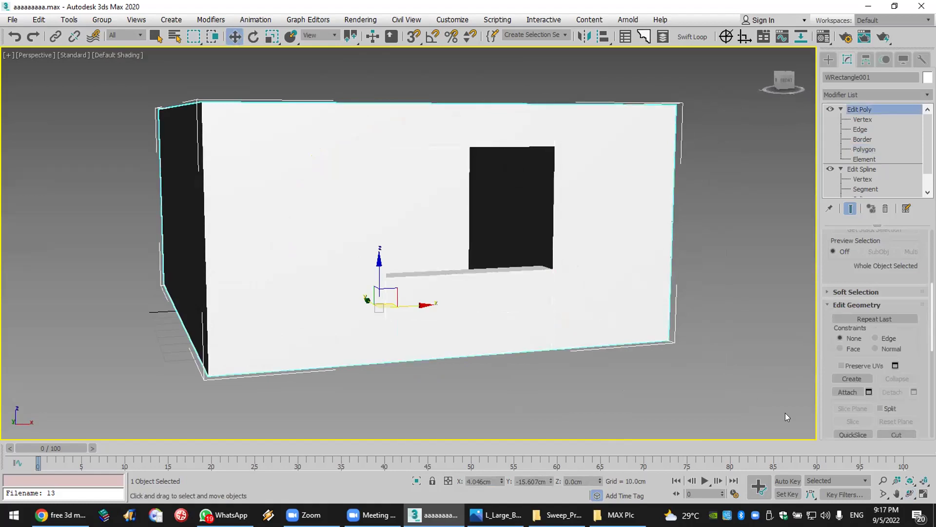
left_click(909, 494)
left_click_drag(476, 266, 493, 287)
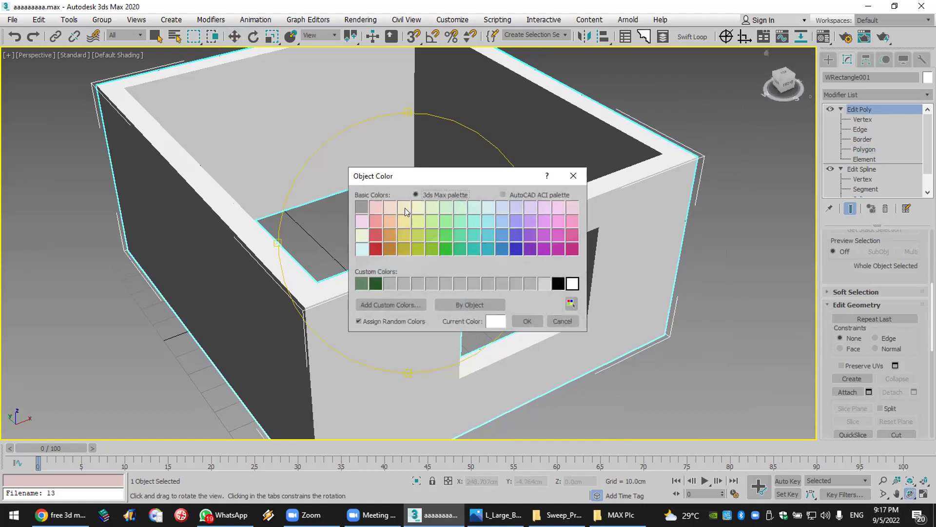
left_click(405, 208)
left_click(535, 320)
scroll(552, 291, "down", 5)
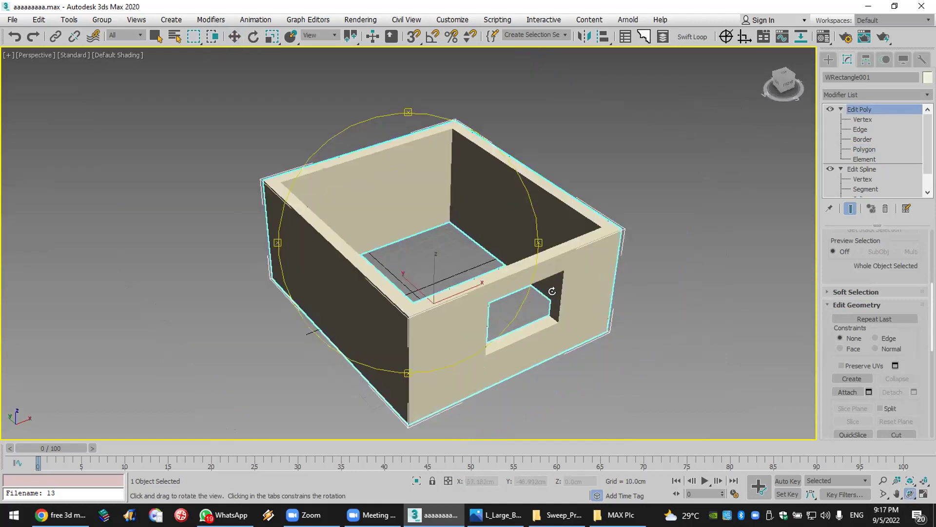
scroll(422, 324, "up", 3)
key("w")
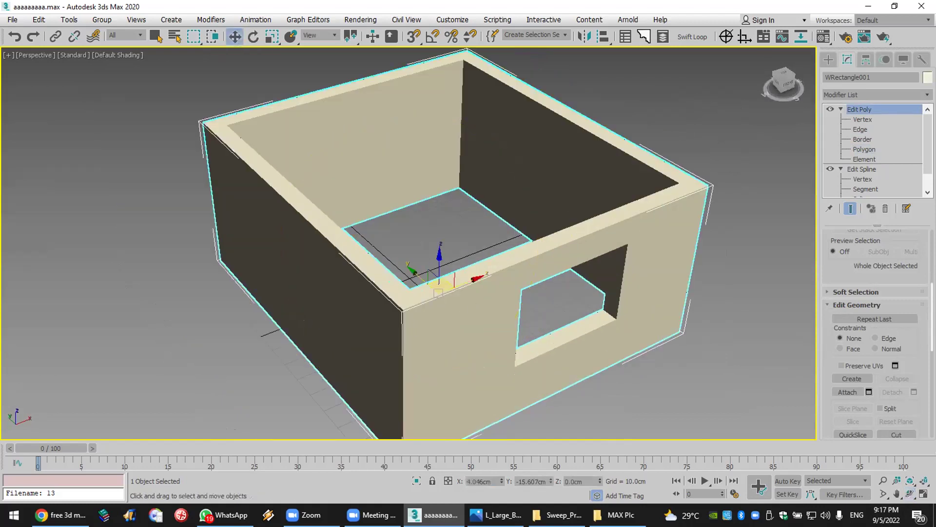
Step: At edge level, select the upper and lower outer edges of the solid wall adjoining the window wall
left_click(864, 129)
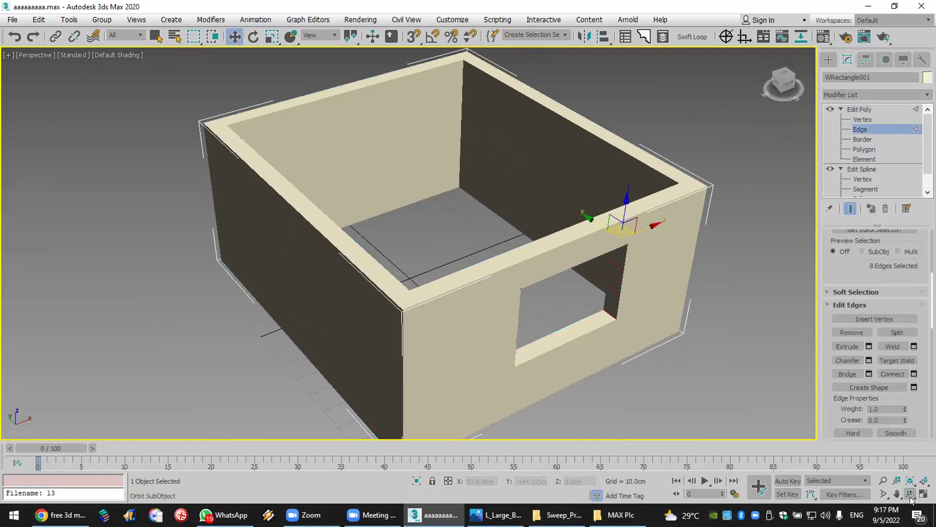
key("ctrl+r")
left_click_drag(426, 290, 382, 335)
scroll(353, 392, "up", 3)
key("w")
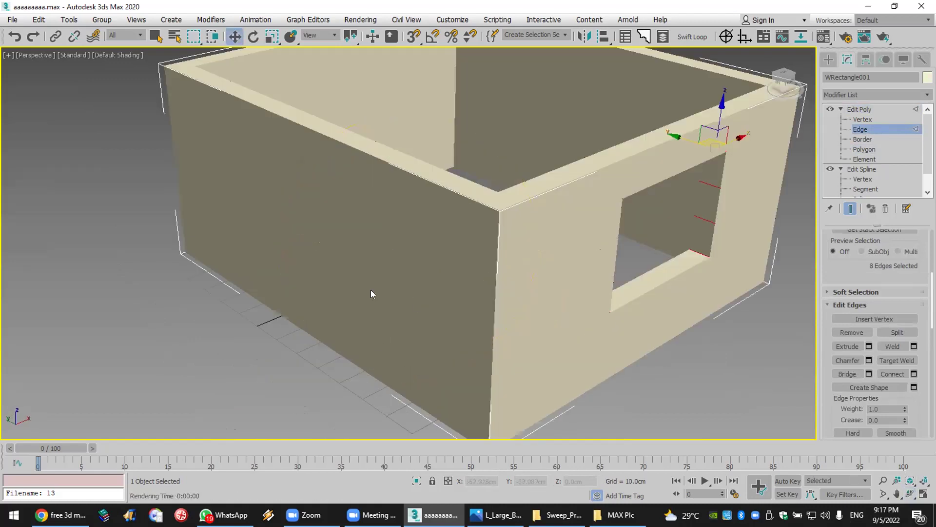
left_click(398, 165)
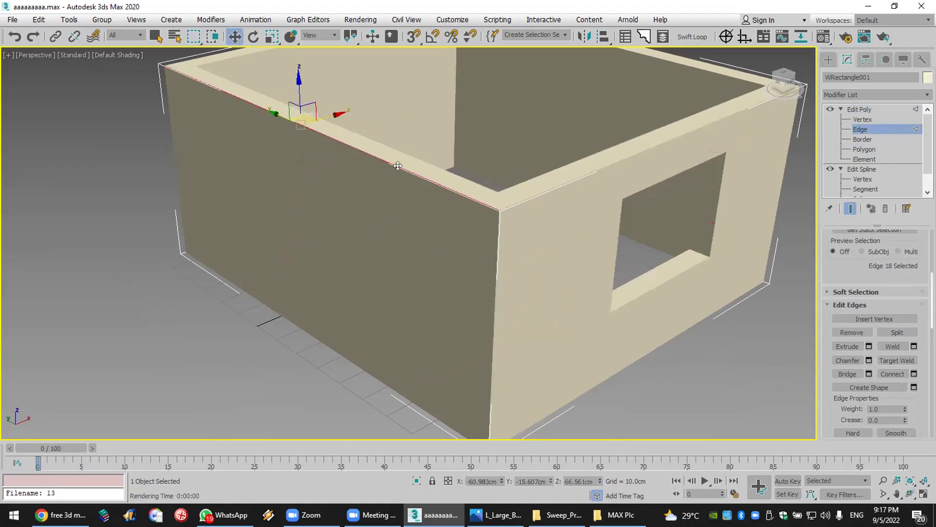
left_click(354, 361, "ctrl")
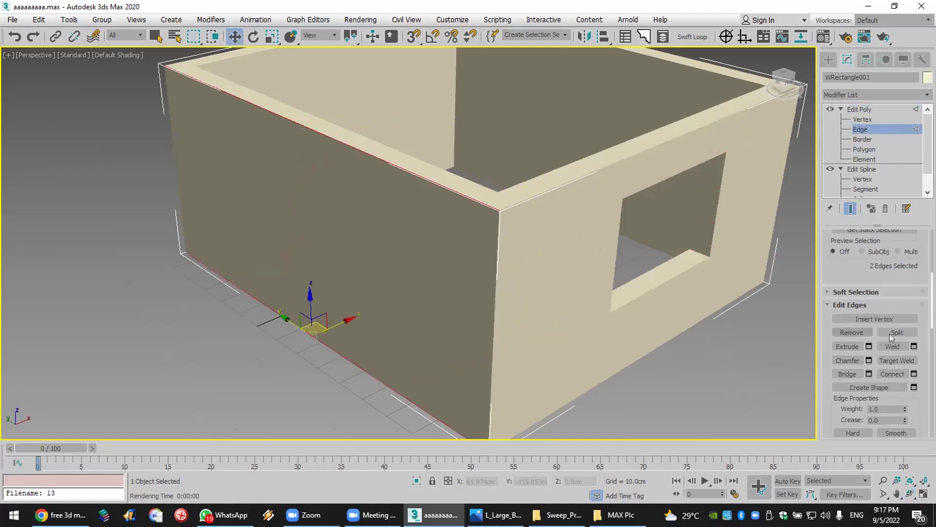
Step: Connect the two selected wall edges with 27 segments
left_click(914, 374)
left_click_drag(156, 225, 162, 171)
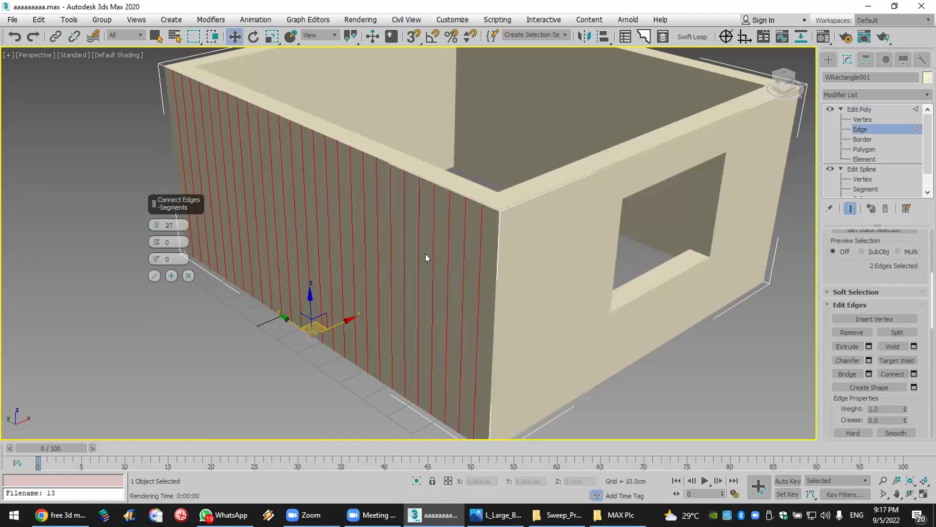
left_click(154, 275)
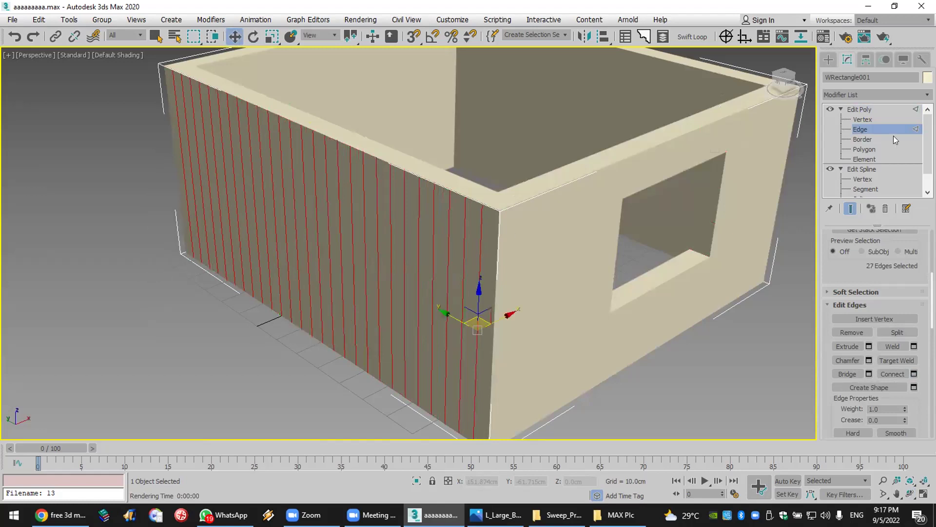
Step: Turn on edged faces and, at polygon level, select the first and last vertical strips of the divided wall
left_click(864, 149)
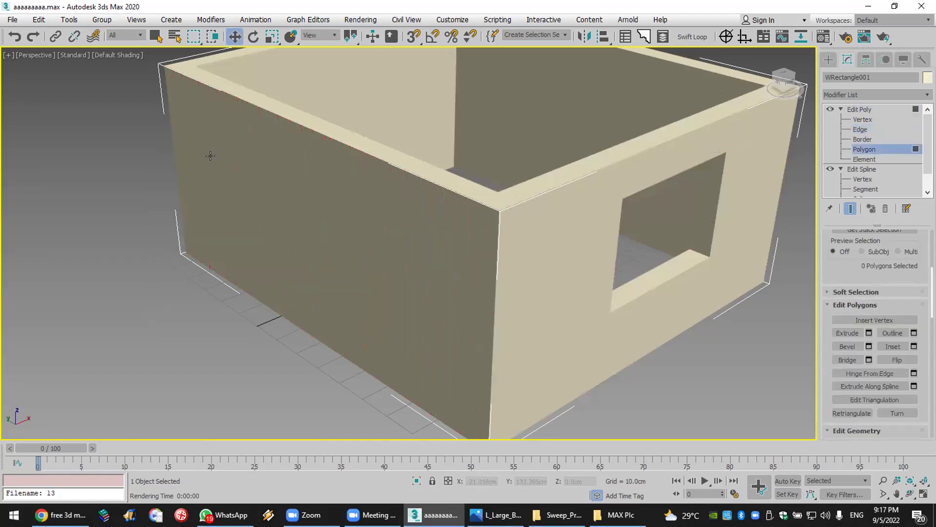
key("F4")
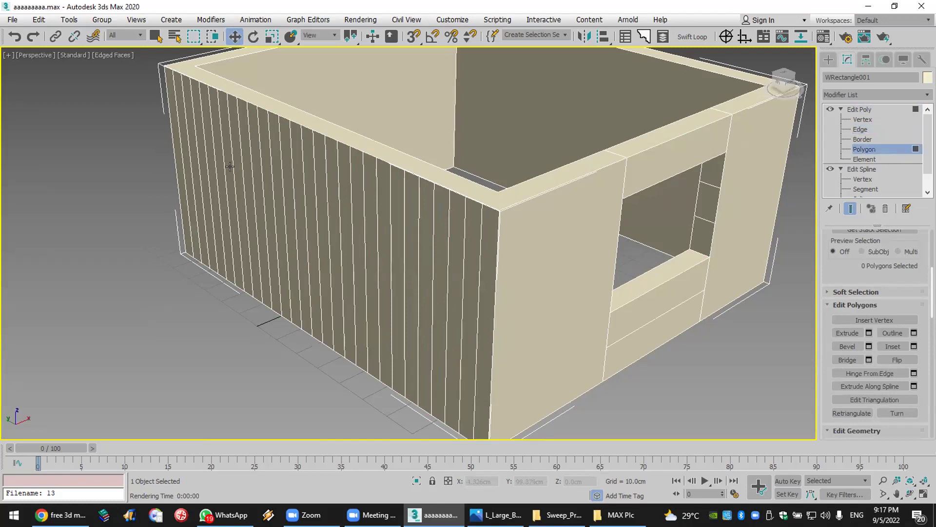
left_click(178, 169)
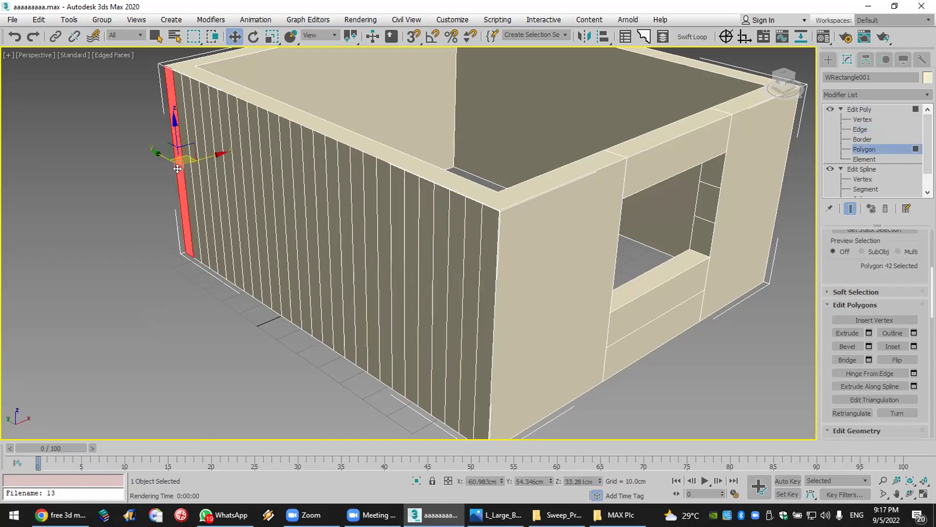
left_click(486, 274, "ctrl")
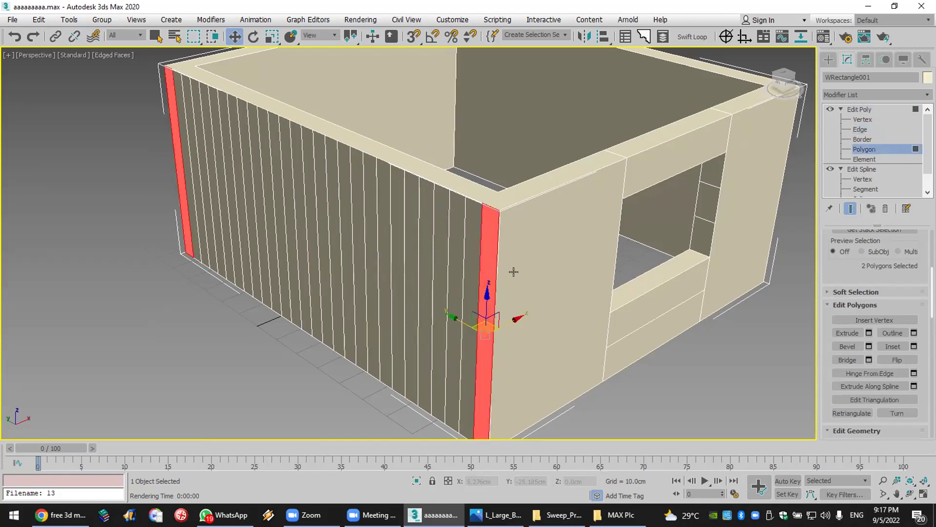
Step: Try extruding the two narrow end strips outward by 88.581 cm
left_click(868, 332)
scroll(314, 307, "down", 5)
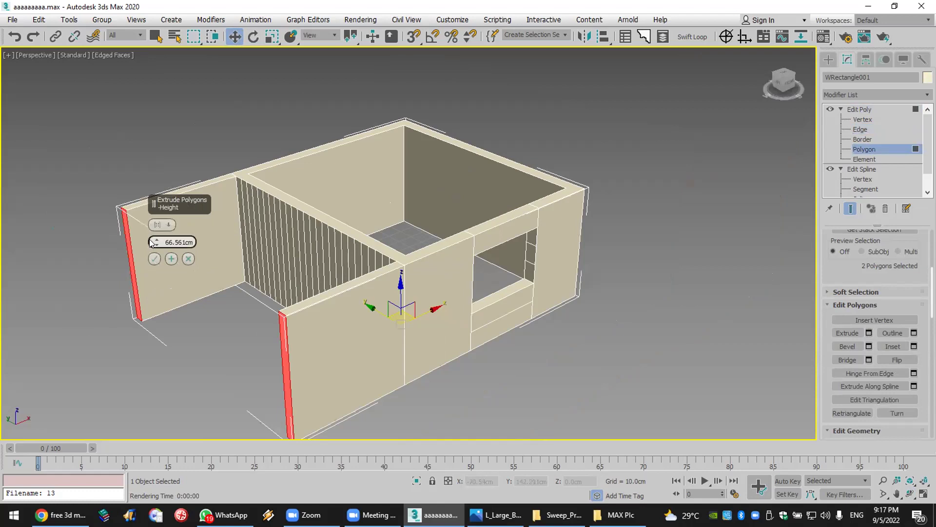
left_click_drag(156, 241, 155, 211)
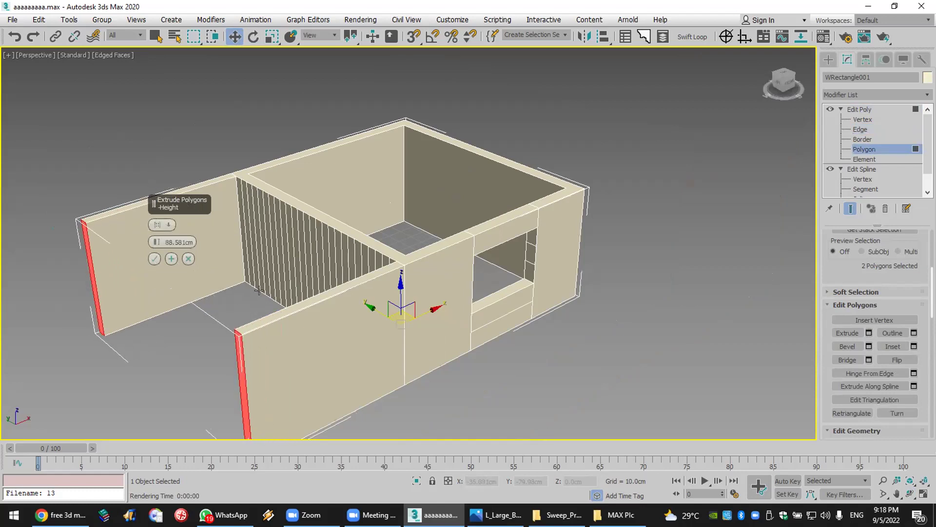
left_click(188, 259)
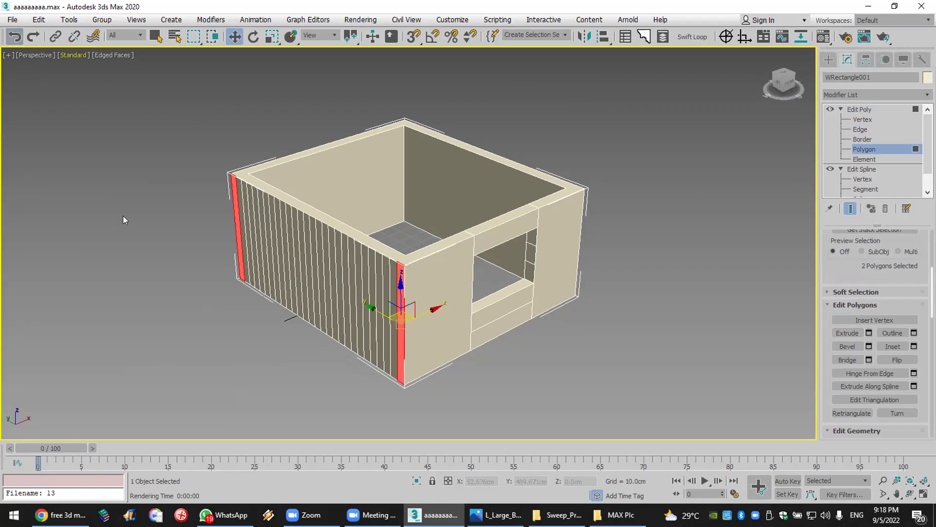
Step: Undo the strip selection and the 27-segment connection on the solid wall
key("ctrl+z")
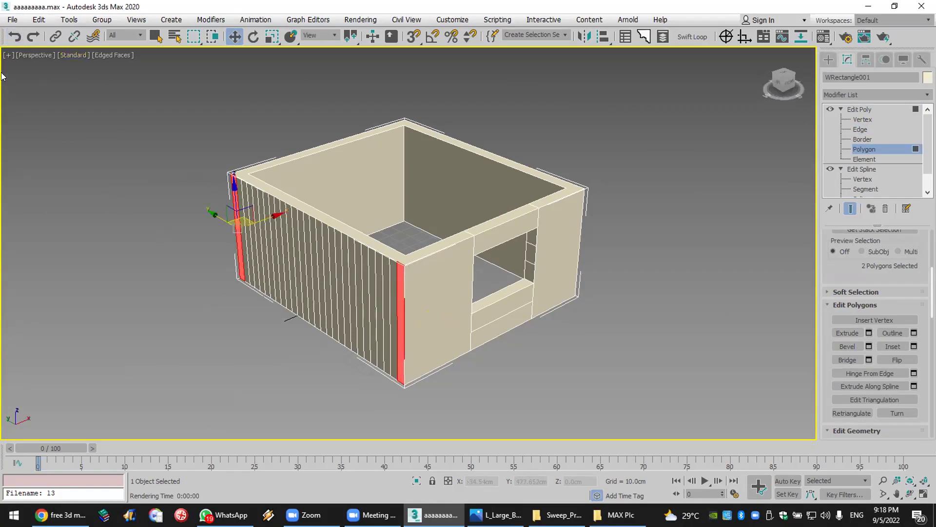
left_click(16, 39)
left_click(16, 39)
left_click(16, 39)
left_click(16, 38)
left_click(17, 39)
left_click(16, 38)
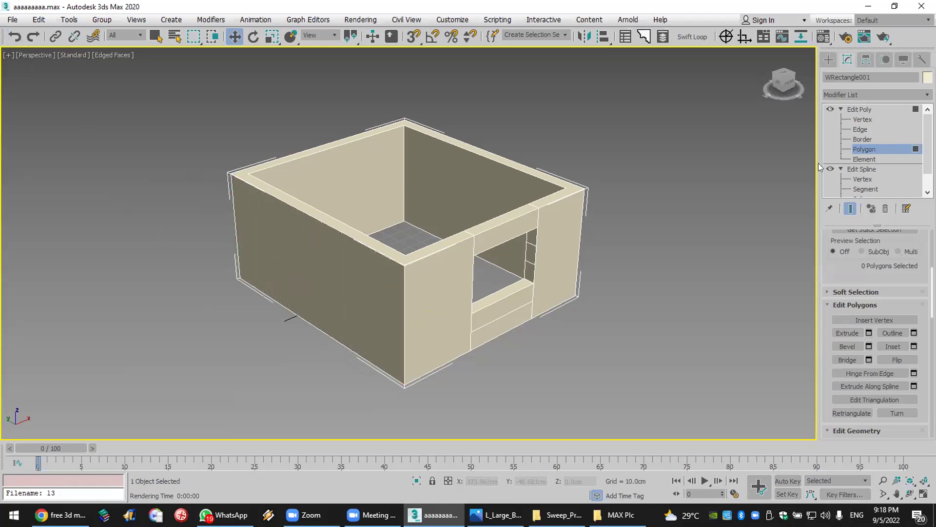
Step: At edge level, connect the solid wall's upper and lower outer edges with 16 segments
left_click(872, 127)
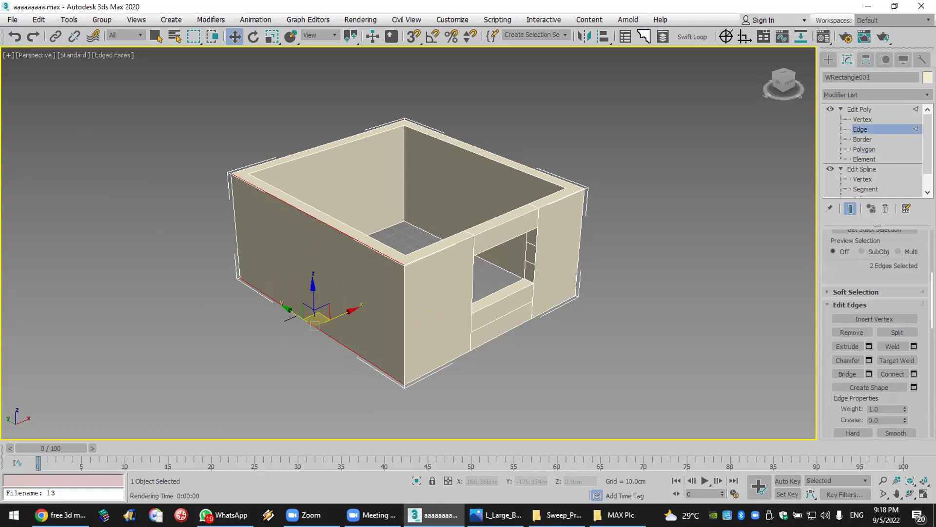
left_click(913, 373)
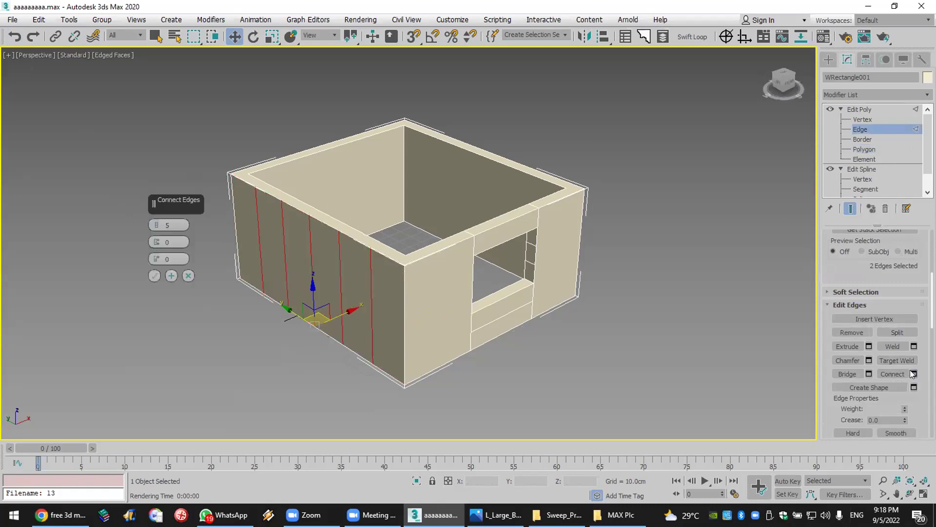
left_click_drag(156, 225, 156, 196)
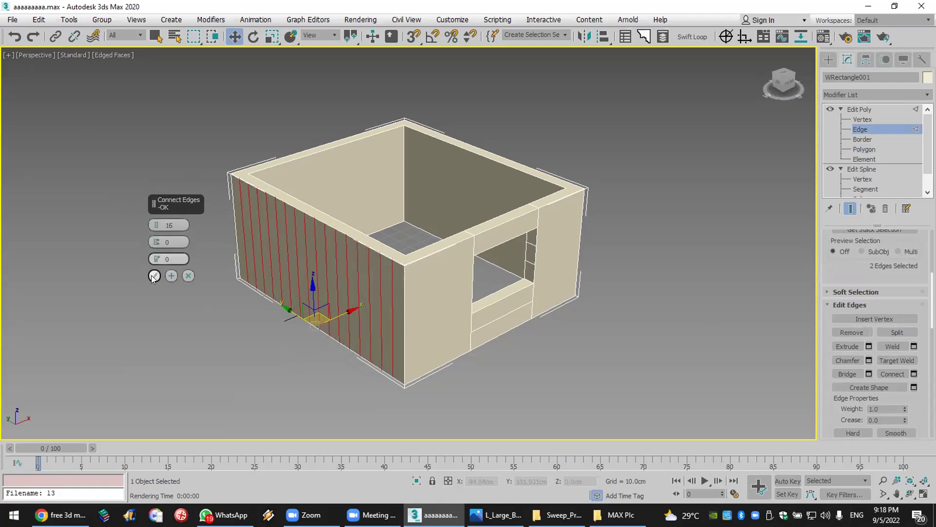
left_click(155, 276)
Step: At polygon level, extrude the first and last vertical strips of the divided wall by 106.435 cm to form two parallel walls
left_click(861, 149)
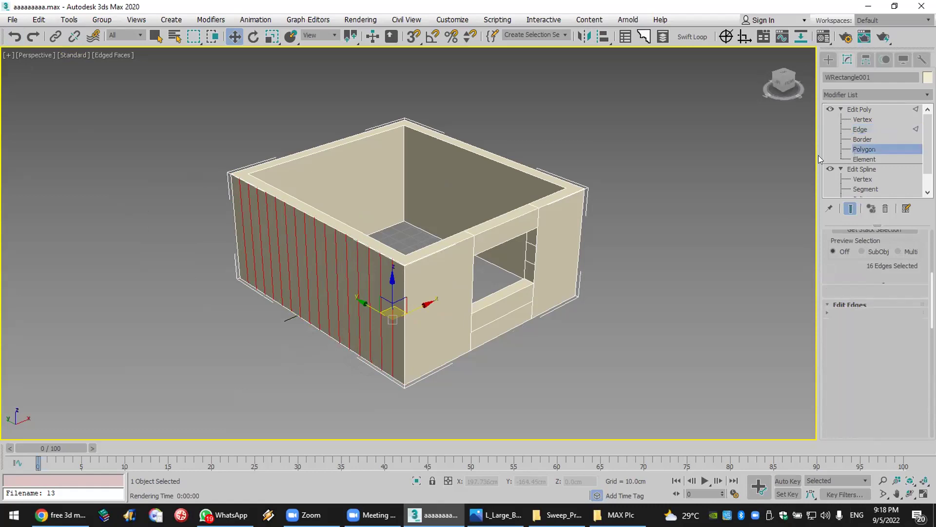
left_click(397, 316)
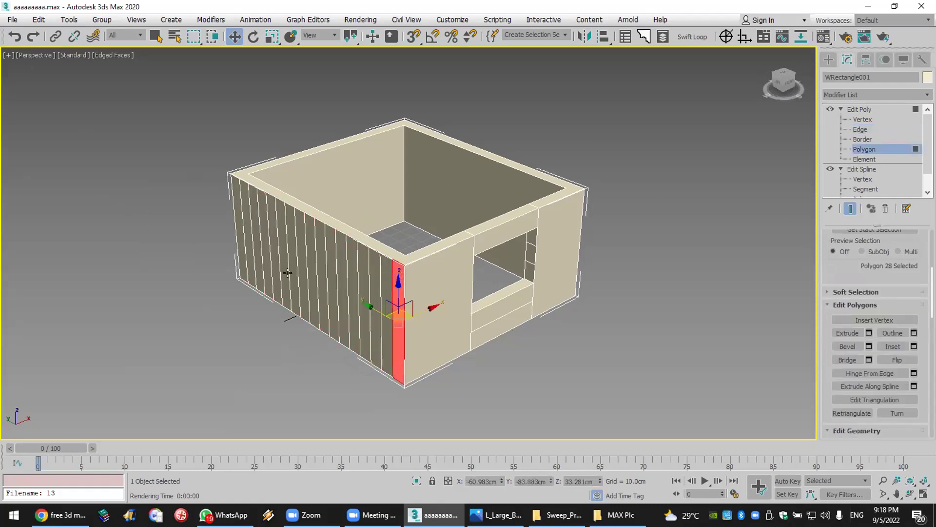
left_click(236, 216, "ctrl")
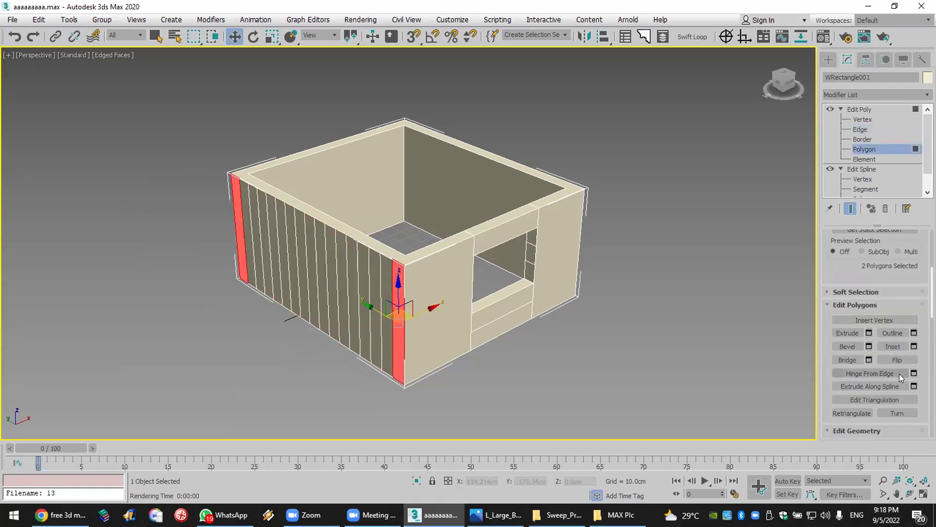
left_click(869, 333)
left_click_drag(159, 244, 171, 105)
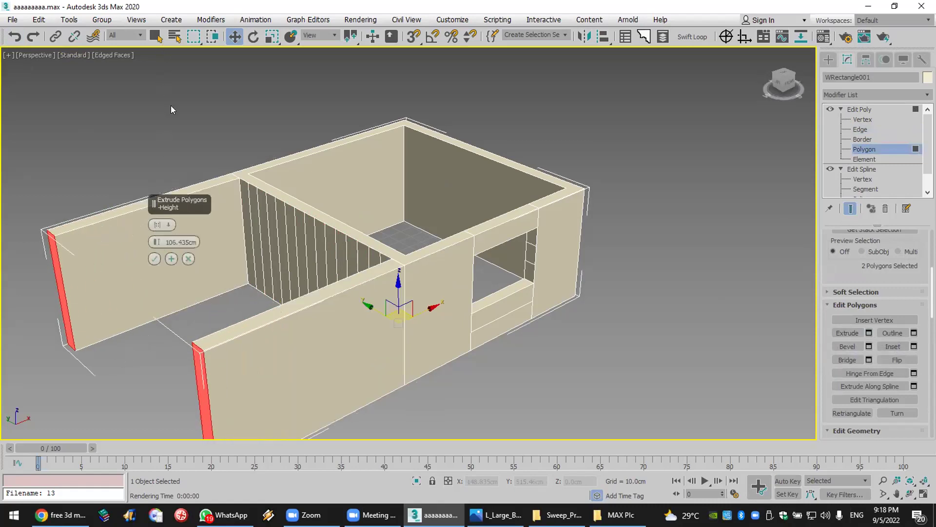
left_click(154, 259)
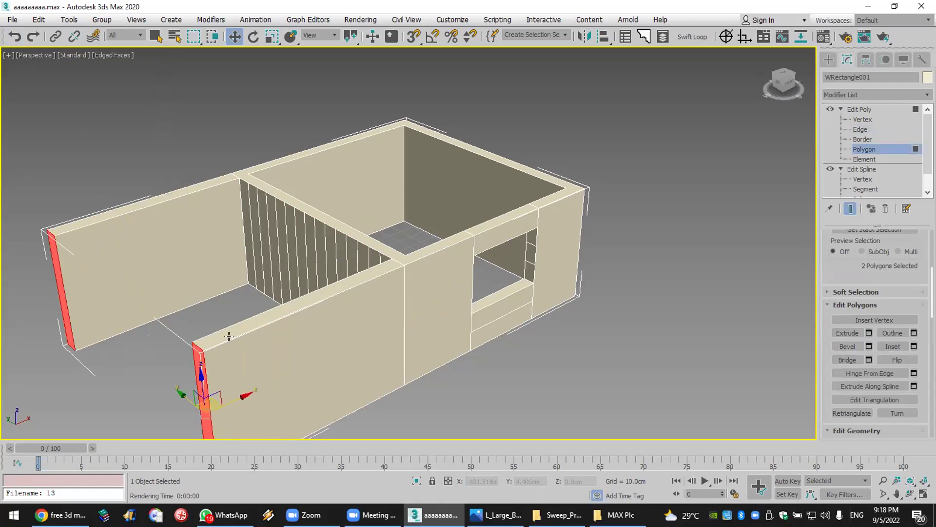
Step: Extrude the outer side face of the new wall extension on the window side outward into a thick block
scroll(244, 352, "down", 2)
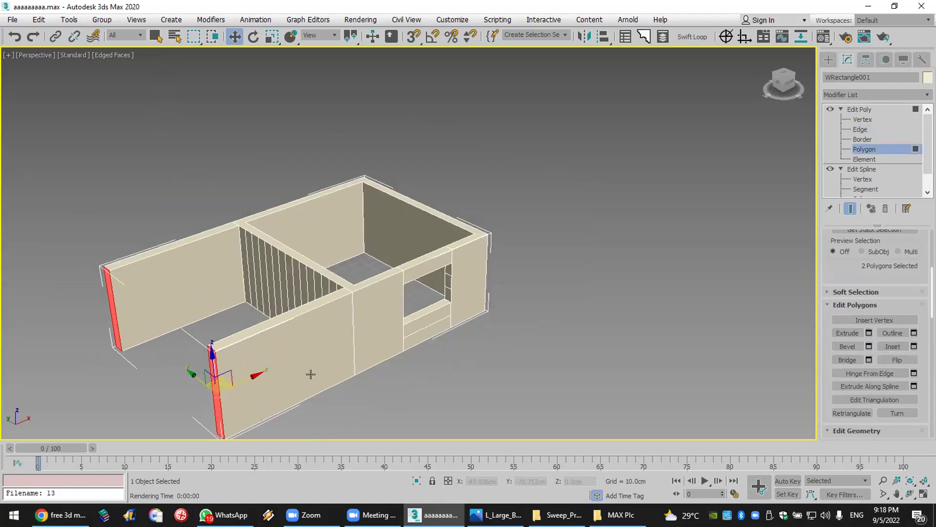
scroll(301, 403, "down", 2)
scroll(300, 406, "up", 4)
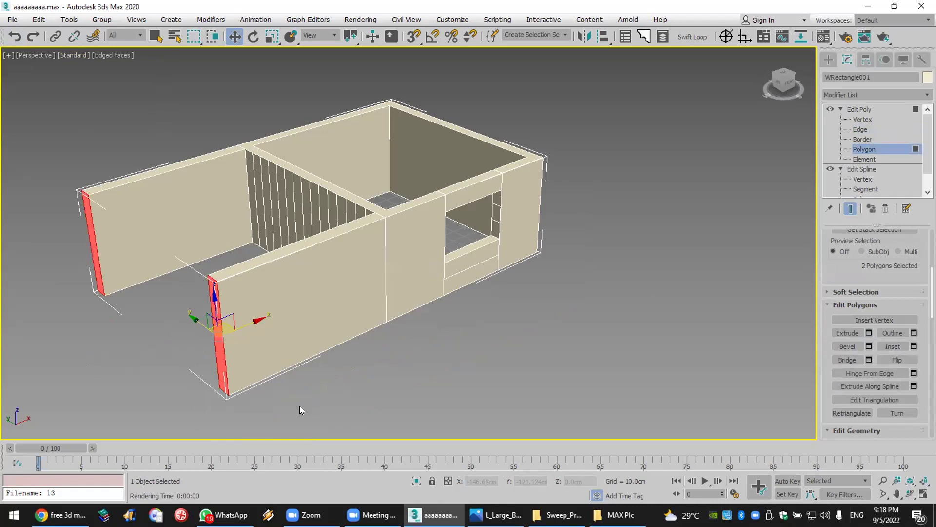
left_click(847, 334)
left_click_drag(331, 301, 236, 5)
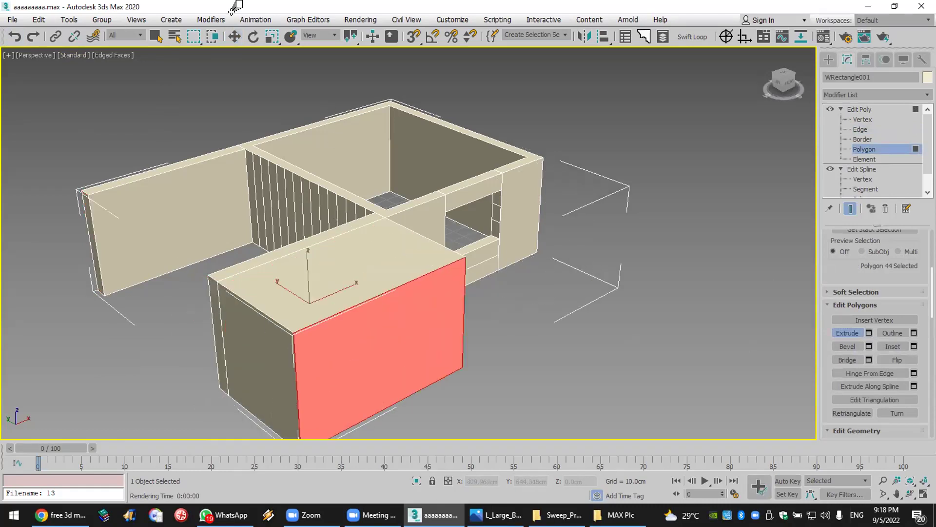
Step: Undo the freehand block extrusion and extrude the wall extension's outer side face by 106.435 cm instead
key("ctrl+z")
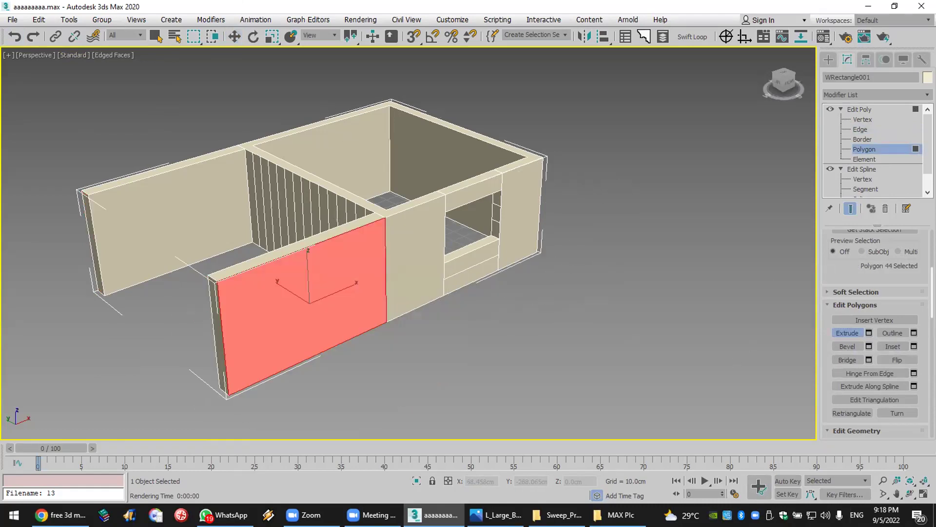
left_click(867, 333)
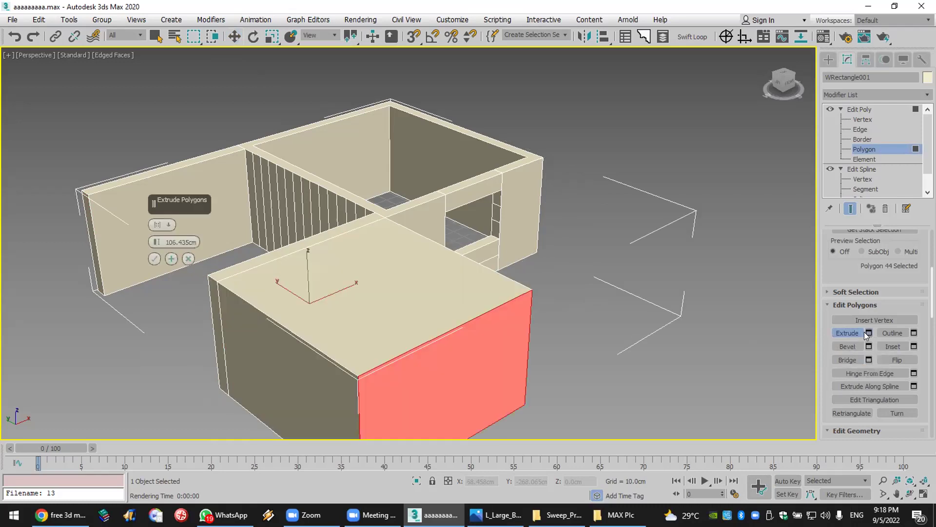
left_click(155, 259)
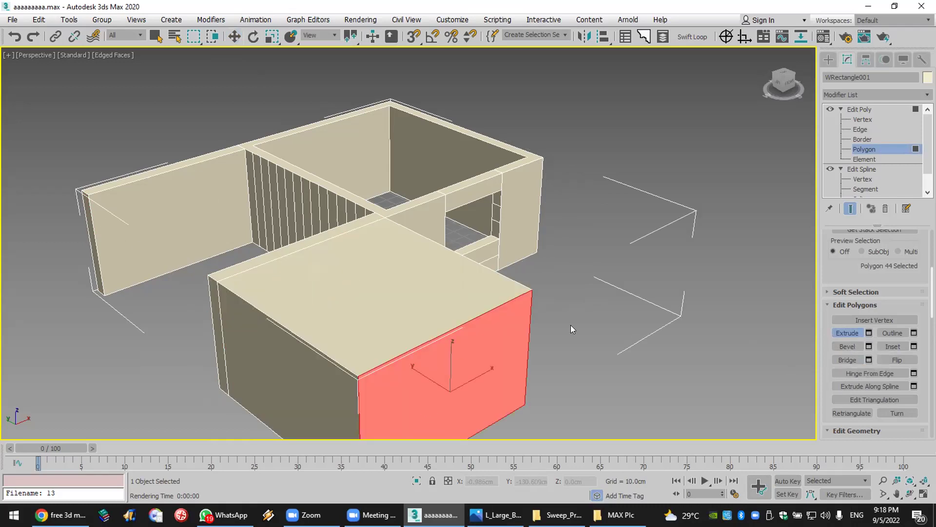
Step: Bevel the block's top face upward and inward into a hipped roof shape with a small flat top
left_click(858, 347)
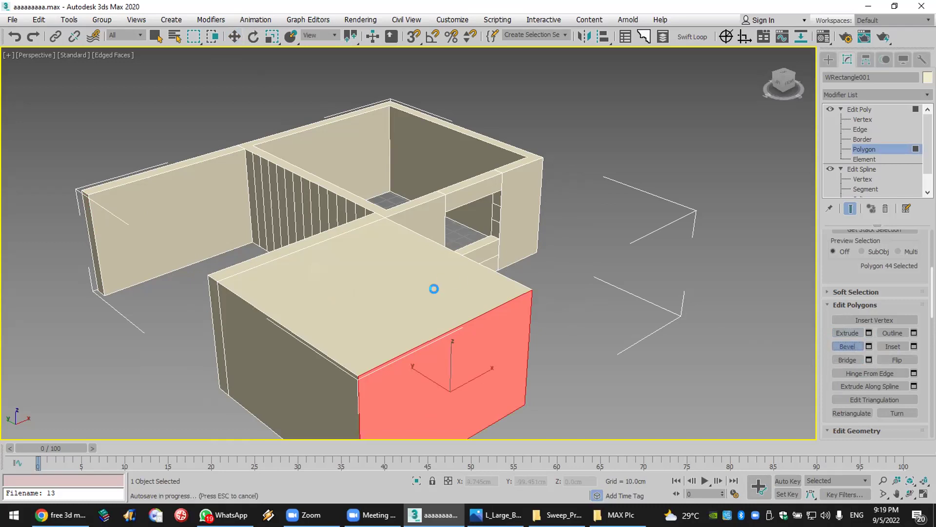
left_click_drag(382, 315, 358, 144)
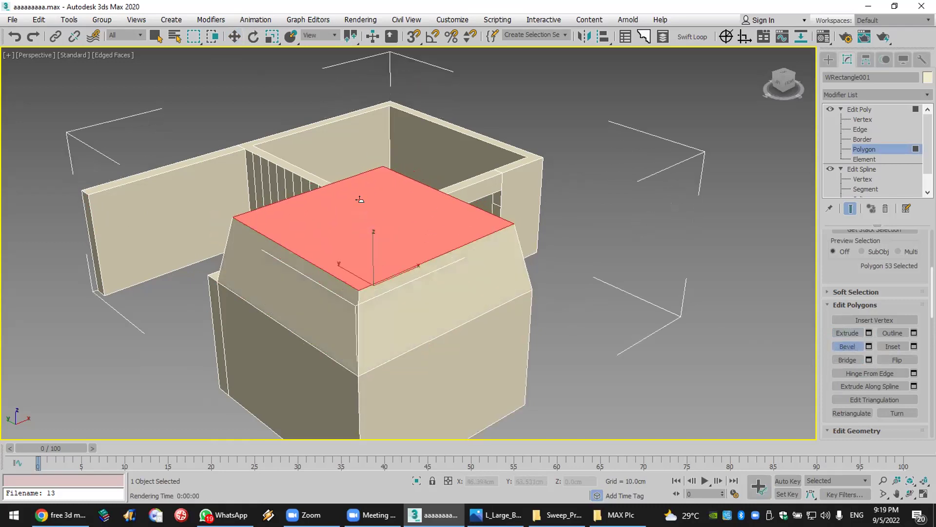
left_click(416, 363)
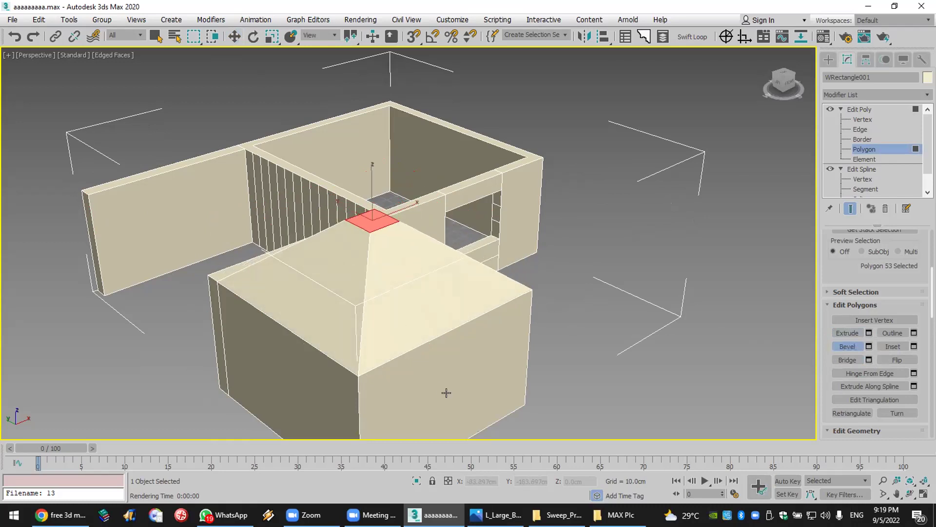
Step: Select the block's outer front face below the roof and inset it slightly to leave a thin frame
scroll(443, 391, "down", 2)
scroll(439, 417, "up", 5)
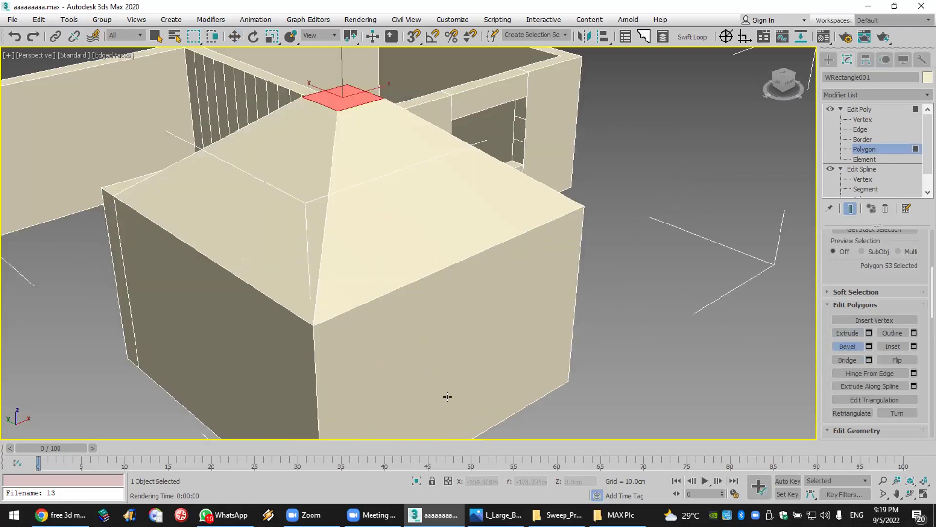
left_click(897, 494)
left_click_drag(436, 286, 400, 211)
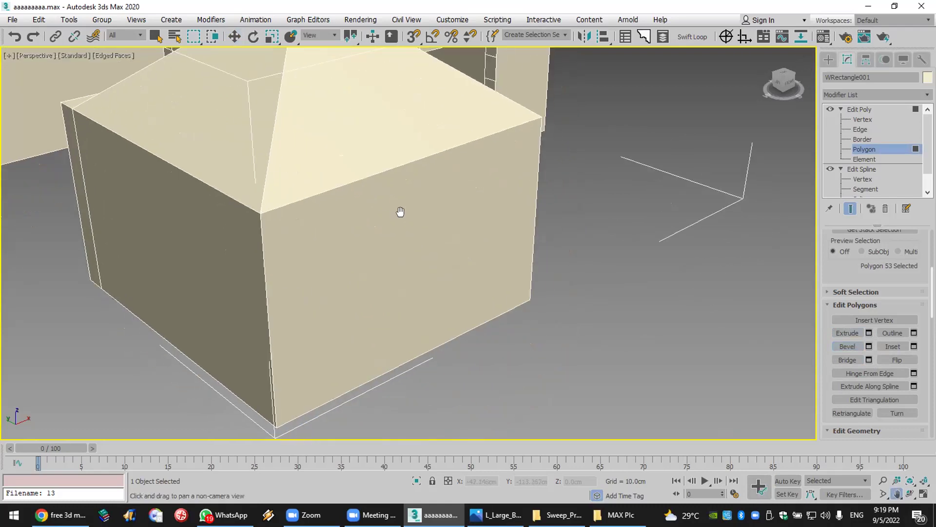
left_click(456, 184)
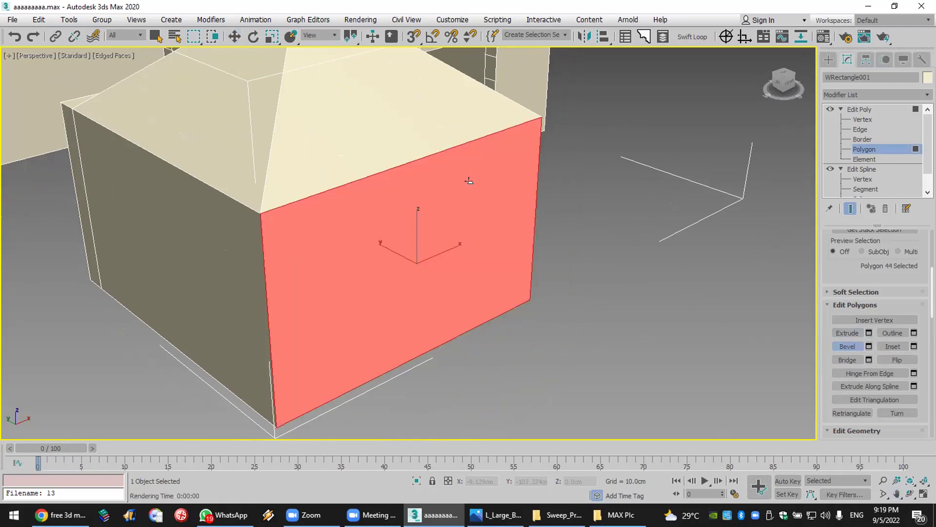
left_click(894, 347)
mouse_move(473, 218)
left_mouse_down()
mouse_move(473, 232)
mouse_move(474, 224)
mouse_move(485, 234)
left_mouse_up()
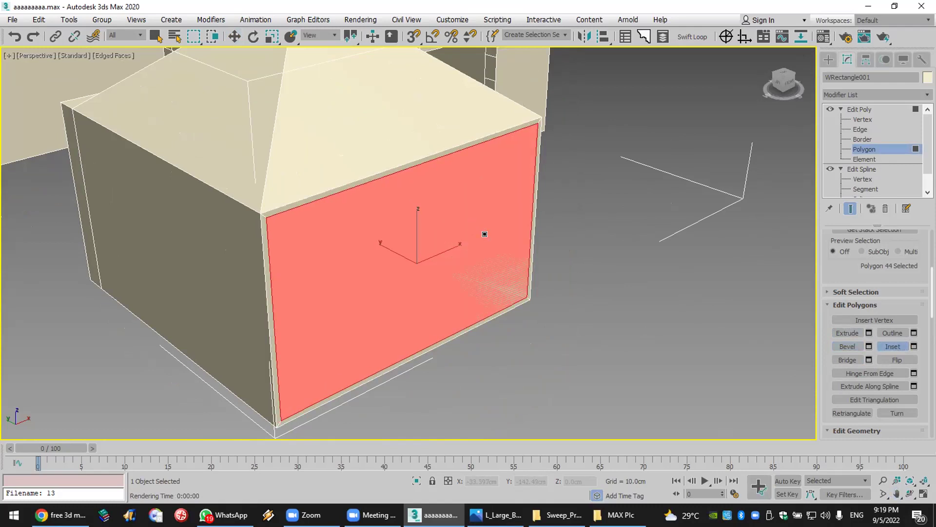
Step: Extrude the inset front face inward to hollow out the block beneath the roof
left_click(866, 330)
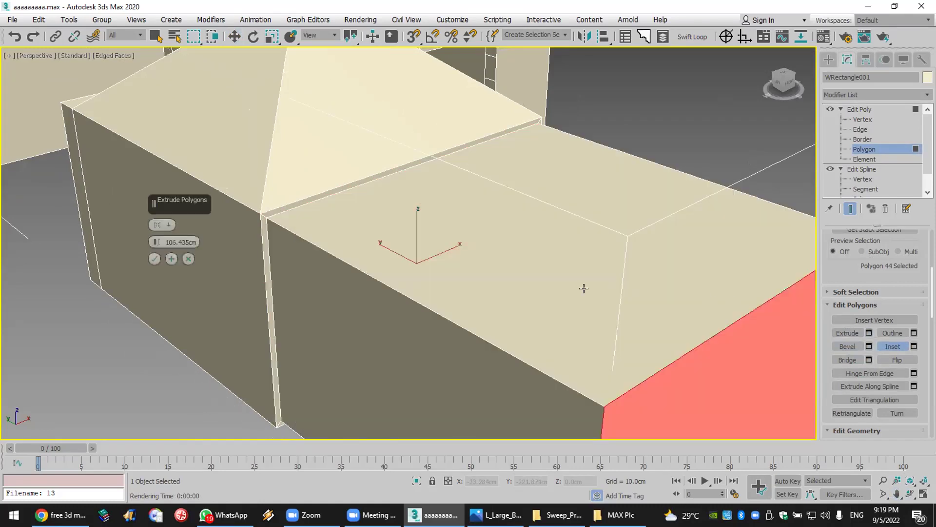
left_click_drag(156, 244, 279, 214)
left_click(154, 258)
scroll(370, 284, "down", 5)
scroll(371, 286, "up", 3)
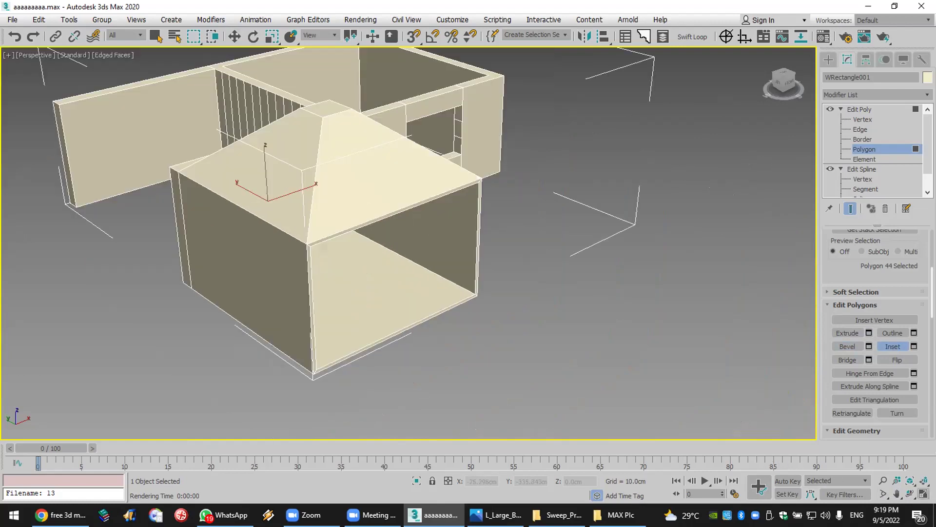
Step: At edge level, select the upper outer edge of the room's side wall next to the other wall extension
left_click(910, 493)
left_click_drag(292, 194, 339, 184)
scroll(277, 82, "up", 2)
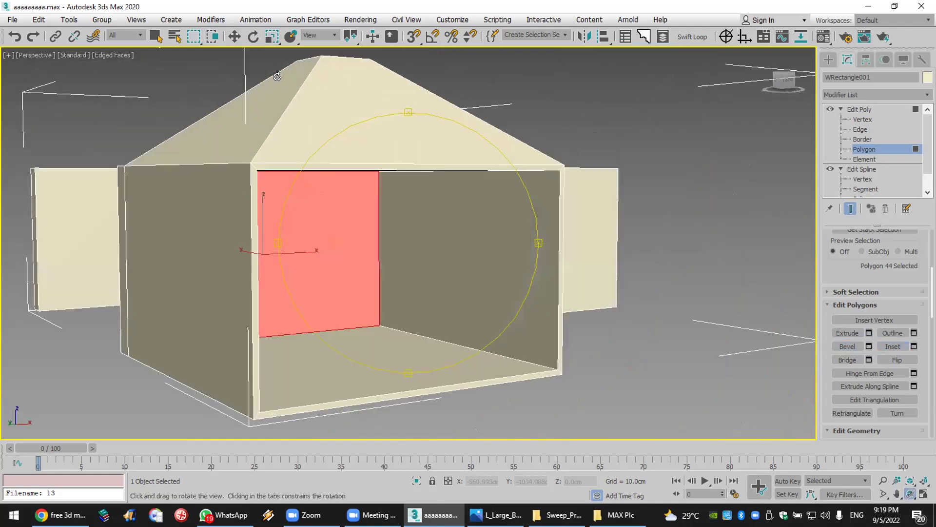
left_click_drag(317, 237, 471, 250)
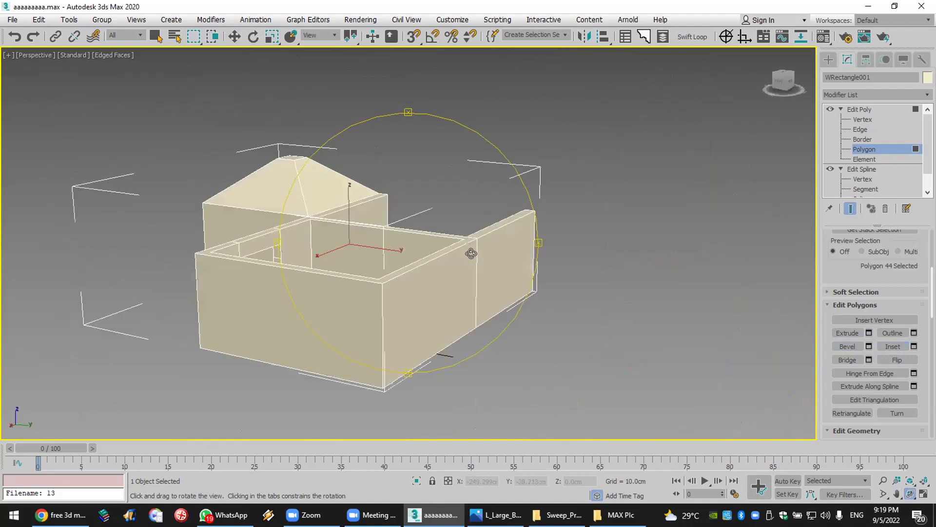
right_click(471, 251)
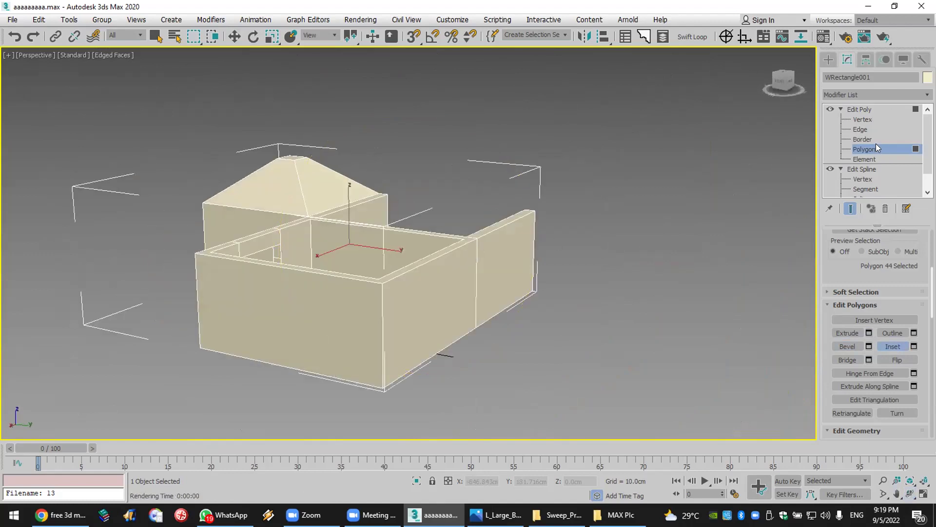
scroll(308, 277, "up", 5)
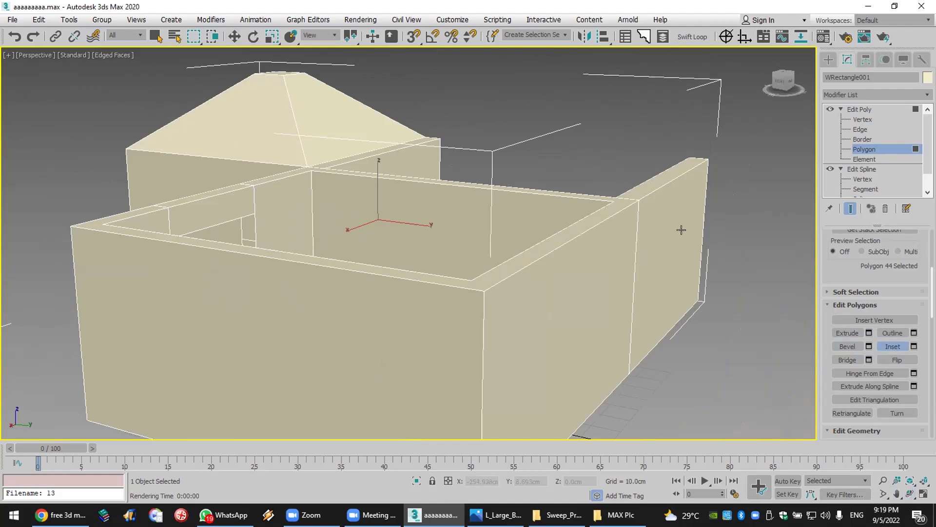
left_click(862, 128)
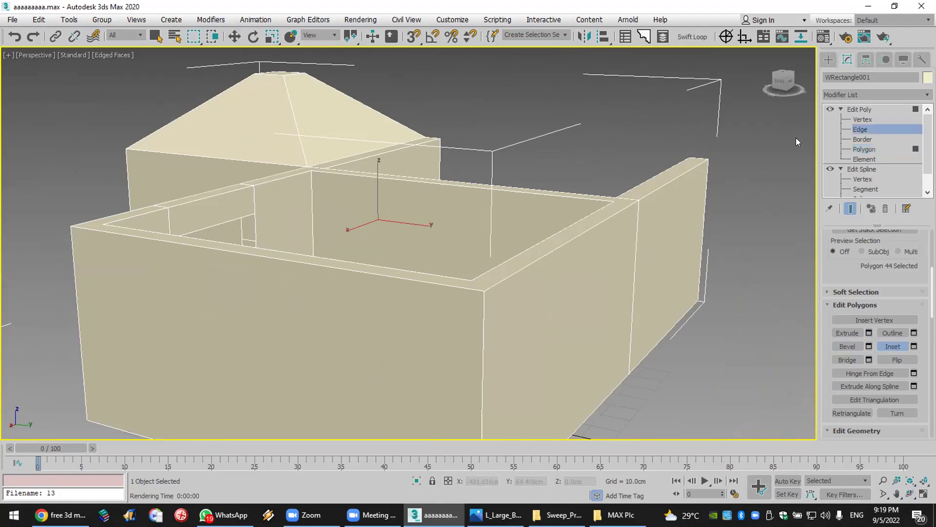
key("w")
left_click(568, 240)
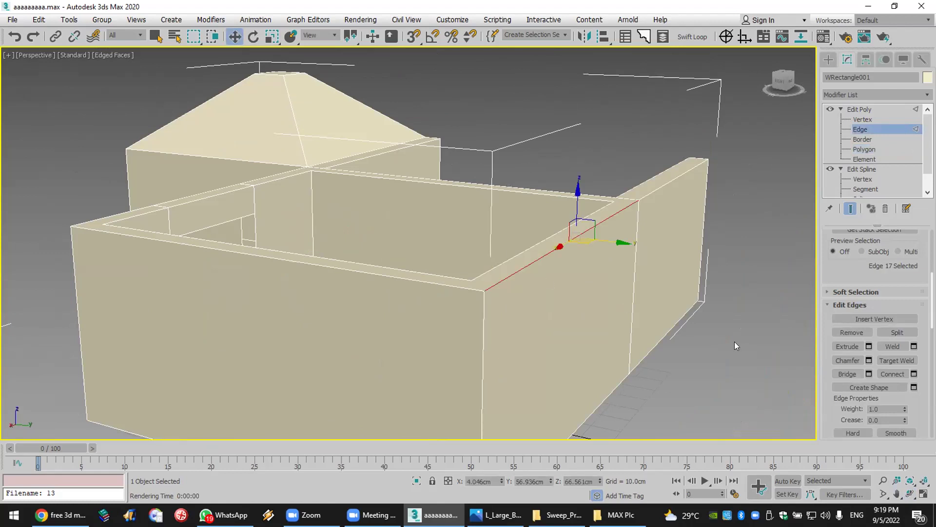
Step: Chamfer the selected top outer edge of the side wall by 2.547 cm with 8 segments
left_click(868, 360)
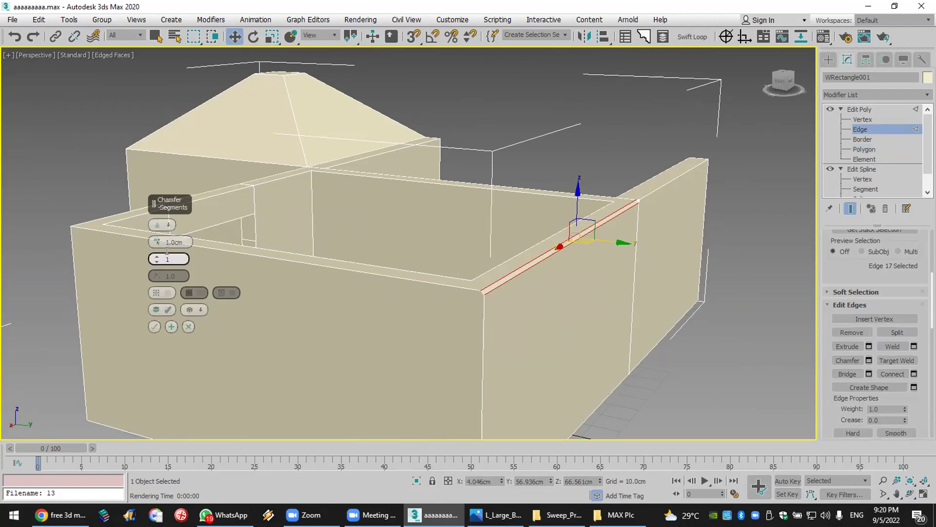
left_click_drag(154, 235, 154, 223)
left_click_drag(154, 259, 156, 229)
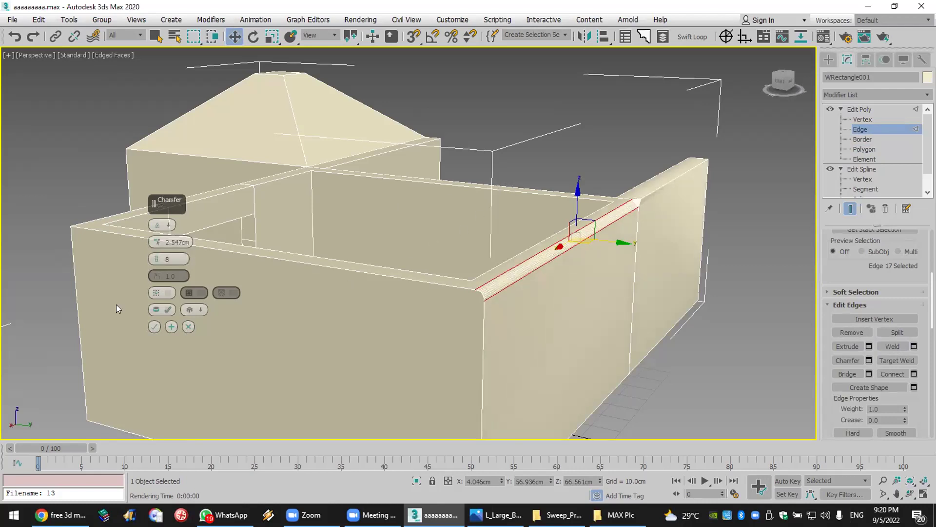
left_click(154, 326)
left_click(720, 351)
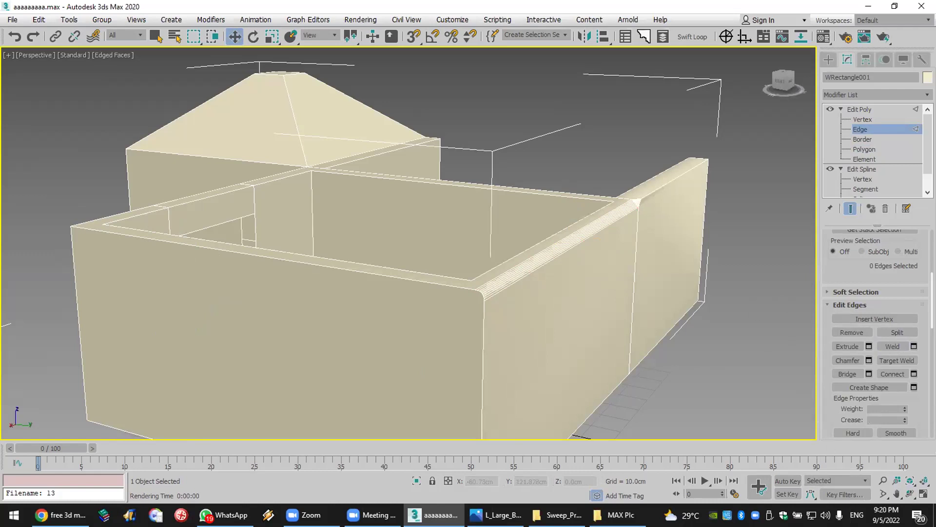
Step: Try to detach the front wall's outer face polygon directly from the building mesh
left_click(909, 492)
left_click_drag(510, 310, 439, 269)
right_click(352, 311)
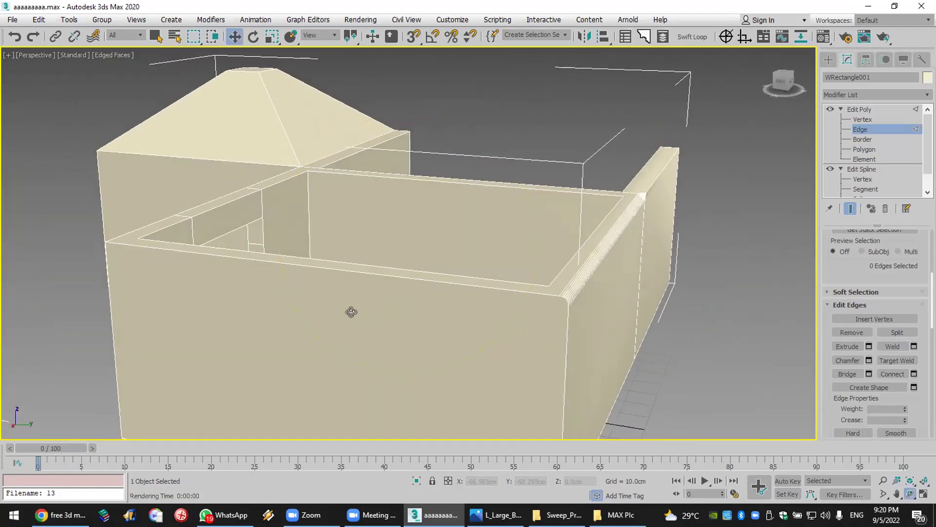
scroll(351, 312, "down", 3)
scroll(394, 372, "up", 2)
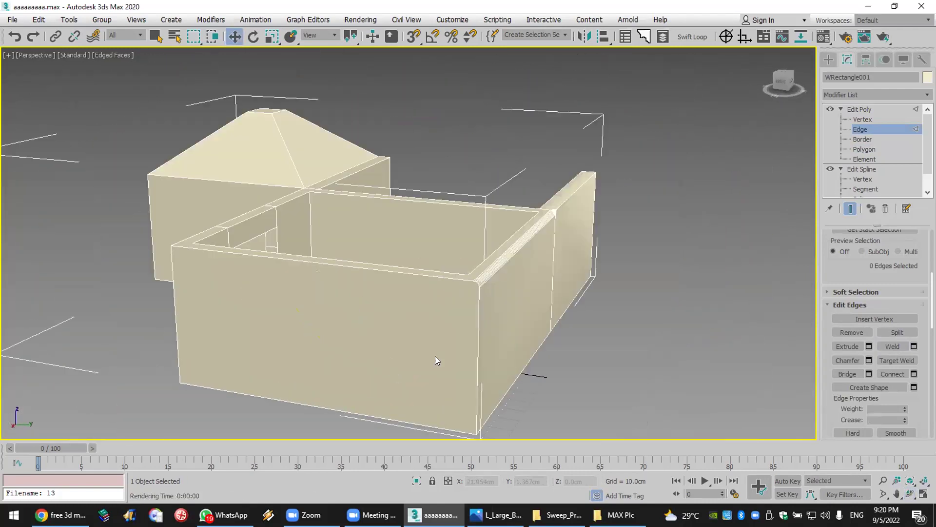
left_click(866, 149)
left_click(408, 309)
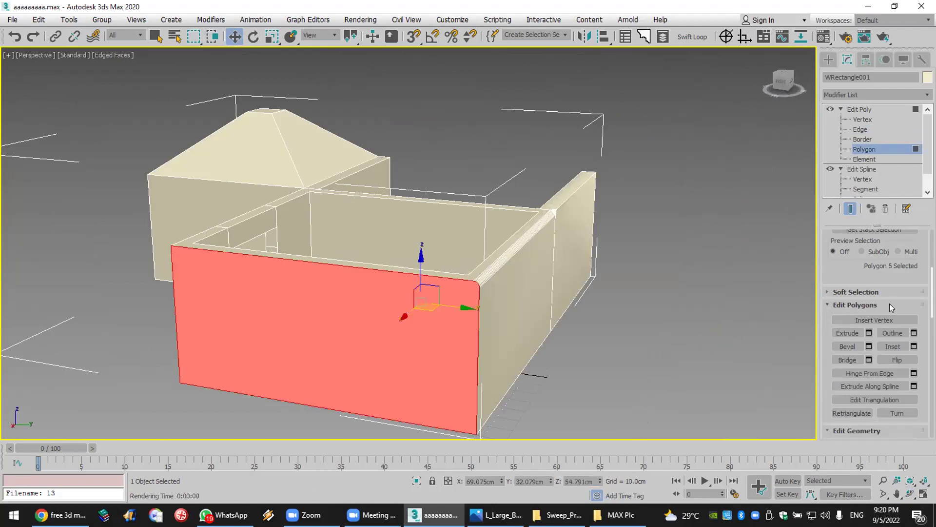
scroll(879, 268, "down", 5)
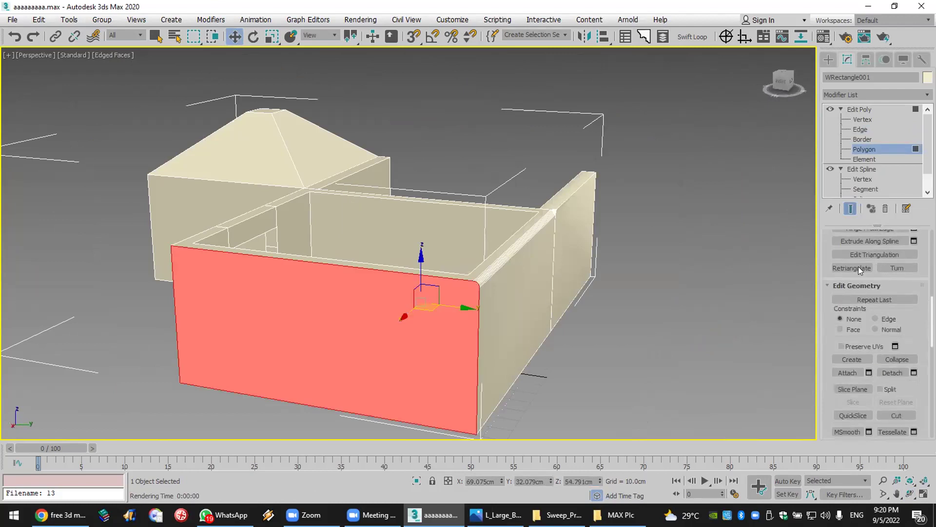
scroll(879, 316, "up", 4)
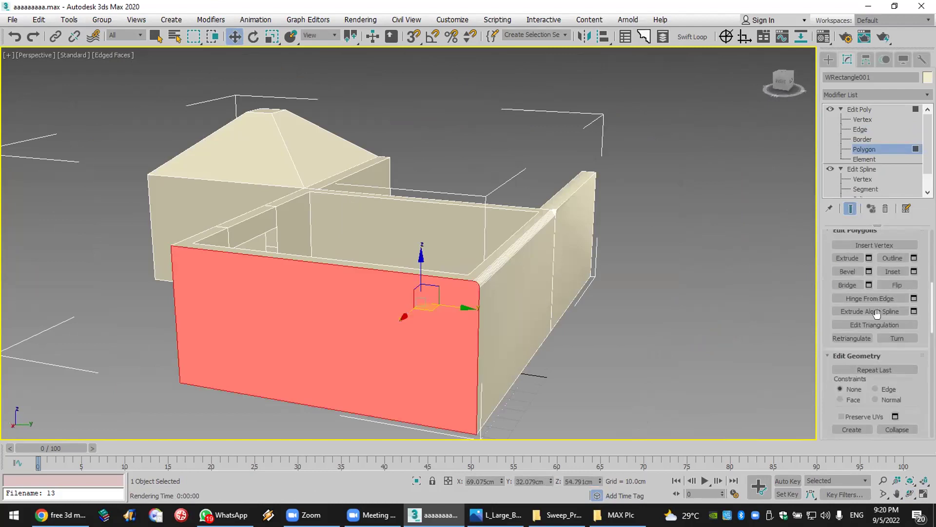
scroll(877, 314, "down", 2)
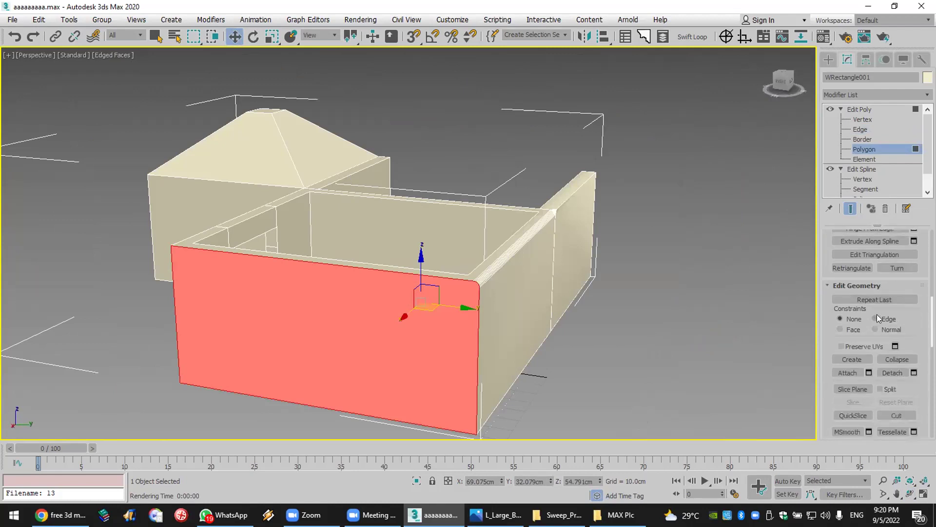
scroll(877, 314, "down", 2)
scroll(877, 314, "down", 1)
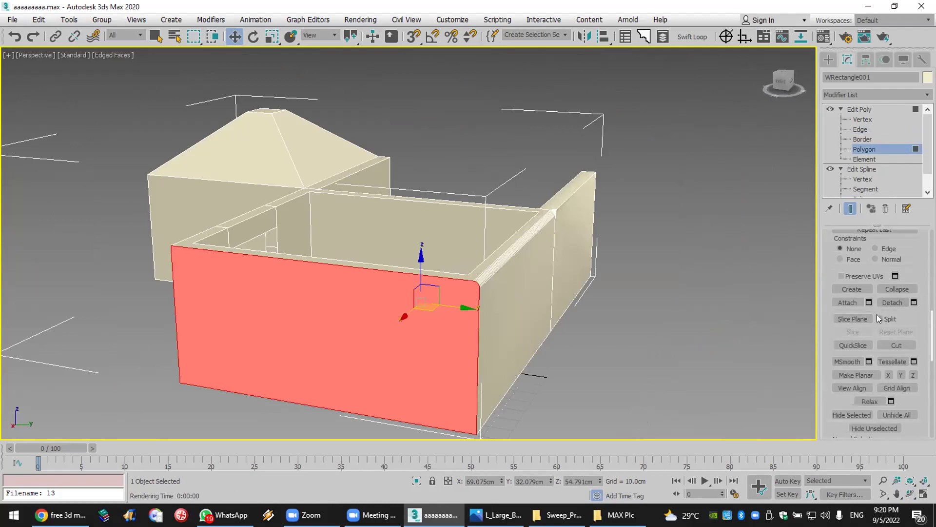
left_click(900, 301)
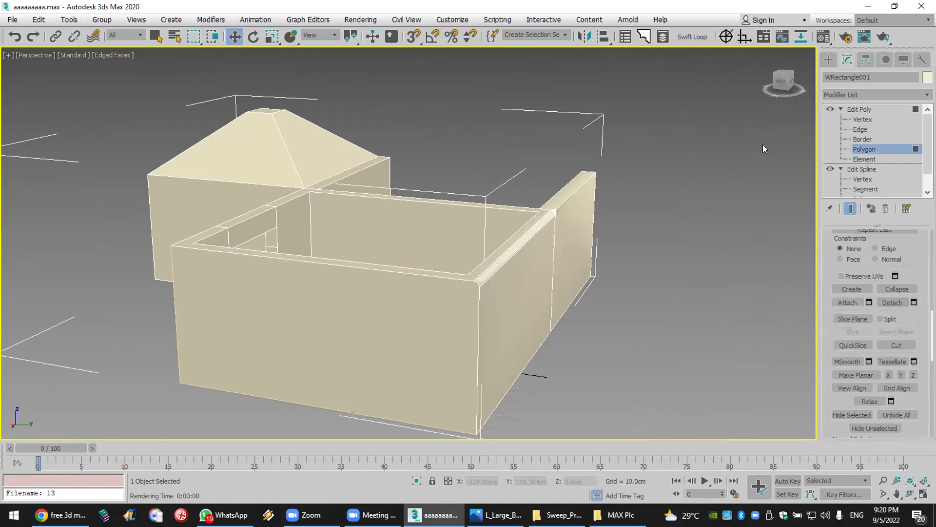
Step: Try moving the detached front wall face sideways, and undo back to before the detachment
left_click(829, 59)
left_click(634, 263)
left_click(343, 382)
left_click_drag(399, 364, 713, 371)
key("ctrl+z")
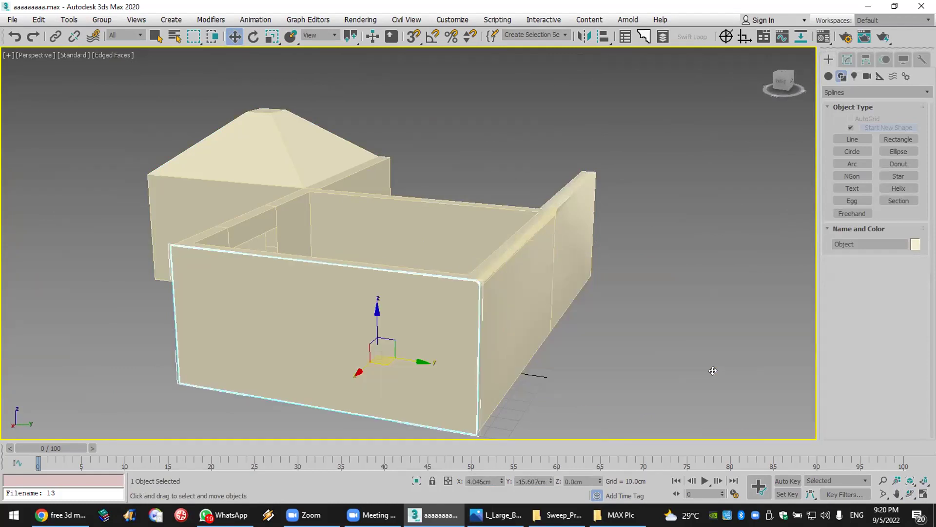
key("ctrl+z")
key("ctrl+z")
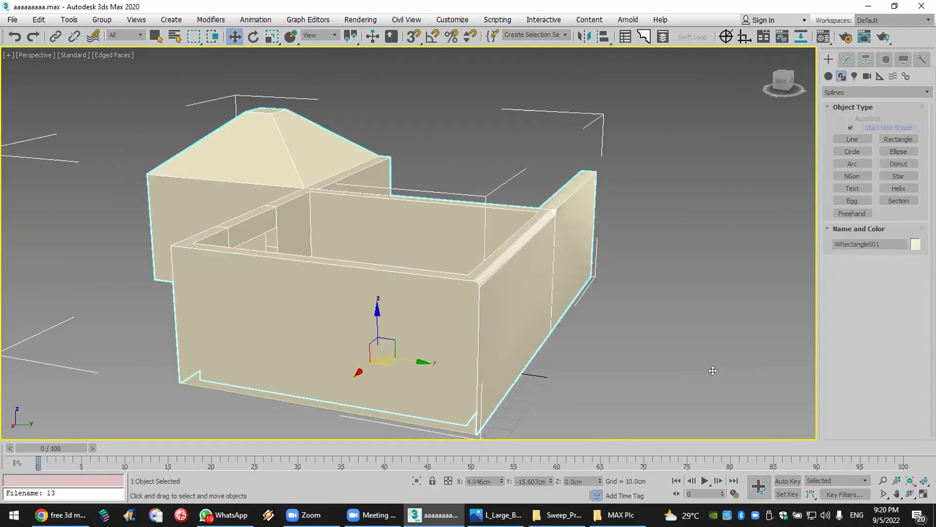
Step: Detach the front wall's outer face polygon as a clone named Object001
left_click(847, 60)
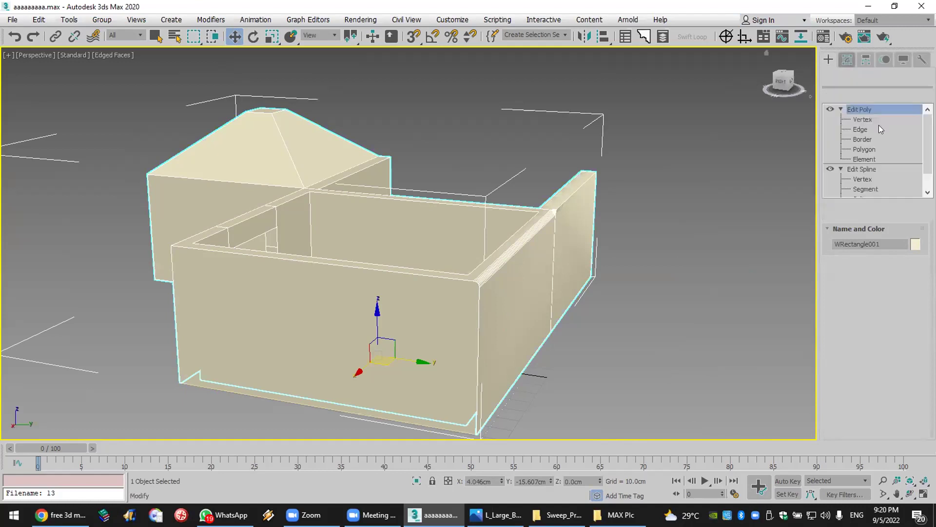
left_click(864, 149)
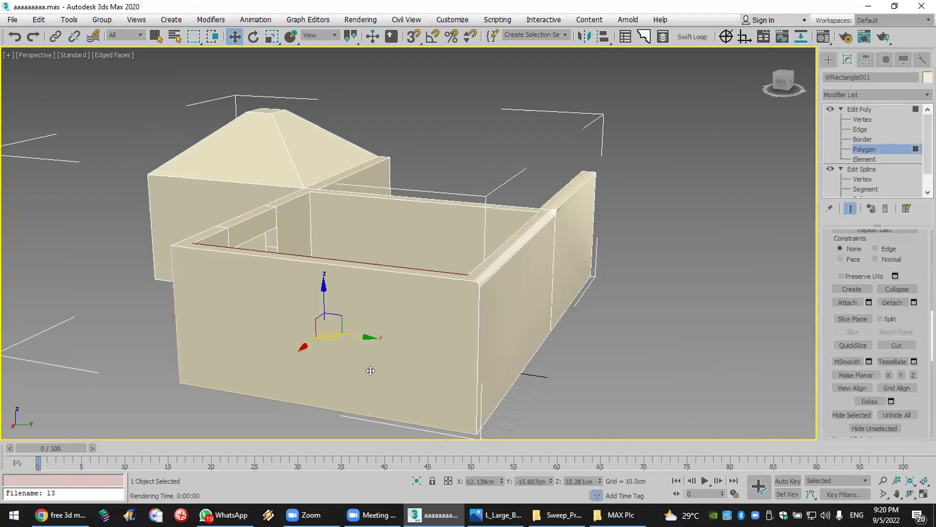
left_click(371, 370)
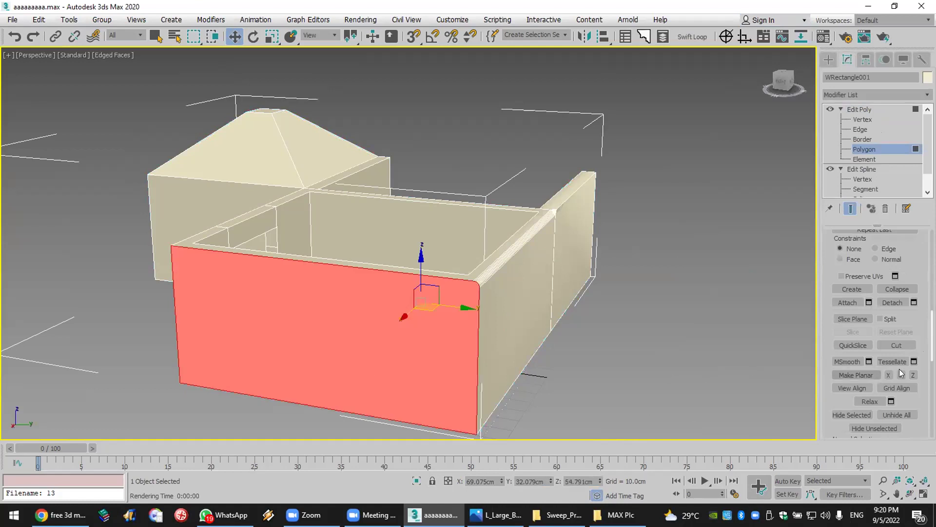
left_click(913, 302)
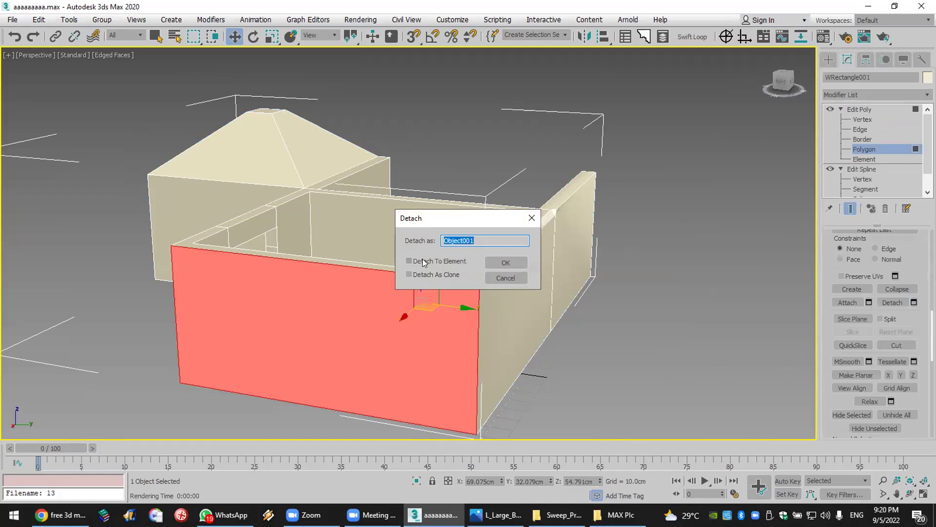
left_click(425, 273)
left_click(506, 262)
Step: Move the cloned face freely off the front wall as a test, and undo the move
left_click(829, 59)
left_click(441, 296)
left_click_drag(441, 296, 310, 343)
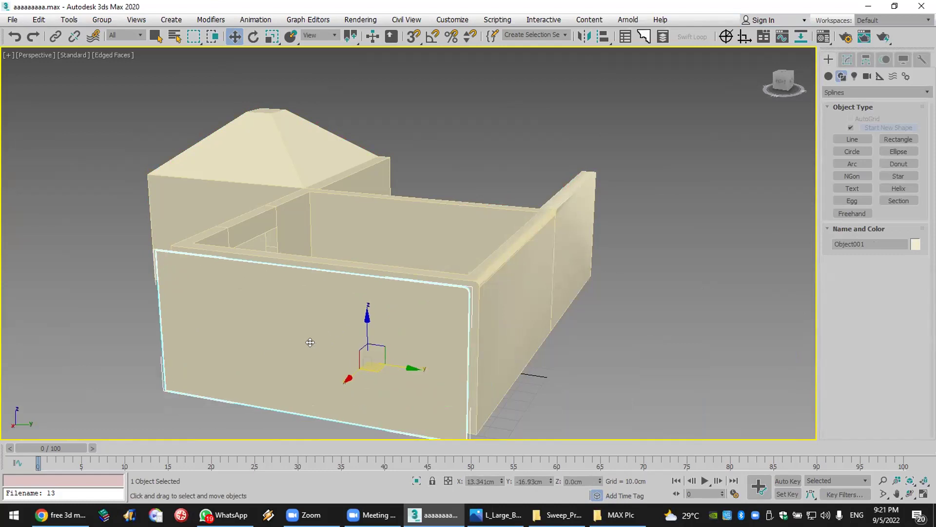
key("ctrl+z")
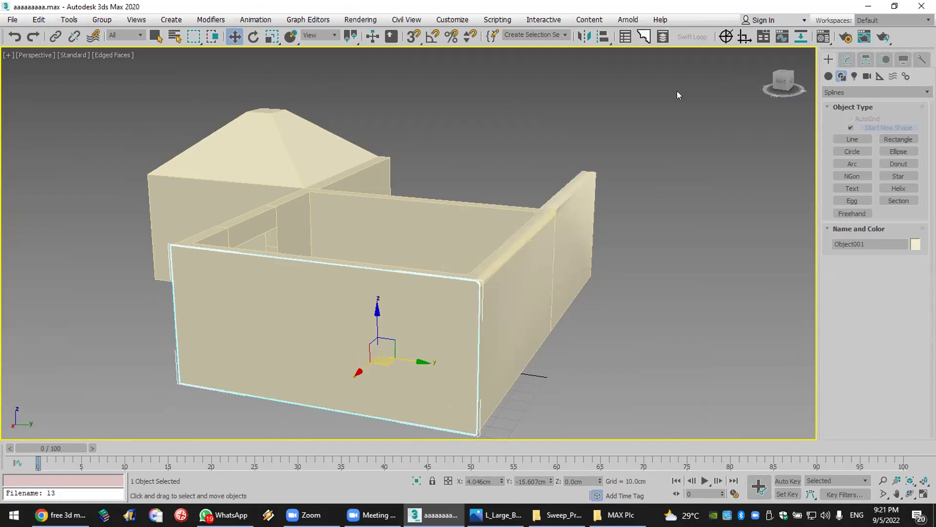
Step: Move the cloned wall face out along the X axis to stand well in front of the building
left_click(845, 61)
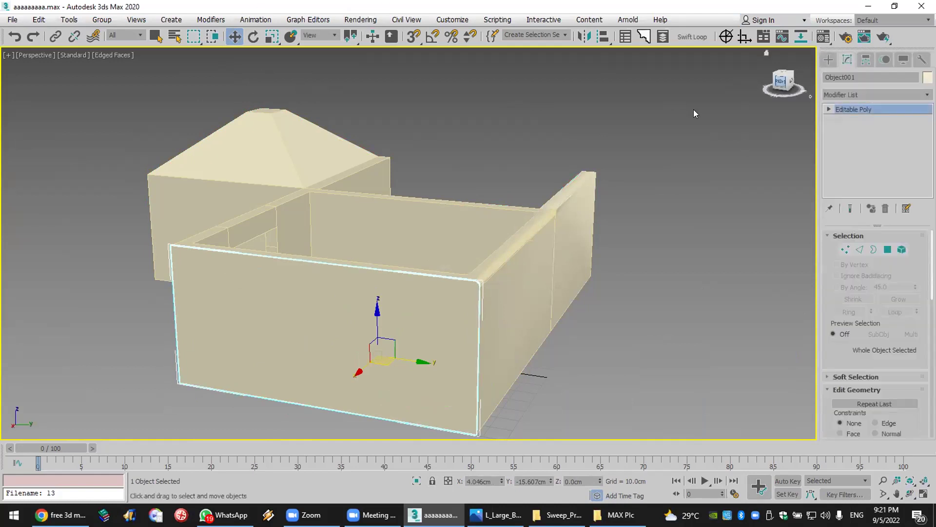
mouse_move(400, 357)
left_mouse_down()
mouse_move(558, 376)
mouse_move(409, 363)
mouse_move(390, 352)
left_mouse_up()
scroll(423, 343, "down", 5)
scroll(393, 380, "up", 4)
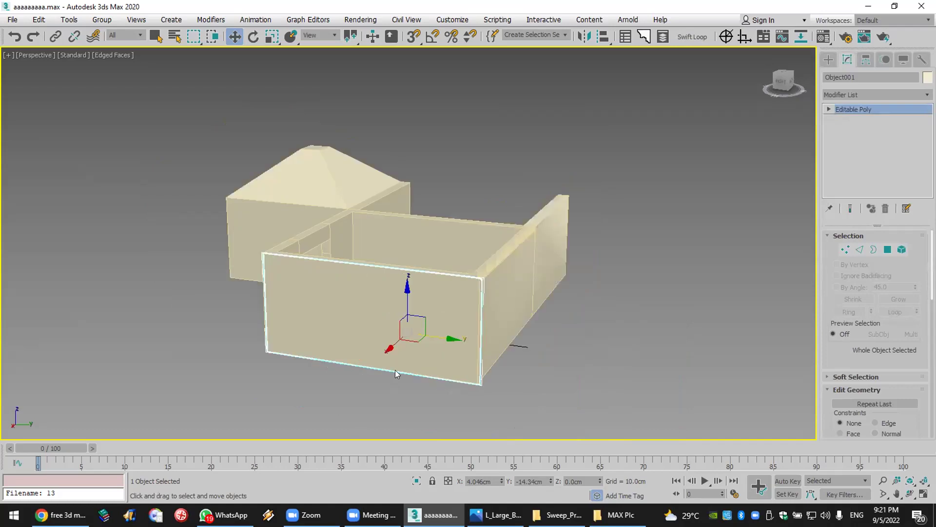
left_click_drag(397, 335, 359, 371)
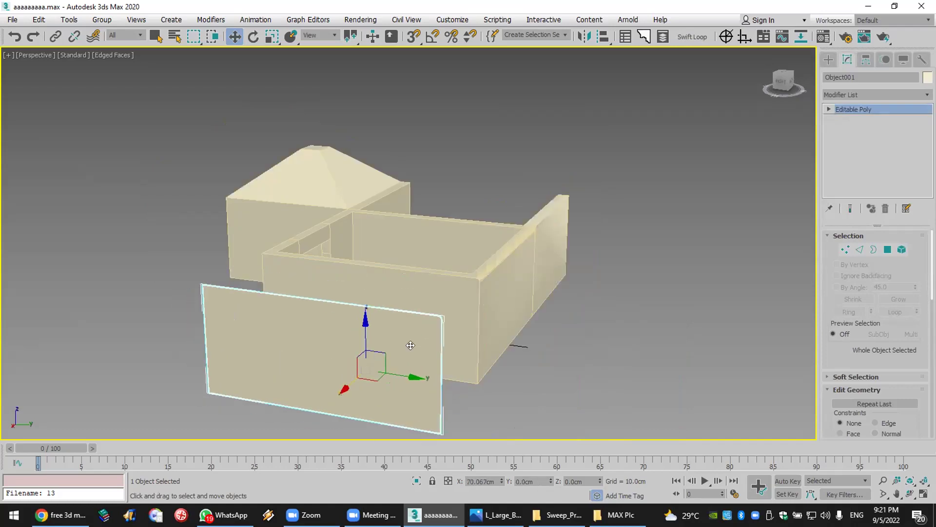
Step: Connect the cloned panel's two vertical side edges with 2 horizontal segments and a pinch of 39
left_click(829, 110)
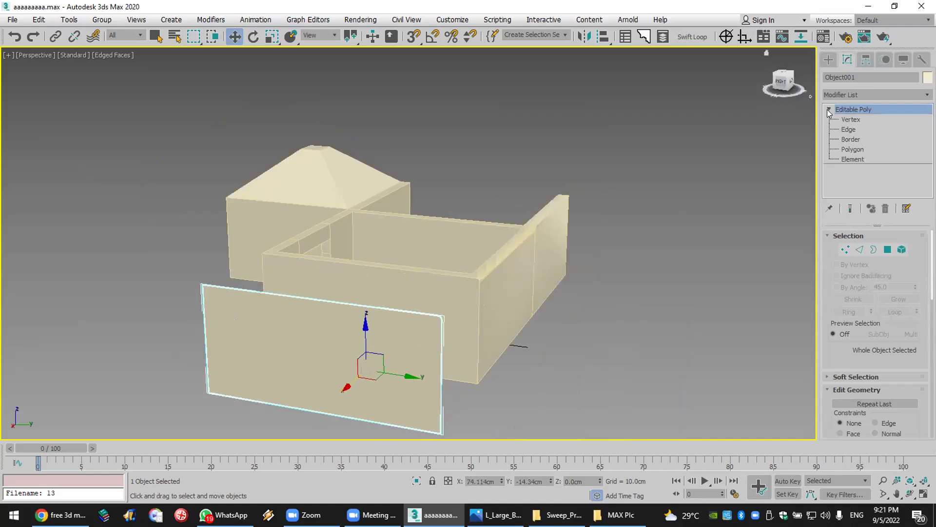
left_click(857, 129)
left_click_drag(451, 365, 60, 340)
scroll(857, 347, "down", 5)
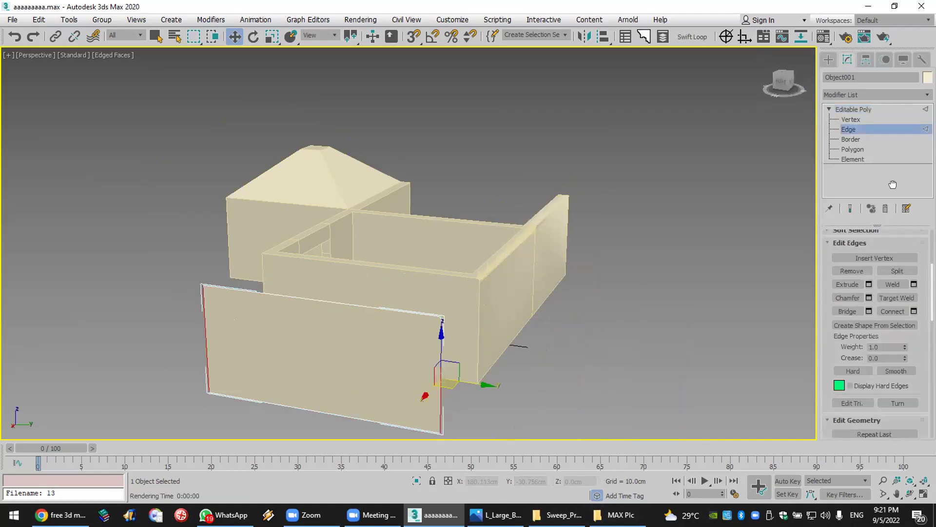
left_click(914, 303)
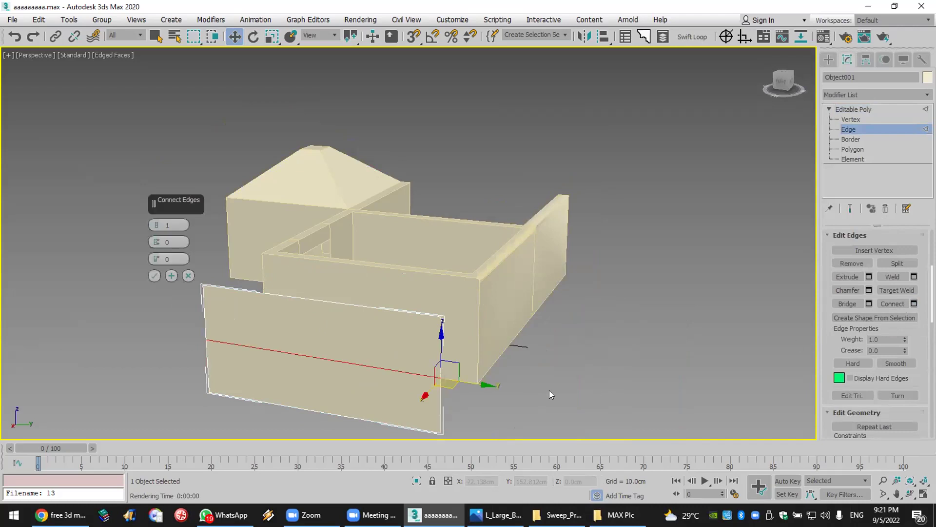
left_click(157, 222)
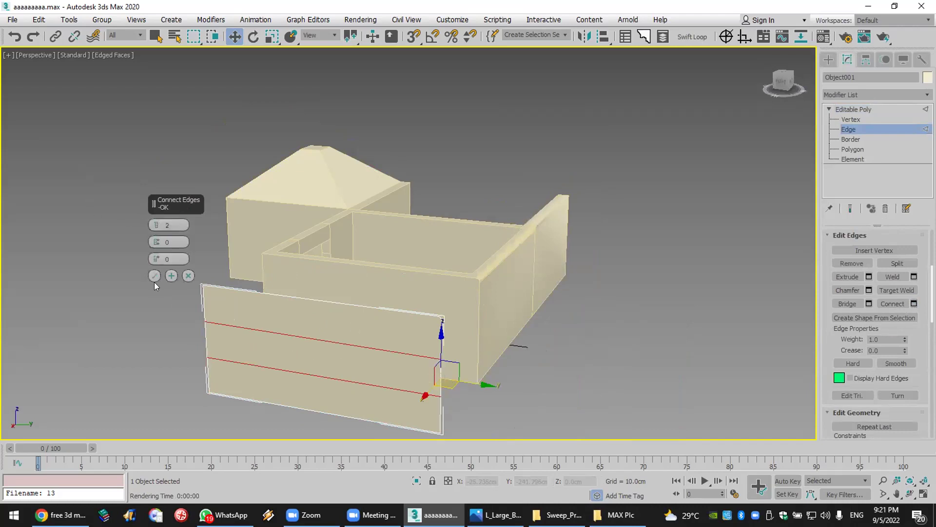
left_click_drag(157, 242, 161, 144)
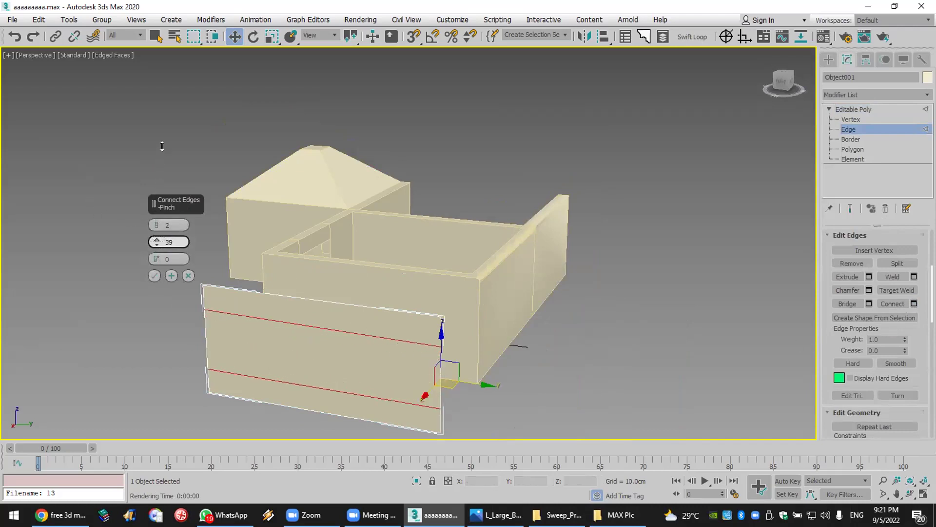
left_click(154, 276)
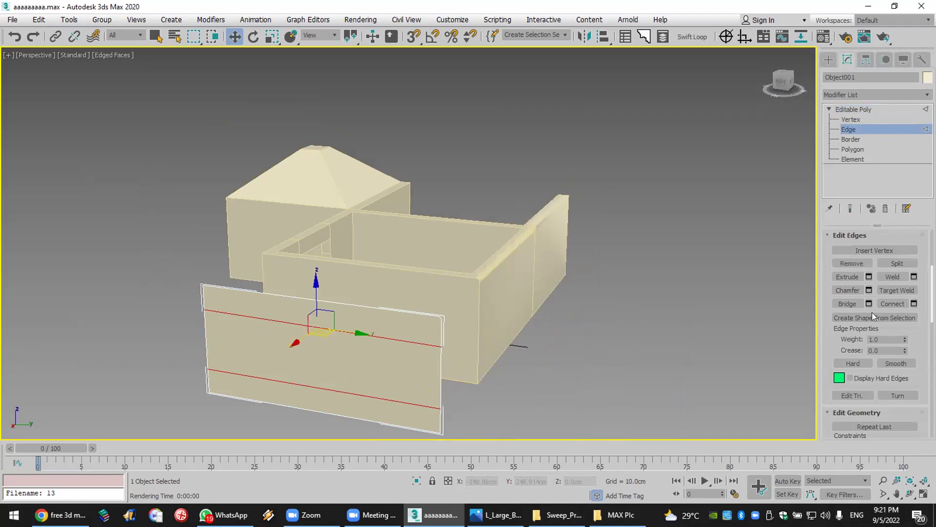
Step: Connect the panel's two horizontal edges with two vertical ones and delete the enclosed central polygon to make an opening
left_click(913, 303)
left_click(188, 275)
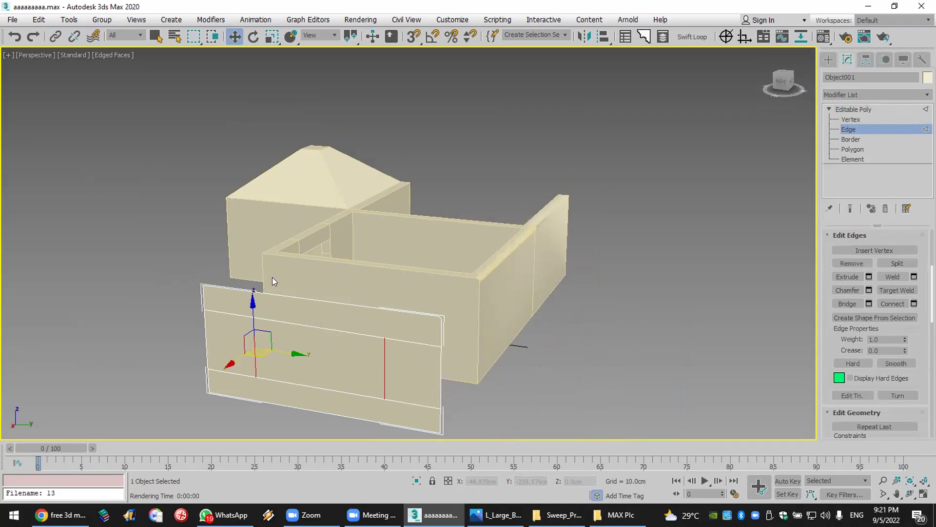
left_click(851, 148)
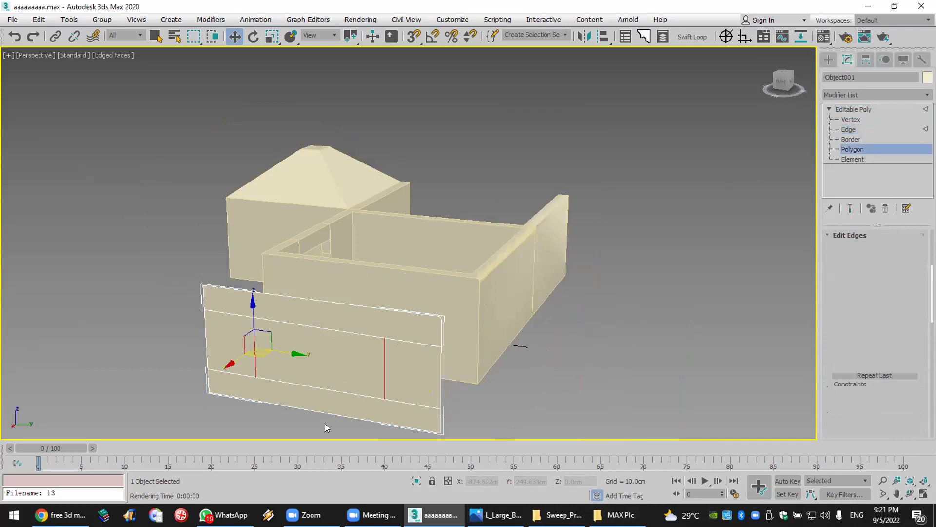
left_click(333, 364)
key("Delete")
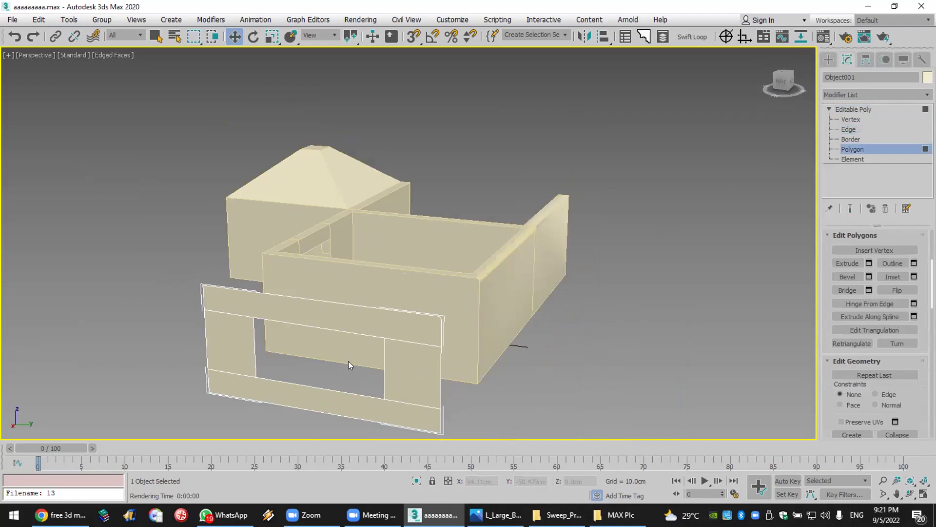
Step: Leave polygon editing of the framed panel, view it from behind and add a Shell modifier to it
scroll(345, 403, "up", 4)
scroll(359, 350, "down", 3)
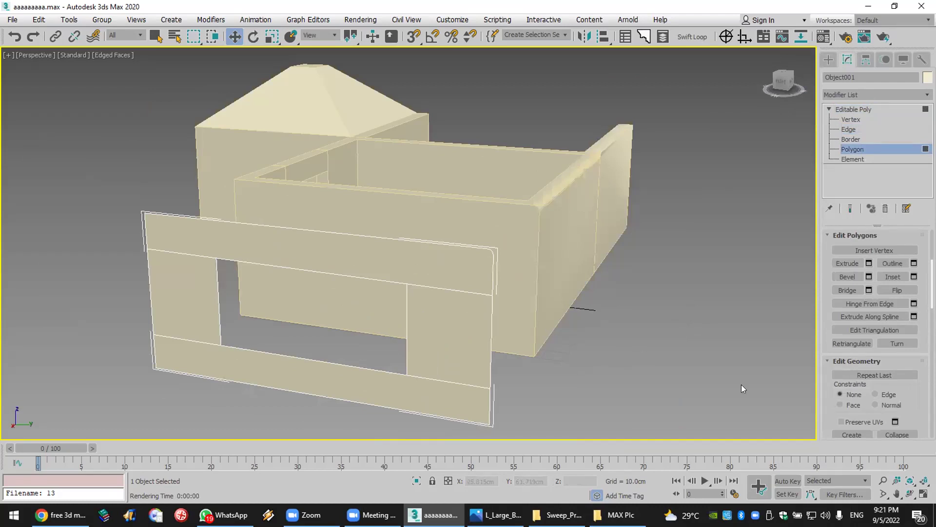
left_click(829, 59)
left_click(648, 350)
left_click(454, 374)
key("ctrl+r")
left_click_drag(495, 339, 395, 311)
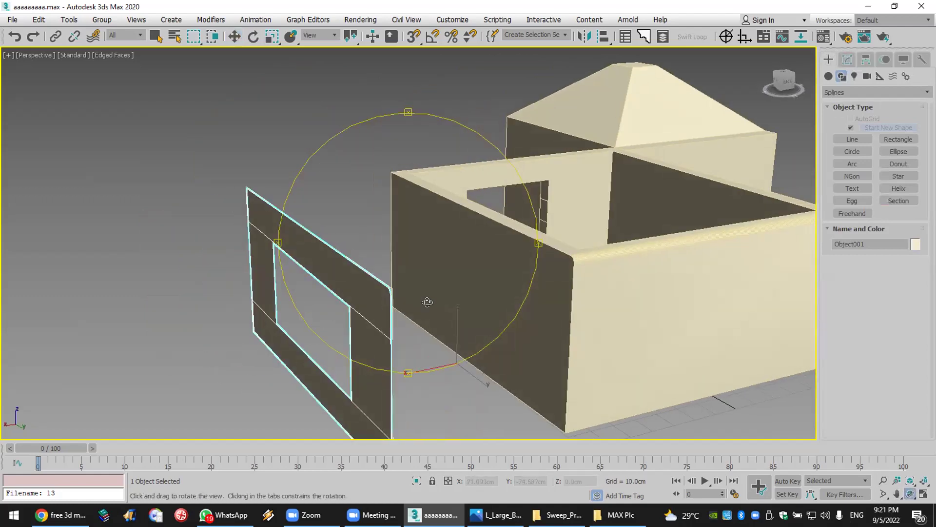
left_click(847, 59)
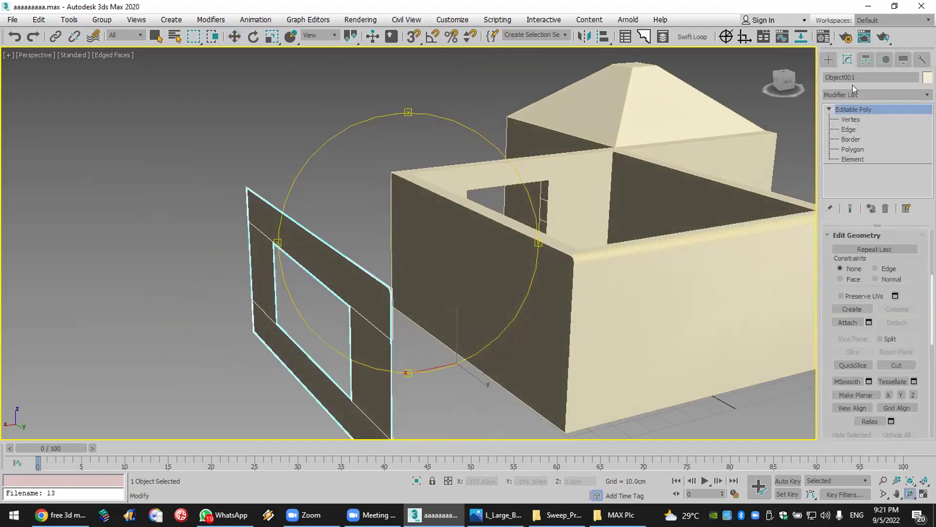
left_click(861, 95)
type("sh")
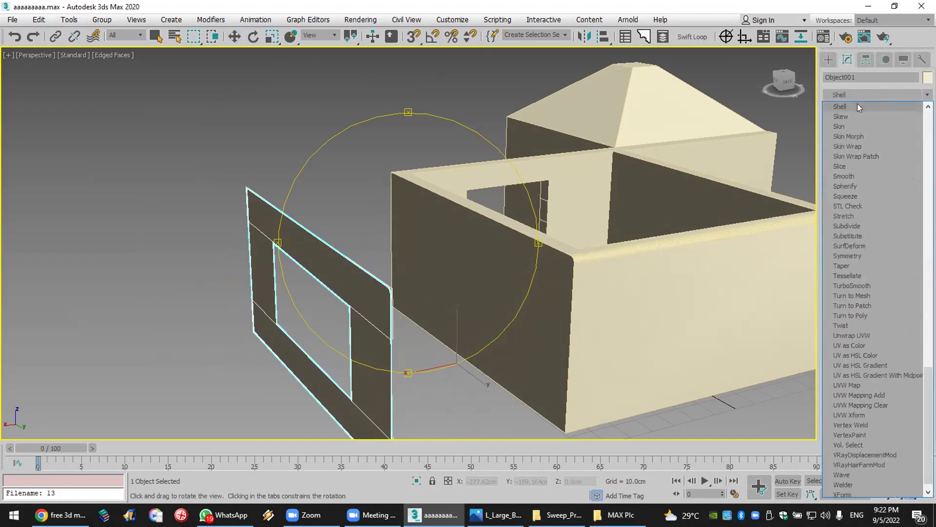
left_click(858, 104)
Step: Set the outer amount of the panel's Shell modifier to 4.33 cm
scroll(862, 300, "up", 5)
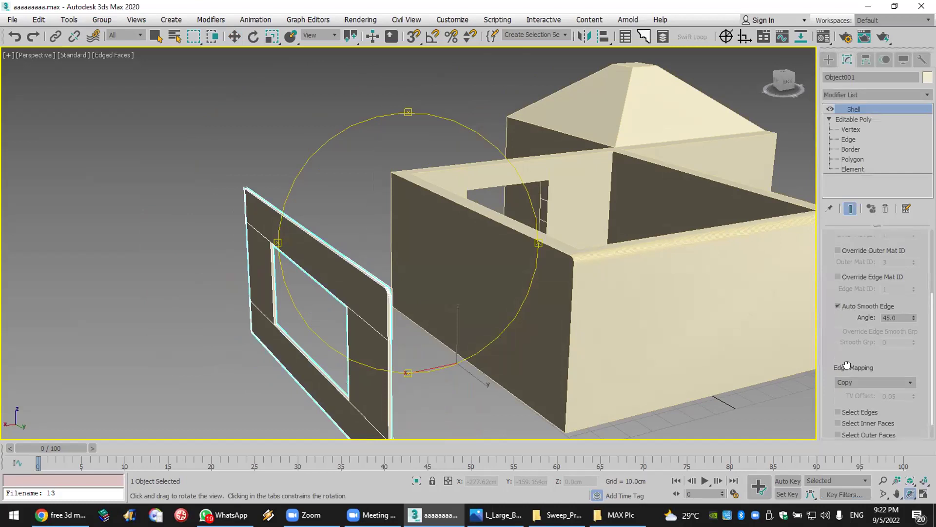
scroll(893, 259, "up", 1)
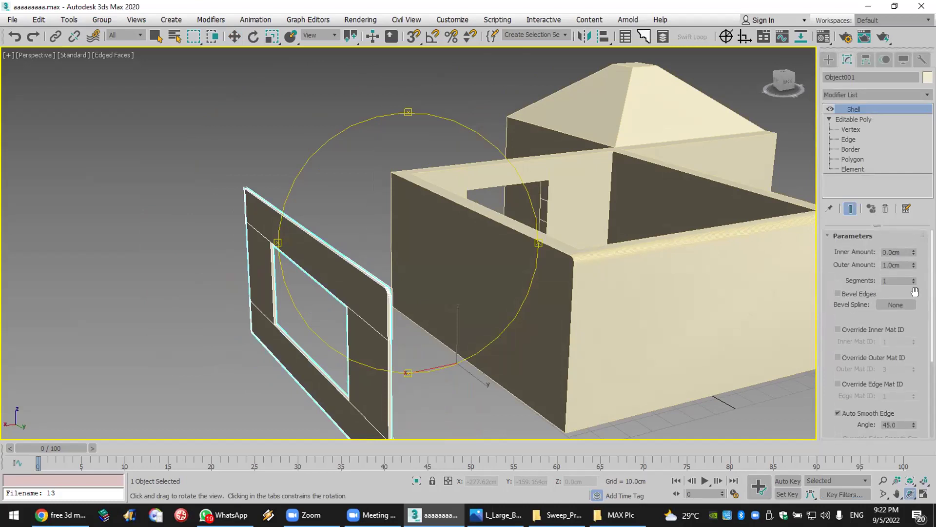
left_click_drag(915, 266, 902, 47)
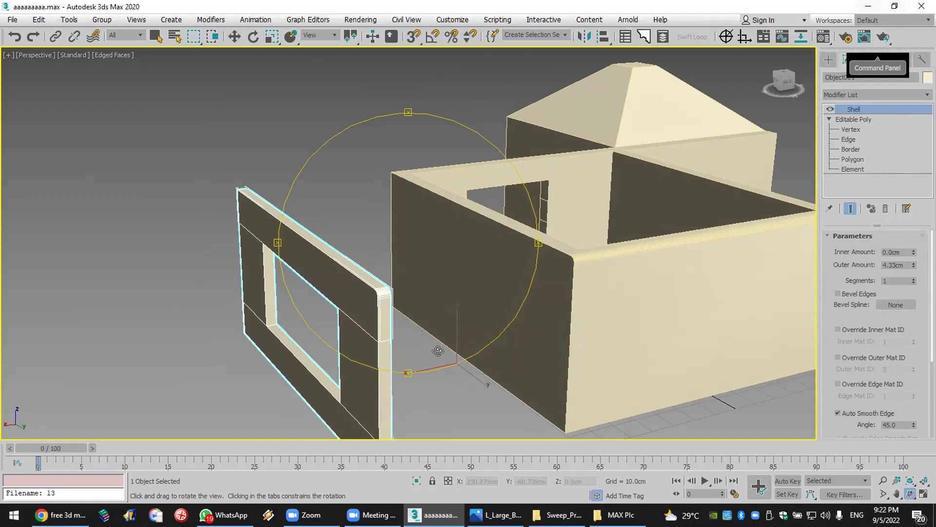
Step: Delete the thickened framed panel in front of the building and select the building itself
key("w")
left_click(404, 382)
left_click(388, 371)
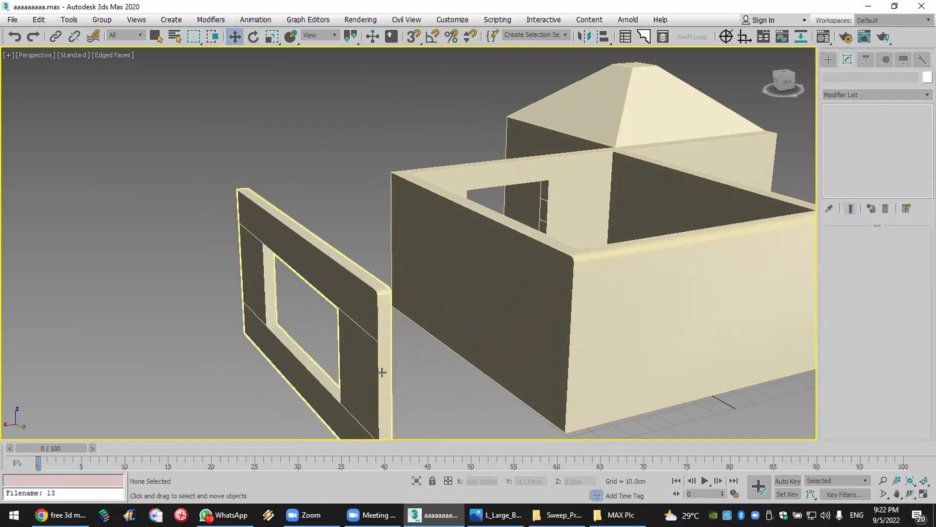
key("Delete")
left_click(606, 391)
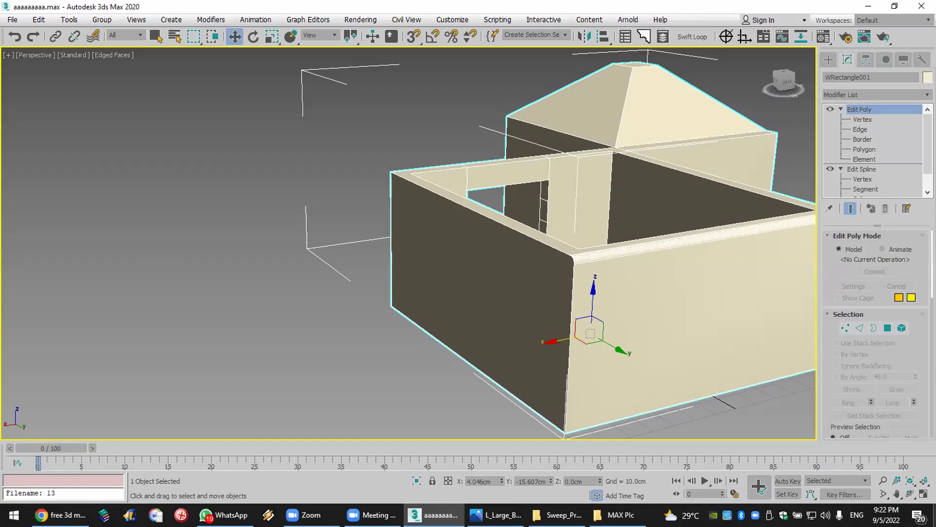
Step: Go to the desktop, browse through the MAX shortcut into the MAX PIc folder and open the image 8-13 (2)
left_click(934, 516)
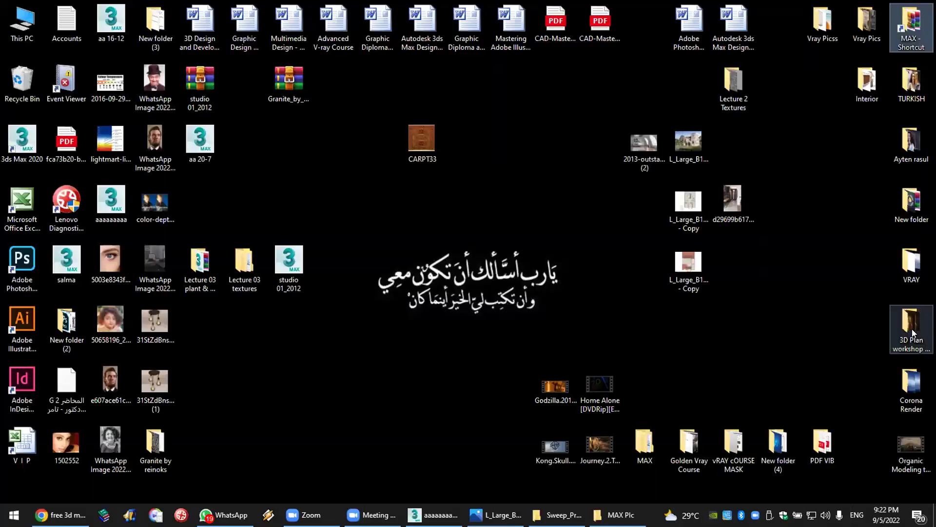
double_click(906, 21)
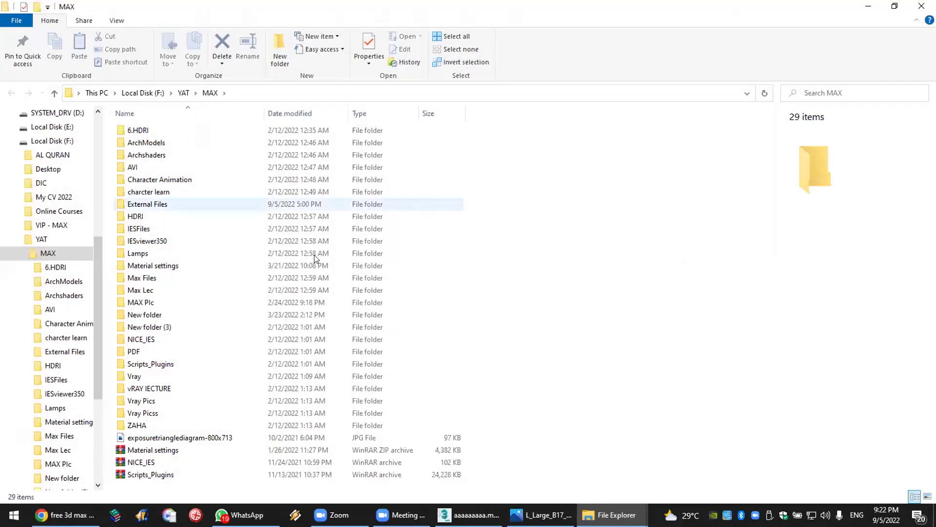
double_click(175, 302)
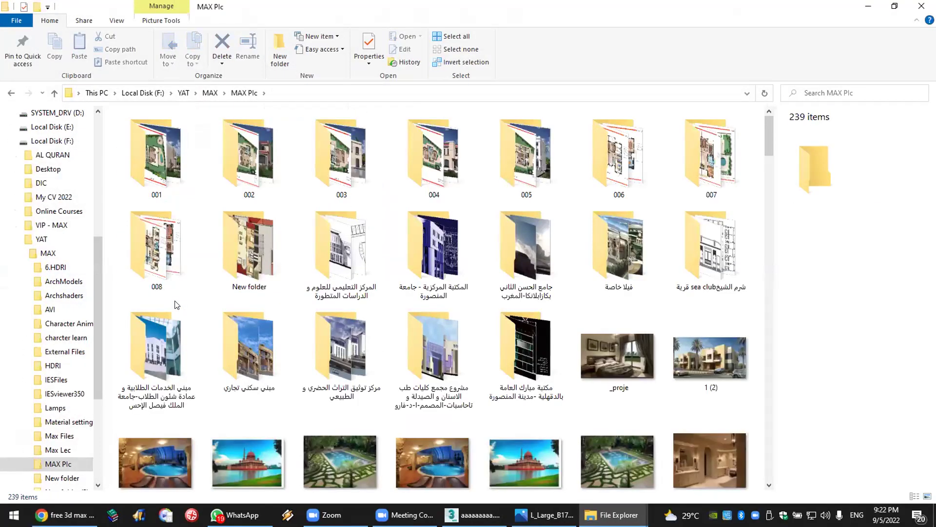
scroll(178, 303, "down", 10)
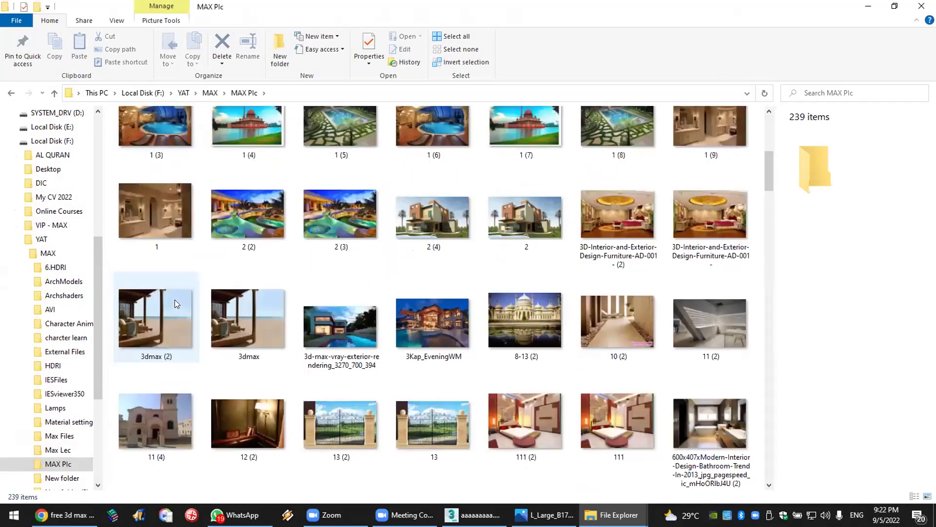
scroll(178, 300, "up", 2)
left_click(533, 236)
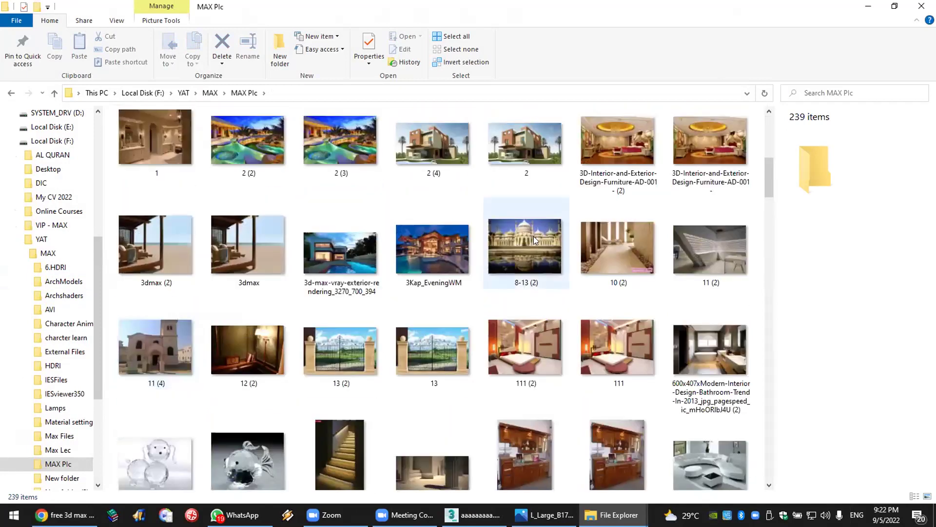
double_click(534, 236)
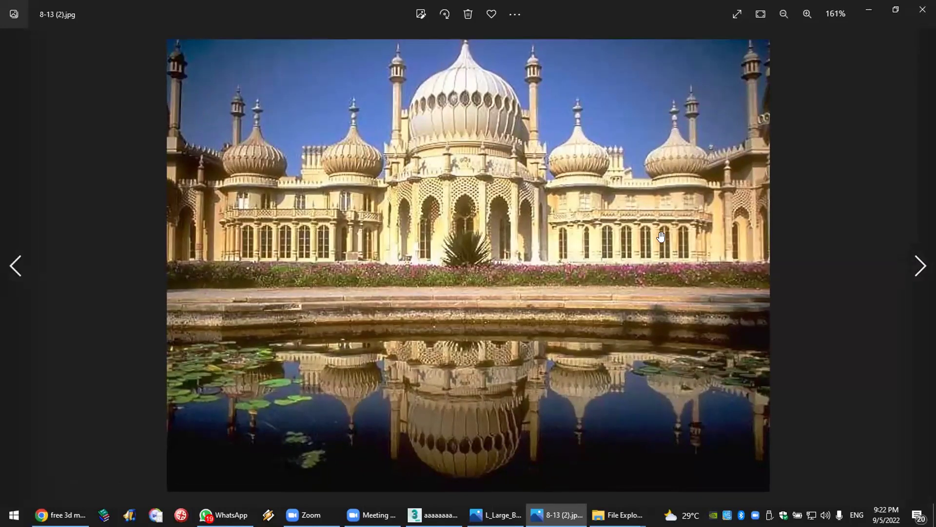
Step: Examine the palace's domes and the perforated screens above its arches up close, and close the image
scroll(511, 92, "up", 5)
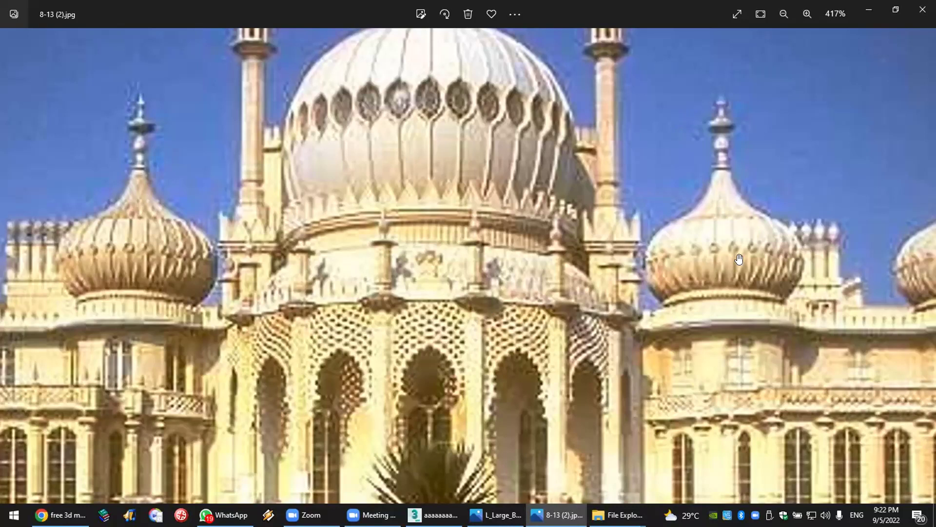
scroll(525, 343, "down", 3)
scroll(479, 303, "up", 5)
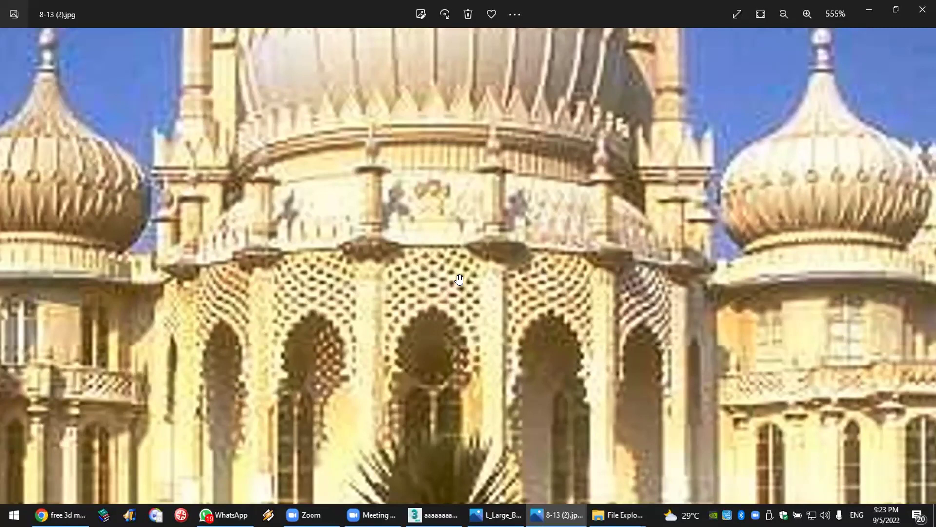
left_click(922, 9)
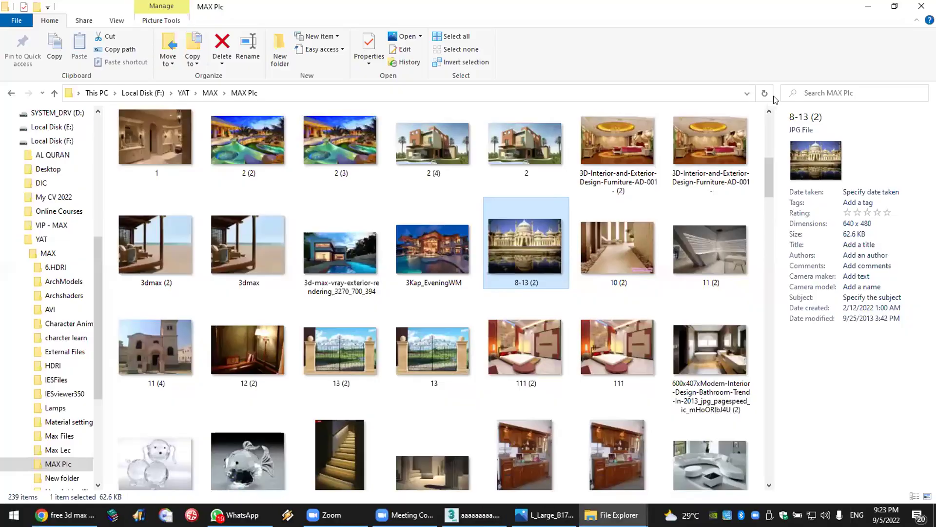
Step: Look through the remaining thumbnails in the MAX PIc folder for another reference photo with perforated facade screens
scroll(439, 317, "down", 3)
scroll(348, 403, "down", 10)
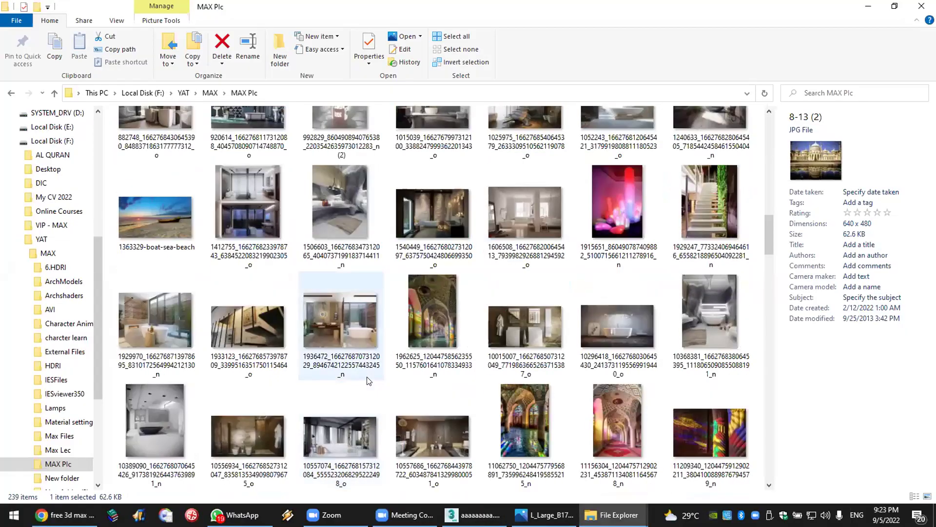
scroll(368, 381, "down", 5)
scroll(369, 381, "down", 2)
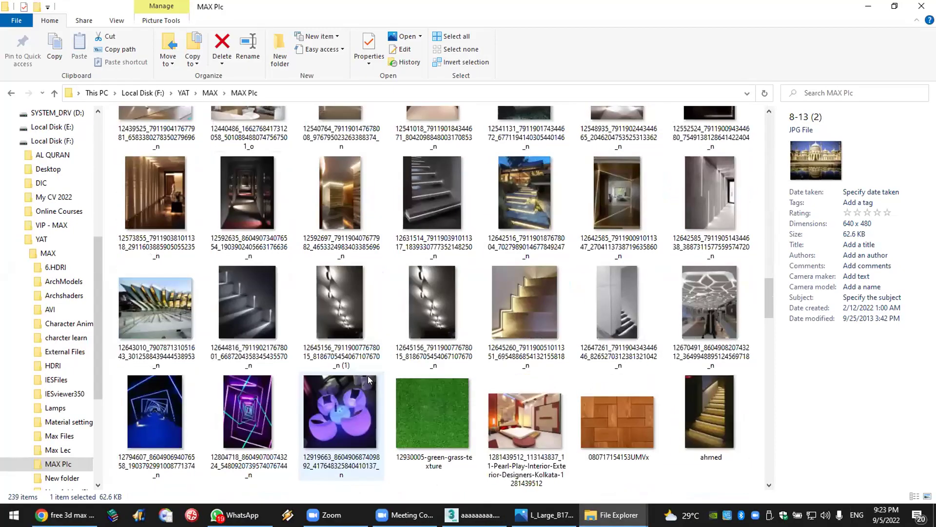
scroll(368, 377, "down", 5)
scroll(369, 377, "down", 3)
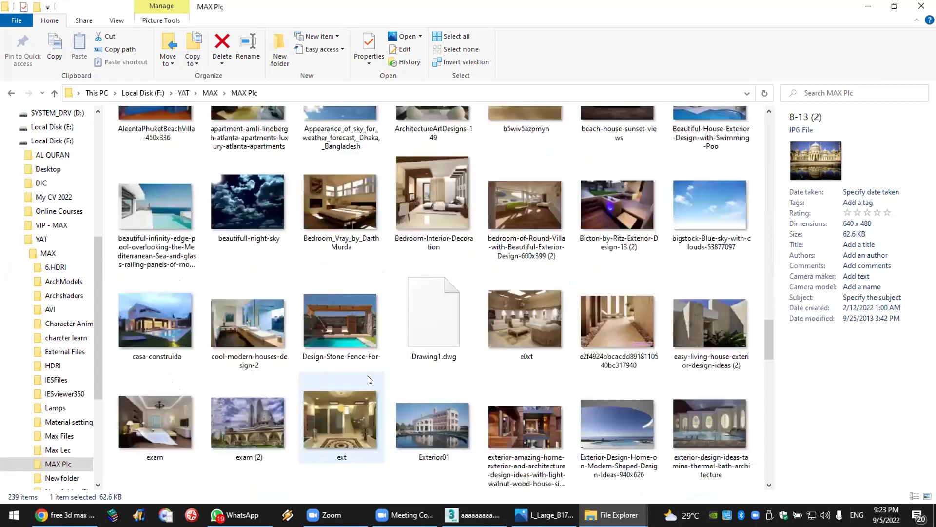
scroll(368, 379, "down", 4)
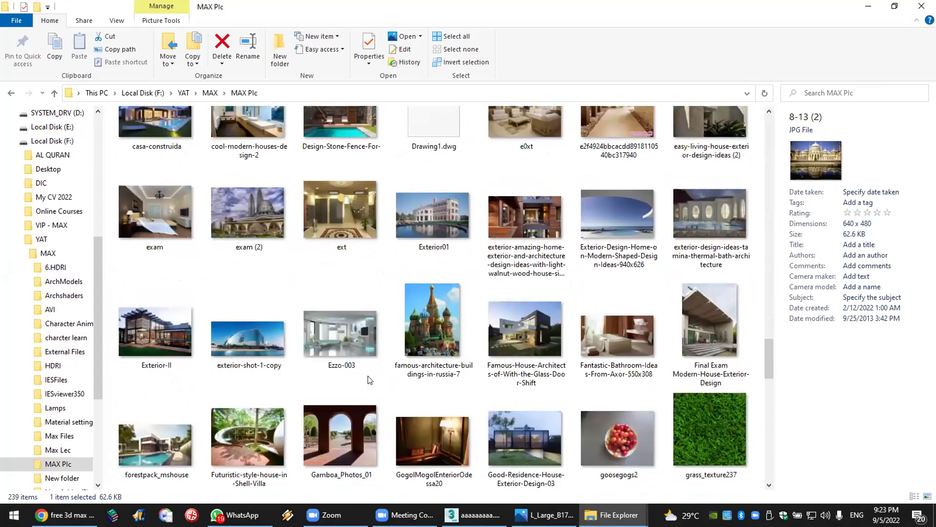
scroll(458, 366, "down", 4)
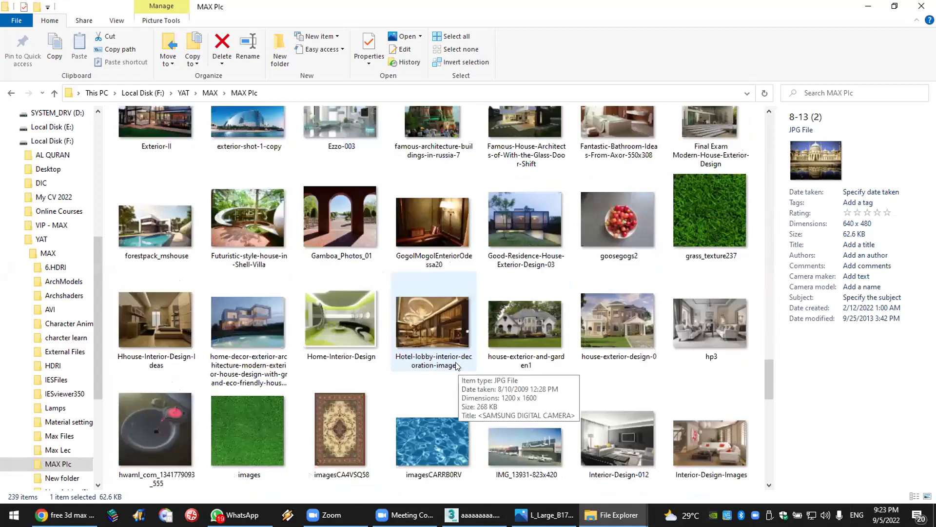
scroll(458, 366, "down", 4)
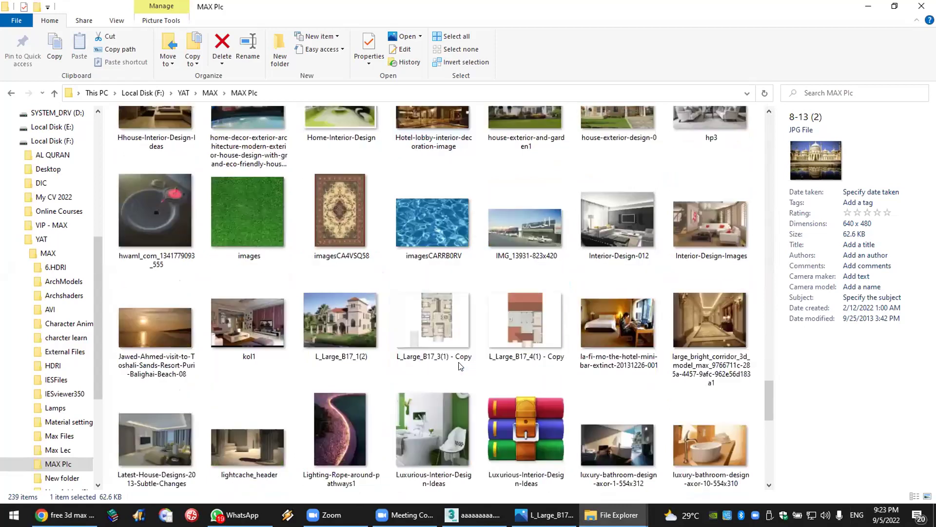
scroll(458, 366, "down", 4)
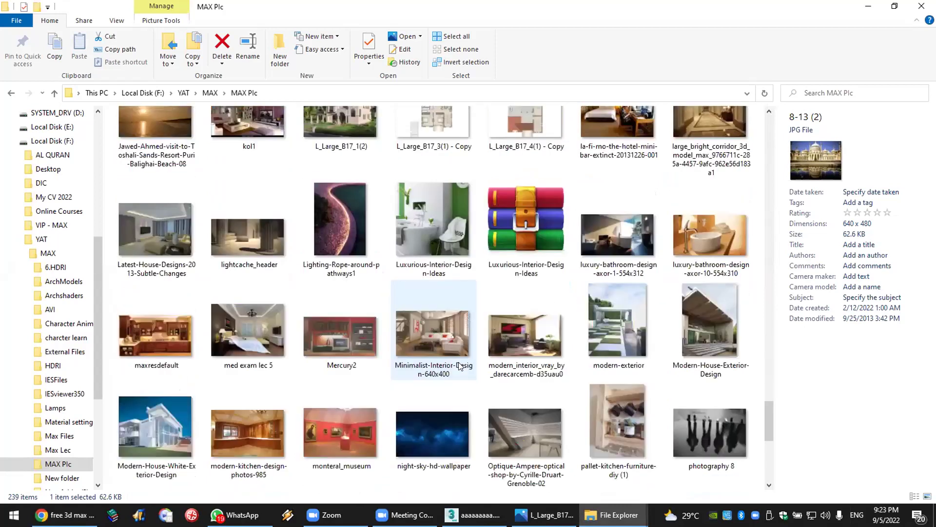
scroll(460, 369, "down", 4)
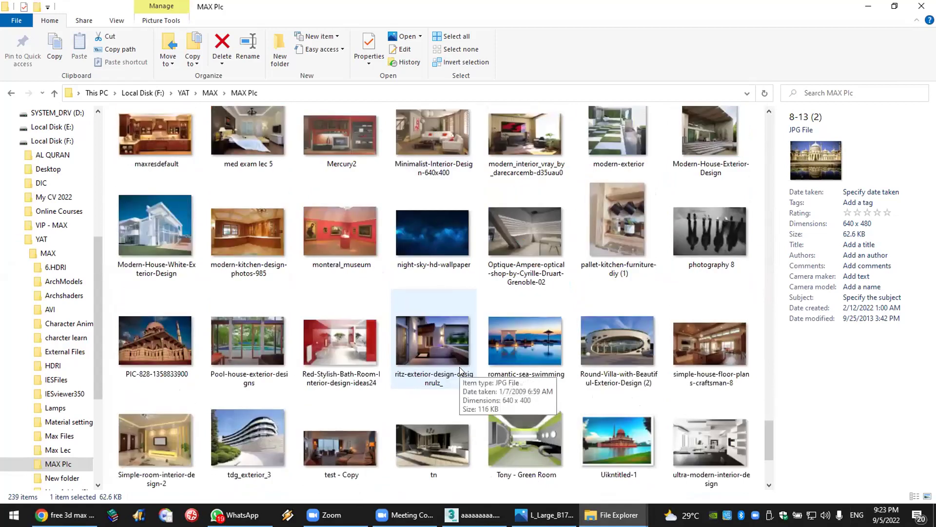
scroll(459, 370, "down", 4)
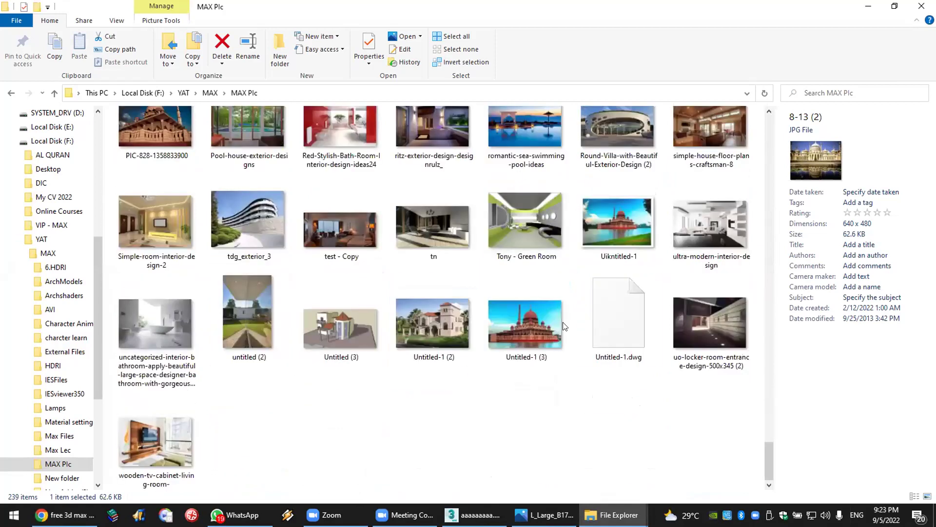
Step: Open the image Untitled-1 (3), examine the lattice screens between the mosque's columns up close, and close it
left_click(545, 310)
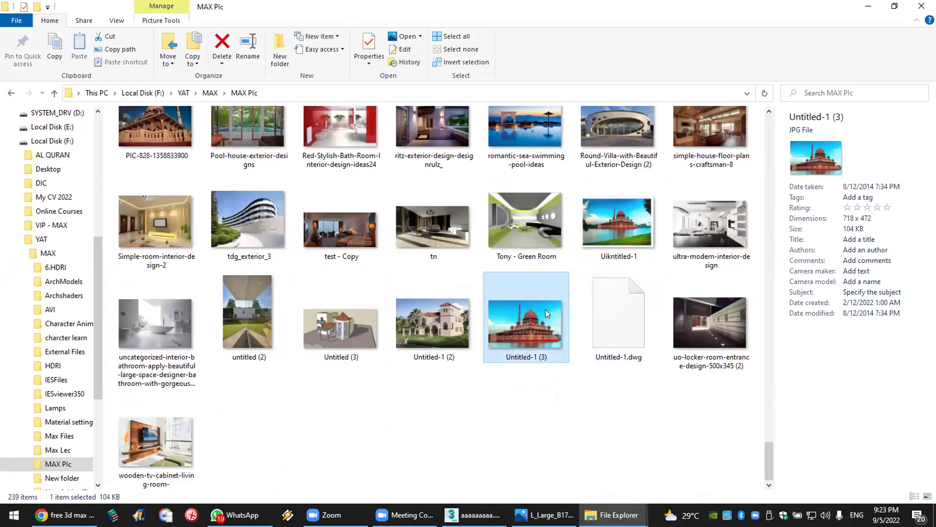
double_click(546, 309)
scroll(507, 268, "up", 5)
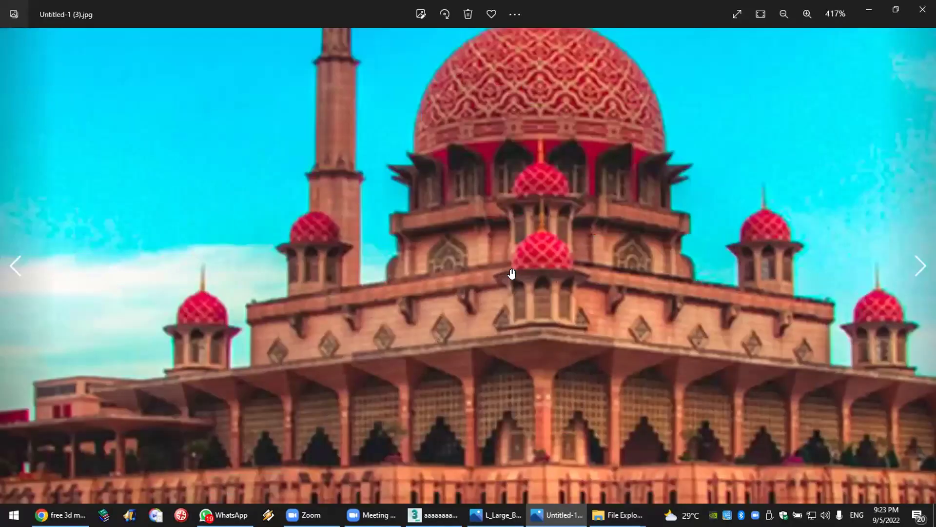
left_click_drag(573, 241, 502, 244)
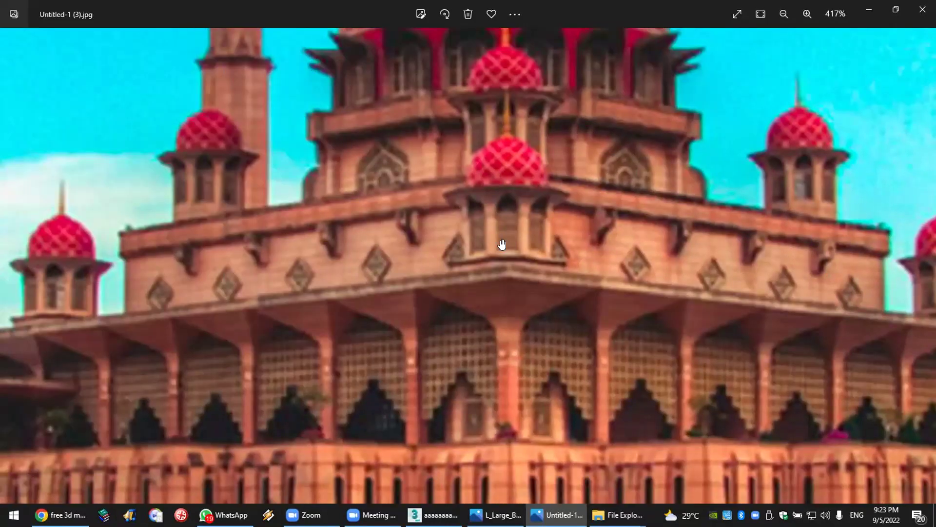
left_click_drag(456, 295, 446, 278)
left_click(923, 10)
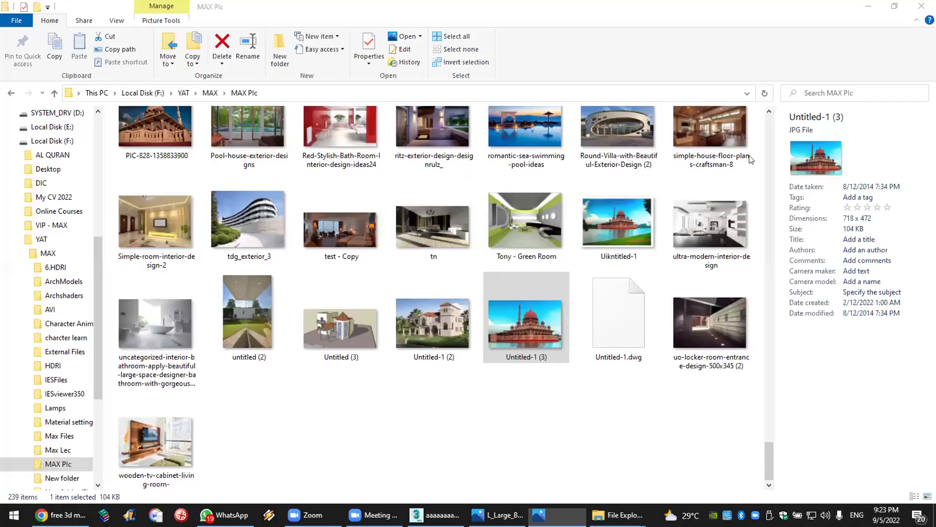
scroll(342, 348, "up", 5)
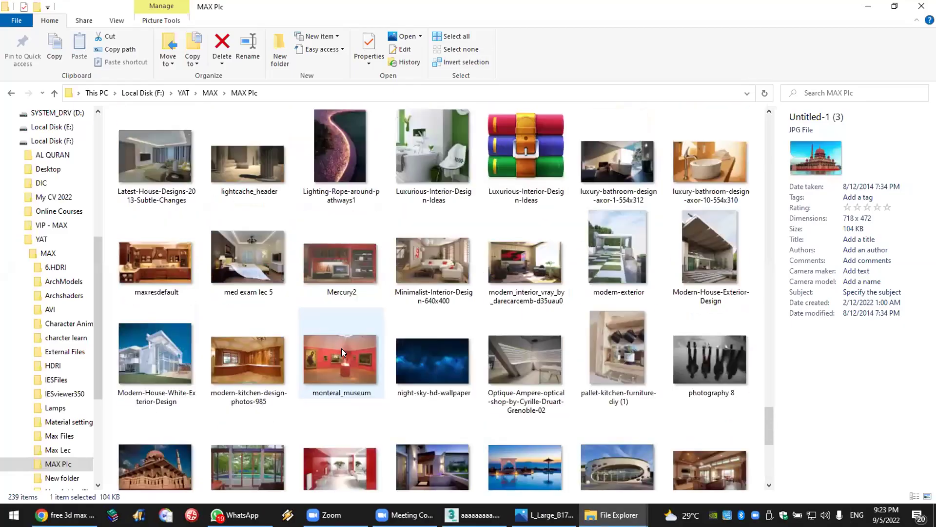
double_click(141, 449)
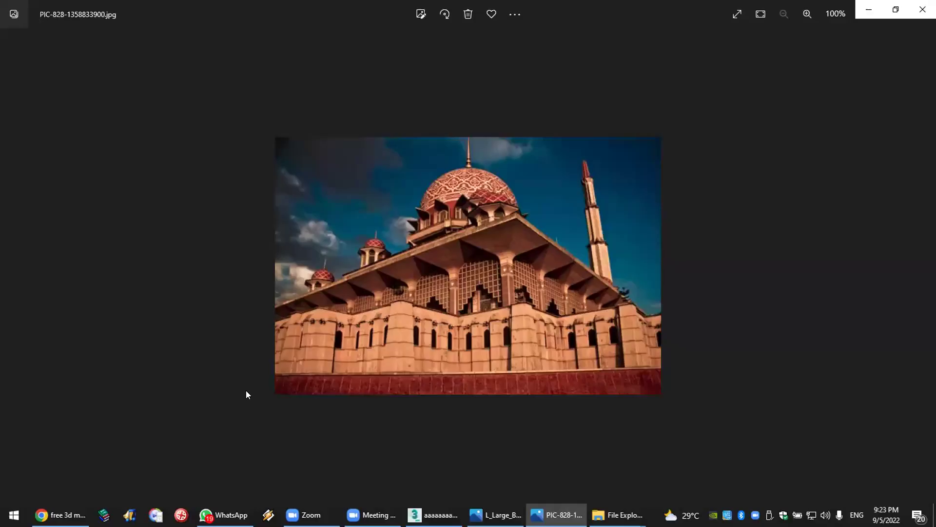
scroll(410, 328, "up", 5)
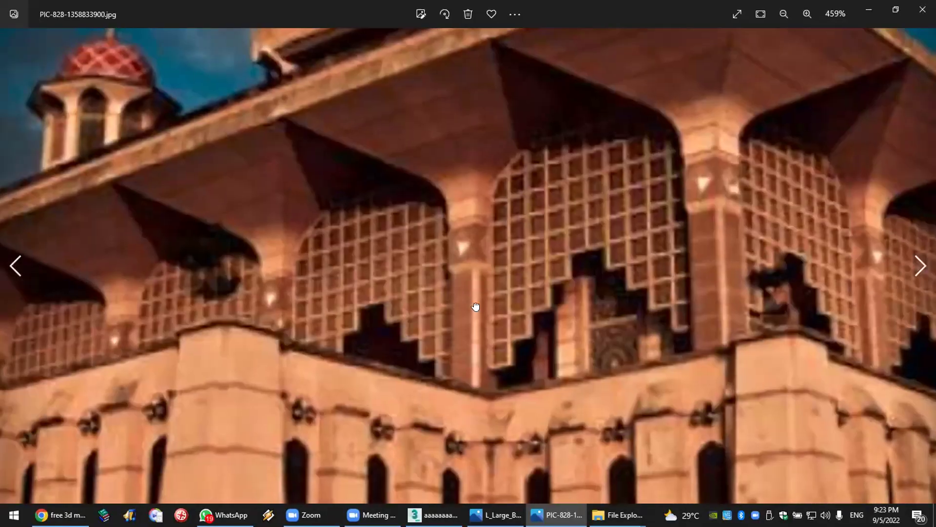
scroll(476, 306, "up", 5)
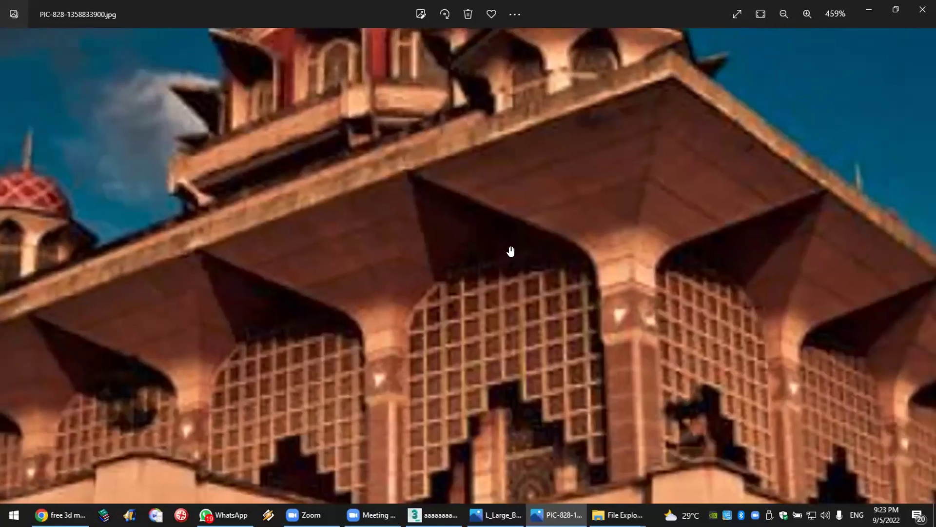
Step: Finish viewing the mosque's eaves in the photo, switch to 3ds Max, and reset the scene without saving the changes
left_click_drag(511, 251, 347, 345)
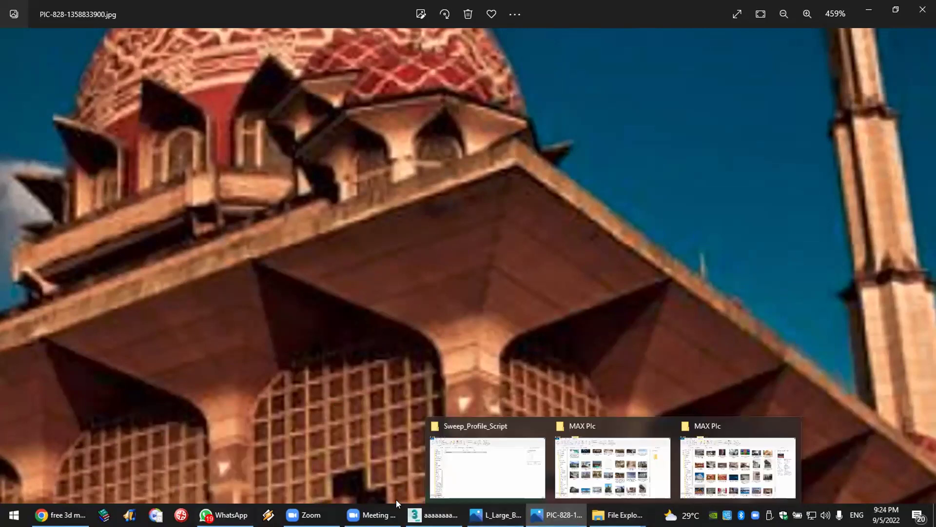
left_click(421, 515)
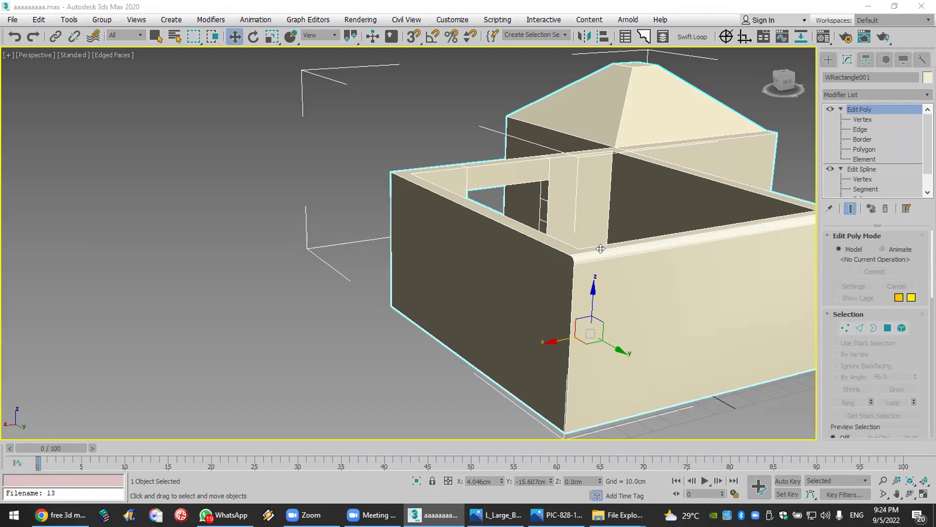
scroll(624, 248, "down", 3)
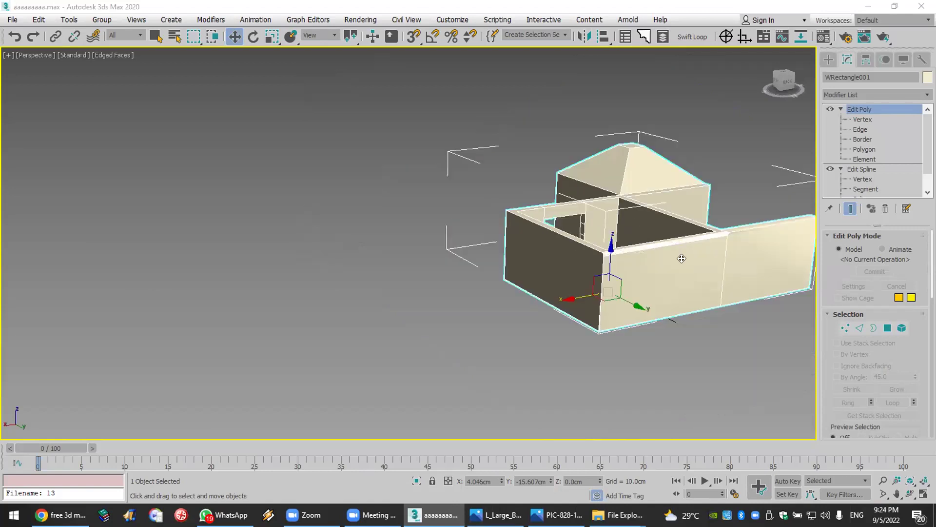
left_click(12, 20)
left_click(38, 46)
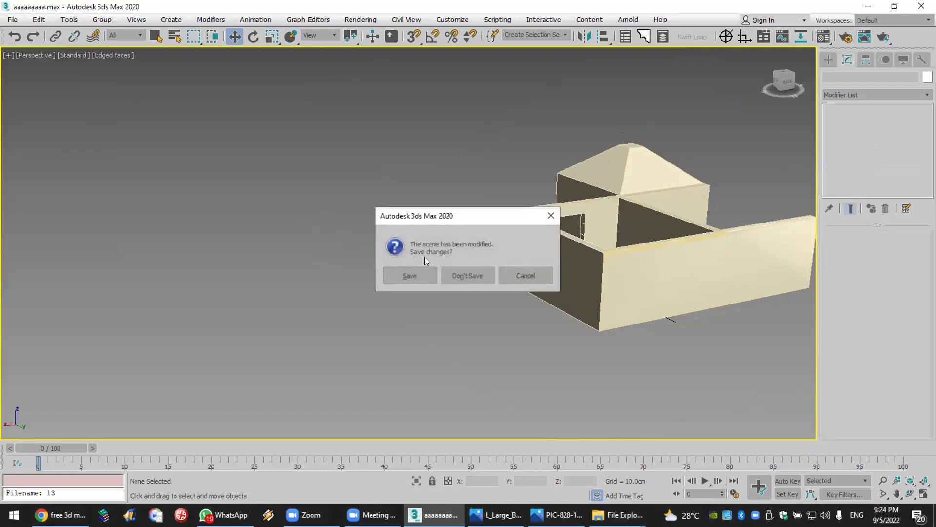
left_click(479, 278)
left_click(426, 276)
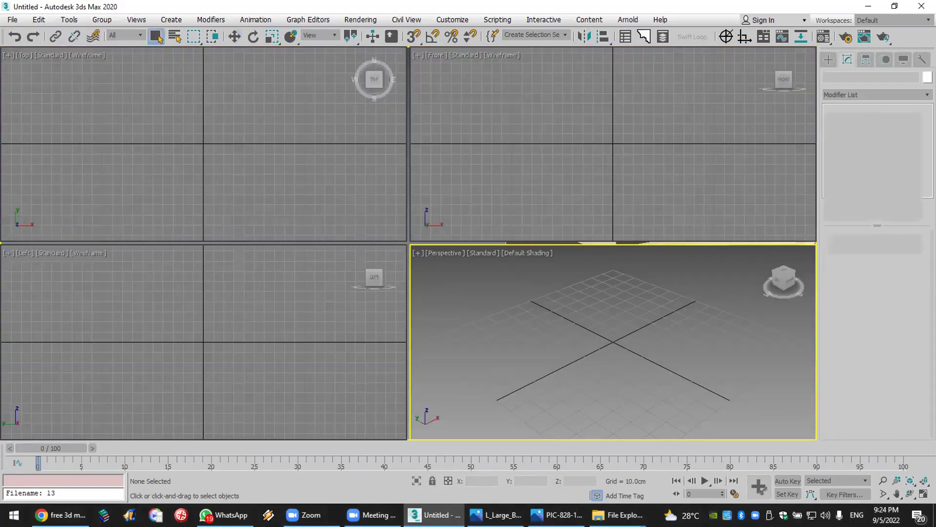
Step: Create a cube of about 35 cm at the origin in the perspective view with 54 height segments
left_click(852, 130)
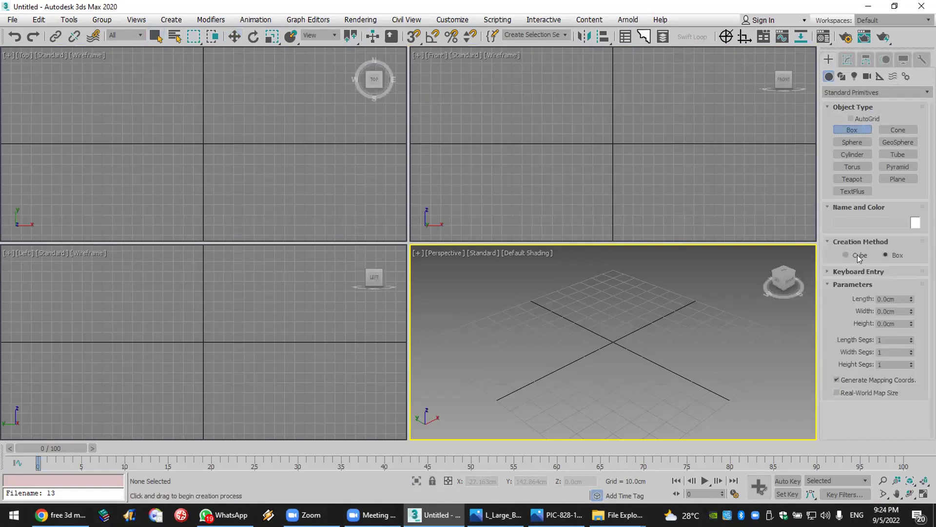
left_click_drag(613, 339, 613, 356)
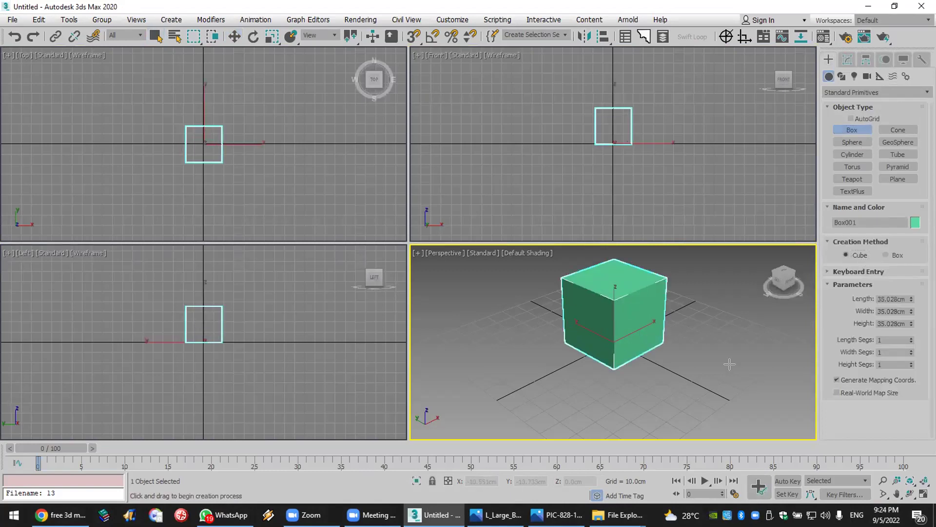
left_click_drag(911, 365, 911, 302)
Step: Apply a Taper modifier to the cube with amount 1.34 and curve -1.5 to form a flared column capital
left_click(847, 60)
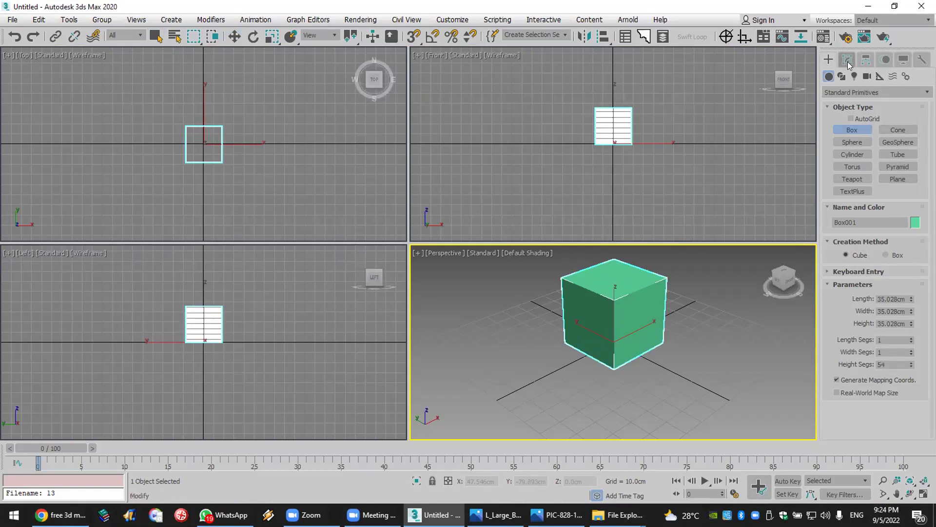
left_click(856, 93)
key("t")
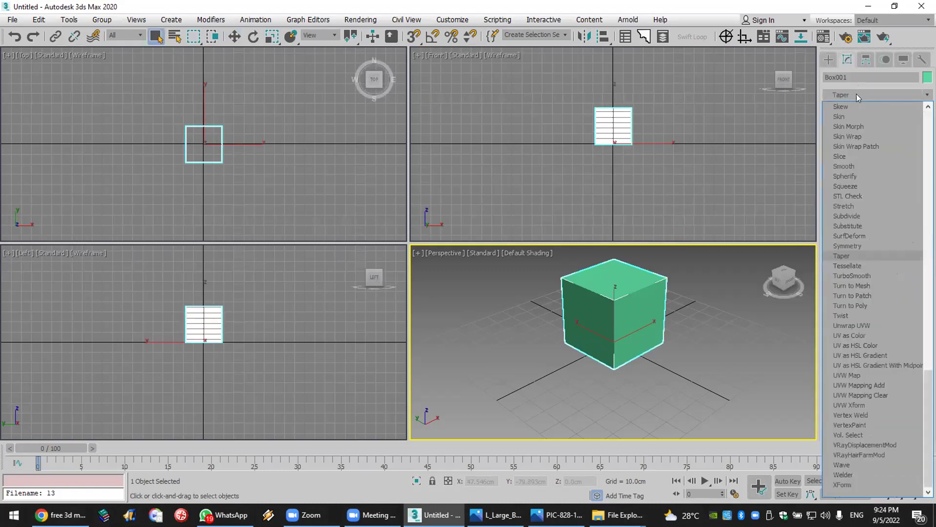
left_click(876, 256)
left_click_drag(901, 261, 911, 361)
scroll(616, 109, "up", 3)
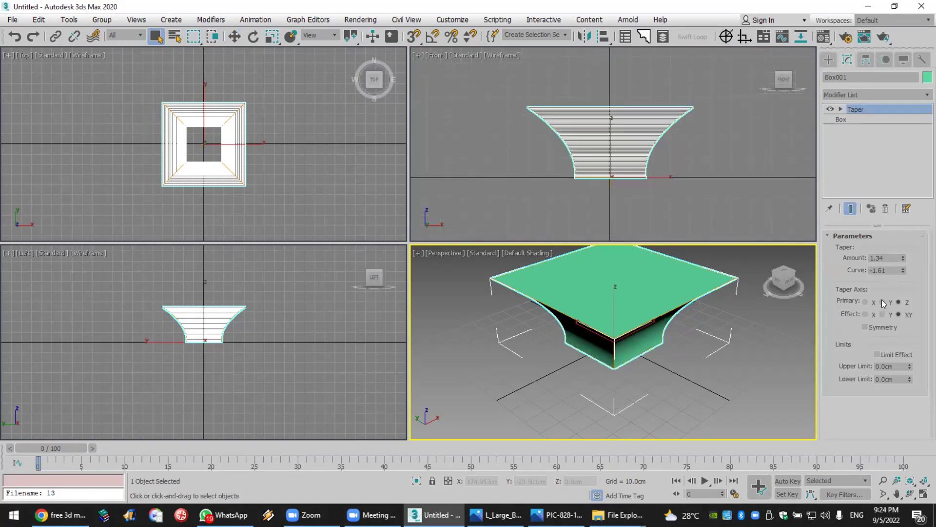
left_click_drag(904, 271, 904, 259)
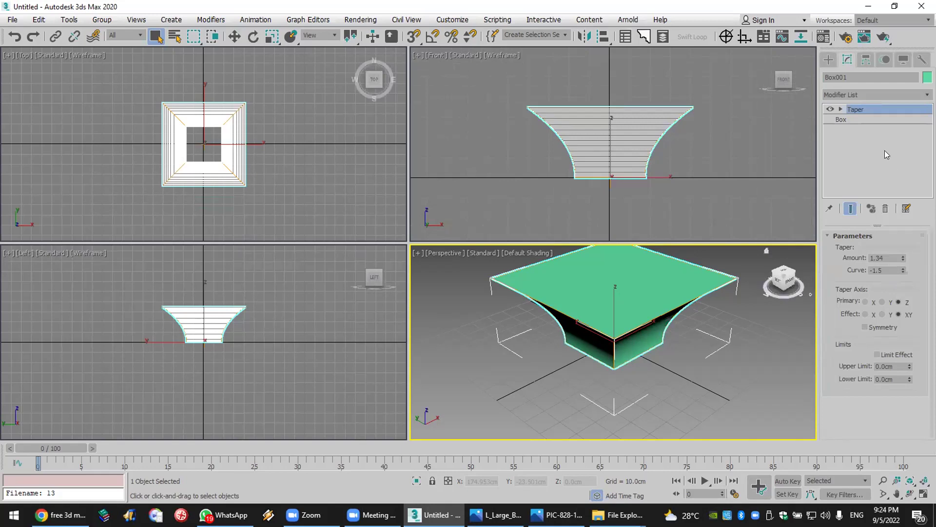
Step: Add an Edit Mesh modifier and raise the capital's topmost row of vertices to form a thick slab edge
left_click(858, 92)
key("e")
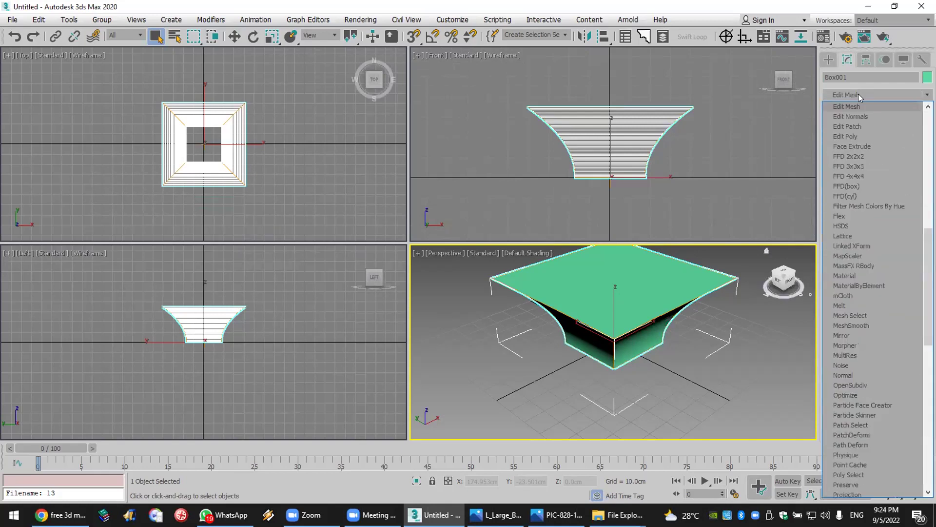
left_click(862, 108)
left_click(841, 109)
left_click(863, 120)
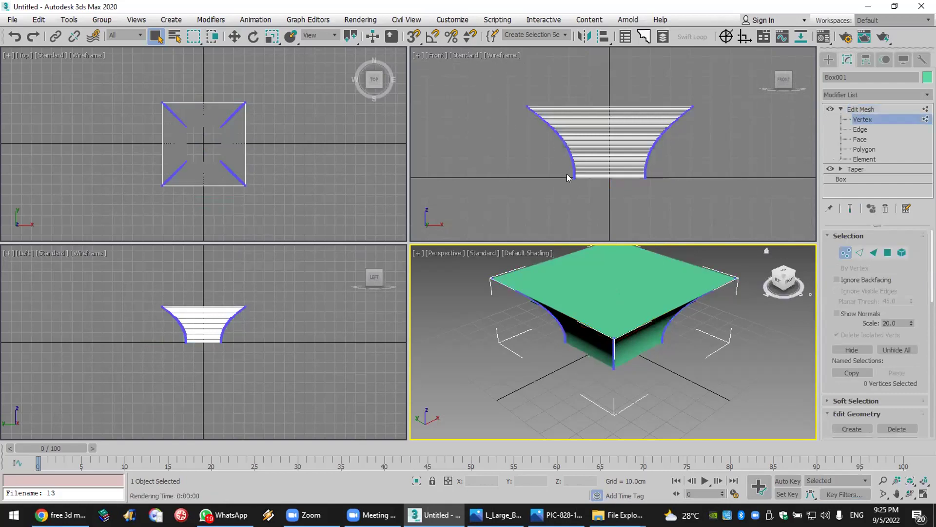
scroll(641, 91, "up", 3)
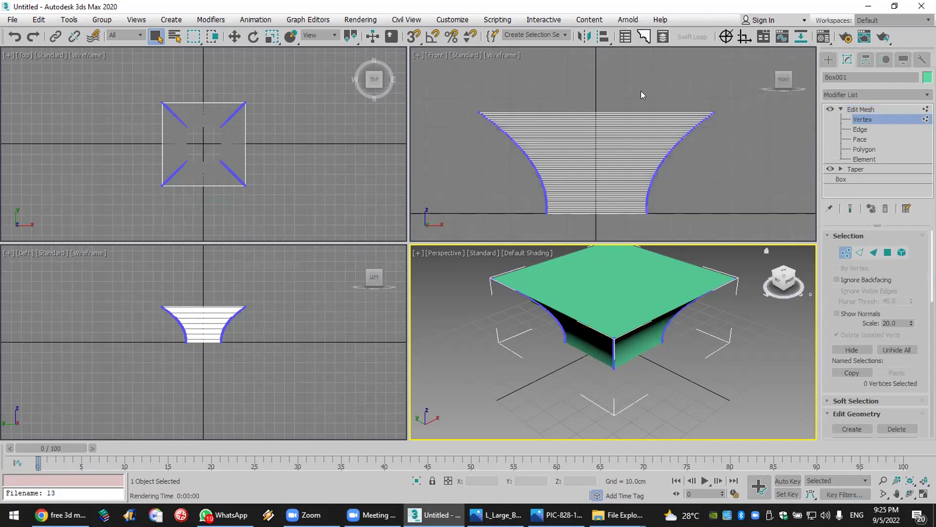
left_click_drag(467, 84, 722, 118)
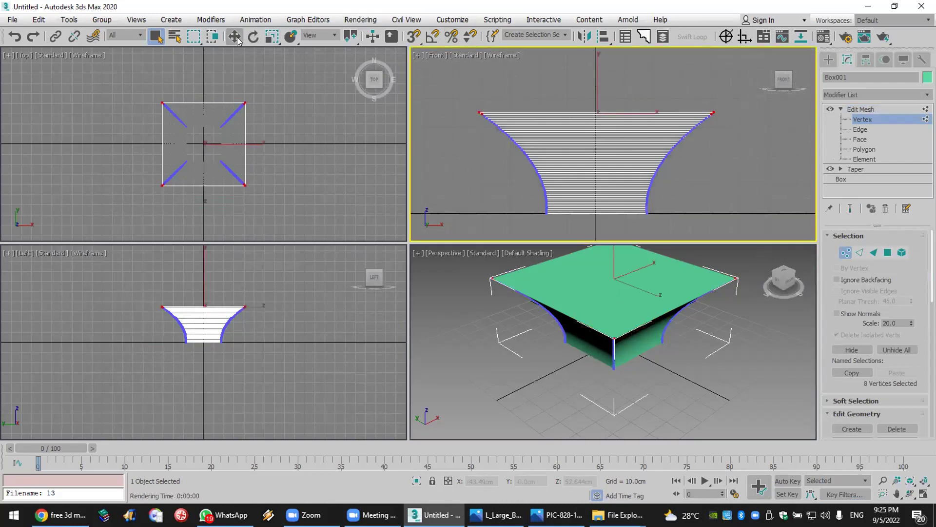
left_click(235, 36)
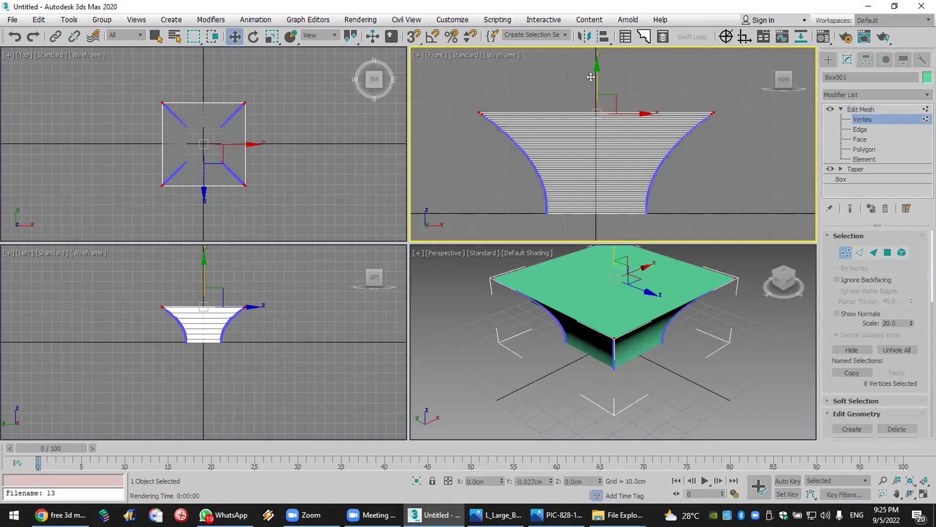
left_click_drag(594, 78, 594, 64)
left_click(278, 38)
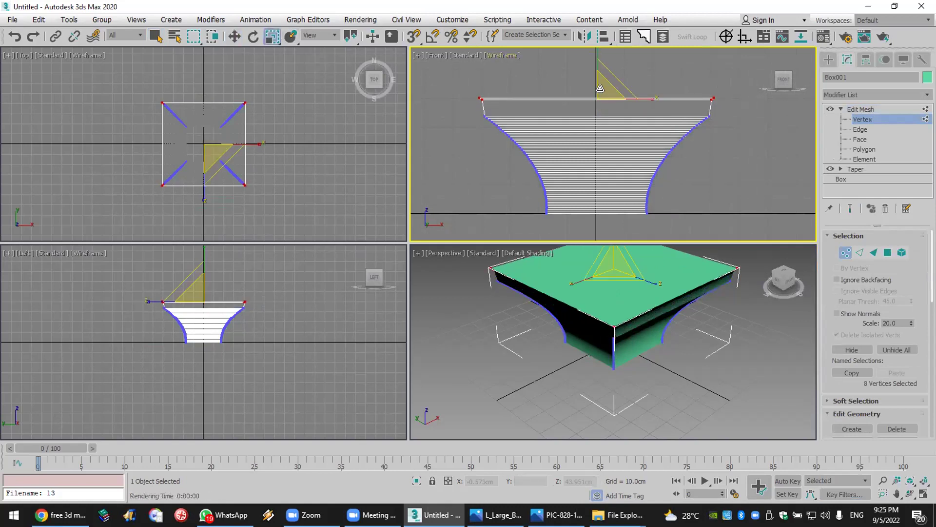
left_click_drag(604, 88, 607, 88)
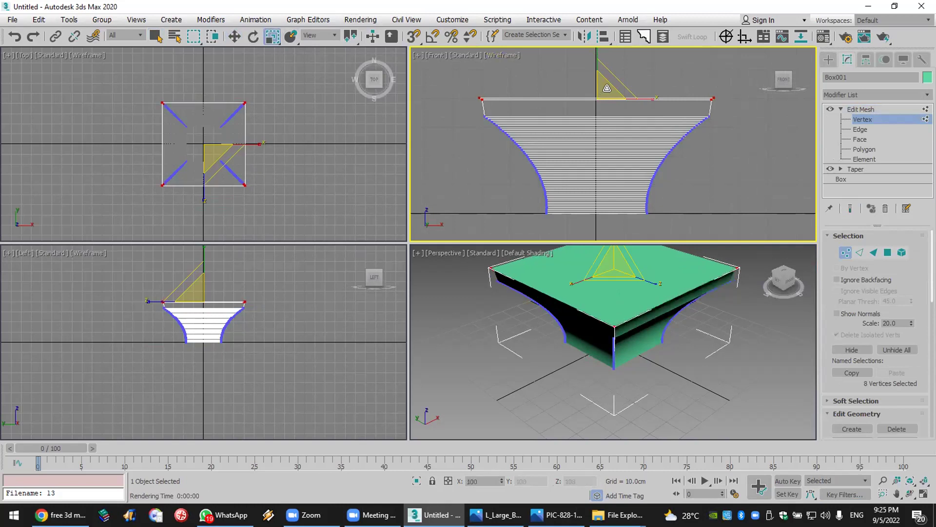
left_click(657, 350)
Step: View the capital from the front at low height and set its Taper curve to 3.15 to bulge the sides outward
left_click(909, 494)
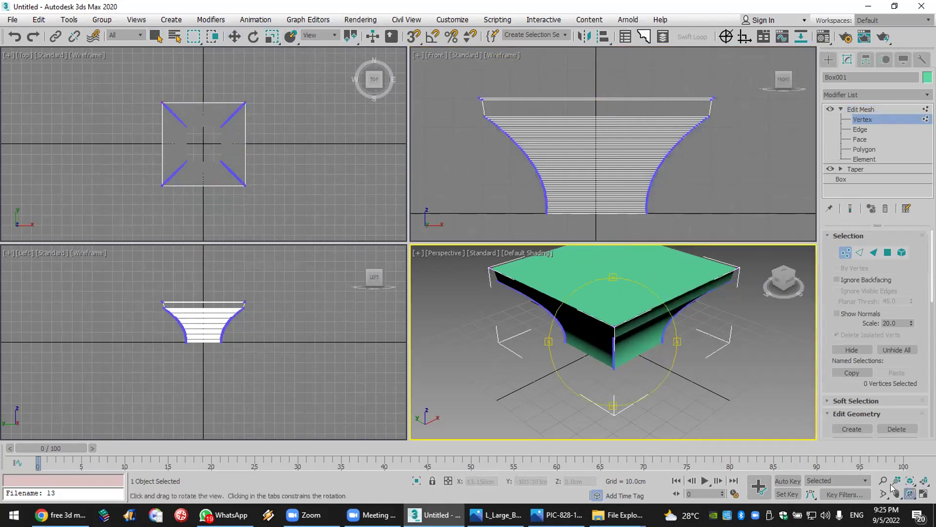
left_click_drag(551, 370, 607, 276)
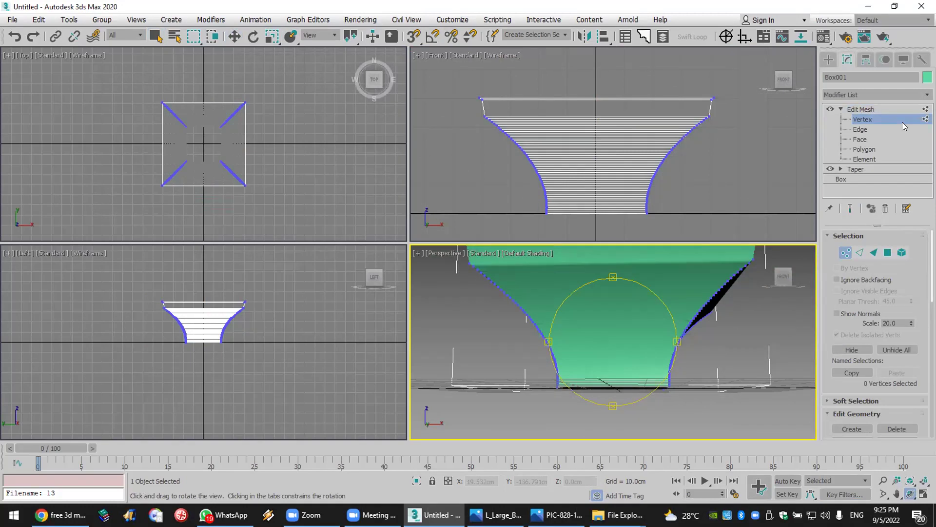
left_click(874, 170)
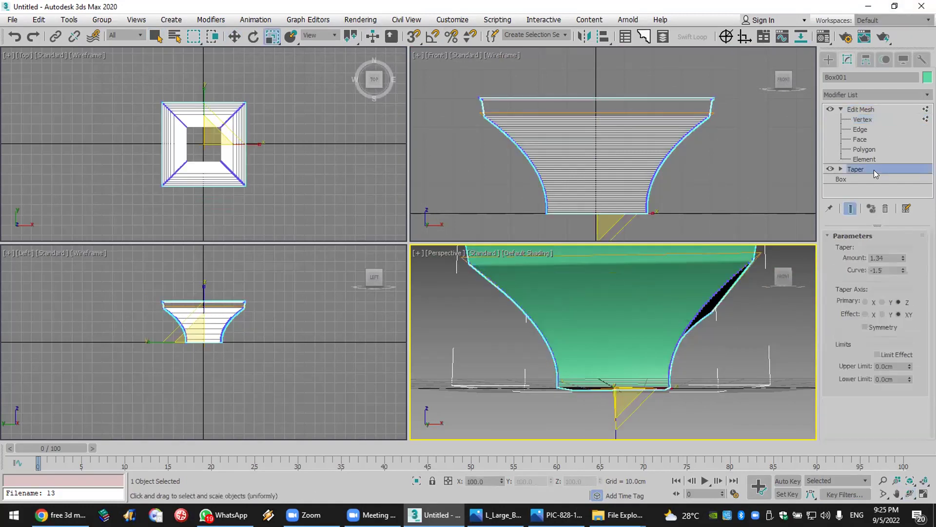
left_click_drag(903, 272, 894, 449)
left_click_drag(24, 500, 3, 353)
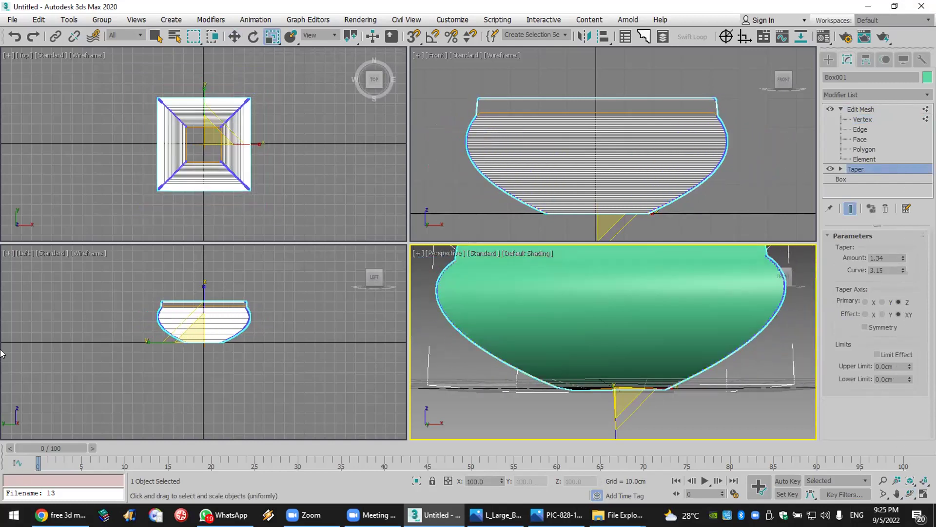
Step: Reset the scene without saving the tapered capital
left_click(13, 20)
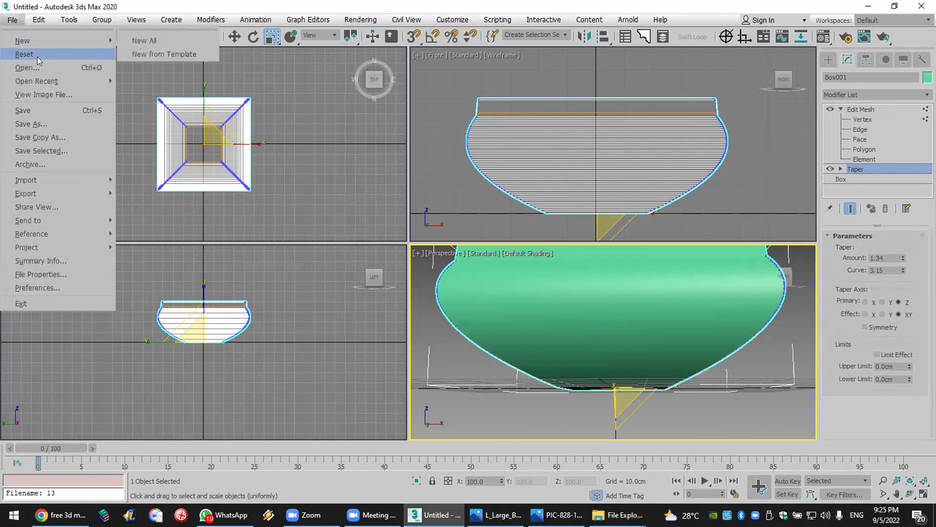
left_click(37, 57)
left_click(478, 277)
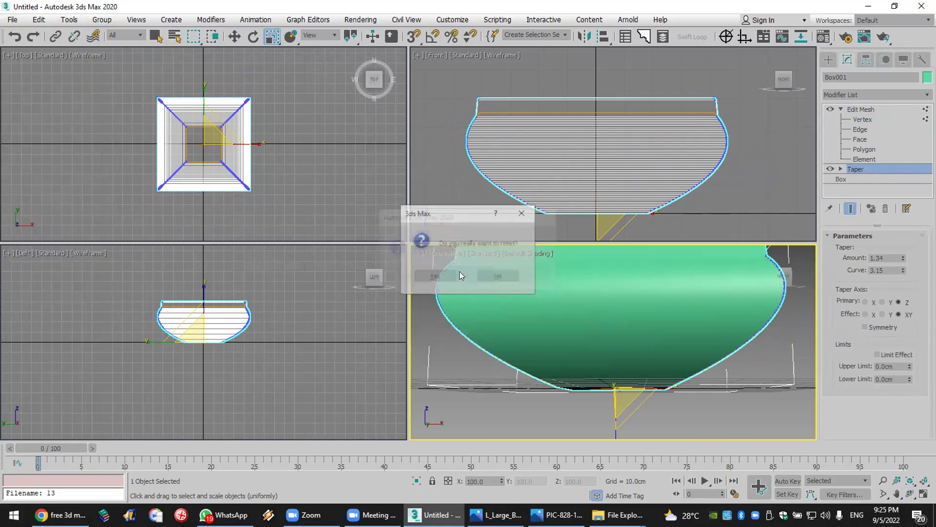
left_click(444, 271)
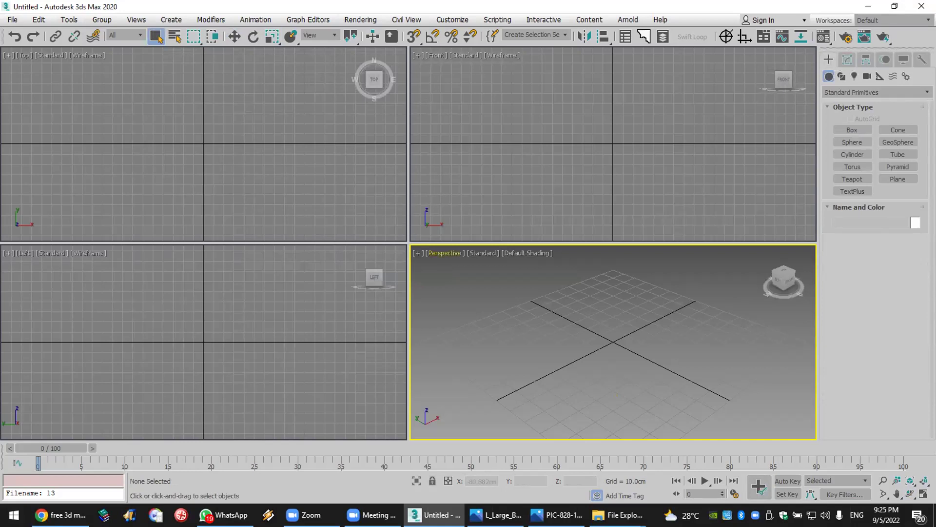
Step: Return to the mosque photo, and open the Vray Pics folder on the desktop to look through its thumbnails
key("alt+Tab")
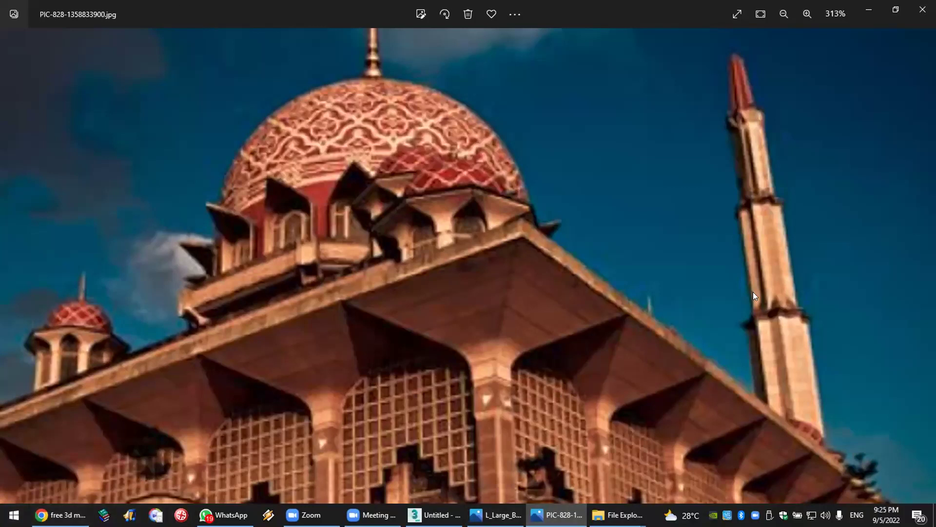
key("super+d")
left_click(829, 29)
double_click(858, 17)
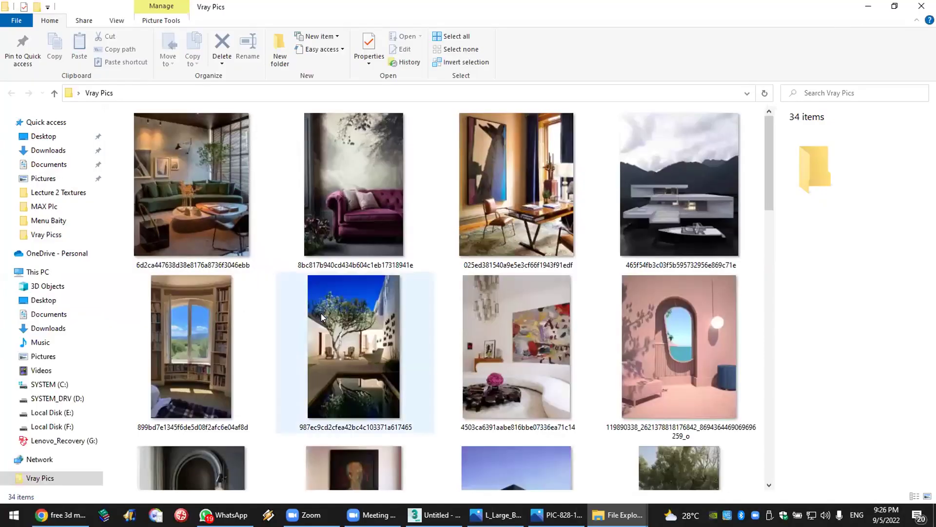
scroll(321, 318, "down", 5)
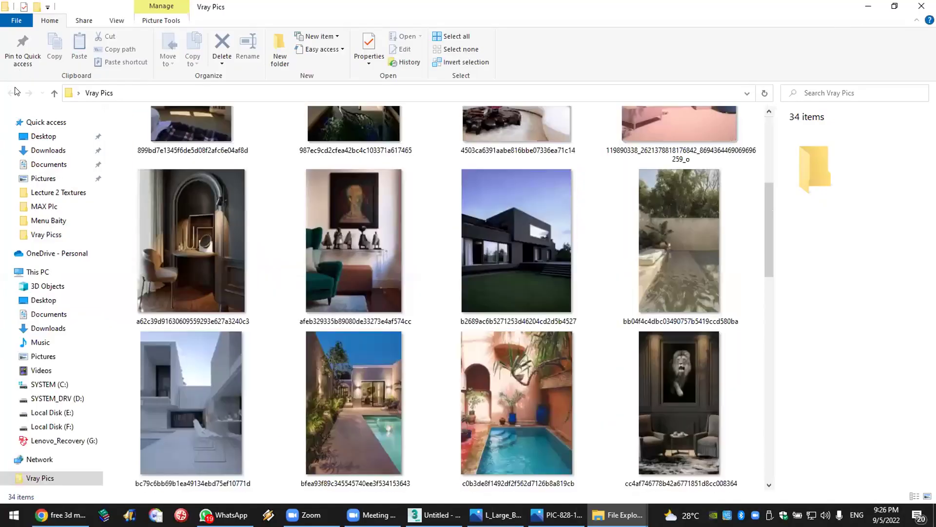
Step: Look through the desktop folder Vray Picss for an interior with ornamental screens and open the image f8bbf7bcb6e67a8647337e2cac8bb355
key("super+d")
left_click(823, 23)
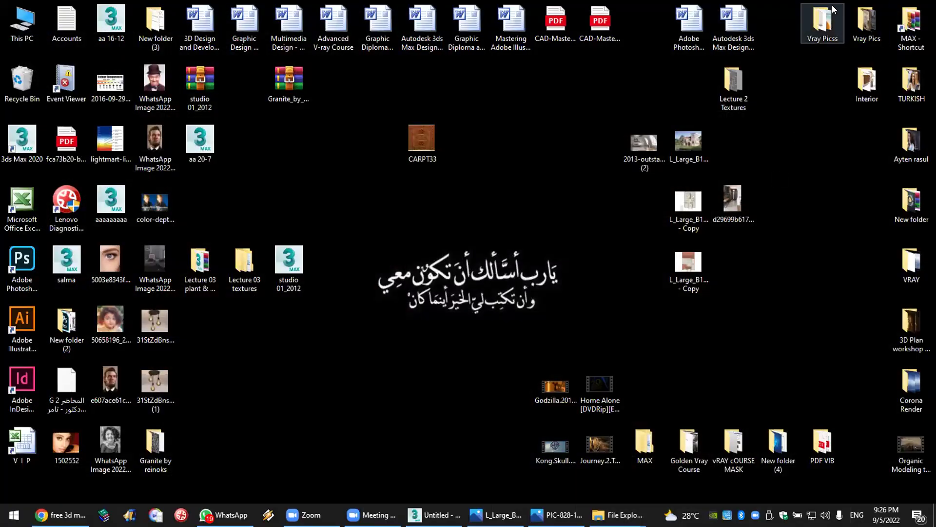
double_click(824, 23)
scroll(607, 273, "down", 5)
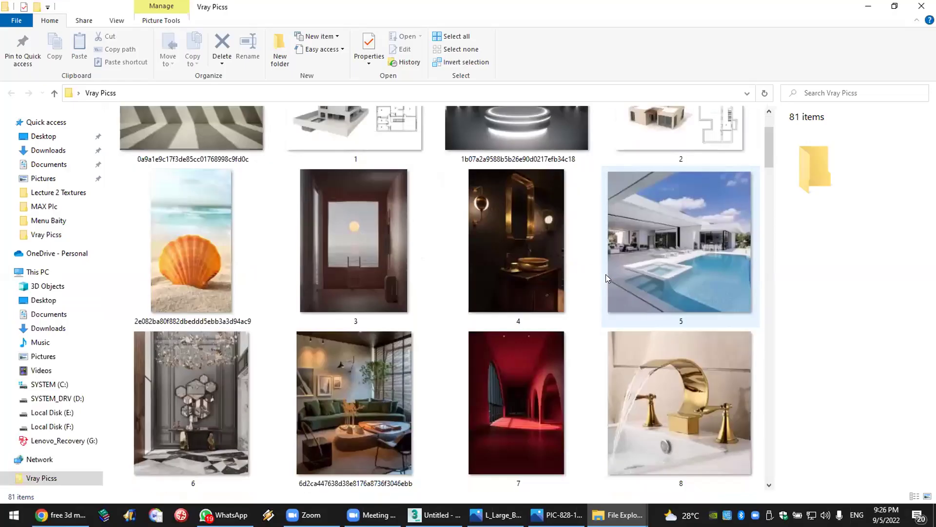
scroll(606, 275, "down", 3)
scroll(607, 278, "down", 9)
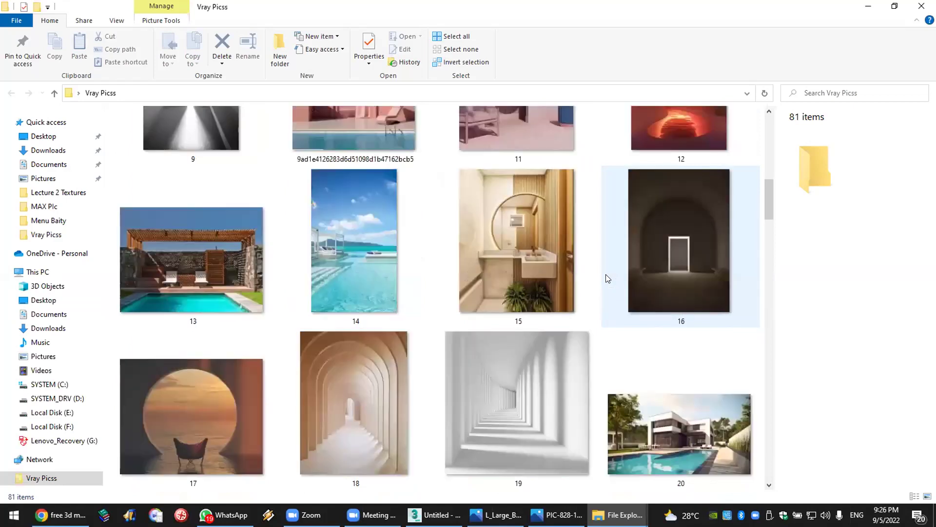
scroll(606, 278, "down", 18)
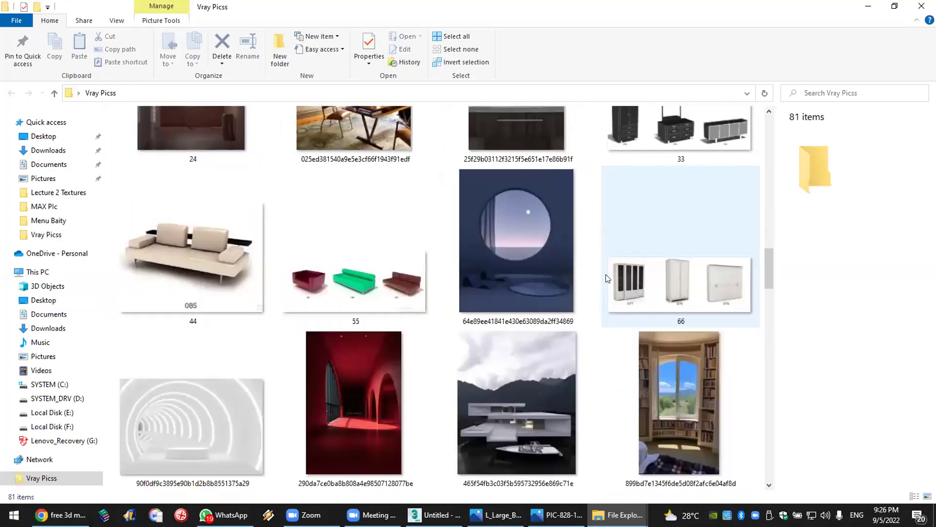
scroll(606, 278, "down", 10)
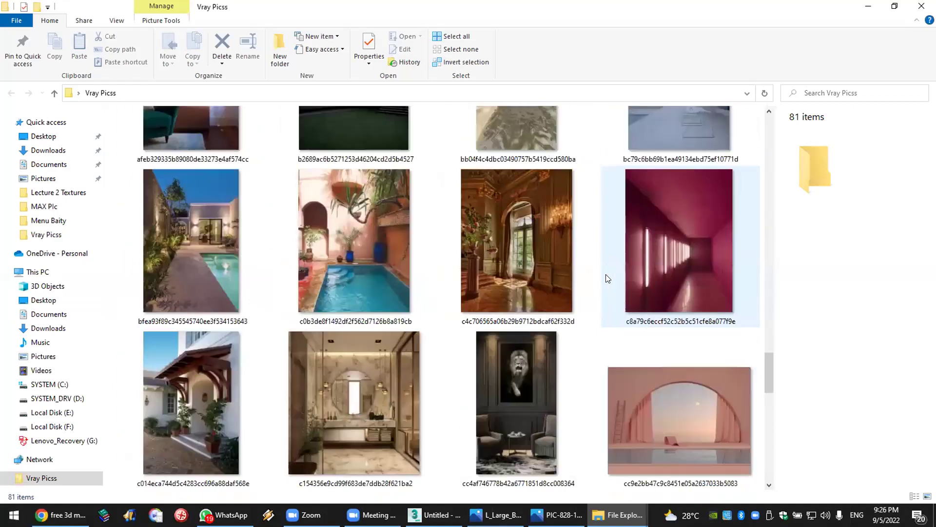
scroll(605, 274, "down", 3)
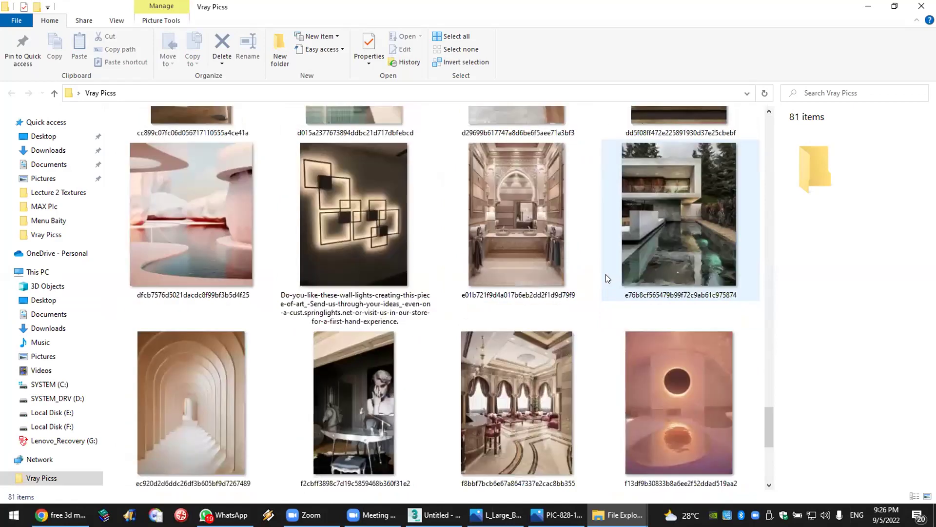
left_click(573, 388)
double_click(574, 387)
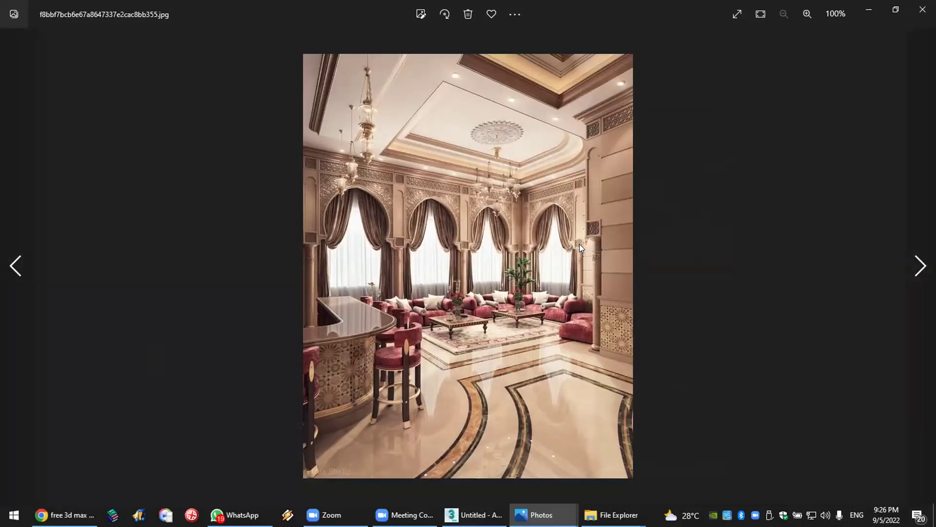
Step: Examine the arched windows, seating, patterned floor and decorated ceiling in the interior photo up close, and close the photo
scroll(580, 244, "up", 1)
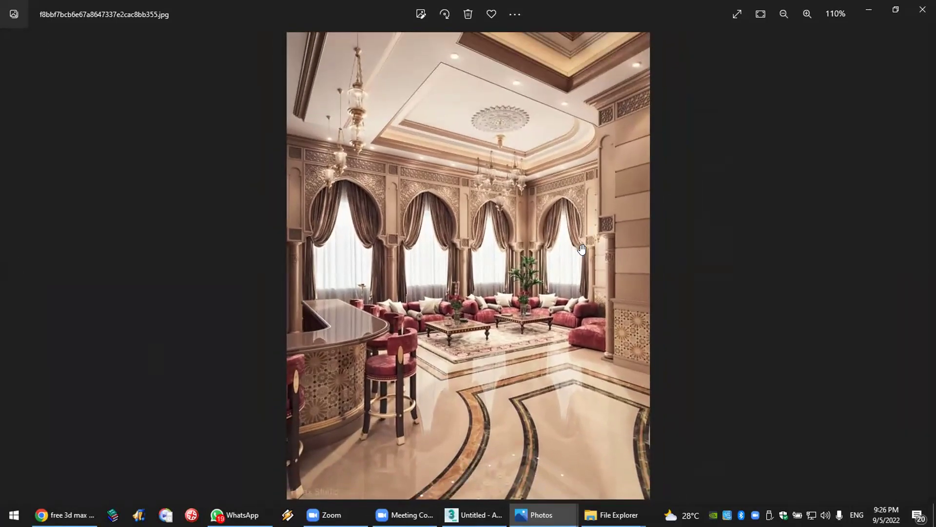
scroll(582, 249, "up", 6)
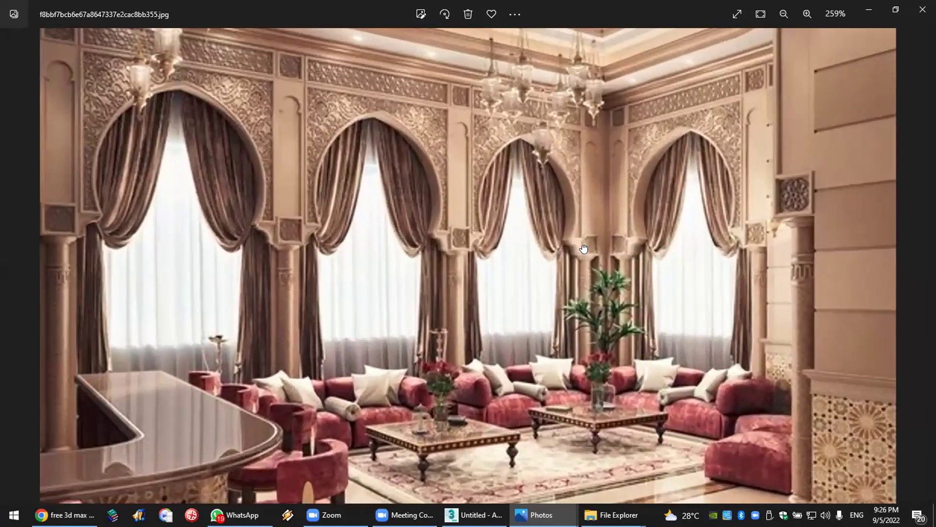
left_click_drag(584, 249, 512, 87)
left_click_drag(524, 482, 524, 377)
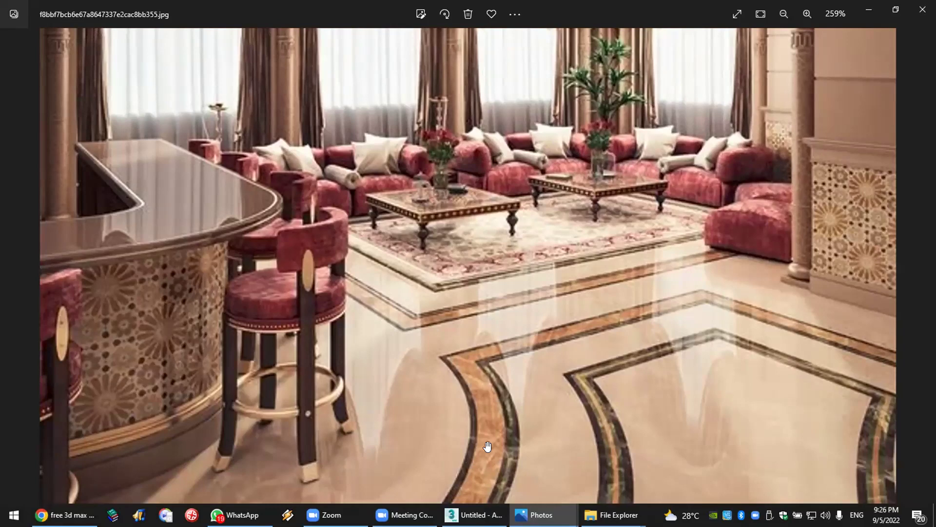
left_click_drag(477, 231, 518, 283)
scroll(518, 283, "down", 5)
scroll(450, 450, "up", 5)
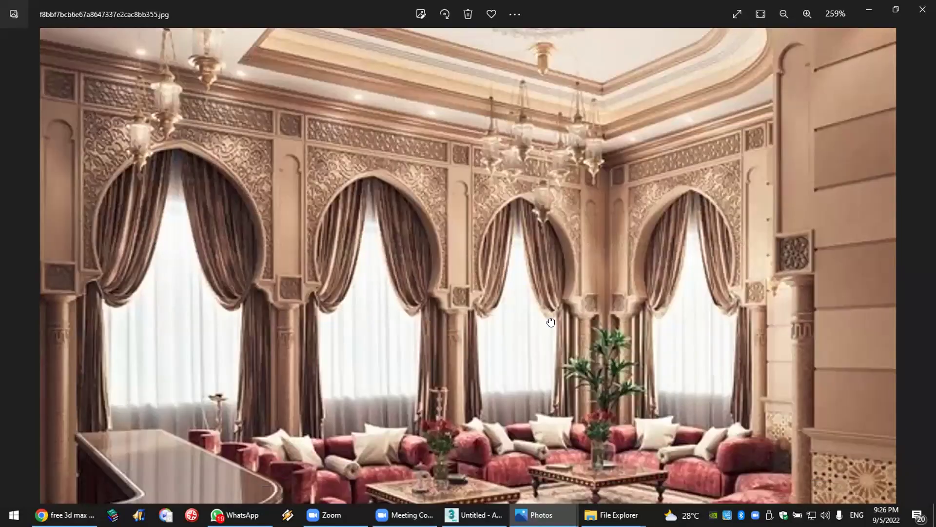
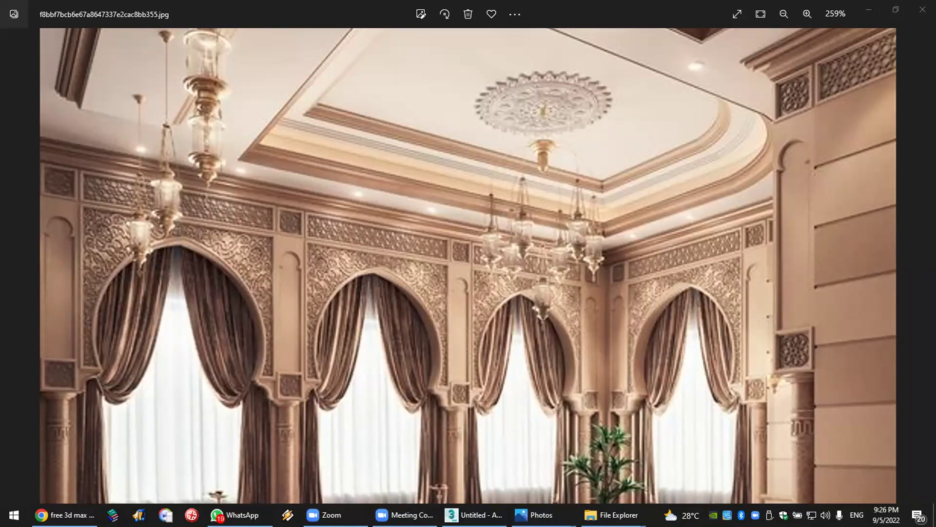
left_click(922, 10)
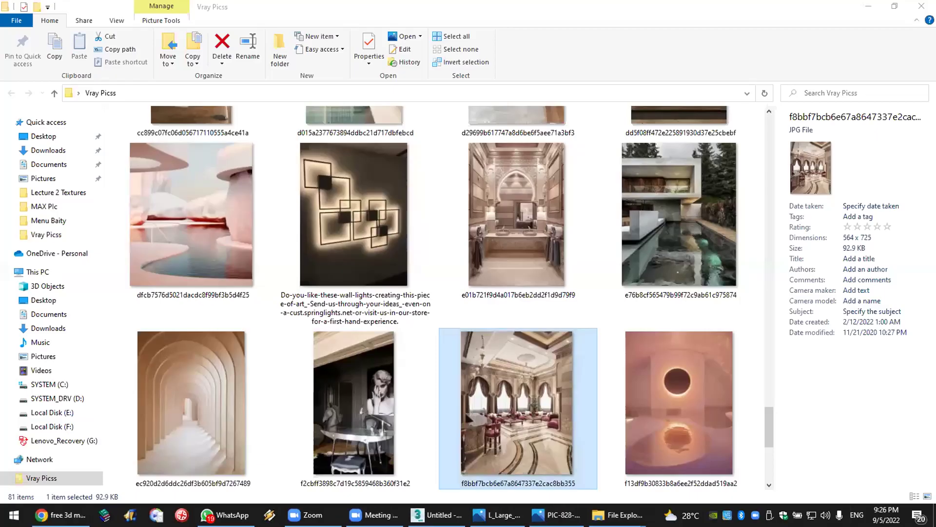
Step: Return to the mosque photo and examine the stepped lattice screens within the whole facade
key("alt+Tab")
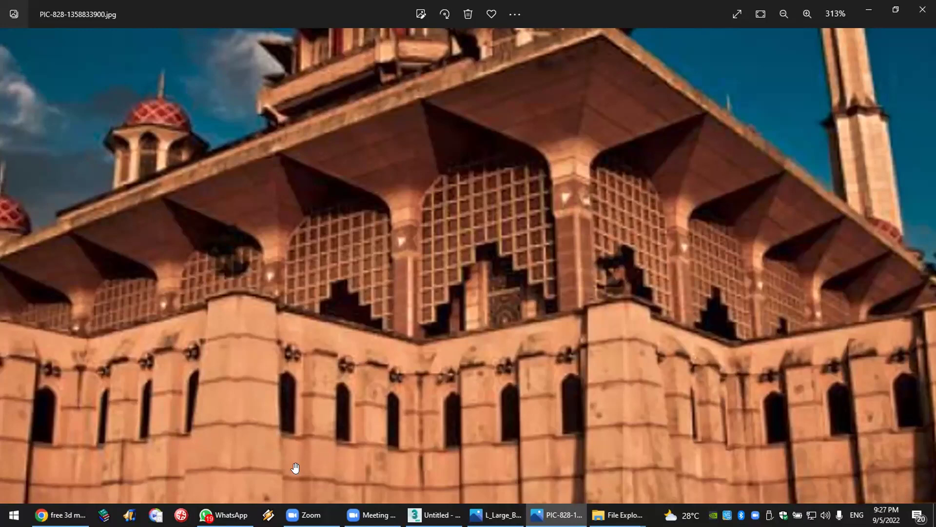
left_click(436, 514)
key("alt+Tab")
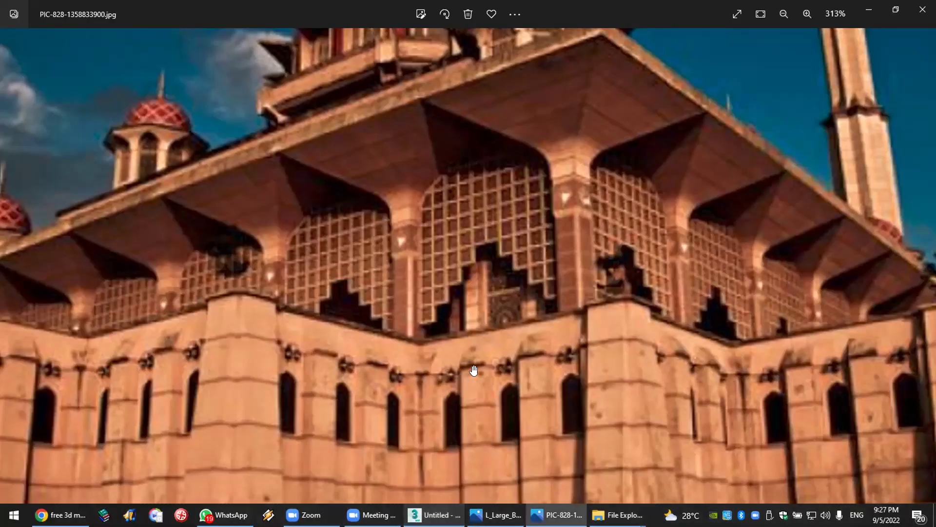
scroll(490, 299, "down", 3)
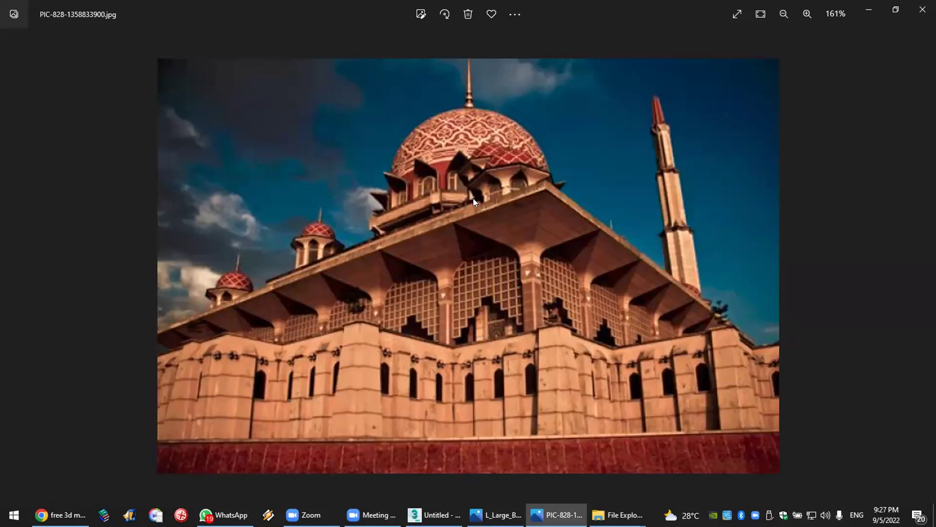
Step: In 3ds Max, start a grid-snapped line in the Front view, running 100 cm horizontally at Z 100 cm and straight down to the origin
key("alt+Tab")
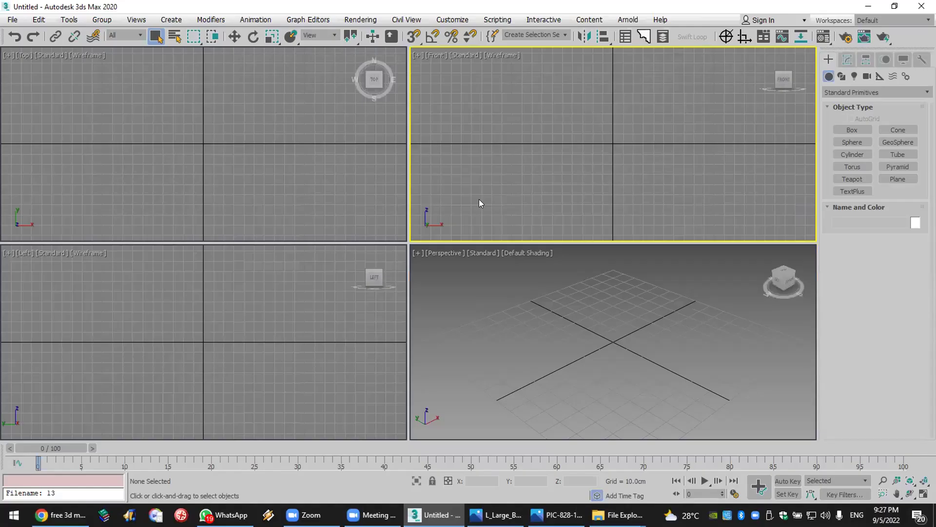
left_click(897, 493)
left_click_drag(636, 154, 683, 206)
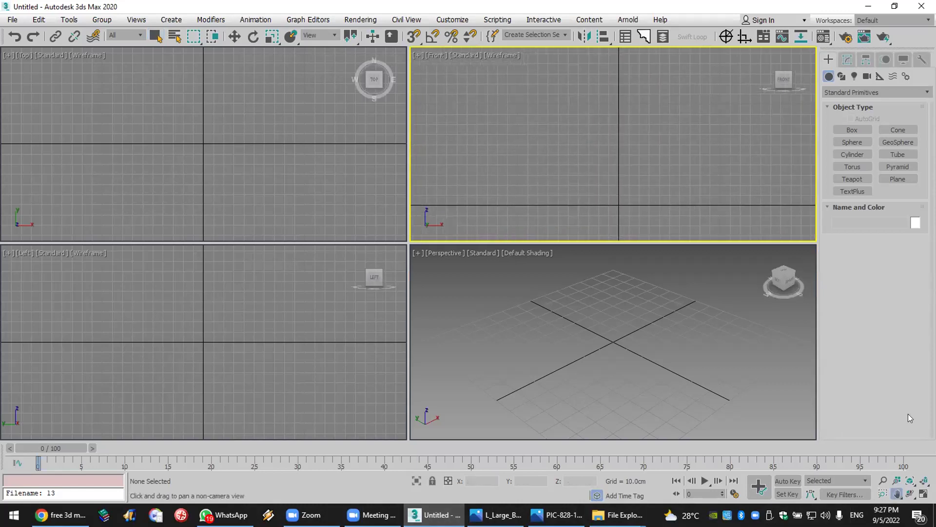
left_click(924, 493)
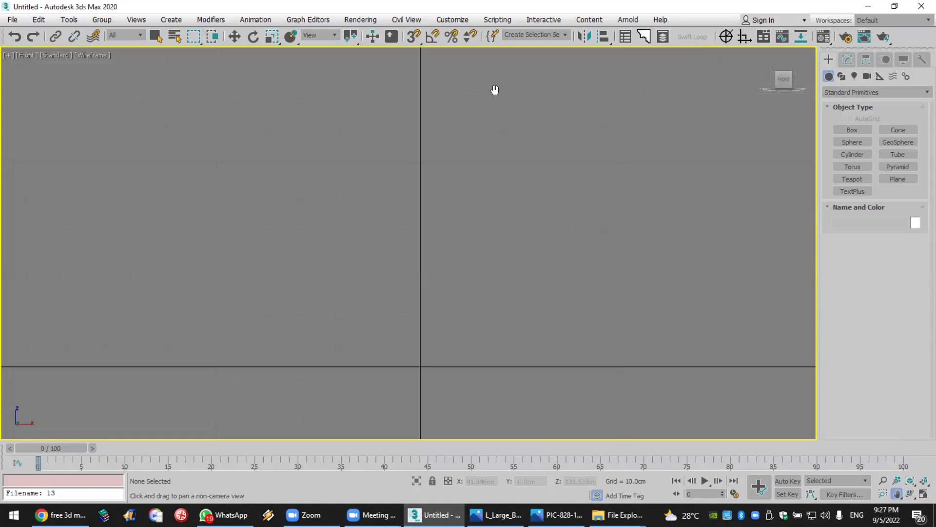
left_click_drag(406, 40, 413, 94)
left_click(841, 77)
left_click(849, 138)
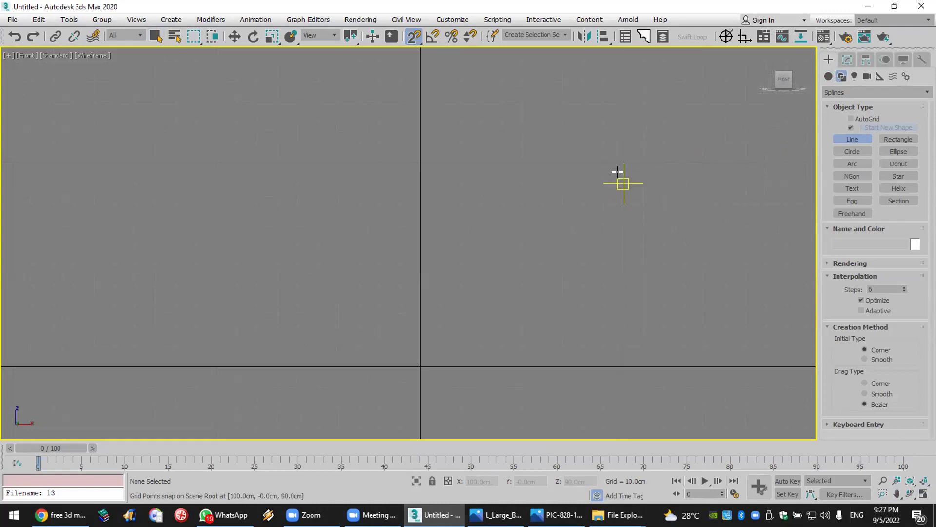
scroll(668, 188, "up", 2)
scroll(661, 206, "down", 2)
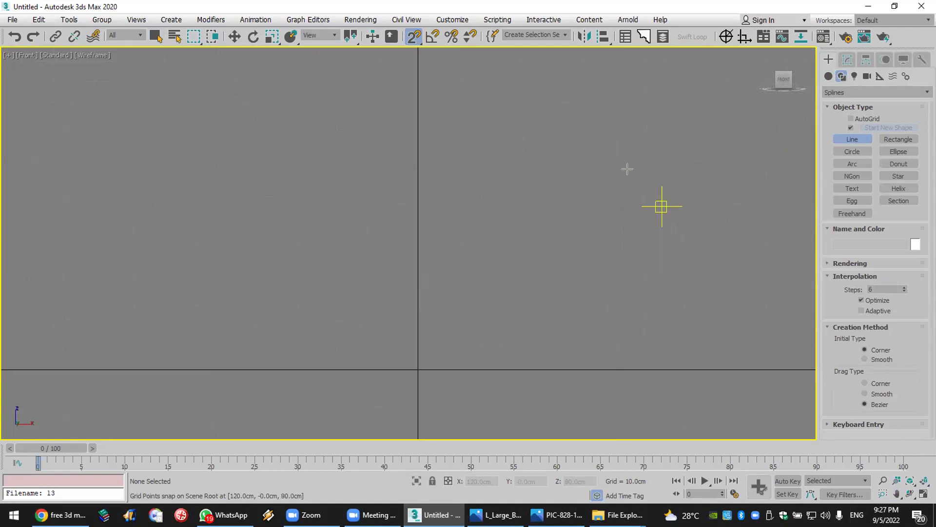
left_click(621, 165)
left_click(417, 166)
left_click(417, 368)
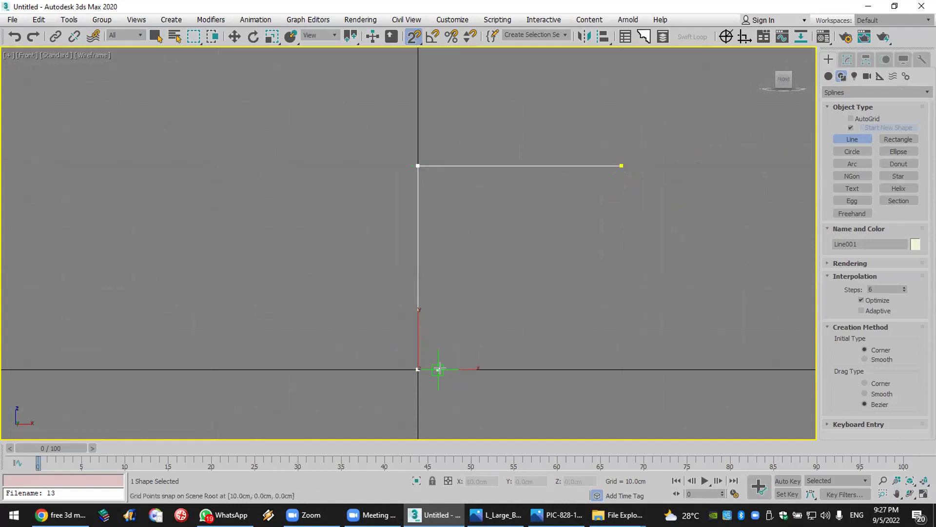
Step: Continue the line from the origin as a staircase of 10 cm steps up to its starting corner, and close the spline
left_click(438, 348)
left_click(458, 349)
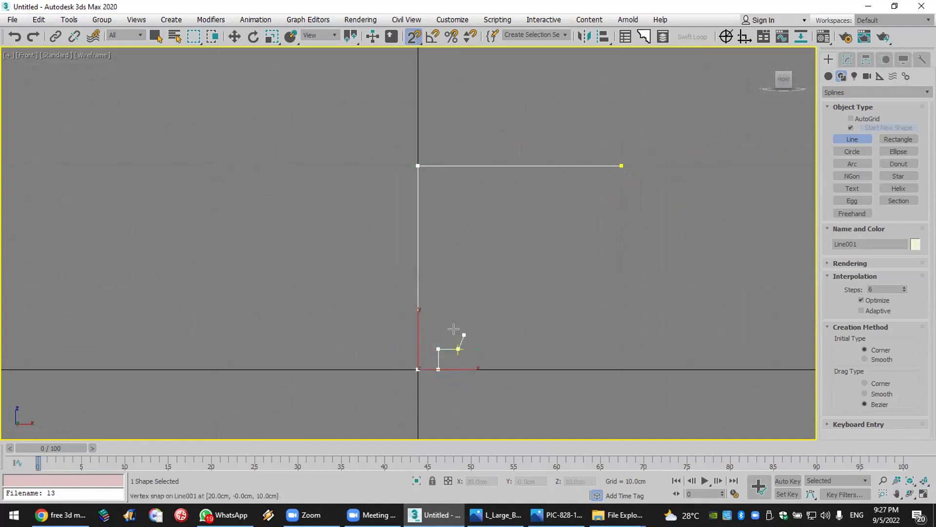
left_click(458, 329)
left_click(479, 329)
left_click(479, 308)
left_click(499, 308)
left_click(499, 287)
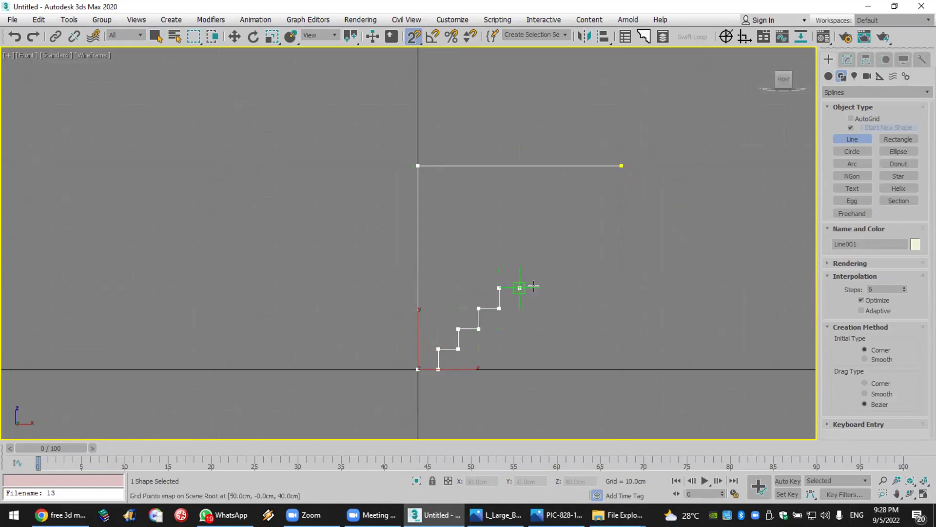
left_click(520, 288)
left_click(520, 267)
left_click(540, 267)
left_click(540, 246)
left_click(560, 247)
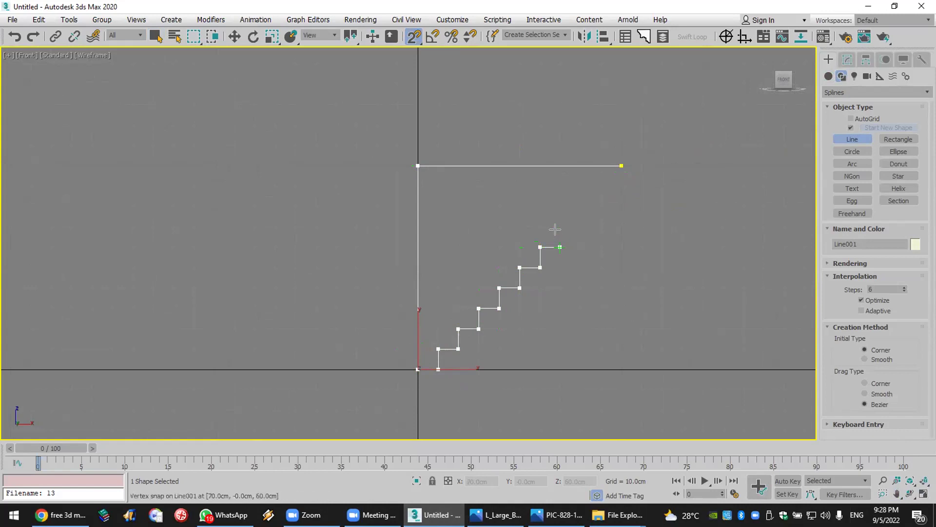
left_click(560, 226)
left_click(580, 226)
left_click(581, 206)
left_click(600, 206)
left_click(601, 186)
left_click(622, 186)
left_click(622, 166)
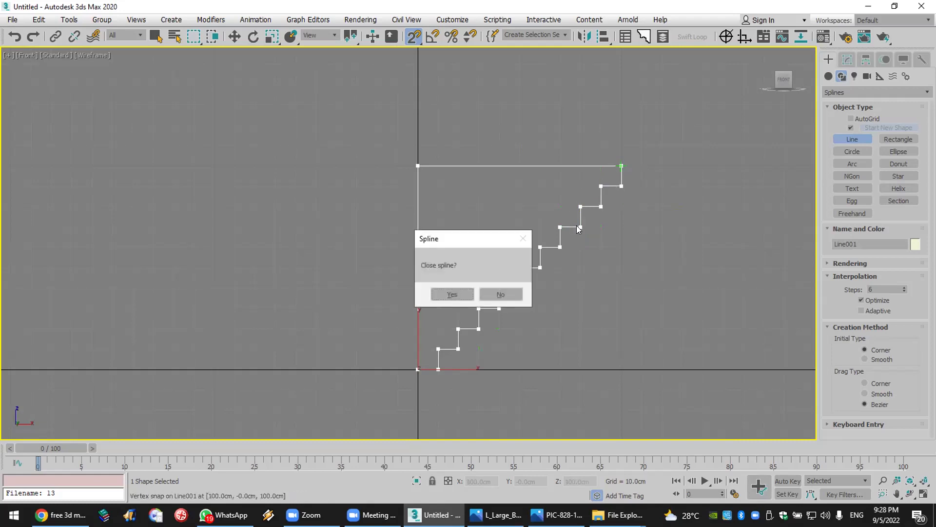
left_click(440, 292)
right_click(633, 282)
Step: Draw nine horizontal lines at 10 cm spacing across the stepped outline, each from the straight side to a stair corner
scroll(623, 245, "up", 3)
left_click(852, 139)
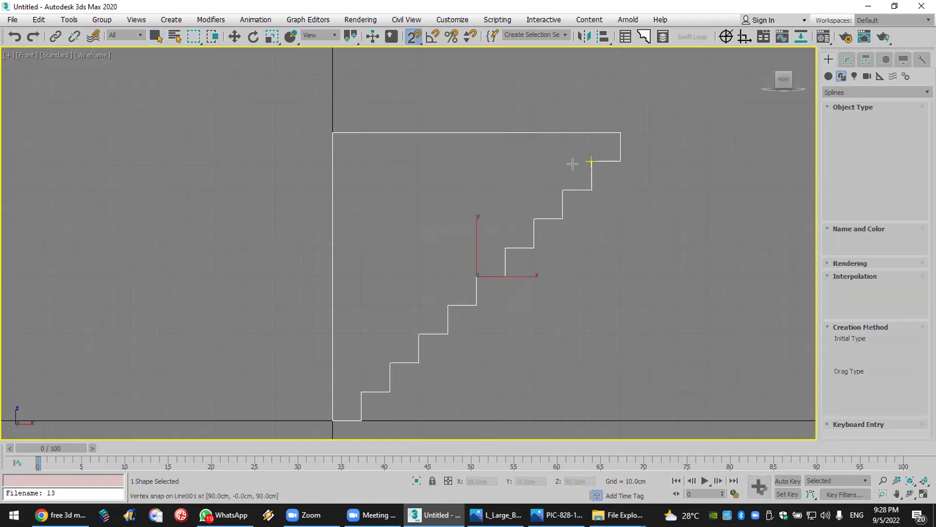
left_click(591, 161)
left_click(331, 160)
right_click(330, 179)
left_click(332, 190)
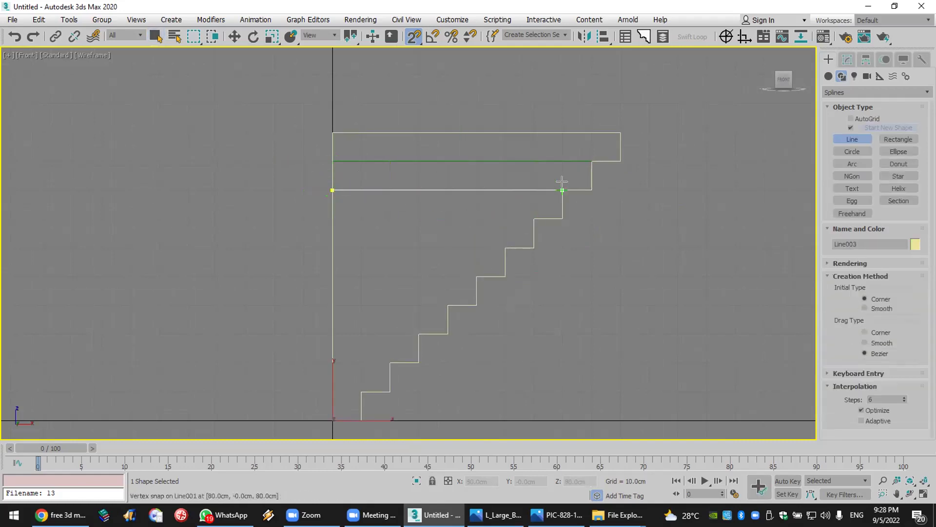
left_click(562, 190)
right_click(507, 217)
left_click(534, 219)
left_click(333, 219)
right_click(333, 233)
left_click(332, 248)
left_click(506, 248)
right_click(488, 261)
left_click(477, 276)
left_click(332, 276)
right_click(331, 293)
left_click(332, 304)
left_click(447, 305)
right_click(428, 309)
left_click(418, 334)
left_click(333, 334)
right_click(349, 360)
left_click(361, 363)
right_click(357, 389)
left_click(333, 391)
left_click(362, 391)
right_click(355, 391)
Step: Draw vertical lines from the stair corners to the outline's upper edge at X 10, 20, 30, 40 and 50 cm
left_click(361, 391)
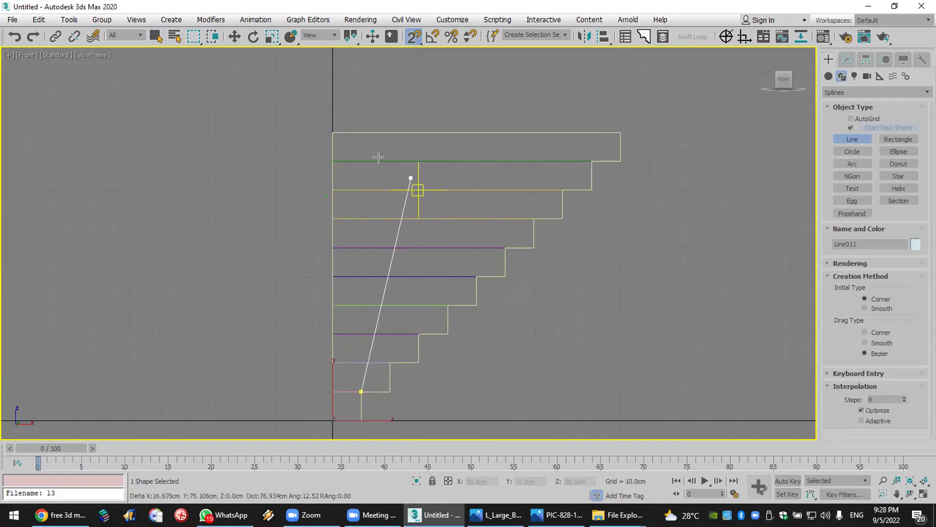
left_click(361, 133)
right_click(389, 131)
left_click(389, 132)
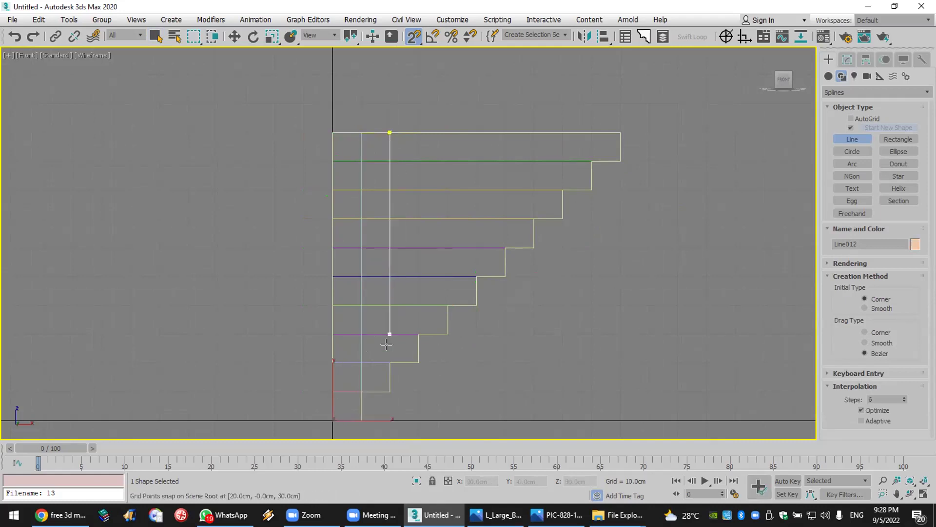
left_click(389, 362)
right_click(417, 332)
left_click(419, 333)
left_click(419, 133)
right_click(452, 134)
left_click(448, 132)
left_click(447, 305)
right_click(467, 277)
left_click(476, 276)
left_click(476, 132)
right_click(492, 134)
left_click(506, 133)
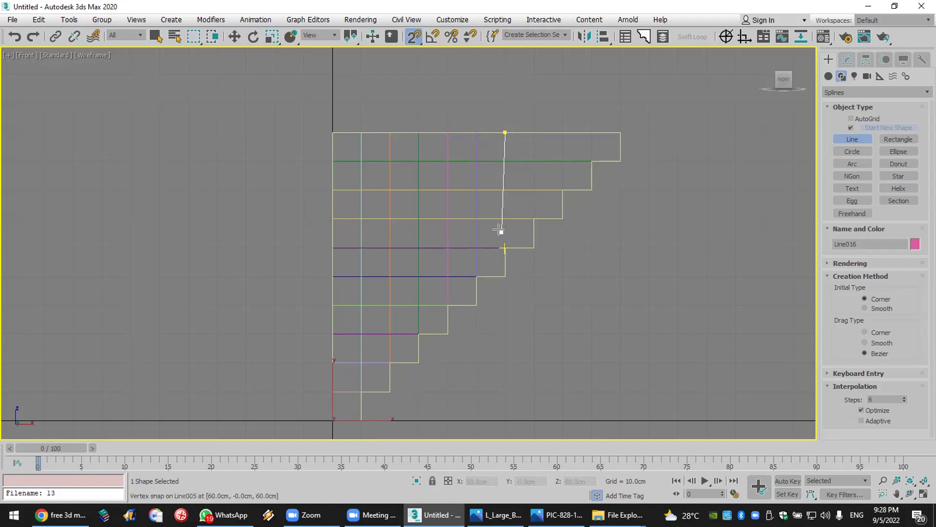
left_click(506, 248)
right_click(534, 278)
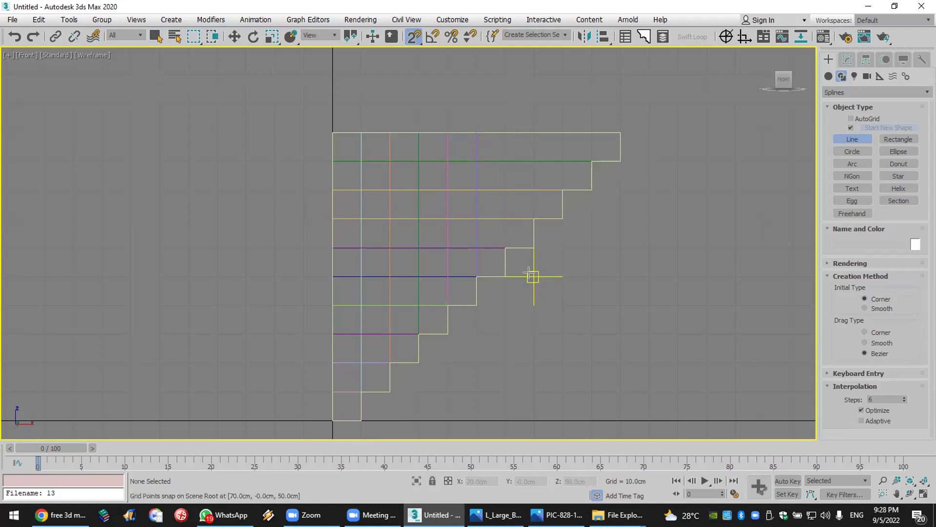
Step: Draw the remaining vertical lines between the upper edge and the stairs at X 60, 70, 80 and 90 cm, and end the Line command
left_click(505, 133)
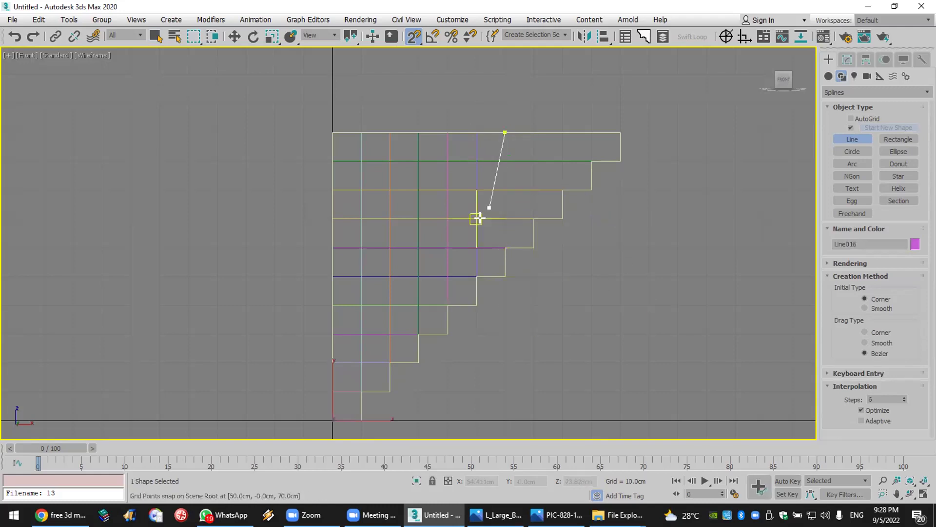
left_click(502, 244)
right_click(522, 209)
left_click(534, 219)
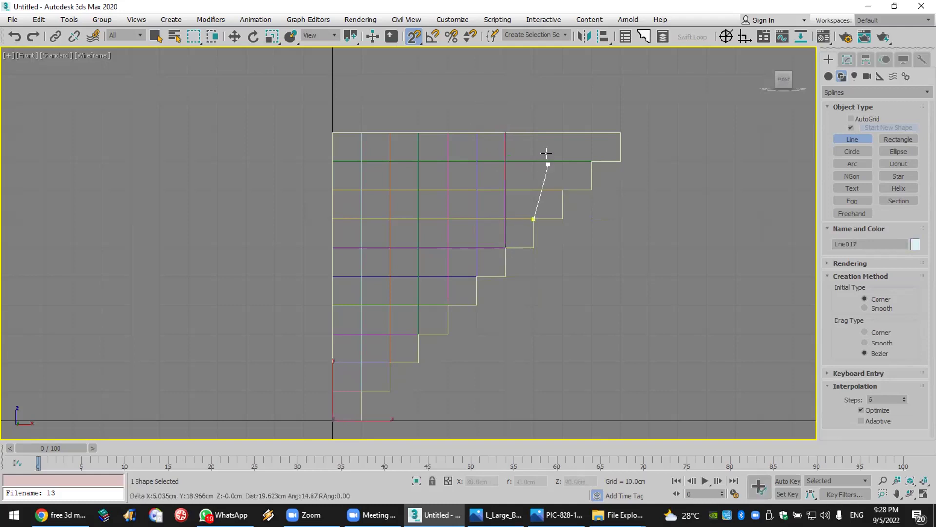
left_click(534, 132)
right_click(560, 130)
left_click(563, 161)
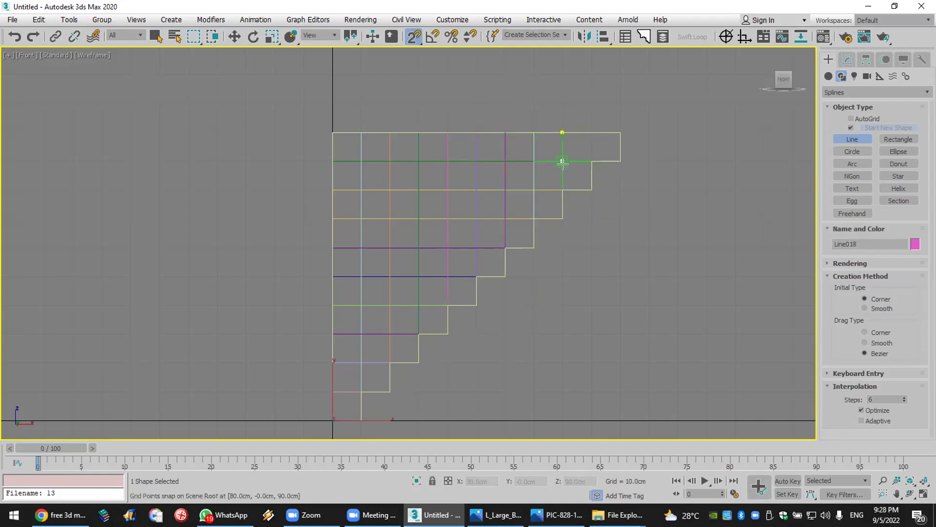
left_click(579, 169)
right_click(587, 157)
left_click(592, 136)
left_click(593, 161)
right_click(606, 174)
right_click(619, 214)
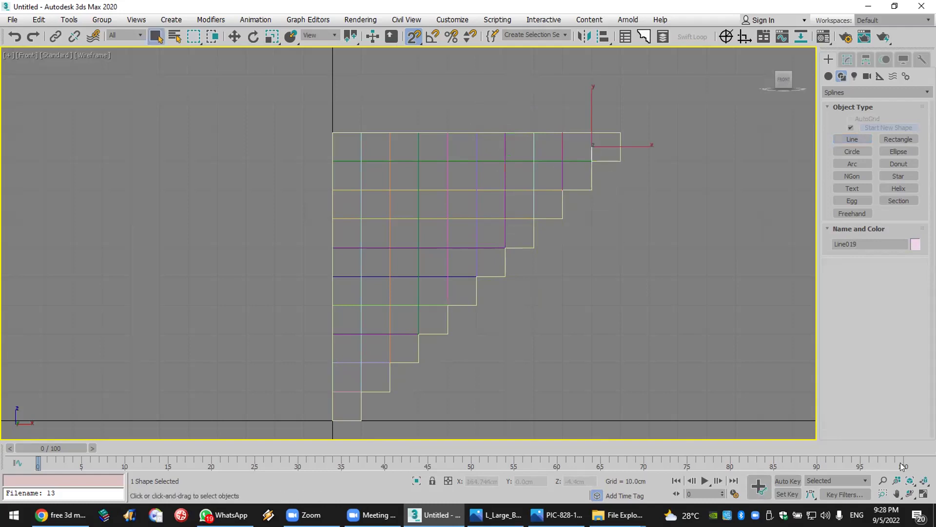
Step: Attach all the grid lines, Line002 through Line019, to the stepped outline spline so they form one shape
left_click(923, 482)
left_click(923, 494)
scroll(713, 334, "down", 5)
left_click(762, 398)
left_click(924, 481)
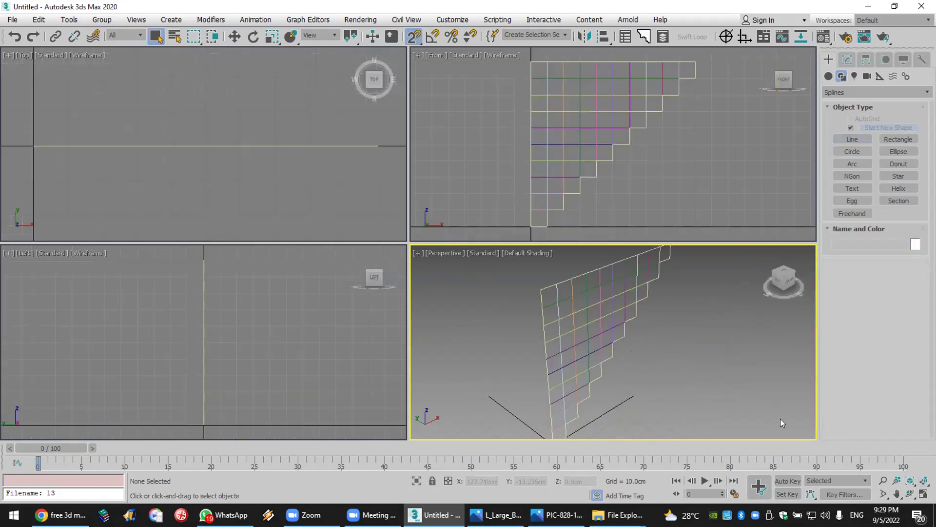
left_click(538, 288)
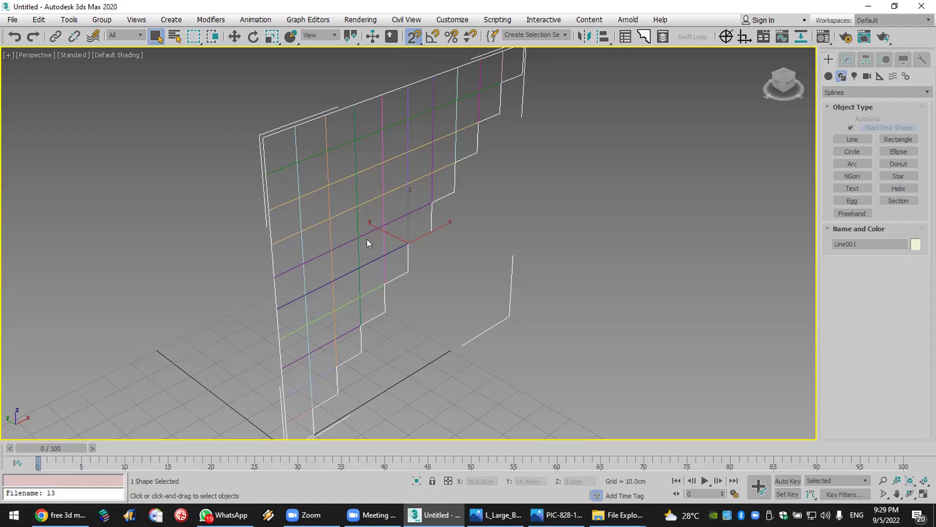
left_click(849, 63)
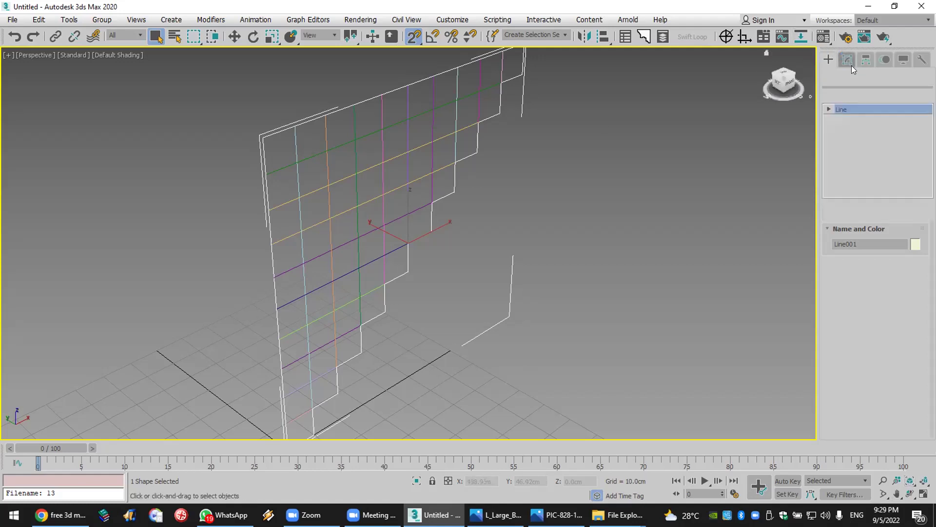
scroll(834, 319, "down", 5)
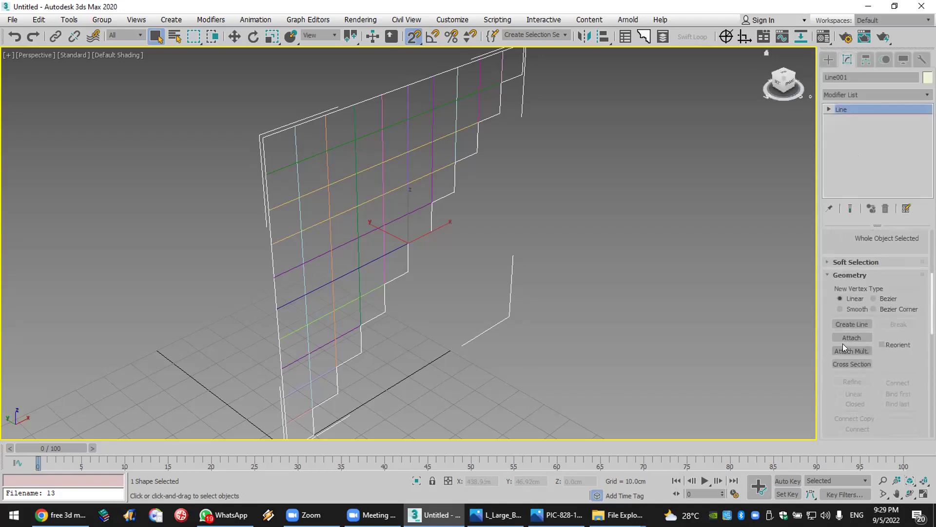
left_click(852, 350)
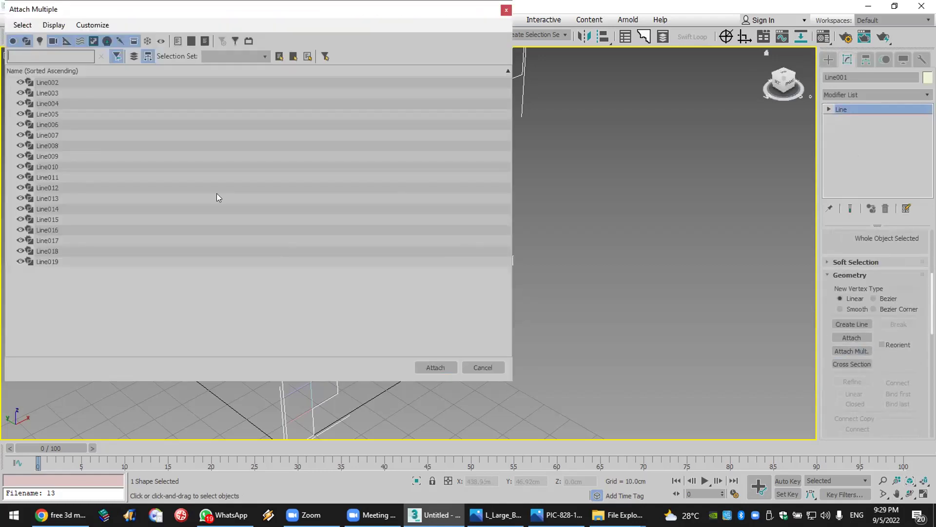
left_click(107, 83)
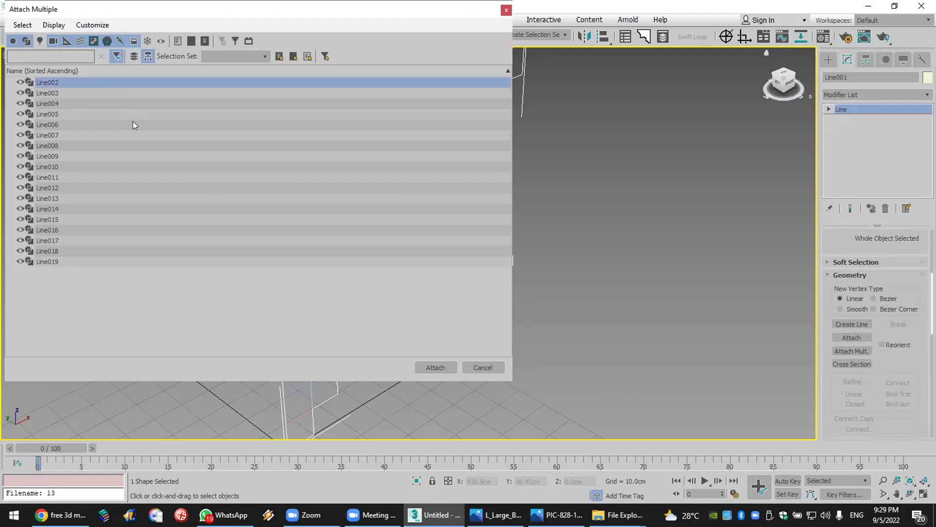
left_click(94, 262, "shift")
left_click(428, 368)
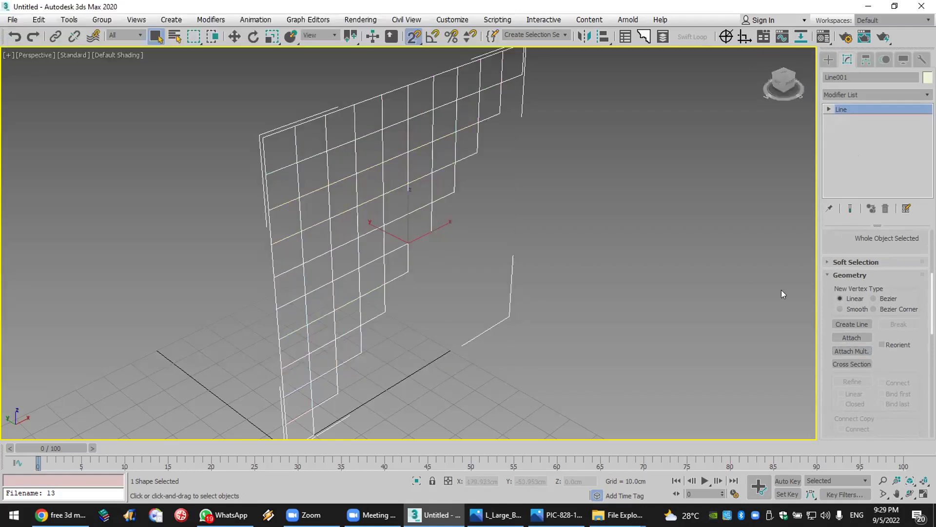
Step: Make the lattice spline renderable in the renderer and viewport with a rectangular section, 0.9 cm long and 2 cm wide
scroll(858, 274, "up", 5)
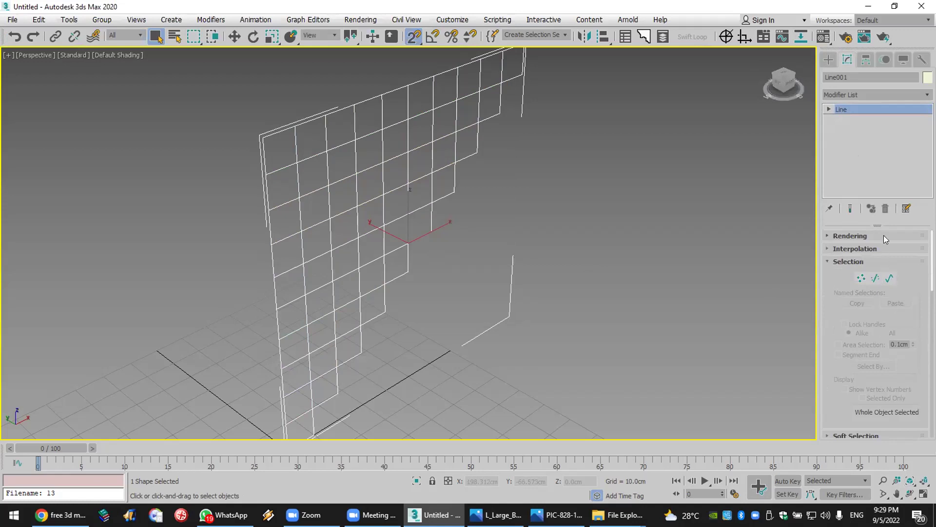
left_click(884, 236)
scroll(846, 254, "up", 2)
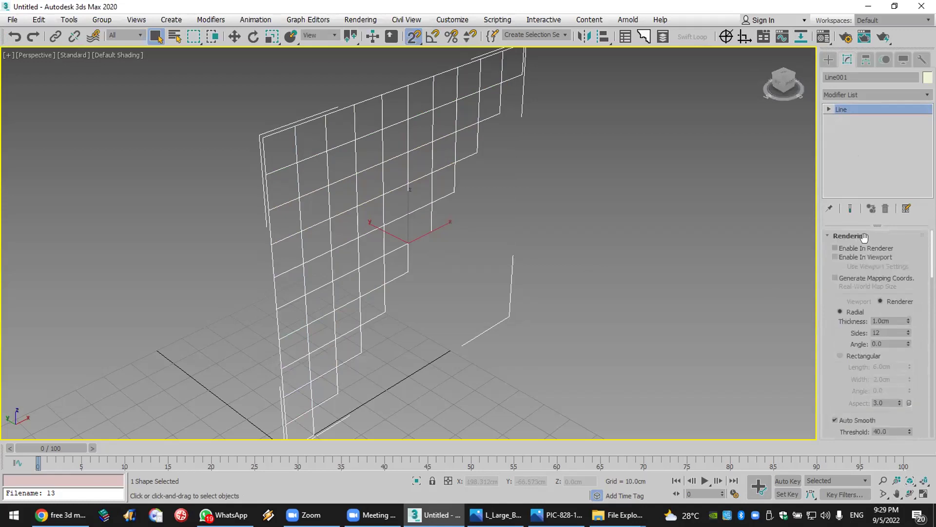
left_click(865, 258)
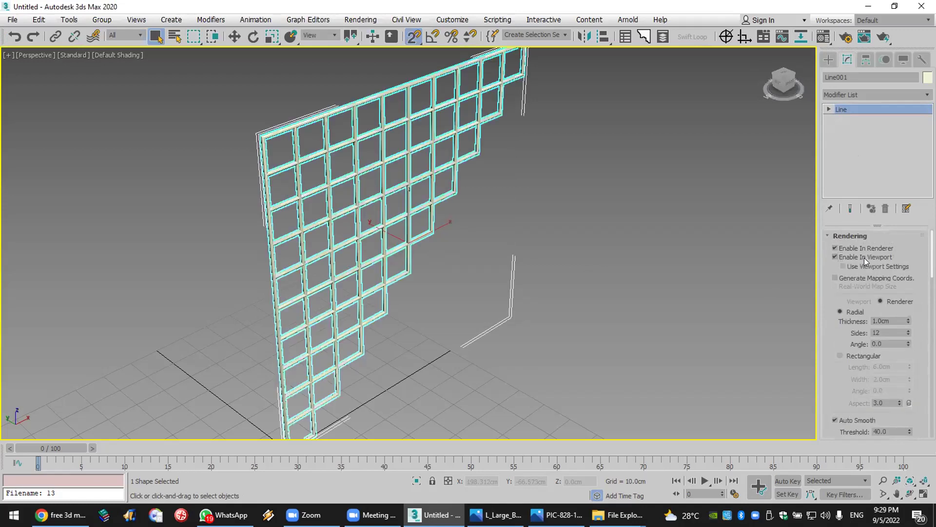
left_click(849, 356)
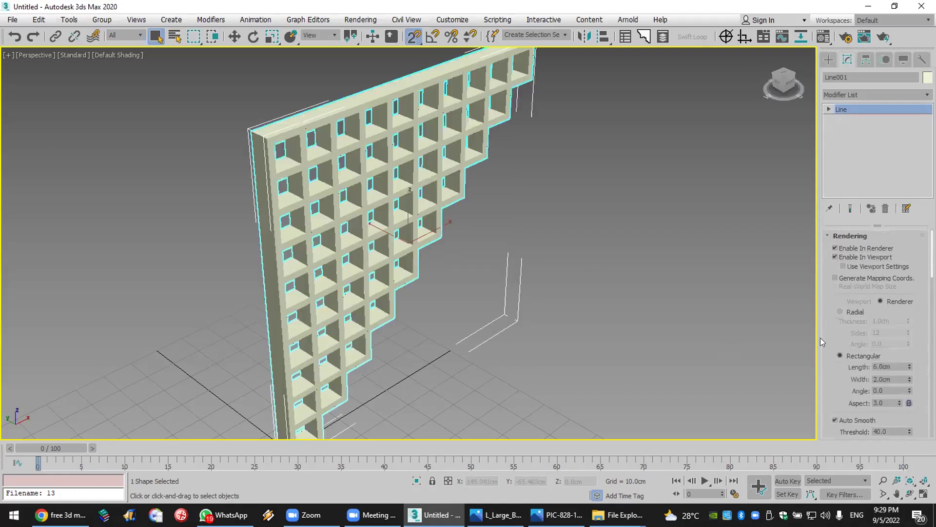
left_click_drag(909, 367, 909, 396)
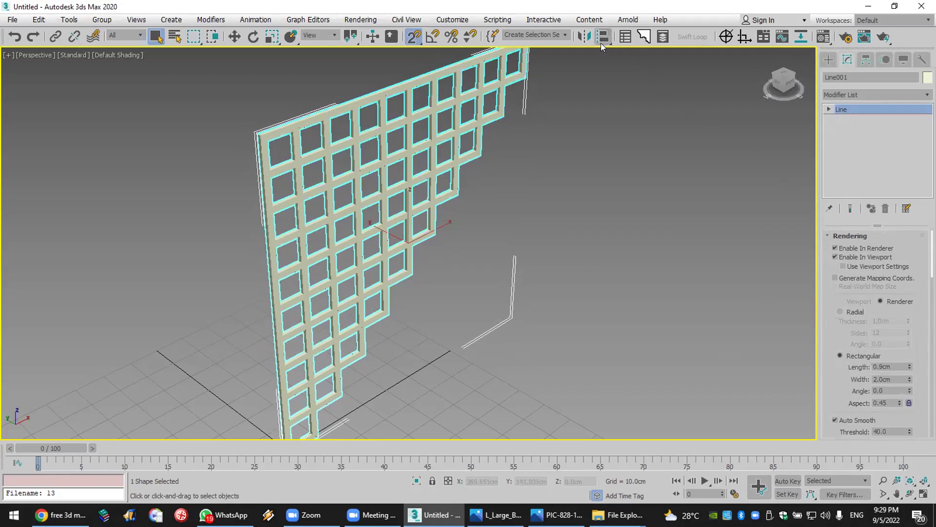
Step: Mirror the lattice about the X axis as a copy, and move the copy along X to about 86 cm
left_click(585, 36)
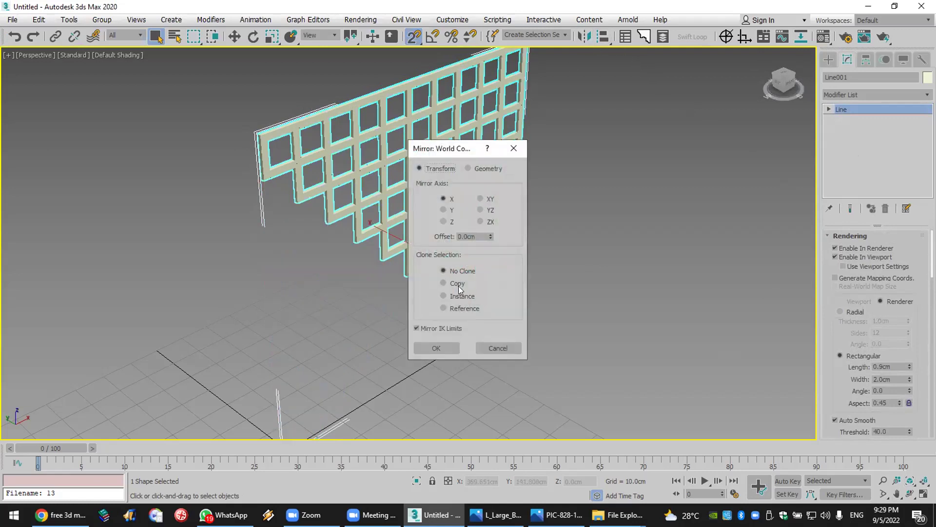
left_click(444, 283)
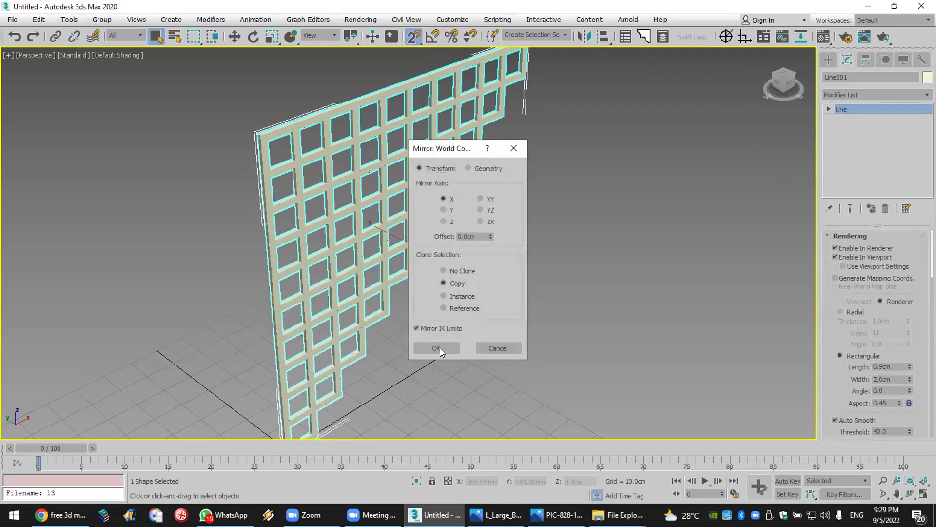
left_click(439, 348)
key("7")
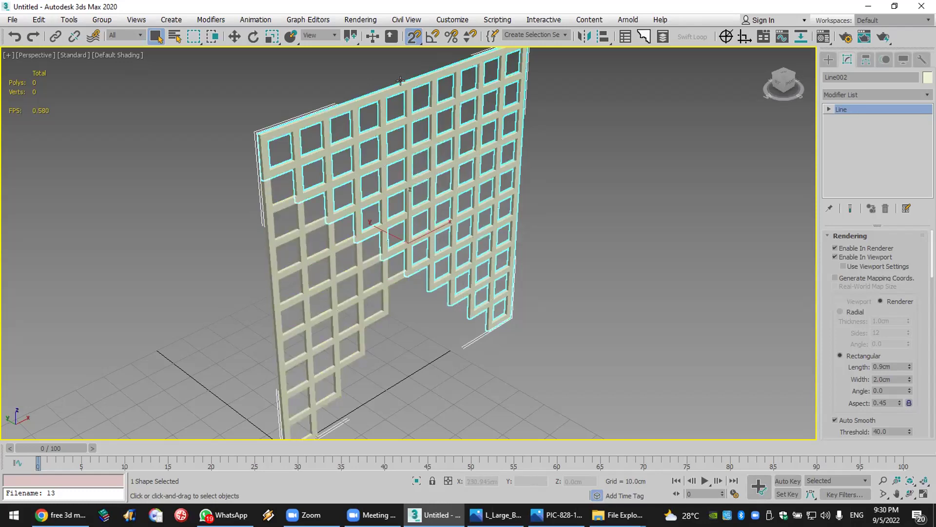
left_click(235, 36)
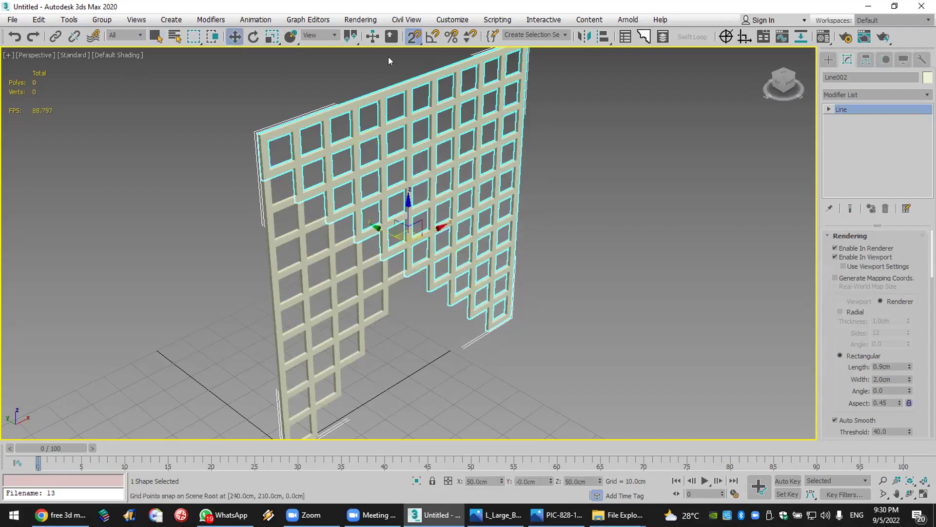
left_click_drag(416, 238, 496, 203)
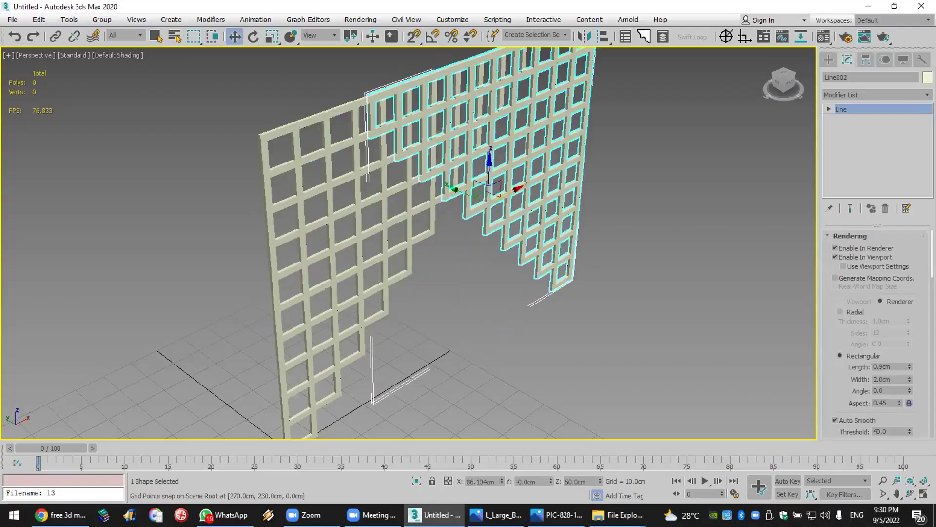
Step: Switch to the mosque reference photo in Photos, examine the stepped lattice screens up close, and close the photo
key("alt+Tab")
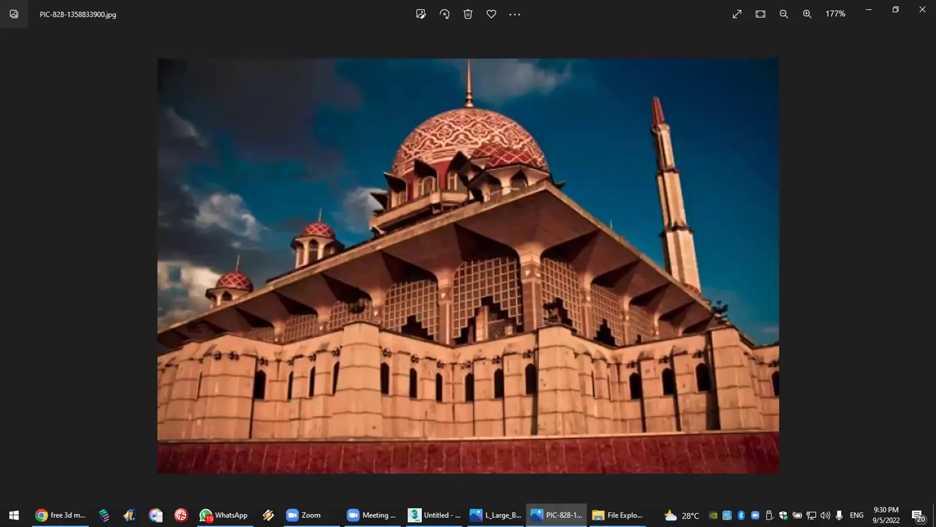
scroll(523, 266, "up", 5)
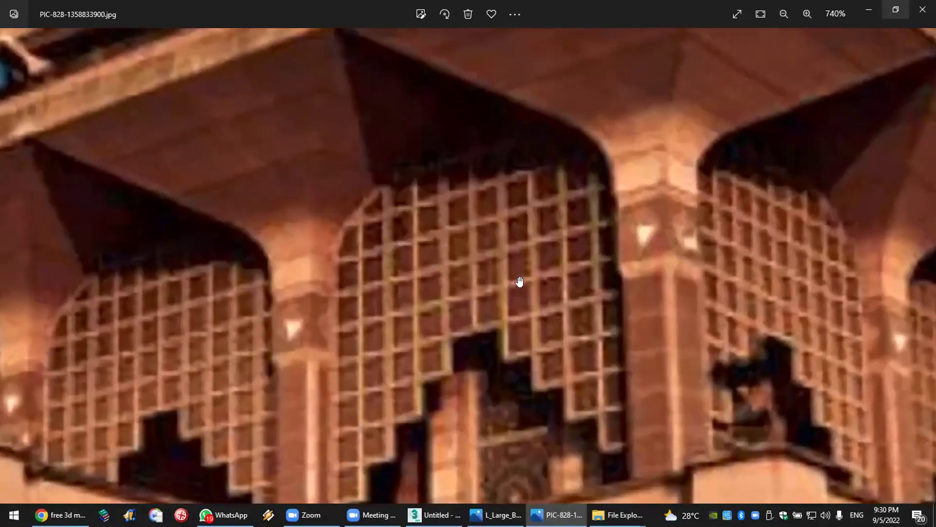
scroll(519, 281, "up", 2)
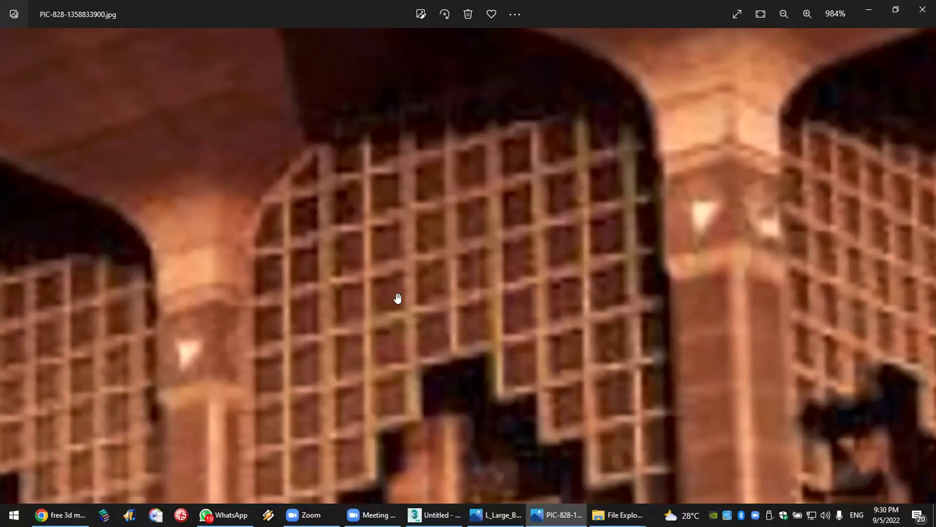
left_click(923, 9)
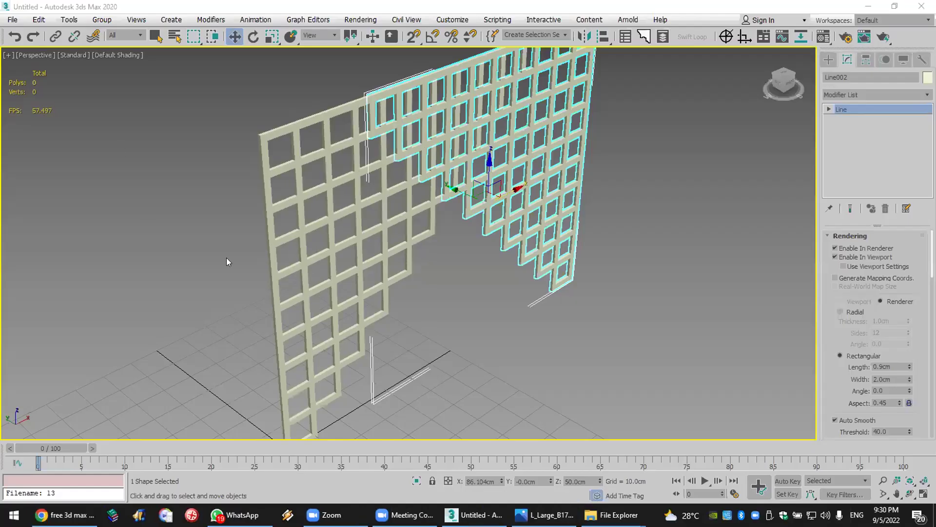
Step: In File Explorer, browse to New folder (3) inside the MAX folder and open the front-view photo of the pink-domed mosque
mouse_move(630, 516)
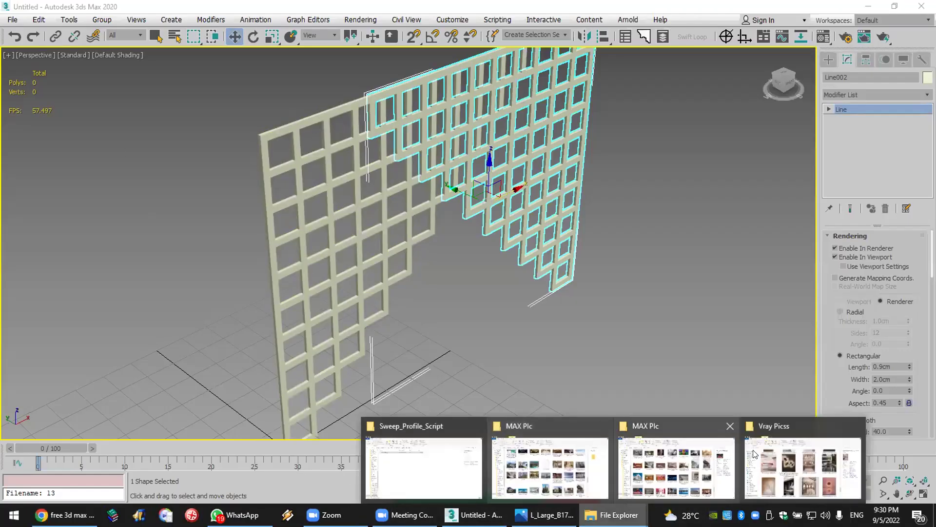
left_click(651, 454)
scroll(390, 292, "up", 10)
scroll(390, 295, "up", 15)
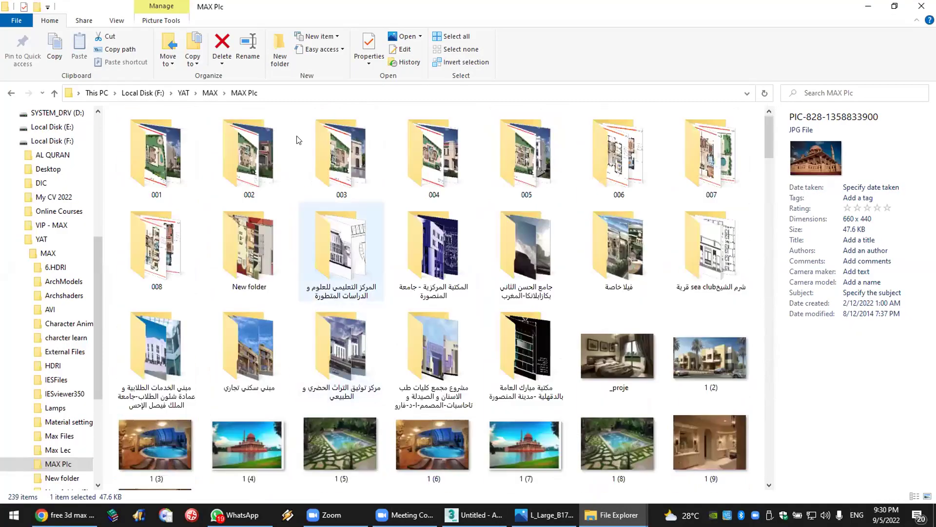
left_click(210, 93)
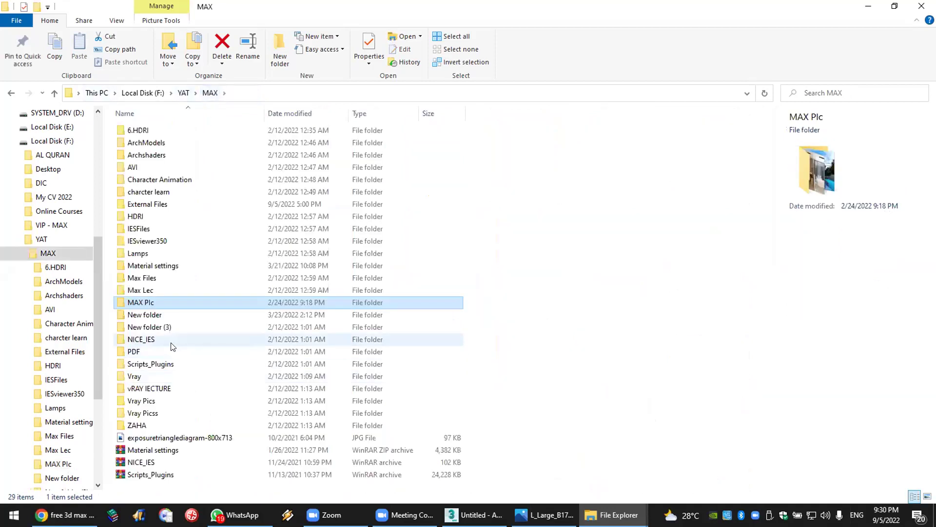
double_click(167, 327)
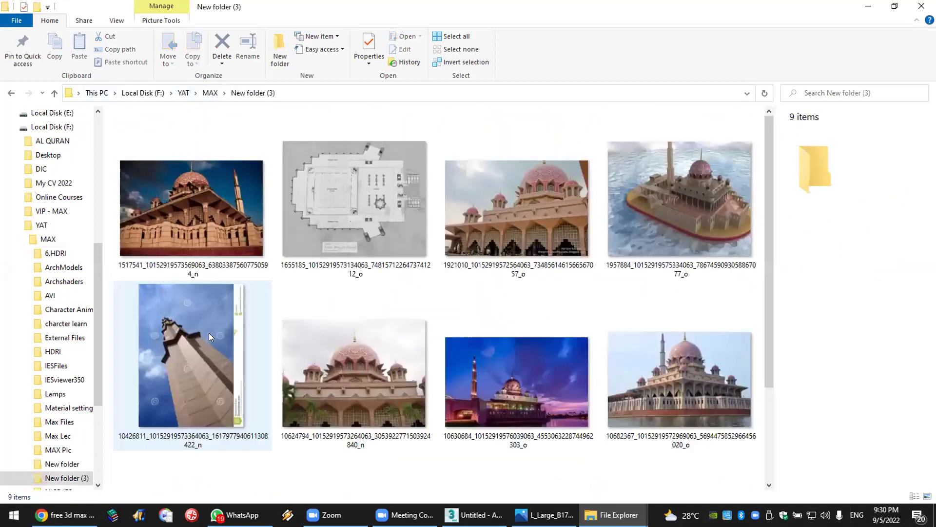
double_click(199, 231)
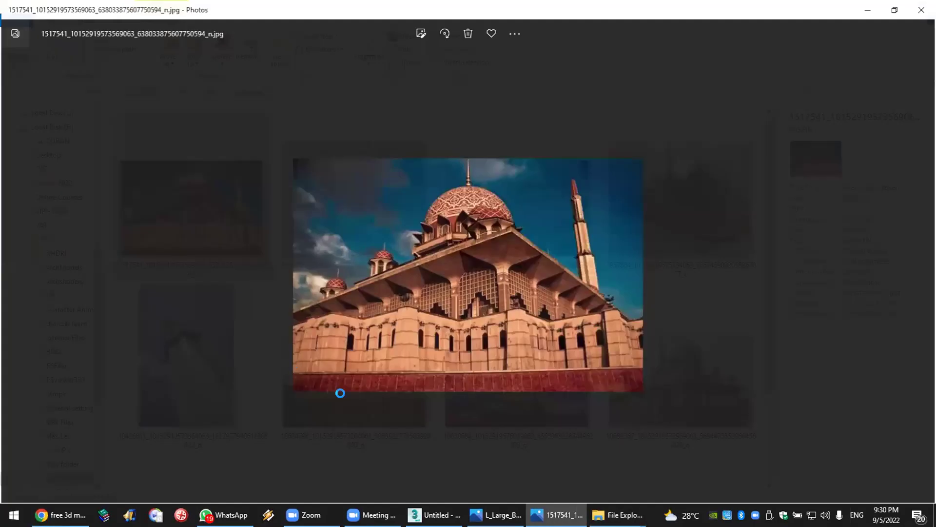
left_click(921, 7)
left_click(384, 360)
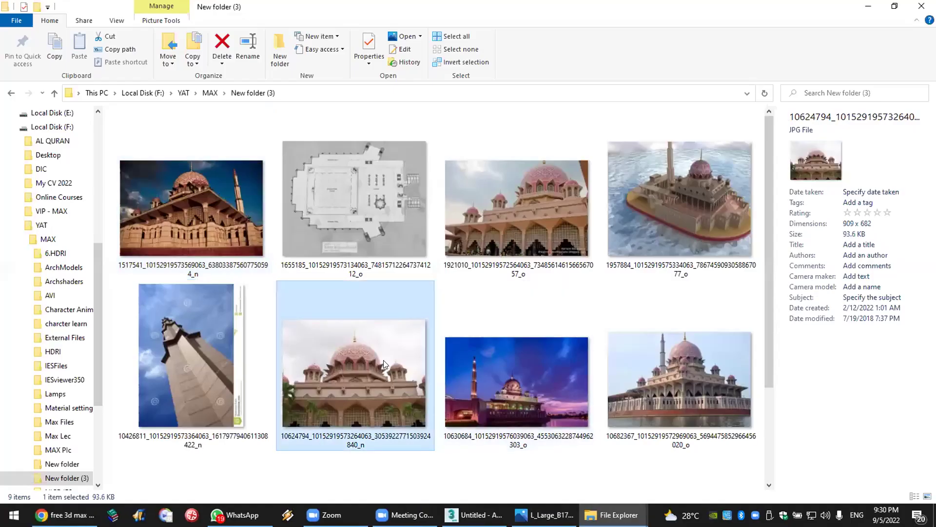
double_click(383, 360)
Step: Examine the arched lattice screens, their patterned cells and stepped openings, and how they fit into the mosque's facade
scroll(532, 467, "up", 2)
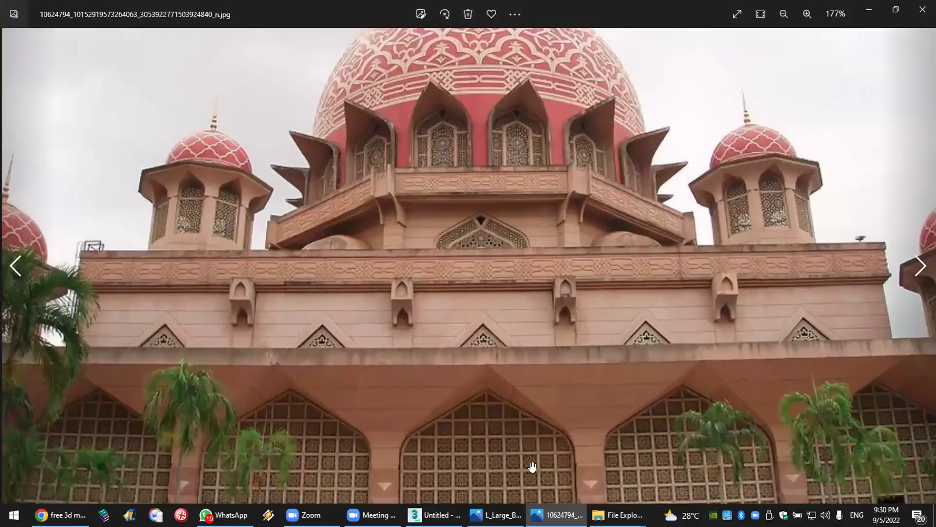
scroll(532, 467, "up", 4)
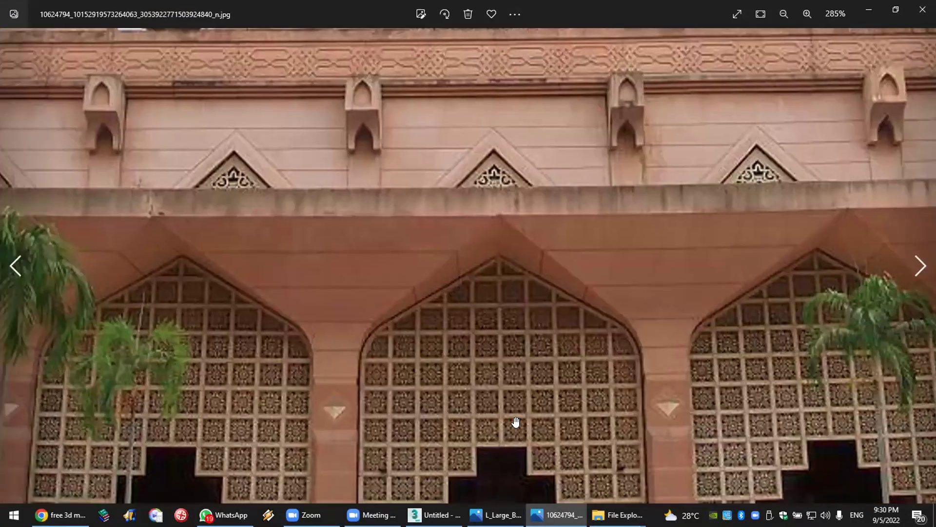
scroll(516, 422, "up", 5)
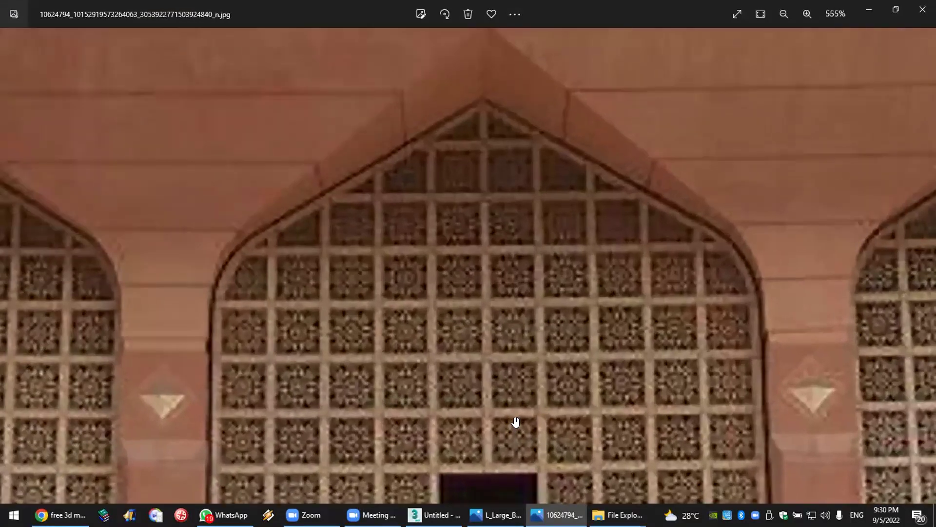
scroll(516, 422, "down", 3)
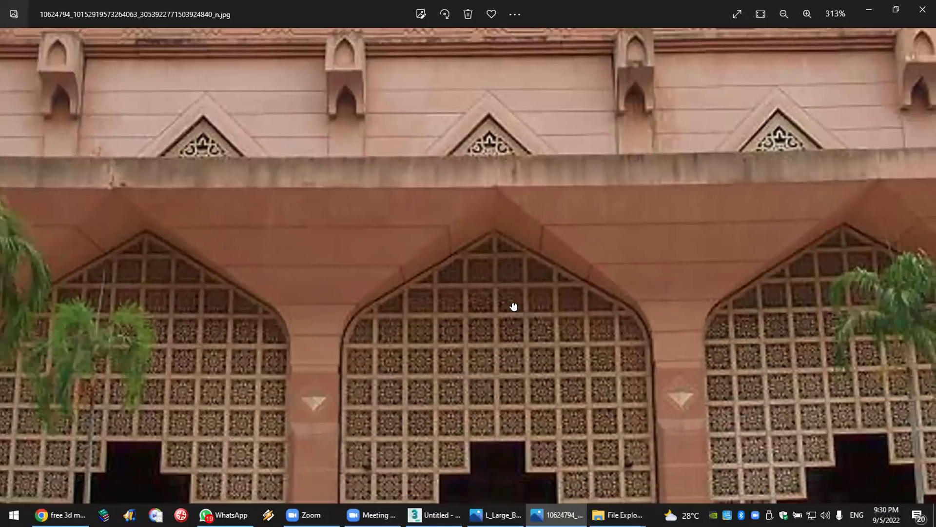
left_click_drag(382, 276, 523, 268)
scroll(491, 309, "down", 2)
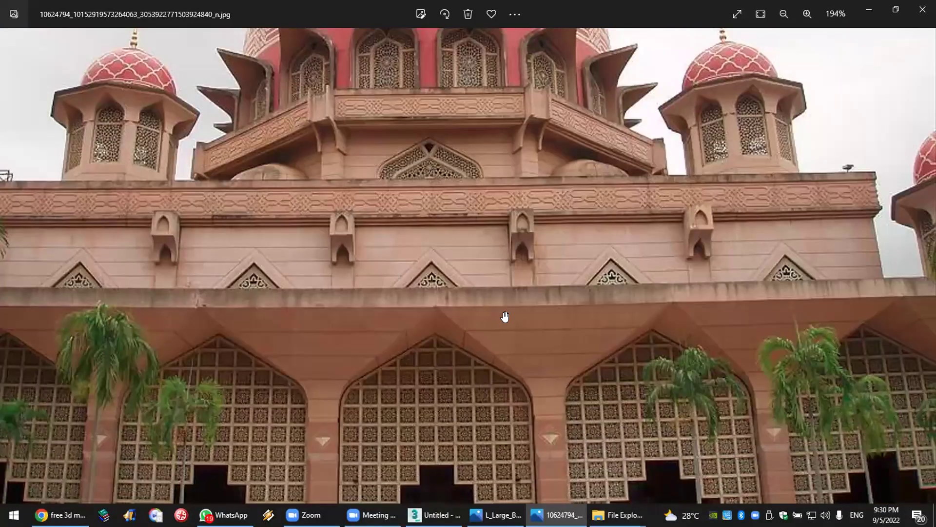
scroll(488, 344, "down", 2)
scroll(487, 346, "down", 1)
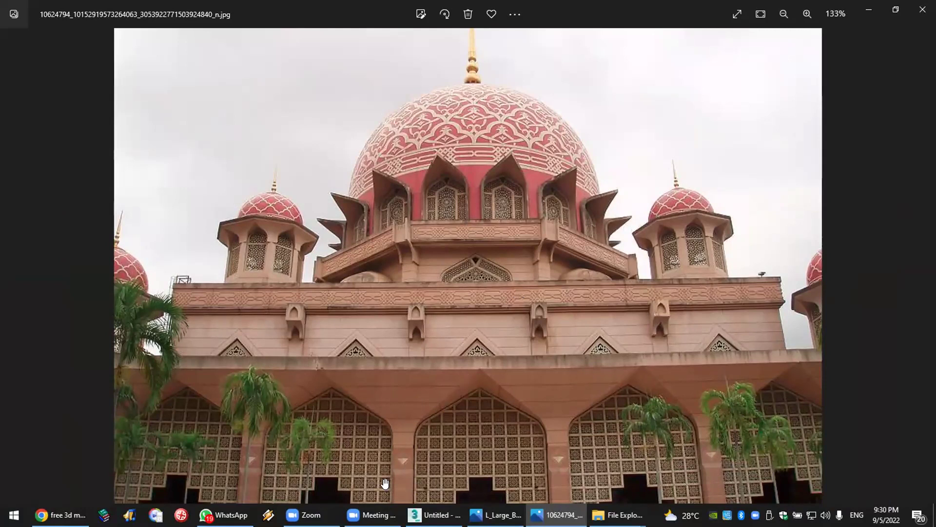
Step: Switch back to 3ds Max and reset the scene to an empty default setup
key("alt+Tab")
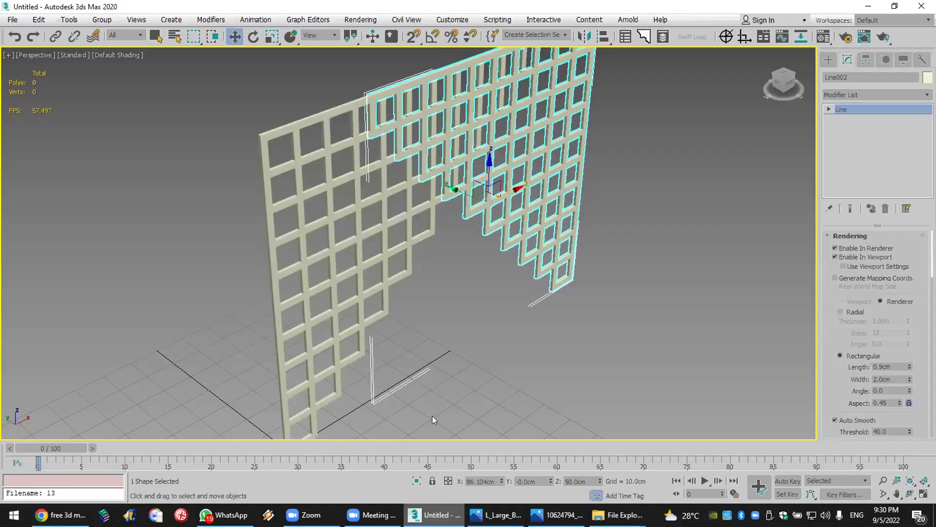
key("ctrl+n")
left_click(464, 273)
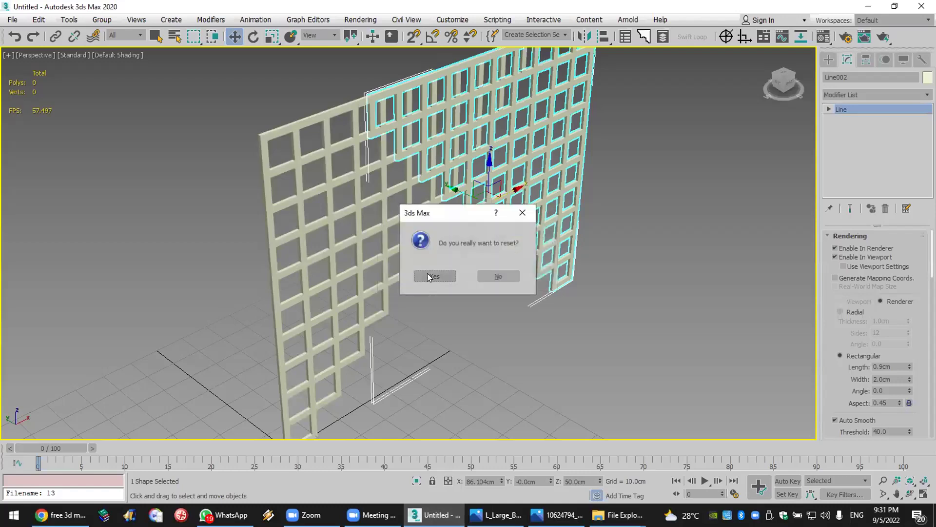
left_click(430, 273)
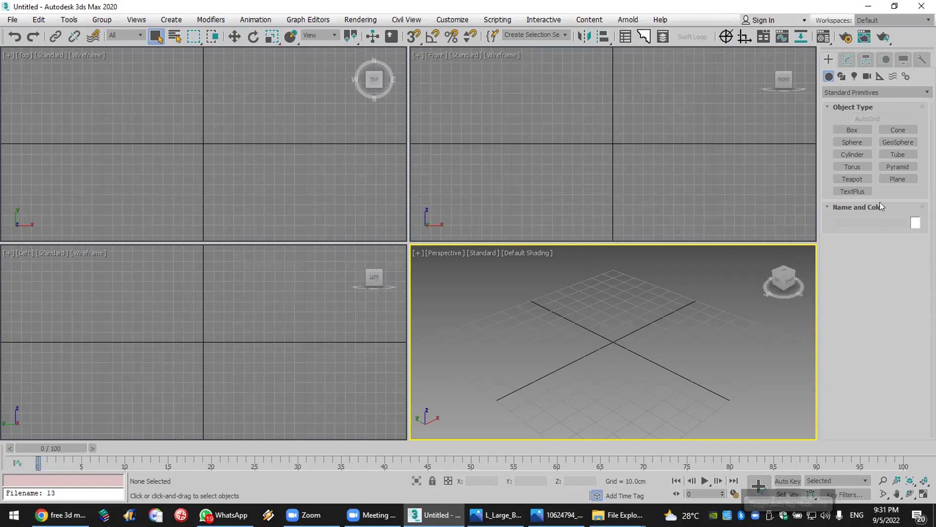
Step: Create a cube about 72 cm in size, centred on the origin in the Top view, with 49 height segments
left_click(853, 128)
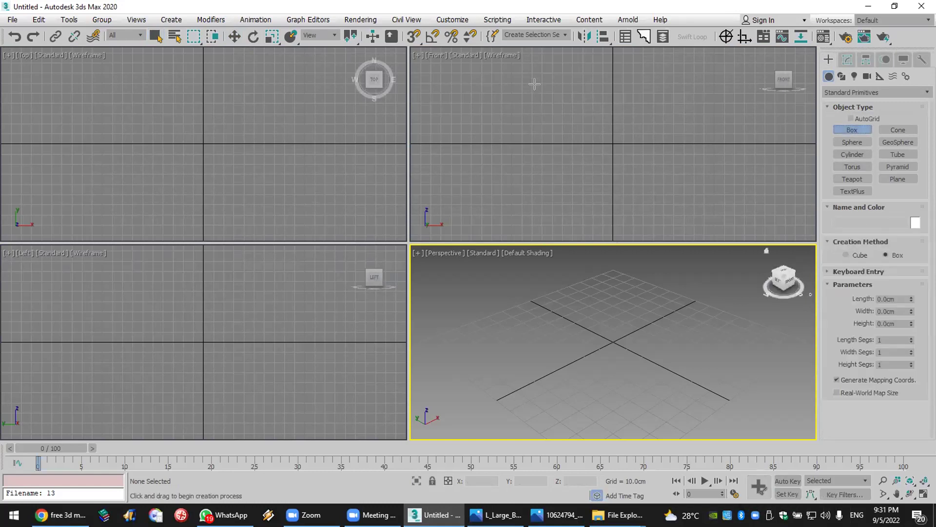
left_click(858, 255)
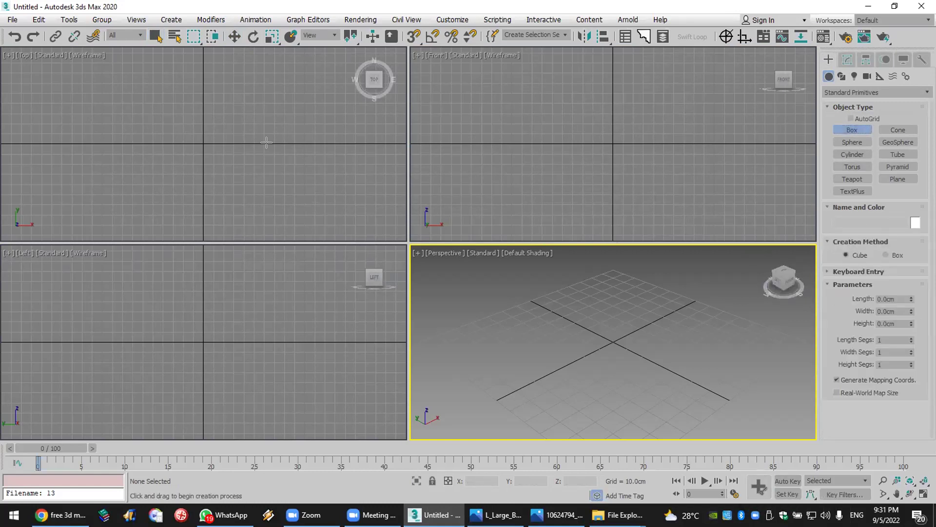
left_click_drag(204, 143, 205, 180)
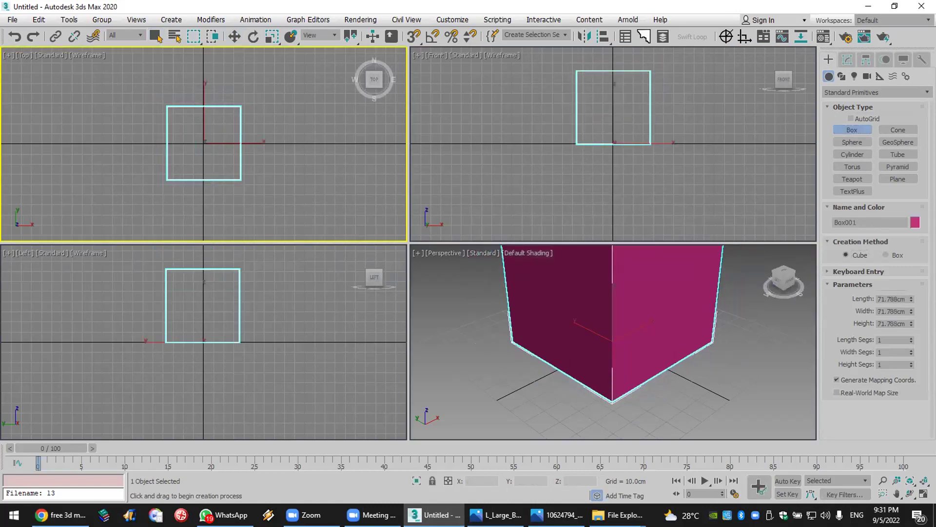
left_click_drag(911, 364, 906, 331)
Step: Add an FFD 4x4x4 modifier to the cube and scale its top row of control points outward to flare the box
left_click(847, 59)
left_click(852, 90)
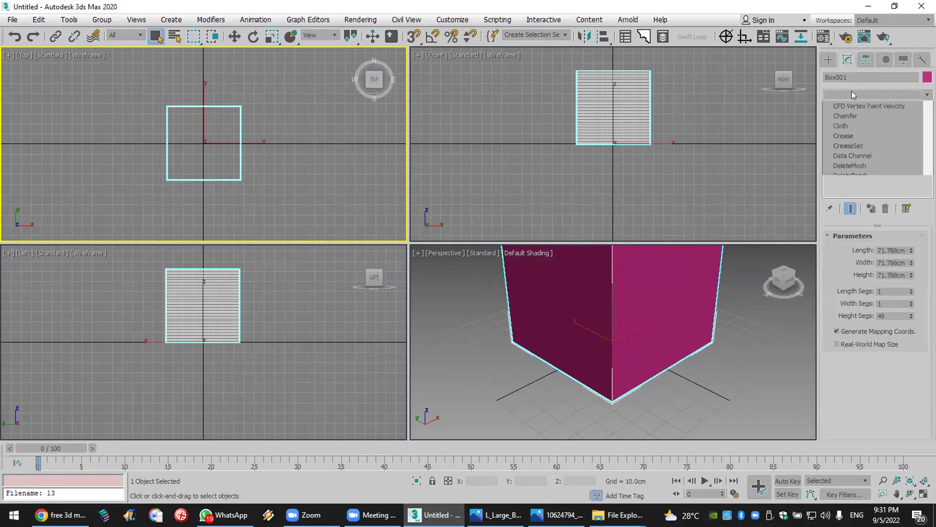
key("f")
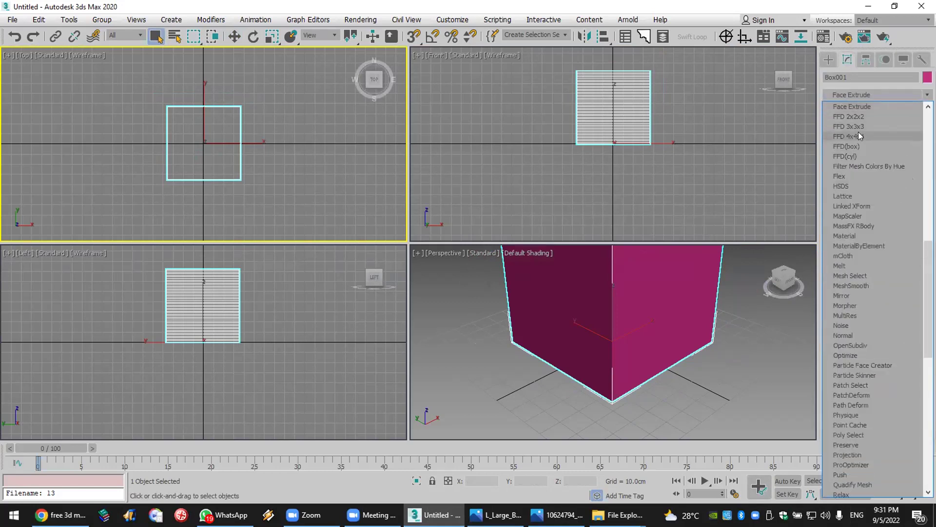
left_click(859, 131)
left_click(840, 109)
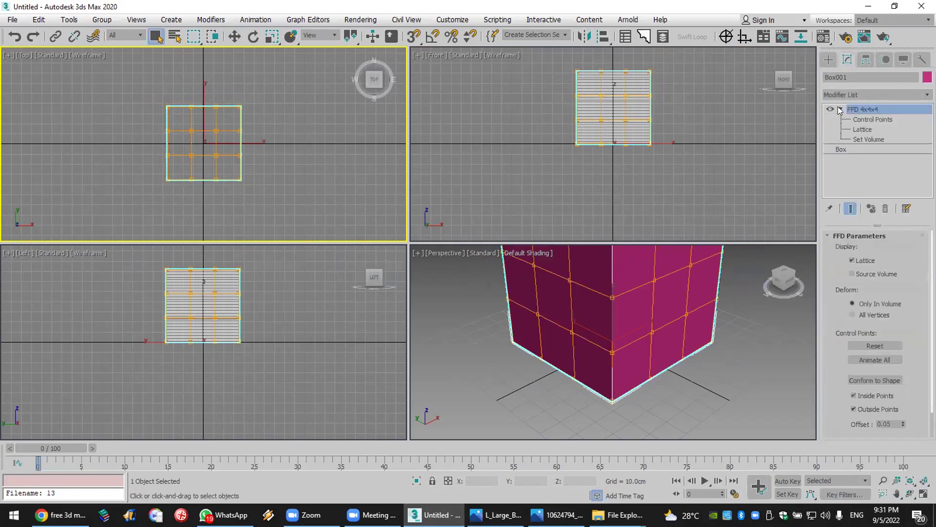
left_click(871, 119)
left_click_drag(683, 61, 558, 76)
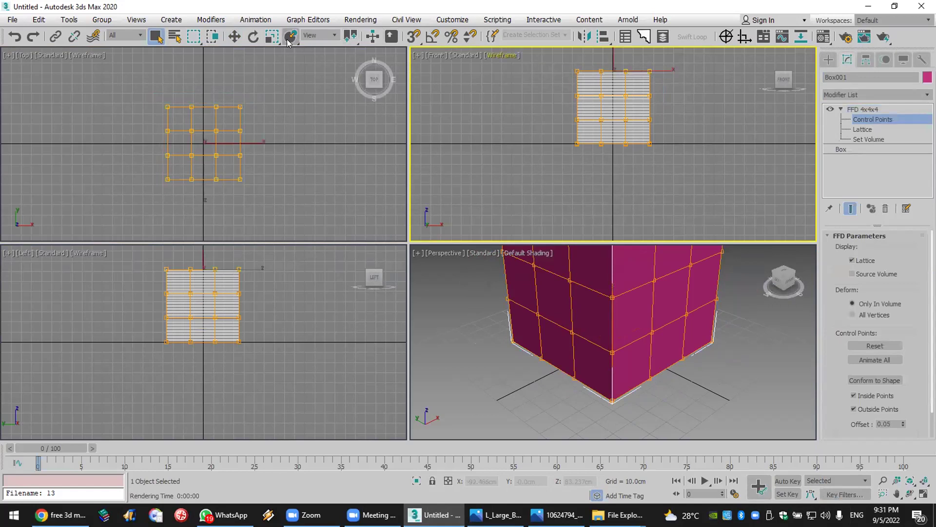
left_click(272, 36)
left_click_drag(619, 65, 624, 43)
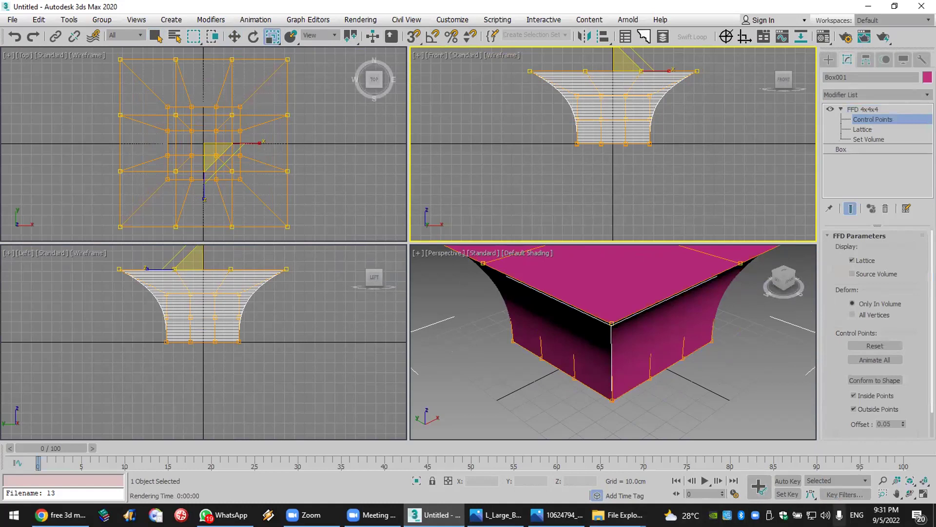
left_click(828, 59)
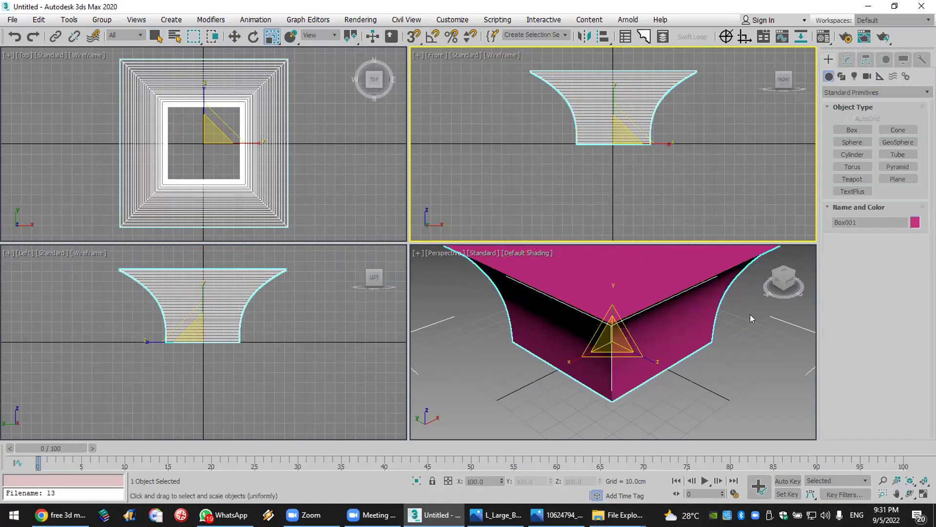
Step: Set the flared object's base box to 2 length segments, beneath its FFD modifier
scroll(728, 324, "down", 3)
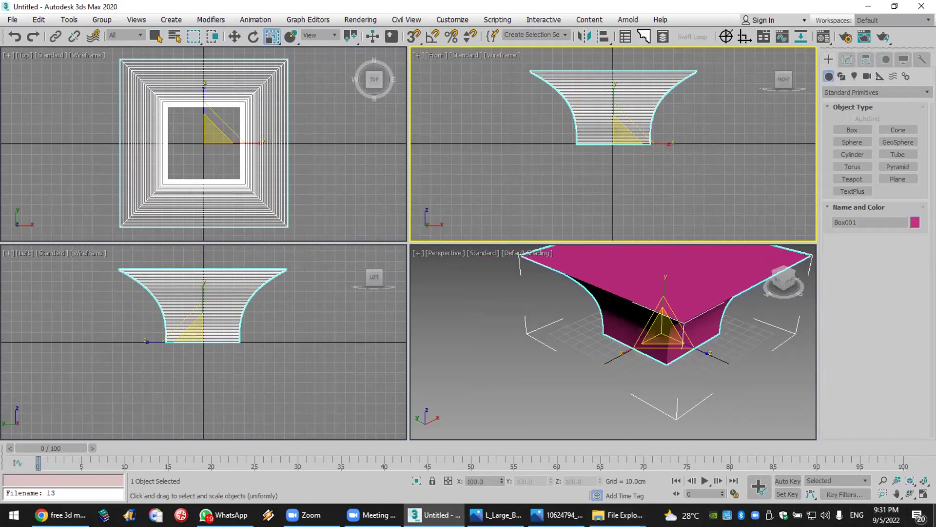
left_click(924, 480)
left_click(753, 361)
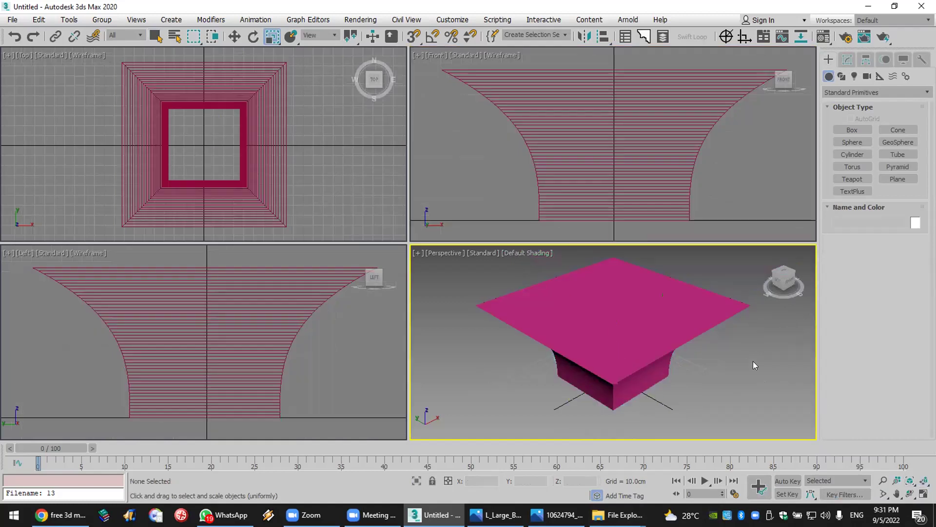
left_click(734, 315)
left_click(846, 61)
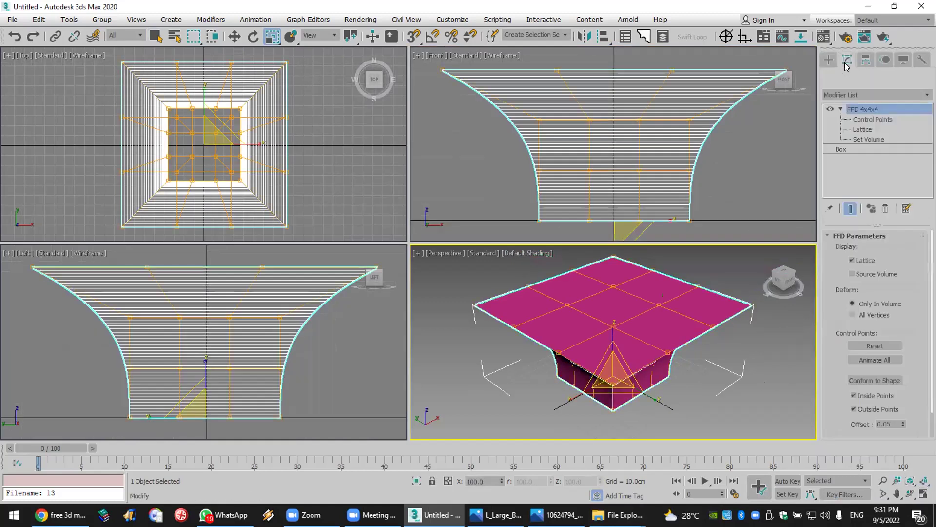
left_click(872, 149)
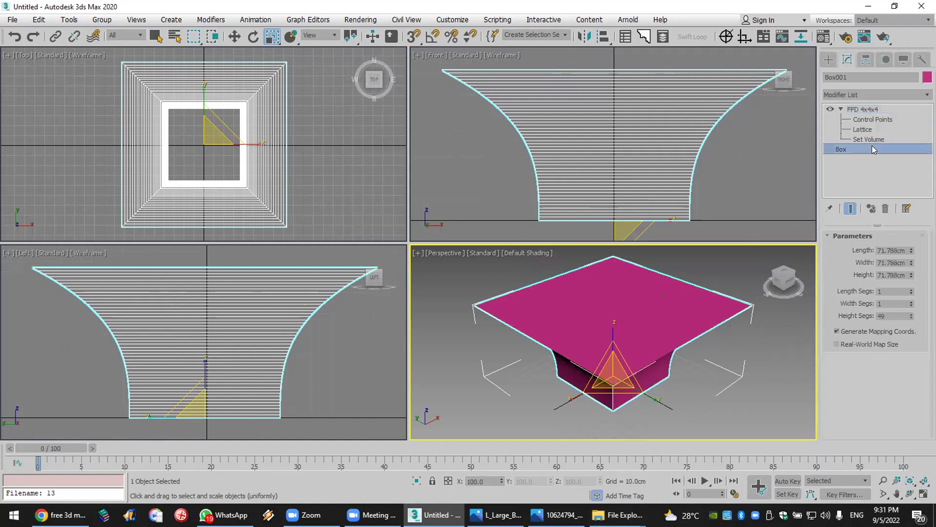
left_click(911, 301)
left_click(910, 306)
left_click(910, 288)
Step: Check the pink-domed mosque's front-view reference photo and return to 3ds Max
left_click(556, 514)
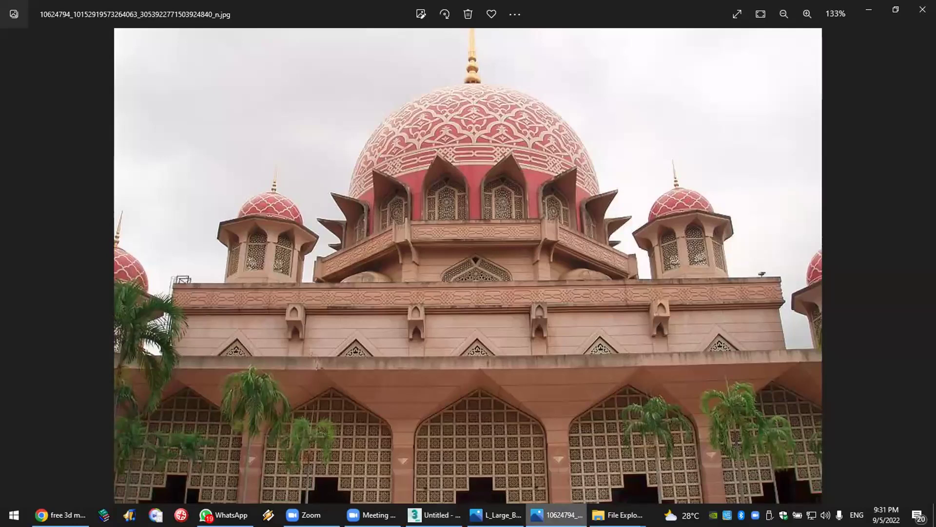
key("super+Down")
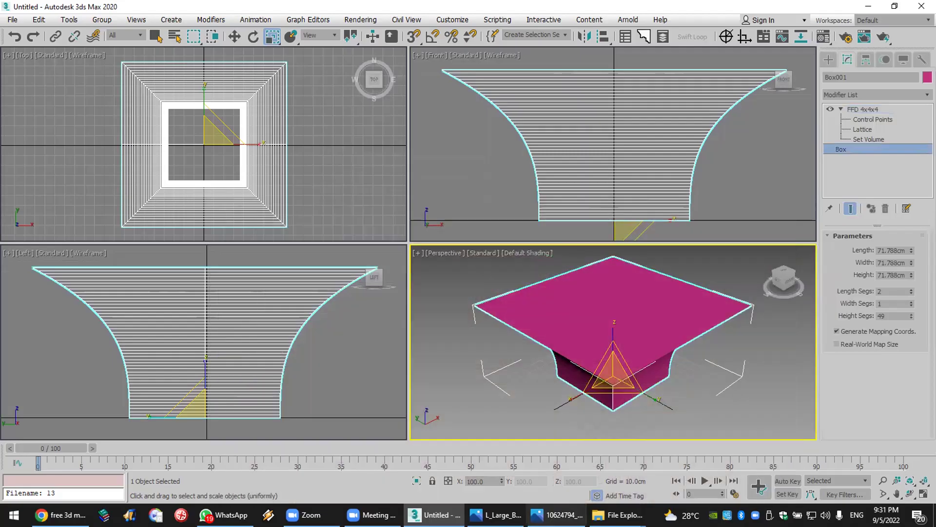
mouse_move(433, 514)
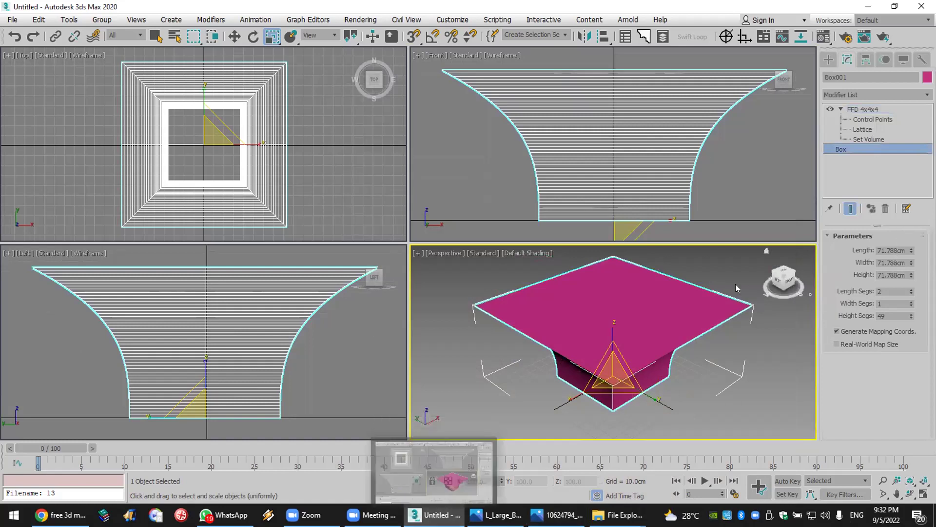
Step: Add an Edit Mesh modifier above the FFD 4x4x4 on the flared box
left_click(847, 140)
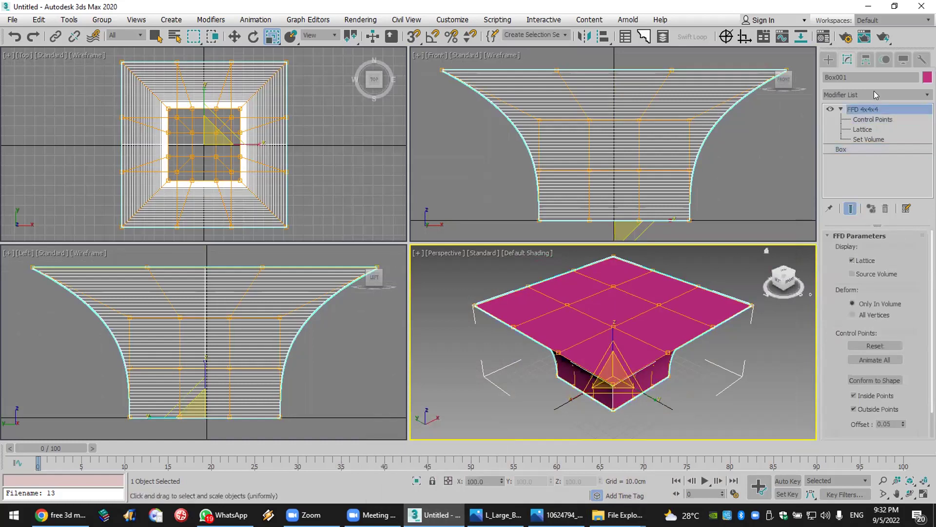
left_click(874, 91)
key("e")
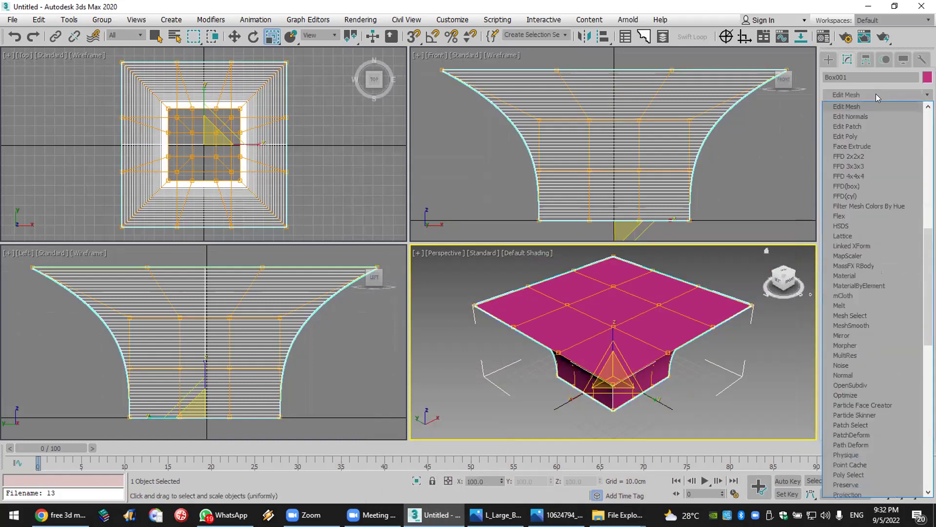
left_click(872, 104)
left_click(842, 110)
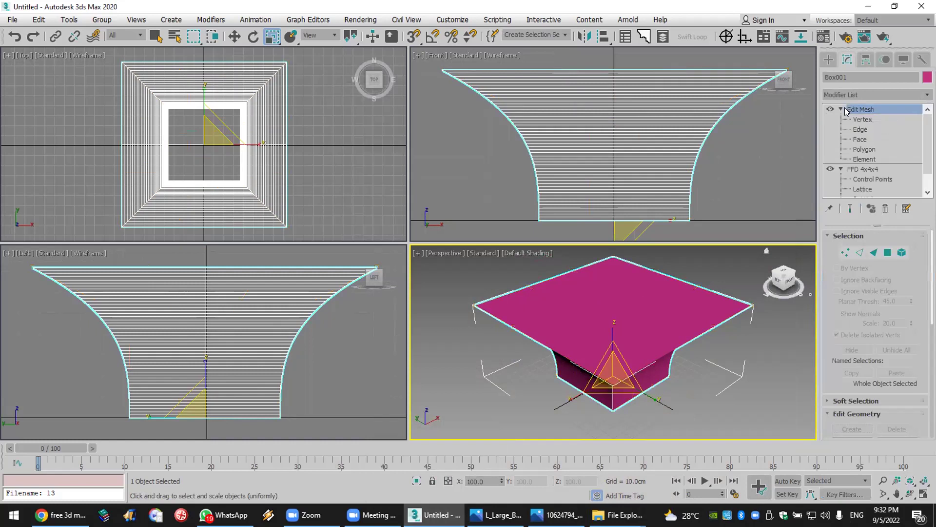
Step: Select all edges of the flared box and create a linear shape from them
left_click(860, 129)
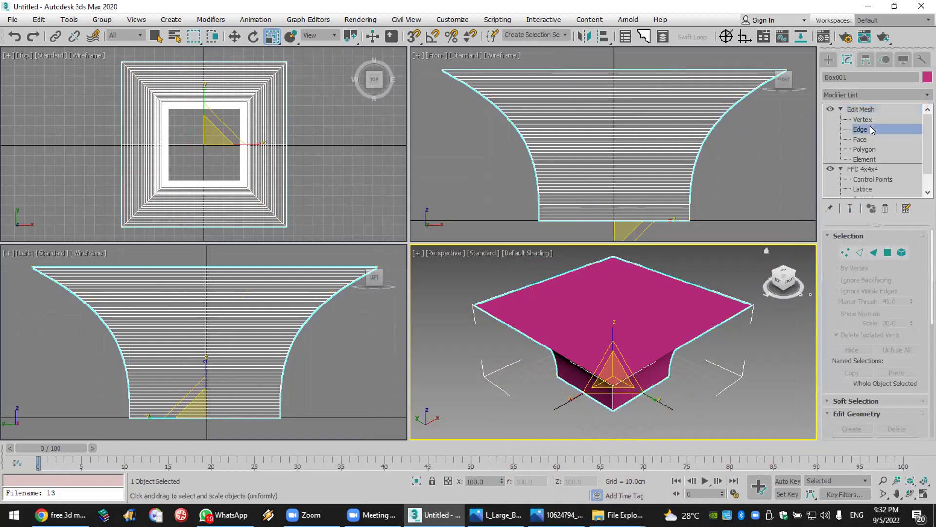
left_click_drag(353, 161, 71, 89)
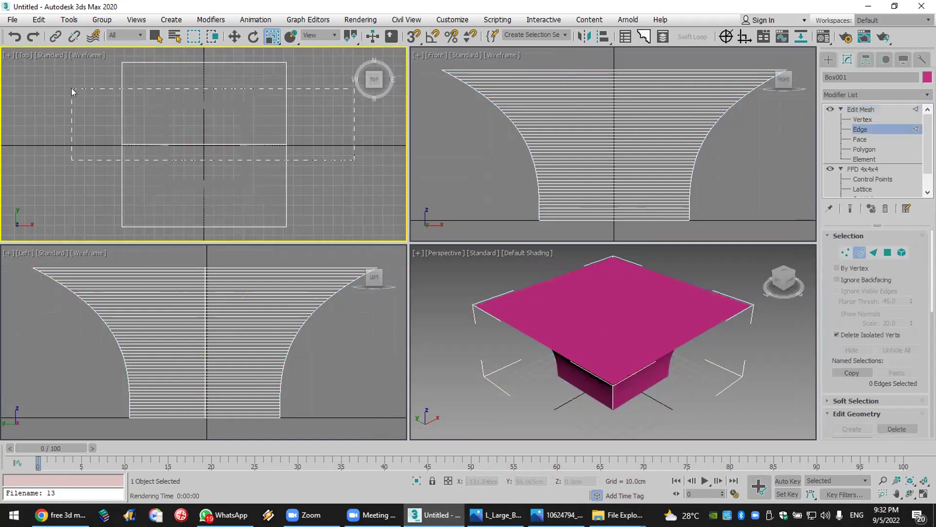
left_click_drag(48, 121, 60, 94)
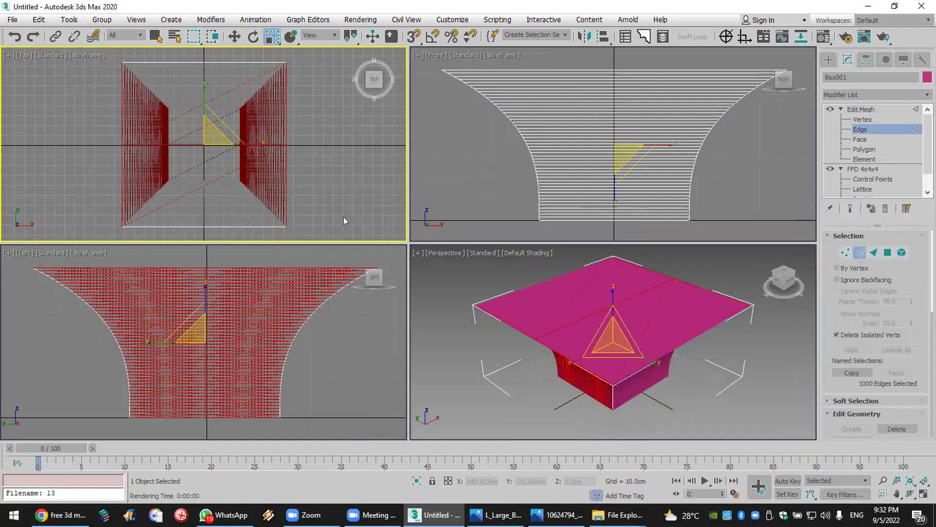
key("ctrl+a")
scroll(835, 380, "down", 10)
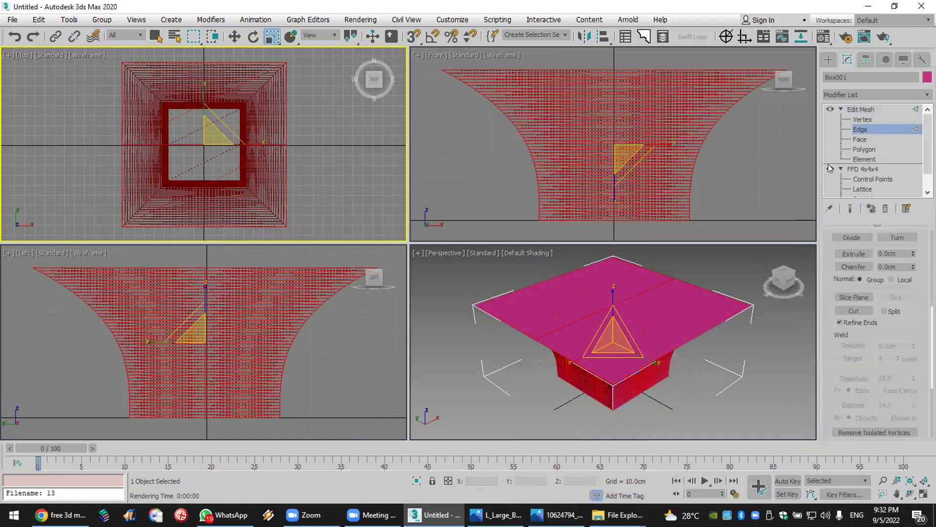
scroll(913, 404, "down", 2)
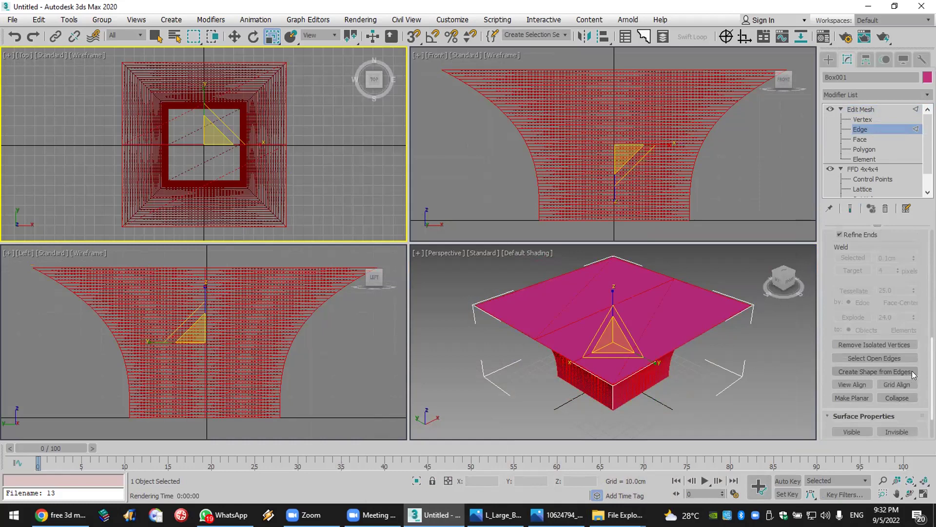
left_click(912, 370)
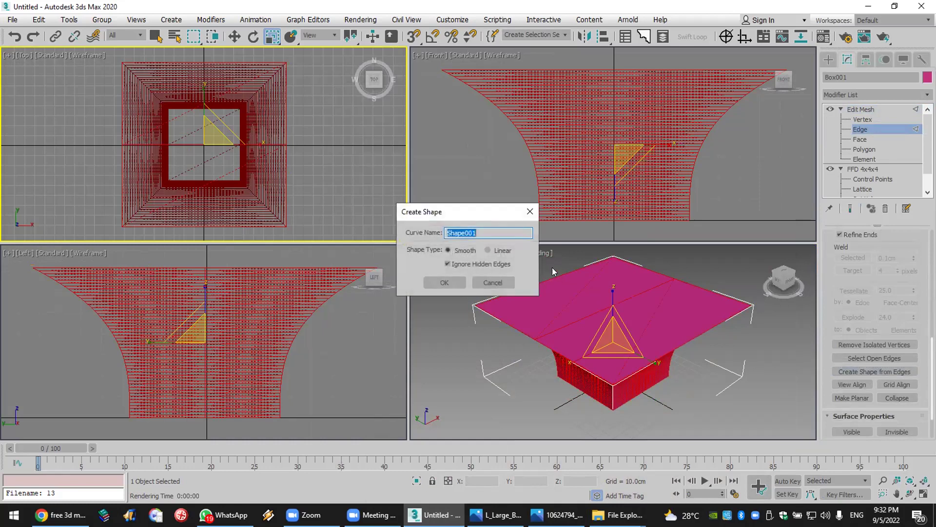
left_click(507, 249)
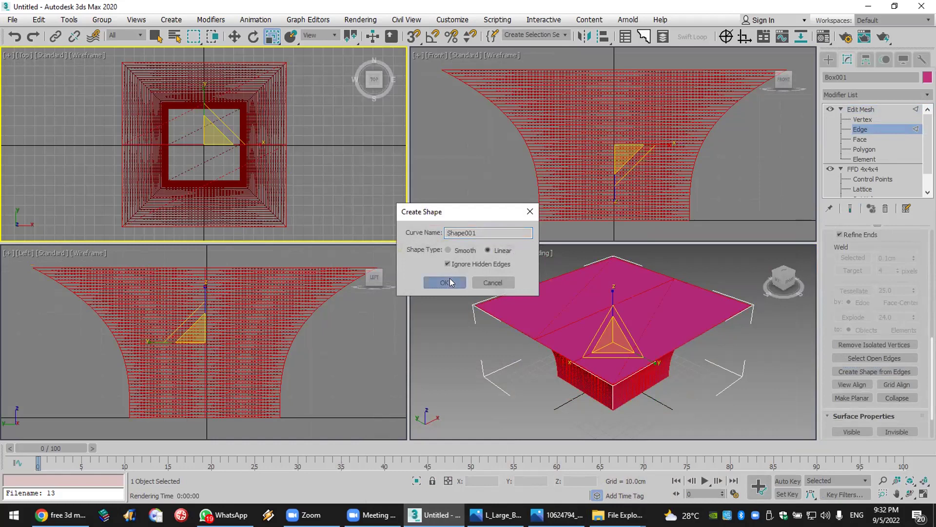
left_click(449, 279)
Step: Move the flared box away from the origin, clear of the shape extracted from its edges
left_click(828, 59)
left_click(694, 348)
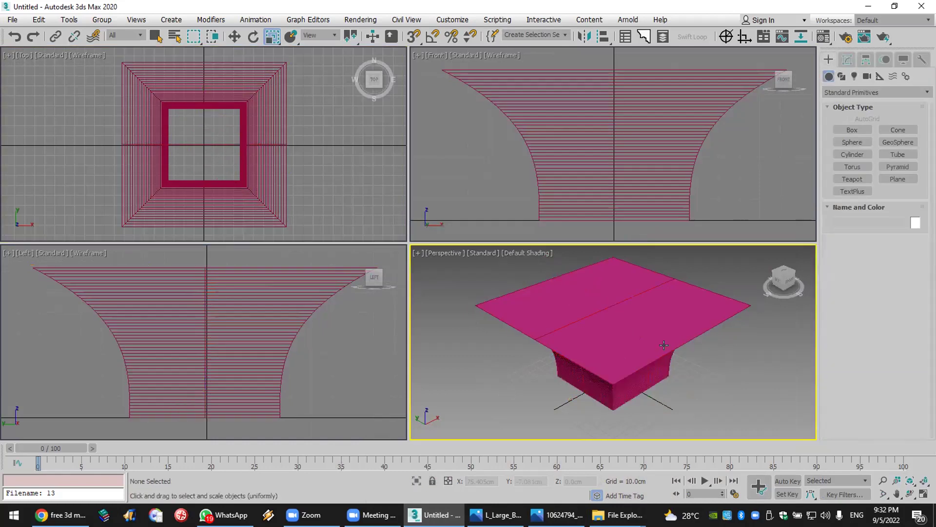
left_click(235, 36)
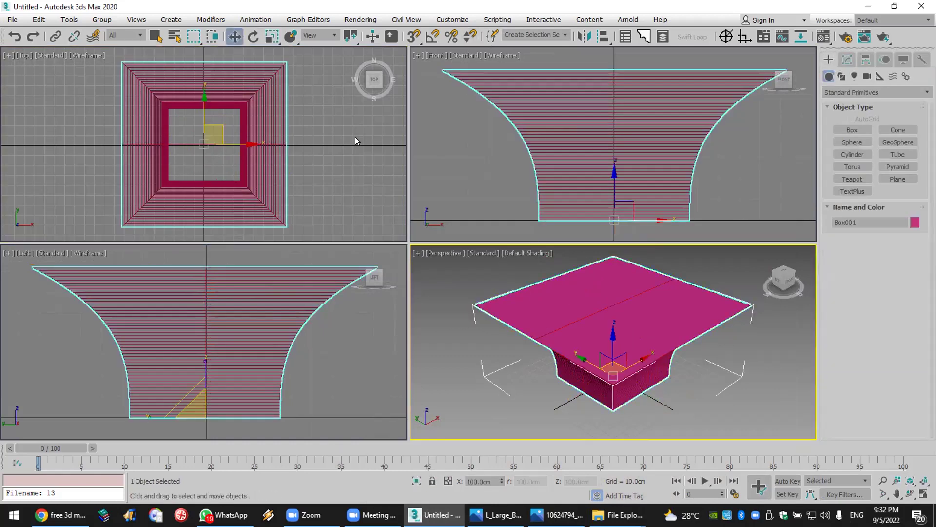
left_click_drag(517, 357, 672, 361, "shift")
Step: Delete the extracted shape's segments in the Top view, keeping the curved profile along the middle of its positive X side
left_click(656, 347)
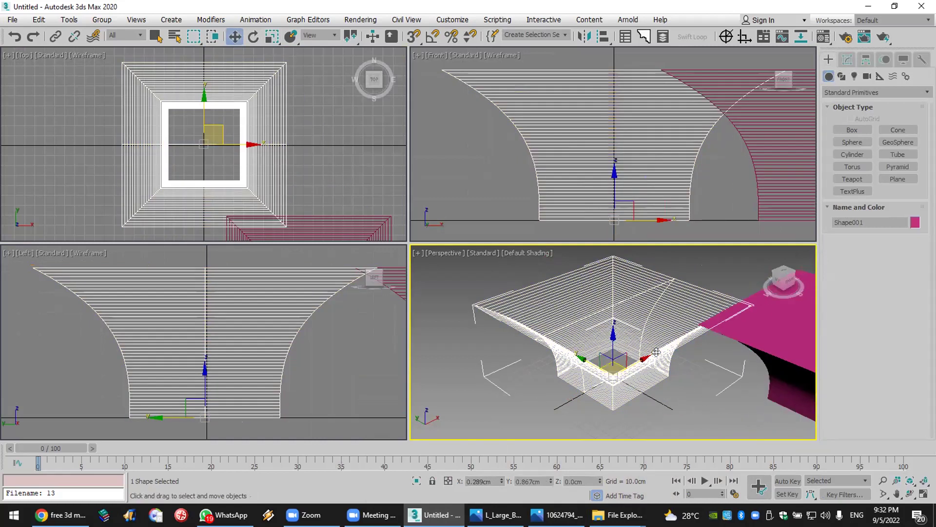
left_click(848, 59)
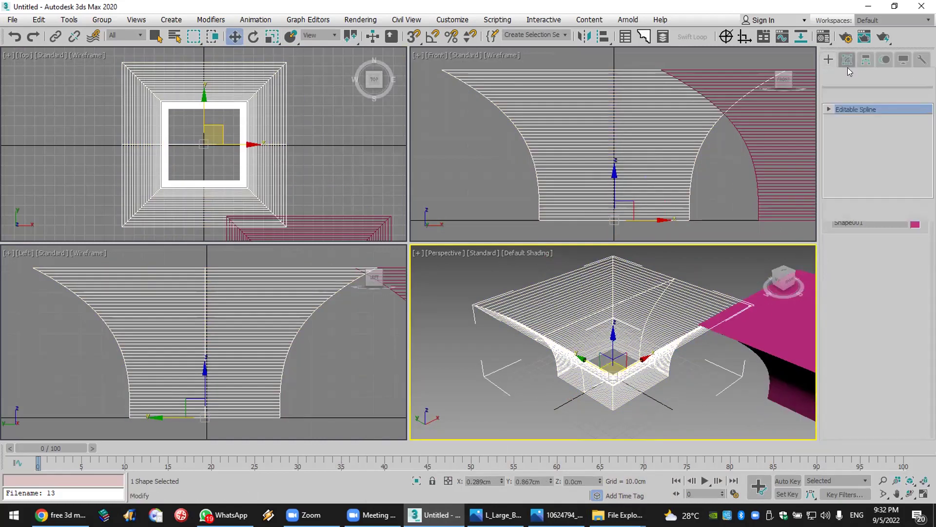
left_click(830, 110)
left_click(853, 129)
left_click_drag(386, 146, 41, 238)
key("Delete")
left_click_drag(138, 209, 230, 88)
key("Delete")
left_click_drag(296, 66, 151, 104)
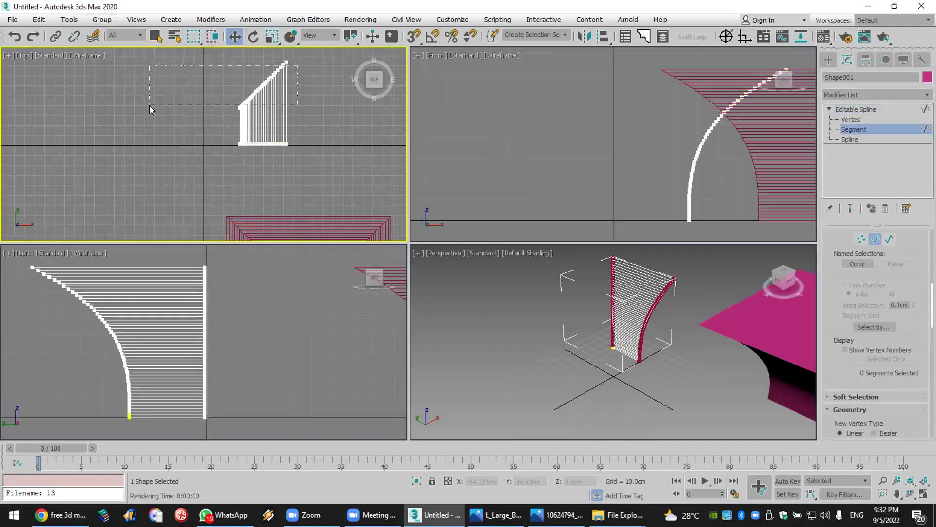
key("Delete")
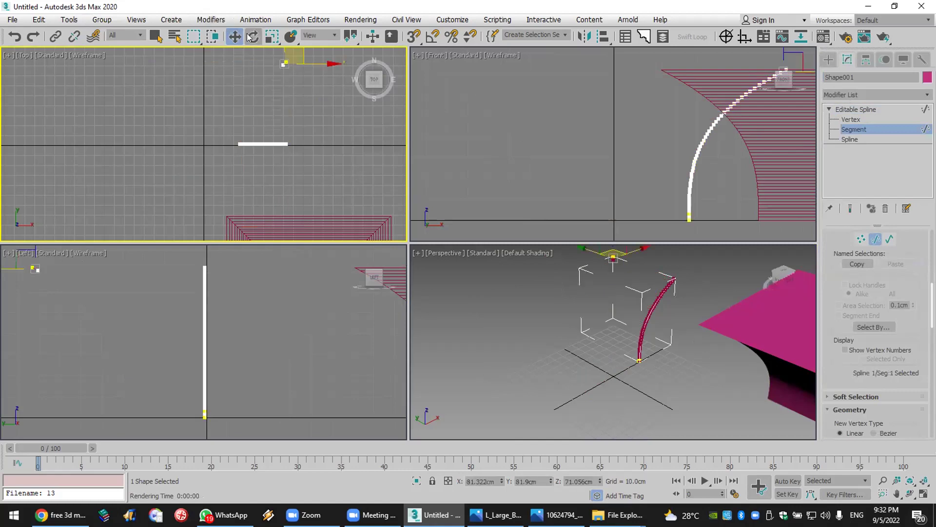
Step: Leave segment editing, select the extracted curve and inspect it next to the flared box from another angle
left_click(828, 59)
left_click(685, 309)
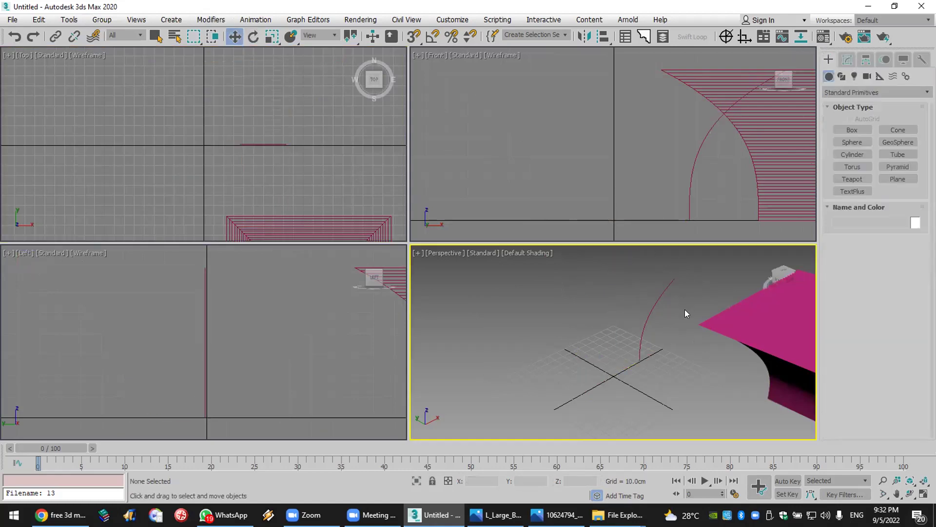
left_click(643, 325)
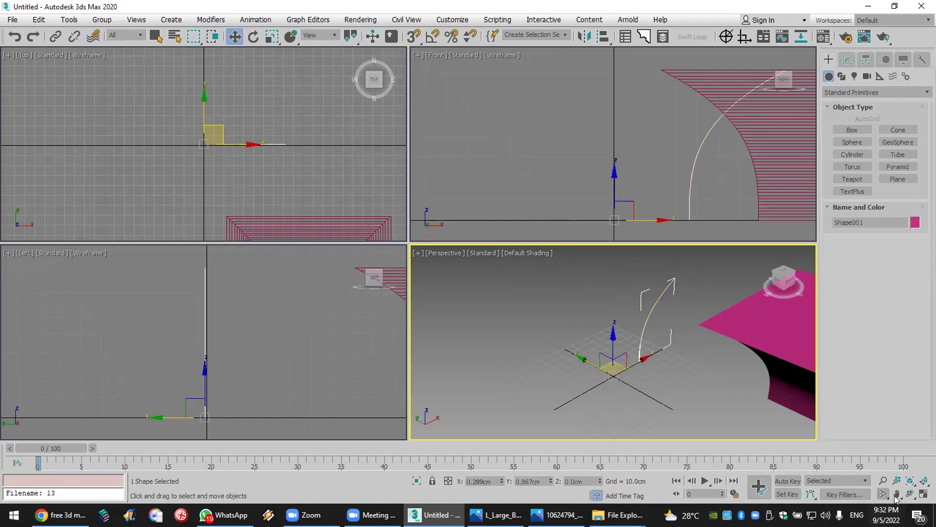
left_click(910, 494)
left_click_drag(592, 334, 475, 318)
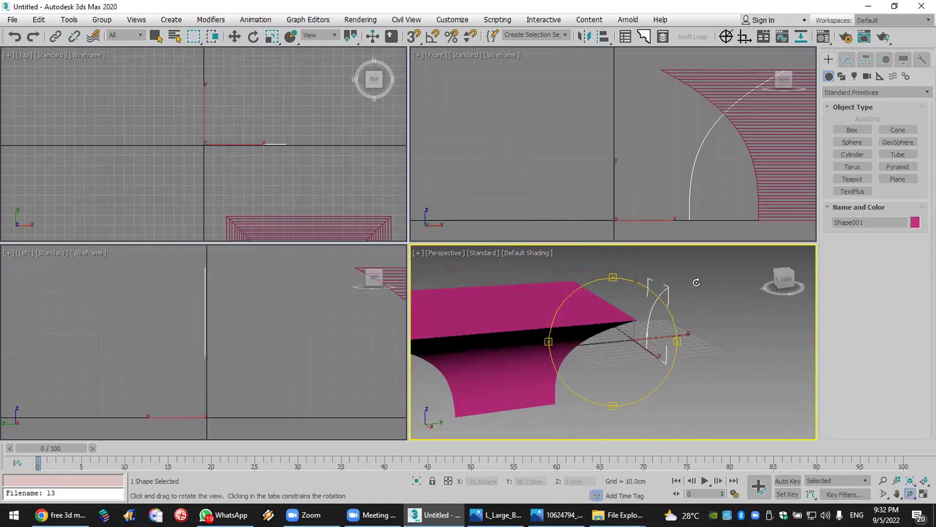
key("w")
left_click(13, 20)
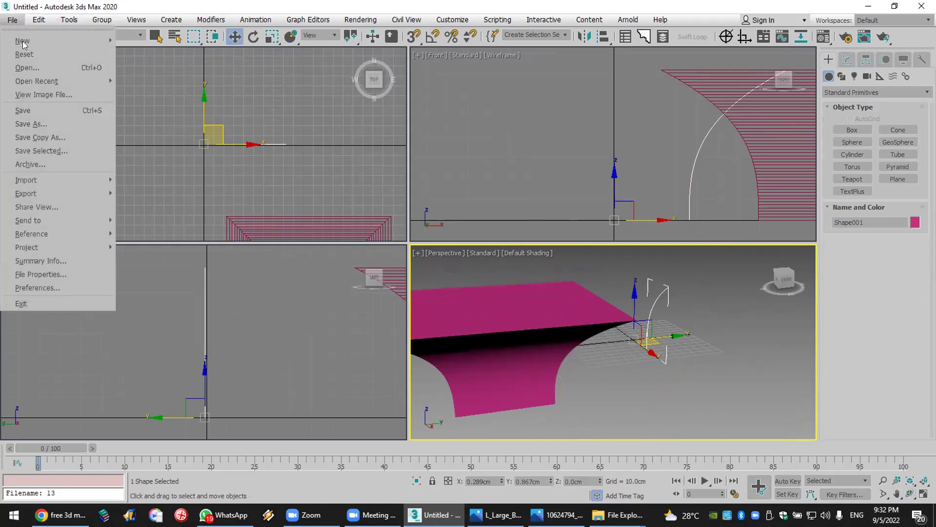
left_click(96, 69)
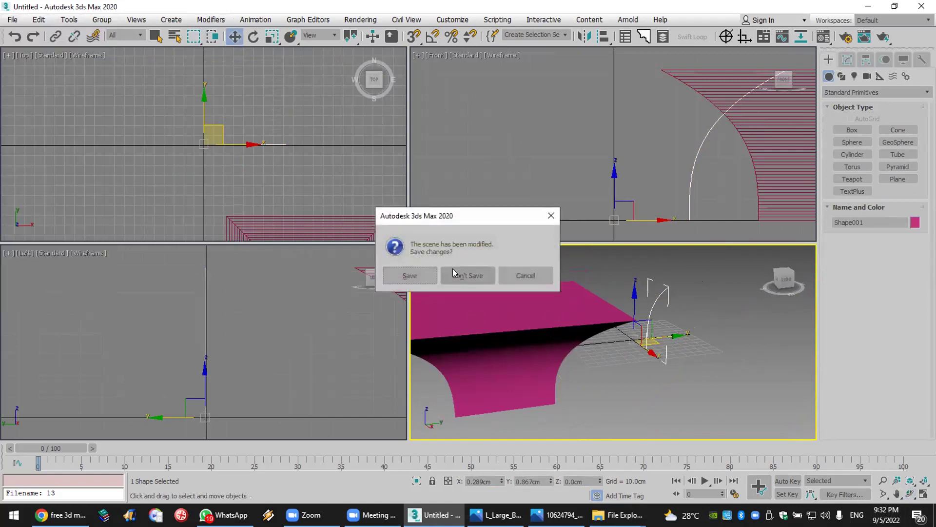
left_click(511, 277)
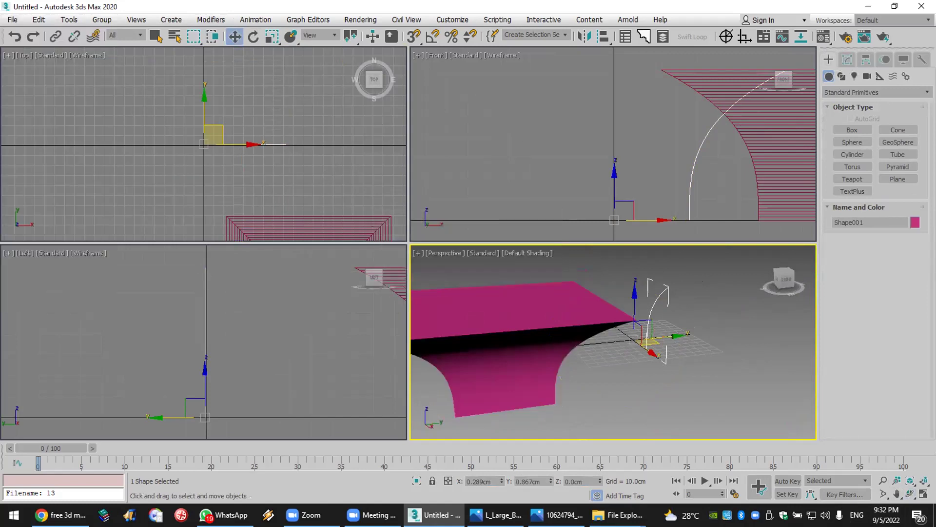
Step: Switch to the mosque reference photo and examine the pointed flared hoods over the windows at the dome's base
key("alt+Tab")
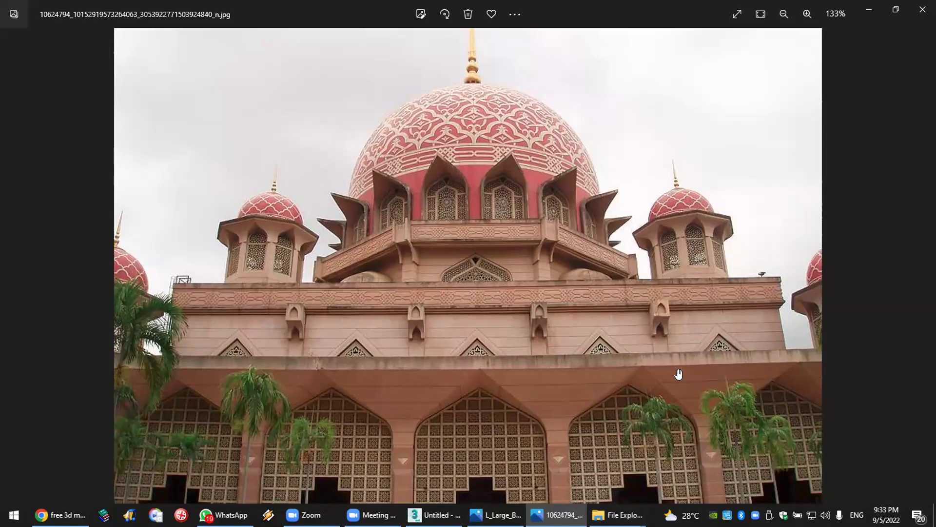
scroll(527, 129, "up", 10)
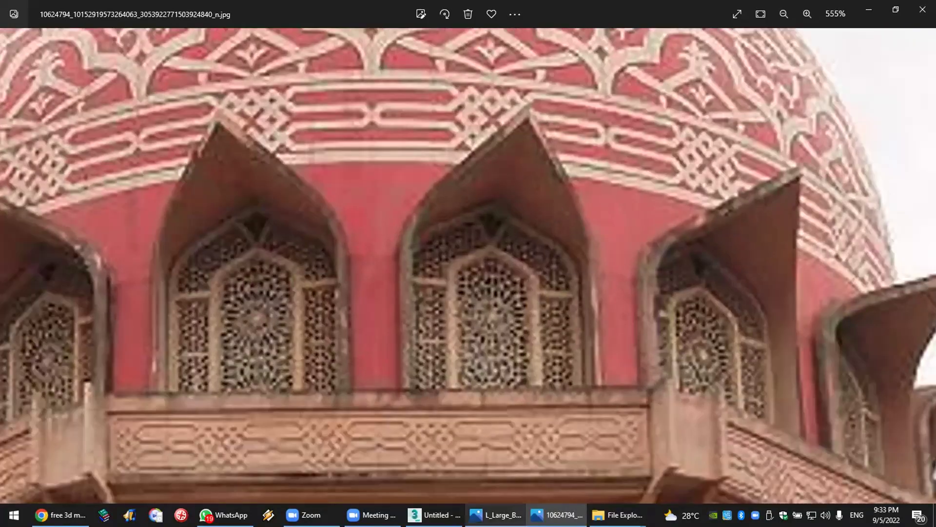
mouse_move(495, 514)
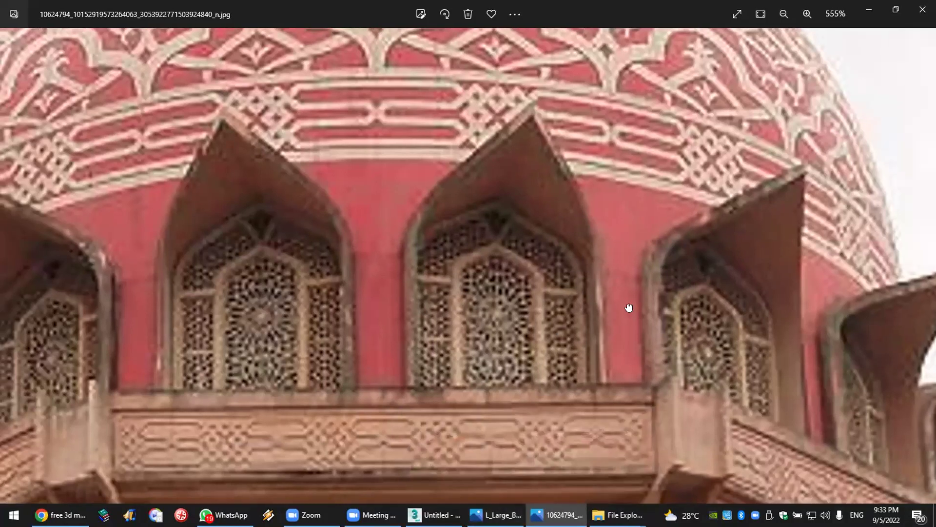
left_click_drag(629, 307, 646, 305)
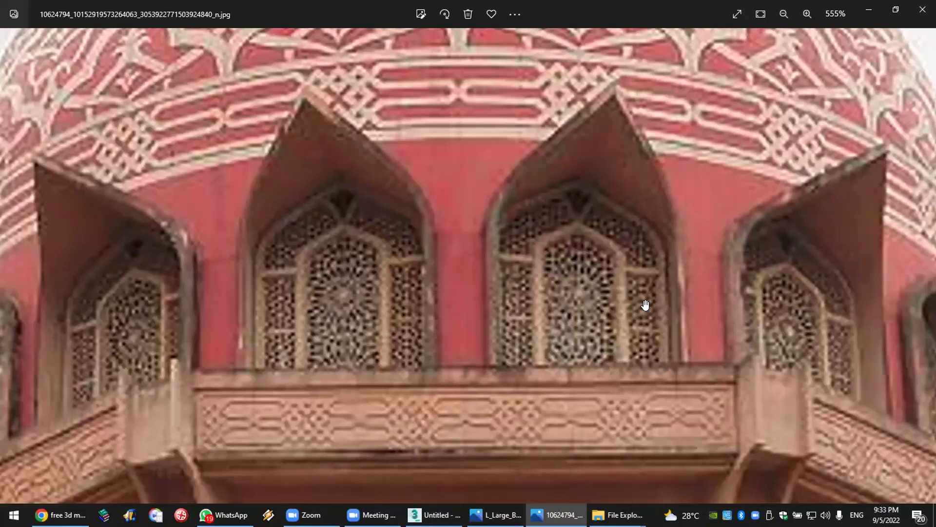
left_click_drag(625, 310, 605, 331)
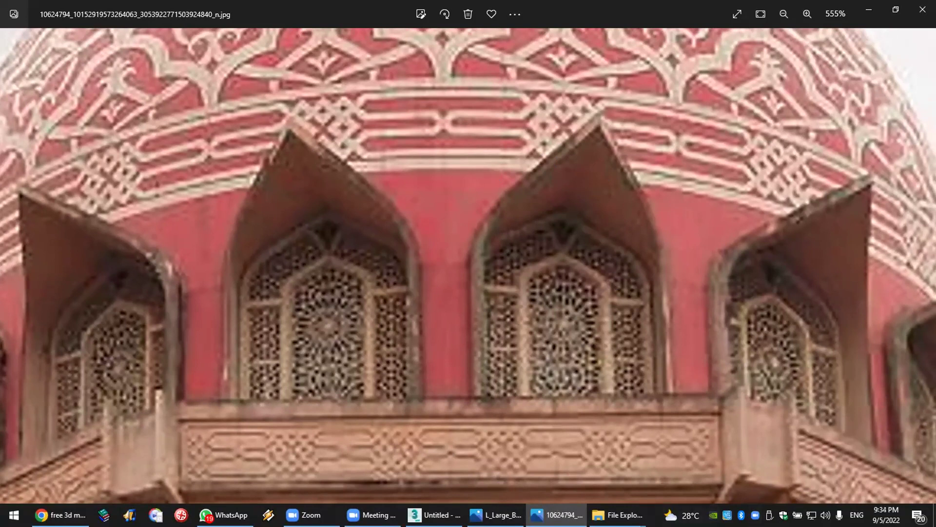
Step: Return to 3ds Max and reset the scene to start from an empty one
key("alt+Tab")
left_click(12, 20)
left_click(39, 56)
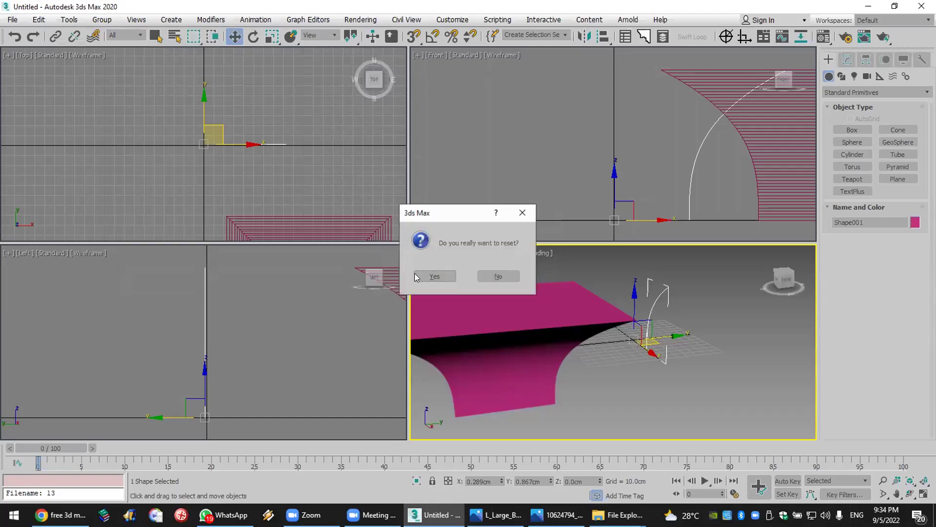
left_click(433, 276)
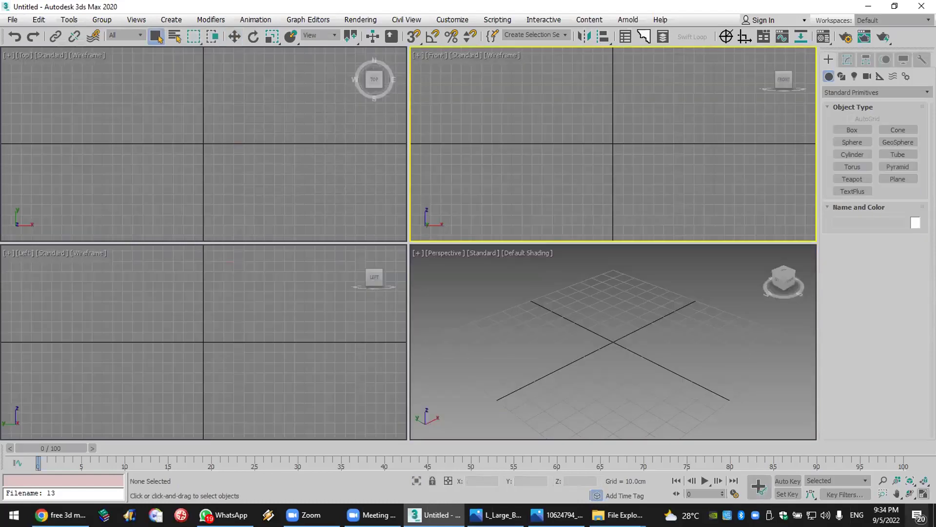
Step: Draw a tall, narrow spline rectangle in the Front view, standing on the horizontal axis just on the negative X side
left_click(841, 77)
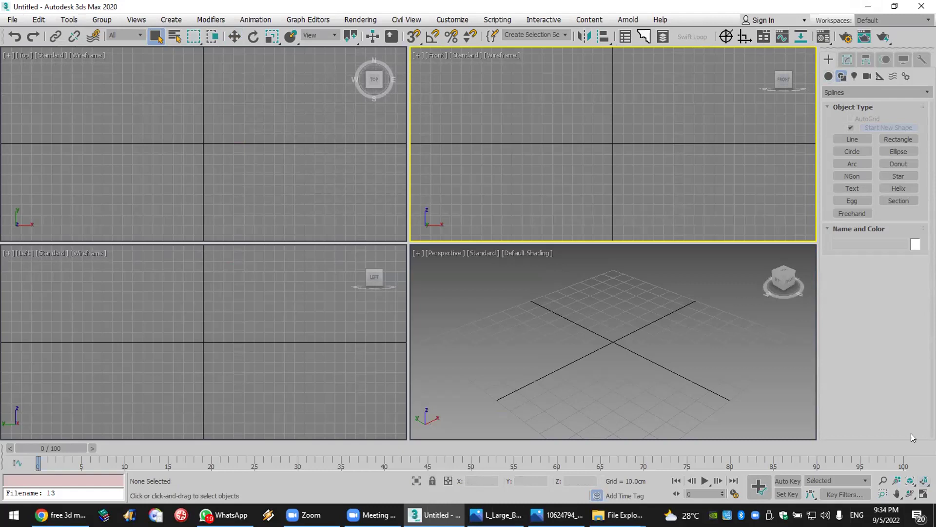
left_click(897, 493)
left_click_drag(671, 170, 650, 237)
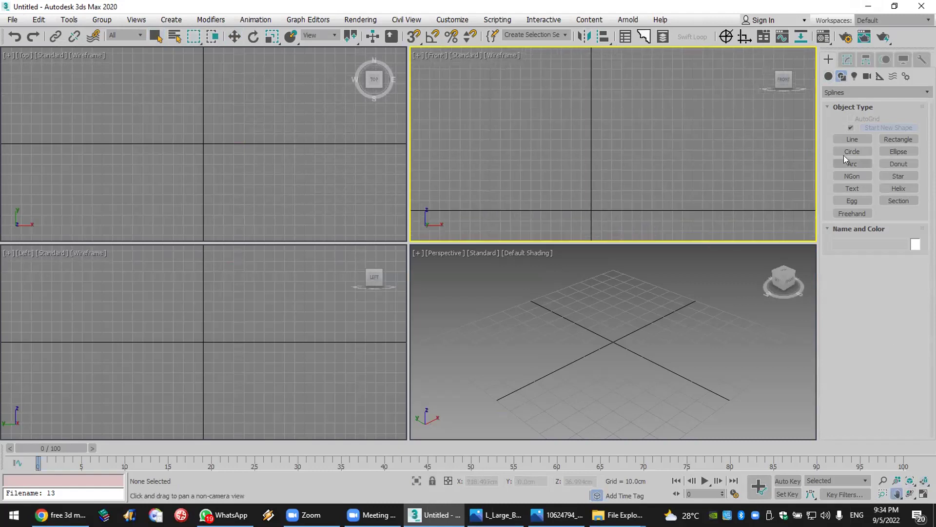
left_click(884, 140)
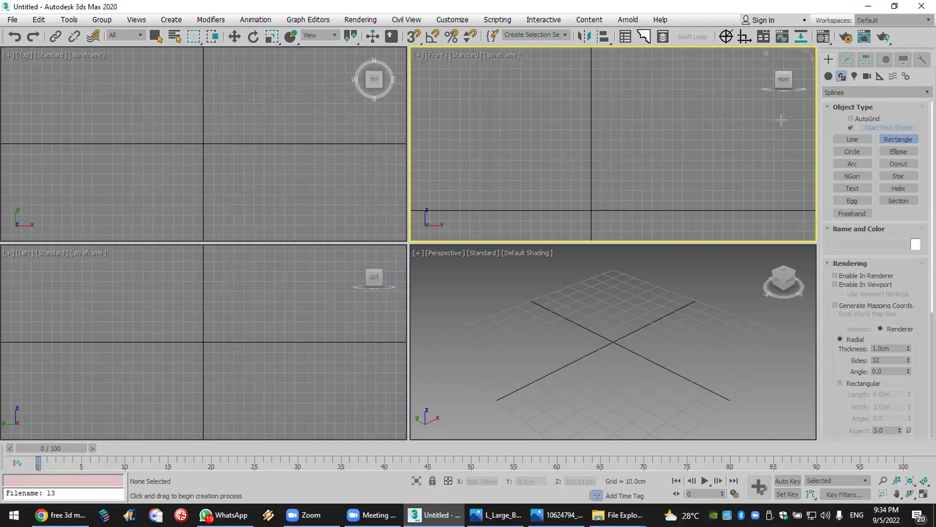
left_click_drag(574, 77, 575, 208)
key("w")
right_click(608, 145)
key("Escape")
Step: Copy the rectangle to the positive X side of the vertical axis and greatly reduce the copy's length
left_click_drag(595, 143, 622, 149, "shift")
left_click(463, 306)
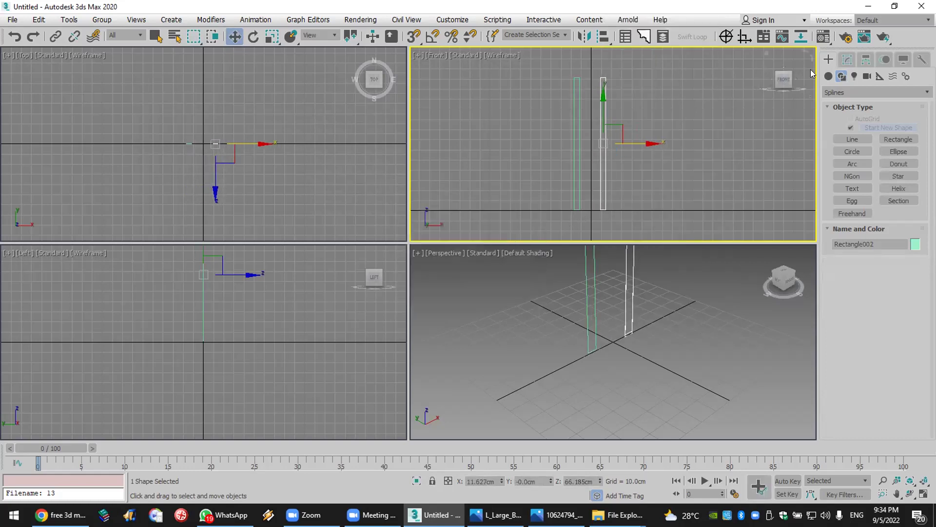
left_click(848, 58)
left_click_drag(910, 316, 906, 361)
Step: Move the short rectangle's pivot down to its lower edge, affecting the pivot only
left_click(867, 60)
left_click(875, 140)
scroll(603, 130, "up", 3)
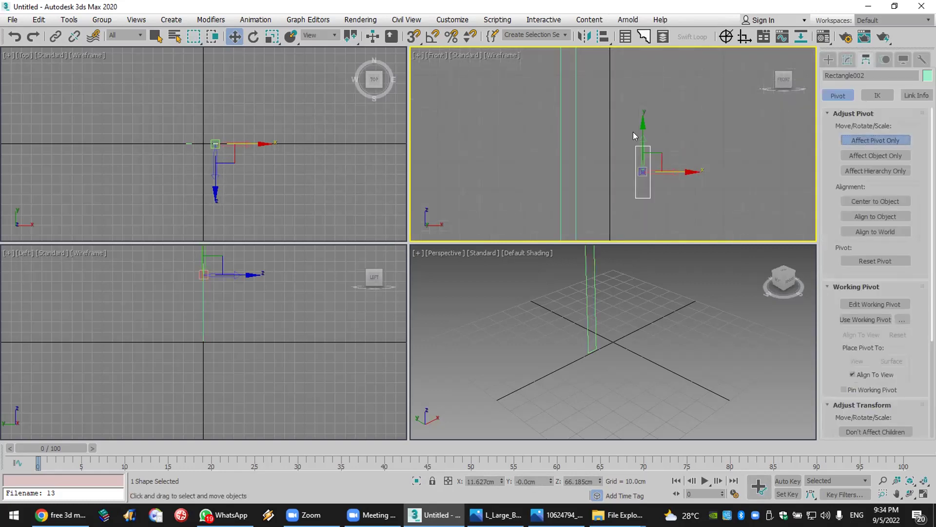
left_click_drag(633, 131, 636, 158)
scroll(585, 219, "down", 5)
Step: Move the tall rectangle's pivot to its lower edge and end the pivot adjustment
scroll(582, 232, "up", 4)
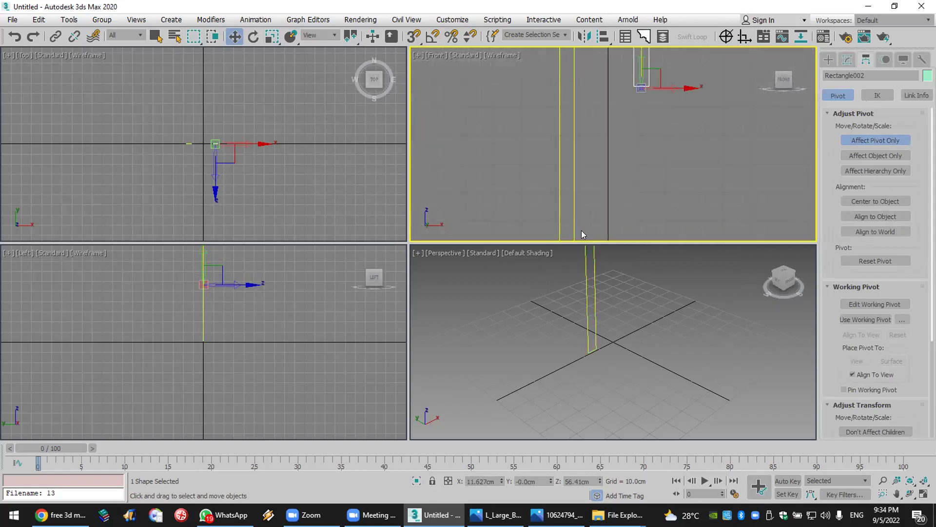
middle_click_drag(571, 234, 599, 121)
left_click(581, 115)
left_click_drag(581, 100, 518, 131)
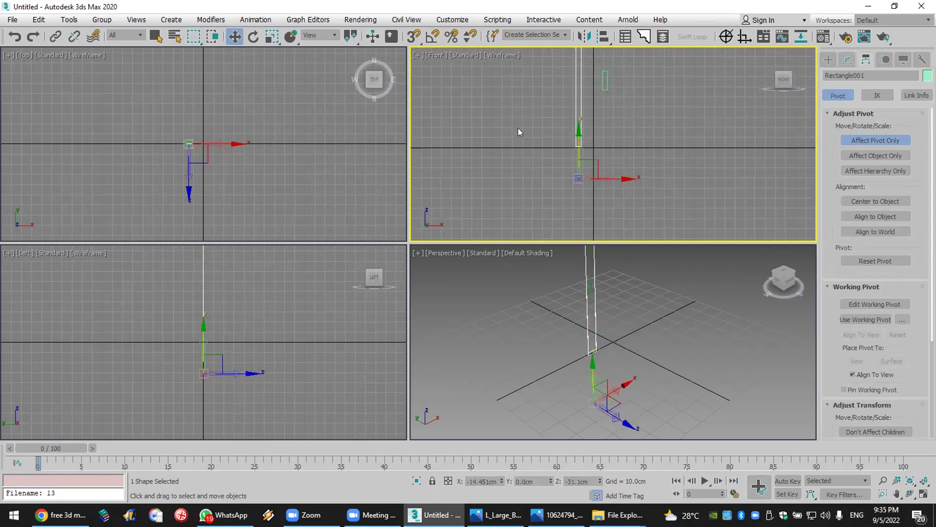
left_click_drag(581, 153, 582, 123)
left_click(844, 141)
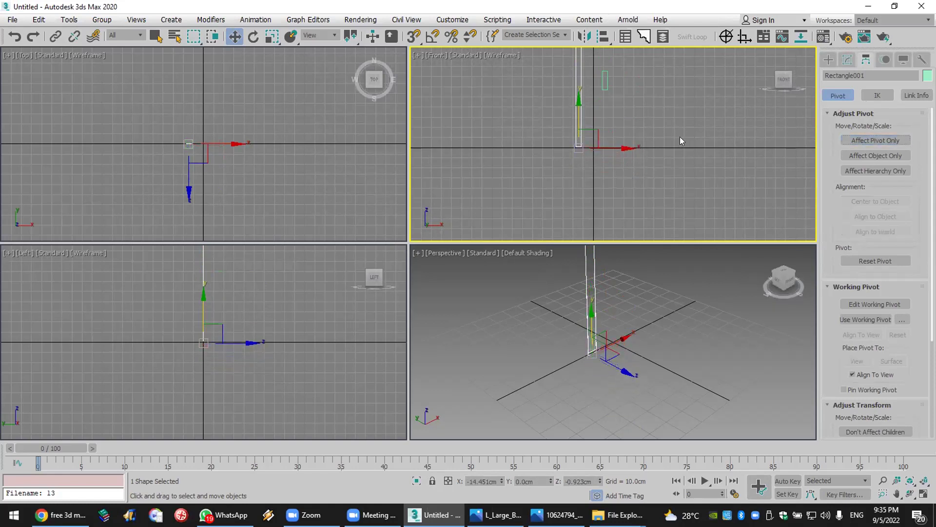
Step: Draw an arc of about 325 cm radius in the Front view, on the rectangles' negative X side and bulging toward them
scroll(680, 137, "down", 4)
left_click(828, 59)
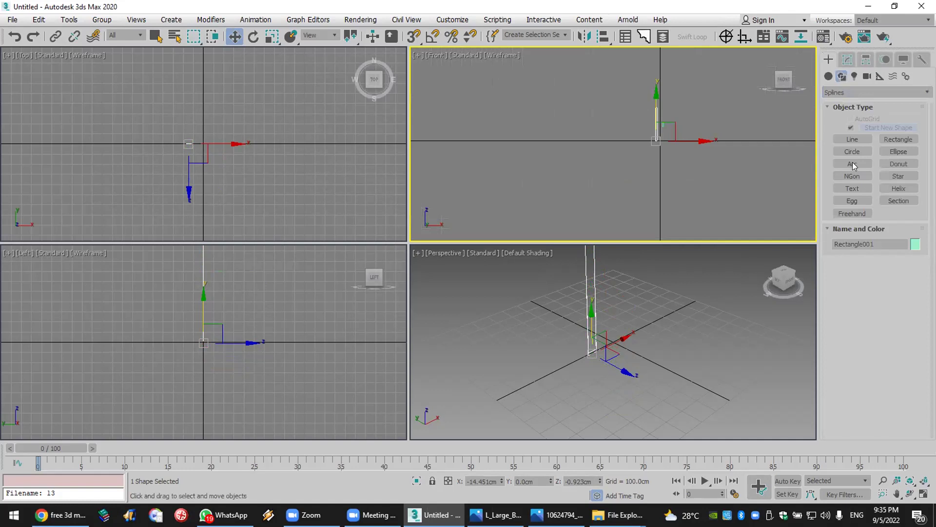
left_click(852, 162)
left_click_drag(547, 69, 593, 156)
left_click(590, 142)
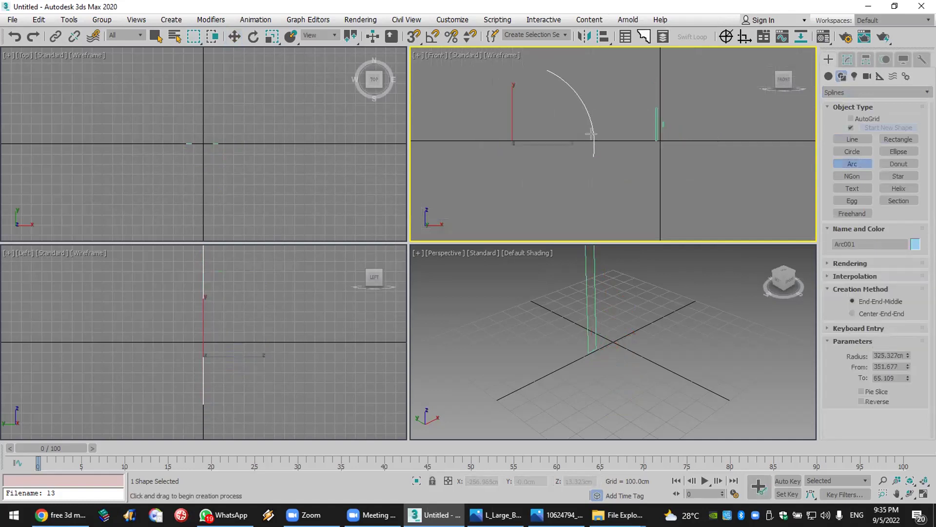
key("w")
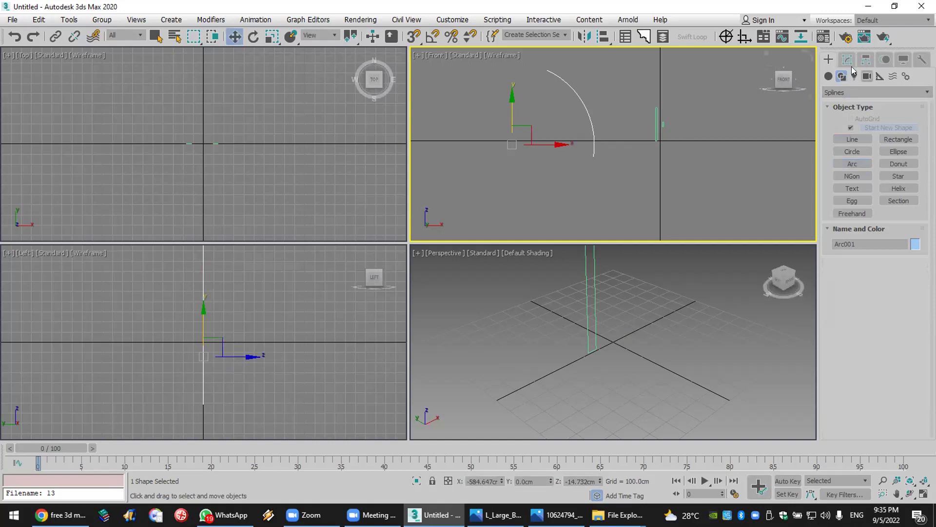
Step: Create a Loft compound object along the arc, using the short rectangle as an instanced shape at path position 0
left_click(829, 93)
left_click(839, 119)
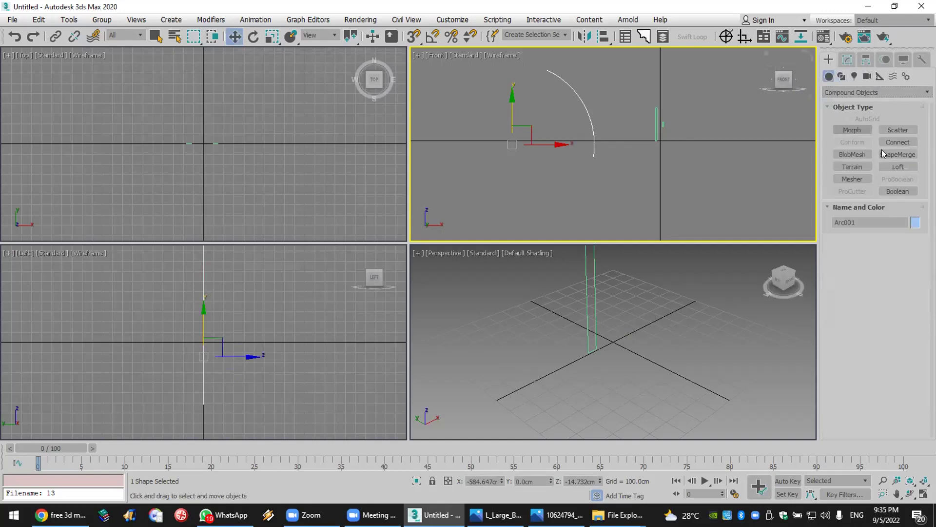
left_click(896, 168)
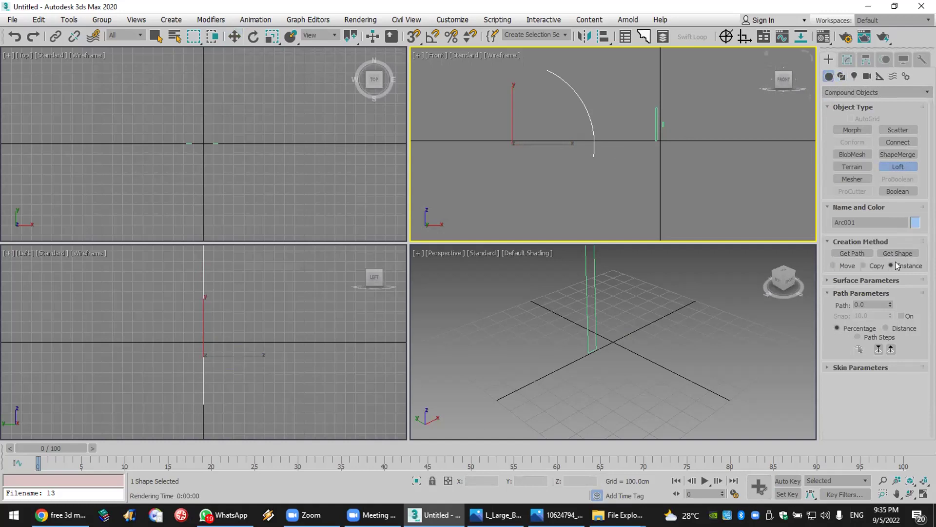
left_click(902, 251)
left_click(584, 105)
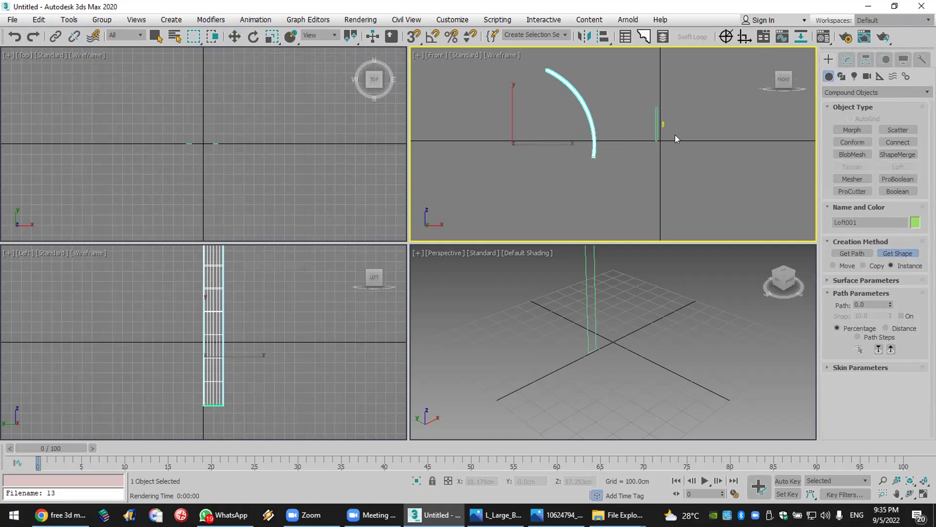
Step: Set the loft's path position to 50 and assign the tall rectangle as the shape there
left_click(879, 303)
type("50")
key("Return")
left_click(884, 253)
left_click(656, 131)
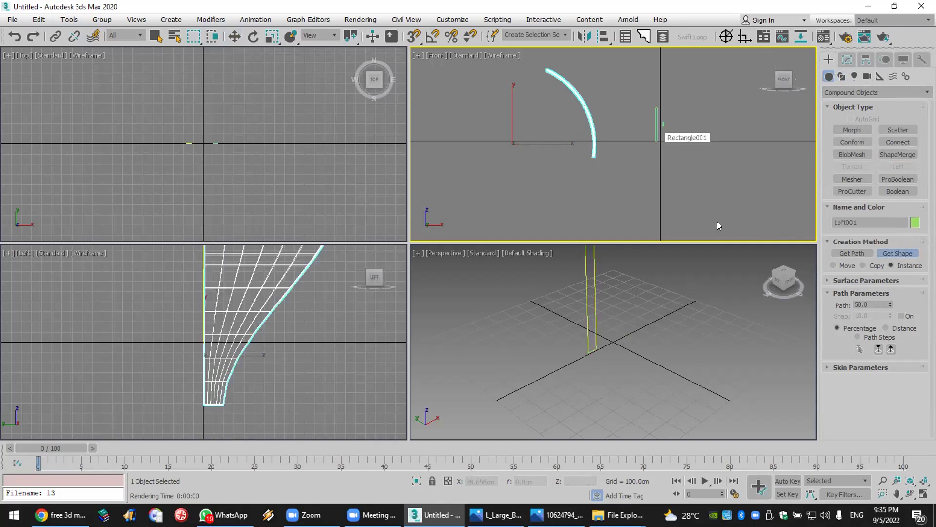
Step: Set the loft's path position to 100, assign the tall rectangle as the shape at that end and finish the loft
left_click(861, 304)
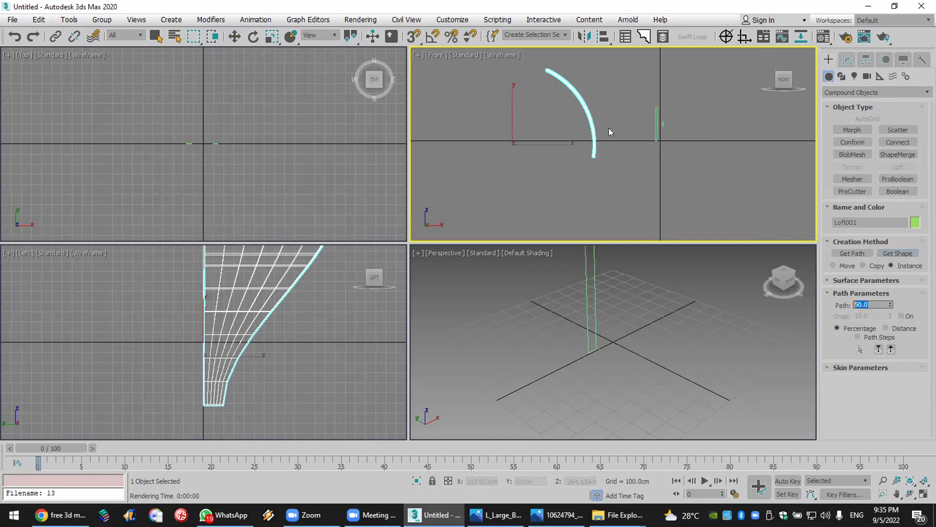
scroll(629, 290, "down", 5)
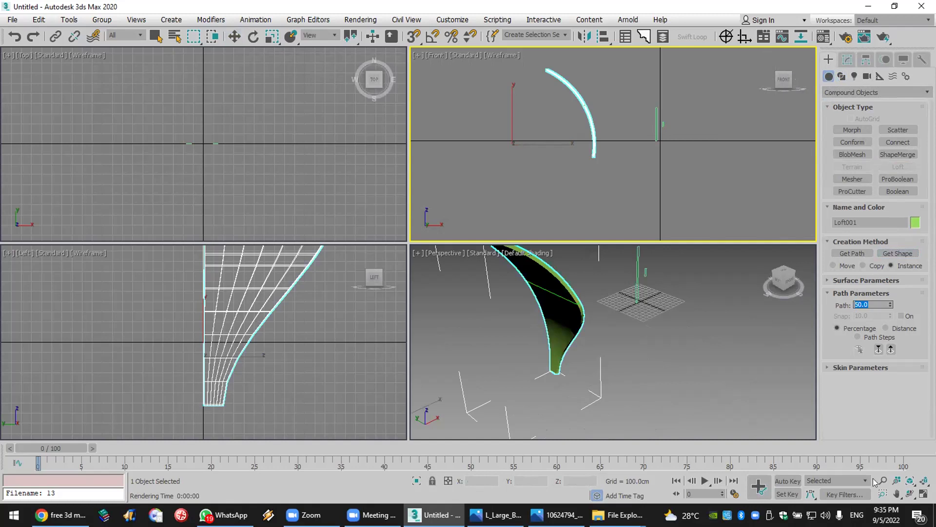
left_click(910, 493)
left_click_drag(530, 310, 561, 337)
left_click(880, 253)
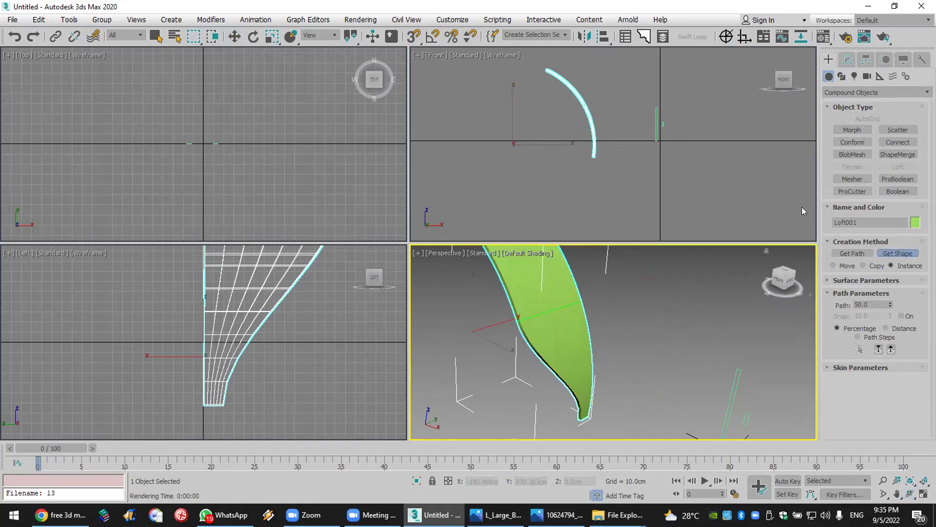
left_click_drag(890, 303, 826, 170)
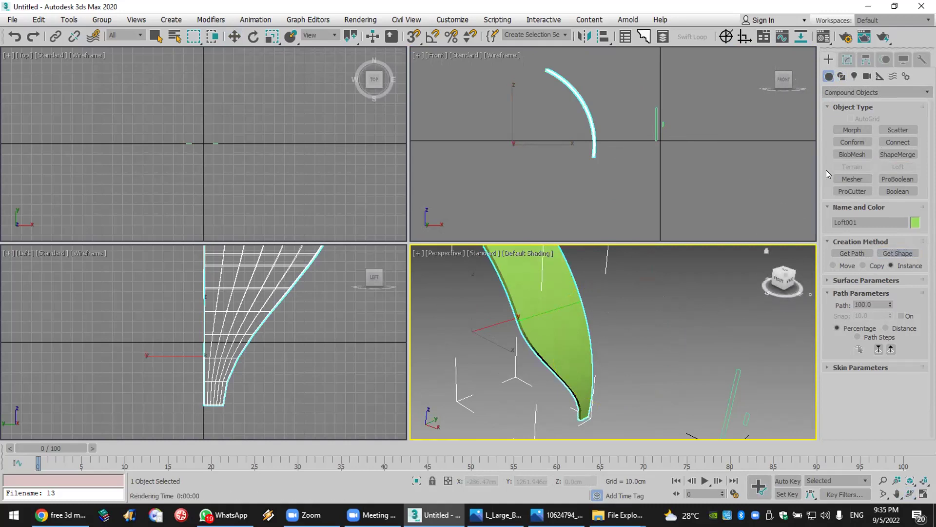
left_click(906, 255)
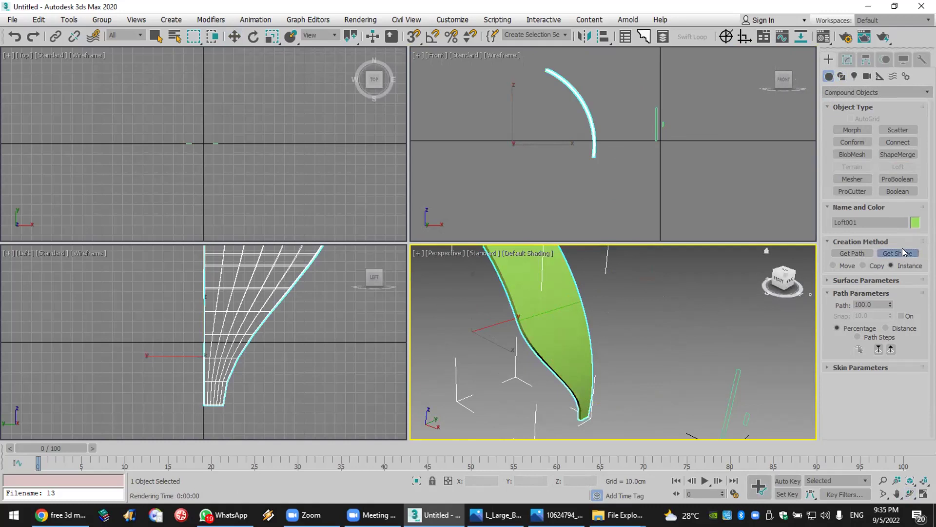
left_click(657, 128)
right_click(585, 298)
key("w")
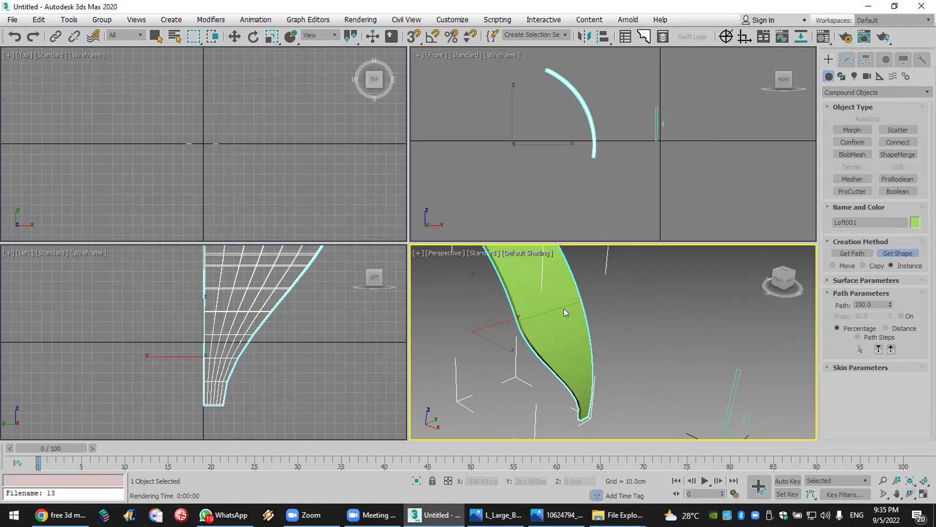
Step: Move the loft's middle cross-section shape along the path from level 50 to level 100
left_click(847, 60)
left_click(829, 109)
left_click(850, 119)
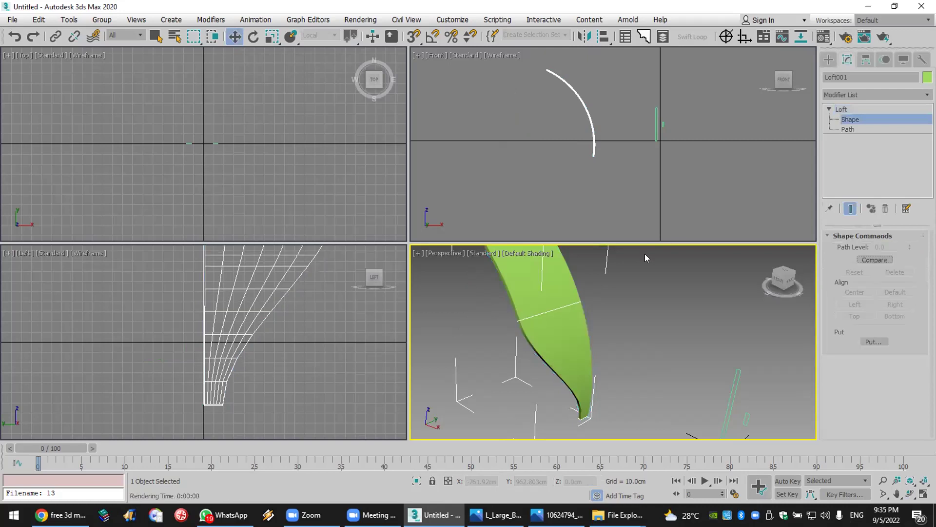
left_click(560, 309)
left_click(896, 494)
left_click_drag(566, 309, 588, 335)
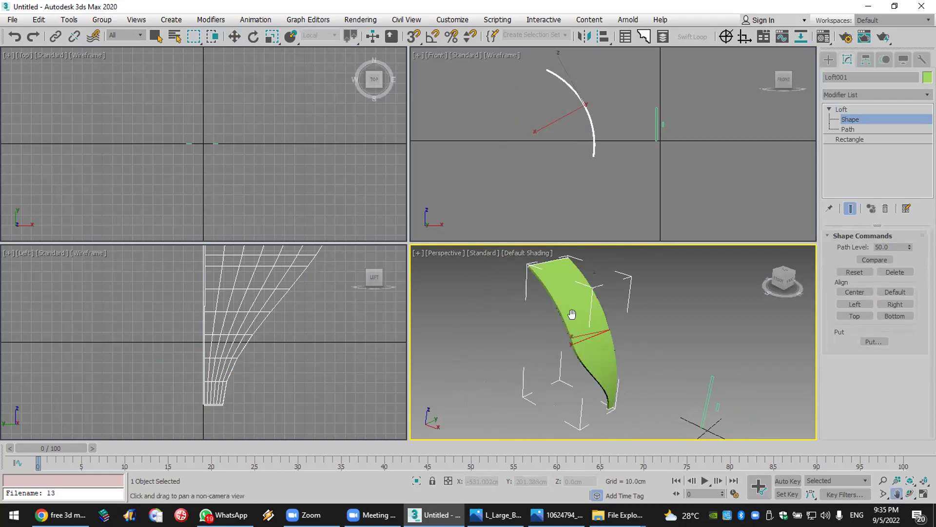
left_click(235, 37)
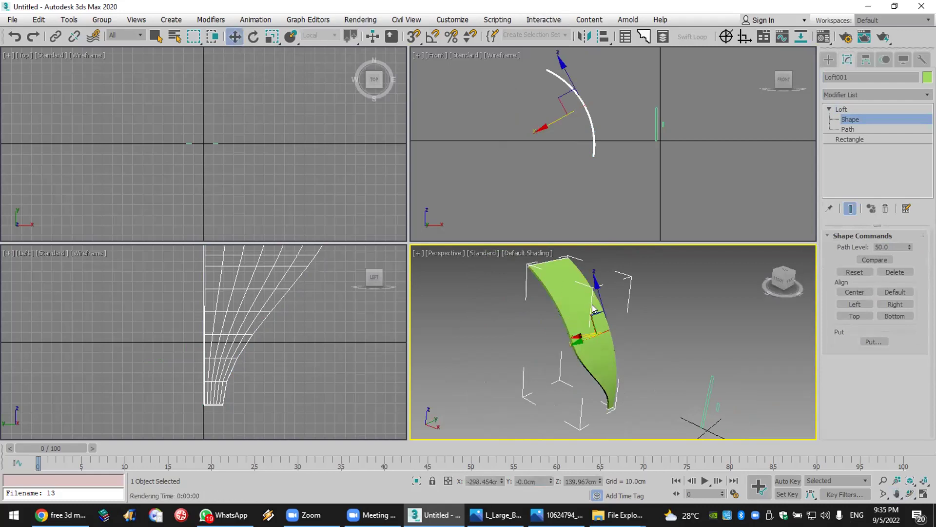
left_click_drag(597, 300, 593, 181)
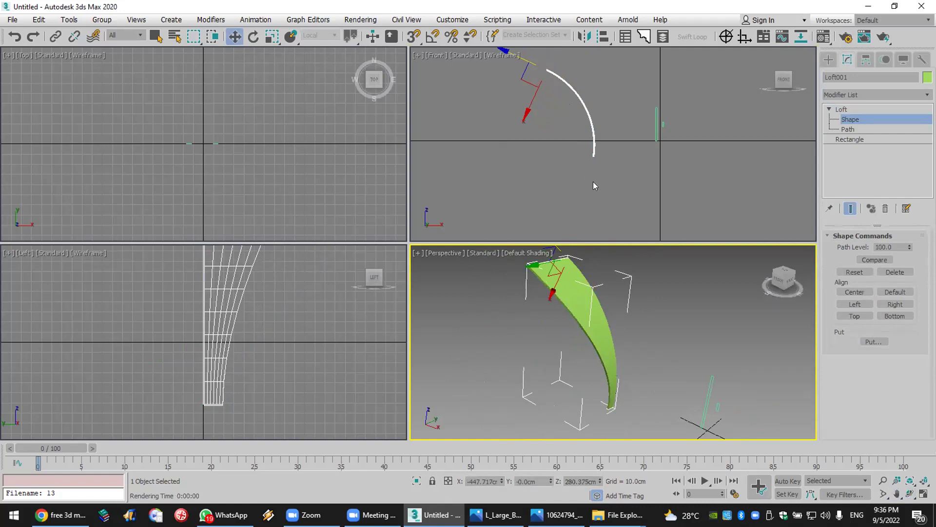
Step: Scale up the loft's cross-section shape at path level 100 to flare the hood's upper end, and deselect the loft
left_click(272, 37)
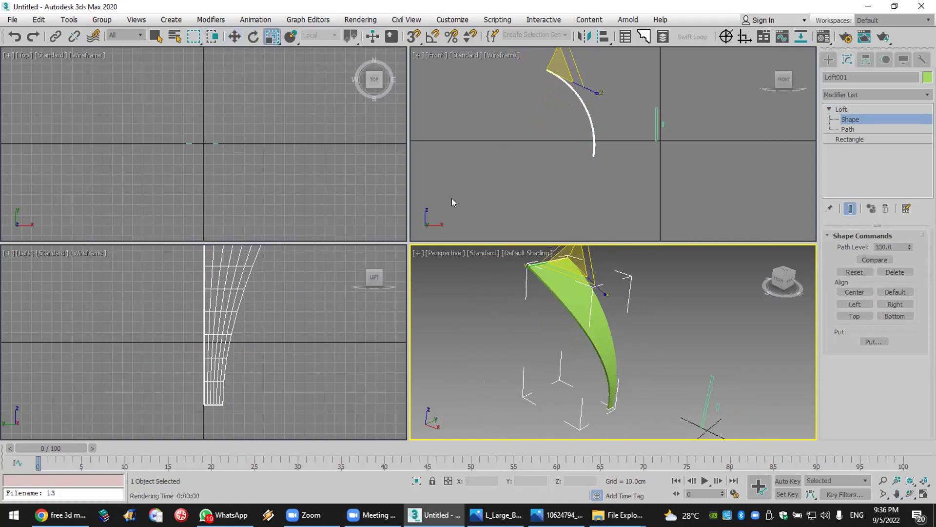
left_click_drag(570, 278, 572, 166)
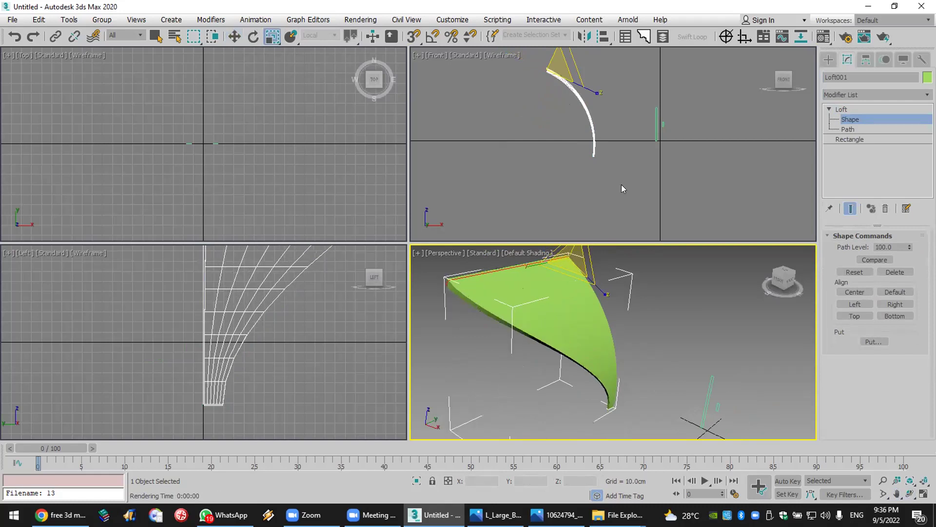
left_click(829, 59)
left_click(727, 281)
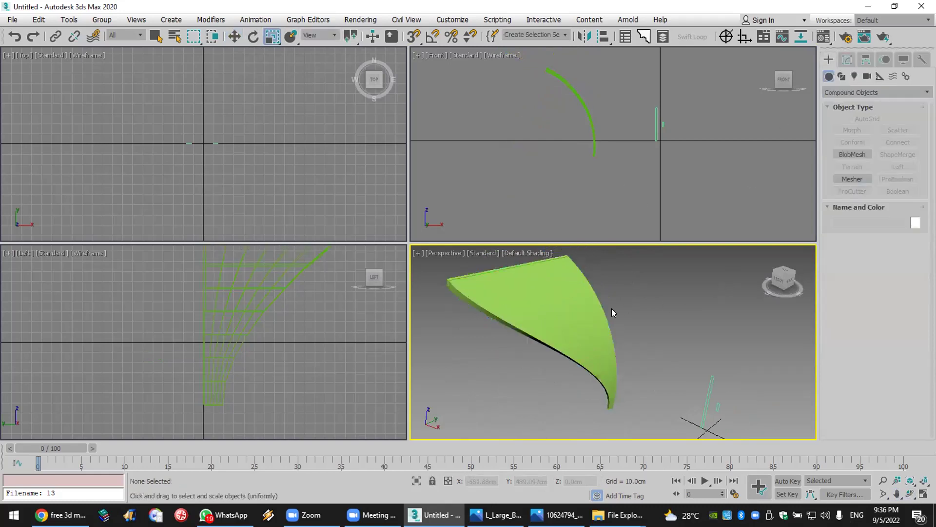
Step: Mirror the flared loft across the X axis as a copy
left_click(612, 308)
left_click(583, 36)
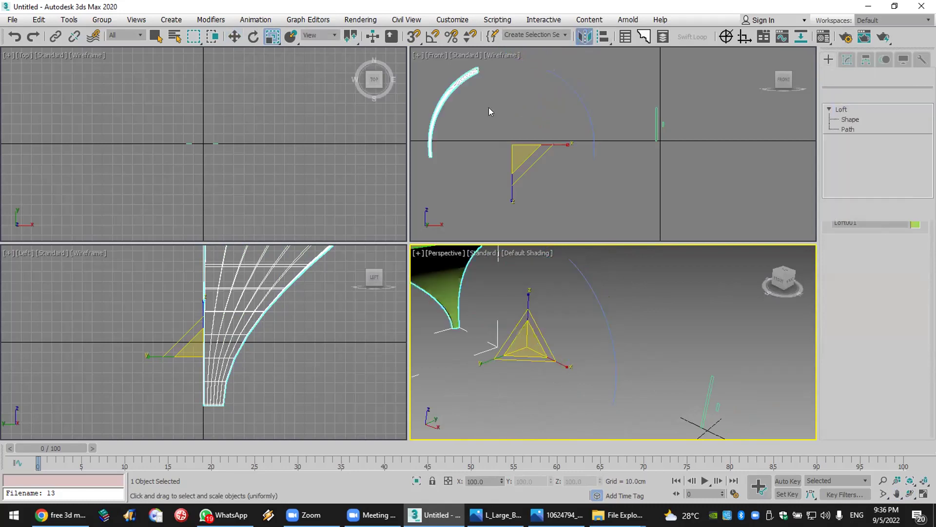
left_click(443, 283)
left_click(427, 346)
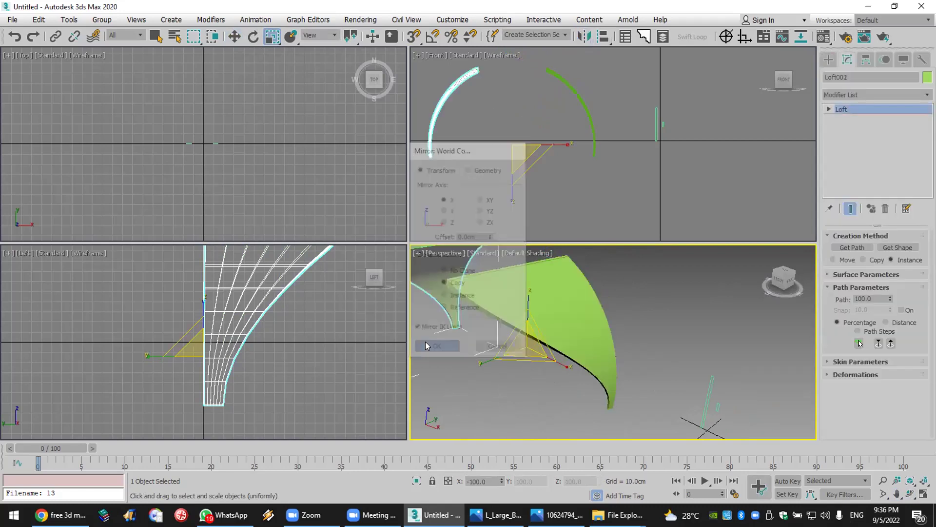
Step: Move the mirrored loft along positive X in the Top view until both halves meet in a pointed arch
scroll(497, 341, "down", 2)
scroll(224, 152, "up", 4)
scroll(221, 148, "down", 4)
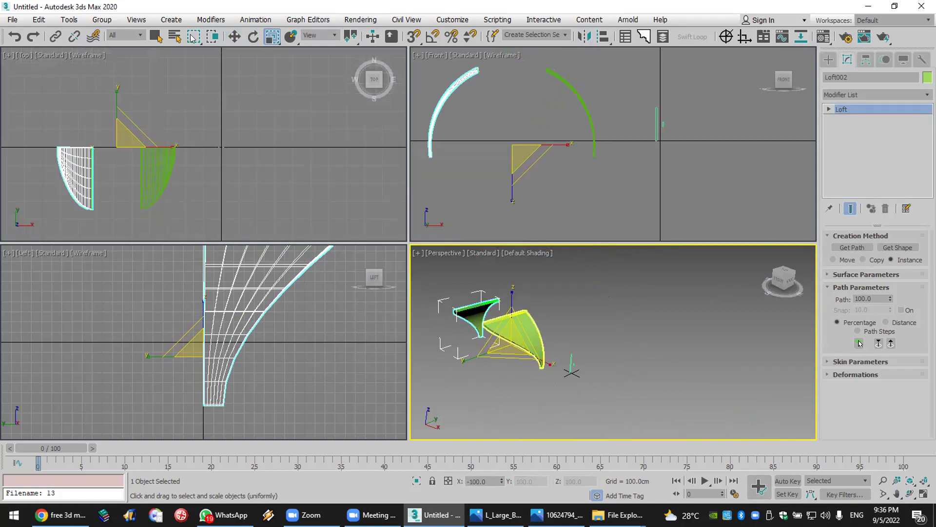
left_click(234, 37)
left_click_drag(154, 146, 206, 147)
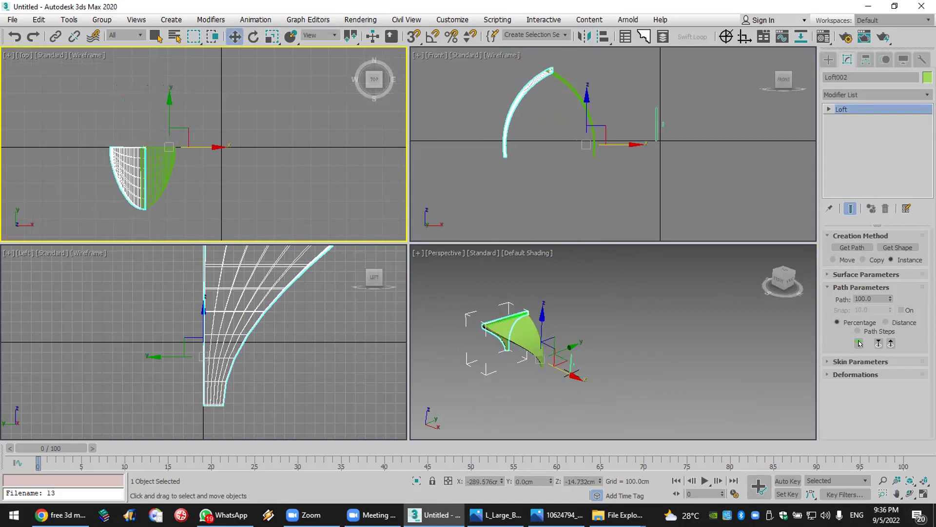
left_click(923, 481)
left_click(697, 399)
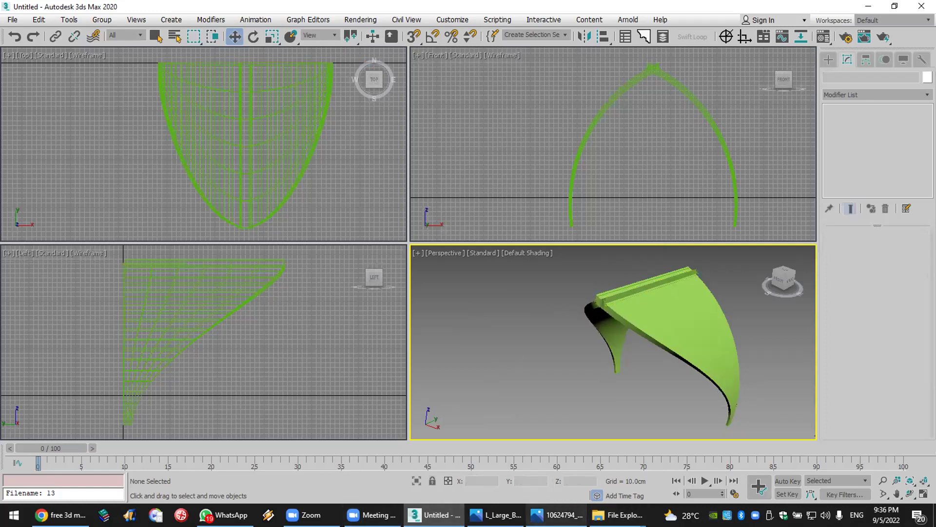
Step: Compare the hood with the open pink-domed mosque photo, close it, and look through the mosque images in New folder (3), selecting the minaret photo
left_click(556, 515)
scroll(552, 455, "down", 10)
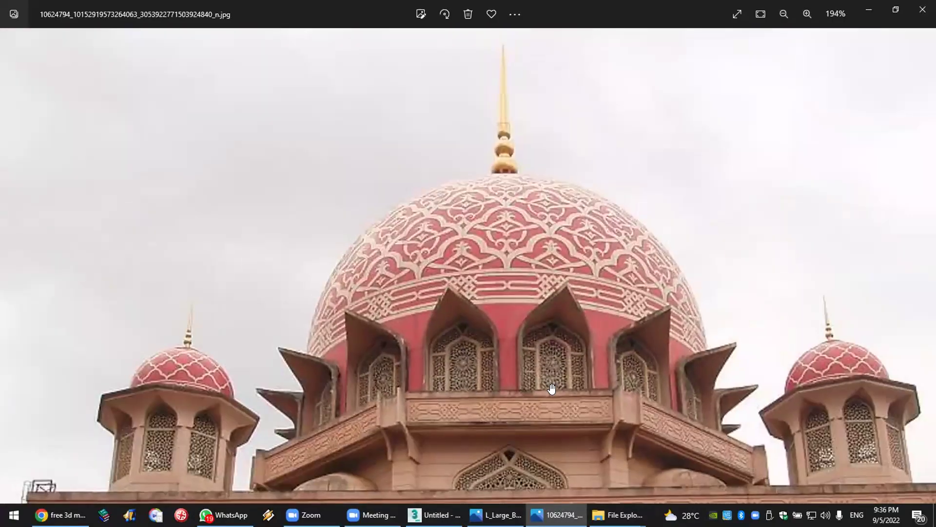
scroll(551, 389, "down", 2)
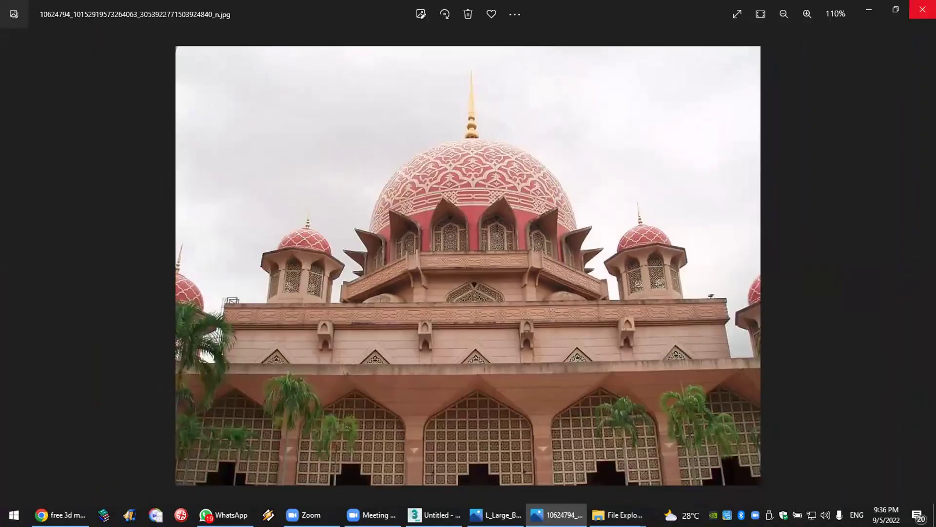
left_click(922, 9)
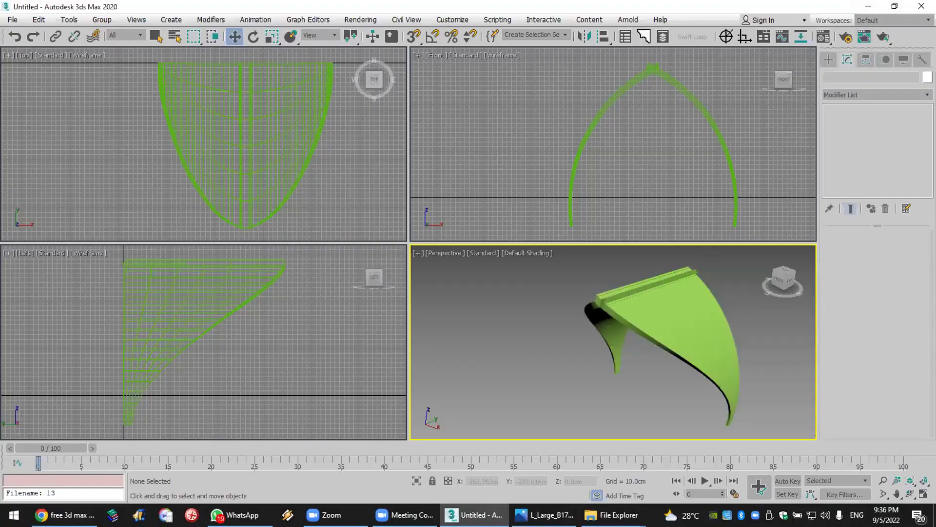
mouse_move(619, 514)
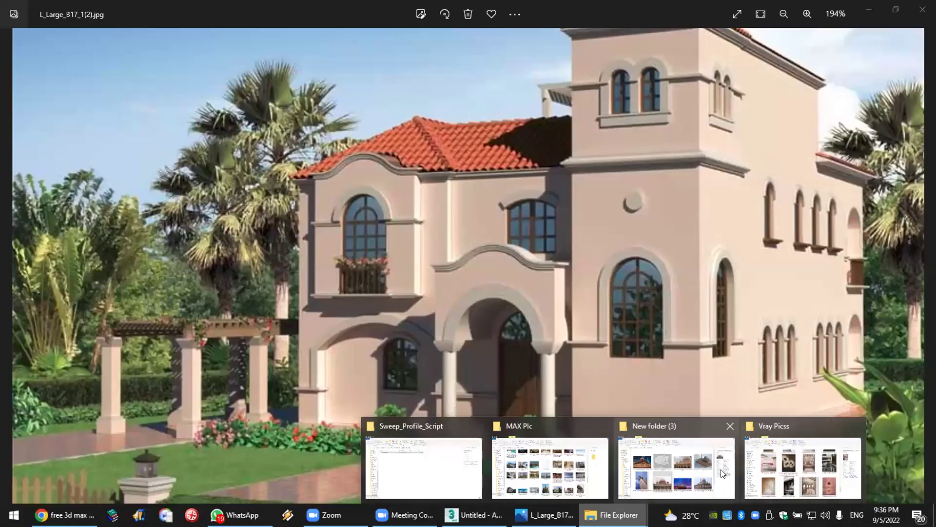
left_click(677, 465)
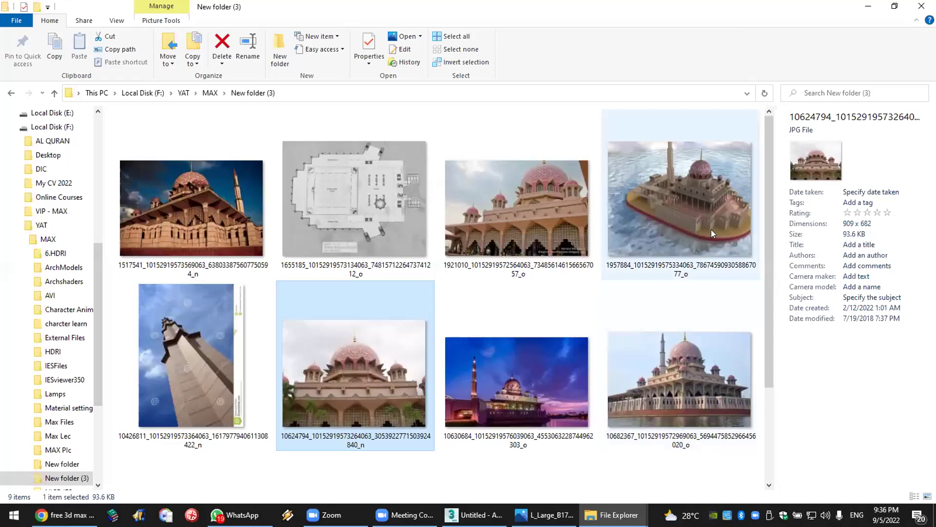
left_click(487, 379)
left_click(169, 342)
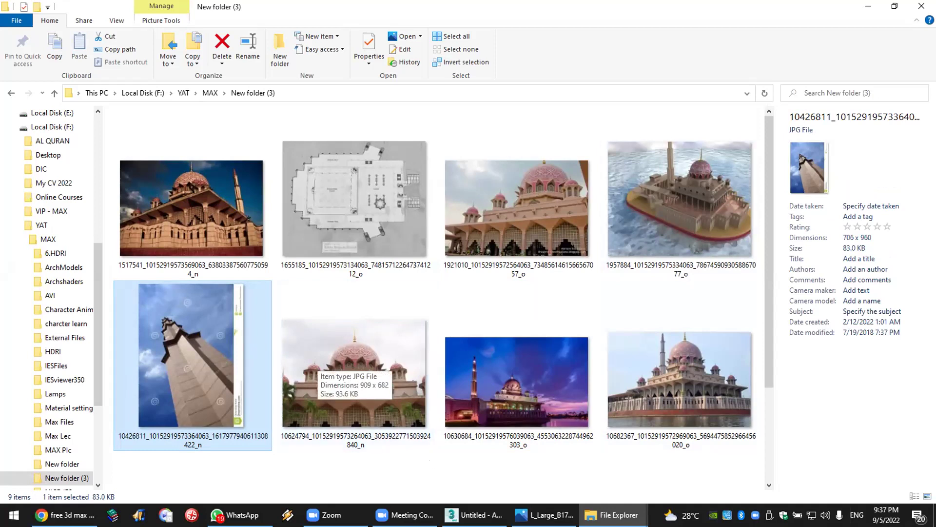
Step: Switch back to 3ds Max and reset to an empty scene without saving the changes
key("alt+Tab")
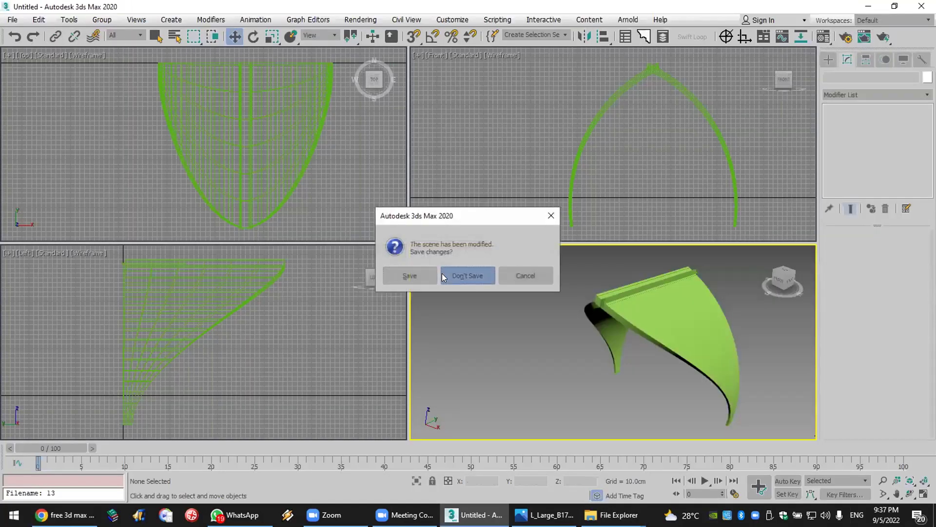
left_click(442, 273)
left_click(435, 276)
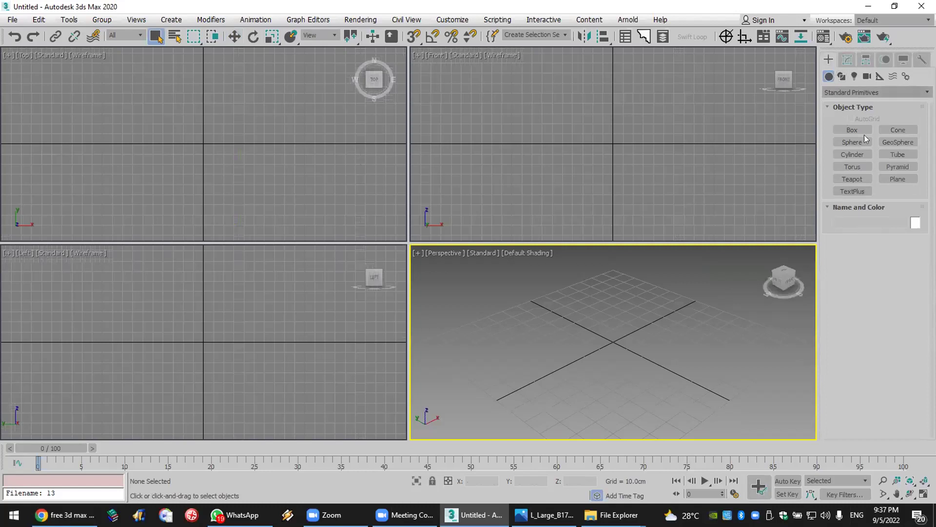
Step: Draw a star spline near the origin in the Perspective view, with radii of about 51.5 cm and 34.1 cm
left_click(842, 78)
left_click(898, 176)
left_click_drag(604, 336, 741, 346)
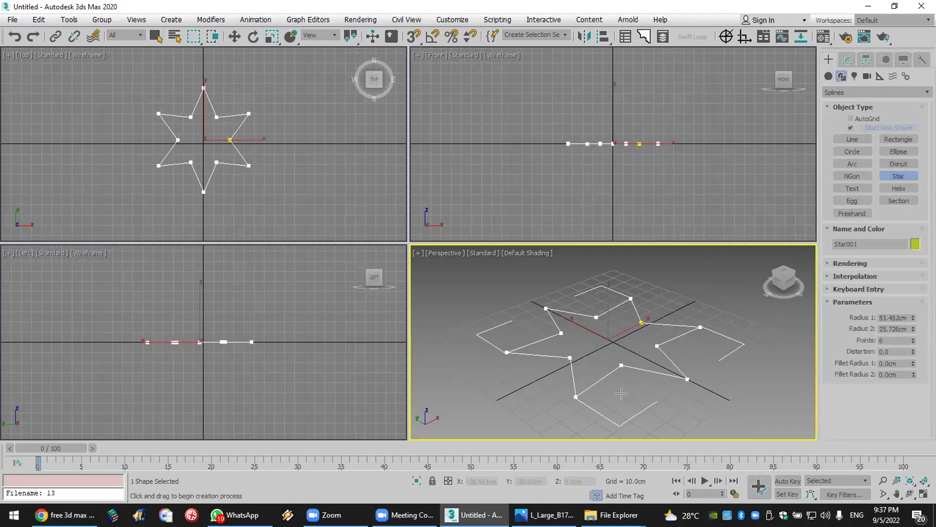
left_click(728, 350)
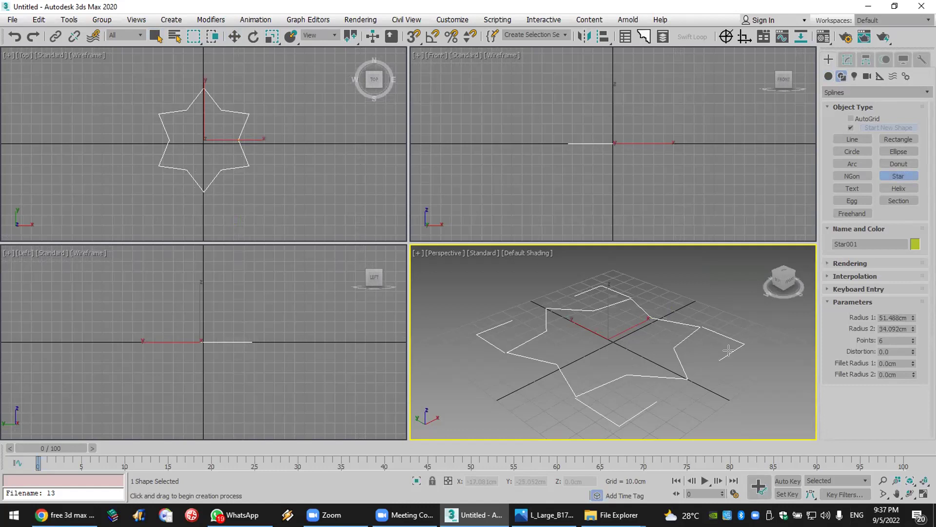
Step: Set the star to 9 points and increase Radius 2 to about 40.9 cm
left_click(912, 338)
left_click(912, 339)
left_click(912, 338)
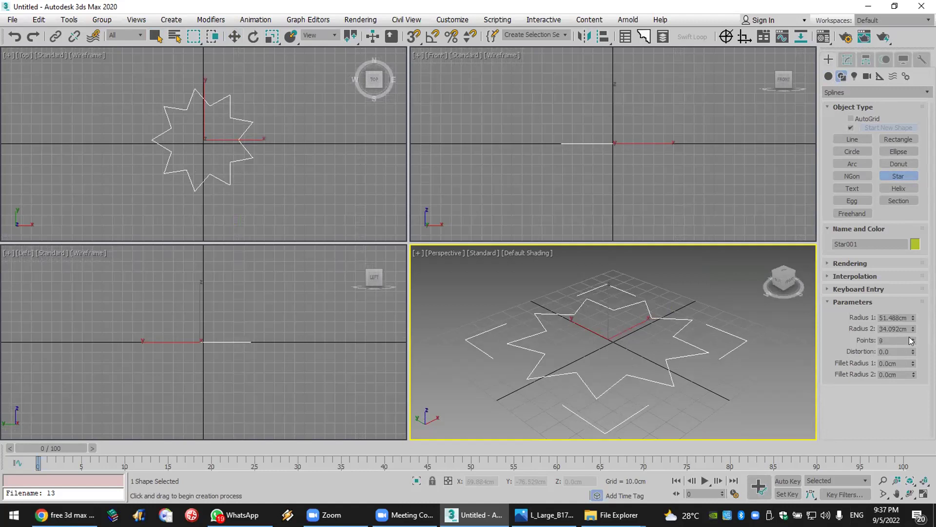
left_click_drag(913, 330, 912, 317)
Step: Apply an Extrude modifier to the star with an amount of 144 cm
left_click(851, 58)
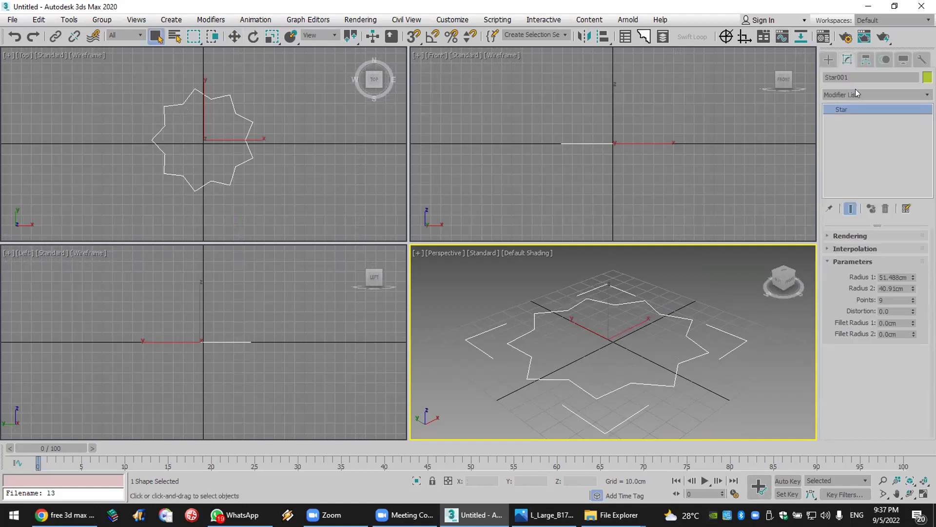
left_click(856, 93)
key("e")
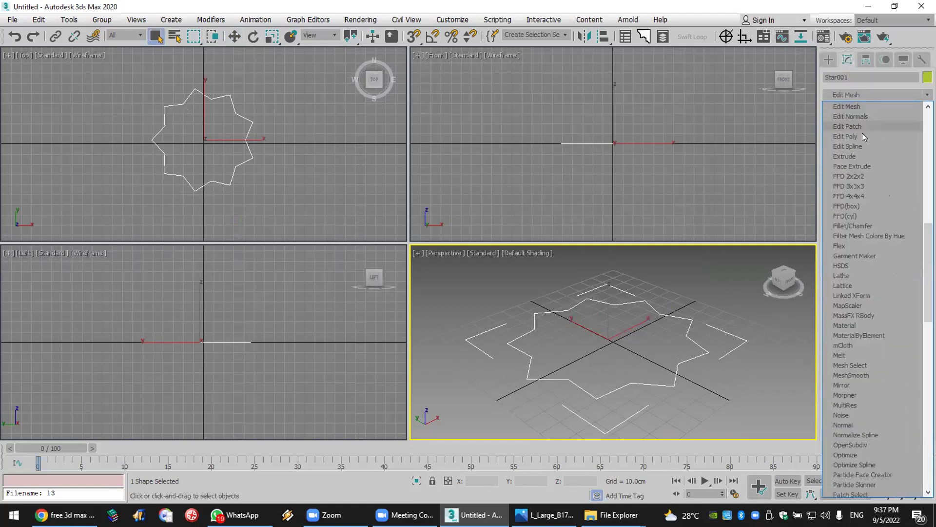
left_click(862, 156)
left_click_drag(908, 251, 883, 184)
scroll(716, 319, "down", 6)
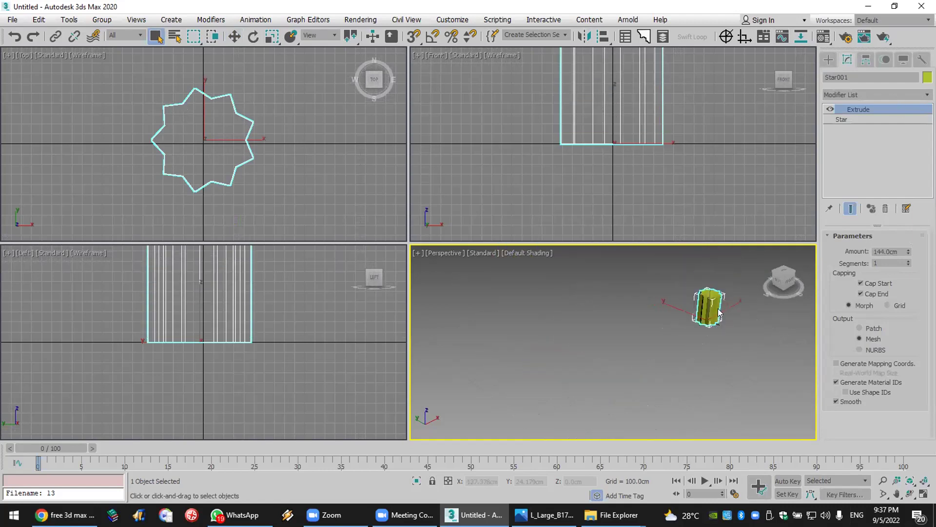
scroll(717, 306, "up", 6)
scroll(730, 275, "down", 5)
scroll(730, 303, "up", 5)
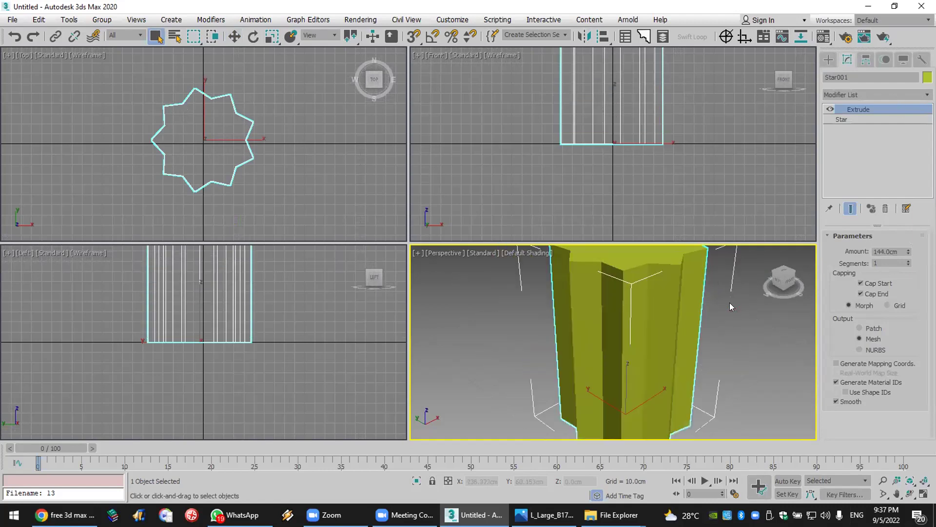
scroll(730, 306, "down", 3)
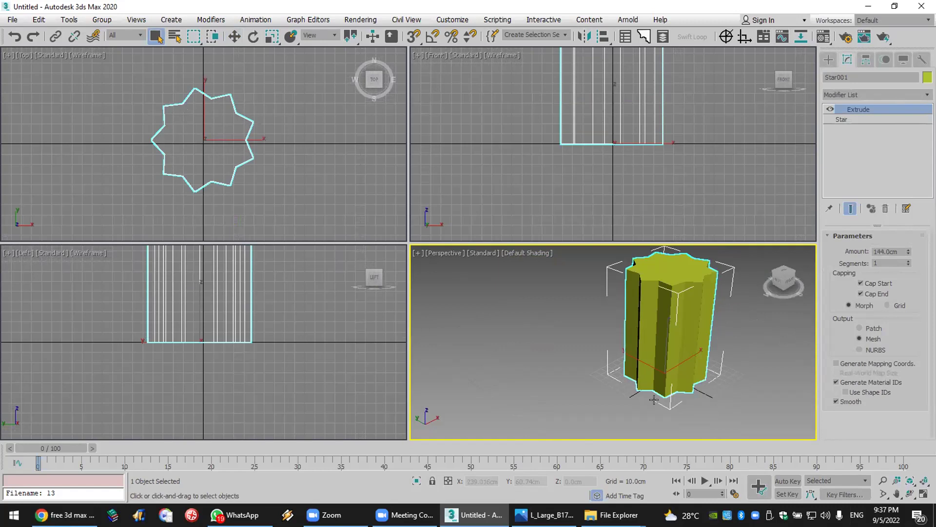
Step: Open the mosque floor plan image from New folder (3), examine the layout and close the image
left_click(545, 515)
left_click(614, 515)
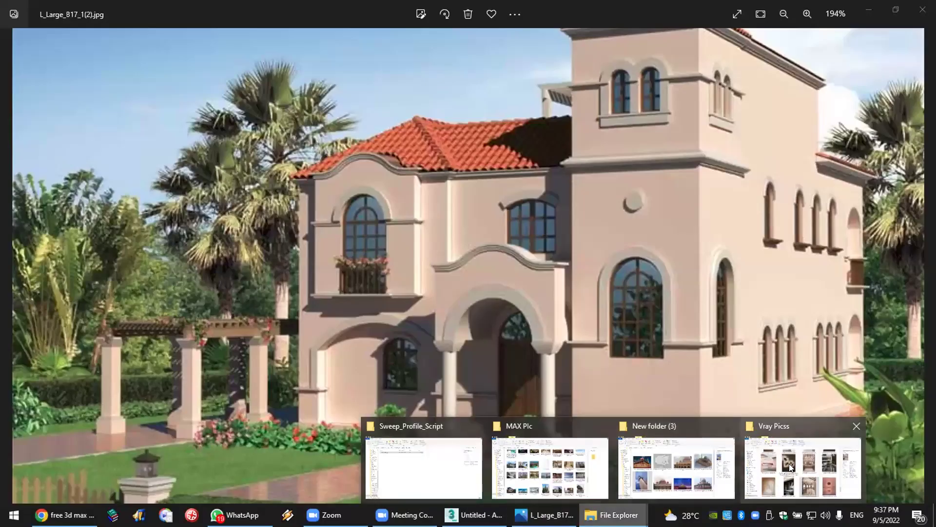
left_click(671, 477)
scroll(610, 361, "up", 2)
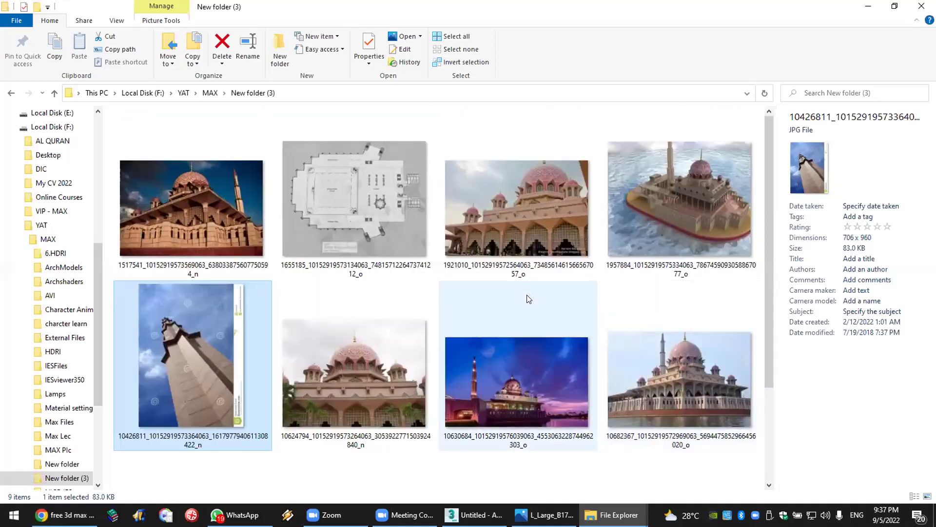
left_click(362, 209)
double_click(362, 199)
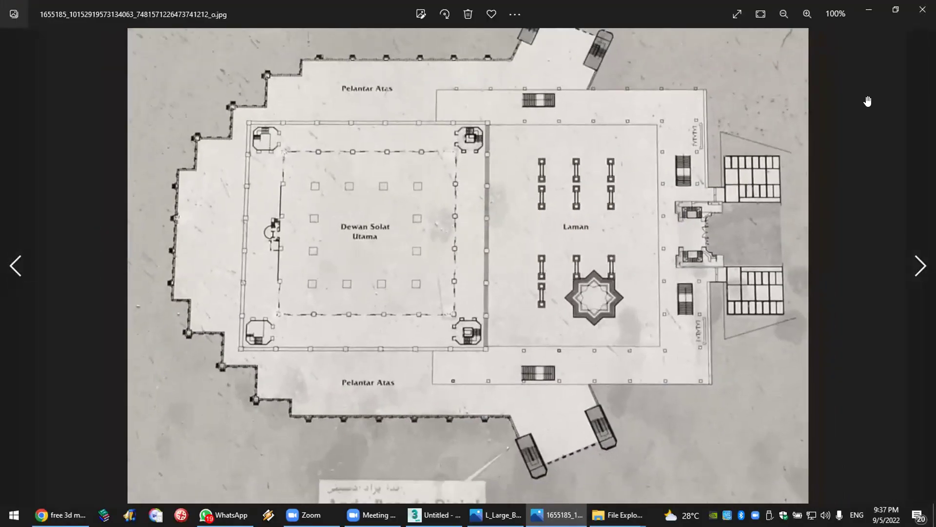
left_click(922, 9)
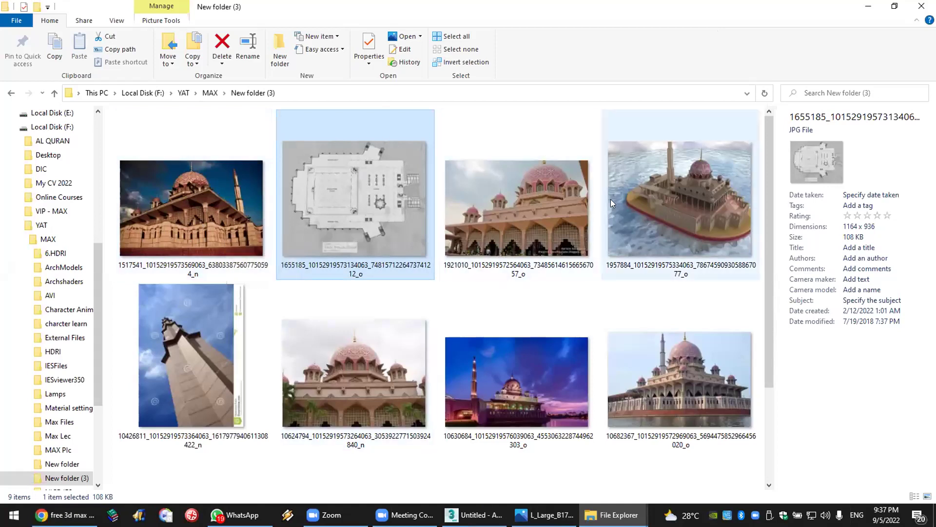
Step: Open the waterside photo of the mosque, examine the minaret, domes and facade, and close the photo
left_click(692, 386)
double_click(693, 386)
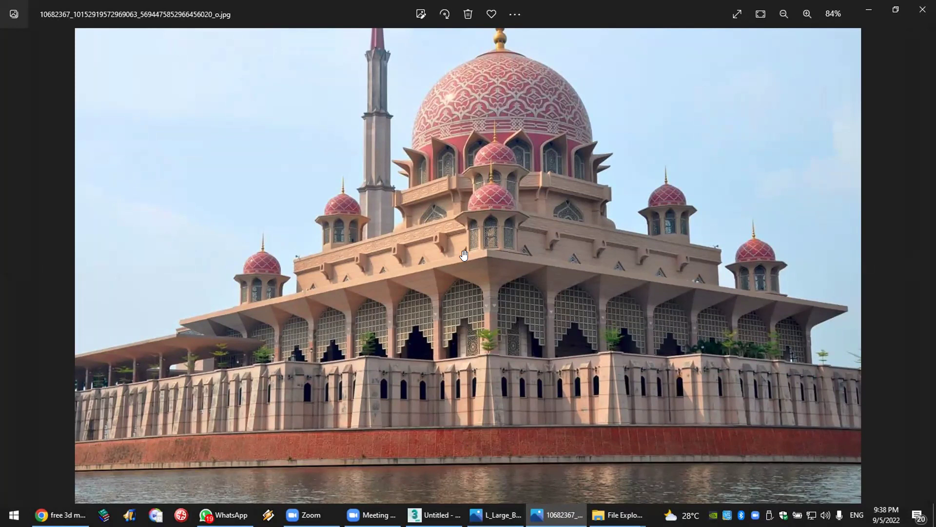
scroll(577, 244, "down", 1)
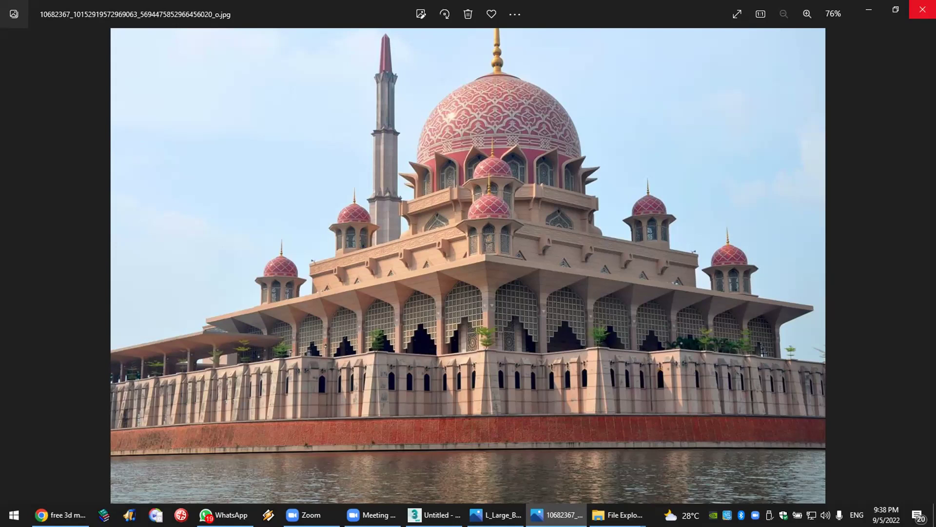
left_click(922, 9)
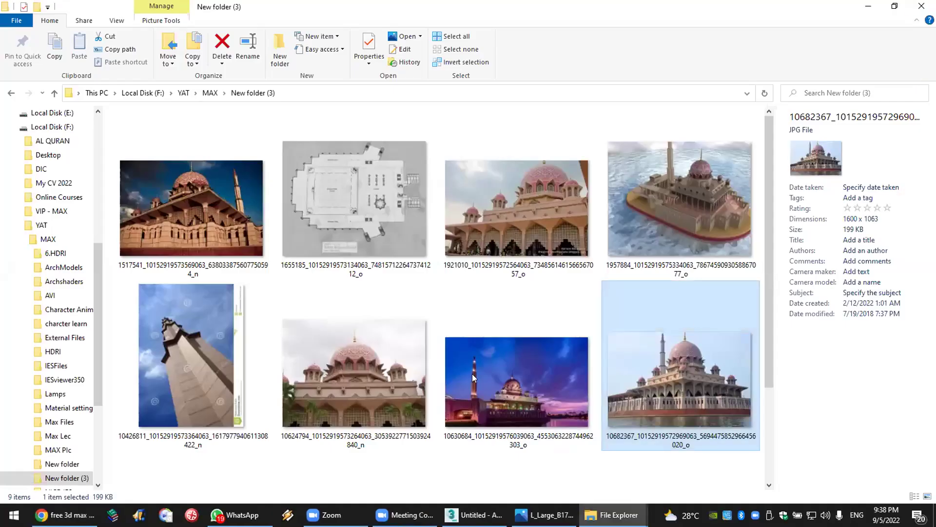
Step: Switch to WhatsApp and send the desktop file aaaaaaaaa.max to the 3D MAX Live 15-8-2022 group
key("super+d")
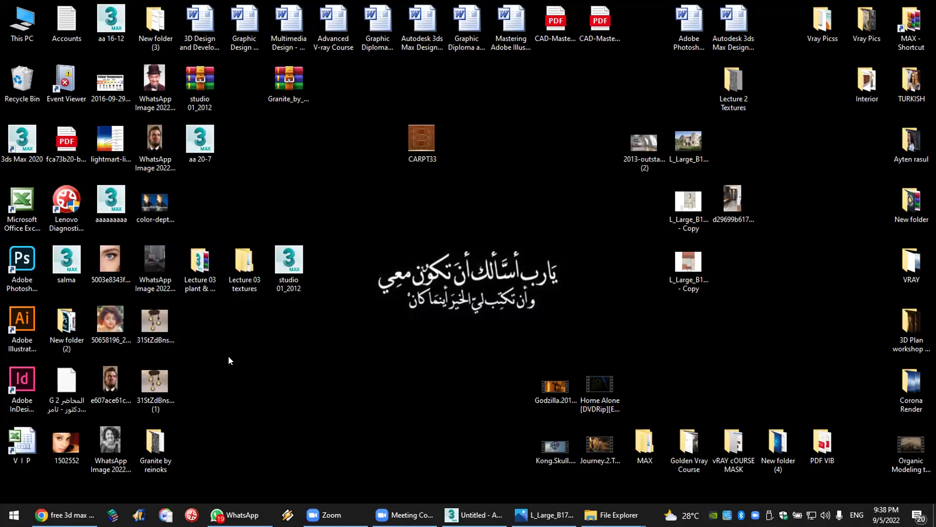
left_click(238, 515)
left_click_drag(238, 515, 571, 290)
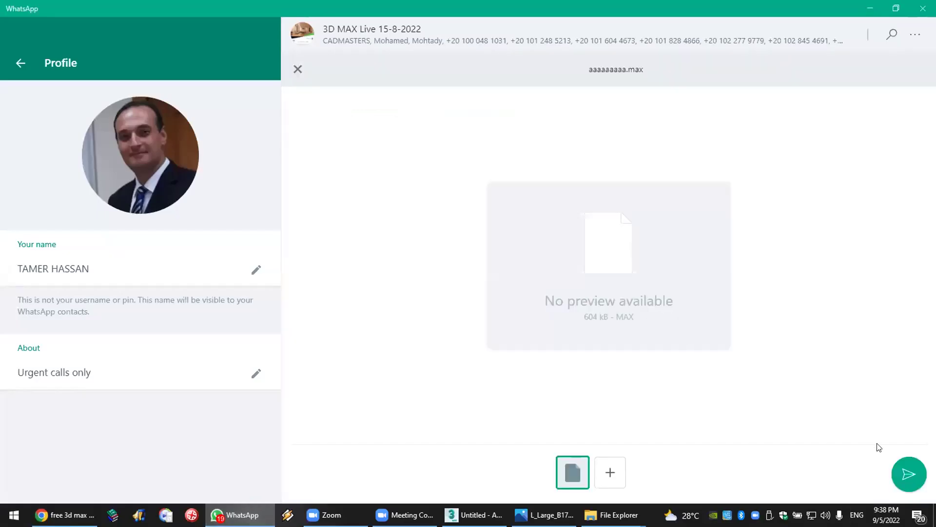
left_click(906, 477)
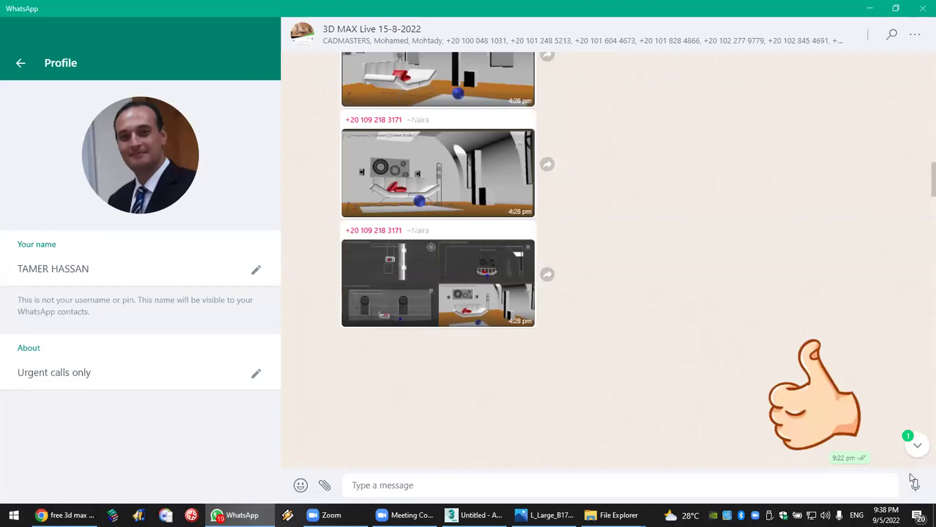
left_click(908, 447)
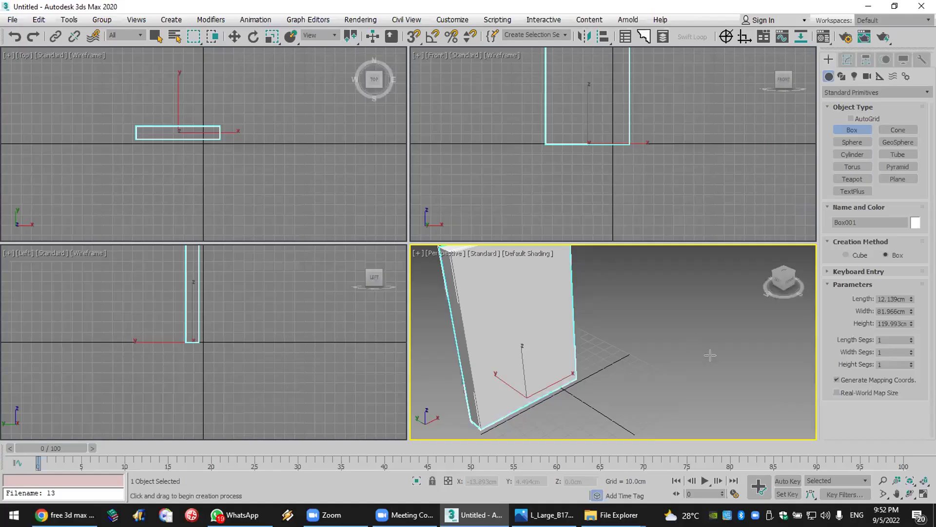
Step: Maximize the Perspective view and add an Edit Poly modifier to the tall thin box
key("ctrl+shift+z")
left_click(923, 494)
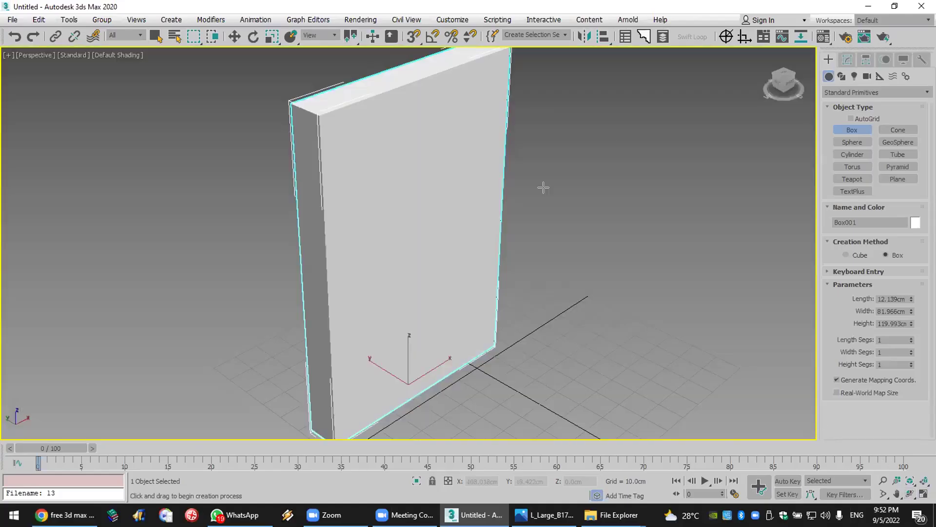
left_click(847, 59)
left_click(846, 90)
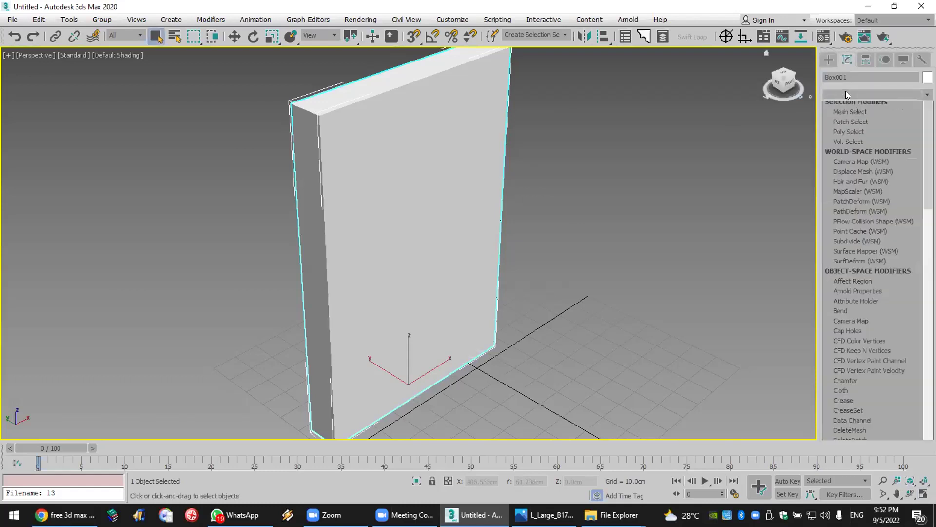
key("e")
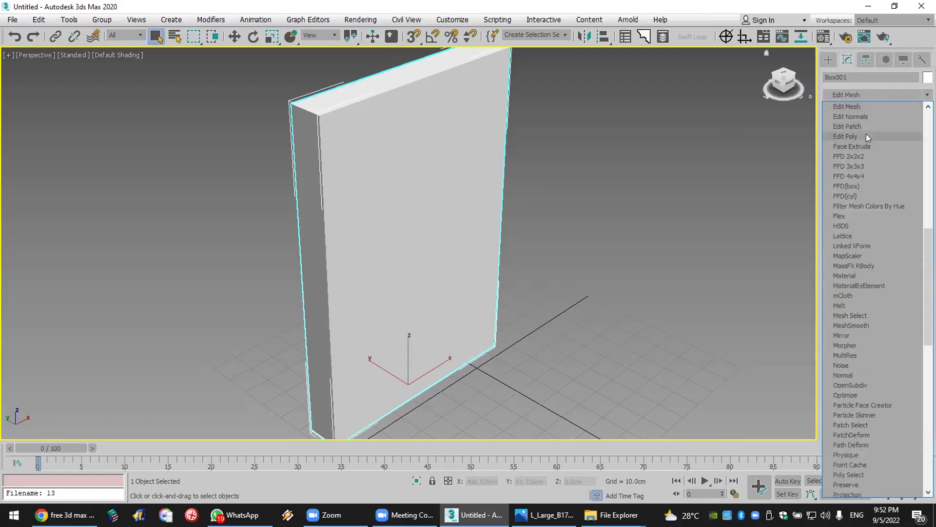
left_click(864, 136)
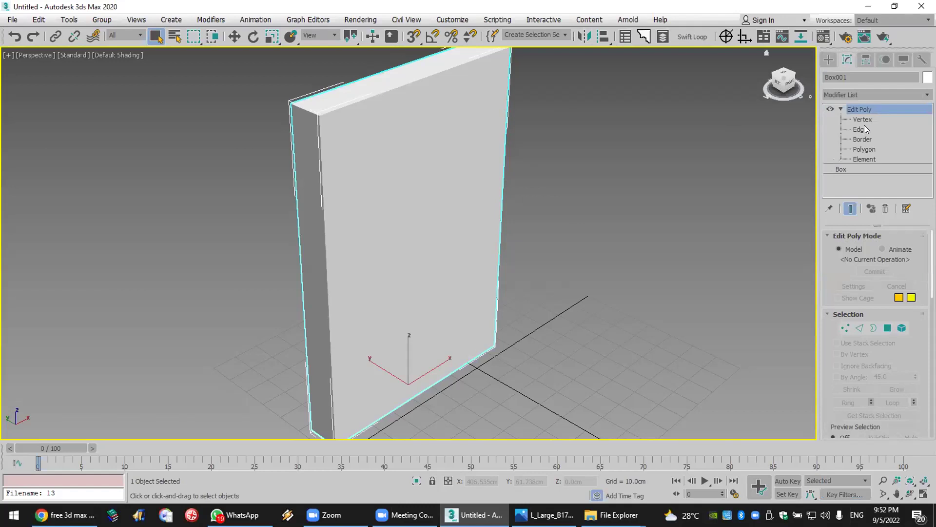
Step: Connect the front face's two vertical edges with 2 segments at pinch 81, and connect the resulting horizontal edges with the same settings
left_click(860, 129)
key("F4")
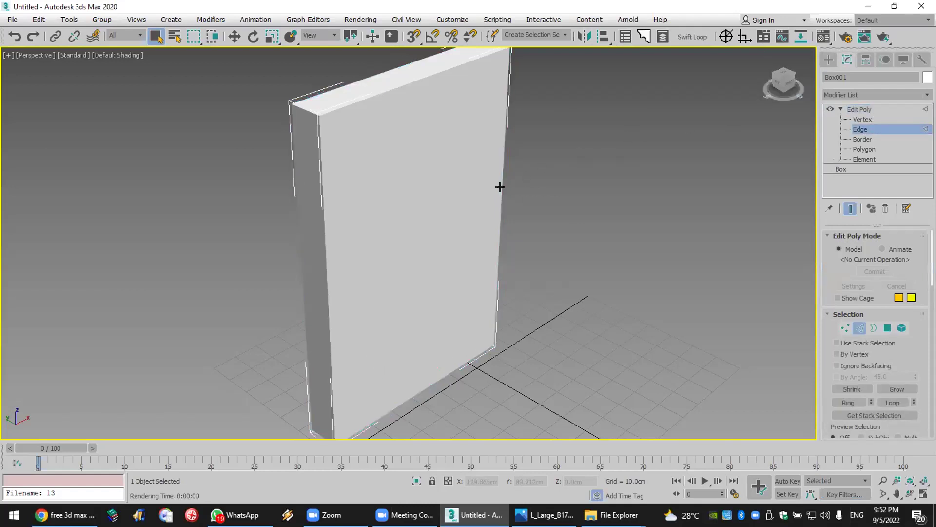
left_click(498, 189)
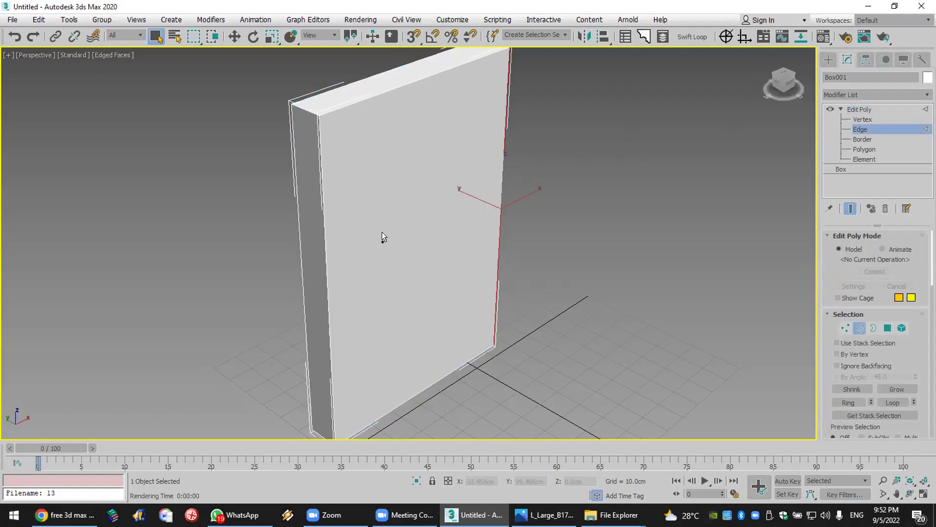
left_click(322, 261, "ctrl")
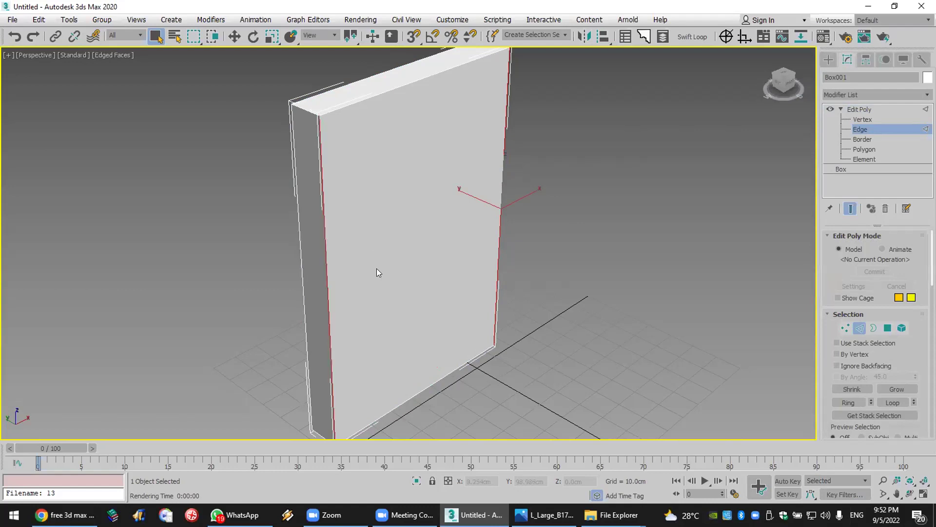
scroll(878, 342, "down", 5)
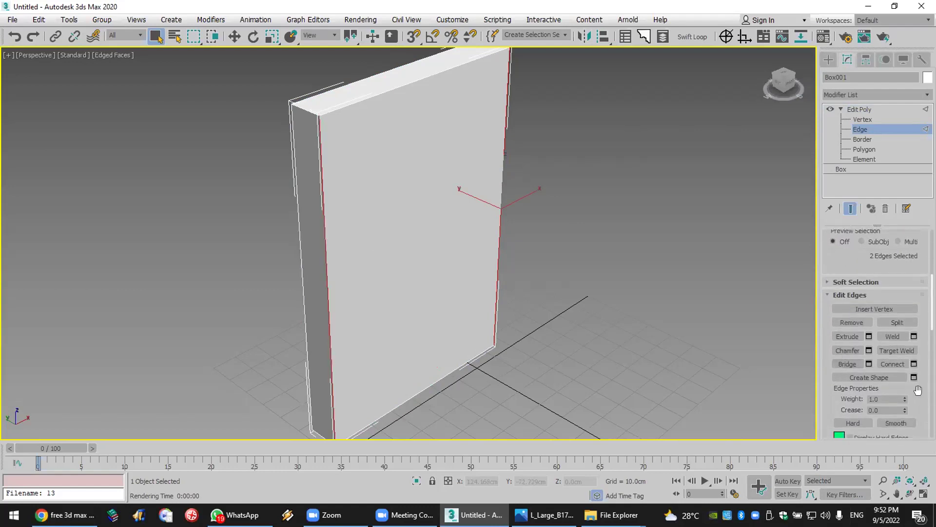
left_click(914, 364)
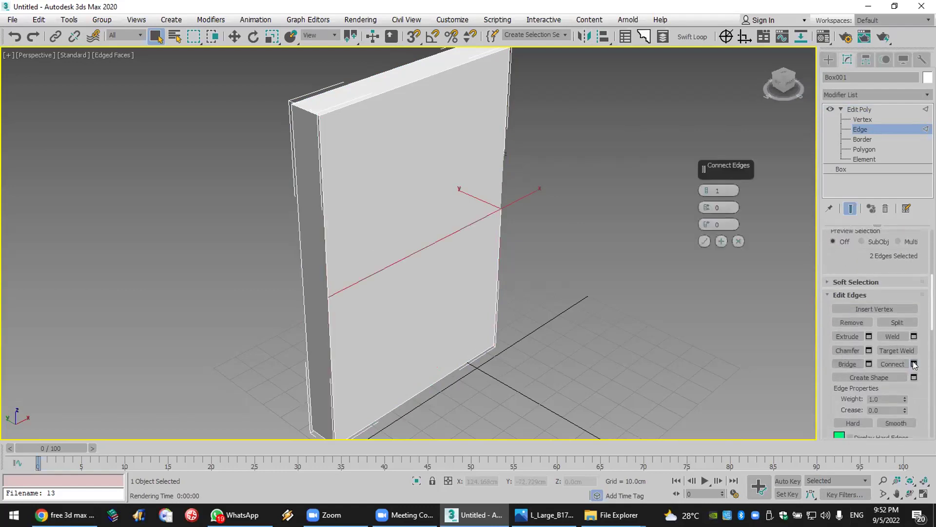
left_click(706, 189)
left_click_drag(707, 206, 744, 11)
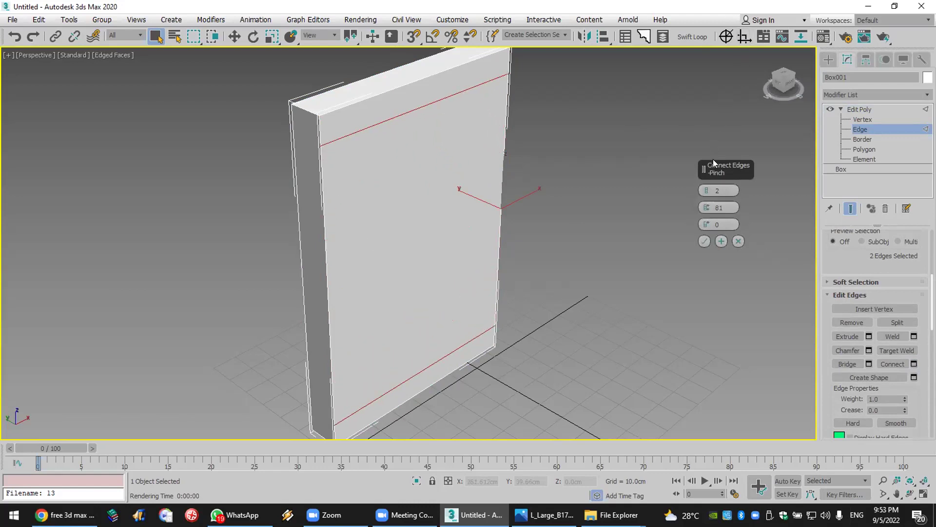
left_click(705, 241)
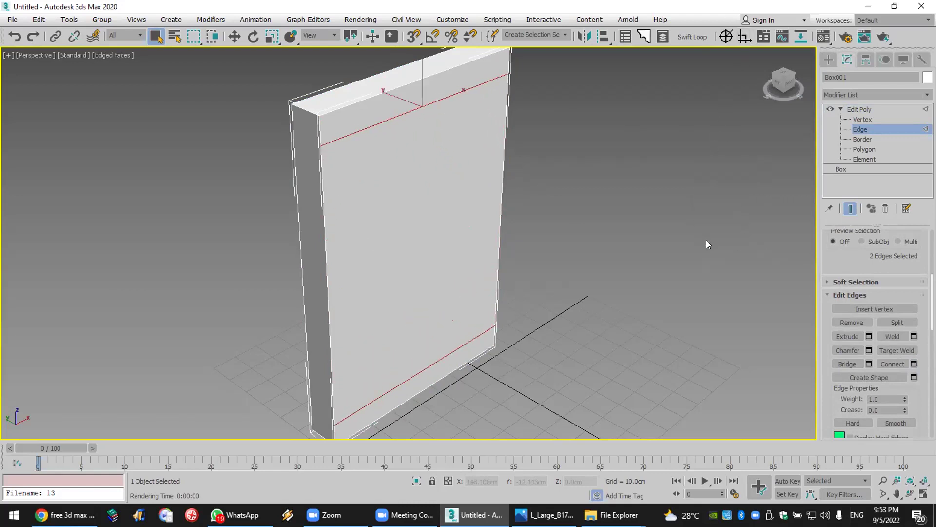
left_click(911, 361)
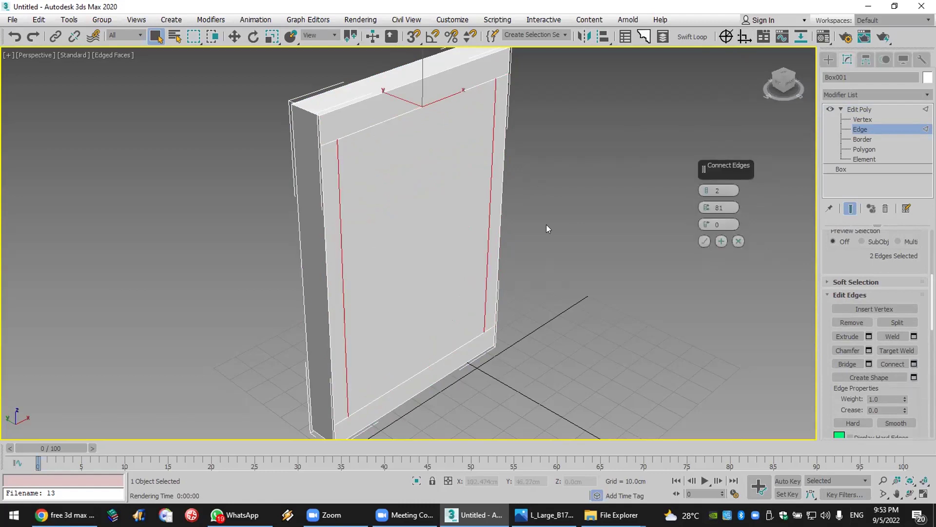
left_click(705, 241)
Step: Select the large central polygon on the box's front face and extrude it slightly inward to form a recessed panel
left_click(866, 139)
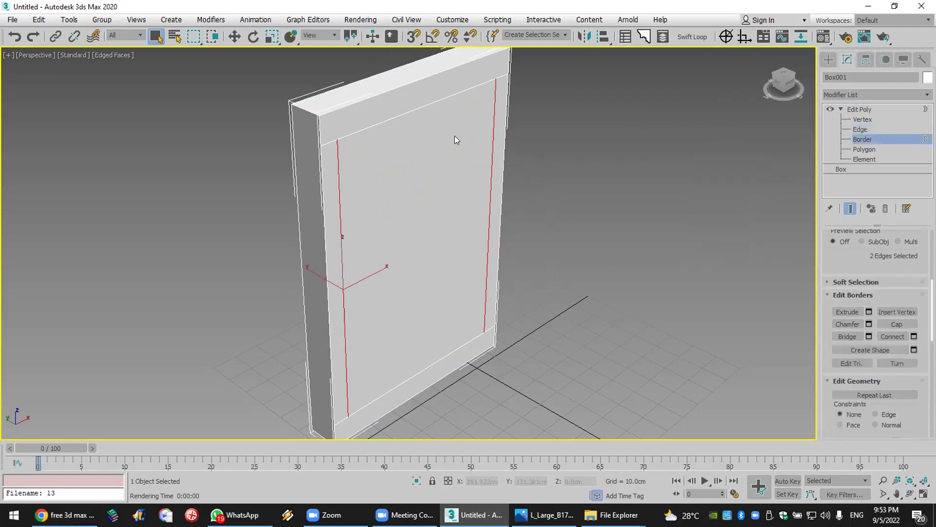
left_click(873, 148)
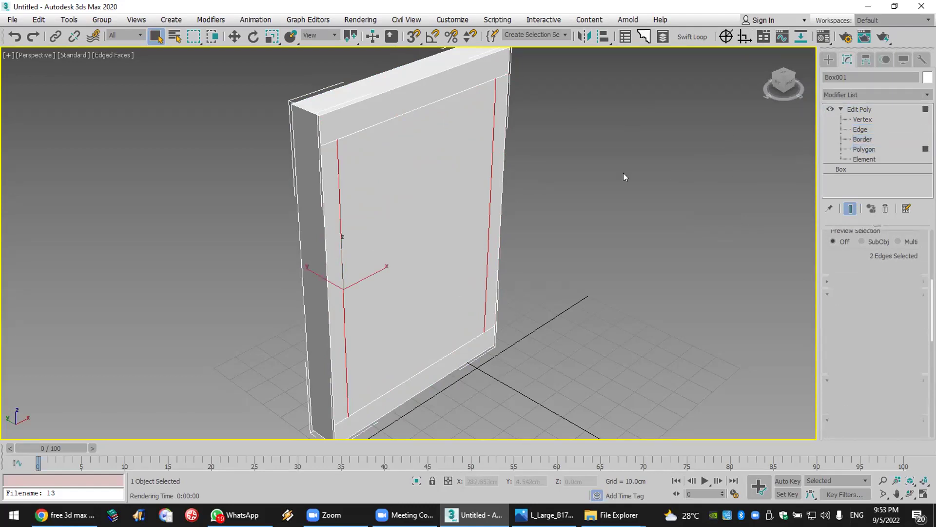
left_click(447, 186)
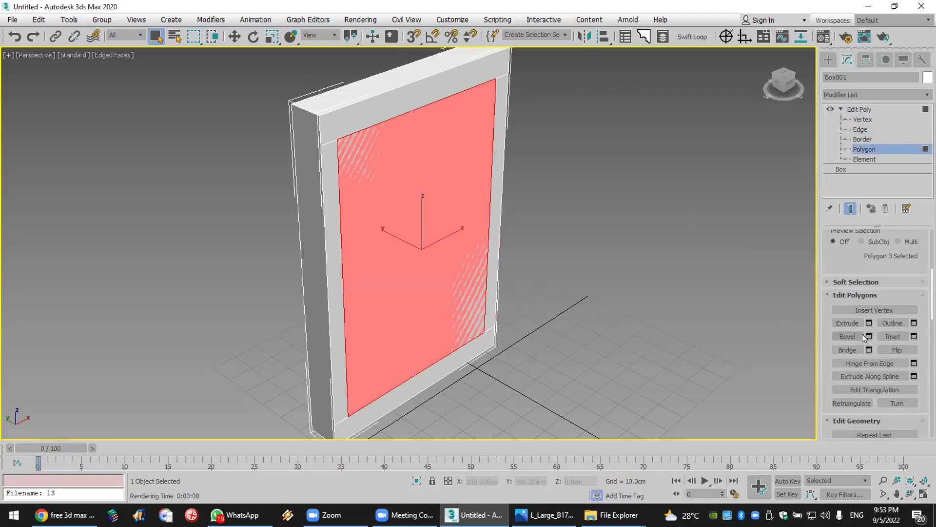
left_click(847, 323)
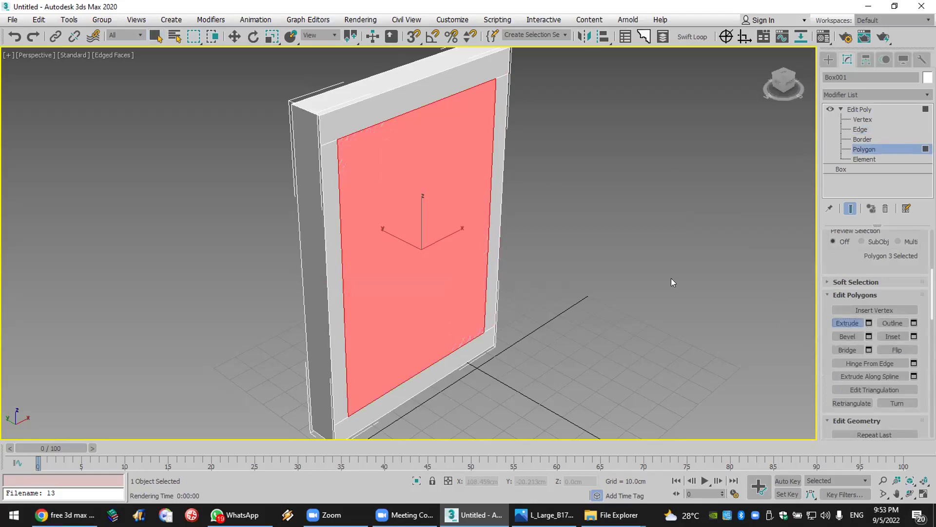
left_click_drag(472, 234, 467, 248)
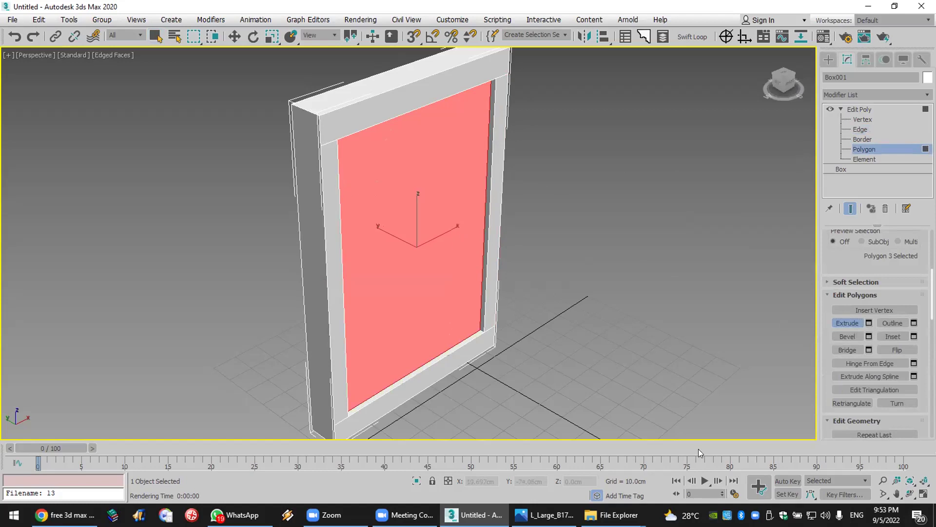
Step: Inset the recessed panel polygon slightly and bevel it further inward to create a stepped moulding
left_click(892, 338)
left_click(885, 333)
left_click_drag(426, 165, 431, 180)
left_click(848, 336)
left_click_drag(440, 232, 466, 299)
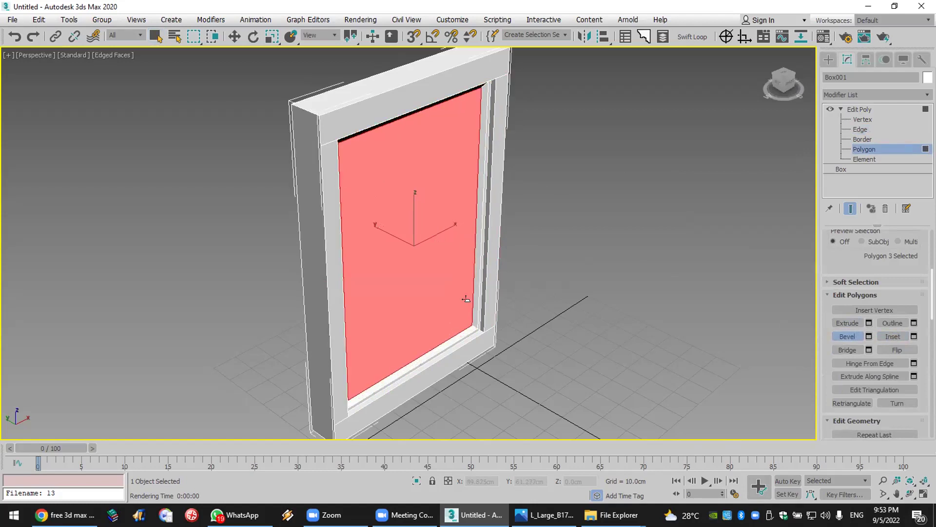
Step: Inset the panel polygon again and bevel it down to a narrow vertical strip at the centre, forming sloped sides
left_click(898, 336)
left_click_drag(420, 215, 423, 204)
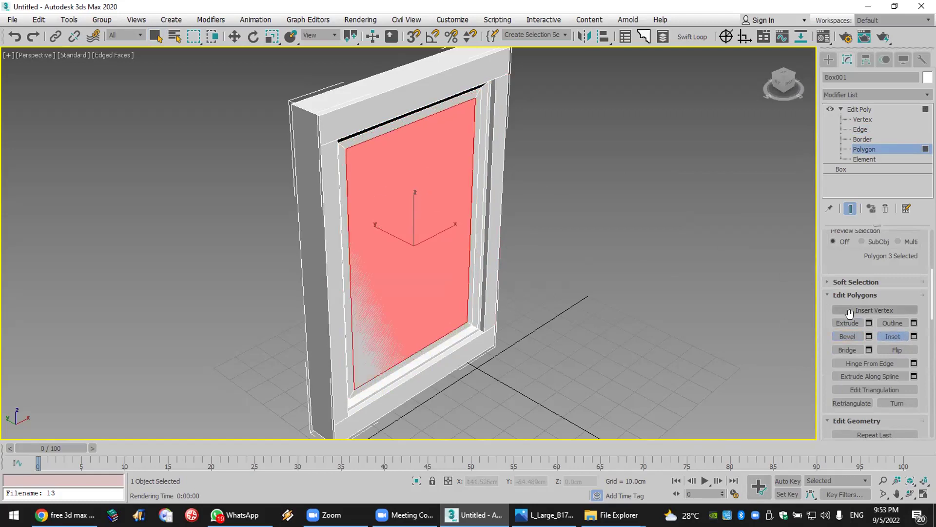
left_click(850, 337)
left_click_drag(420, 238, 468, 363)
left_click(537, 278)
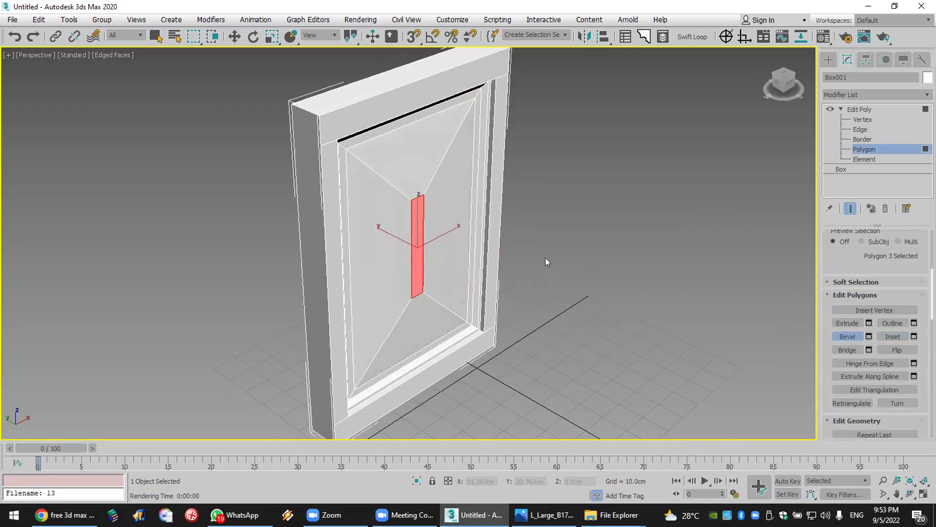
left_click(546, 258)
Step: Bevel the narrow central strip of the door panel inward to form a tapered slot
left_click(909, 494)
left_click_drag(431, 252, 439, 229)
right_click(473, 211)
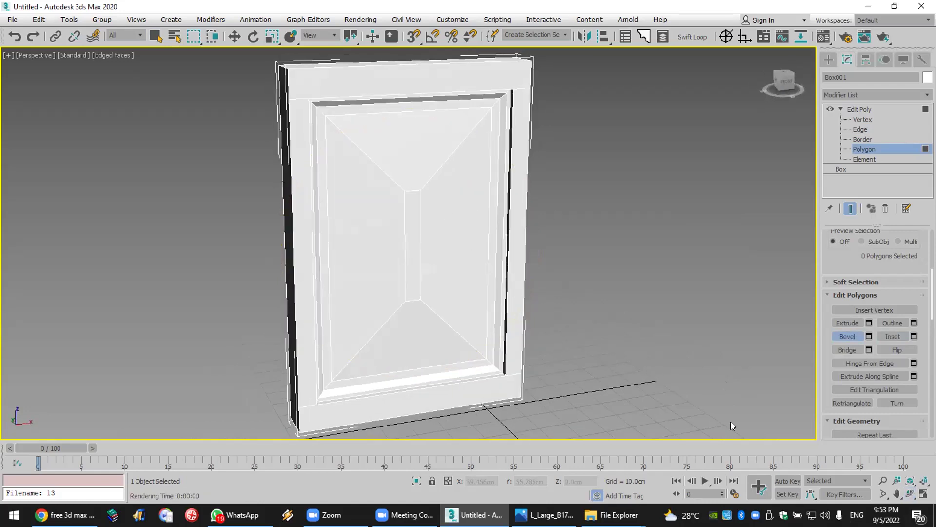
left_click(910, 494)
left_click_drag(429, 226, 458, 220)
right_click(587, 223)
left_click(413, 201)
left_click_drag(413, 202, 402, 239)
scroll(401, 239, "up", 5)
left_click(913, 492)
left_click_drag(483, 280, 379, 272)
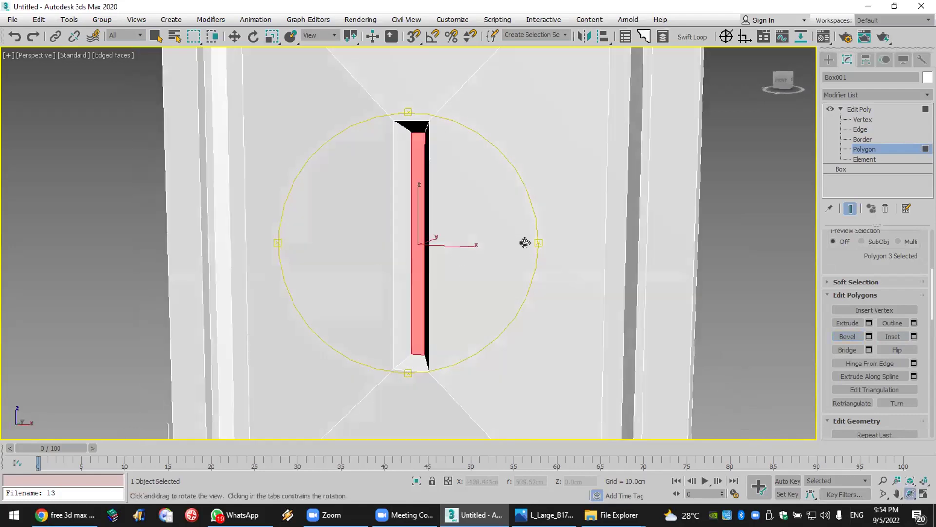
left_click(828, 59)
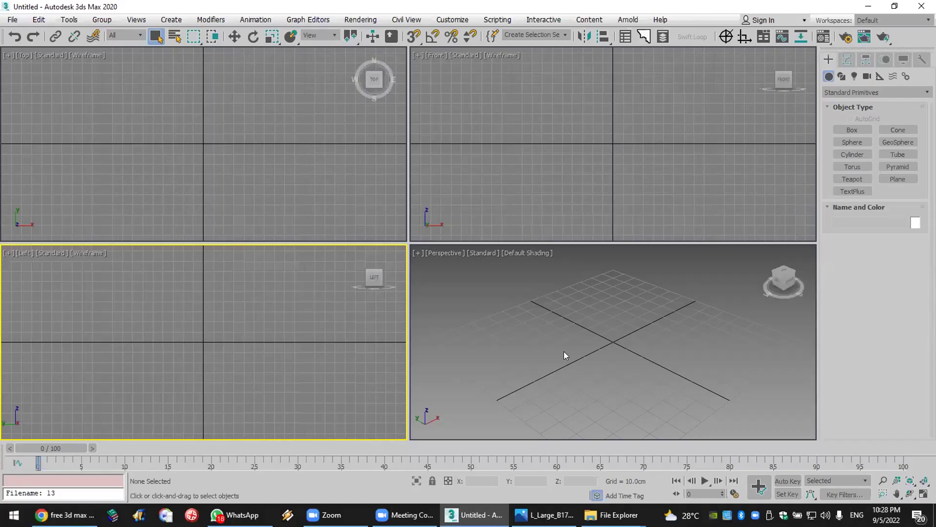
Step: Open the perforated cylindrical lamp photo in the WhatsApp group, examine its cut-out pattern, and return to 3ds Max
left_click(236, 515)
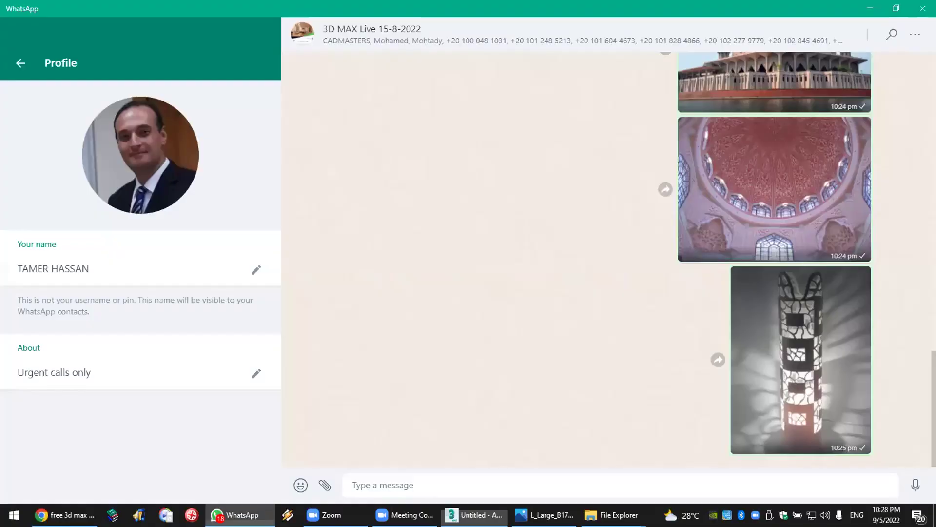
left_click(762, 317)
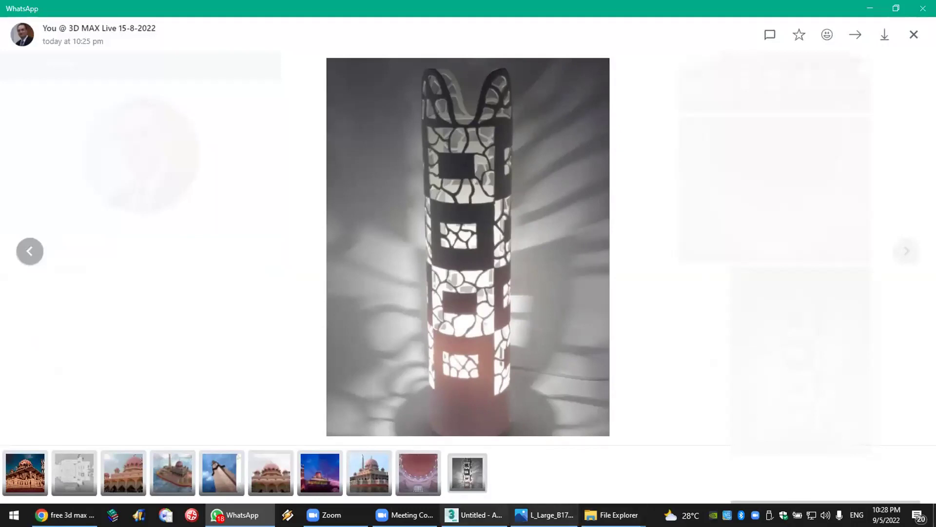
left_click(473, 515)
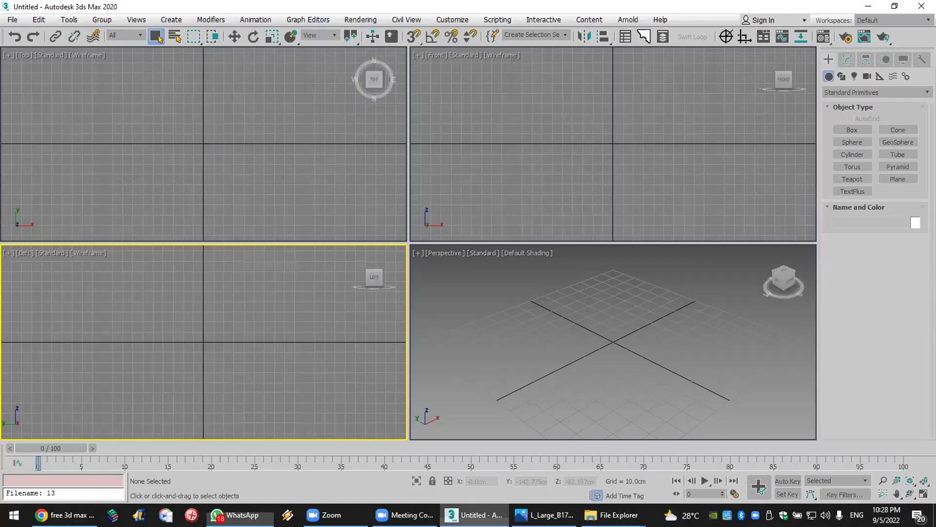
Step: Draw a circle spline with a radius of about 72.4 cm around the origin in the Top view and open its parameters
left_click(543, 333)
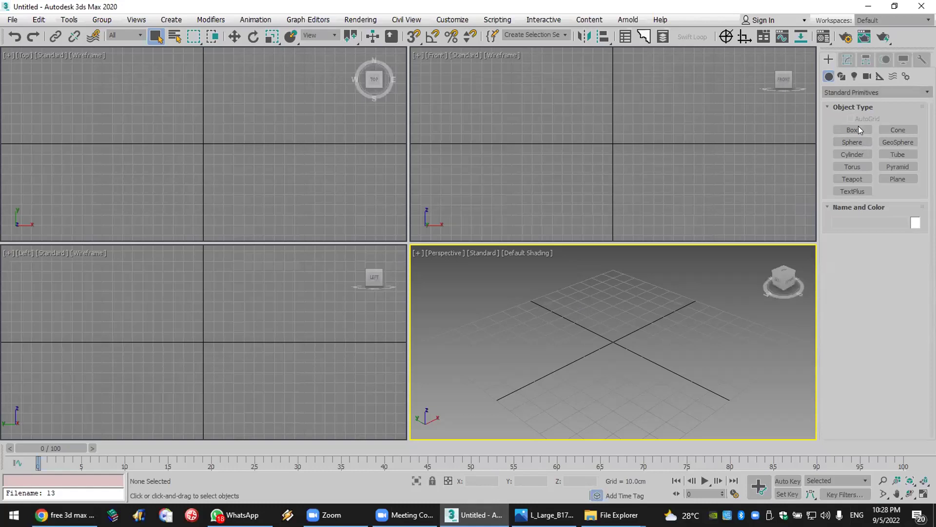
left_click(844, 80)
left_click(854, 76)
left_click(842, 77)
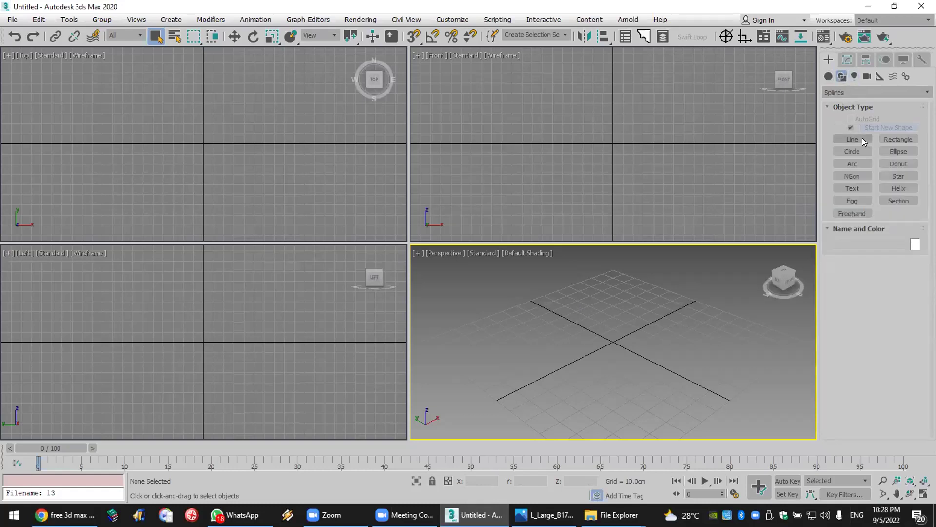
left_click(856, 151)
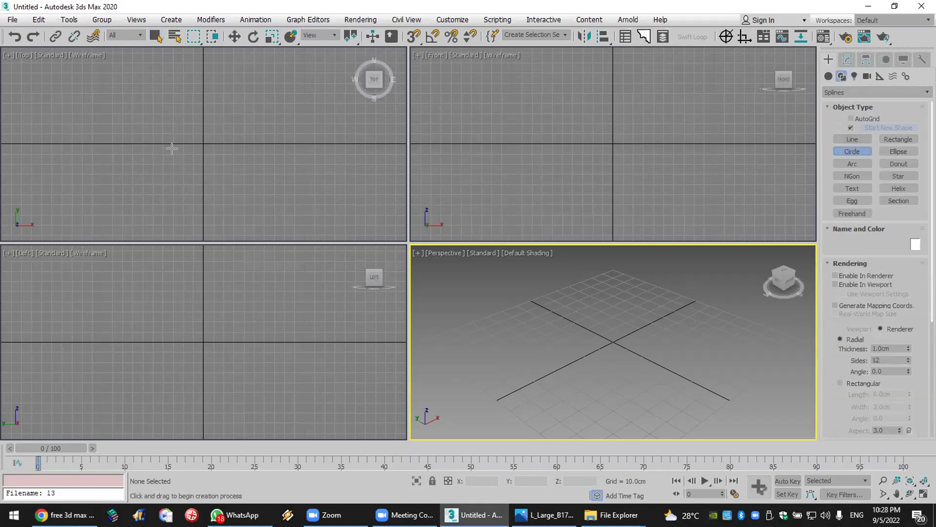
left_click_drag(200, 140, 246, 192)
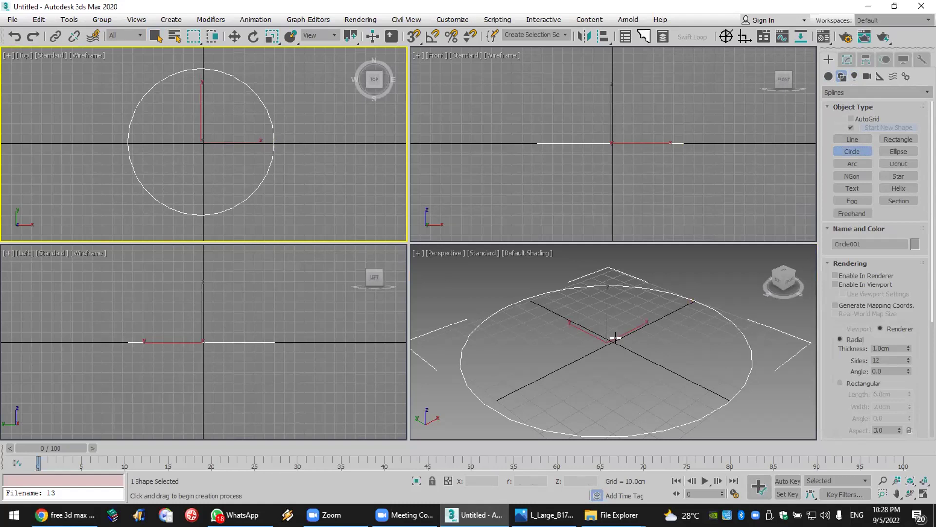
left_click(848, 59)
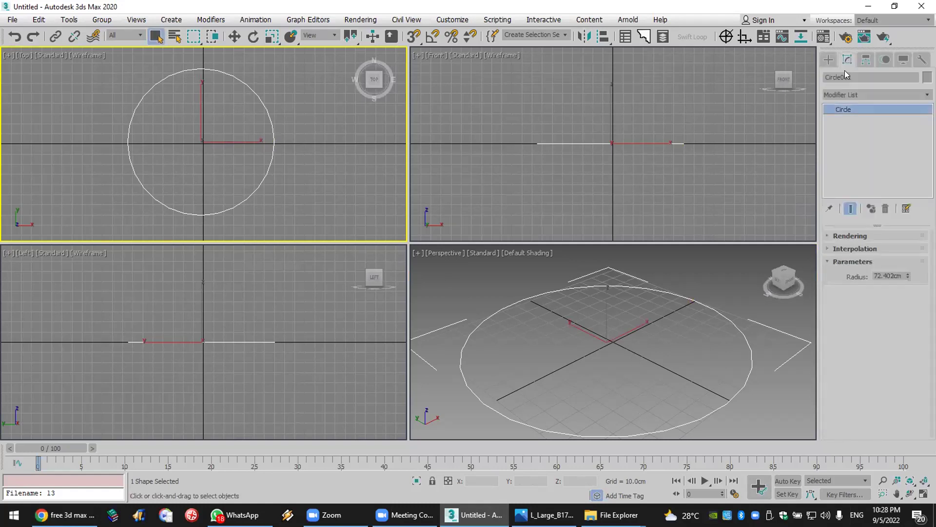
Step: Apply an Extrude modifier to the circle with an amount of 11 cm
left_click(854, 93)
key("e")
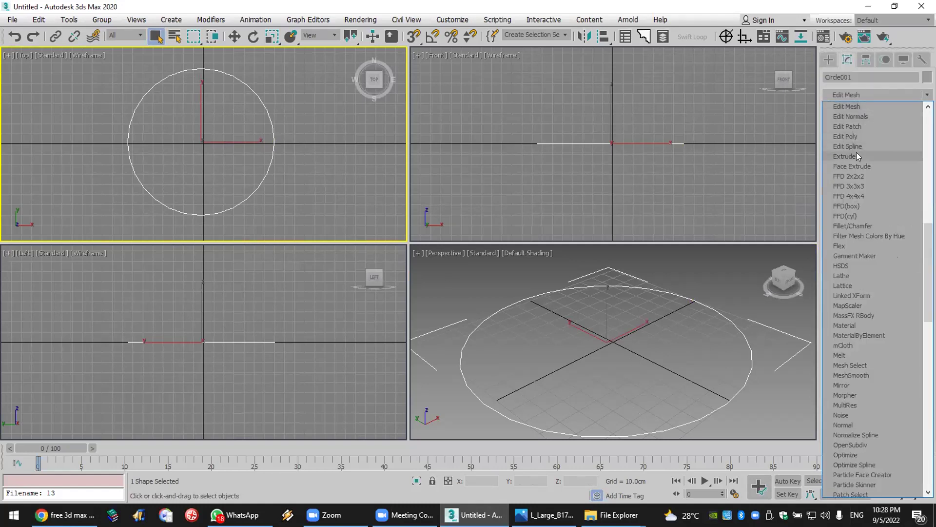
left_click(858, 156)
left_click_drag(908, 249, 908, 228)
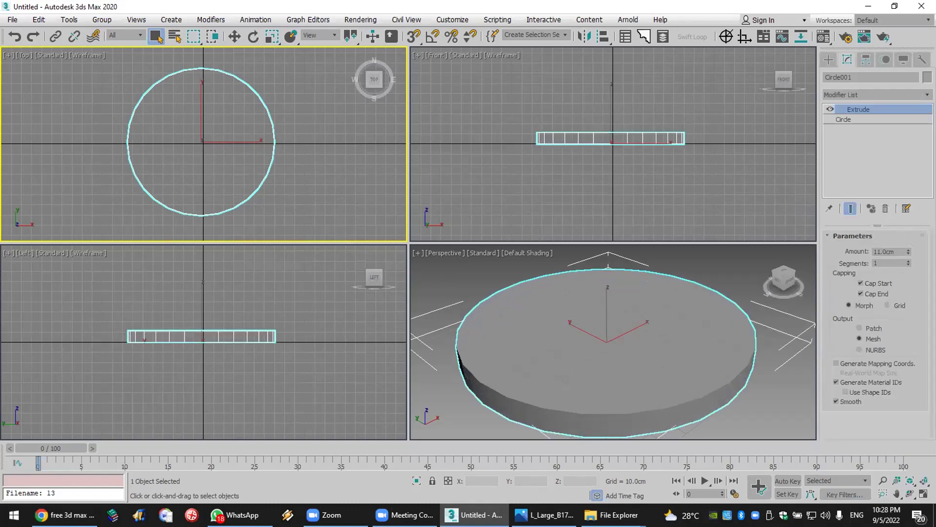
Step: Change the disc's object color to pale yellow from the 3ds Max palette
left_click(927, 77)
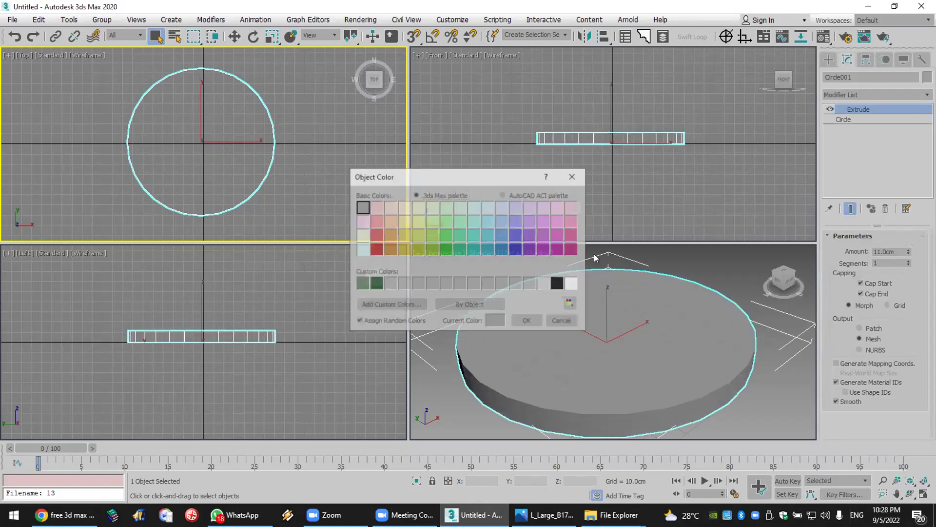
left_click(414, 210)
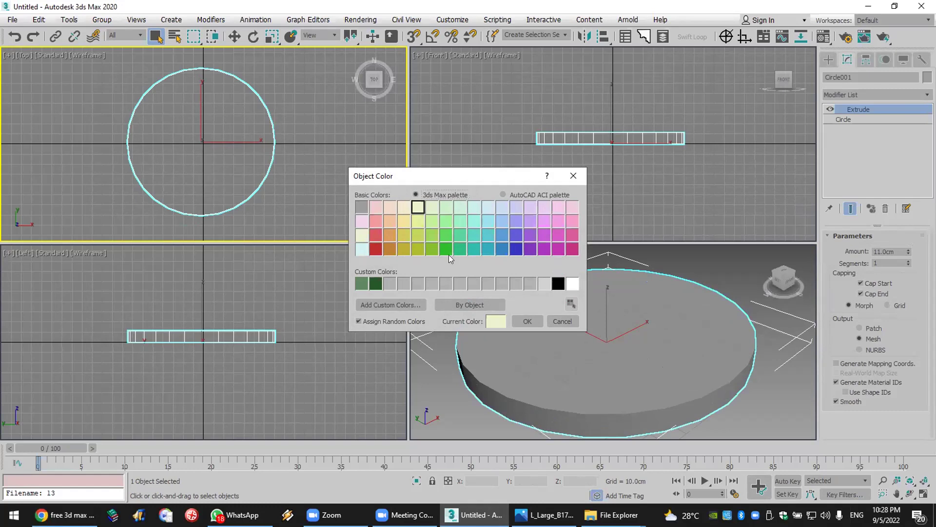
left_click(529, 322)
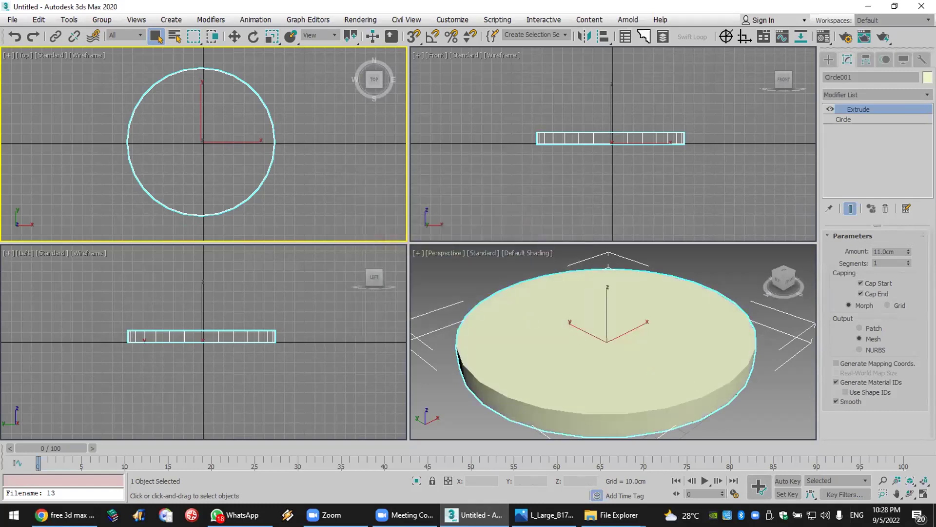
Step: Try adaptive interpolation on the base circle to smooth the disc's rim, and switch it off again
left_click_drag(908, 263, 911, 284)
left_click(856, 119)
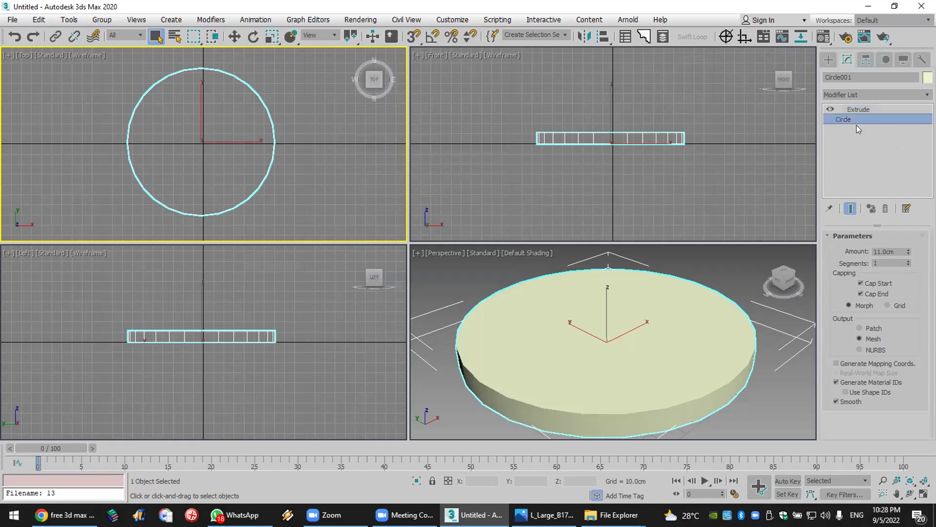
left_click(881, 249)
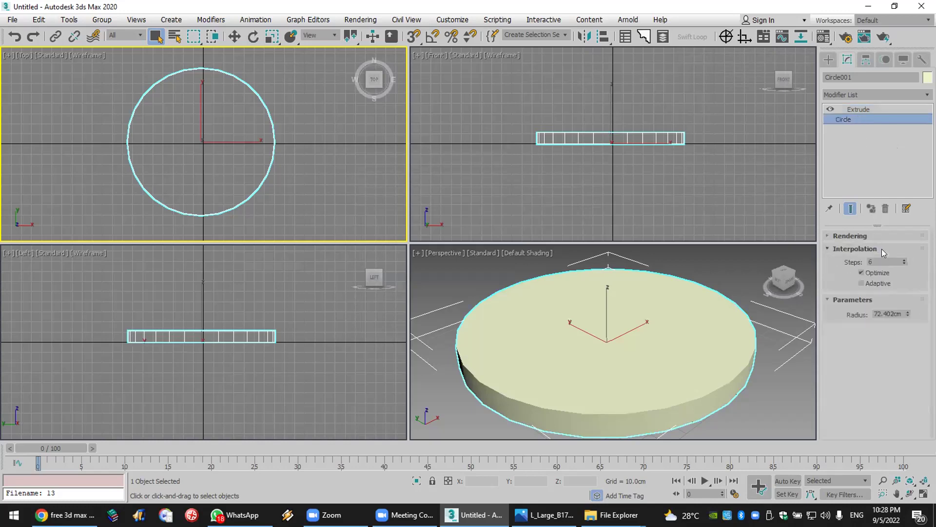
left_click(875, 284)
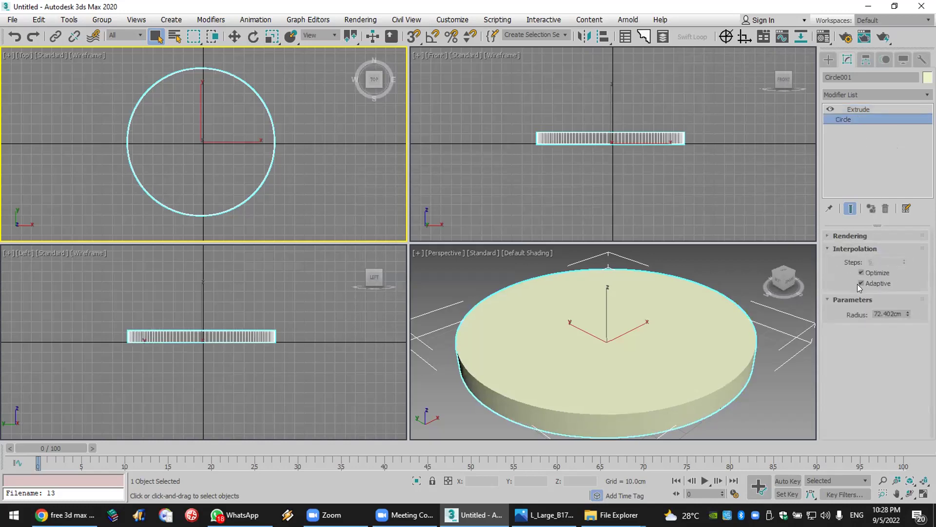
left_click(866, 279)
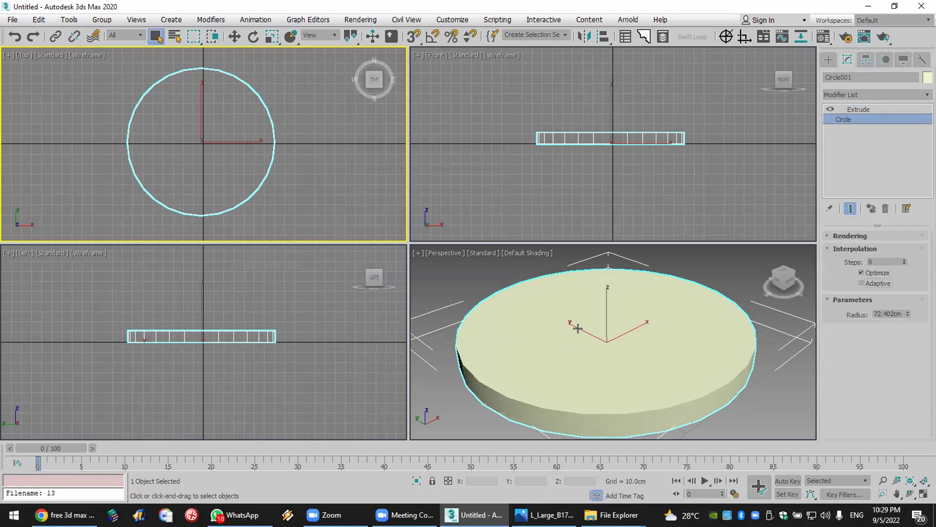
Step: Remove the Extrude modifier from the stack, leaving only the circle spline
left_click(897, 493)
left_click_drag(635, 380, 639, 360)
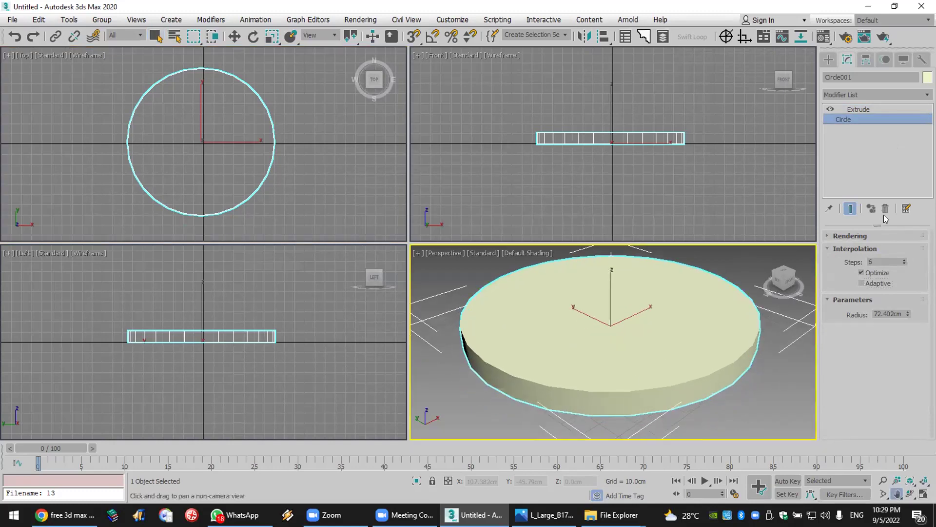
left_click(867, 110)
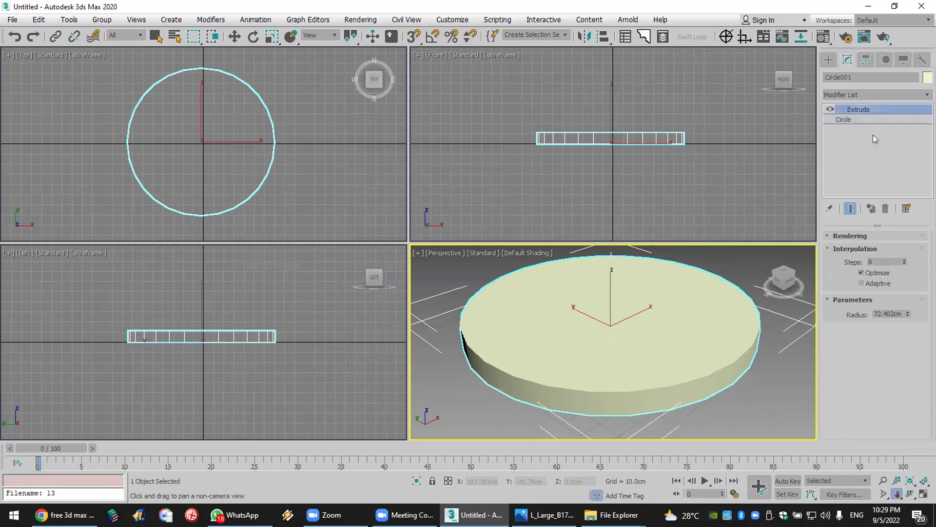
left_click(887, 209)
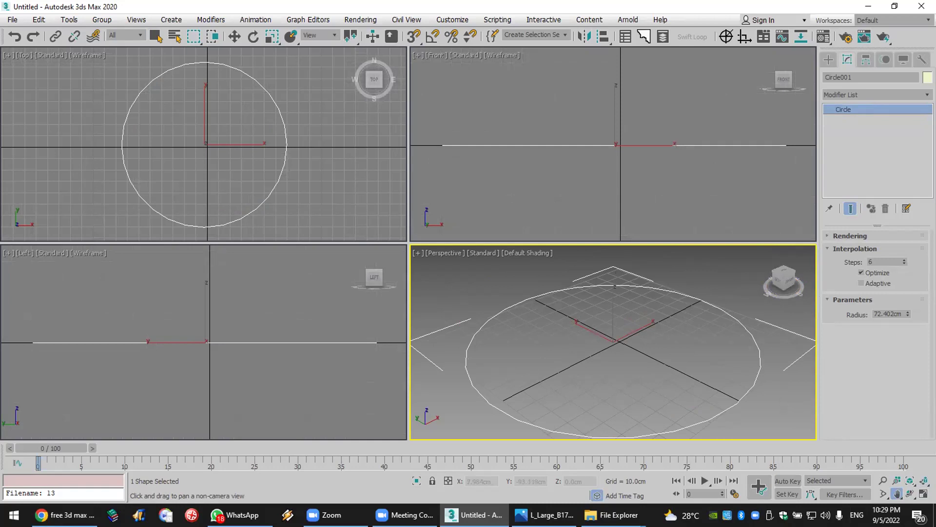
left_click(923, 481)
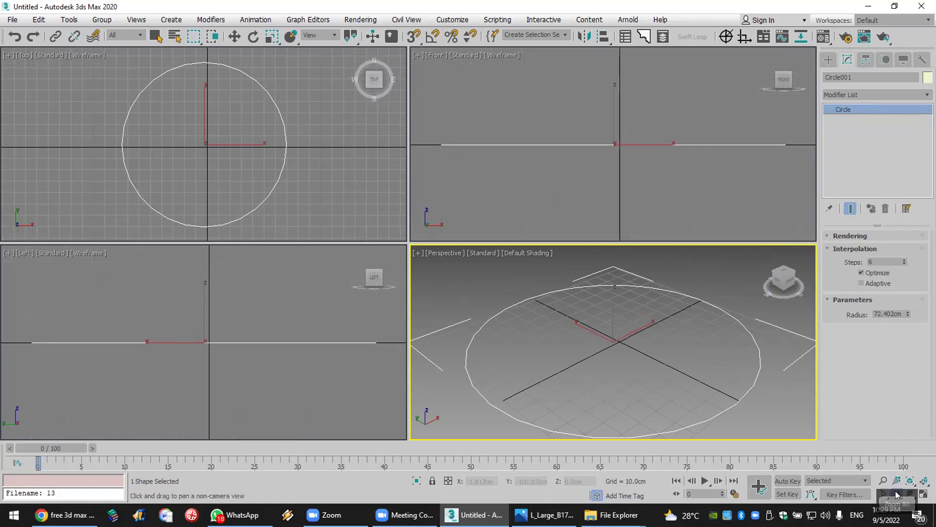
left_click_drag(671, 392, 670, 372)
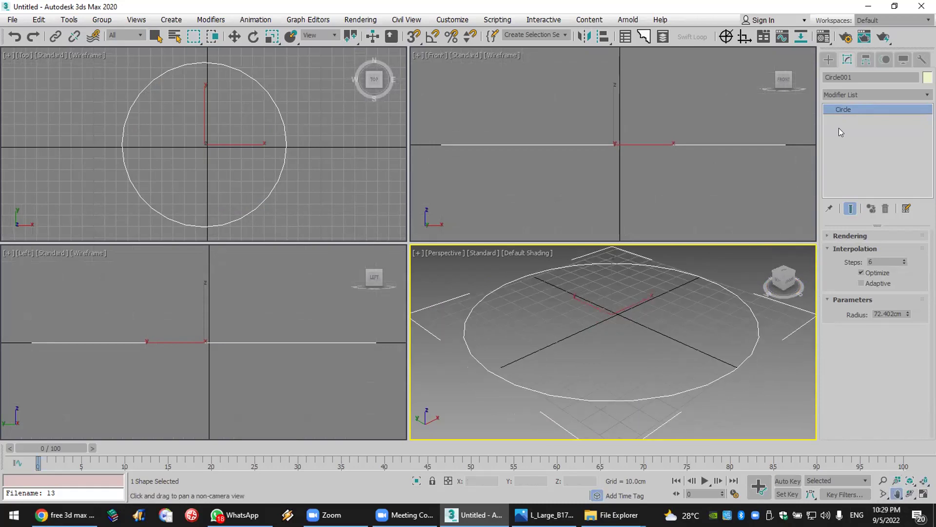
Step: Apply a Quadify Mesh modifier to the circle and set its quad size to 3.5%
left_click(856, 95)
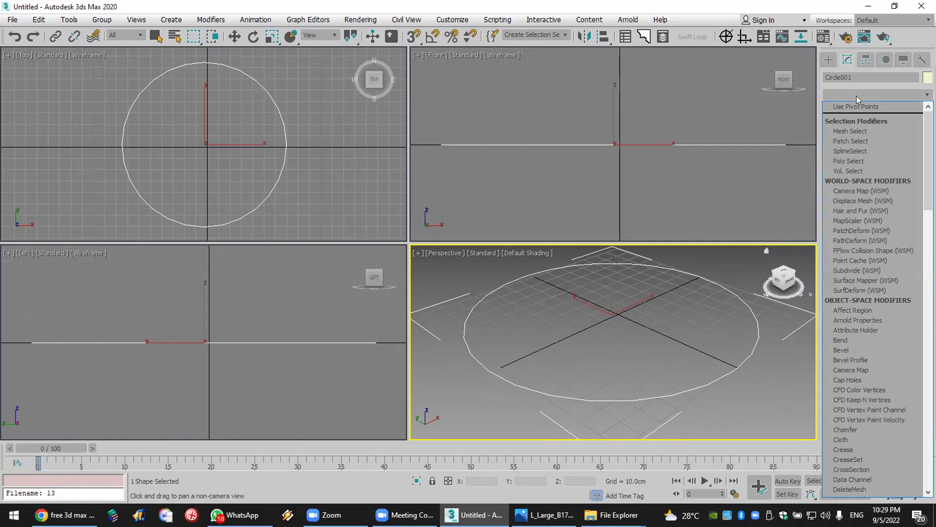
key("q")
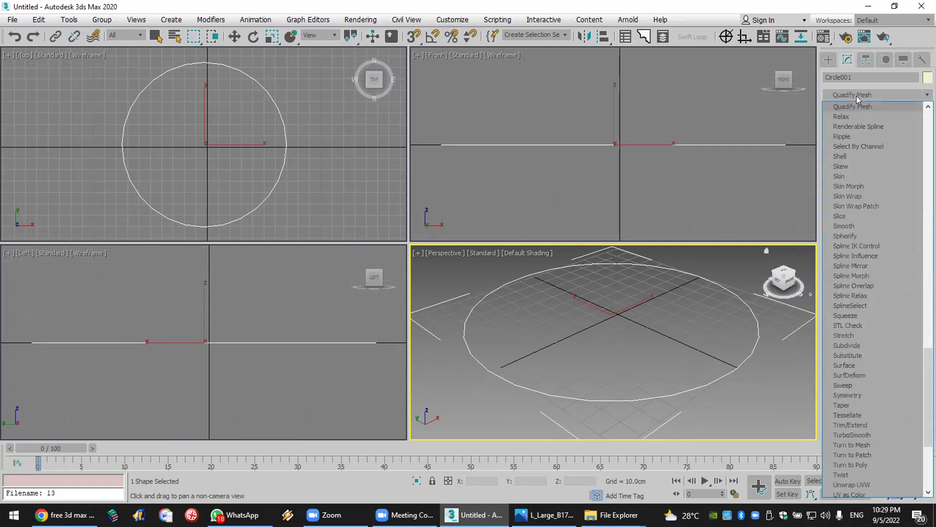
left_click(895, 107)
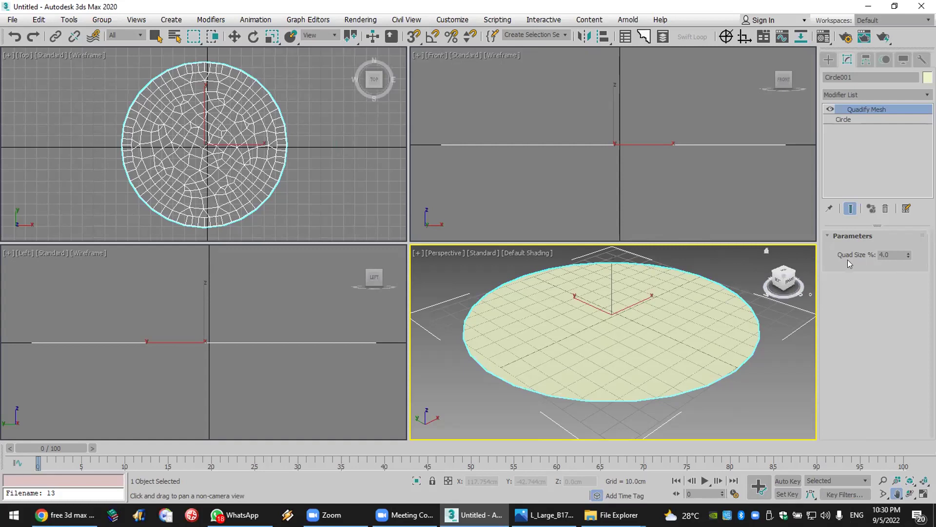
left_click(908, 258)
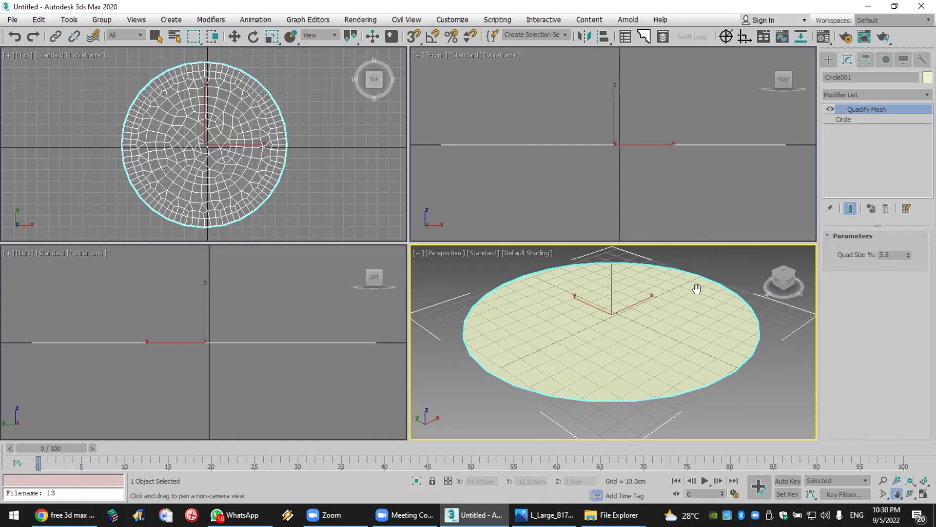
Step: Add an FFD(cyl) modifier above Quadify Mesh and activate its control points for editing
left_click(847, 94)
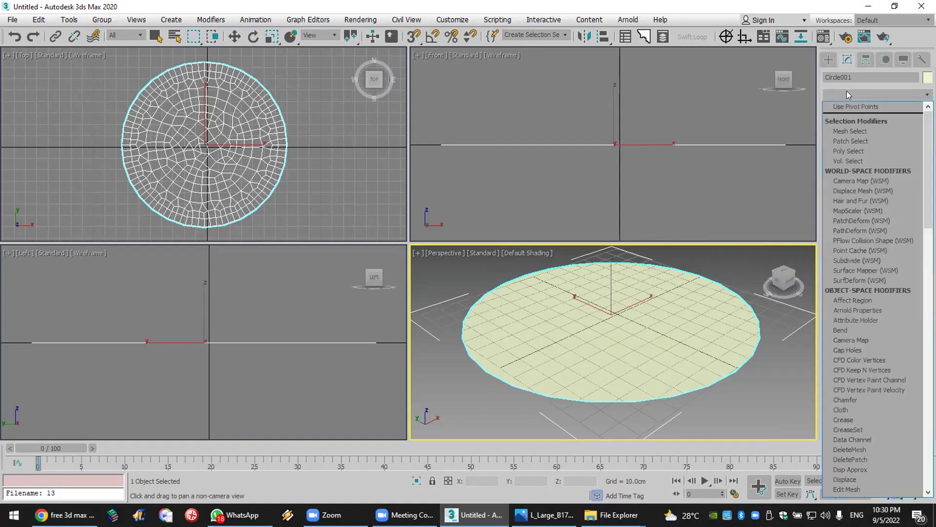
key("f")
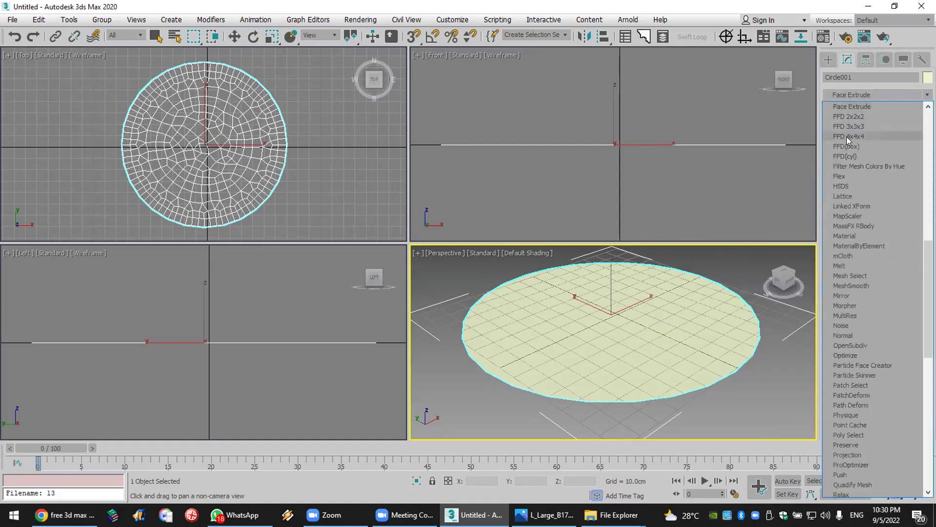
left_click(852, 156)
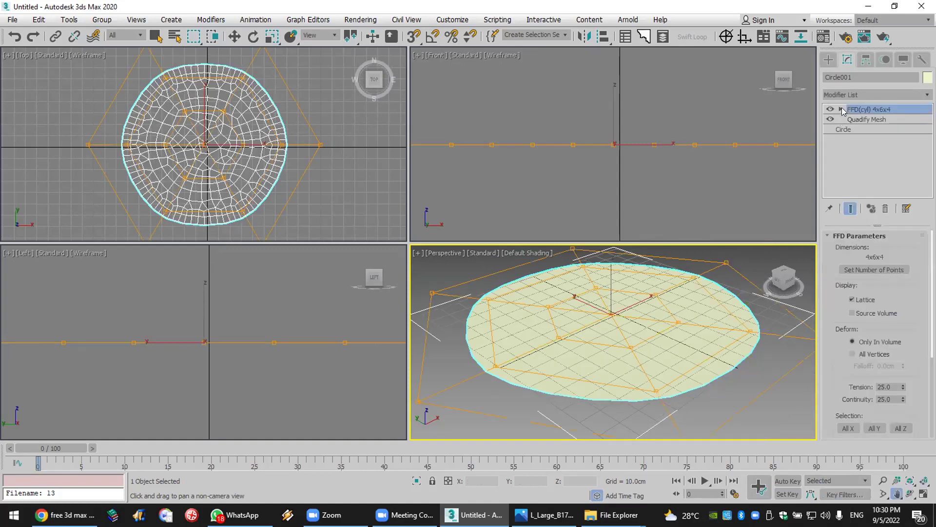
left_click(840, 108)
left_click(873, 119)
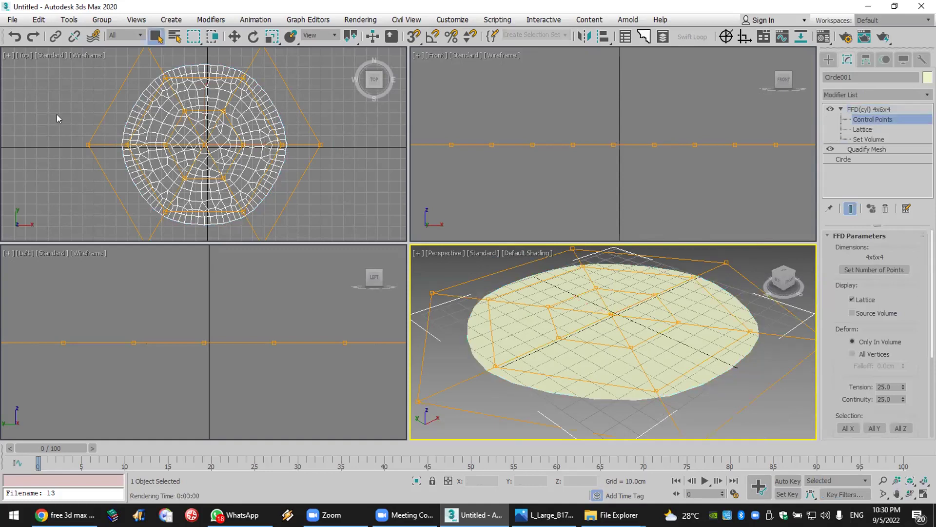
Step: Try raising the inner ring of lattice control points in the Front view, and undo the move
left_click_drag(254, 105, 167, 190)
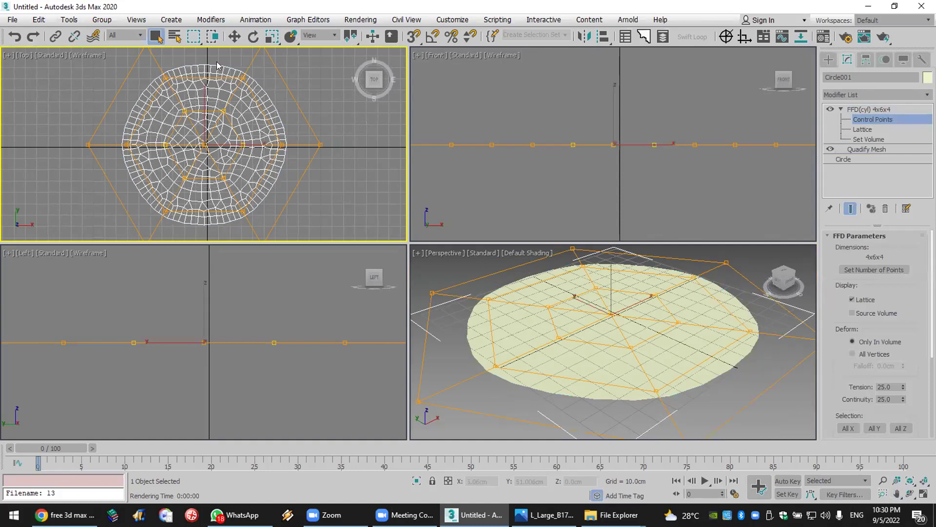
key("w")
left_click(613, 114)
mouse_move(613, 114)
left_mouse_down()
mouse_move(622, 57)
mouse_move(627, 122)
mouse_move(629, 106)
left_mouse_up()
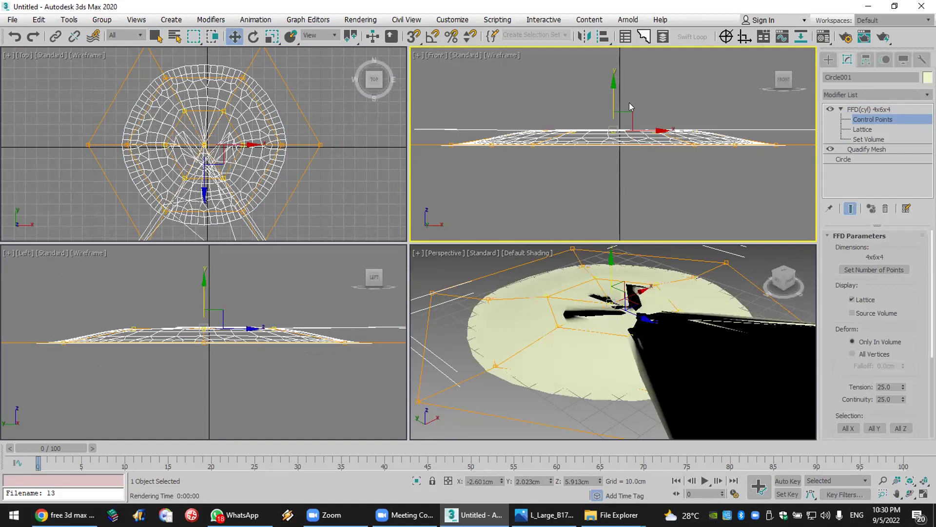
key("ctrl+z")
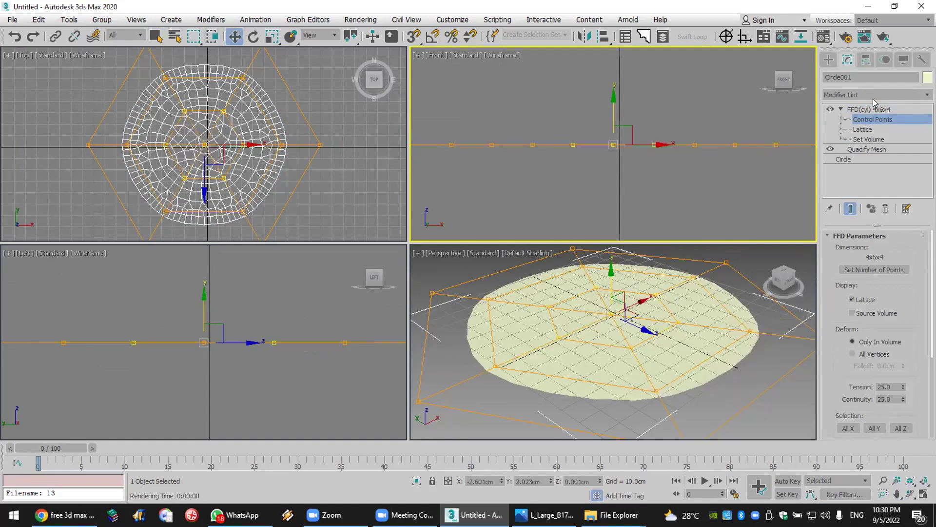
Step: Reduce the Quadify Mesh quad size to 2.5% and return to the FFD(cyl) control points
left_click(873, 149)
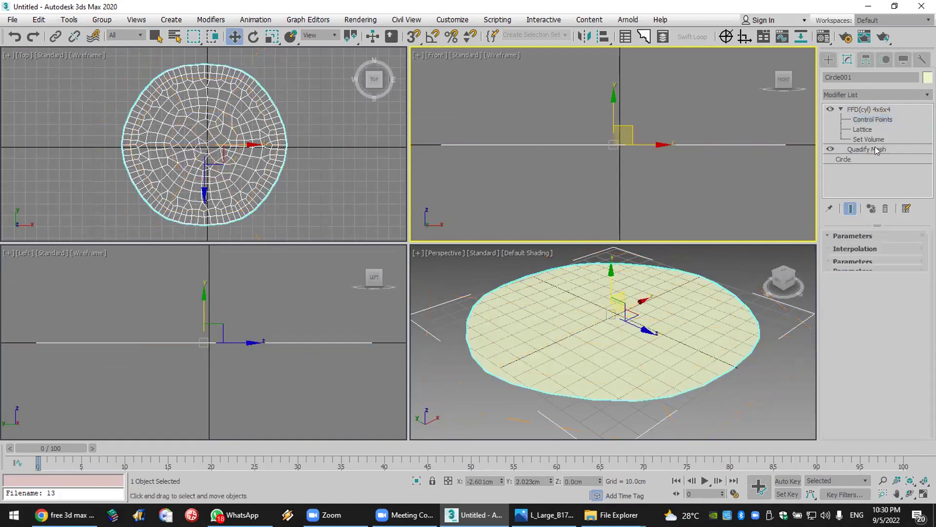
left_click(909, 257)
left_click(909, 257)
left_click(892, 119)
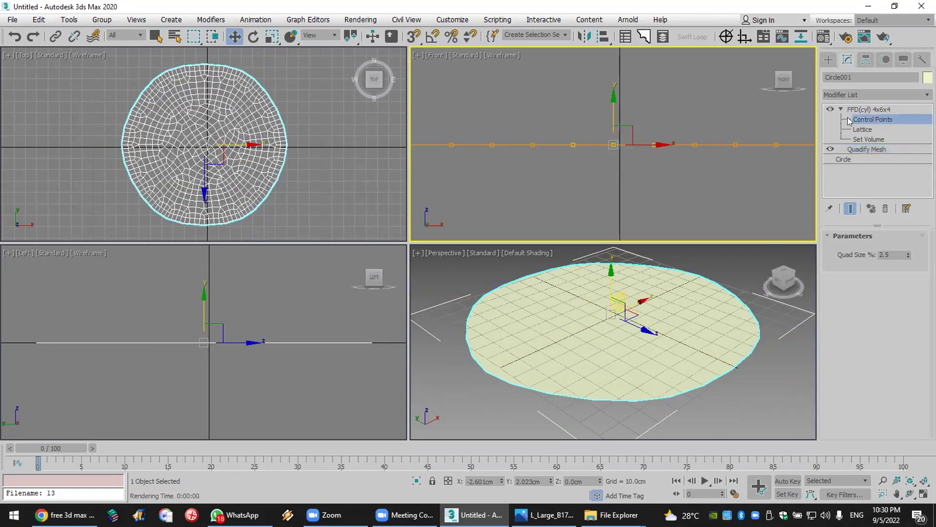
Step: Try to raise the inner FFD control points about 11 cm above the disc, and undo the move
left_click_drag(228, 131, 470, 145)
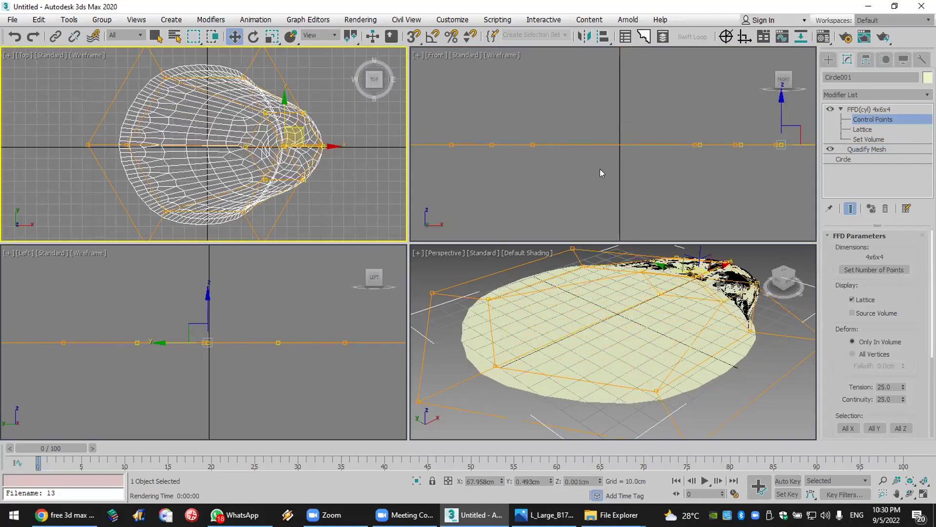
right_click(708, 154)
left_click_drag(746, 141, 629, 94)
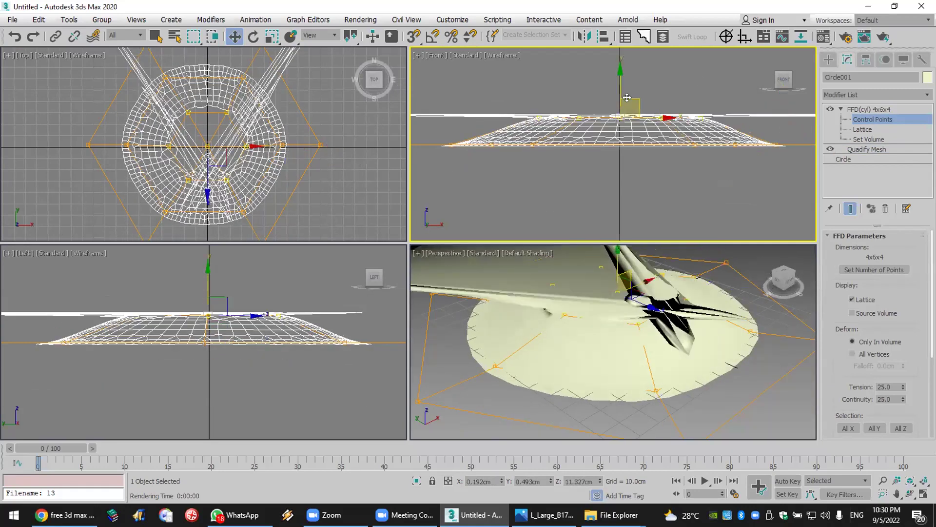
key("ctrl+z")
Step: Raise the disc's central FFD control points by about 25 cm to form a cone
right_click(655, 126)
key("Escape")
left_click_drag(599, 105, 628, 46)
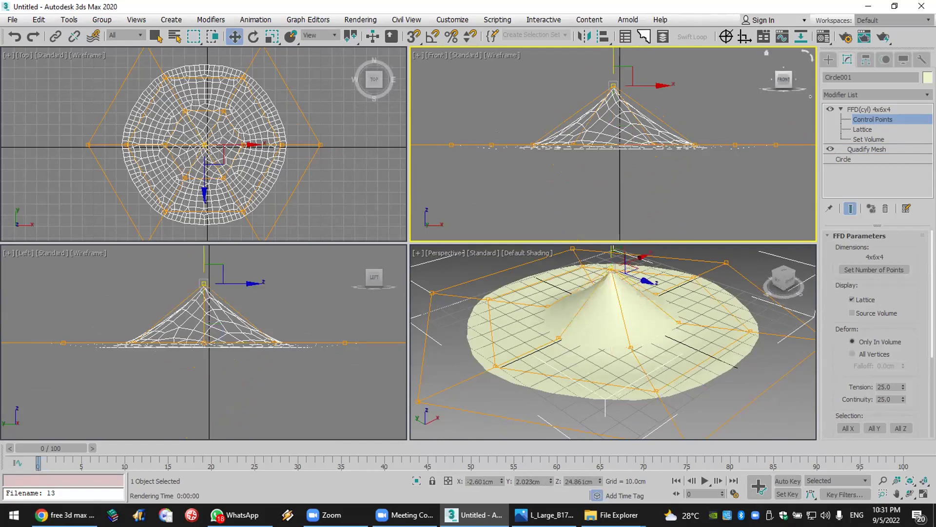
Step: Delete the FFD(cyl) modifier from the circle and set the Quadify Mesh quad size to 4%
left_click(885, 208)
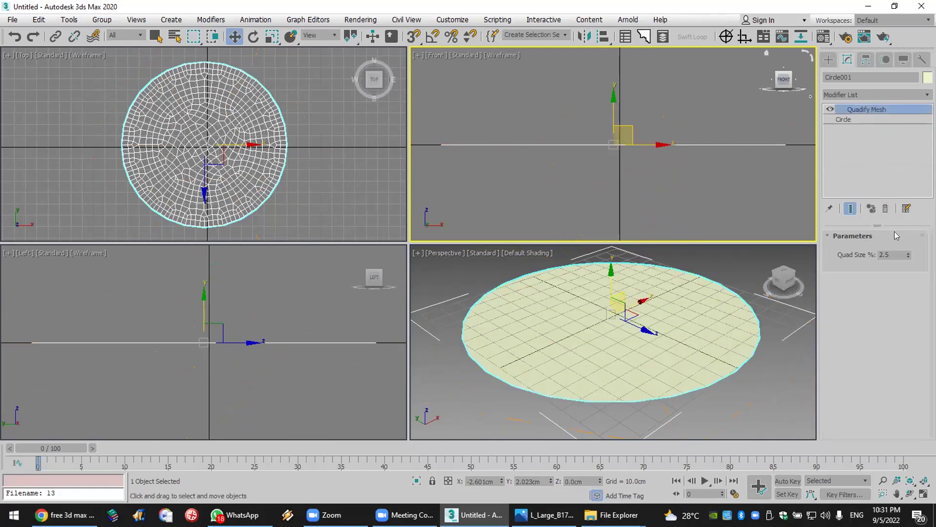
double_click(895, 252)
type("4")
key("Return")
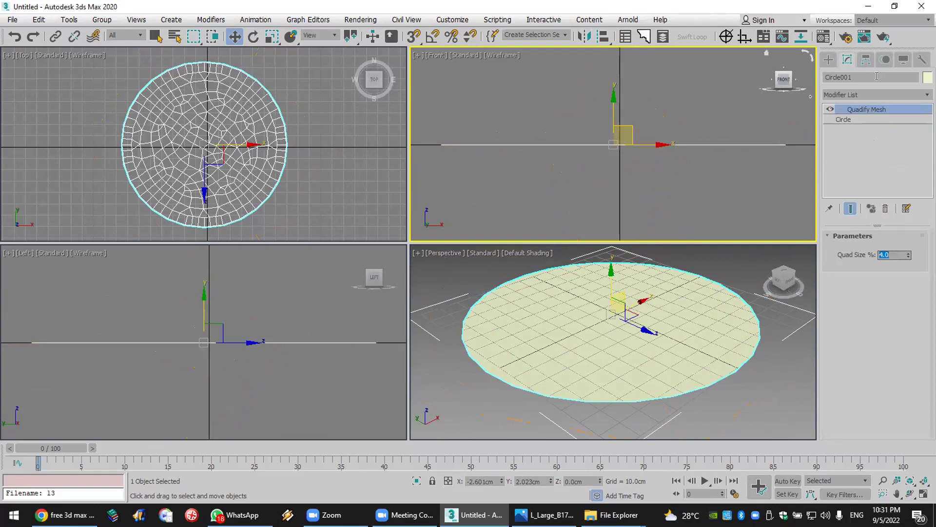
Step: Add a Lattice modifier to the circle and limit its geometry to Struts Only from Edges
left_click(875, 95)
key("l")
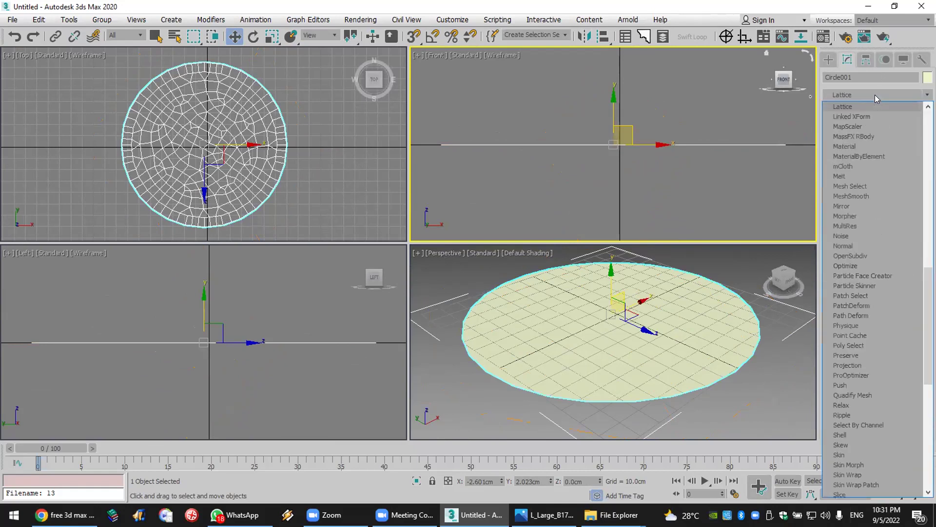
key("Return")
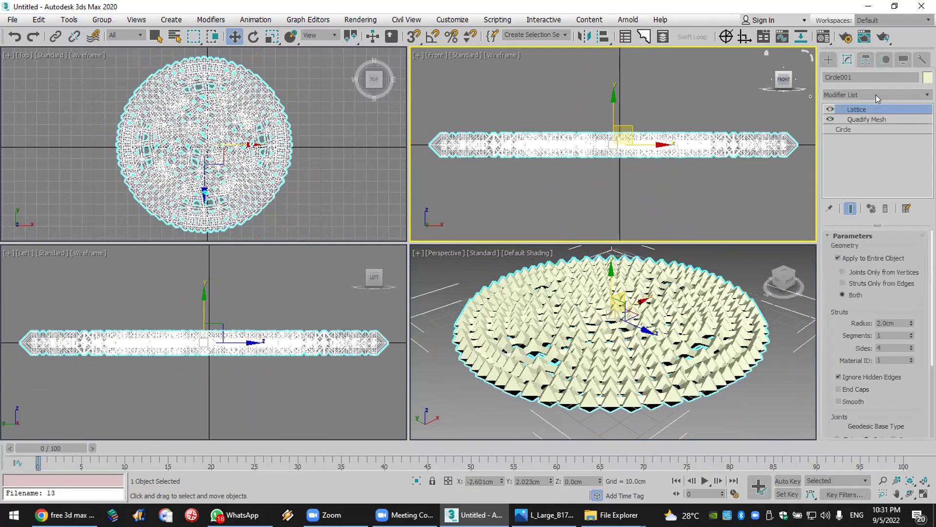
left_click(881, 281)
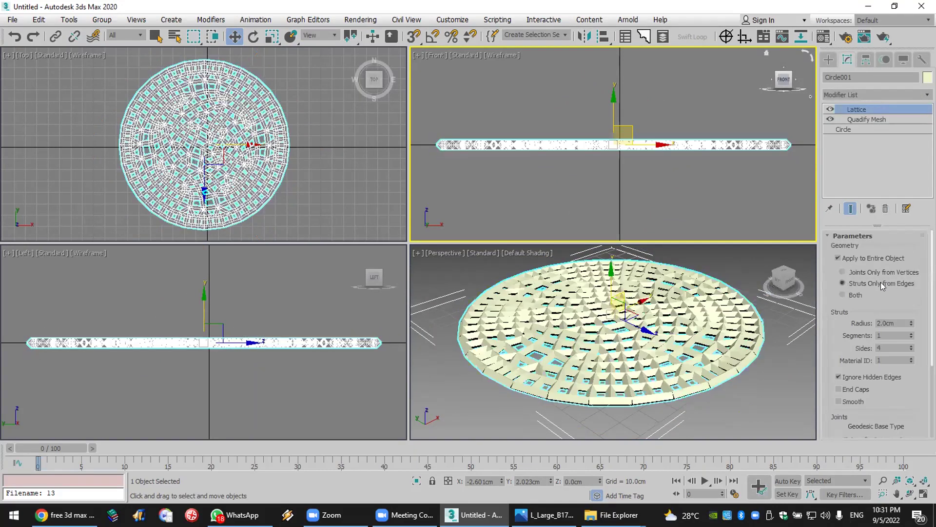
Step: Set the lattice struts to a 1.5 cm radius with 14 sides, and remove the Lattice modifier
left_click(911, 326)
left_click(911, 326)
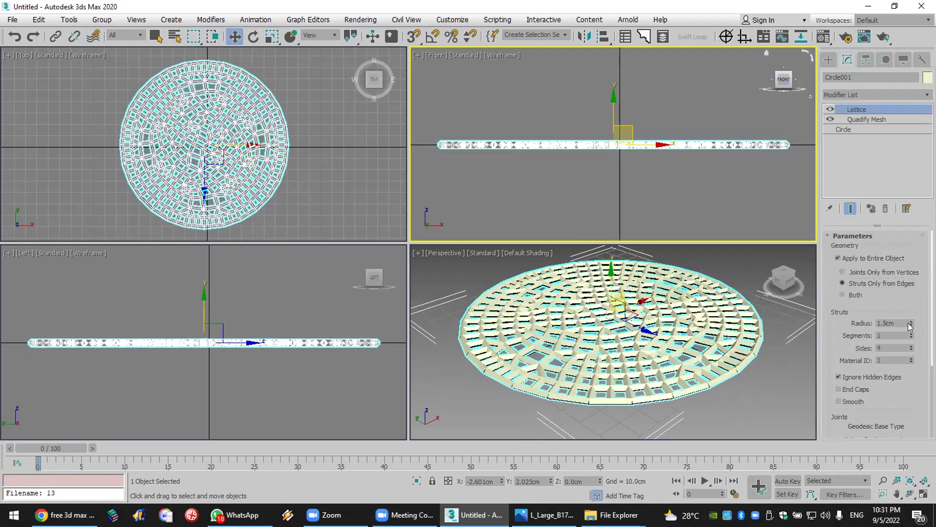
left_click_drag(911, 345, 911, 329)
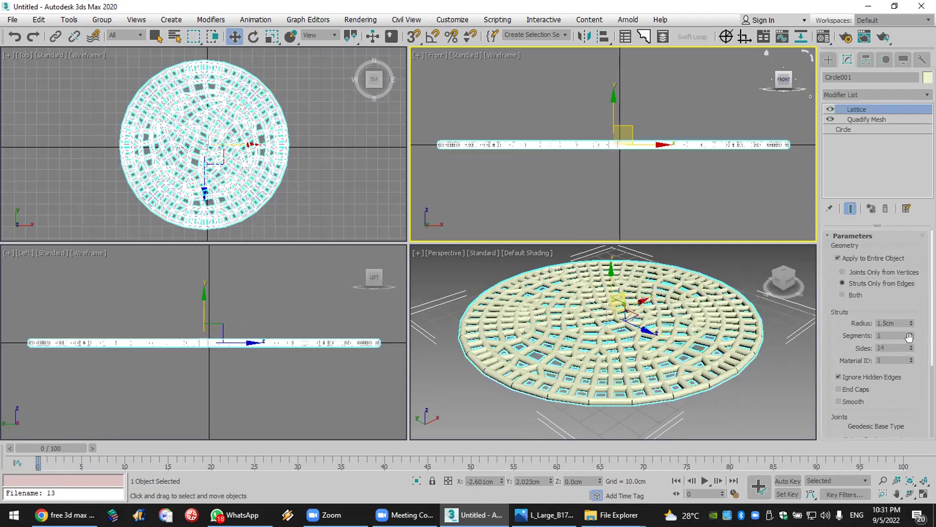
left_click(769, 373)
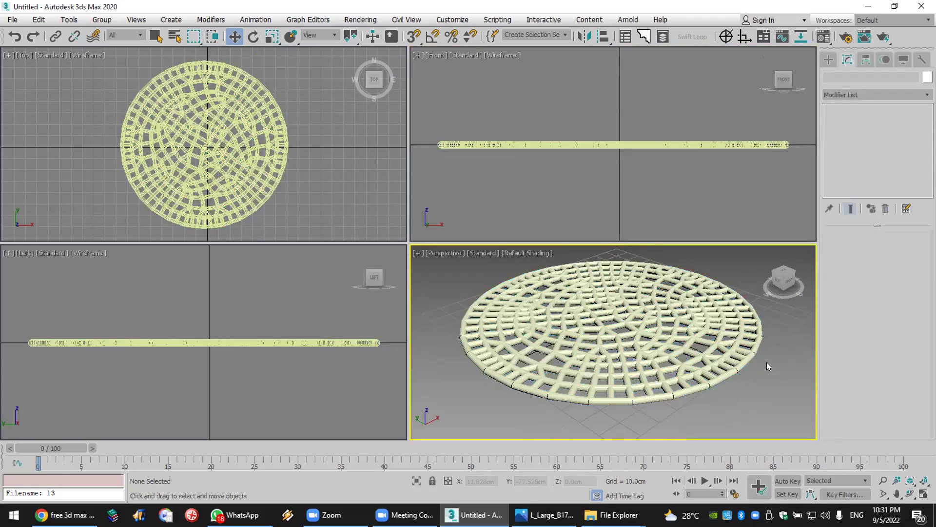
left_click(694, 345)
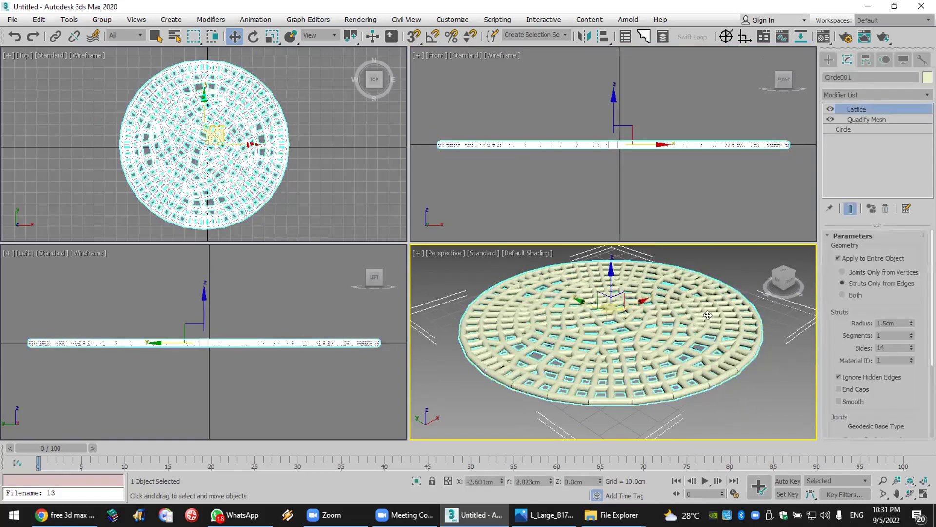
left_click(885, 209)
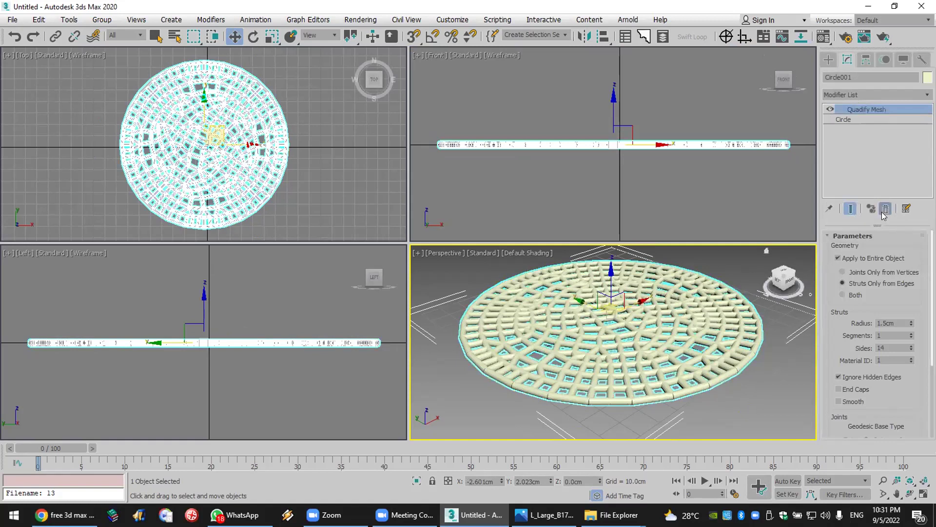
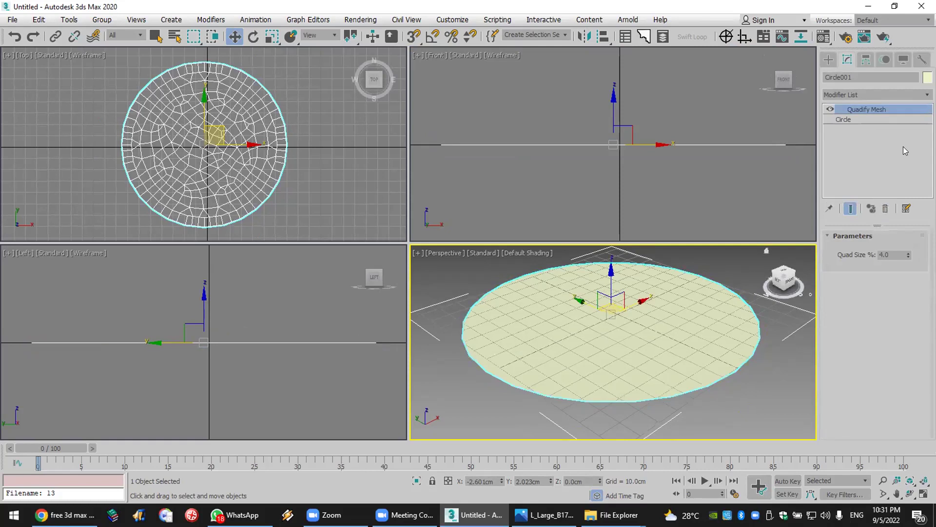
Step: Disable Quadify Mesh and add a Subdivide (WSM) modifier with a size of about 113.6 cm
left_click(830, 109)
left_click(864, 96)
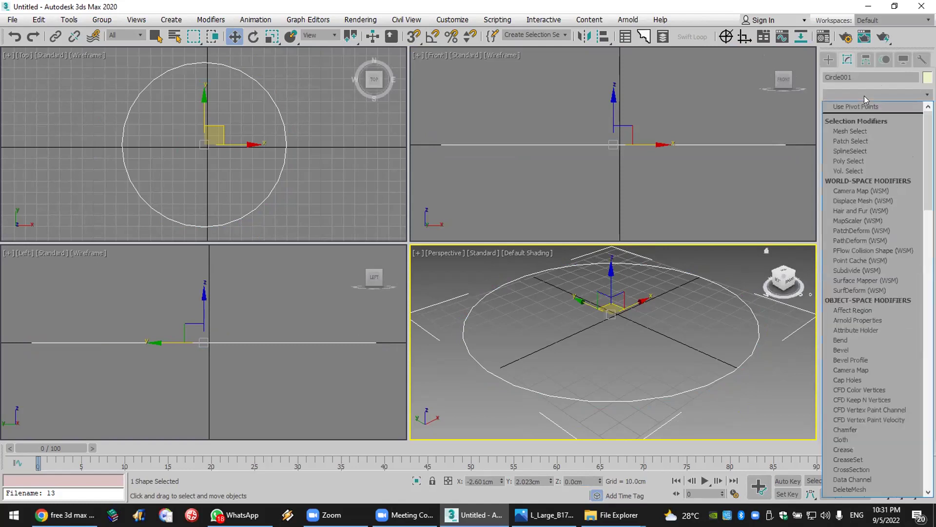
type("su")
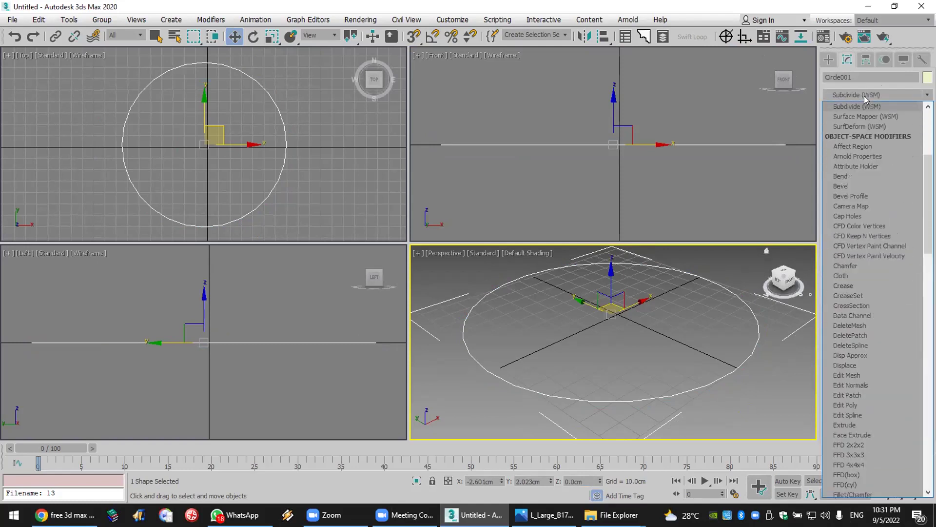
left_click(873, 106)
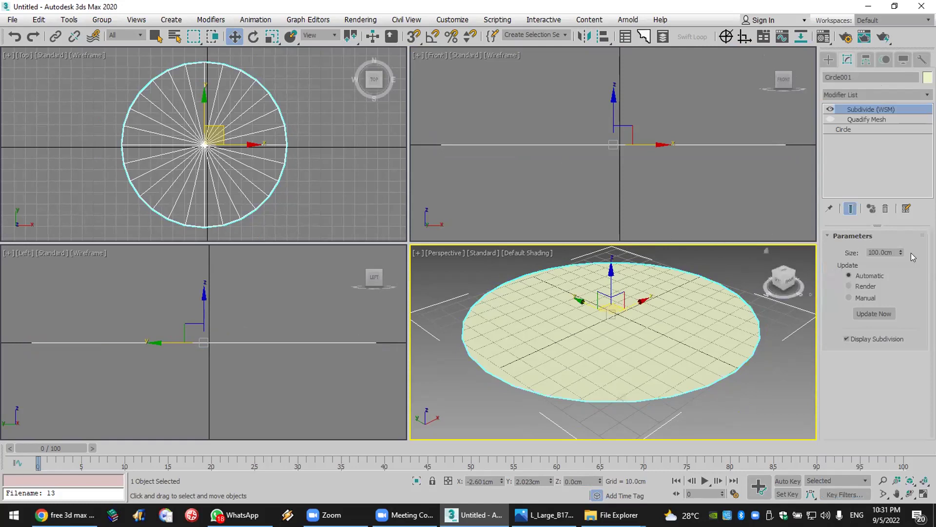
left_click_drag(900, 253, 905, 233)
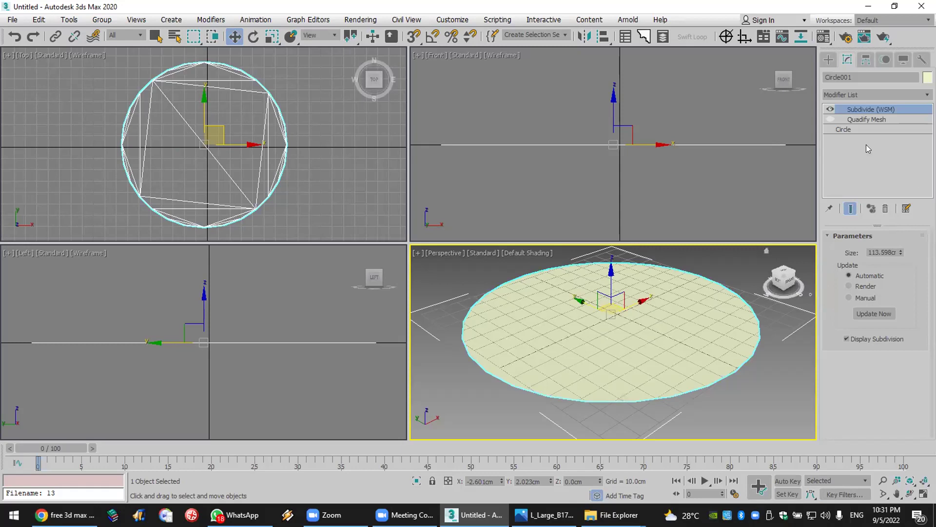
Step: Disable Subdivide (WSM) and add a Tessellate modifier to the circle
left_click(829, 109)
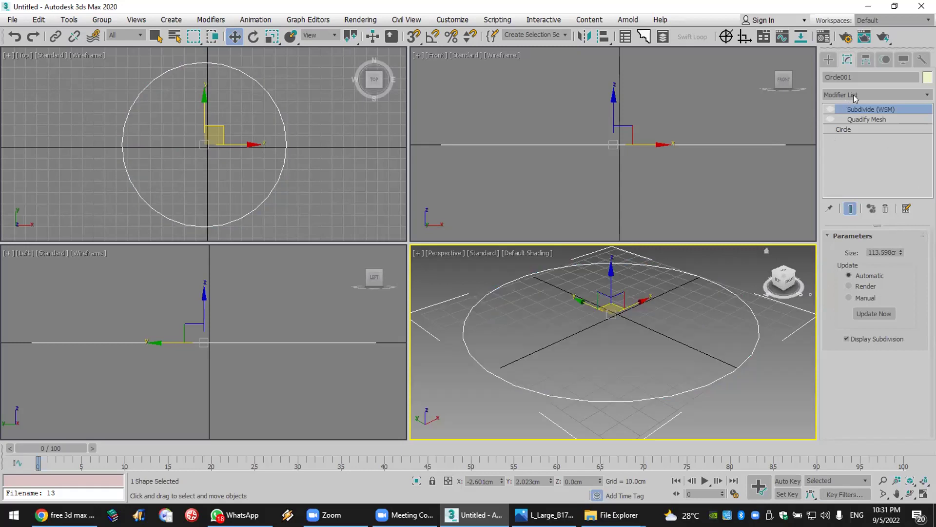
left_click(853, 95)
key("t")
key("e")
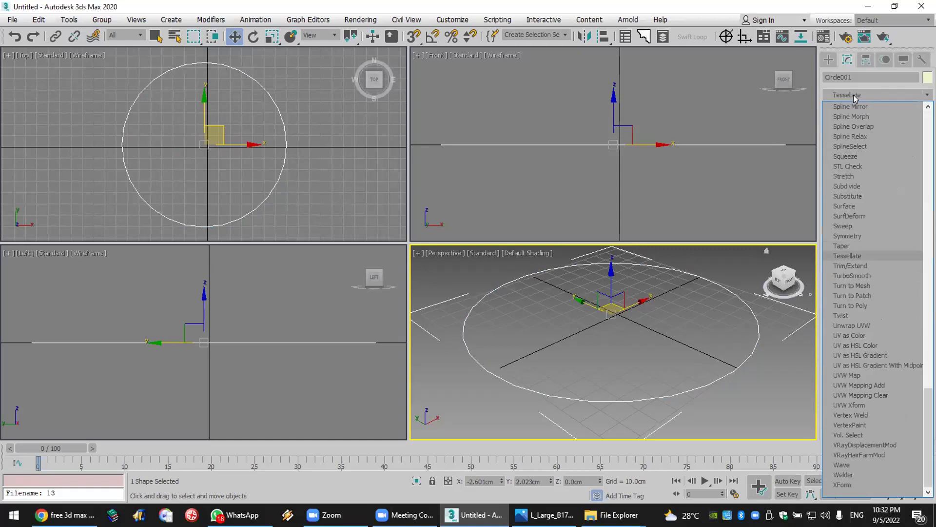
left_click(864, 257)
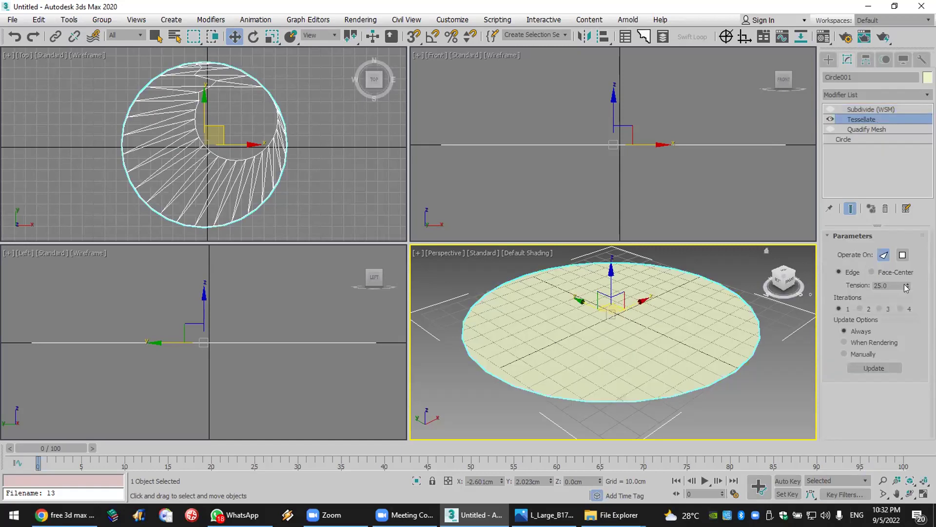
Step: Try 2 and 3 iterations on the Tessellate modifier, and return it to 1 iteration
left_click(860, 309)
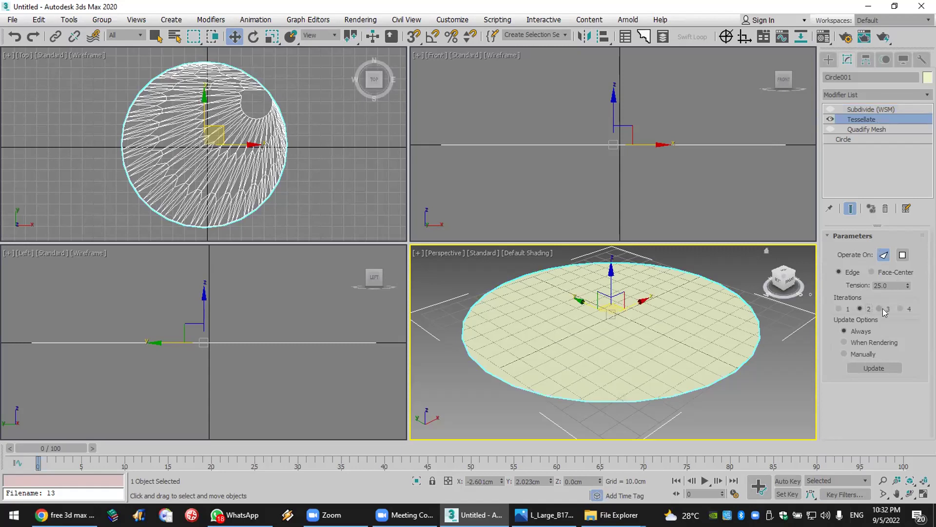
left_click(881, 309)
left_click(838, 308)
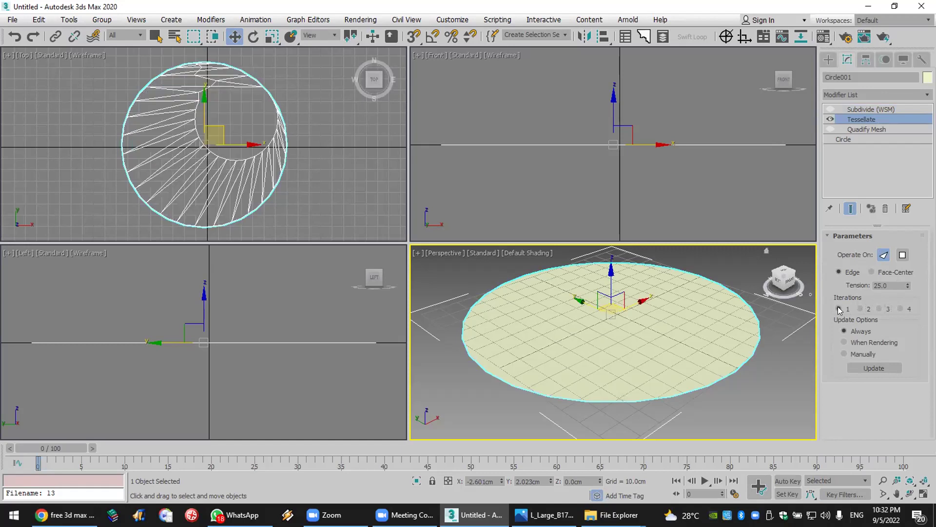
Step: Disable Tessellate and add a TurboSmooth modifier to the circle with 2 iterations
left_click(831, 119)
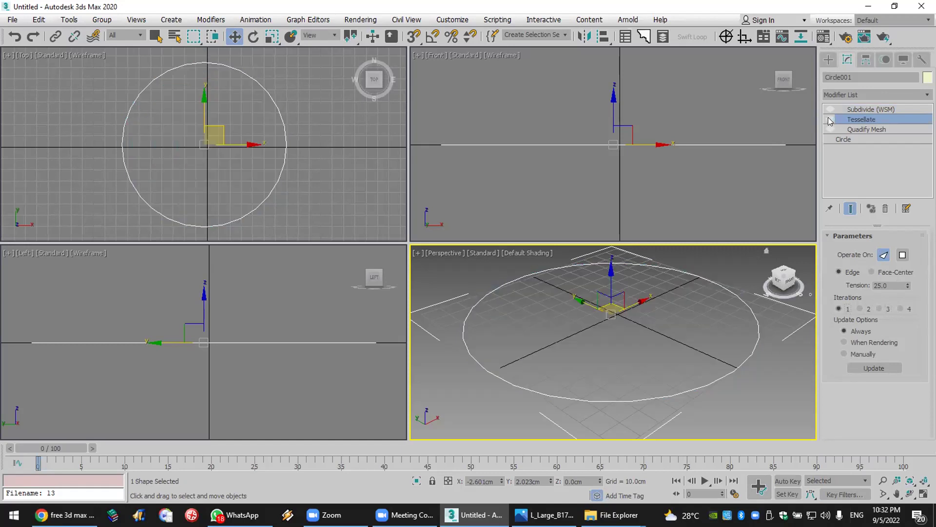
left_click(867, 94)
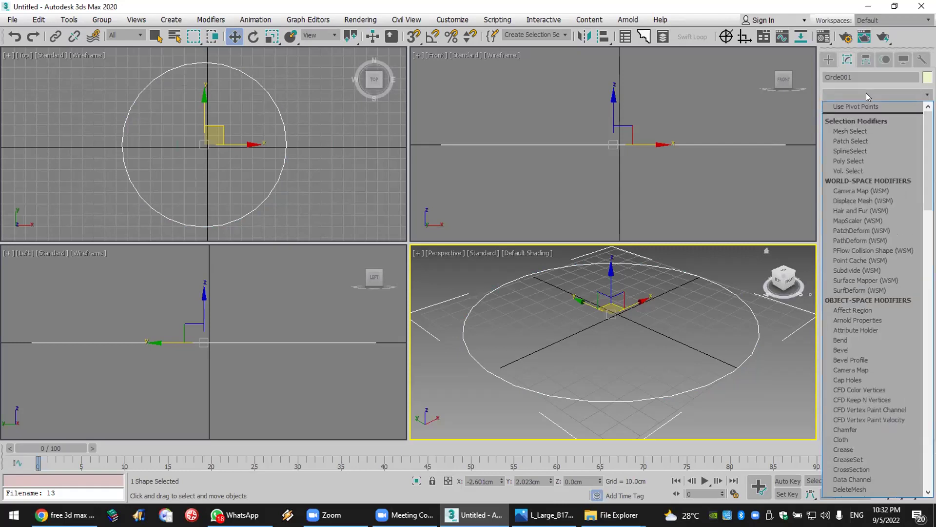
type("tu")
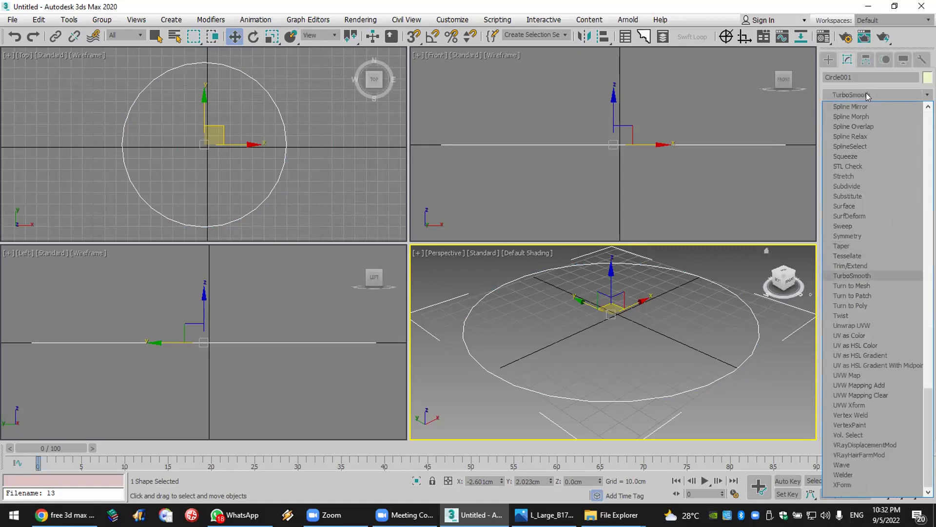
left_click(857, 275)
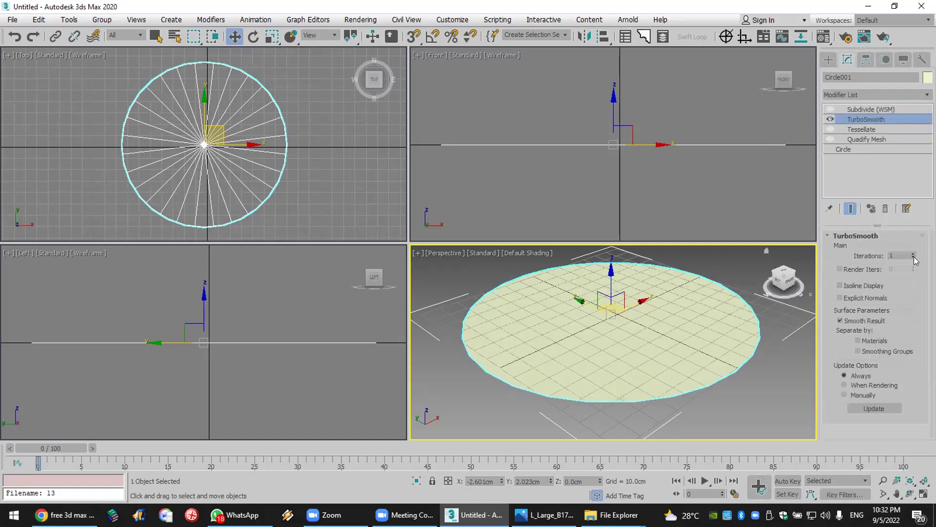
left_click(913, 257)
left_click(913, 253)
left_click(913, 253)
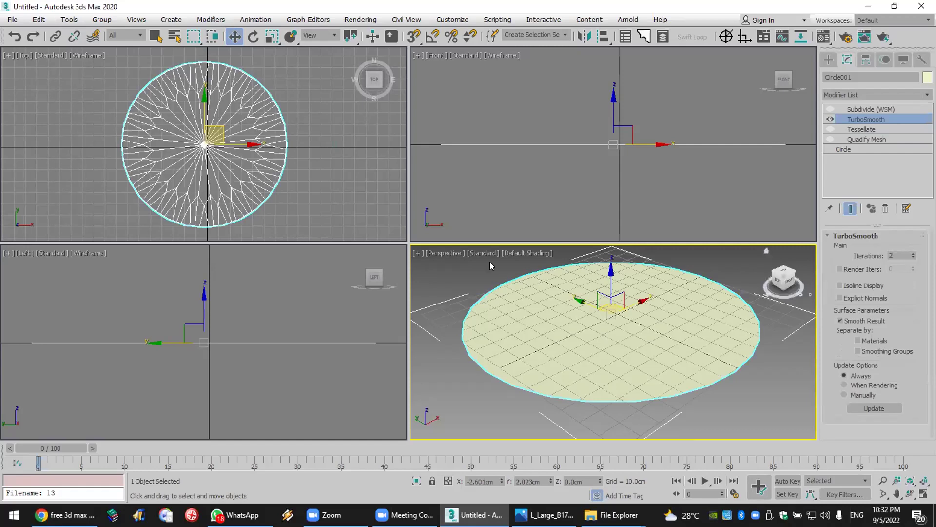
Step: Display edged faces in the Perspective view with the circle selected
scroll(648, 290, "up", 1)
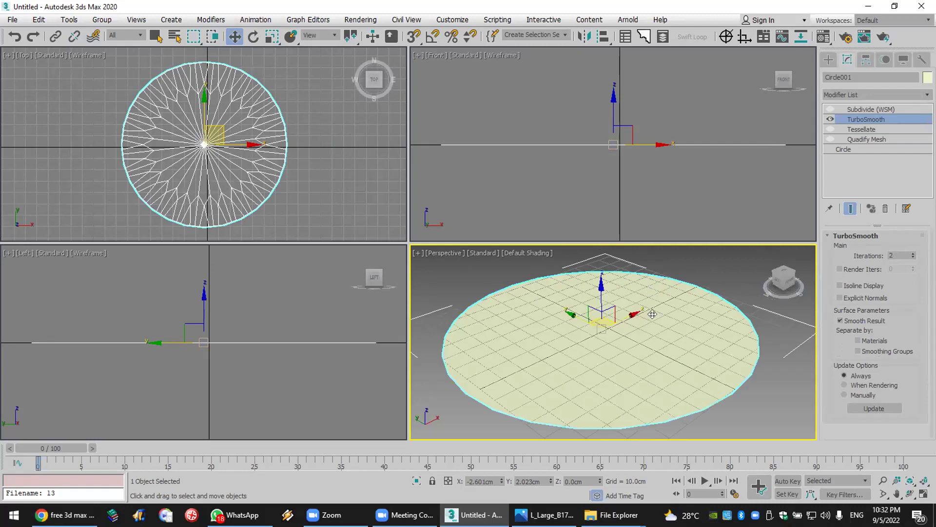
left_click(713, 283)
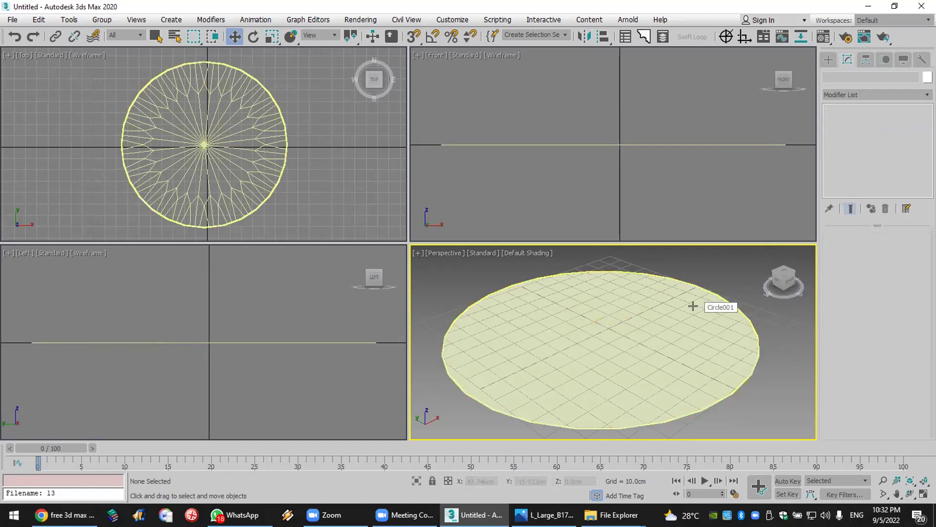
key("F4")
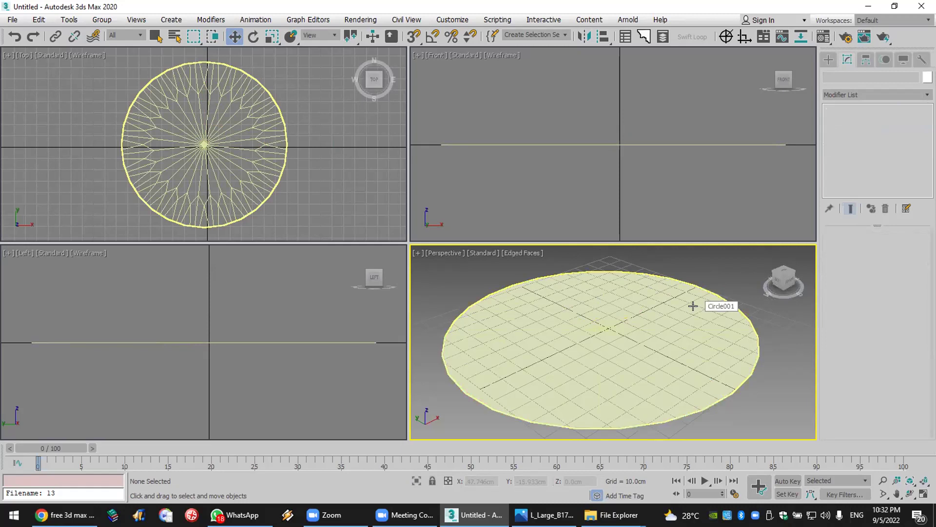
key("F4")
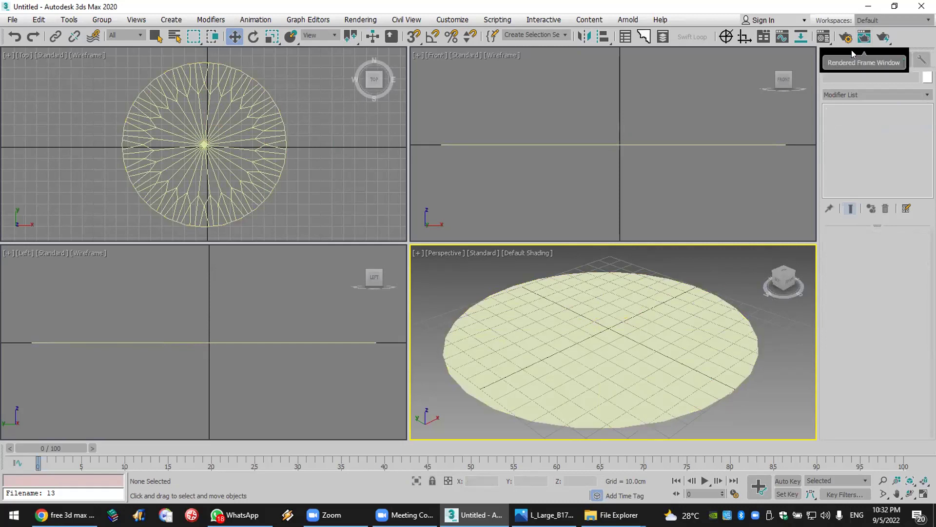
key("ctrl+a")
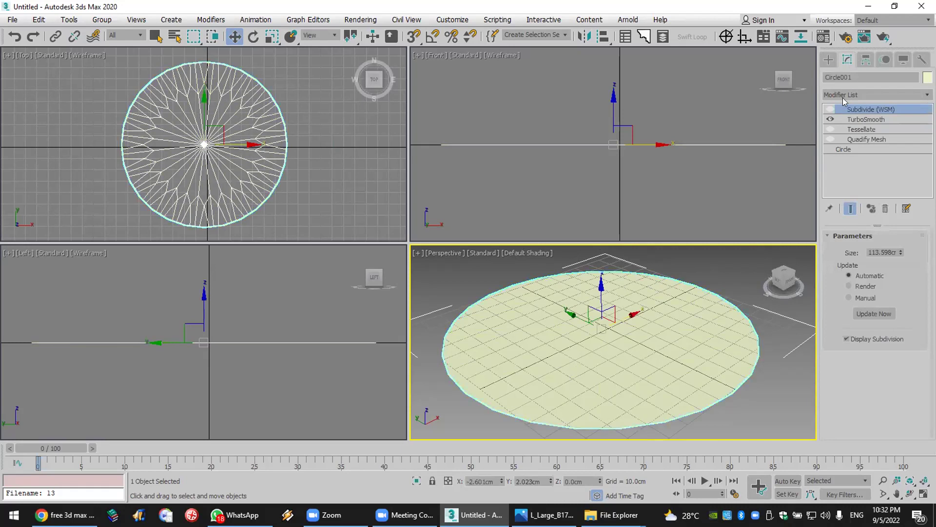
key("F4")
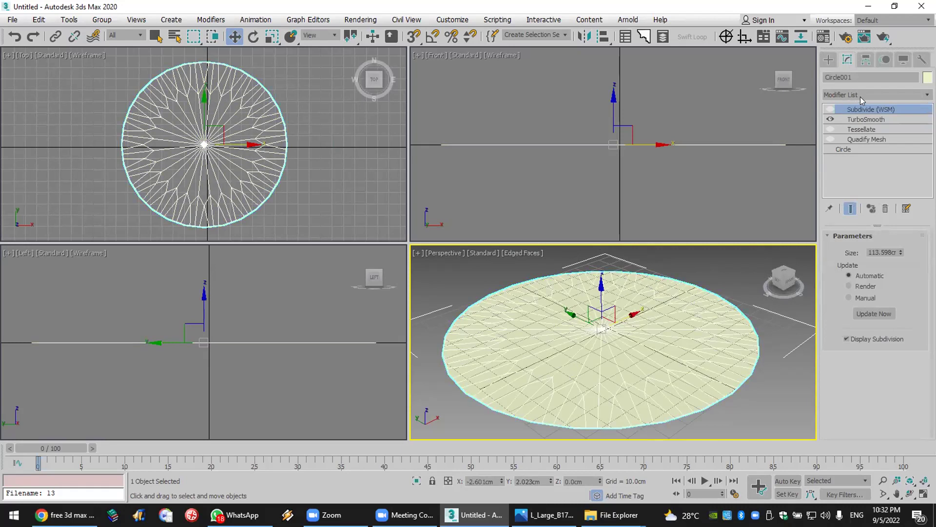
Step: Add an Edit Poly modifier above TurboSmooth on the circle and select one polygon near its outer rim
left_click(855, 97)
scroll(861, 97, "down", 10)
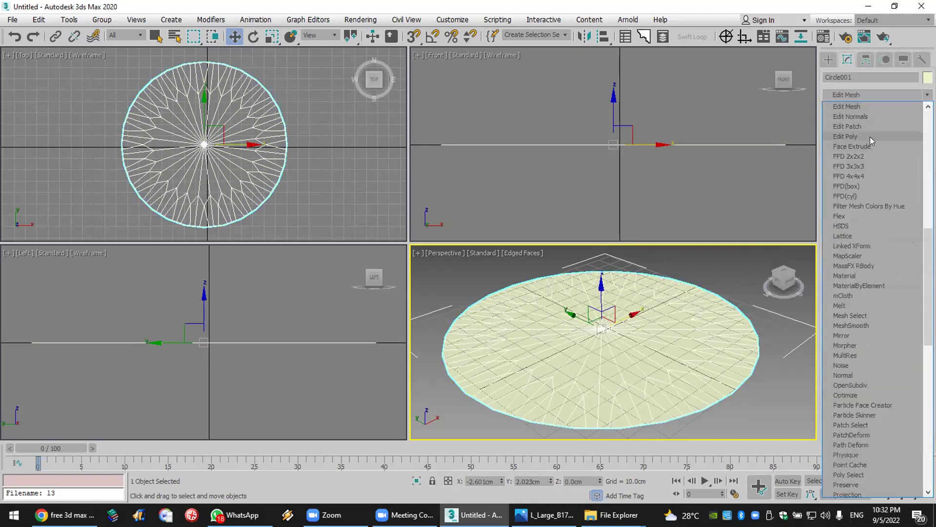
left_click(870, 137)
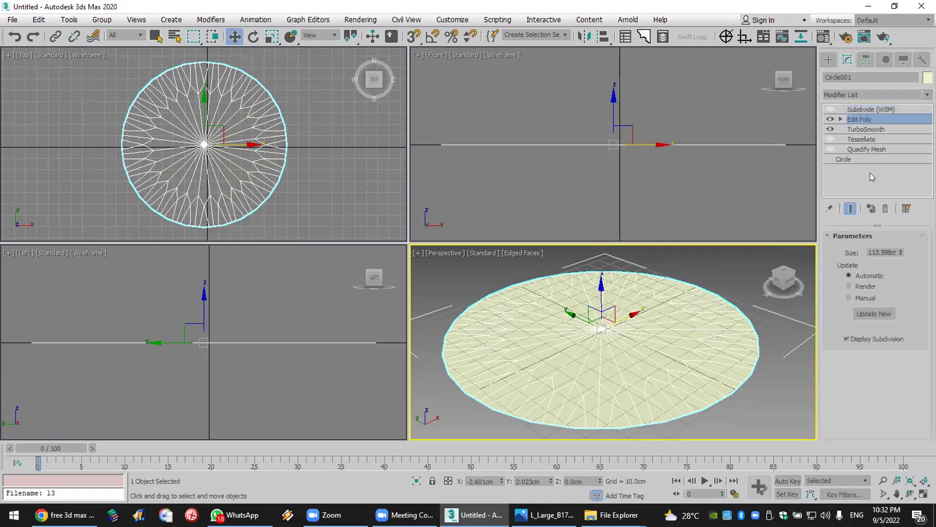
left_click(836, 118)
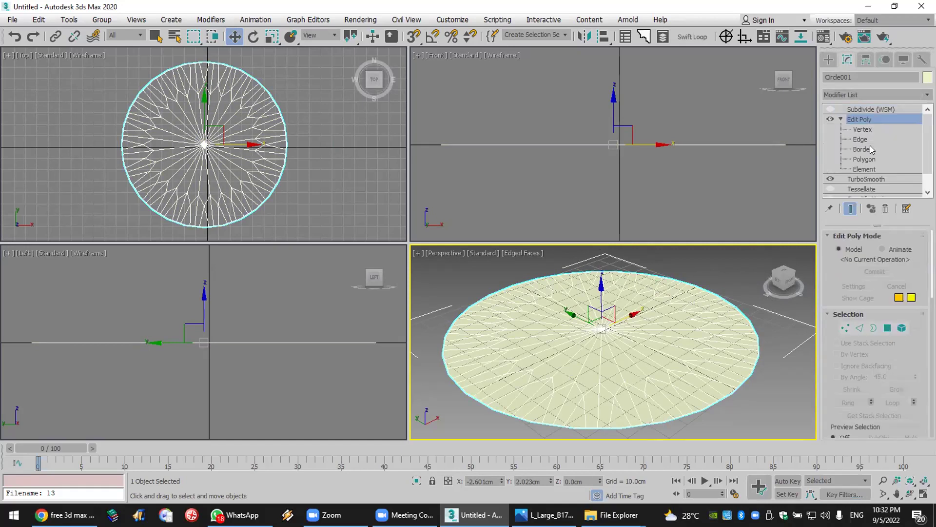
left_click(864, 159)
left_click(675, 373)
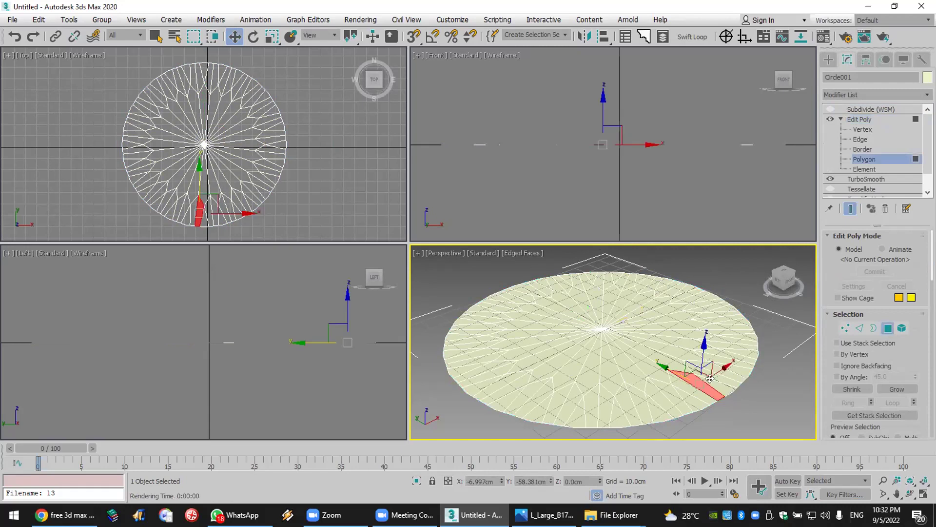
Step: Try to bevel the selected rim polygon upward and outward, and undo the bevel
scroll(873, 293, "down", 5)
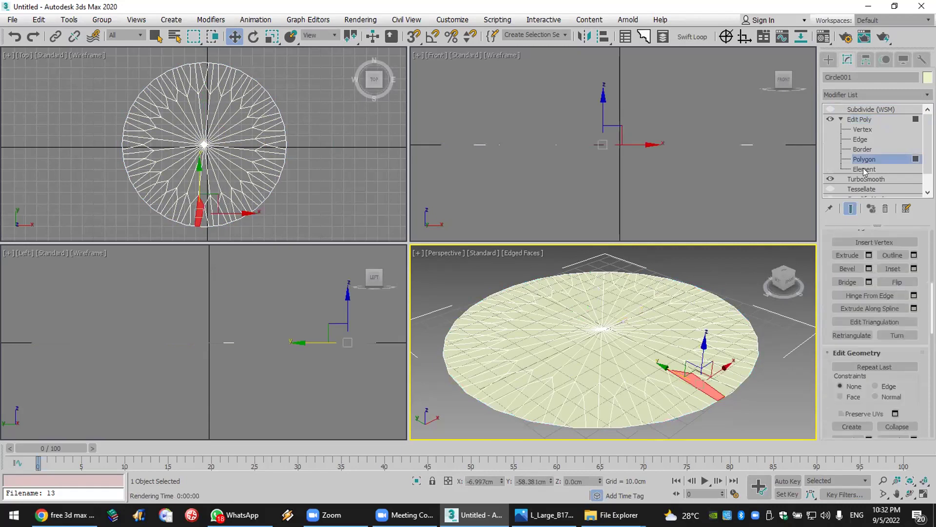
left_click(847, 269)
left_click_drag(693, 380, 603, 414)
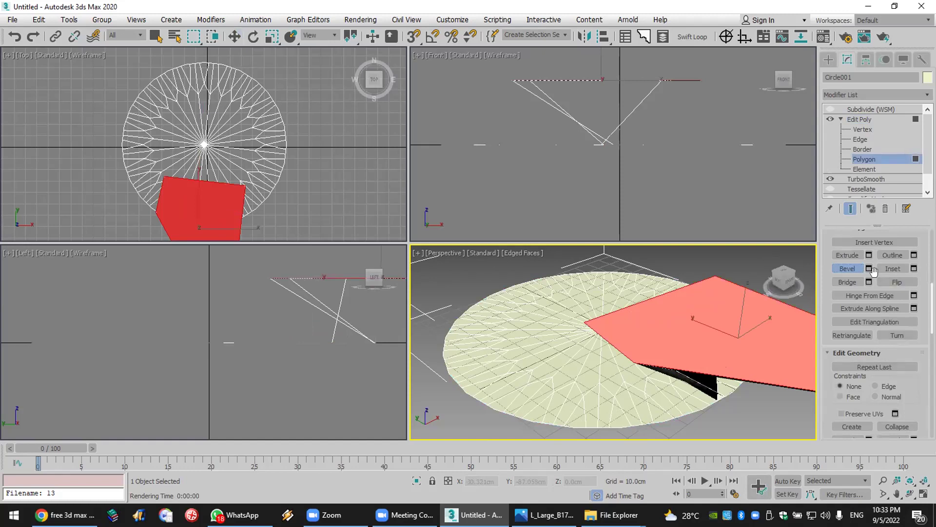
key("ctrl+z")
Step: Extrude several polygons across the circle upward to different heights in the Perspective view
left_click(847, 255)
left_click_drag(661, 368, 507, 312)
left_click_drag(575, 332, 580, 263)
left_click(651, 277)
left_click(583, 273)
left_click_drag(539, 295, 539, 261)
left_click_drag(701, 328, 703, 290)
left_click(678, 301)
Step: Inspect the extruded polygons from a low angle, and delete the Edit Poly modifier from the circle
left_click(910, 494)
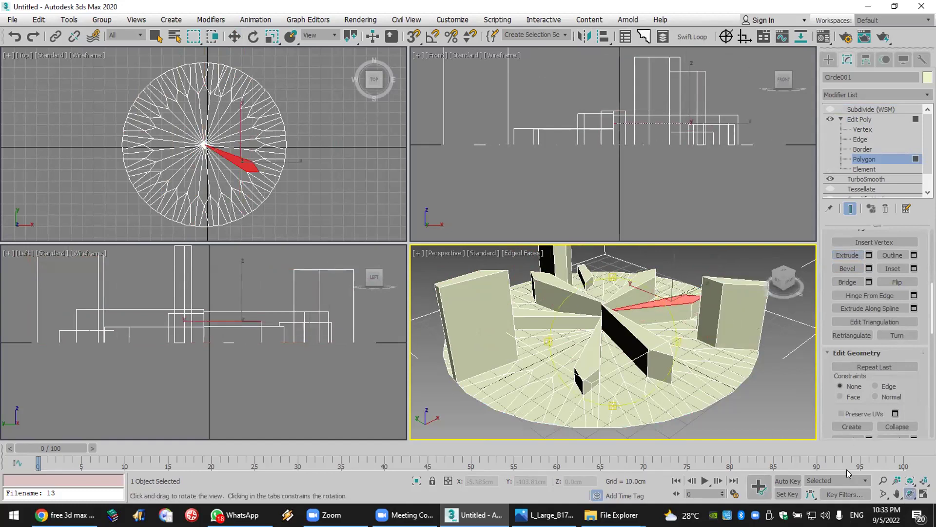
left_click_drag(585, 389, 597, 338)
left_click(896, 493)
mouse_move(686, 397)
left_mouse_down()
mouse_move(684, 411)
mouse_move(678, 396)
left_mouse_up()
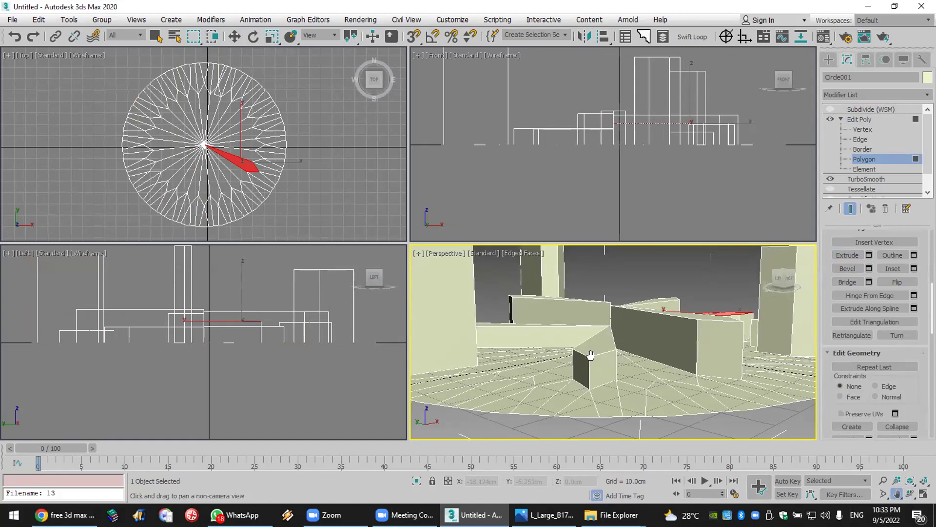
left_click(859, 119)
left_click(886, 208)
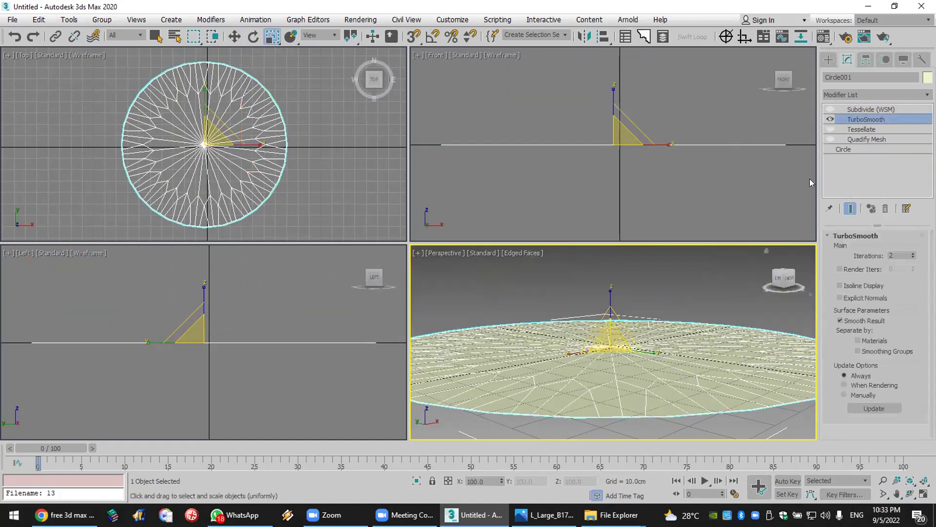
Step: Try different iteration counts on the TurboSmooth modifier, reset the iterations to 0, and disable the modifier
left_click(912, 253)
left_click(912, 254)
left_click(912, 254)
left_click(912, 253)
left_click(912, 254)
right_click(912, 257)
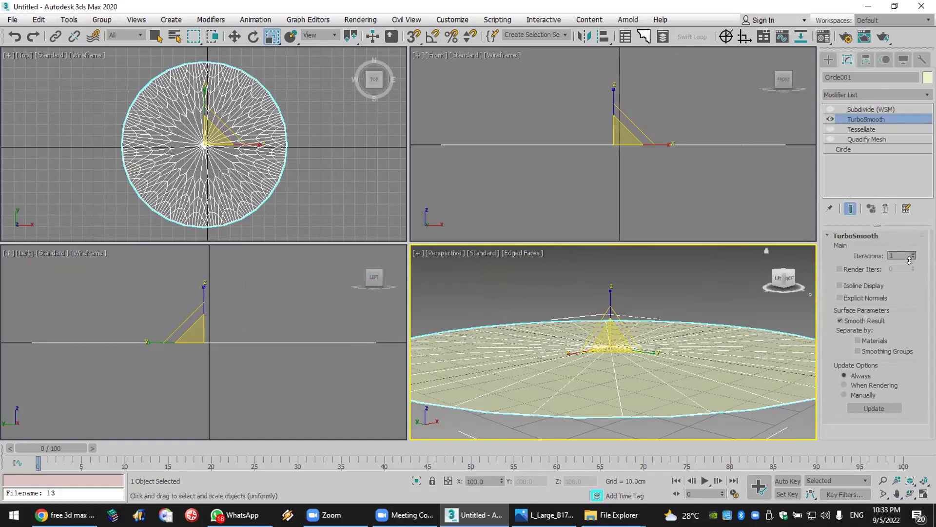
left_click(831, 119)
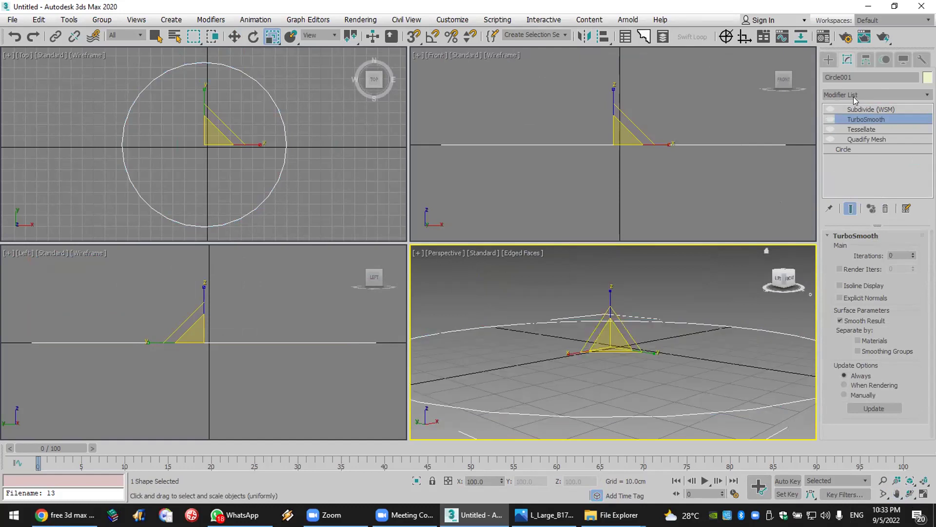
Step: Add a MeshSmooth modifier directly above the Circle base, beneath the disabled modifiers
left_click(859, 147)
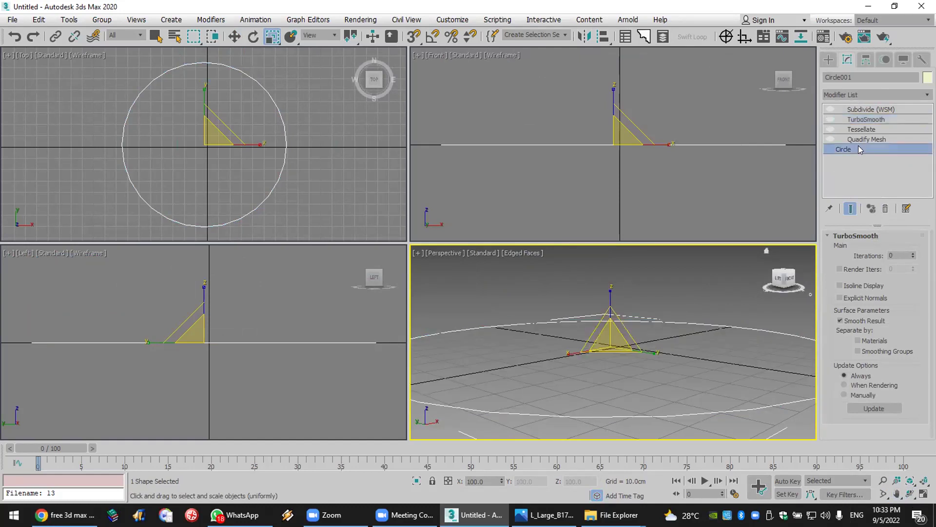
key("e")
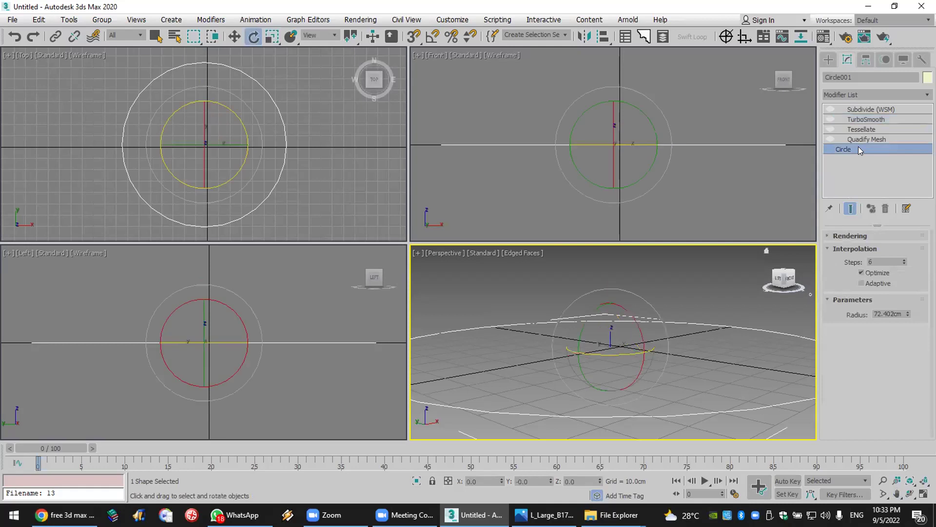
left_click(865, 94)
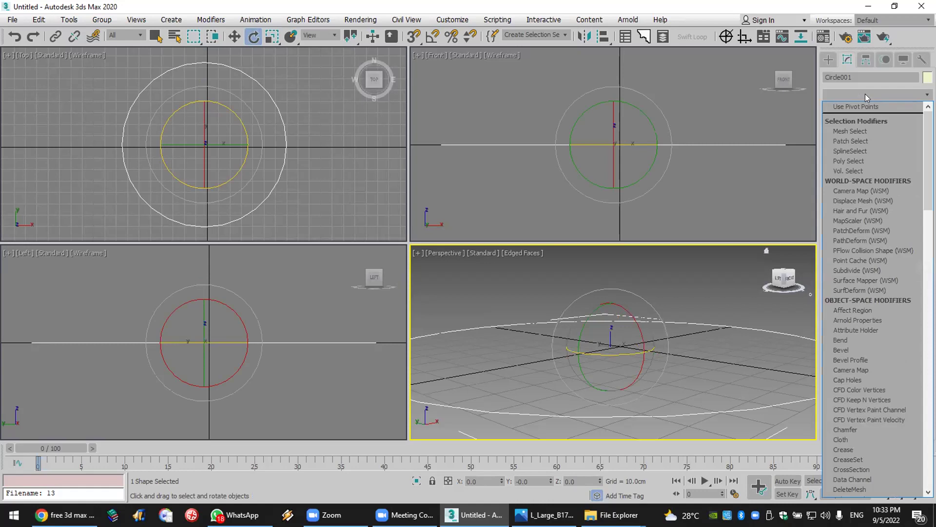
key("m")
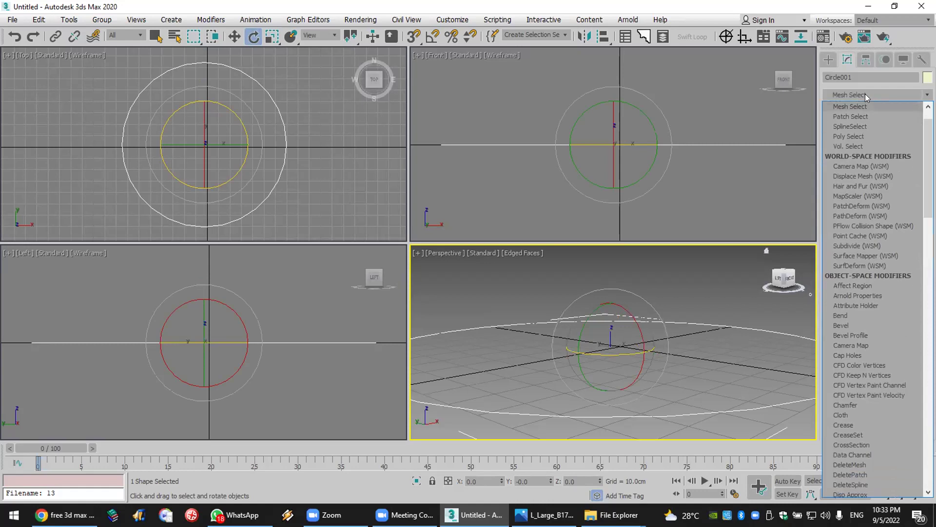
scroll(891, 380, "down", 2)
scroll(879, 423, "down", 6)
scroll(879, 423, "down", 5)
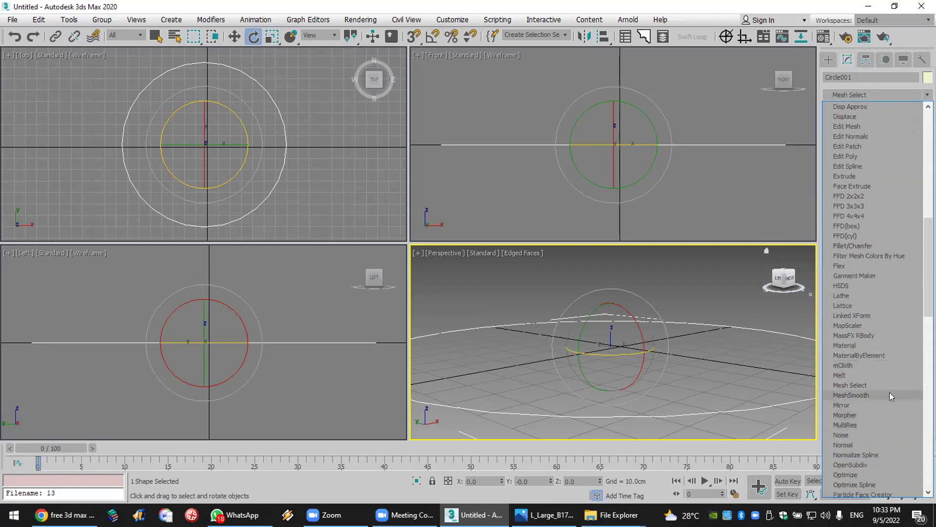
left_click(890, 393)
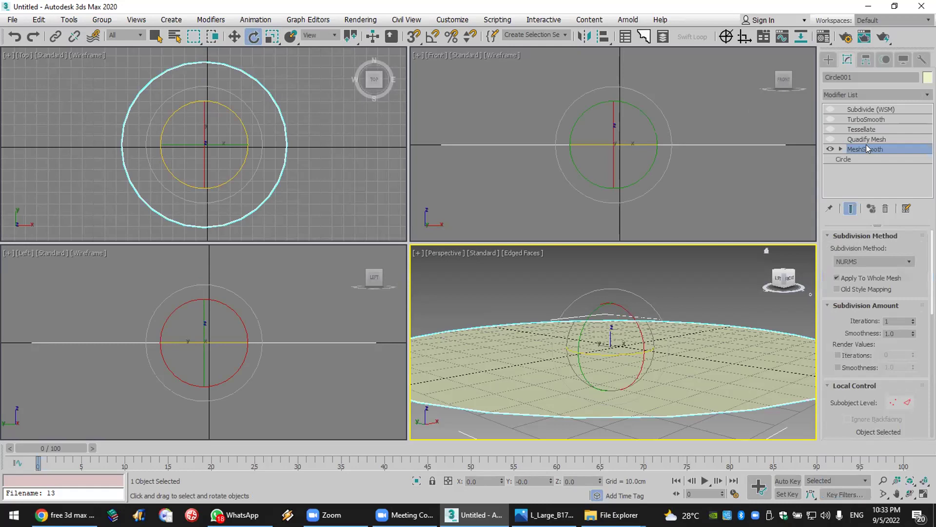
Step: Try an Extrude modifier between the Circle base and MeshSmooth, and remove it from the stack
left_click(843, 160)
left_click(865, 92)
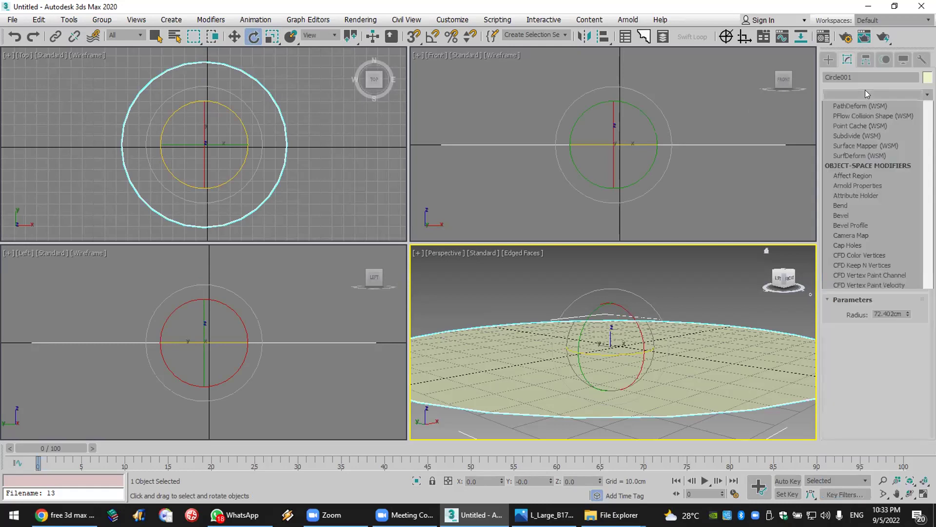
key("e")
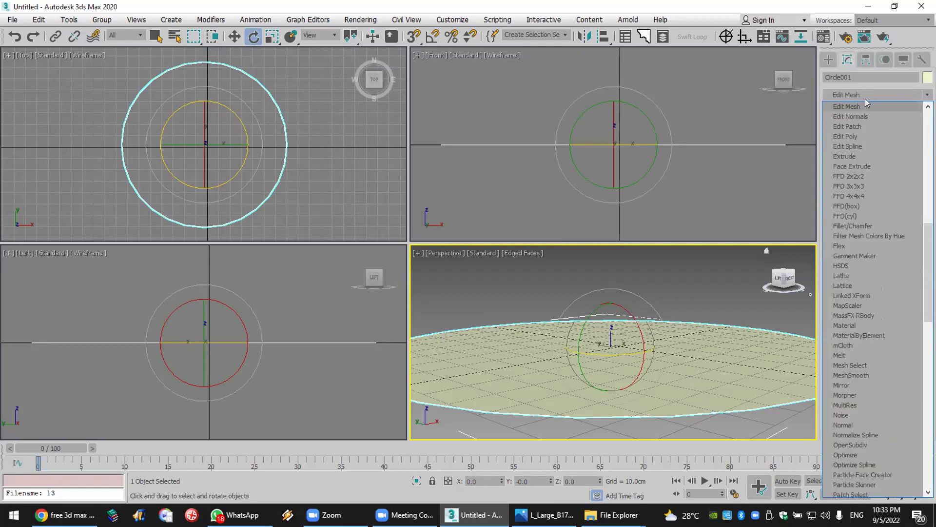
left_click(863, 155)
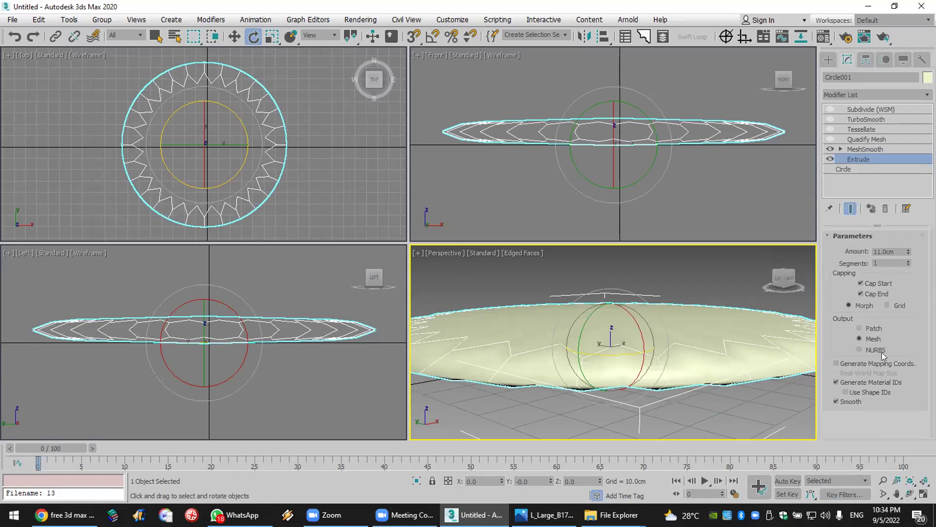
left_click(886, 209)
left_click(835, 159)
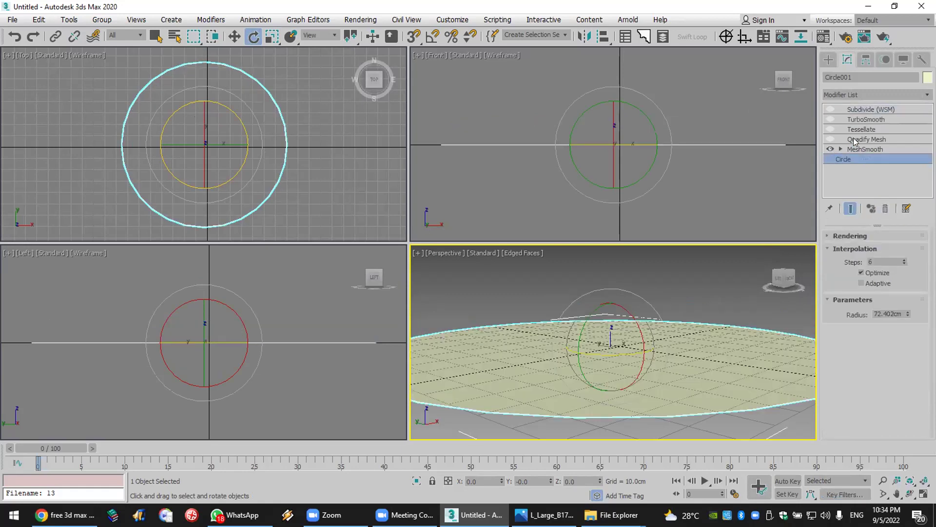
Step: Disable MeshSmooth and add a Garment Maker modifier directly above the Circle base
left_click(829, 148)
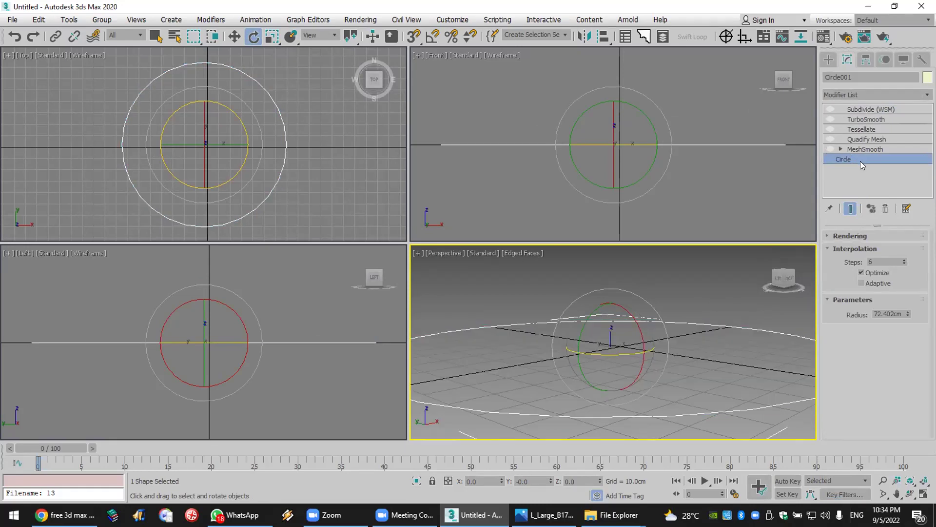
left_click(872, 92)
type("g")
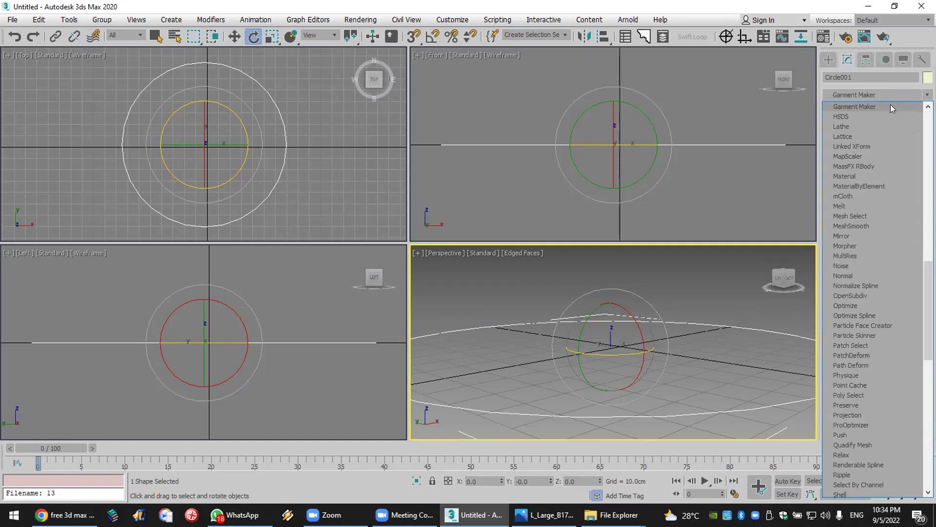
left_click(890, 105)
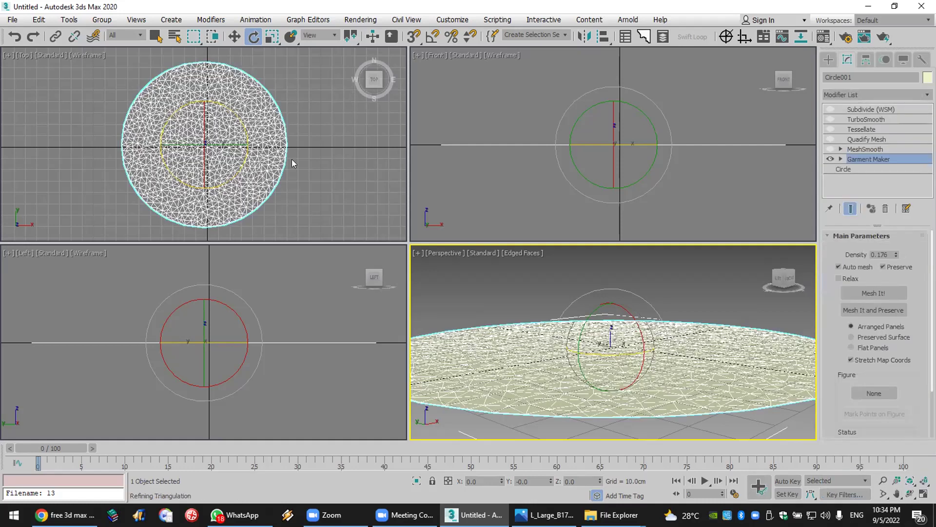
Step: Set the Garment Maker density to 0.08, and disable the modifier
left_click_drag(896, 254, 915, 315)
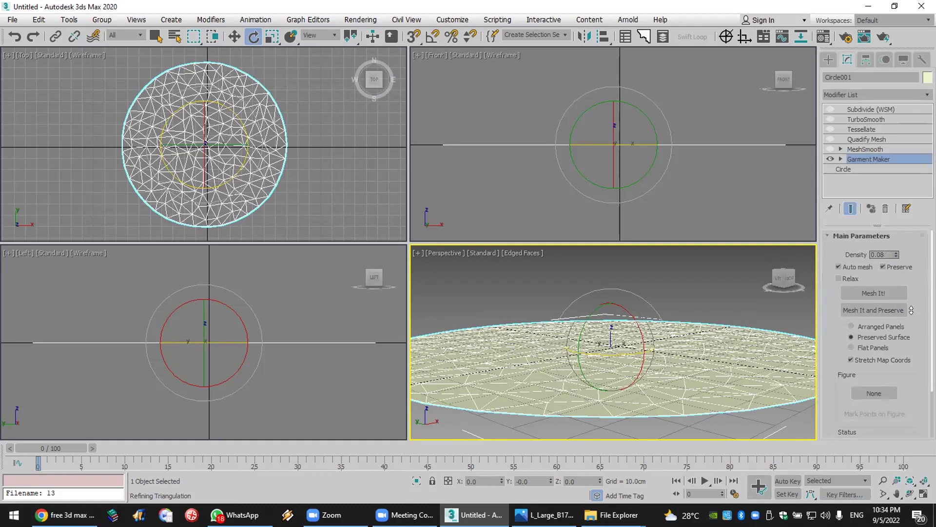
left_click(830, 159)
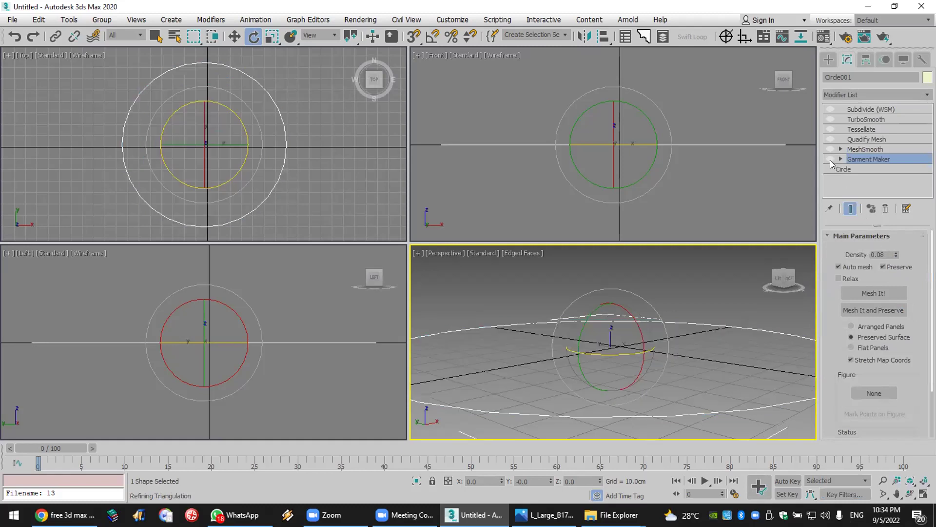
Step: Create a sphere about 129 cm in radius beside the circle in the Perspective view, with Smooth turned off
scroll(731, 314, "down", 5)
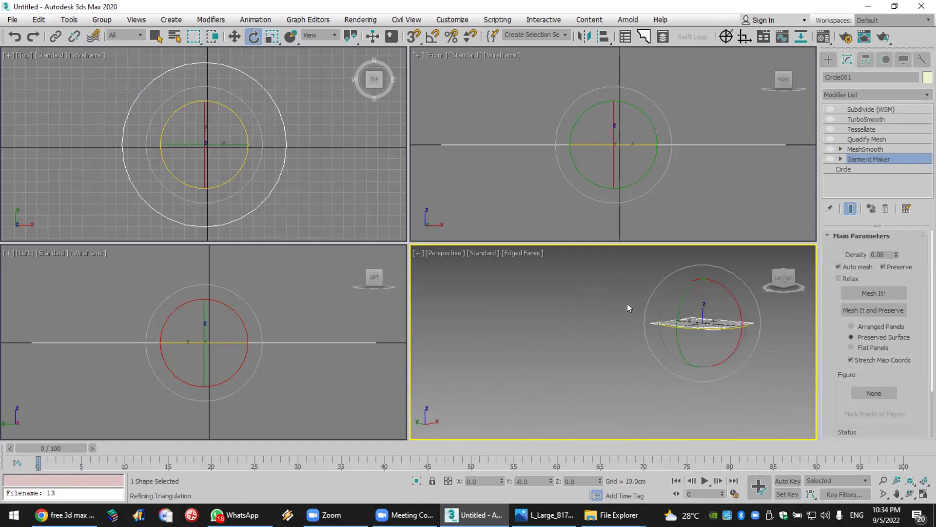
left_click(910, 494)
left_click_drag(697, 336, 676, 371)
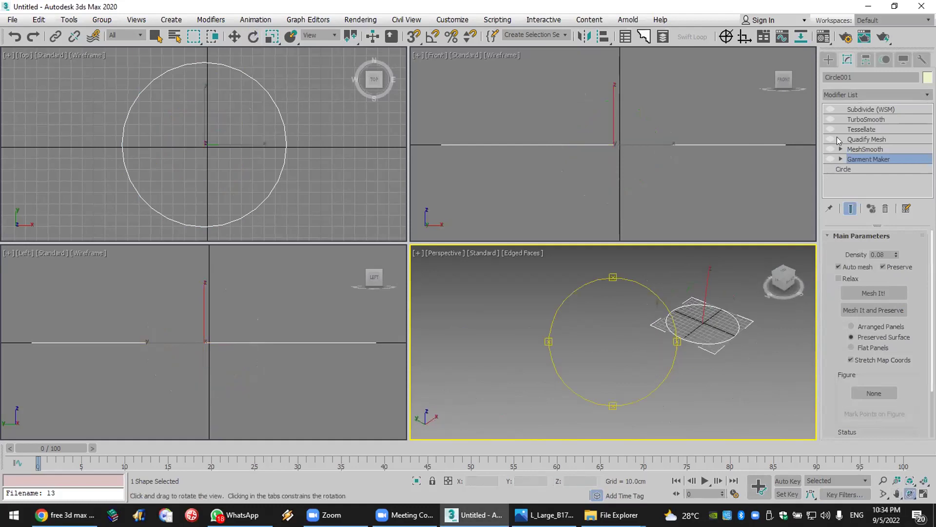
left_click(829, 60)
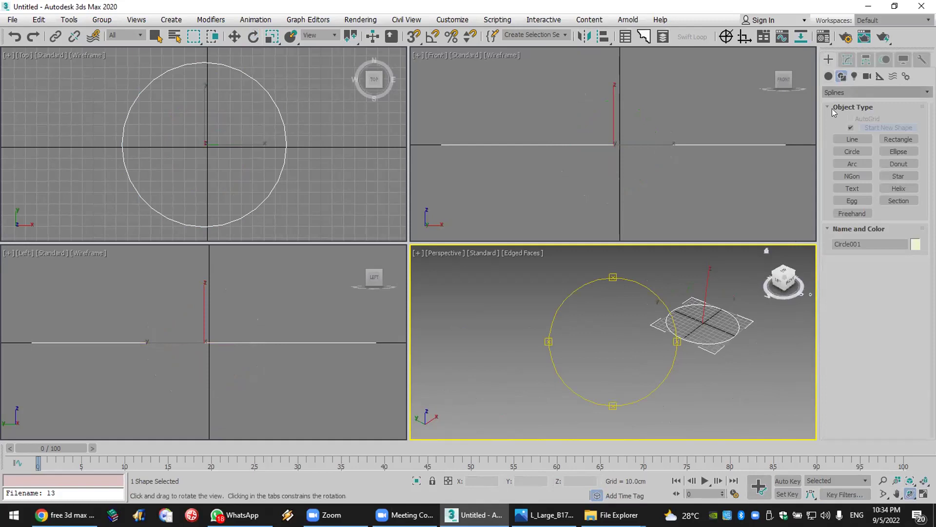
left_click(829, 76)
left_click(853, 142)
left_click_drag(551, 347, 562, 394)
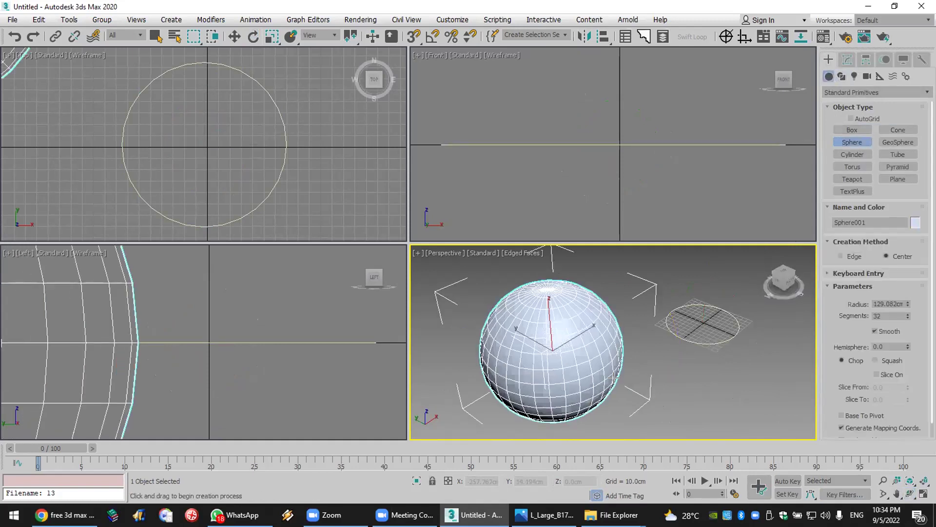
left_click(875, 331)
Step: Create a second sphere overlapping the first one, in front of it in the Perspective view
left_click_drag(631, 393, 521, 297)
key("e")
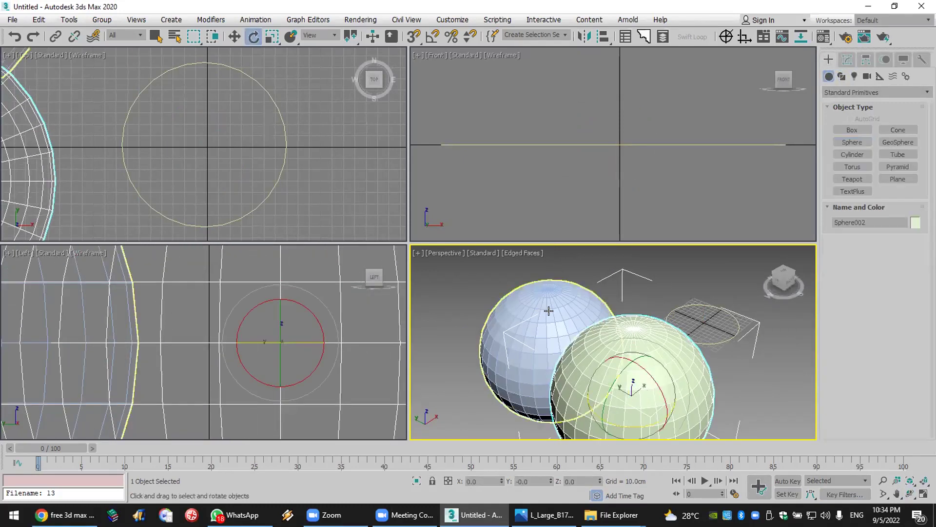
left_click(923, 481)
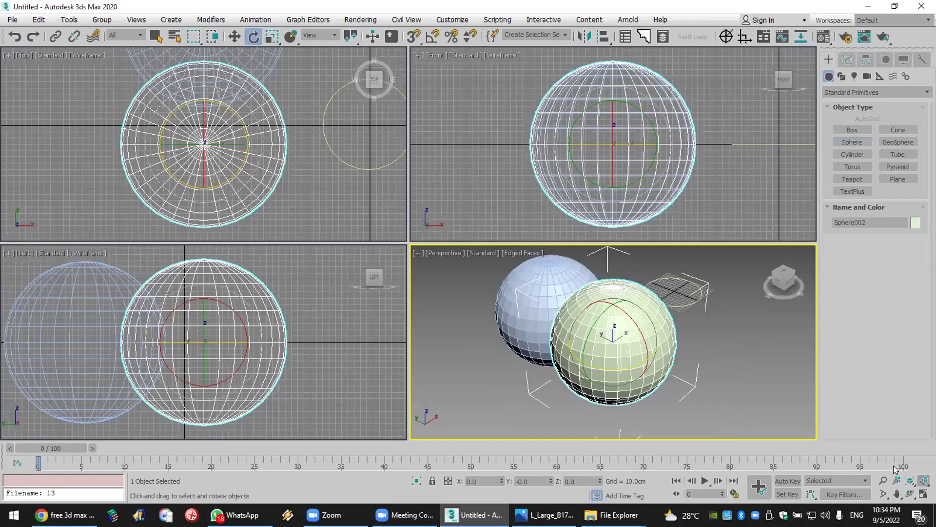
Step: Subtract the first sphere from the second with a ProBoolean compound object
left_click(837, 94)
left_click(849, 125)
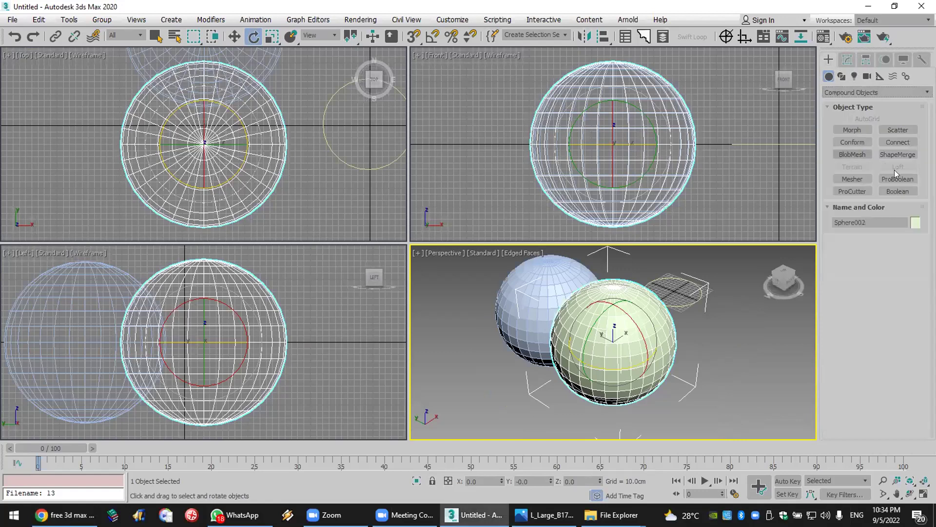
left_click(899, 179)
left_click(859, 254)
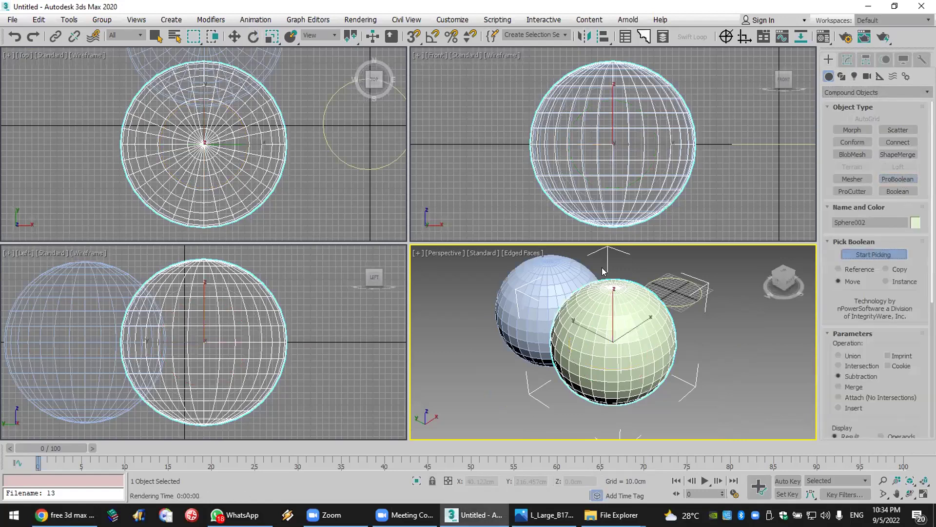
left_click(529, 299)
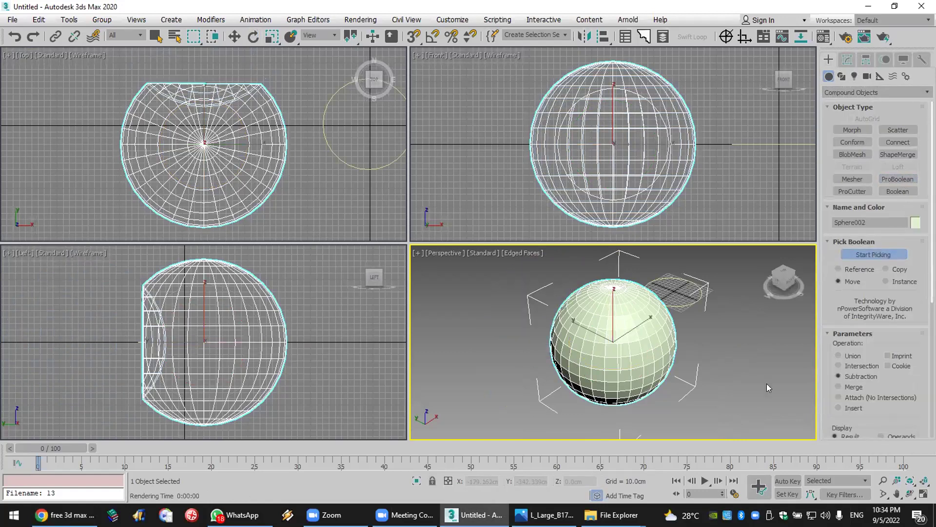
Step: Turn off edged faces in the Perspective view and bring the cut-out side of the sphere into view
key("F4")
left_click(910, 494)
left_click_drag(618, 333, 738, 317)
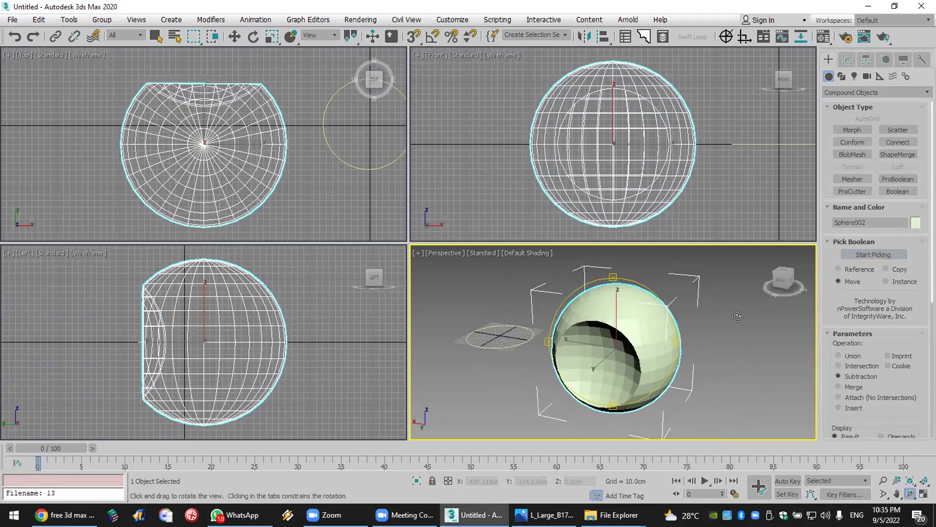
right_click(737, 316)
Step: Add a Smooth modifier above the ProBoolean on the cut sphere
left_click(851, 60)
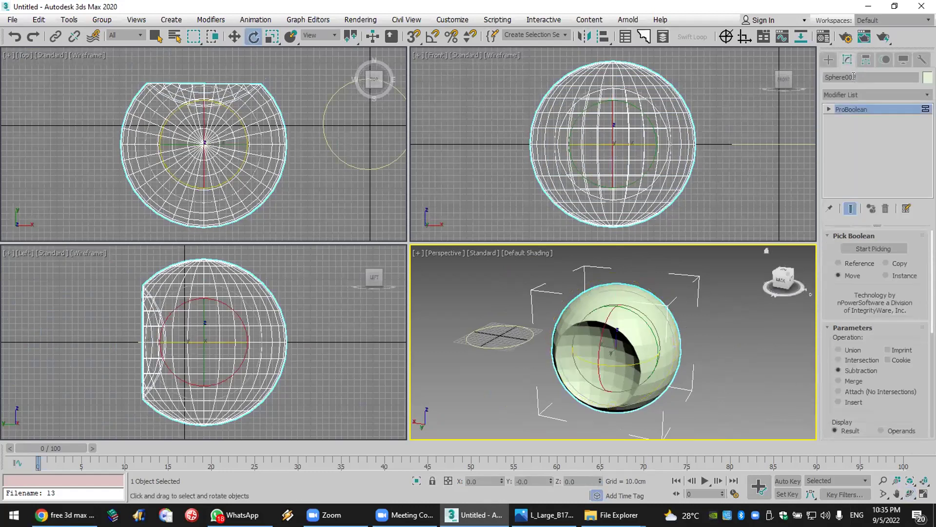
left_click(857, 94)
key("s")
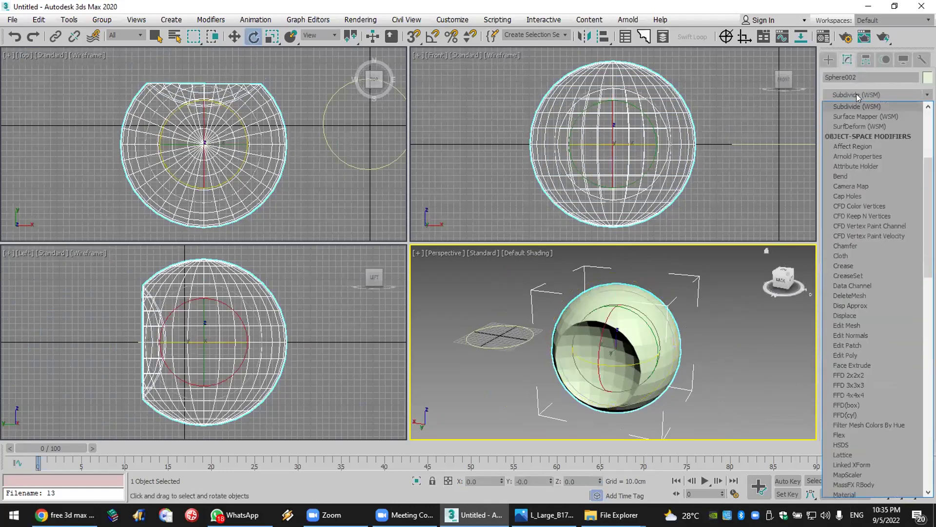
key("m")
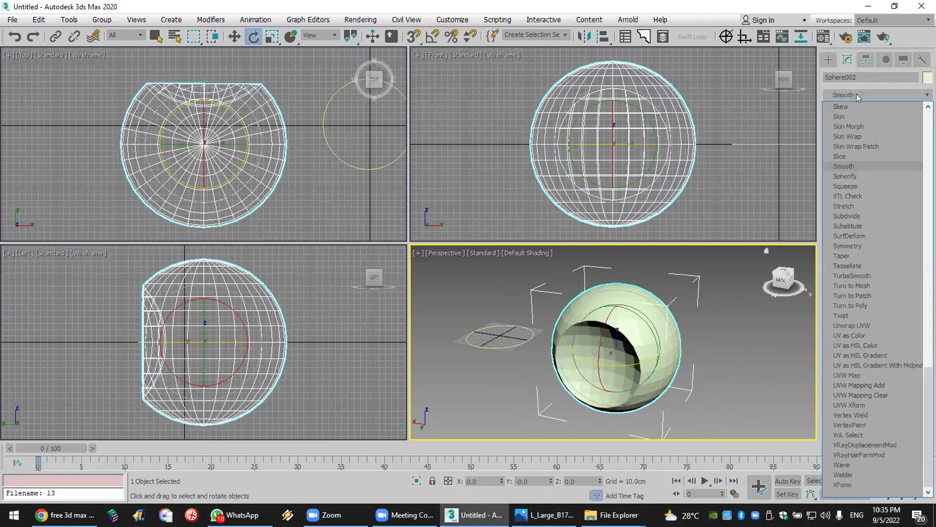
left_click(856, 168)
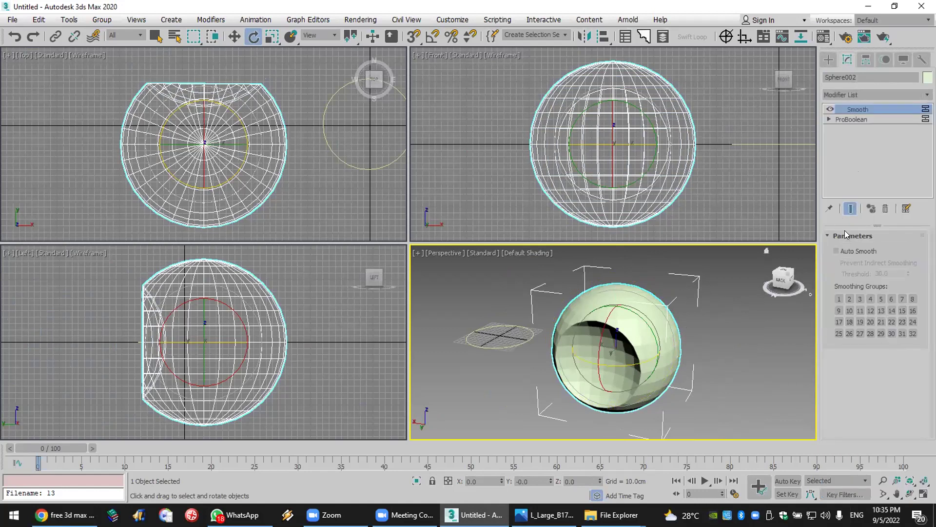
Step: Compare the cut sphere's shading with Auto Smooth off and on, leaving Auto Smooth enabled
left_click(849, 249)
left_click(850, 250)
left_click(849, 249)
left_click(849, 250)
left_click(849, 250)
left_click(849, 250)
left_click(849, 250)
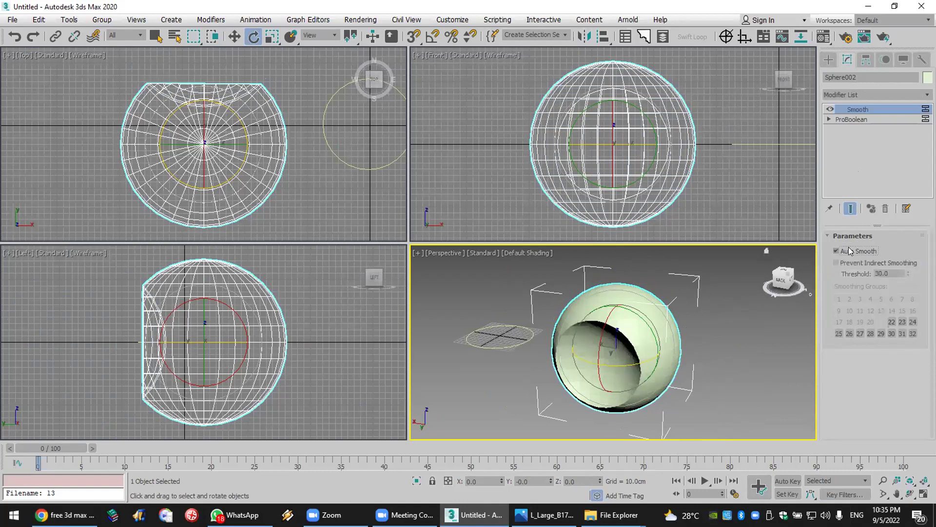
left_click(850, 250)
left_click(849, 249)
left_click(849, 250)
left_click(849, 249)
left_click(849, 250)
left_click(849, 250)
left_click(849, 250)
left_click(850, 249)
left_click(849, 249)
left_click(849, 250)
left_click(849, 249)
left_click(849, 250)
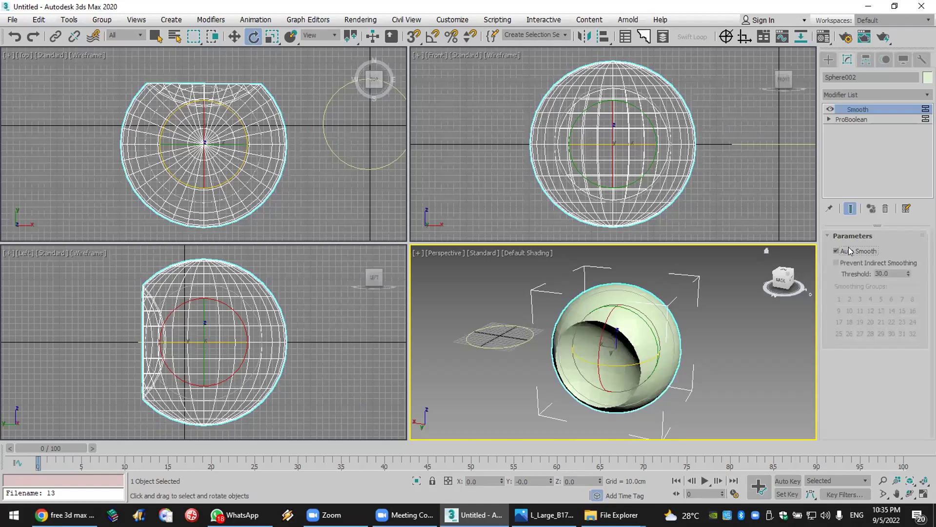
left_click(850, 249)
left_click(849, 250)
left_click(849, 250)
left_click(849, 249)
left_click(501, 344)
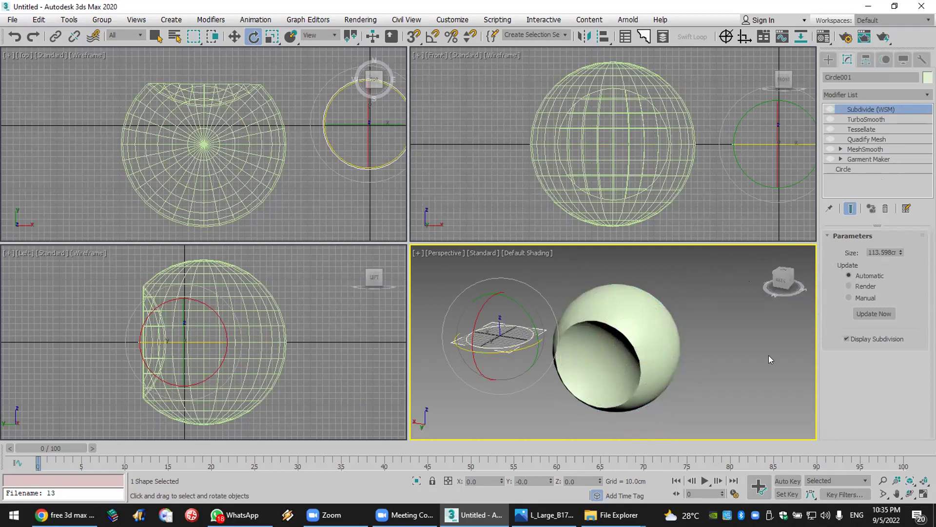
left_click(711, 306)
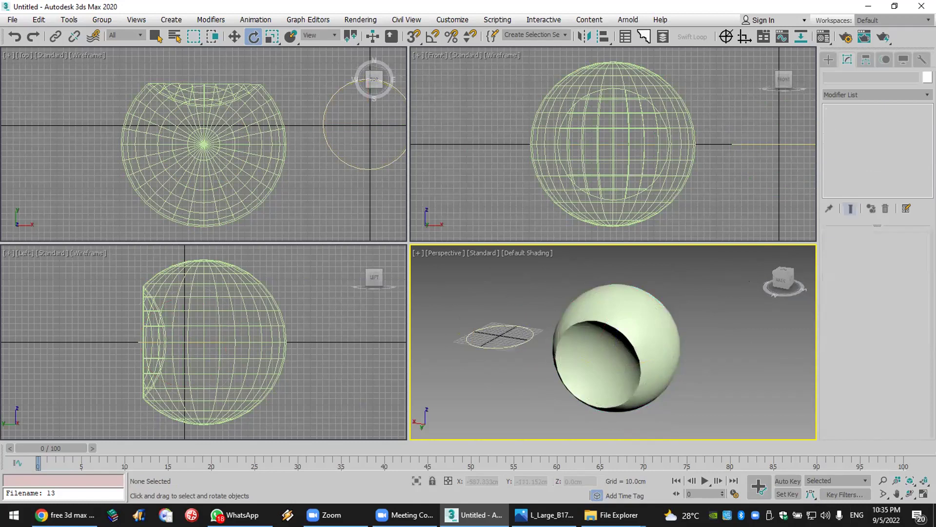
left_click(923, 480)
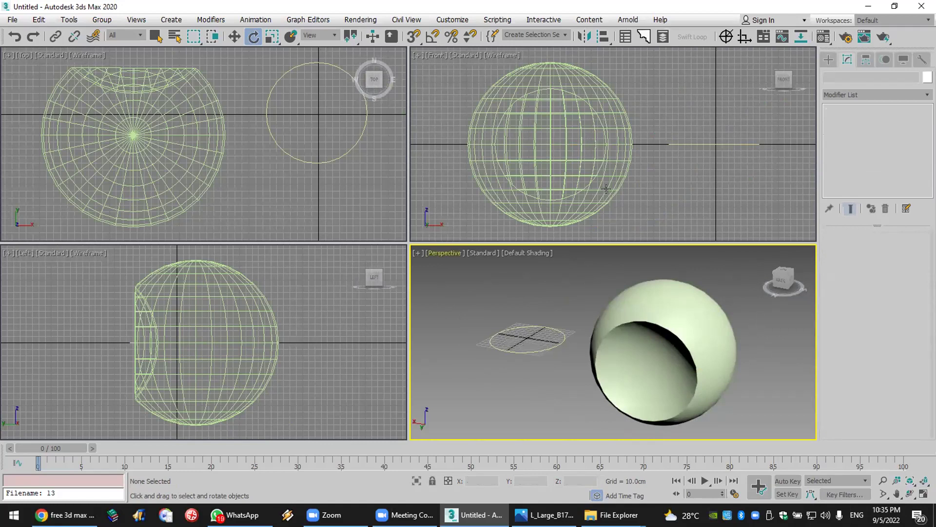
left_click(647, 22)
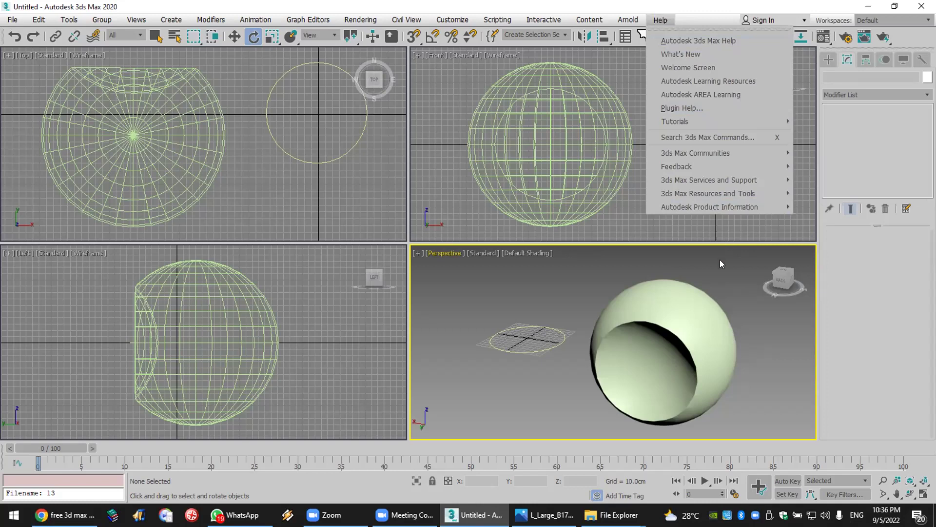
left_click(720, 260)
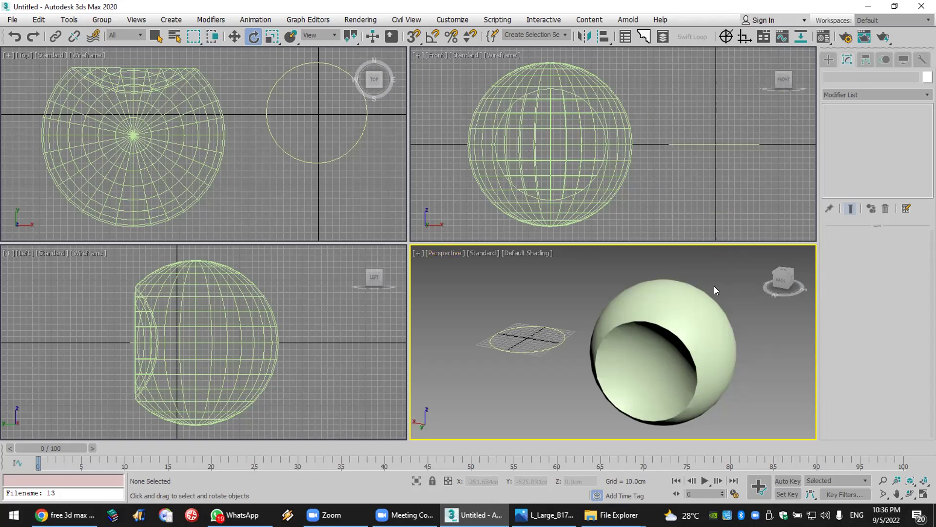
Step: Select the circle to show its modifier stack, and send a screenshot of it to the 3D MAX Live 15-8-2022 group in WhatsApp
left_click(539, 346)
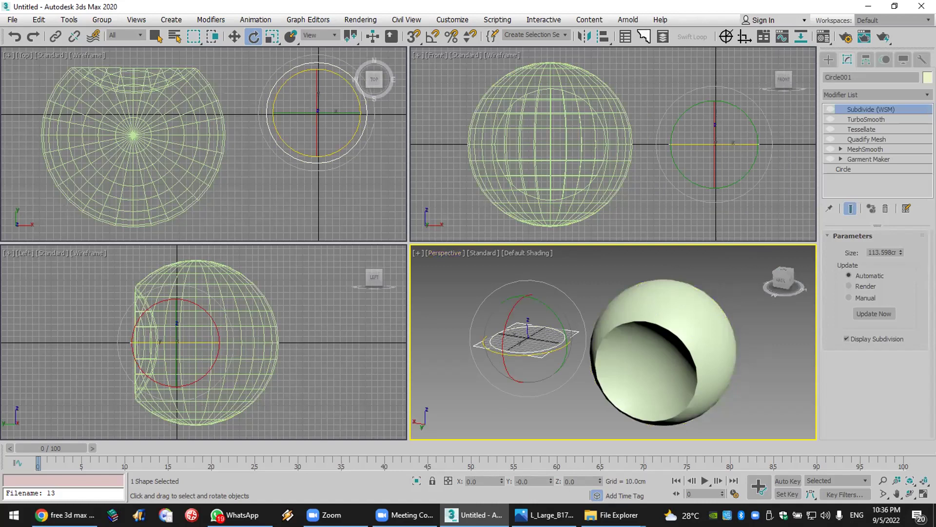
key("alt+Tab")
left_click(915, 35)
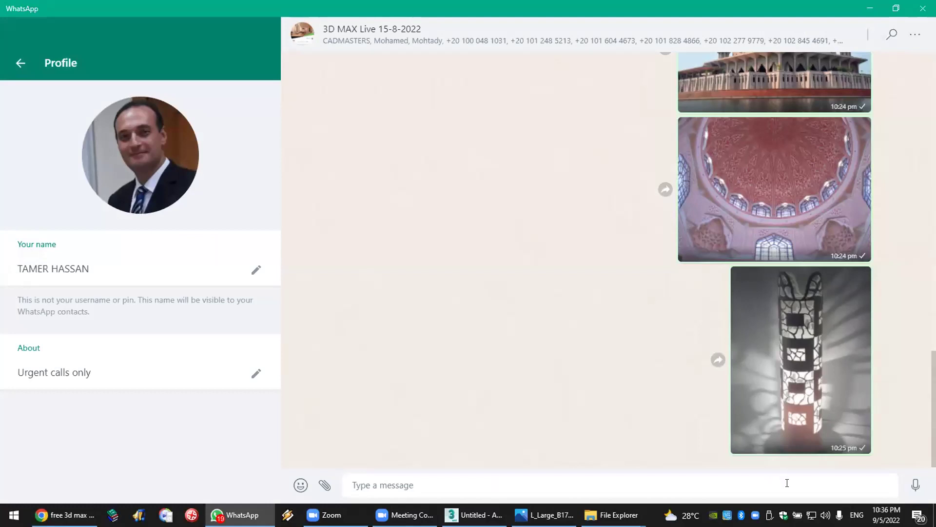
right_click(788, 483)
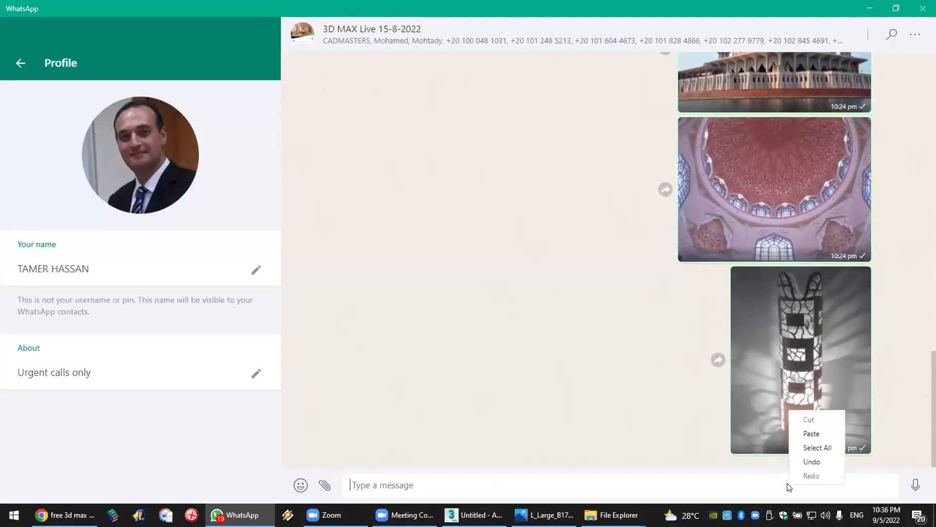
left_click(808, 433)
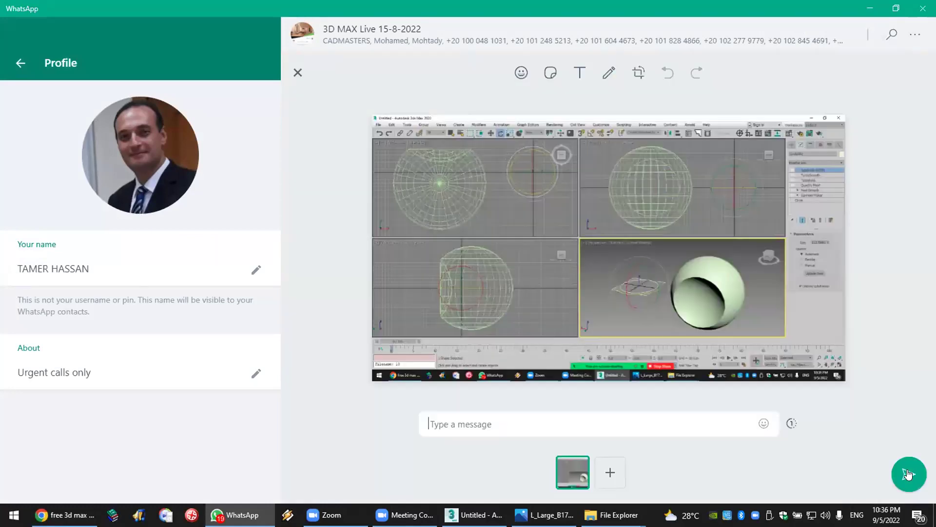
left_click(907, 474)
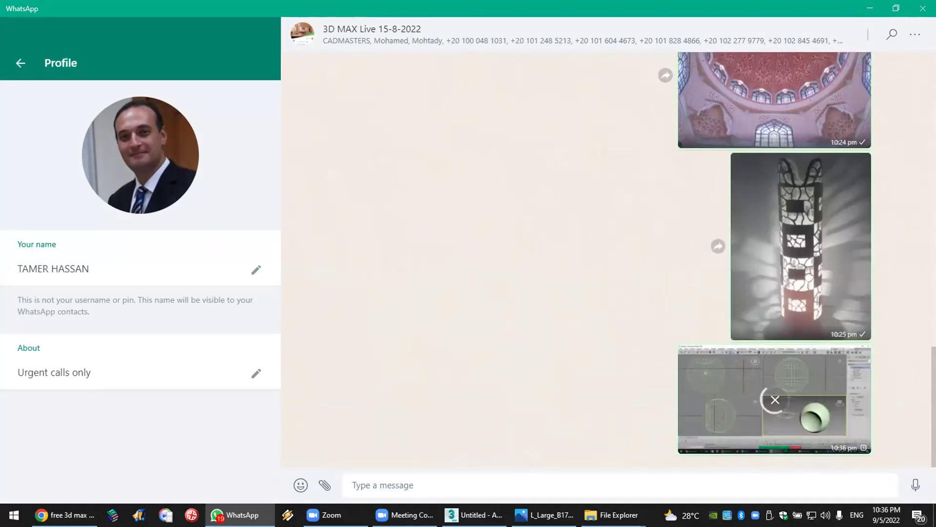
key("alt+Tab")
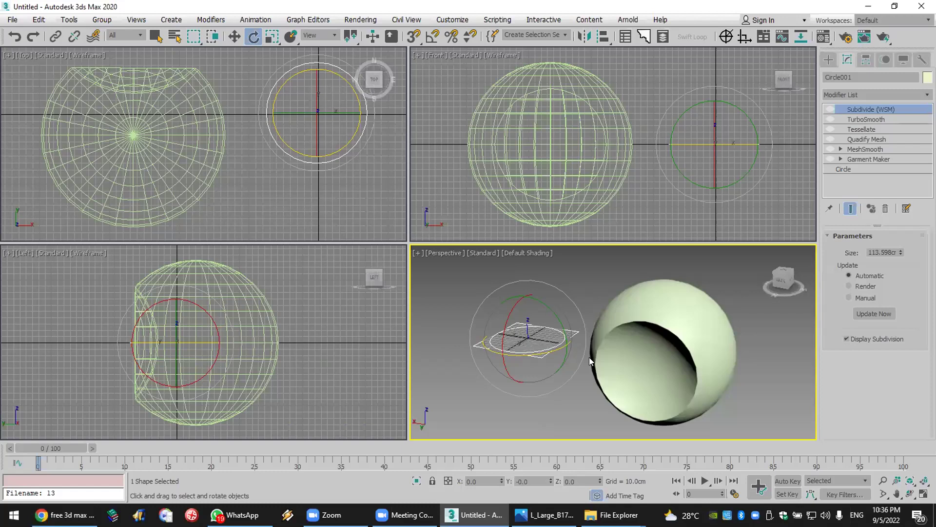
Step: Select the cut sphere in 3ds Max to show its Smooth settings, and send a screenshot of it to the same WhatsApp group
left_click(589, 338)
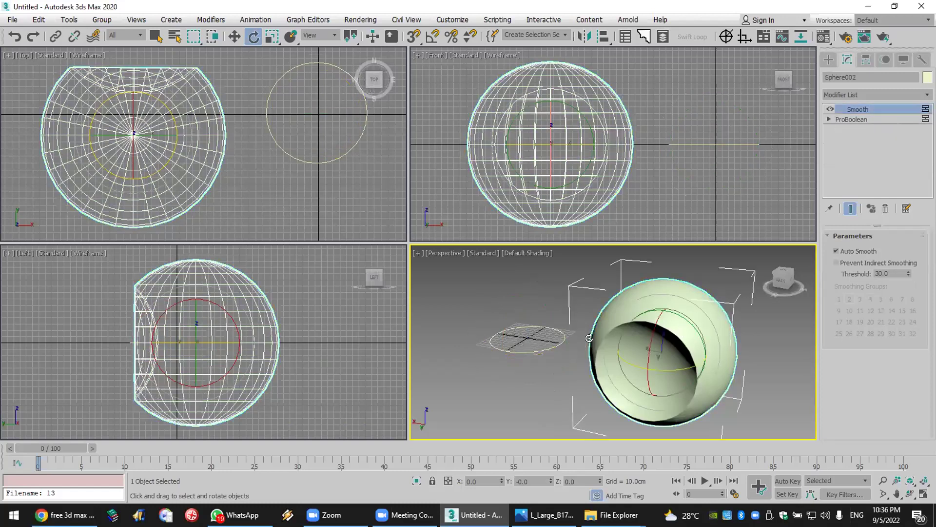
left_click(541, 349)
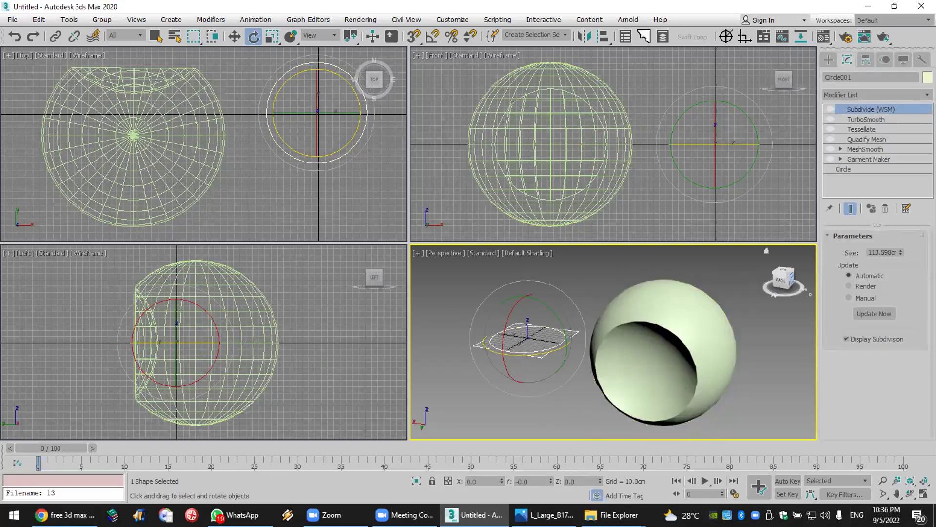
left_click(654, 297)
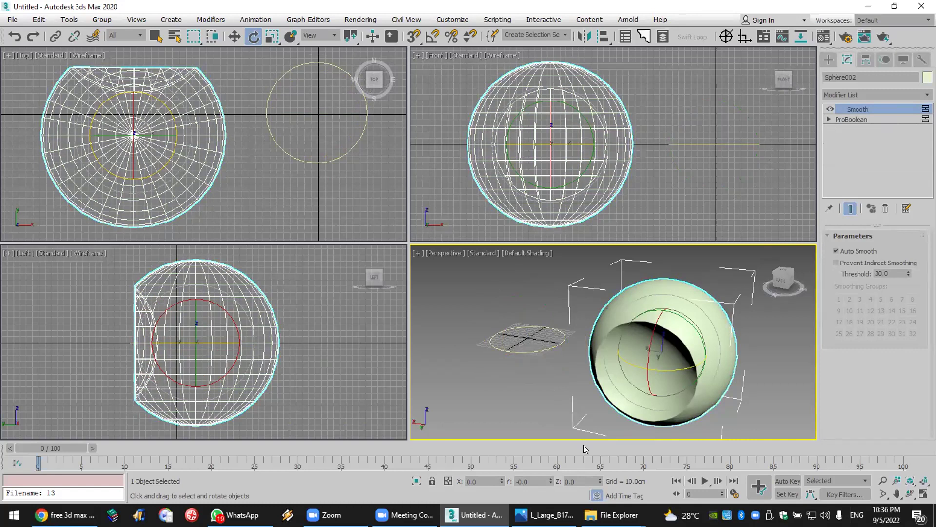
key("alt+Tab")
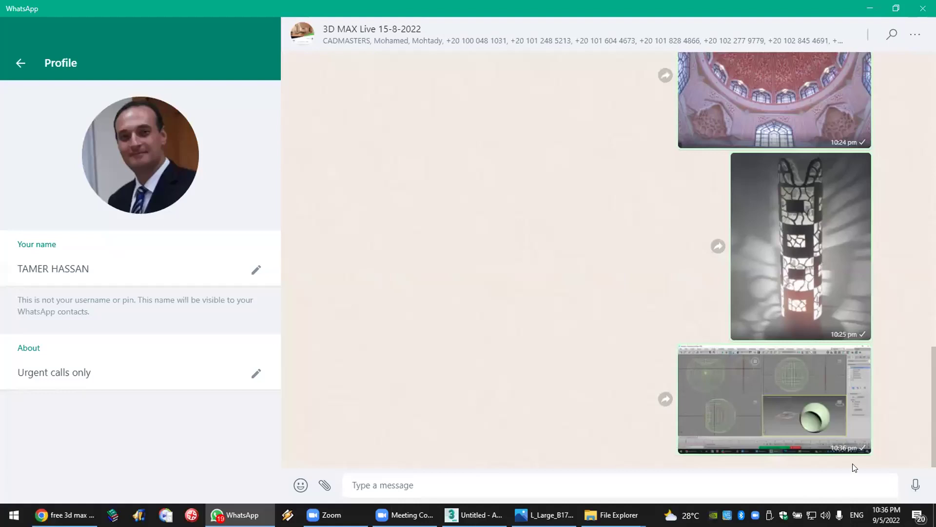
key("ctrl+v")
key("Return")
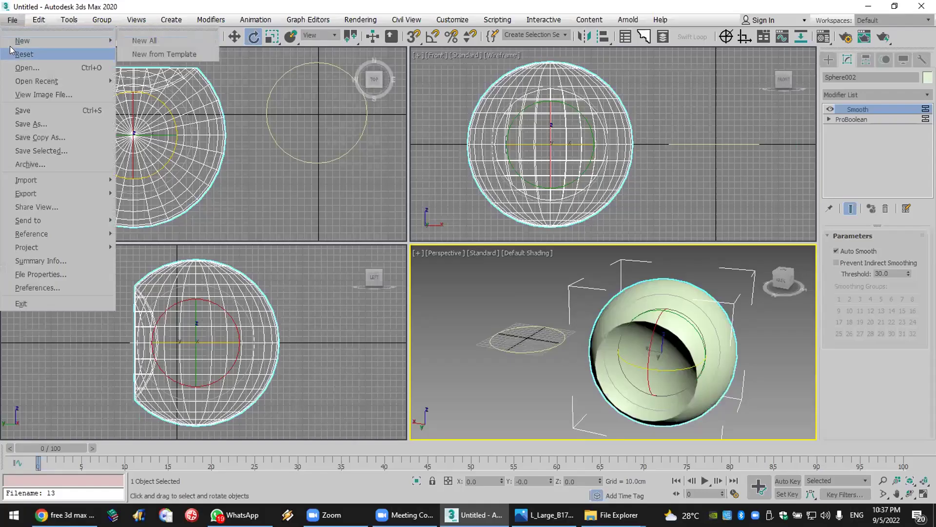
Step: Reset the 3ds Max scene without saving the changes
left_click(12, 52)
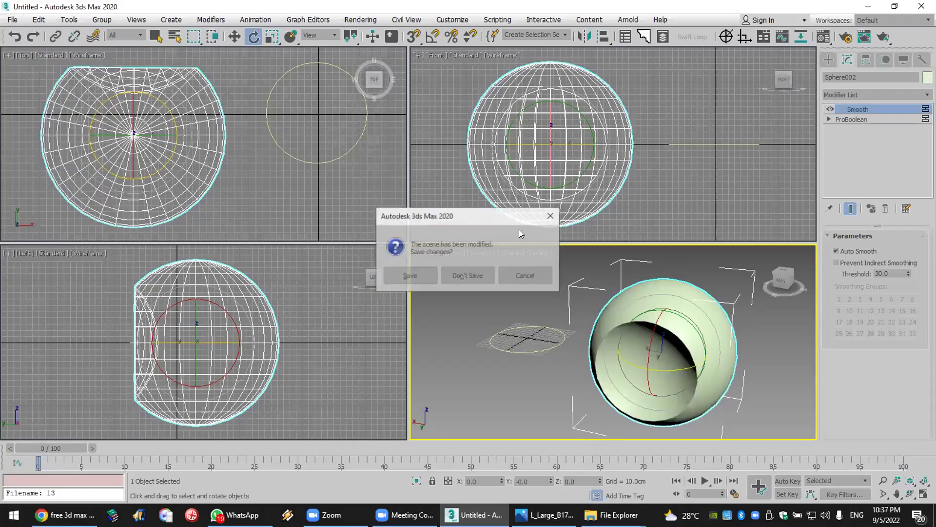
left_click(463, 274)
left_click(429, 273)
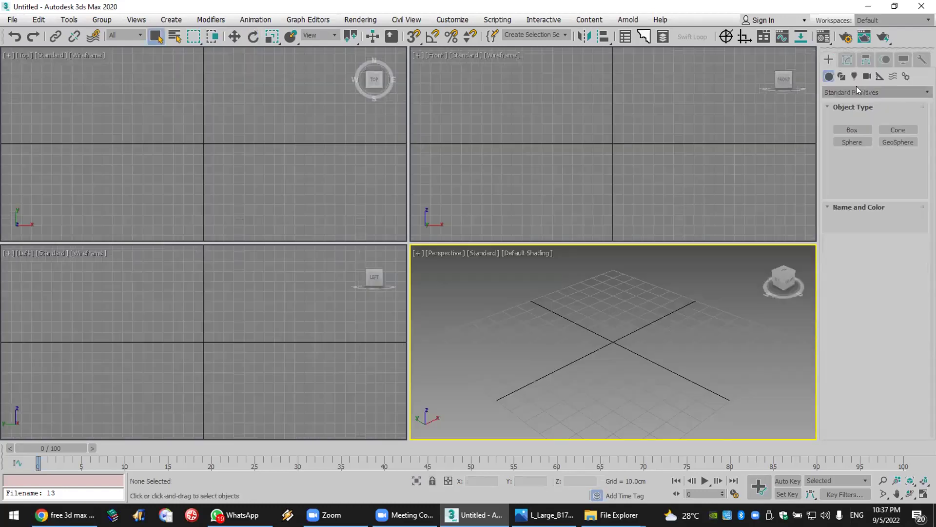
Step: Draw a spline rectangle about 84 cm long and 226 cm wide in the Front view
left_click(841, 76)
left_click(899, 139)
left_click_drag(514, 61, 743, 146)
Step: Draw six separate circles, about 9 to 15 cm in radius, scattered inside the rectangle in the Front view
left_click(867, 151)
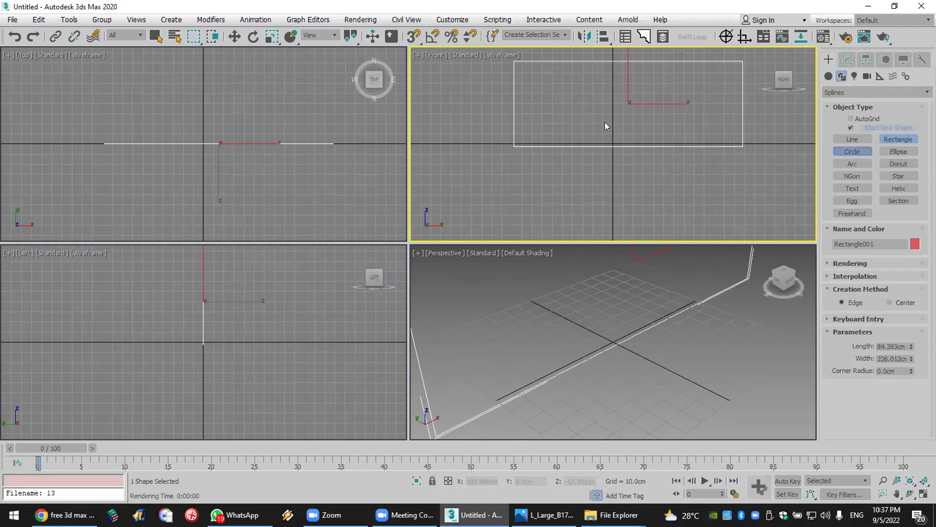
left_click_drag(542, 86, 553, 87)
left_click_drag(560, 122, 570, 121)
left_click_drag(595, 79, 611, 81)
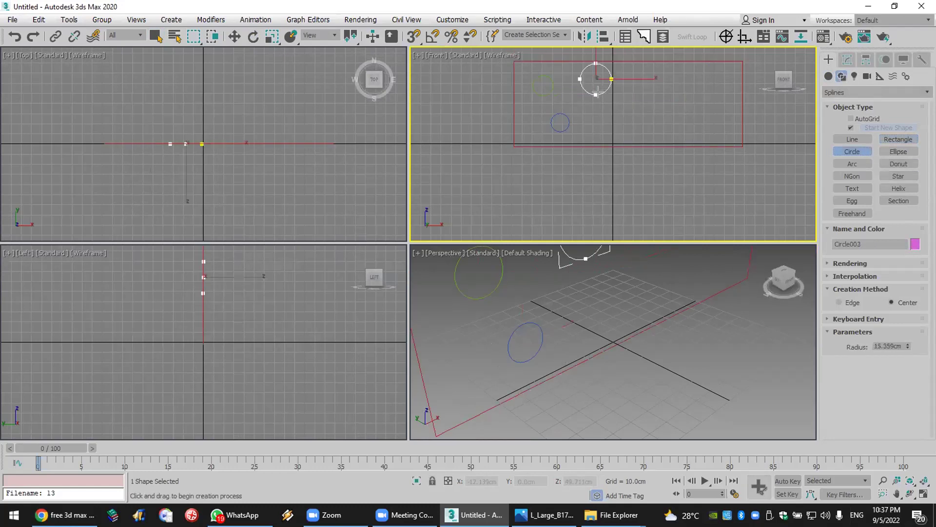
left_click_drag(624, 117, 637, 118)
mouse_move(660, 87)
left_mouse_down()
mouse_move(676, 89)
mouse_move(704, 117)
left_mouse_up()
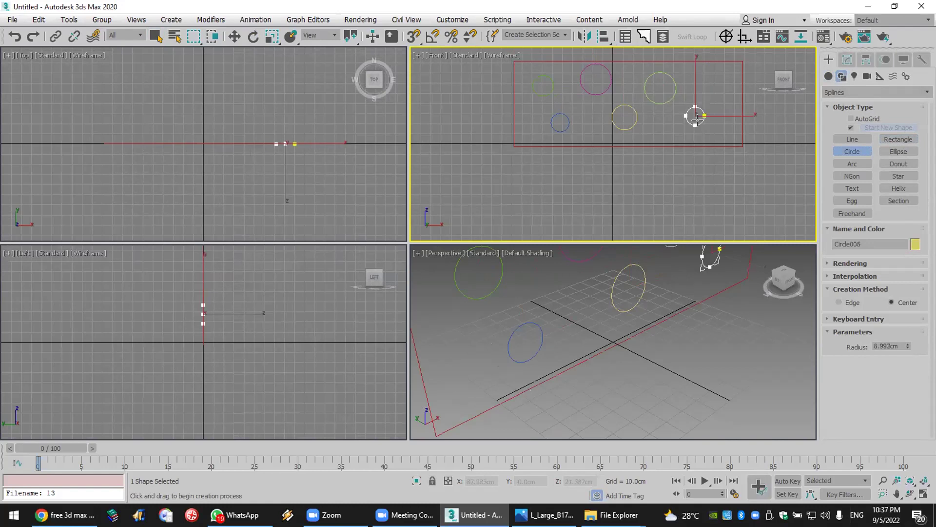
right_click(759, 122)
left_click(750, 139)
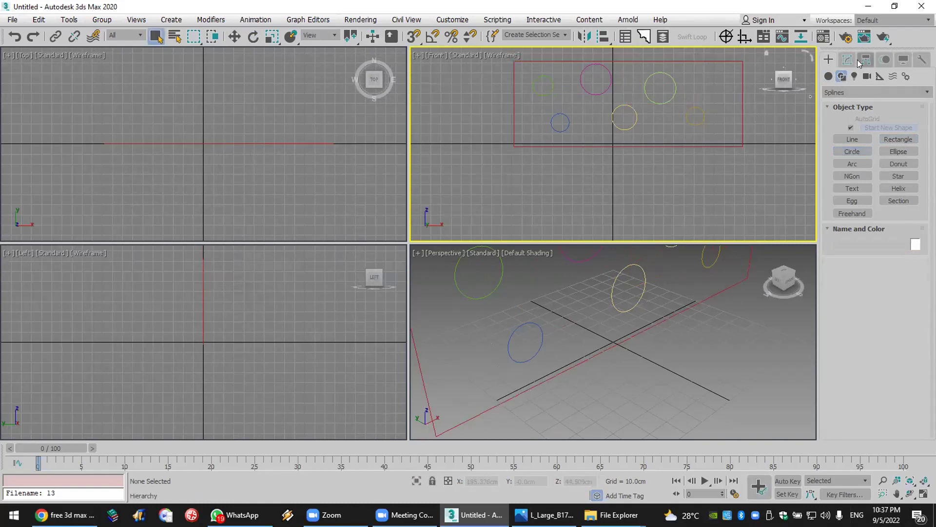
Step: Try an Extrude modifier on the rectangle, and remove it from the stack
left_click(743, 140)
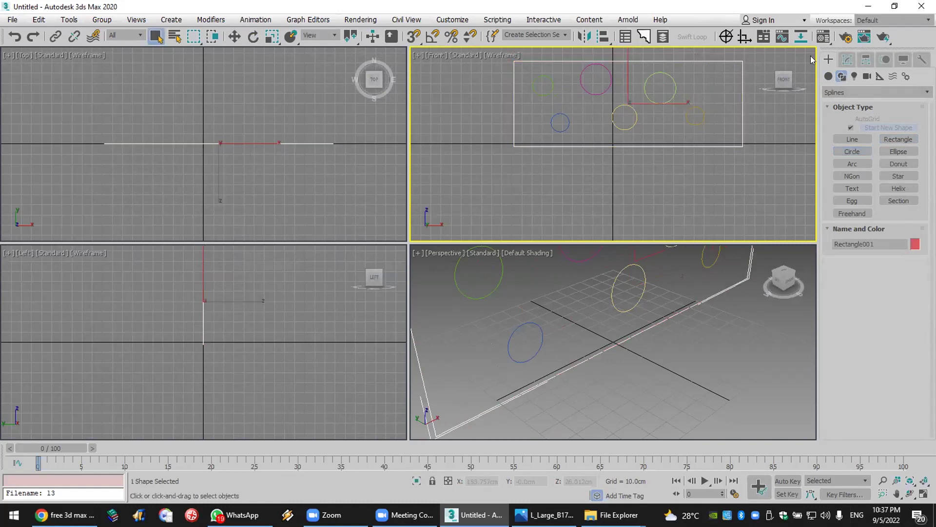
left_click(847, 60)
left_click(863, 93)
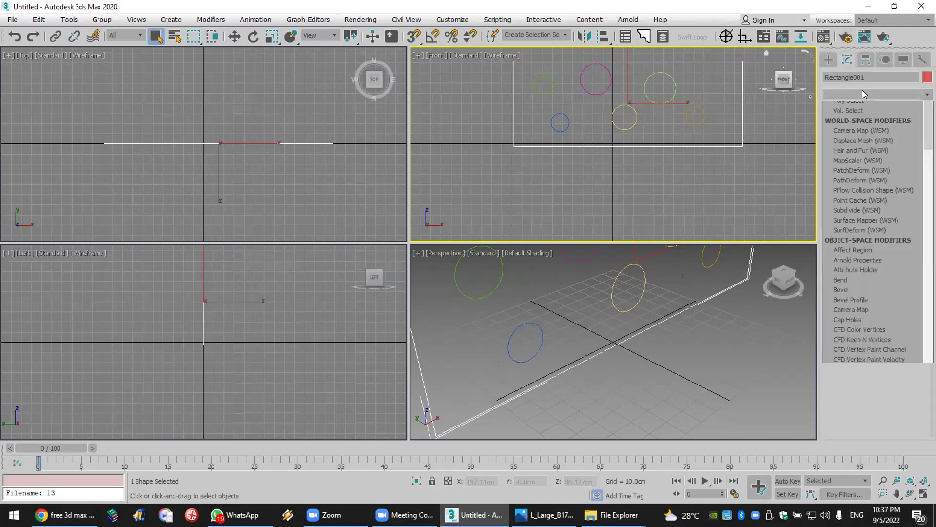
key("e")
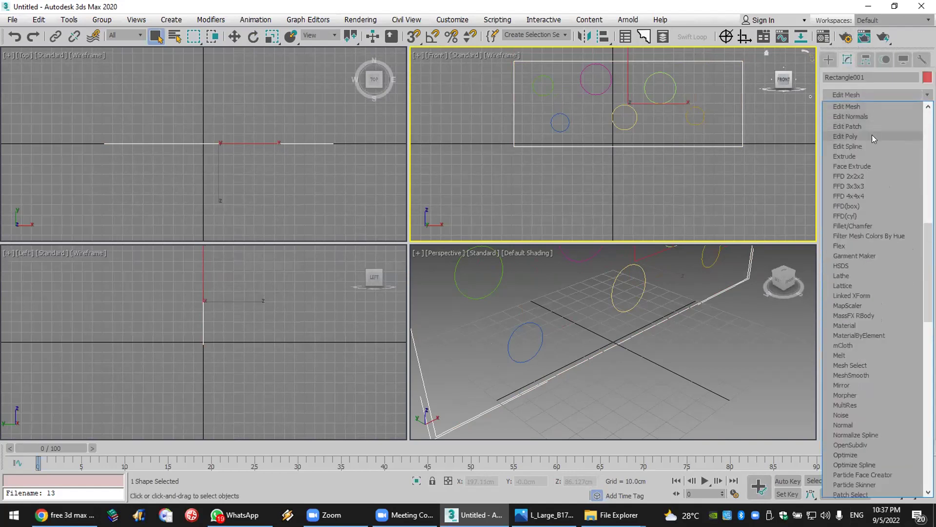
left_click(865, 156)
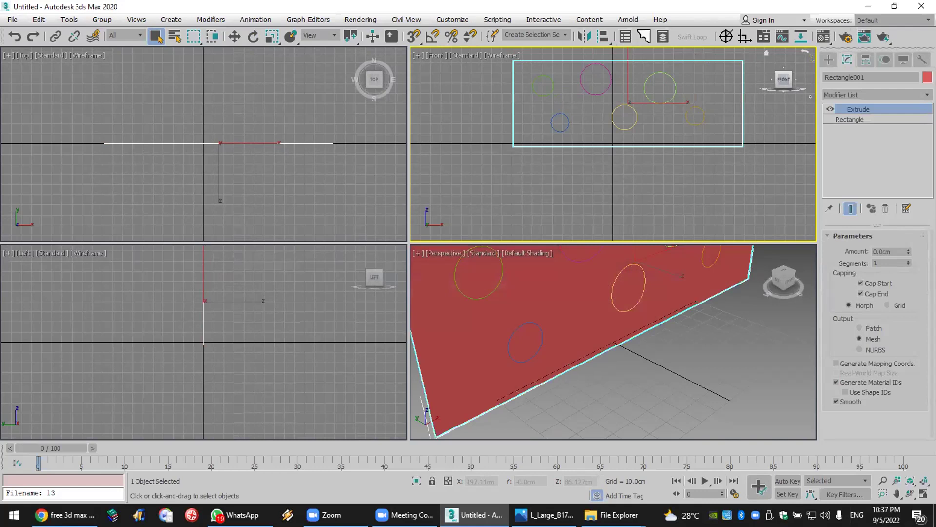
left_click(884, 210)
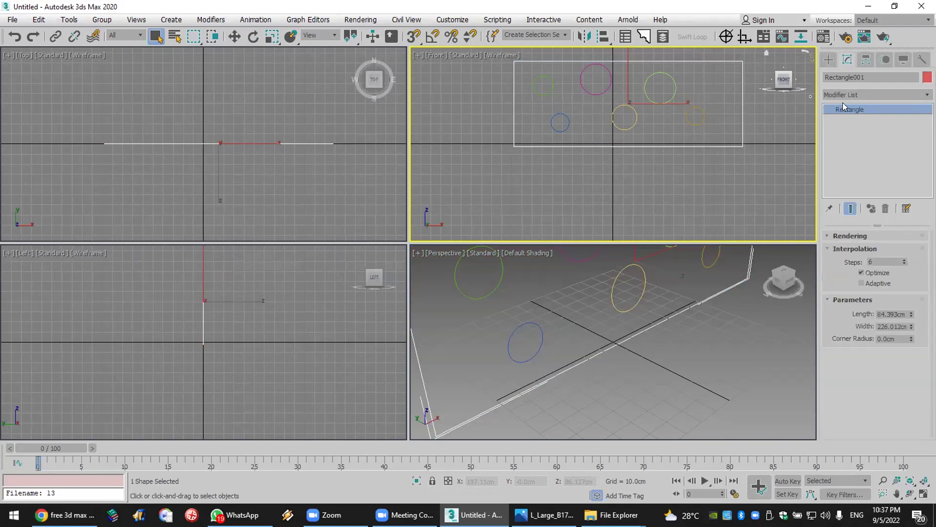
Step: Add an Edit Spline modifier to the rectangle and attach all six circles to it at once
left_click(853, 93)
key("e")
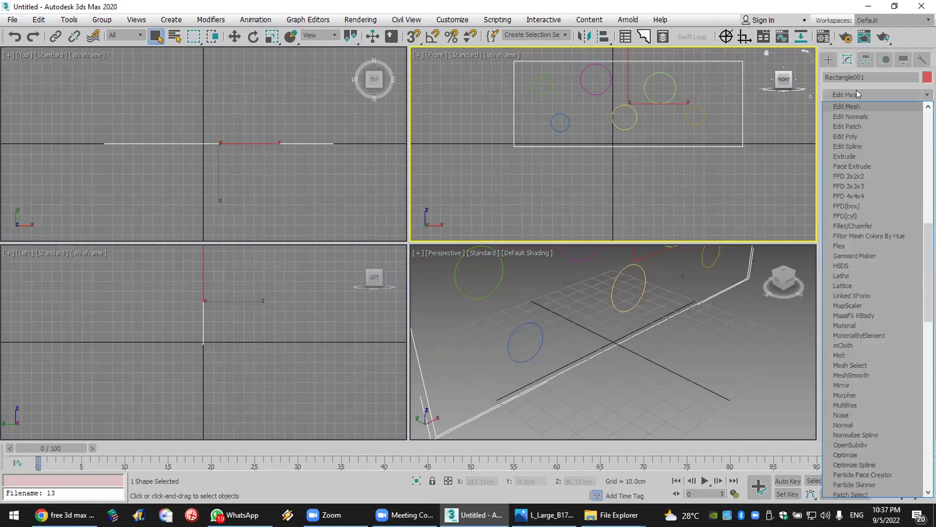
left_click(879, 146)
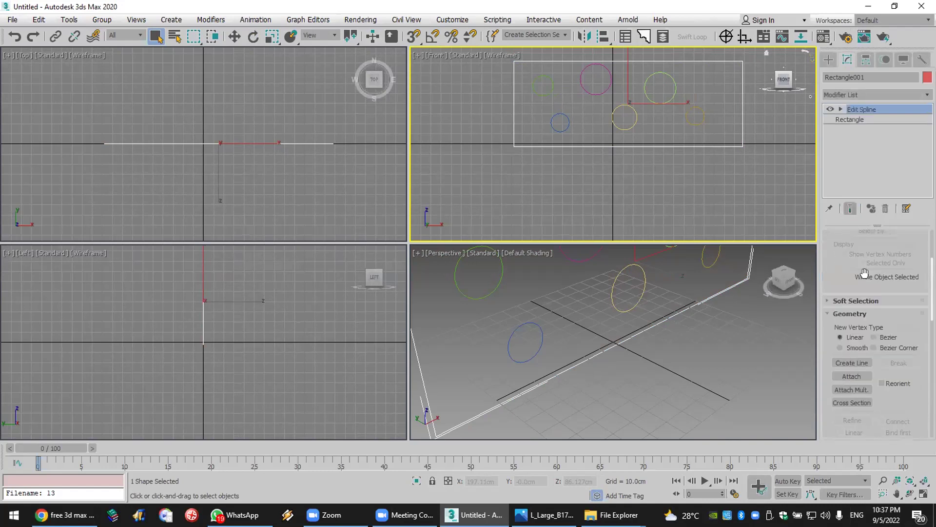
left_click(852, 389)
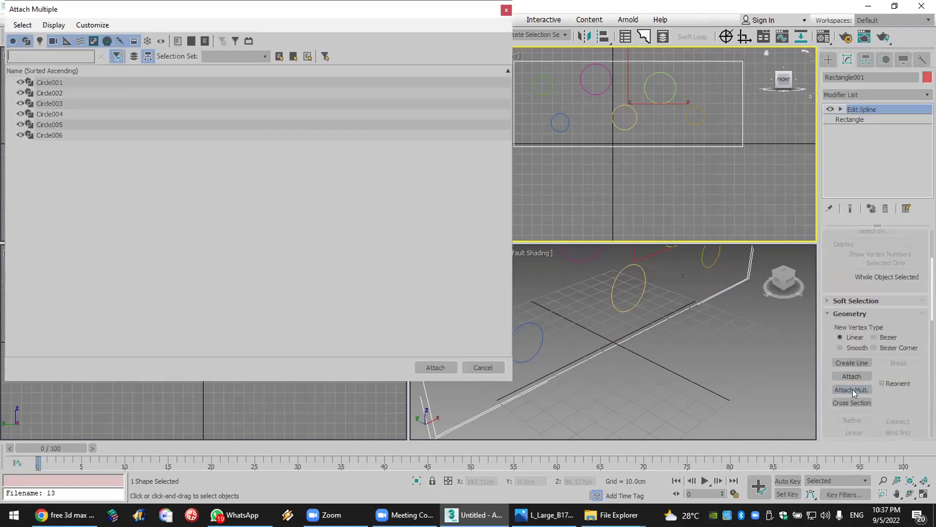
left_click(69, 81)
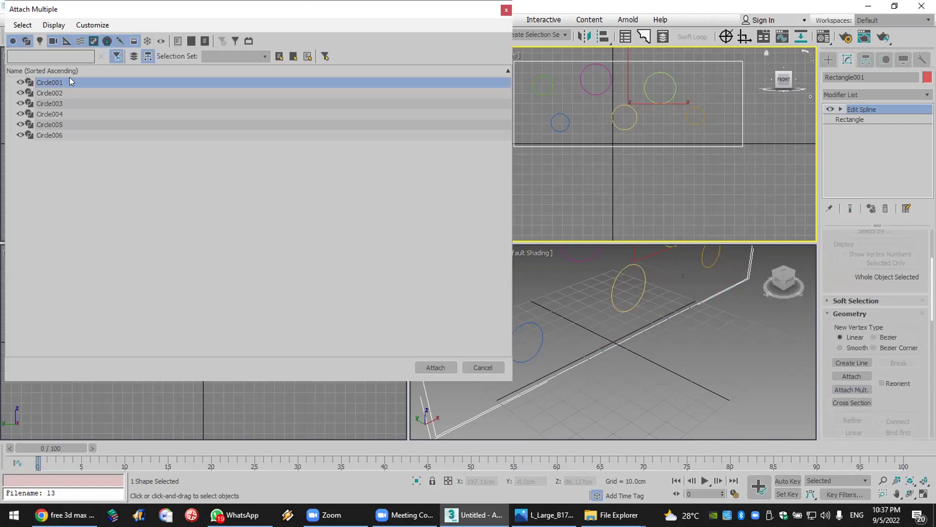
left_click(62, 135, "shift")
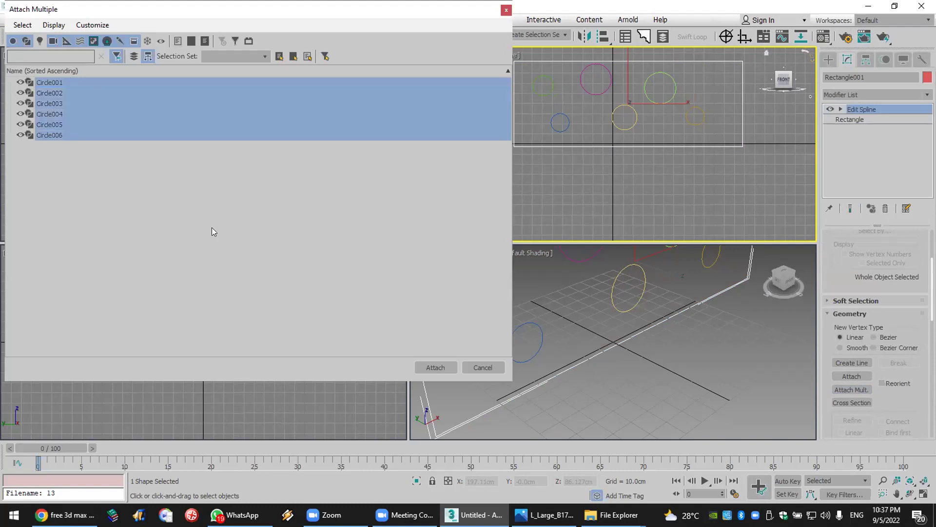
left_click(435, 366)
Step: Extrude the combined rectangle and circles by 6 cm to form a panel with round holes
left_click(851, 95)
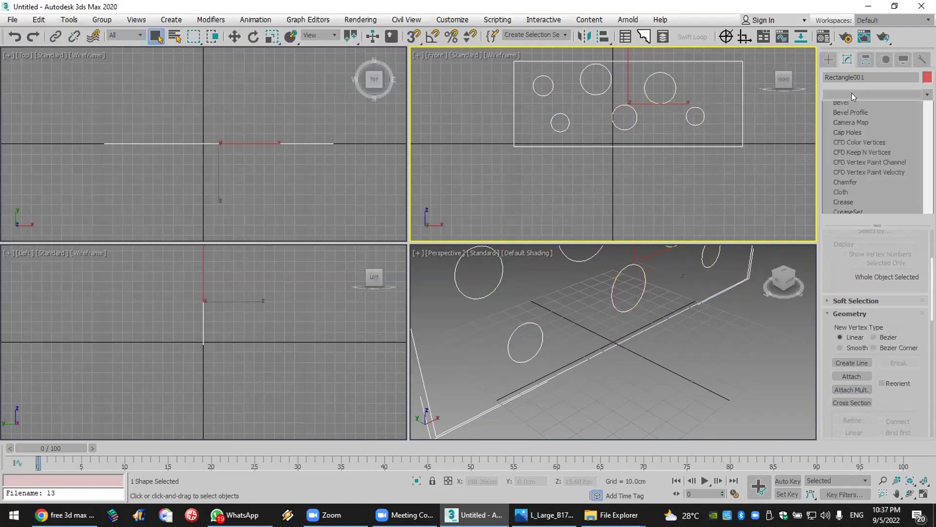
key("e")
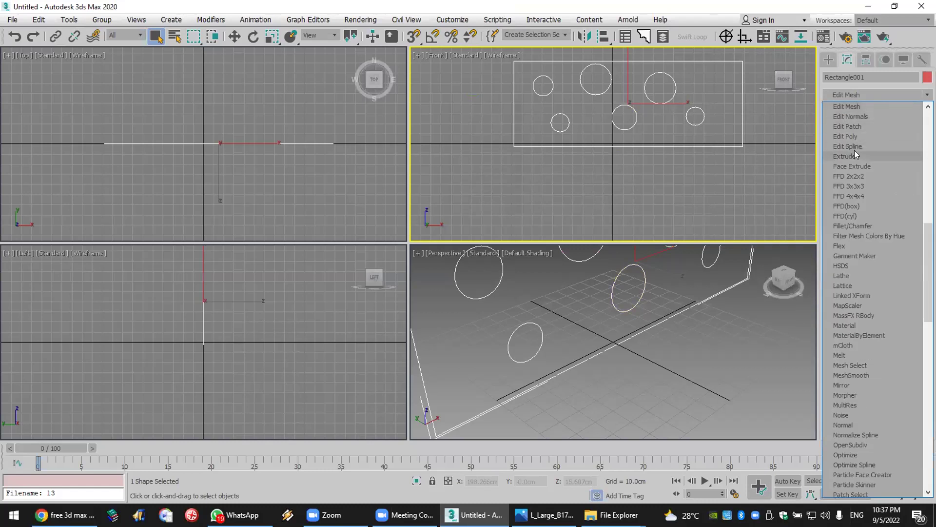
left_click(855, 156)
left_click_drag(909, 253, 909, 234)
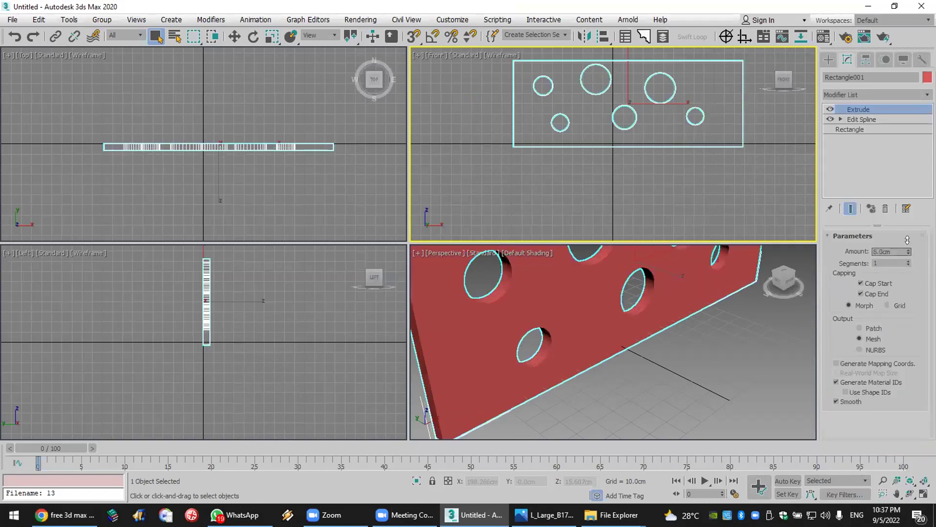
scroll(612, 282, "down", 6)
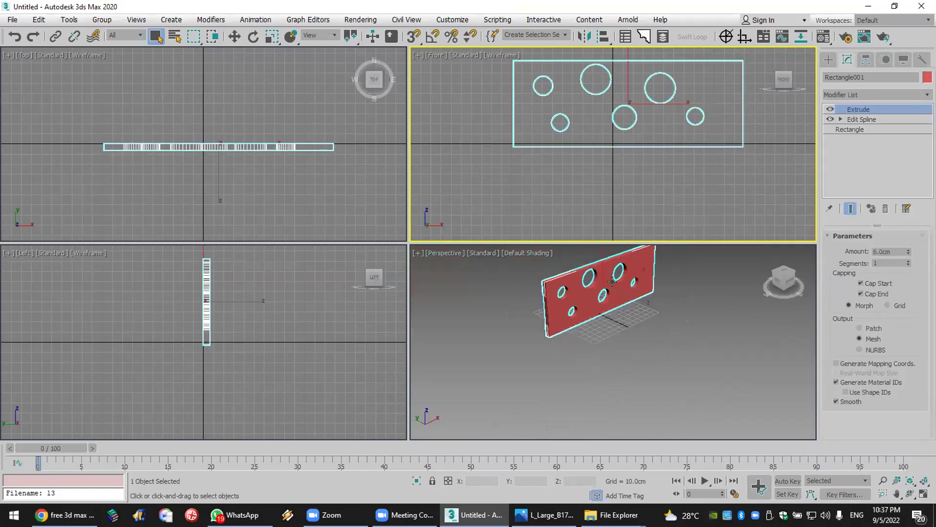
scroll(596, 267, "up", 5)
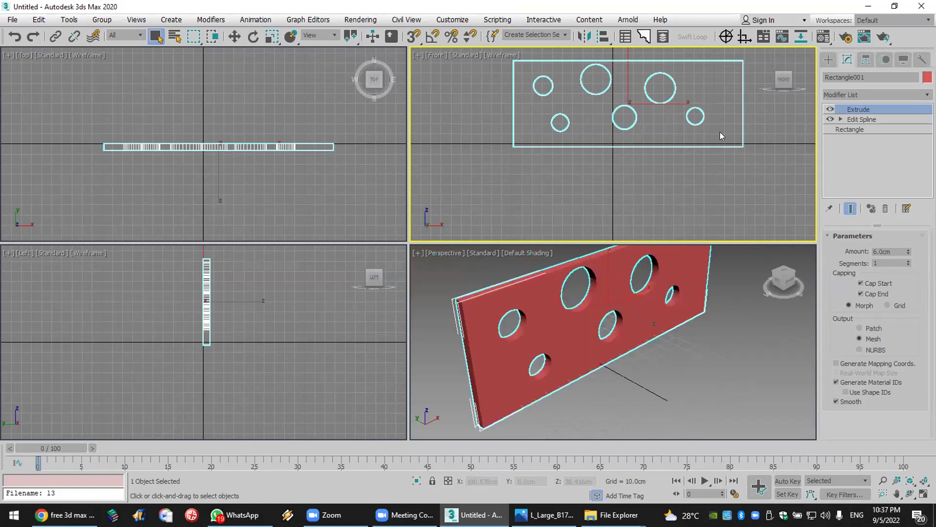
Step: Add a Quadify Mesh modifier to the panel with a quad size of 3%
left_click(853, 95)
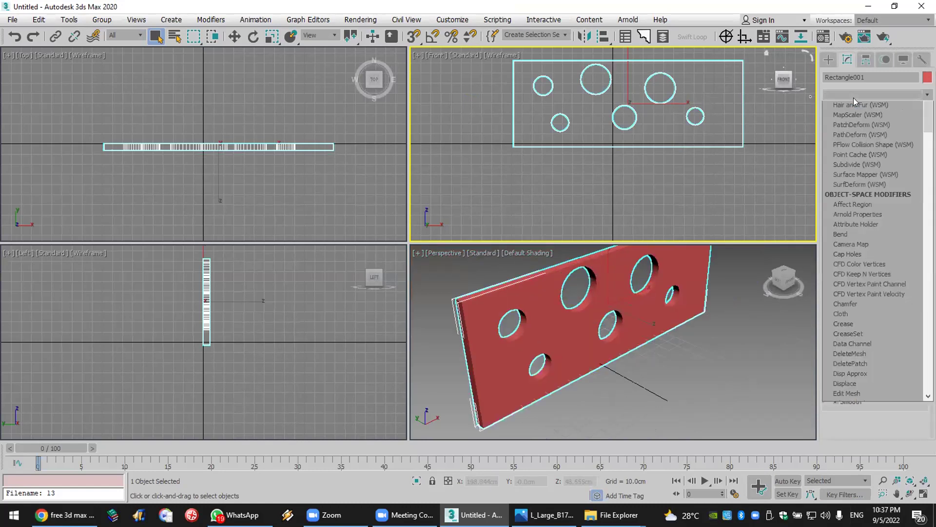
key("q")
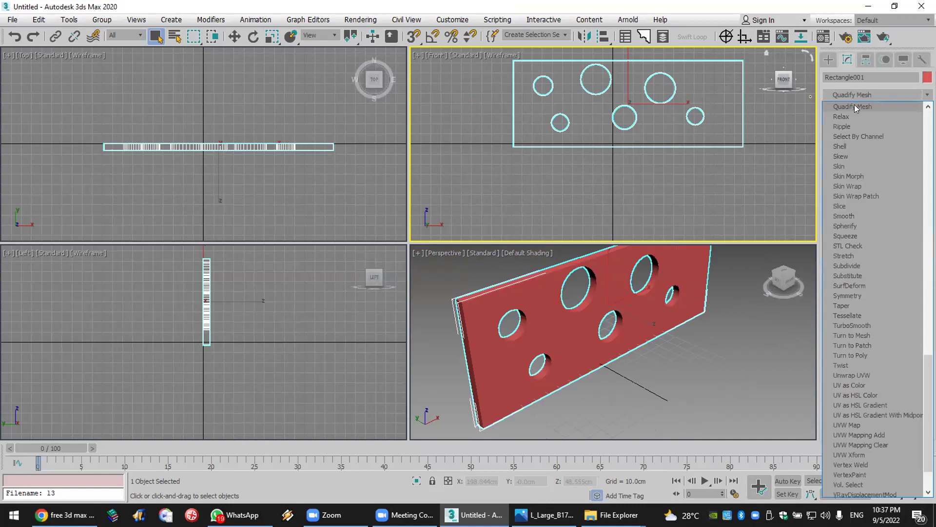
left_click(854, 105)
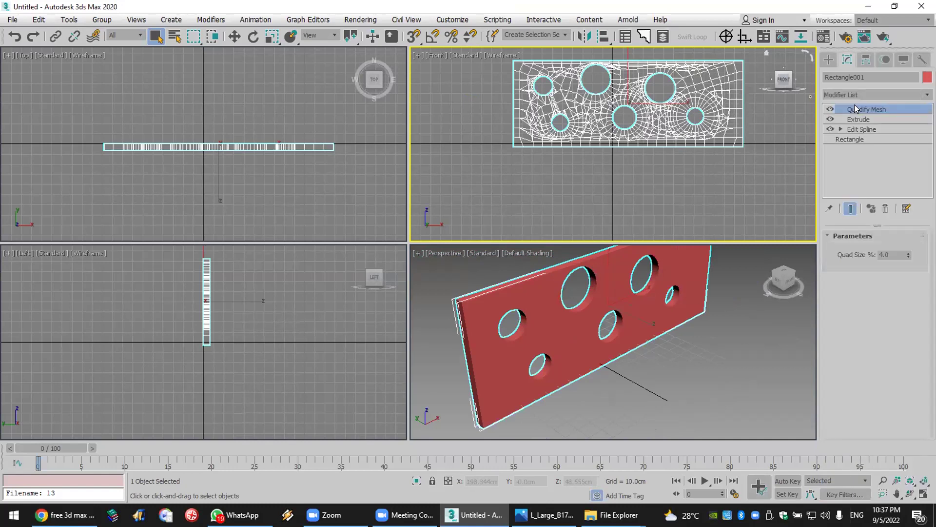
left_click(908, 254)
left_click(905, 257)
left_click(906, 257)
left_click(905, 256)
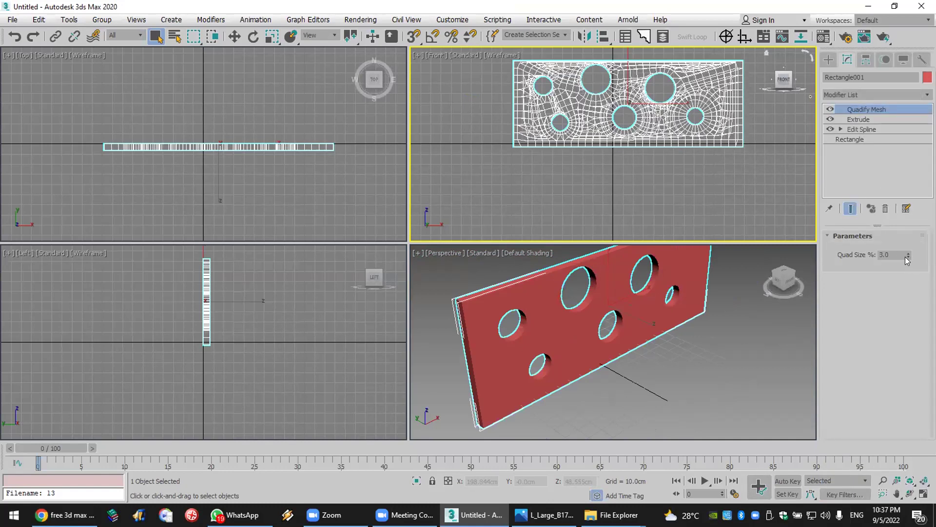
Step: Add a Bend modifier to the panel with a 360° angle and X as the bend axis to roll it into a cylinder
left_click(881, 93)
scroll(881, 93, "down", 5)
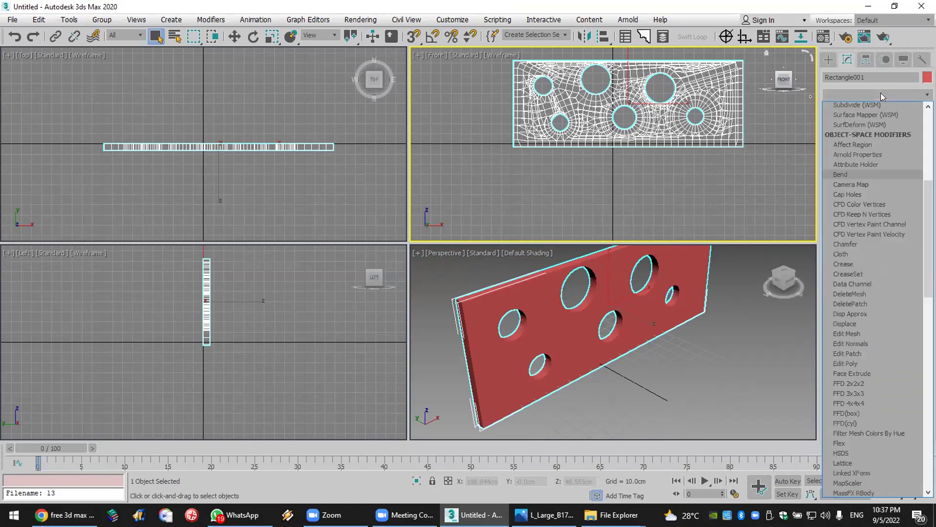
left_click(872, 106)
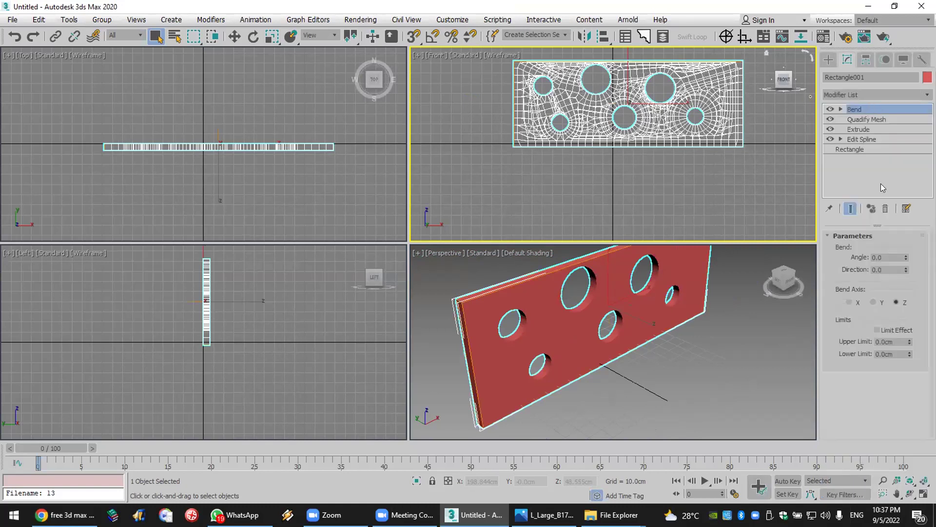
double_click(887, 256)
type("360")
key("Return")
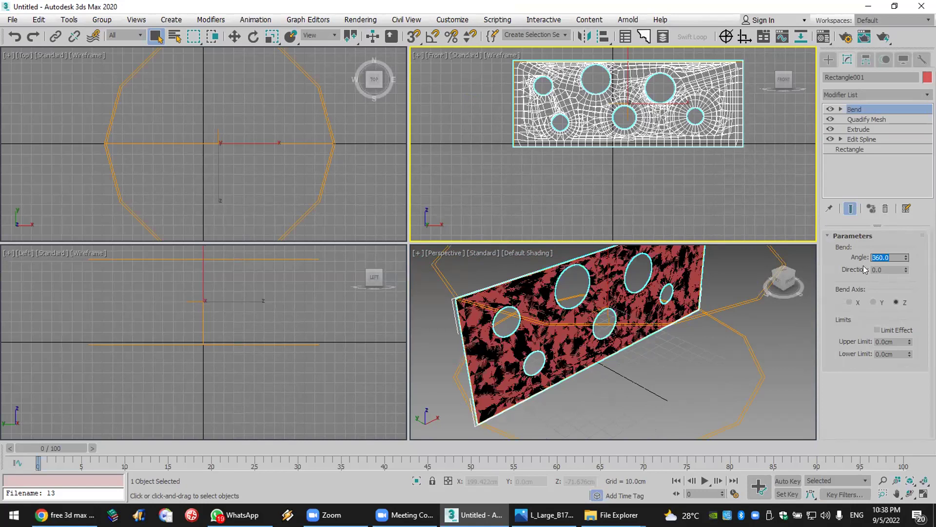
left_click(876, 302)
left_click(850, 303)
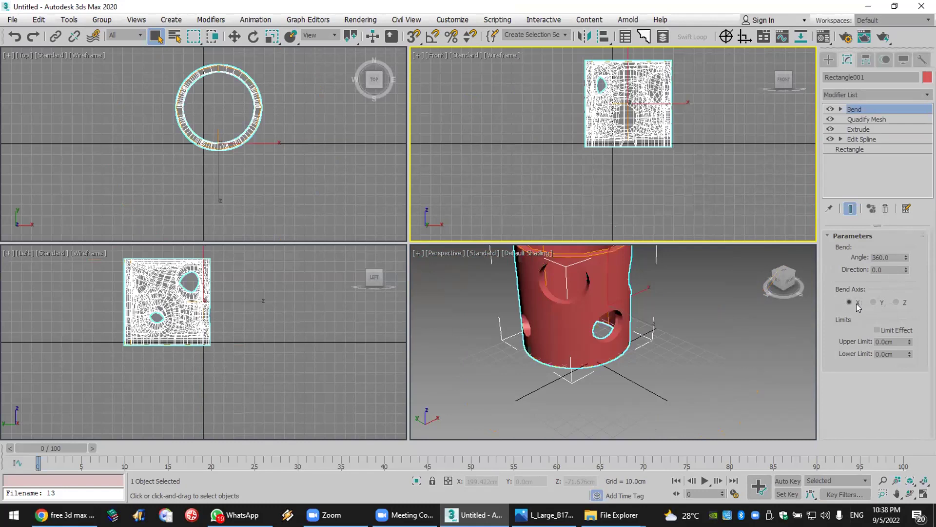
left_click(924, 481)
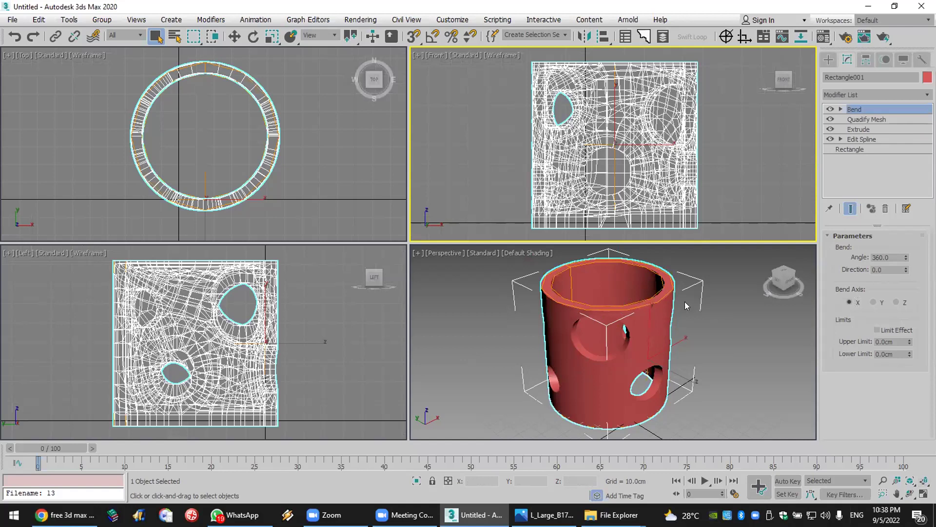
left_click(910, 494)
mouse_move(625, 357)
left_mouse_down()
mouse_move(704, 352)
mouse_move(477, 317)
mouse_move(616, 346)
left_mouse_up()
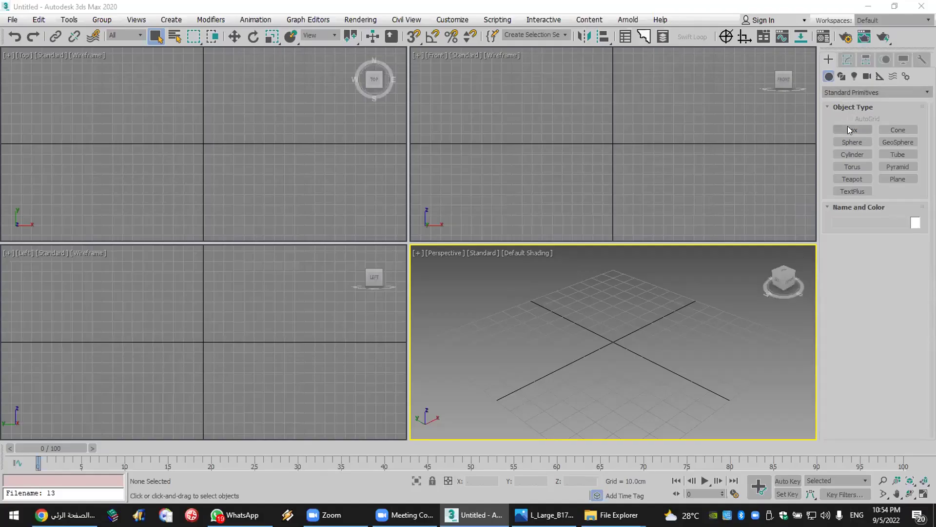
Step: Create a box about 90 cm long, 132 cm wide and 45 cm high in the Top view
left_click(848, 130)
left_click_drag(93, 91, 225, 179)
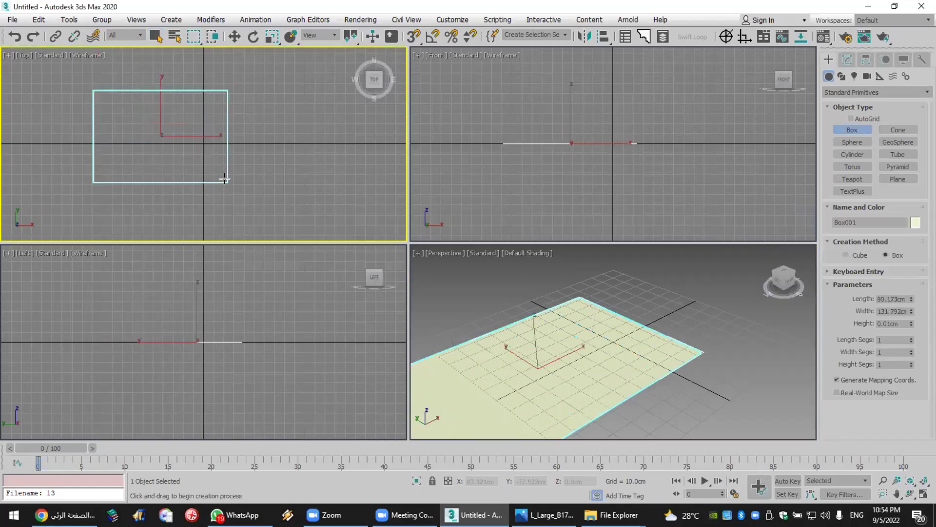
left_click(272, 134)
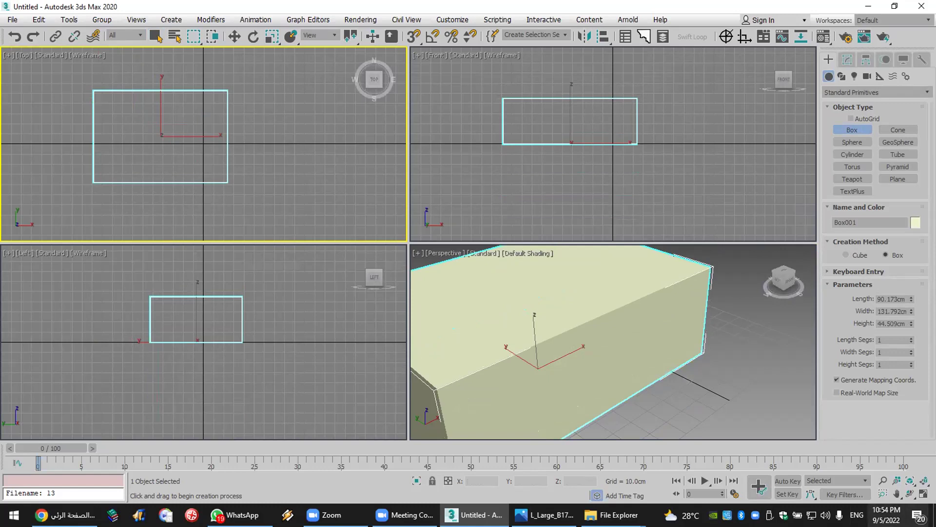
left_click(896, 493)
left_click_drag(295, 165, 332, 175)
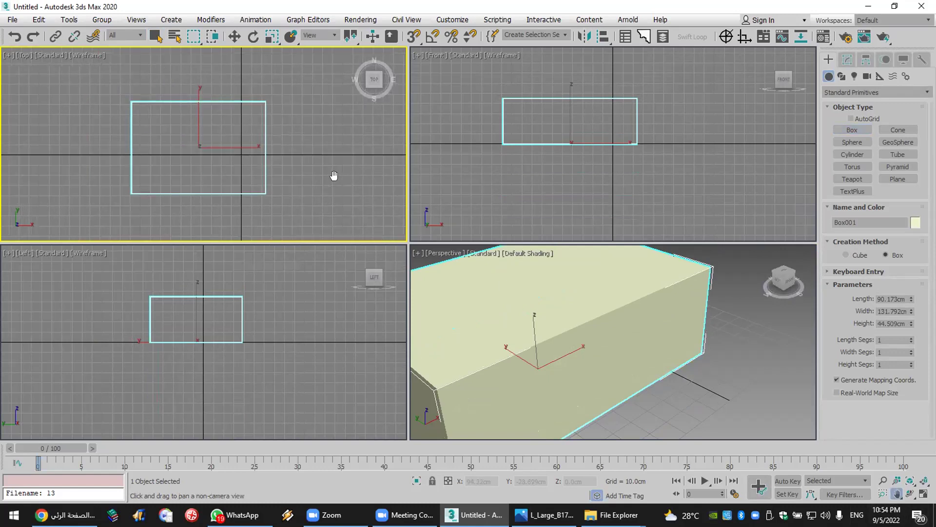
right_click(513, 314)
Step: Add an Edit Poly modifier to the box and switch to its Vertex sub-object level
left_click(847, 59)
left_click(852, 94)
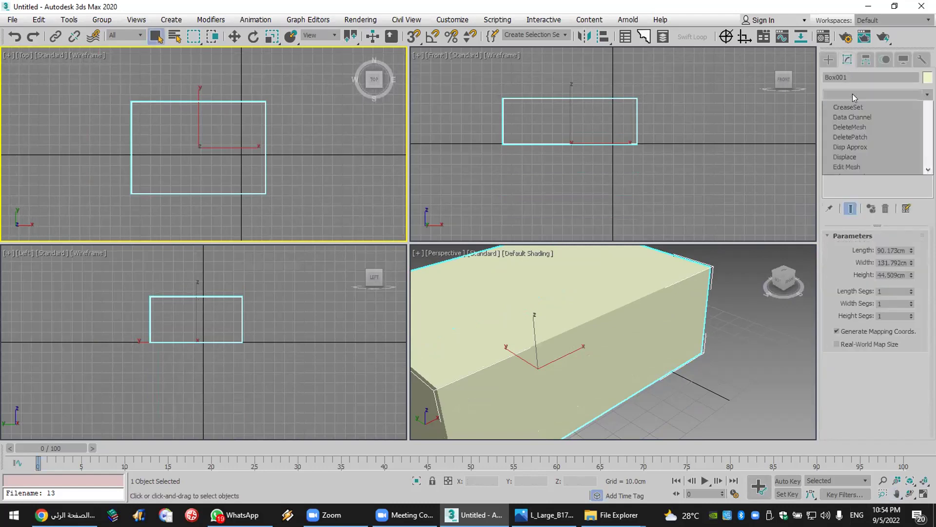
key("e")
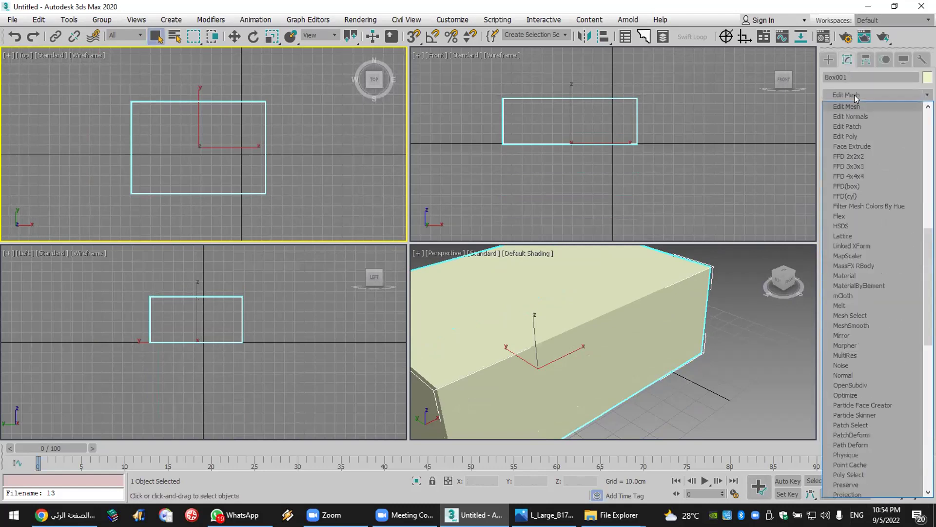
left_click(857, 135)
left_click(840, 110)
left_click(861, 119)
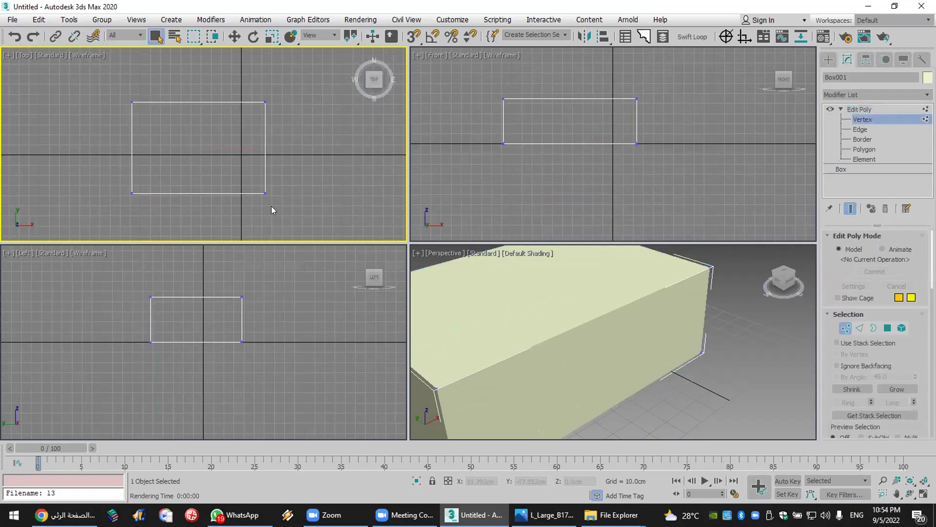
Step: Move the box's upper front-right vertex outward along X and raise it above the rest of the top face
left_click(263, 193)
left_click(234, 36)
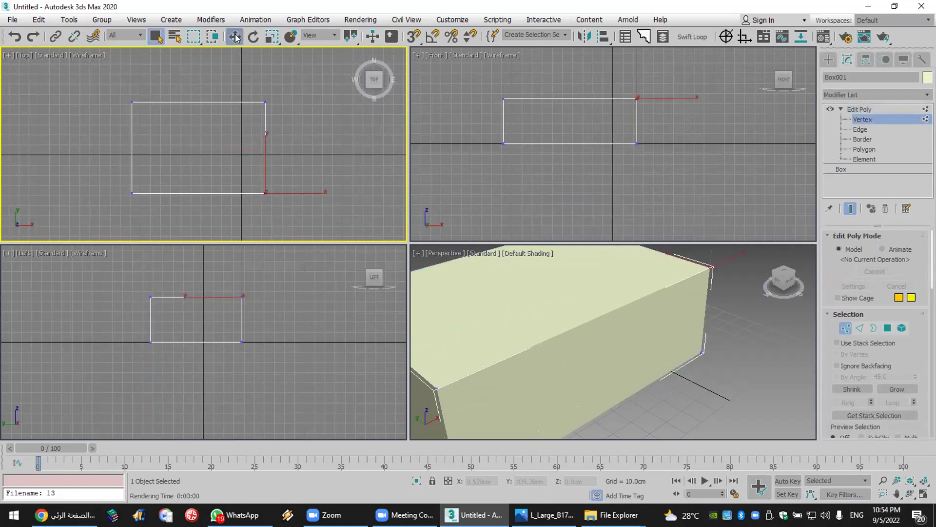
left_click_drag(294, 193, 345, 215)
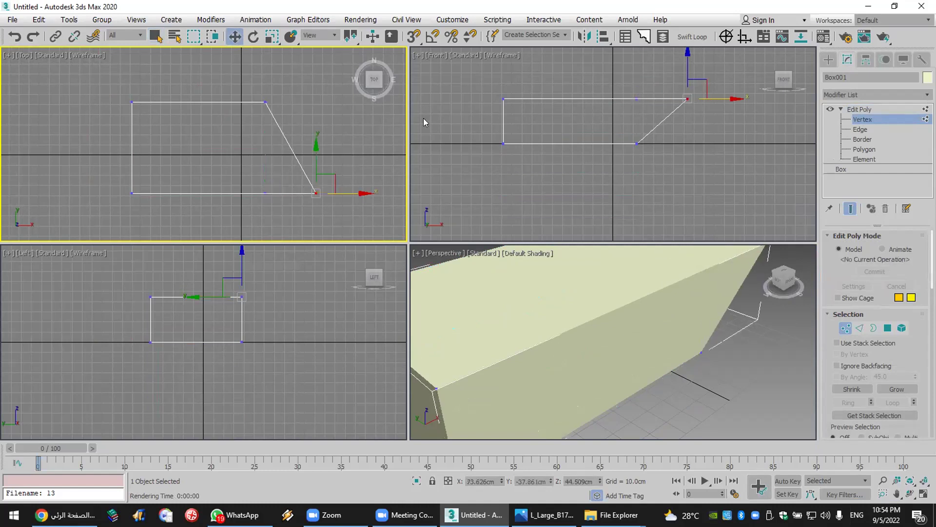
left_click_drag(697, 95, 714, 53)
Step: Move the upper back-left vertex to about X -84, Y 21 cm and the upper front-left vertex to about X -39, Y -84 cm
left_click(133, 106)
left_click_drag(133, 106, 157, 133)
scroll(555, 357, "down", 5)
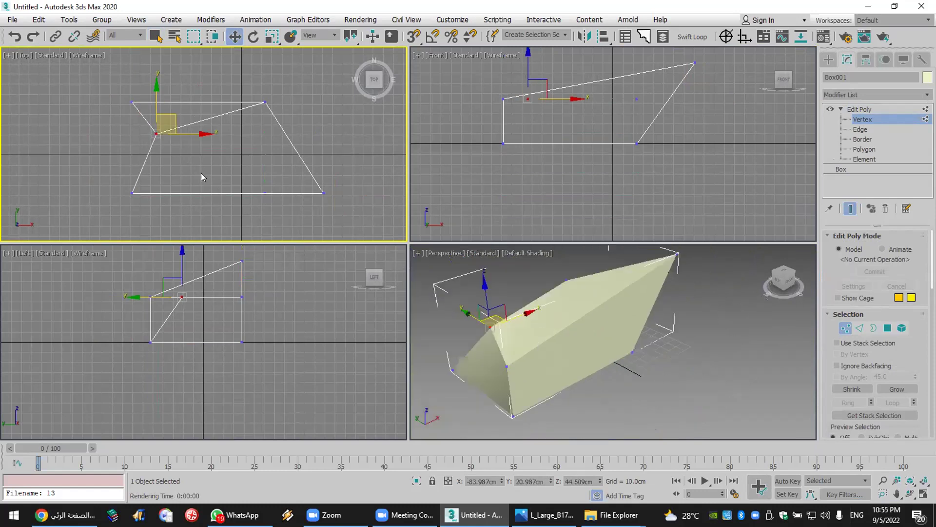
left_click_drag(127, 189, 201, 242)
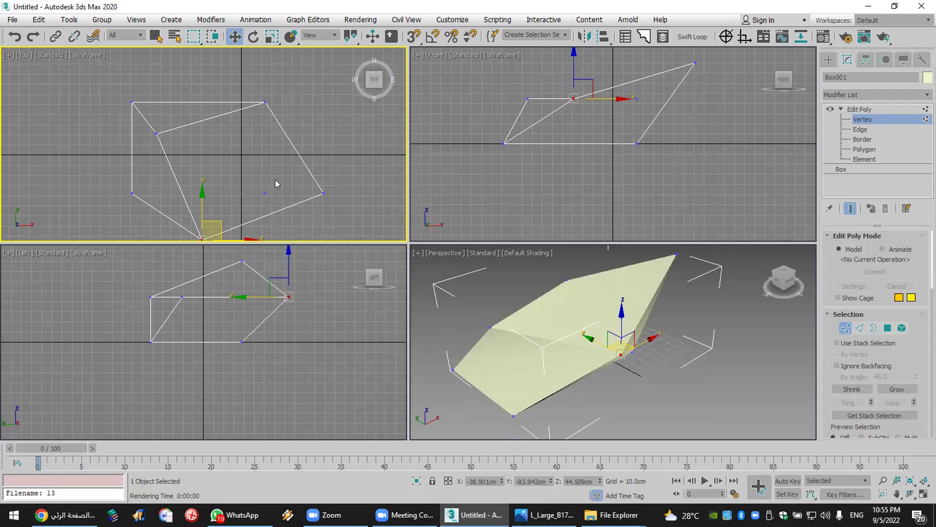
Step: At the Edge sub-object level, connect the left and right edges of the box's top face with two segments
left_click(860, 130)
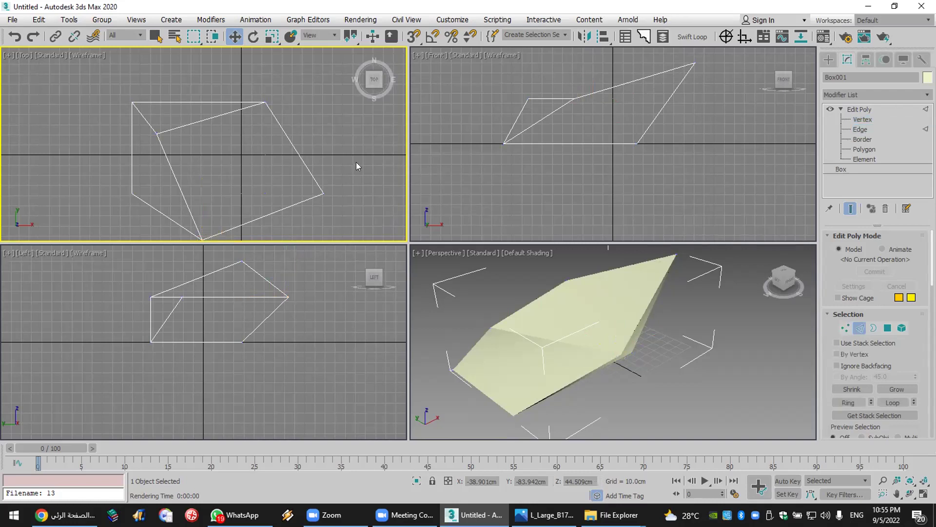
left_click(295, 145)
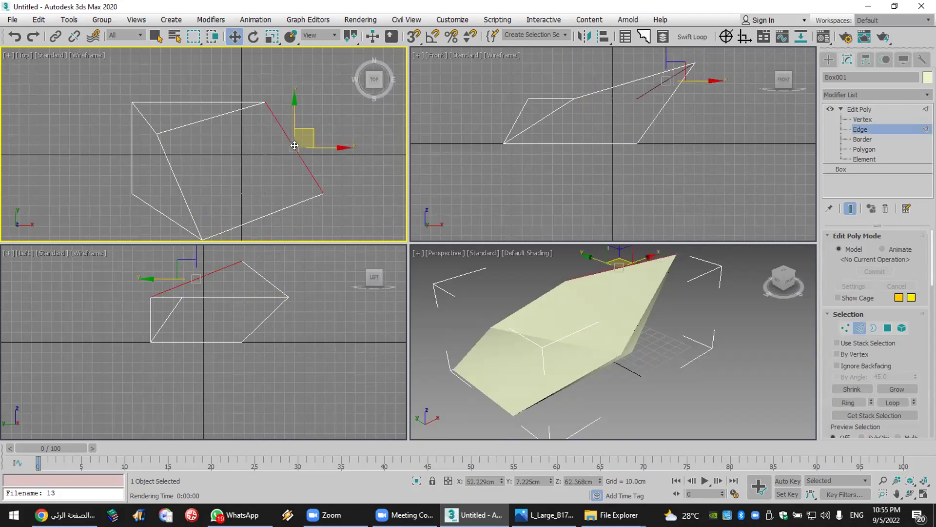
left_click(176, 184, "ctrl")
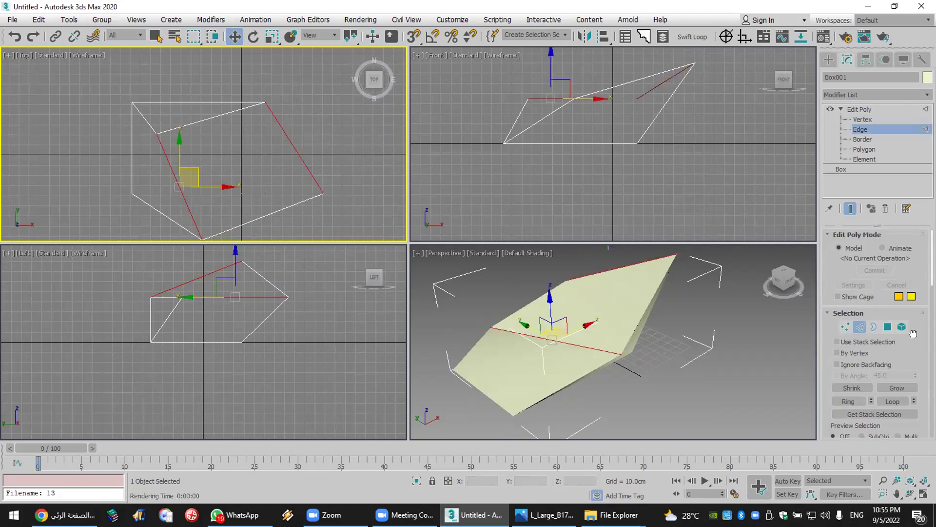
scroll(913, 334, "down", 5)
scroll(909, 347, "down", 2)
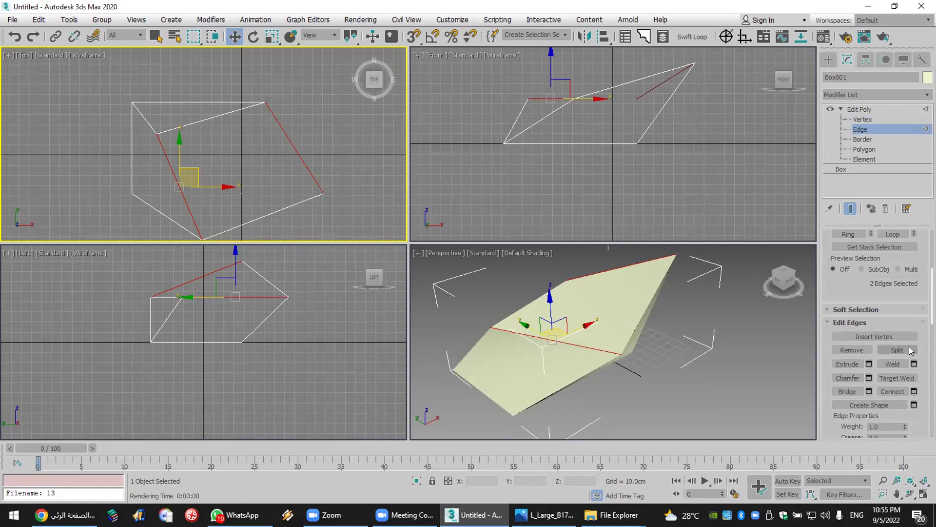
scroll(909, 346, "down", 1)
left_click(914, 374)
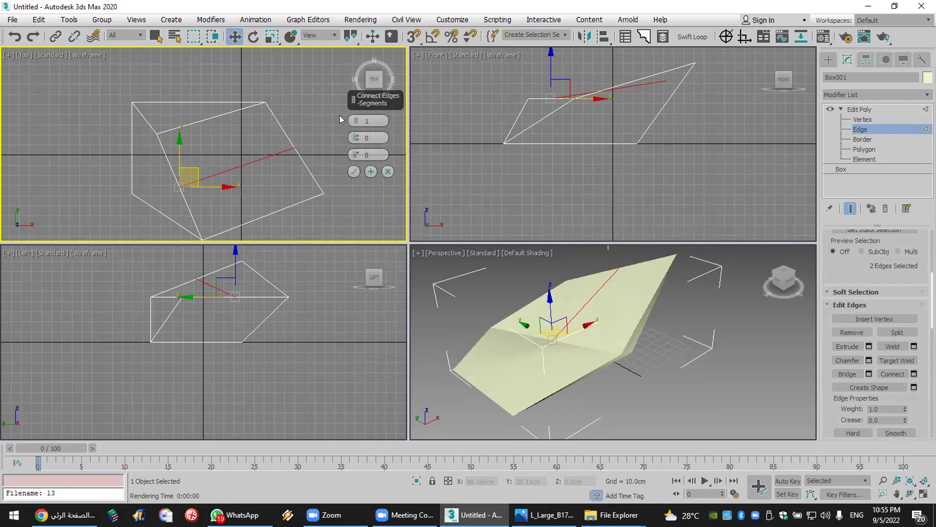
left_click(355, 118)
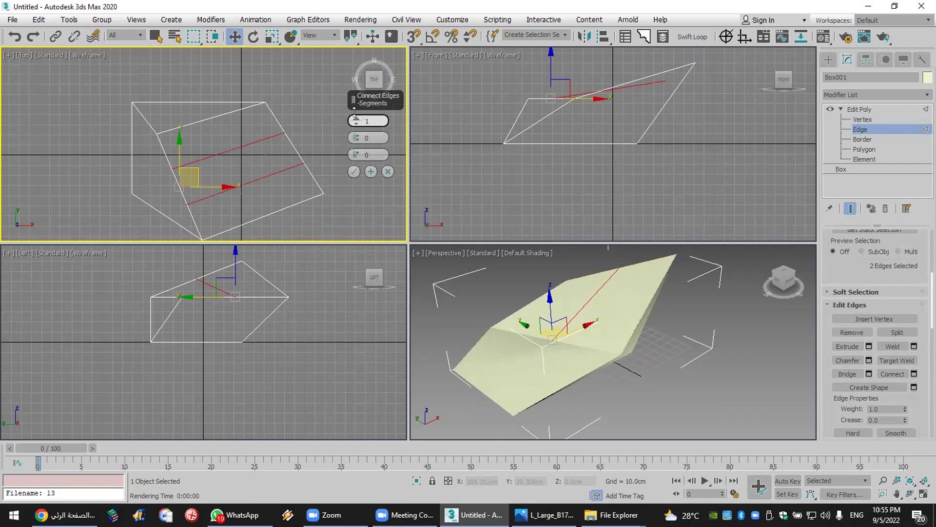
left_click(354, 171)
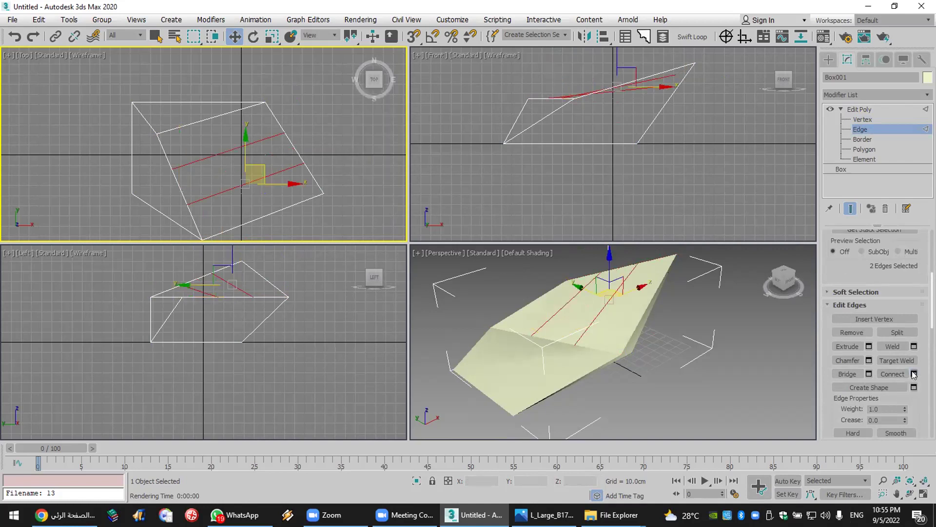
Step: Connect the two new top-face edges with two cross segments, and undo the extra connection made inside the centre cell
left_click(914, 374)
left_click(357, 171)
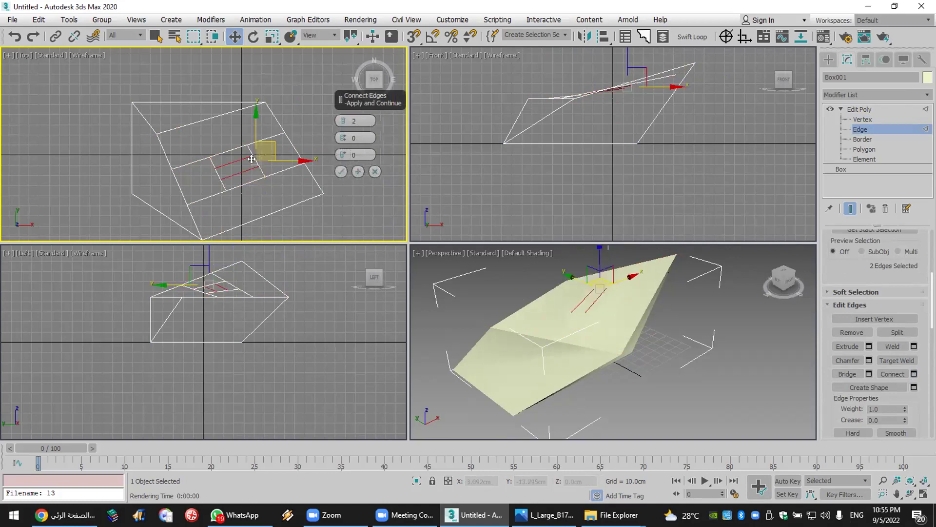
key("Return")
key("ctrl+z")
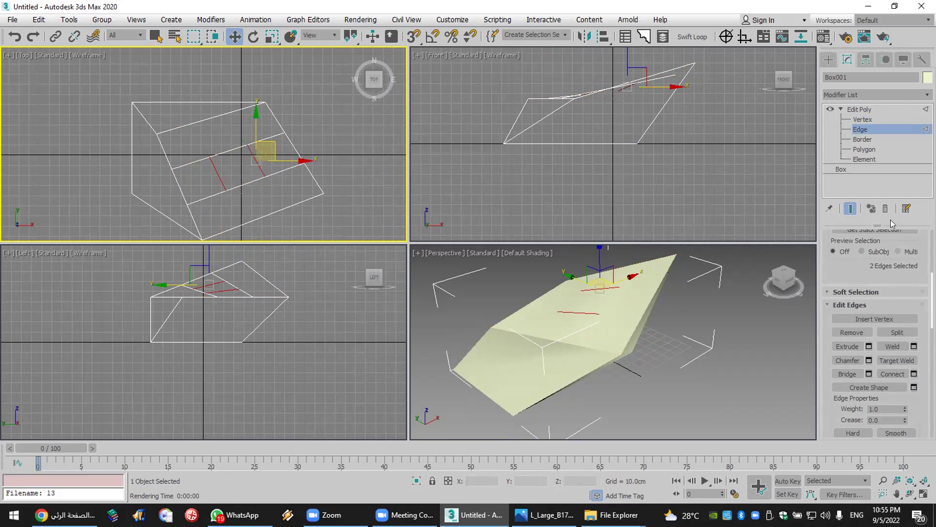
Step: Select the centre polygon of the top face, display edged faces in Perspective, and raise the polygon to about Z 106 cm
left_click(862, 148)
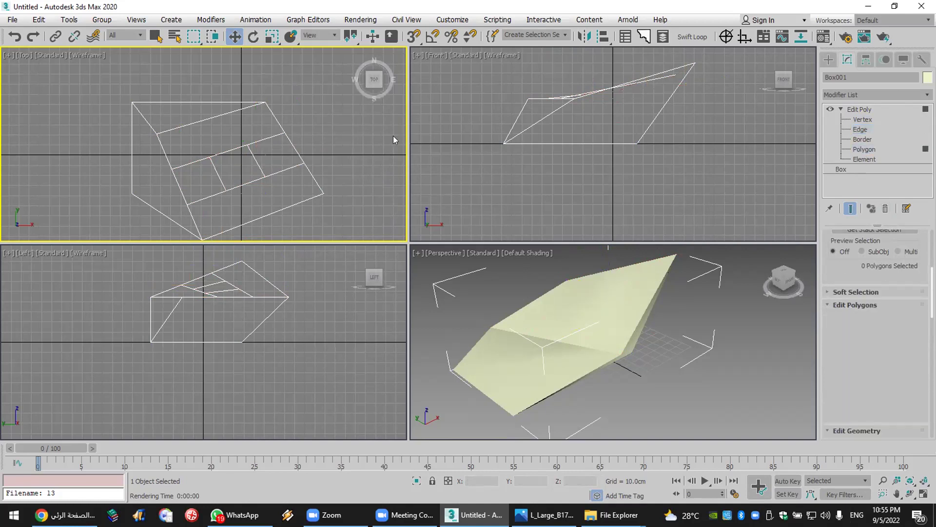
left_click(248, 169)
middle_click(690, 342)
key("F4")
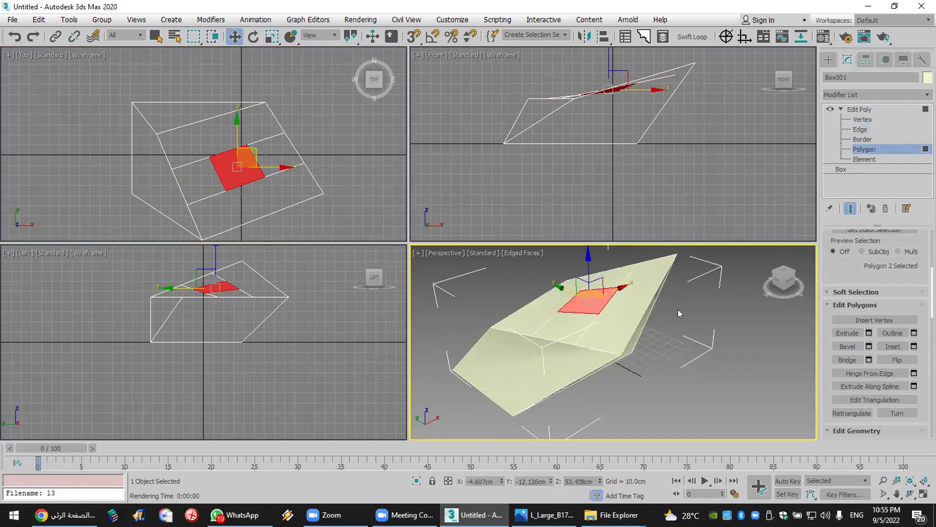
left_click_drag(586, 270, 588, 205)
scroll(667, 293, "down", 5)
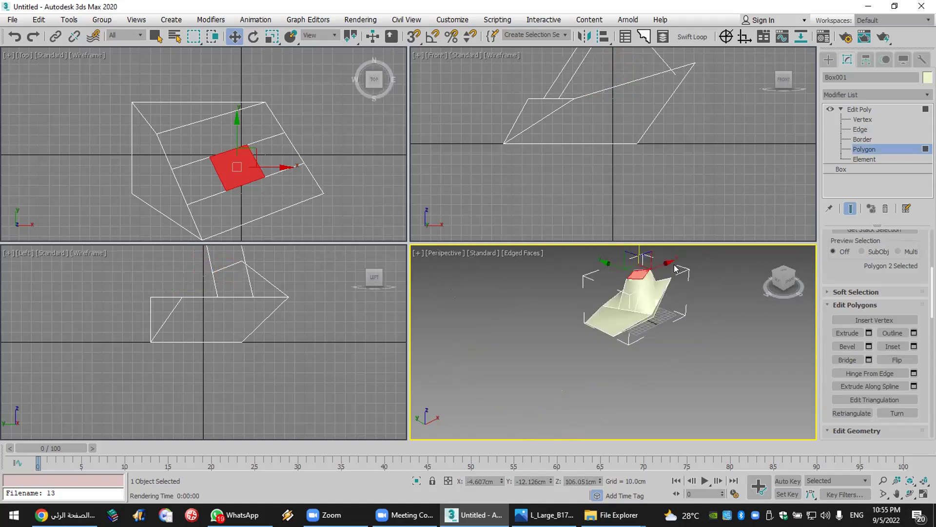
scroll(678, 263, "up", 3)
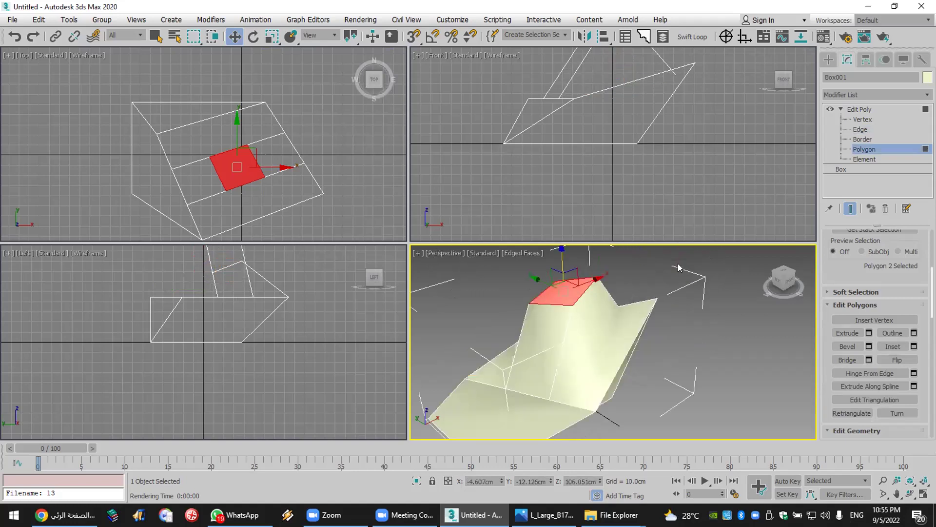
Step: Inset the raised polygon slightly to leave a thin rim and extrude it downward to hollow the neck
left_click(893, 345)
left_click_drag(566, 293, 565, 299)
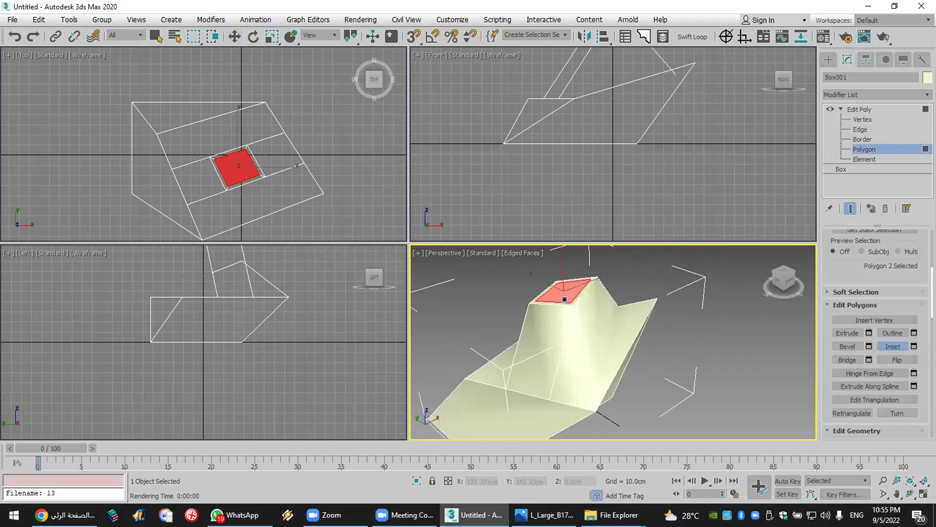
left_click(845, 333)
left_click_drag(561, 285, 566, 373)
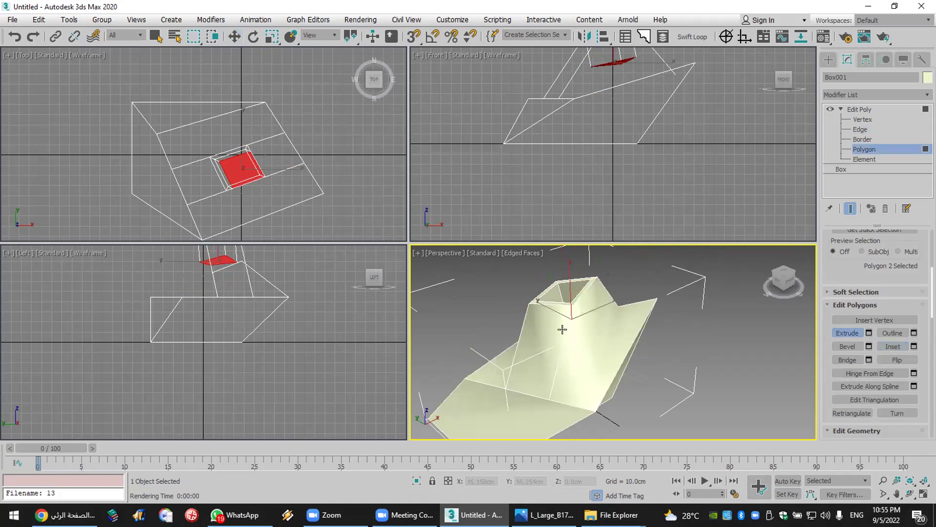
scroll(615, 337, "down", 5)
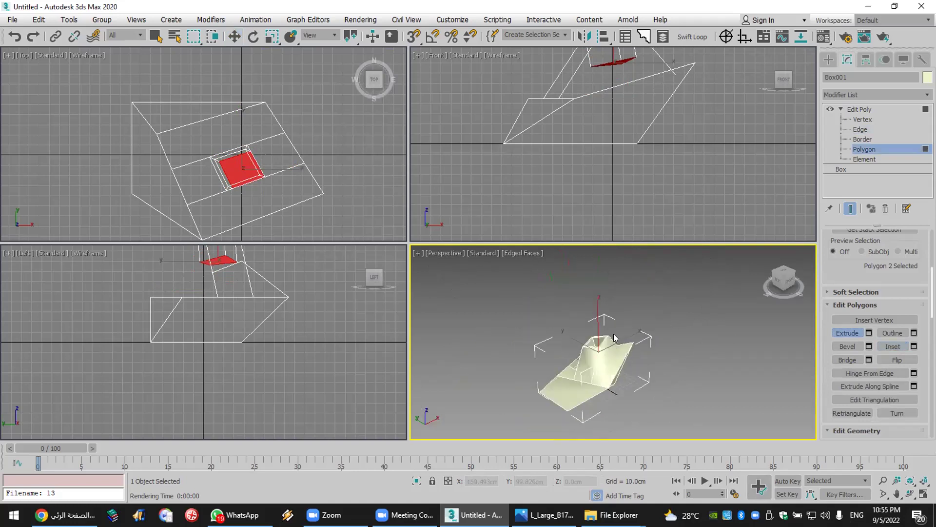
Step: Connect the two slanted edges of the left side face with two segments, and connect the new edges with two more
left_click(881, 131)
left_click(544, 379)
left_click(547, 379)
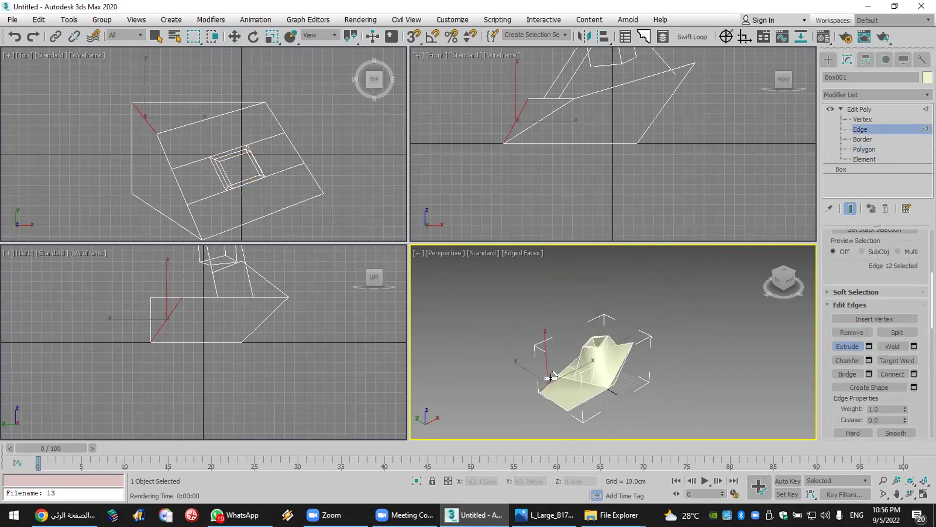
left_click(572, 404, "ctrl")
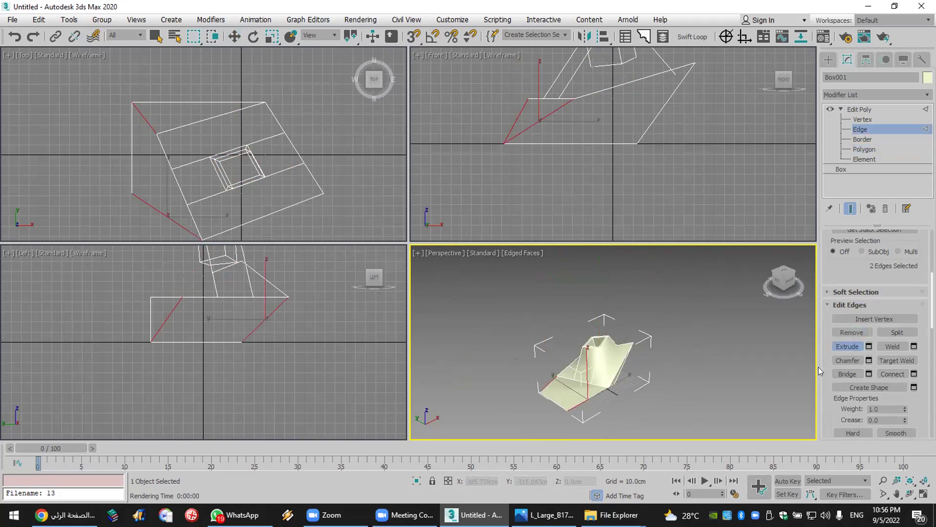
left_click(913, 374)
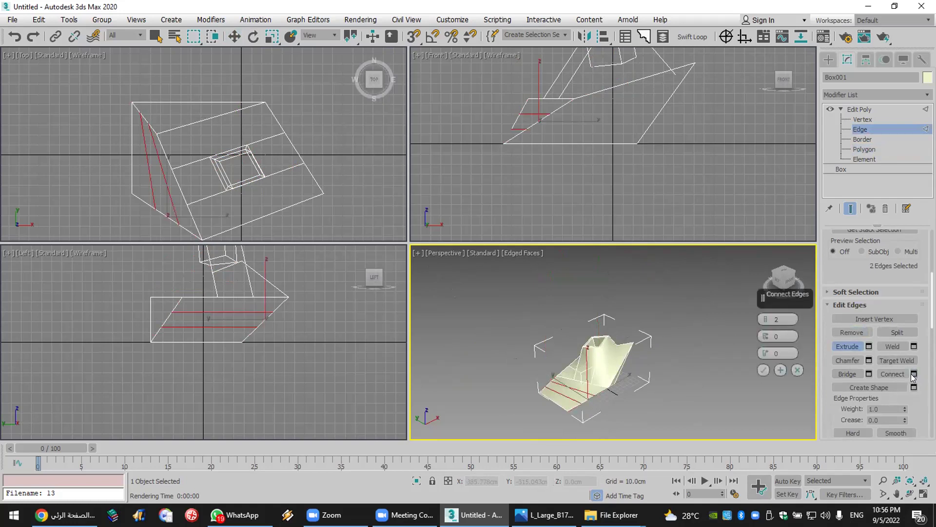
left_click(763, 371)
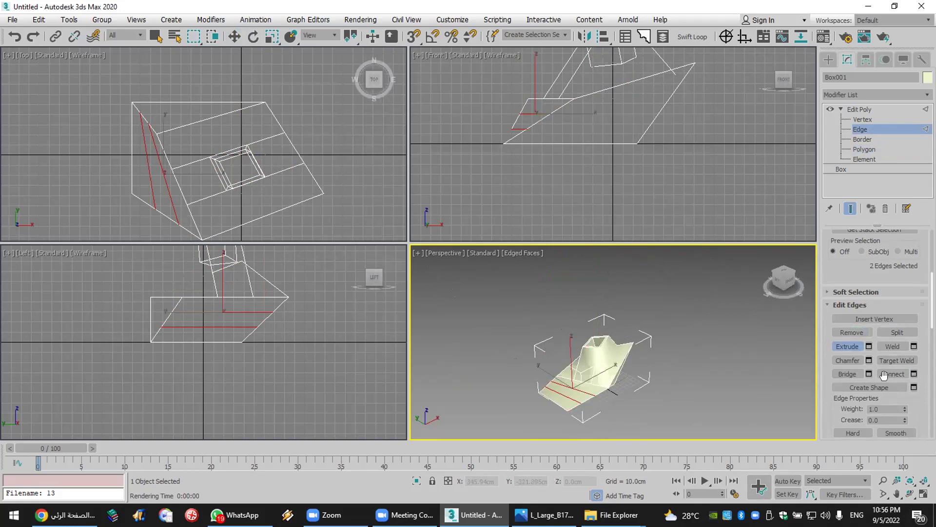
left_click(915, 374)
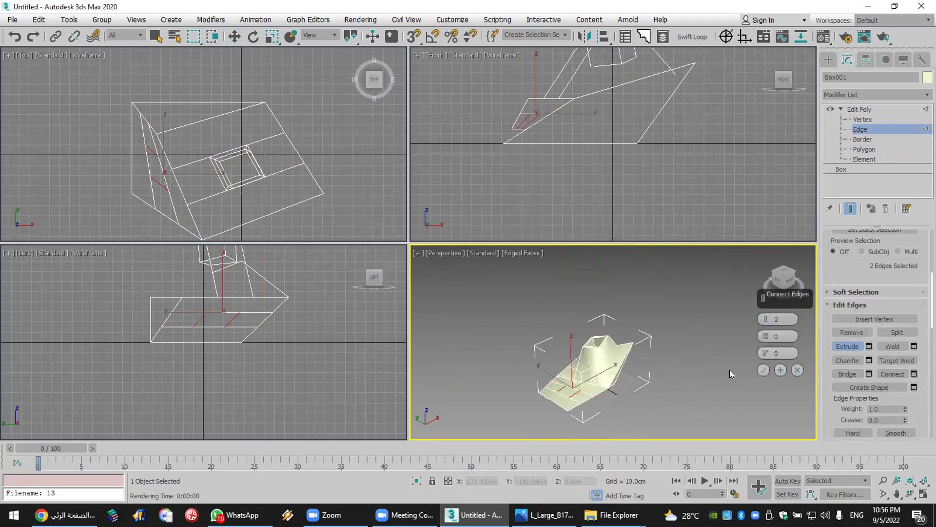
left_click(765, 369)
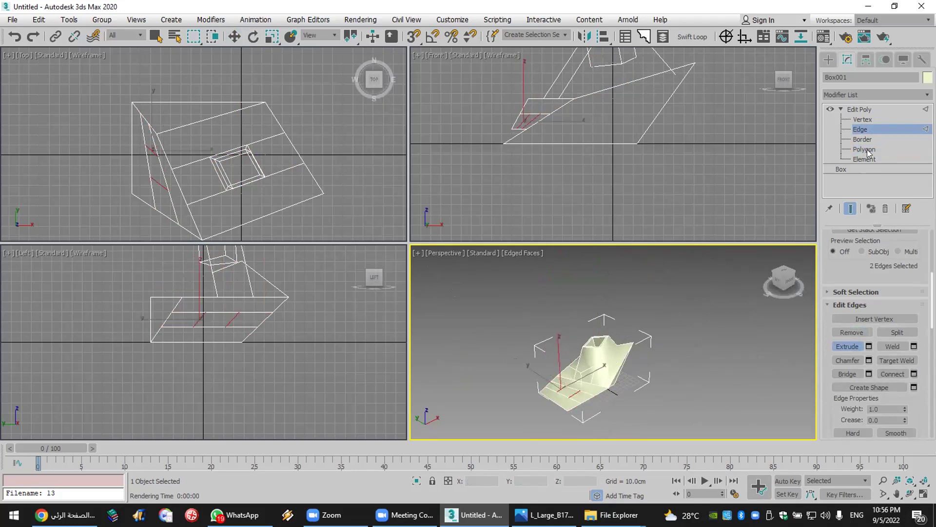
Step: Move the centre polygon of the left side face outward and up to about X -114, Z 60 cm
key("4")
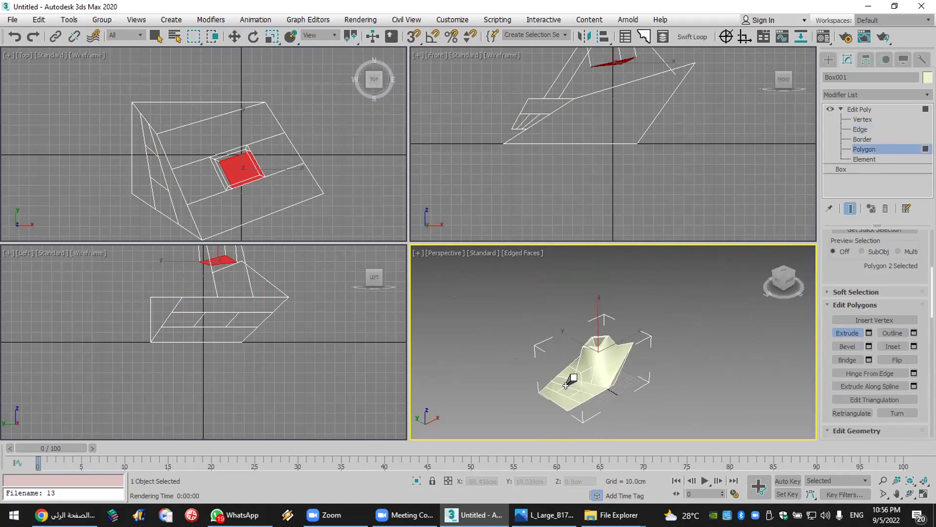
left_click(567, 389)
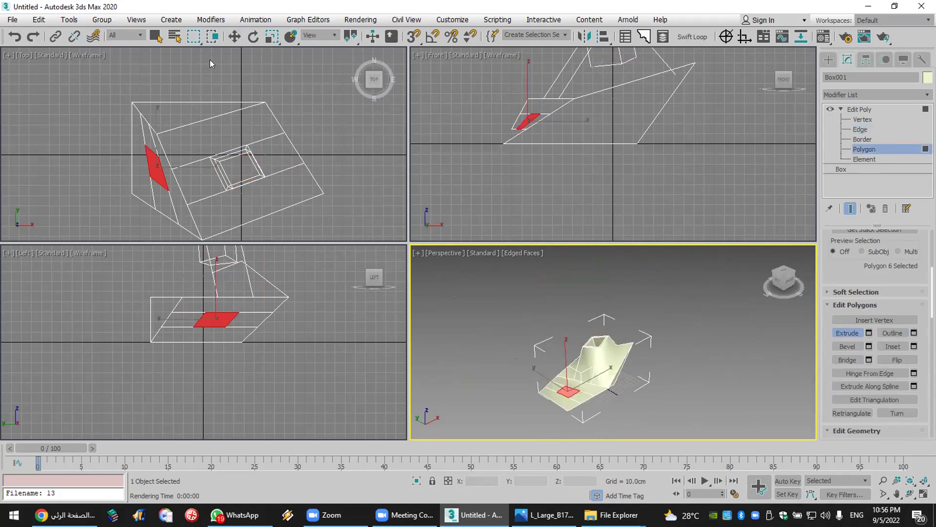
left_click(235, 37)
right_click(279, 286)
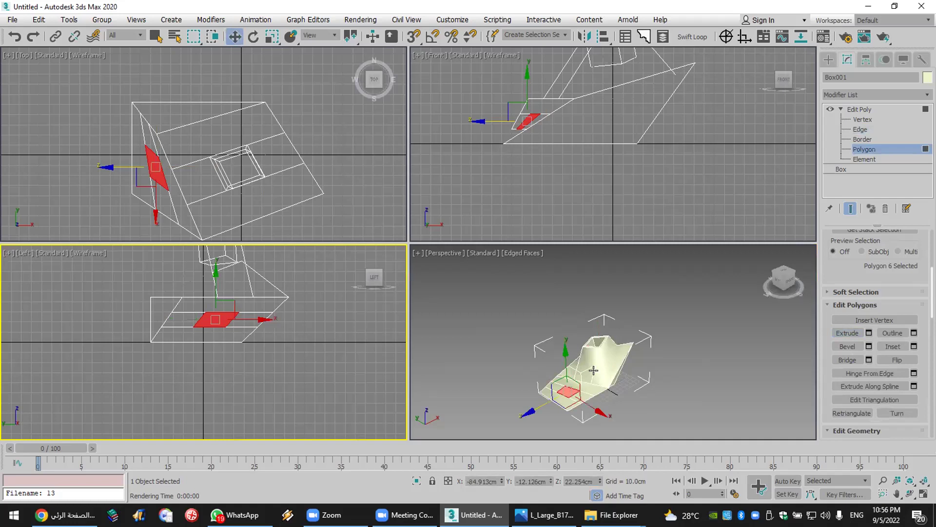
mouse_move(563, 366)
left_mouse_down()
mouse_move(570, 356)
mouse_move(581, 365)
mouse_move(556, 378)
left_mouse_up()
scroll(571, 373, "up", 5)
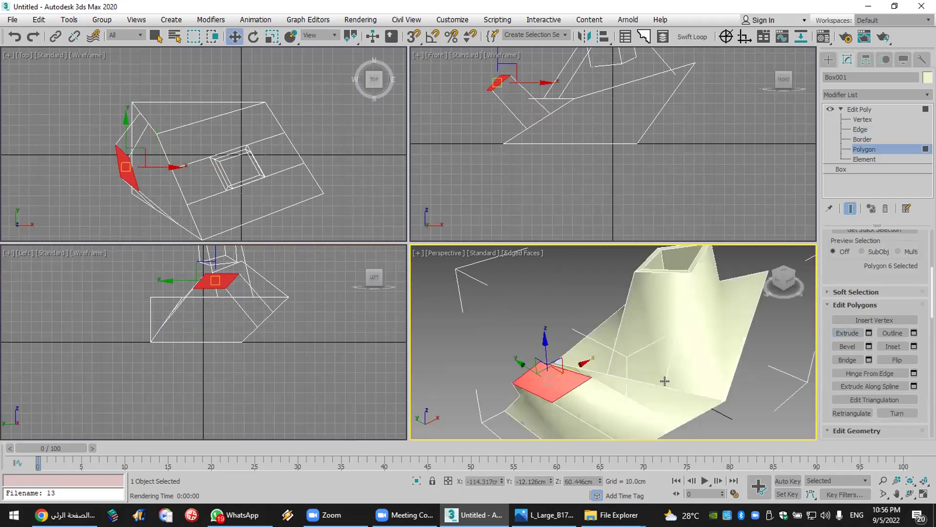
Step: Inset the pulled-out side polygon to form a thin rim, extrude it inward to hollow the spout, and deselect it
left_click(895, 345)
left_click_drag(557, 371, 619, 460)
left_click(847, 332)
scroll(669, 381, "down", 3)
scroll(685, 388, "up", 2)
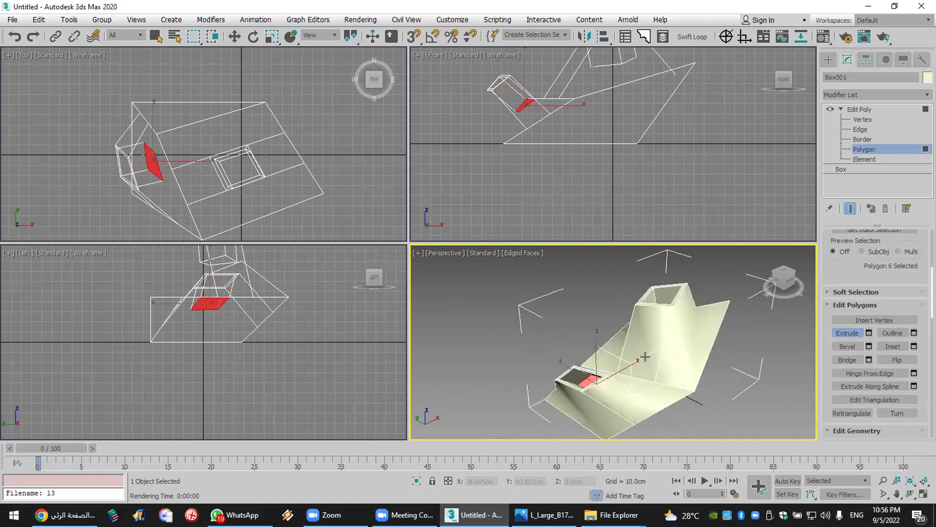
left_click(923, 481)
scroll(719, 403, "down", 4)
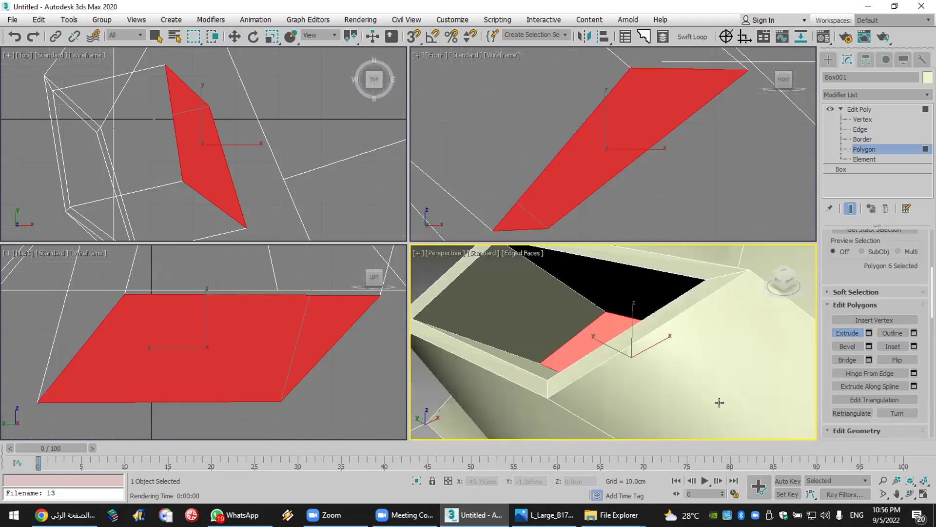
left_click(552, 307)
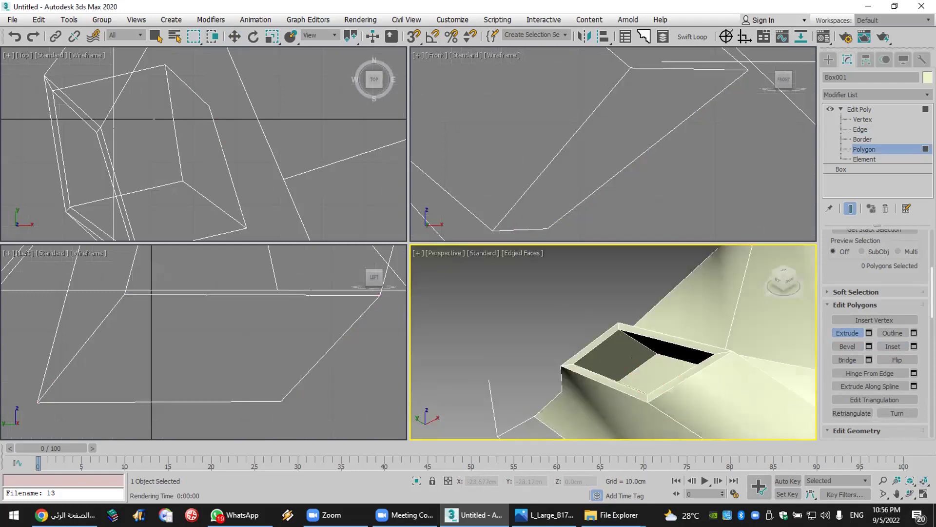
left_click(923, 482)
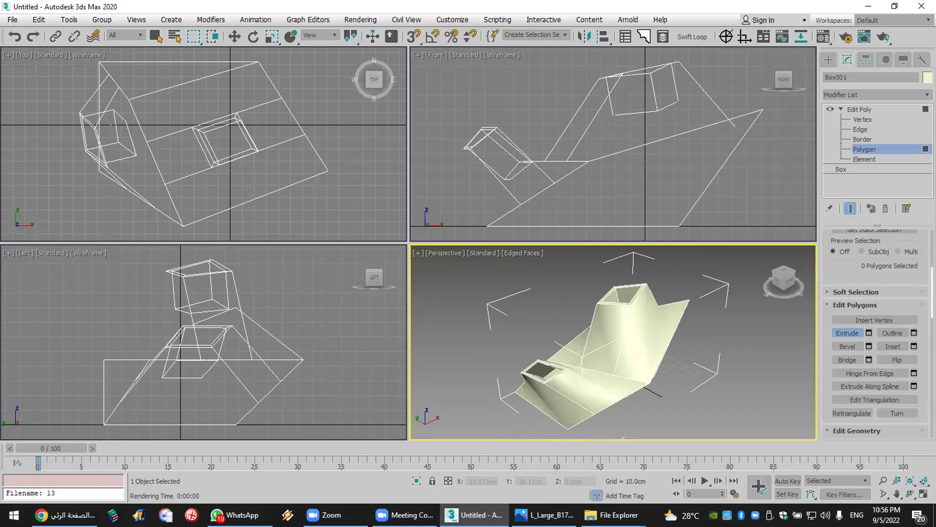
Step: Add a TurboSmooth modifier to the box, set its iterations to 3, and deselect the object
left_click(865, 94)
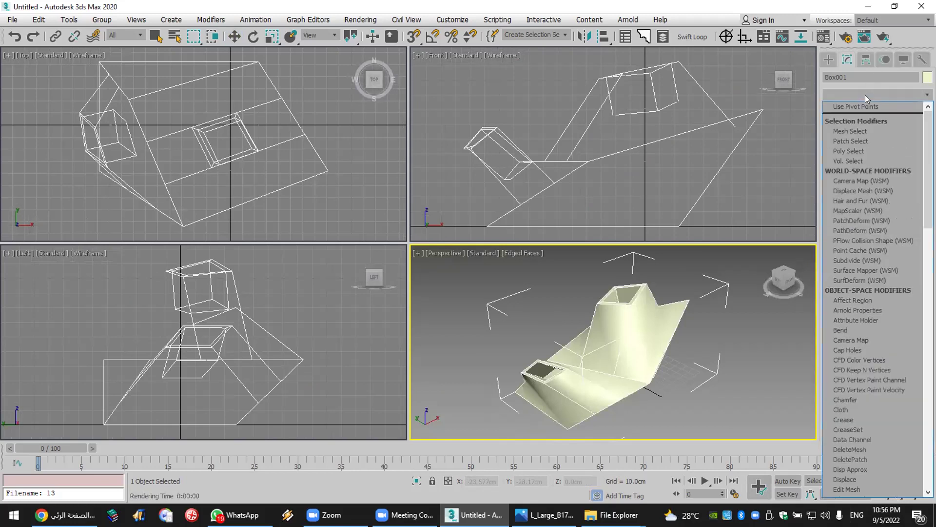
type("tu")
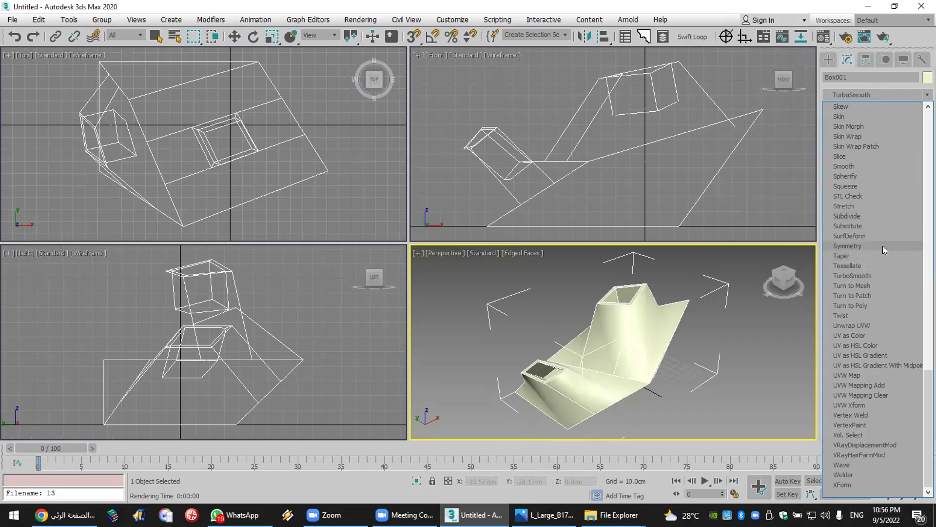
type("w")
left_click(872, 275)
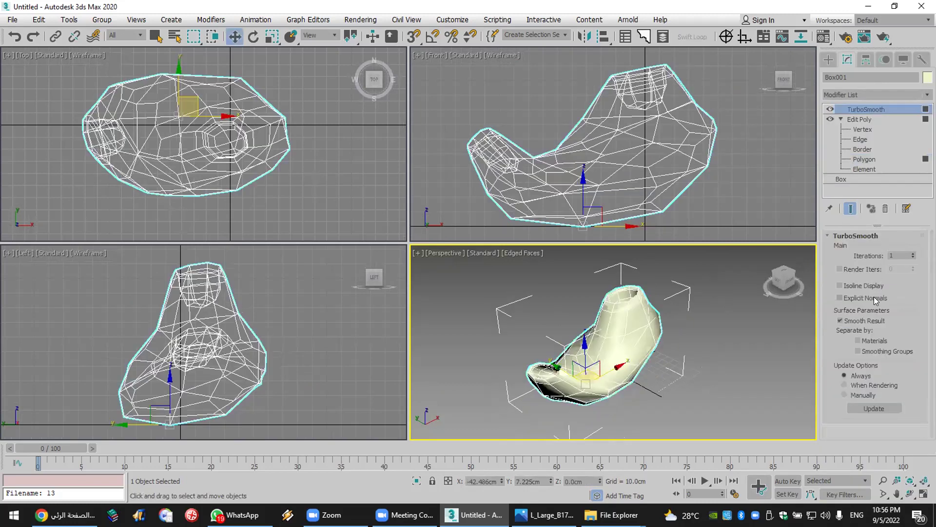
left_click(910, 250)
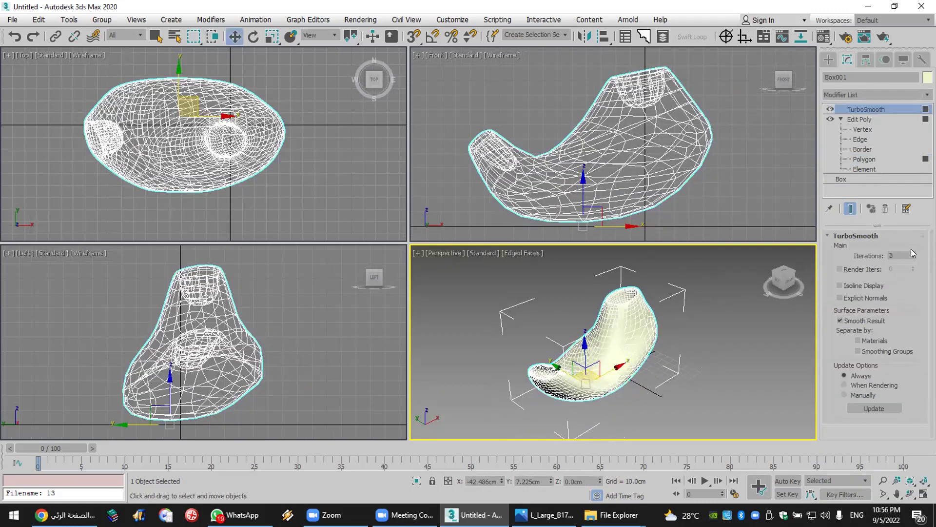
left_click(744, 313)
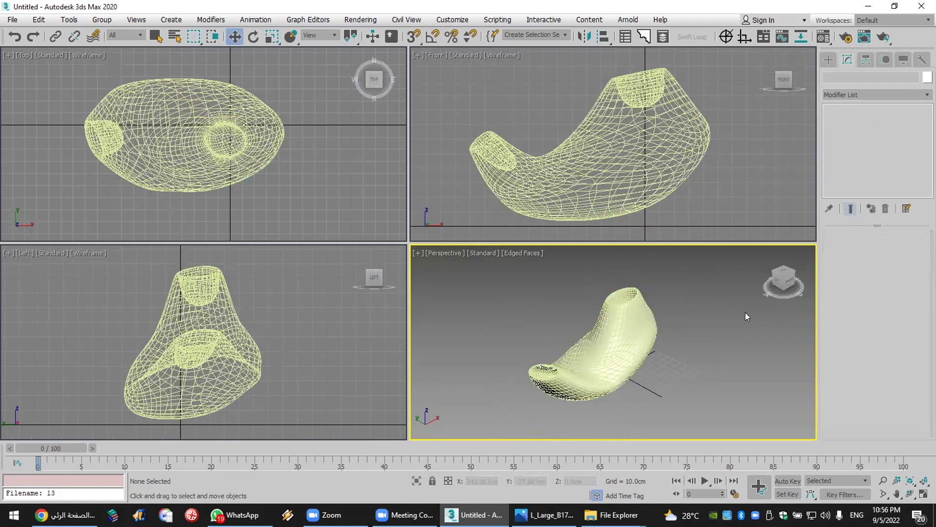
Step: Turn off edged faces in the Perspective view, select the organic form and hide its TurboSmooth result
key("F4")
left_click(617, 374)
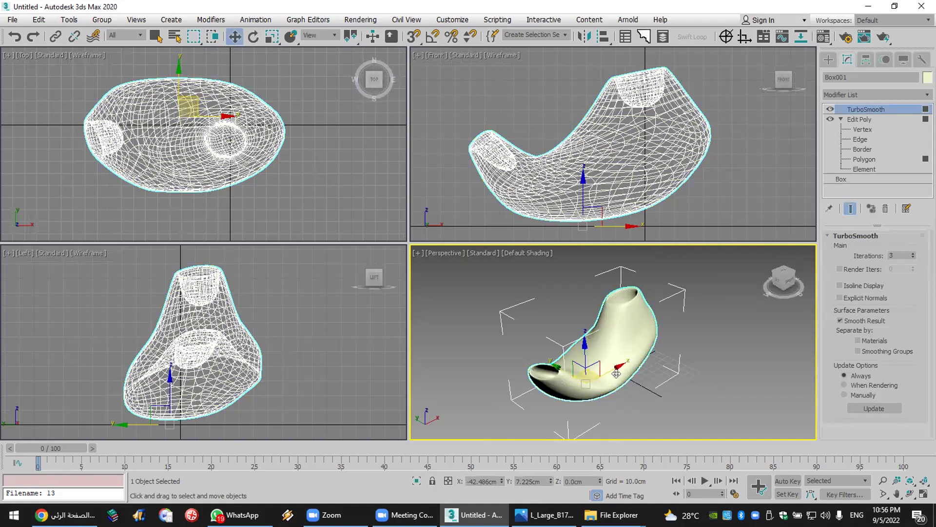
left_click(214, 110)
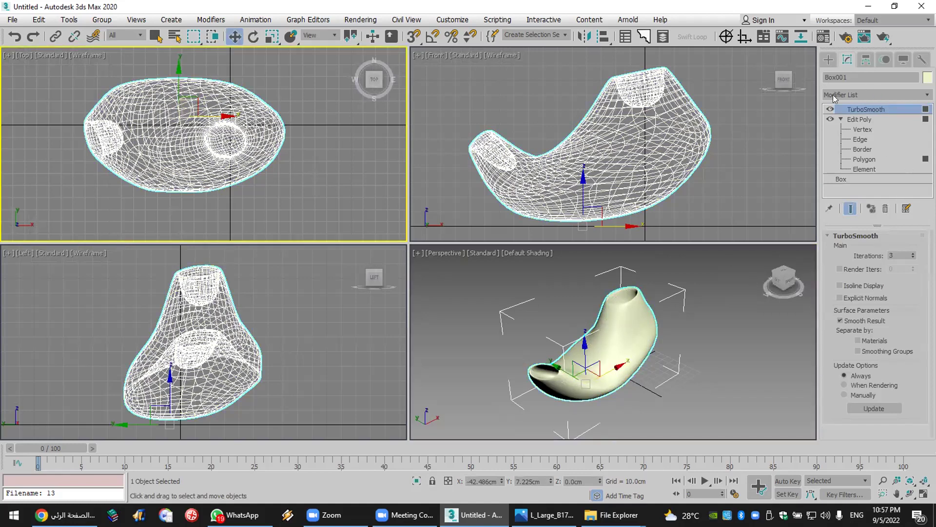
left_click(829, 109)
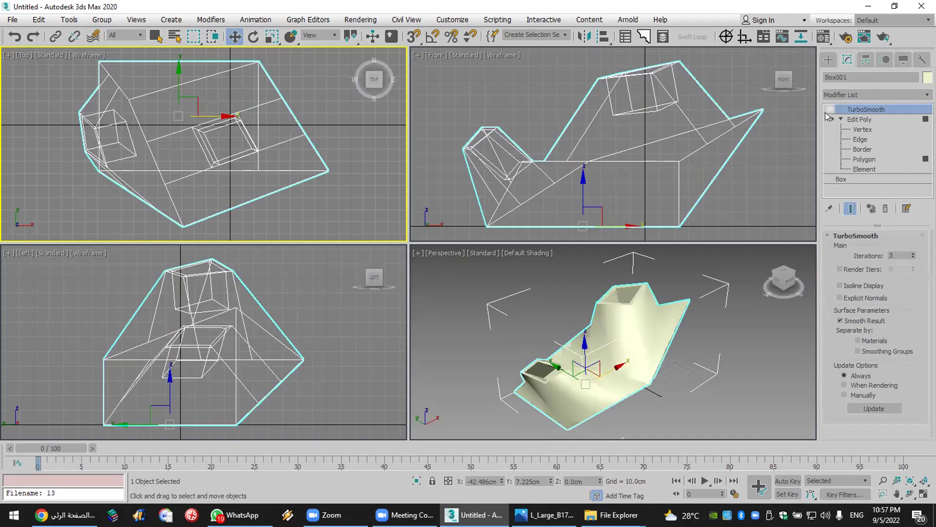
Step: In the Top view, move the Edit Poly cage's back-side vertices about 200 cm along positive Y
left_click(862, 129)
scroll(189, 150, "down", 5)
left_click_drag(252, 92, 147, 119)
left_click_drag(196, 95, 220, 5)
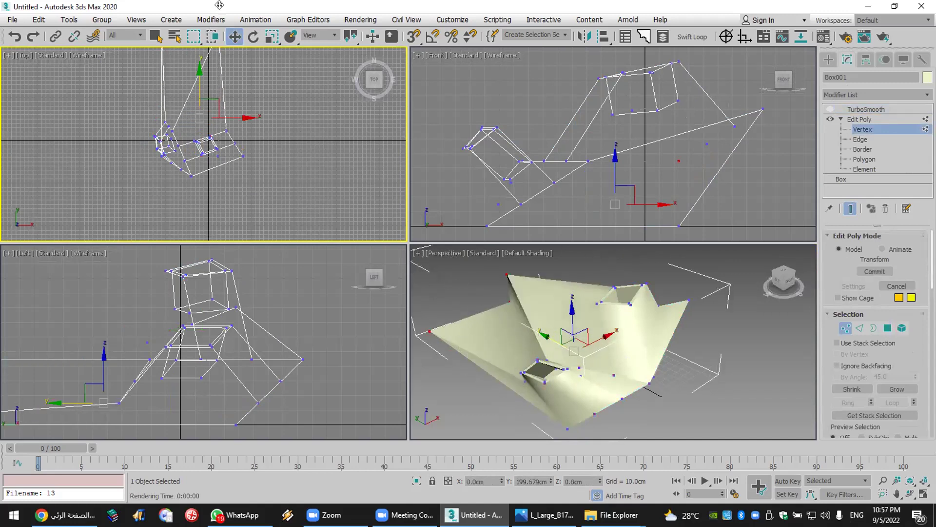
Step: Show the TurboSmooth result again, leave vertex editing on the Edit Poly modifier and deselect the form
left_click(830, 110)
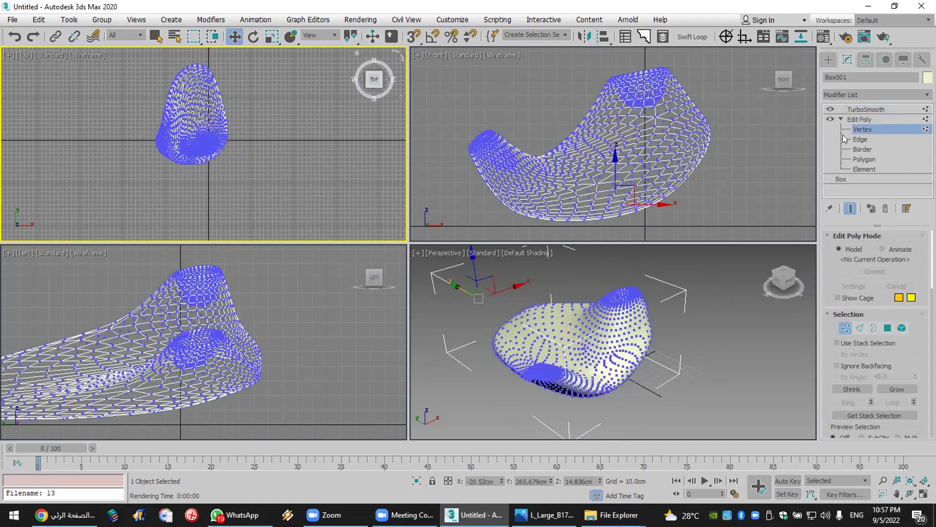
left_click(731, 302)
left_click(863, 120)
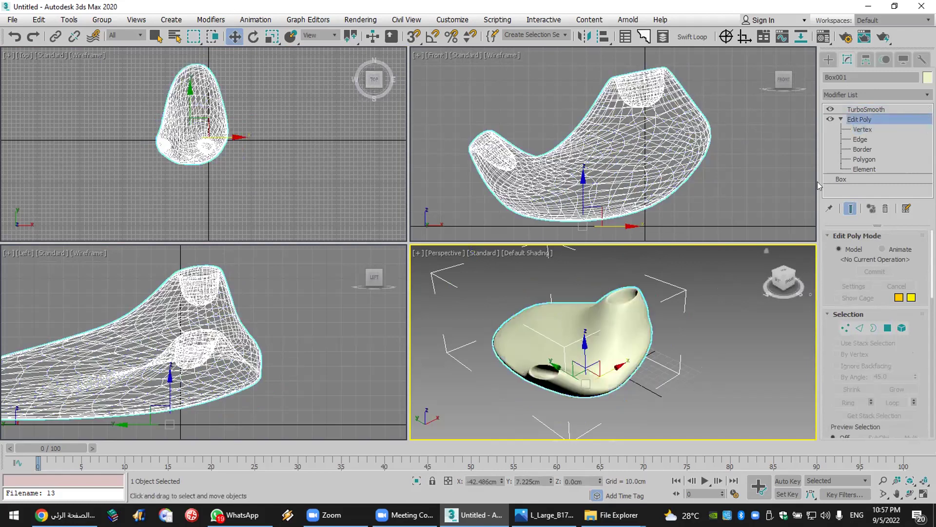
left_click(689, 361)
Step: Select the stretched form and toggle its TurboSmooth off and on to compare the cage with the smoothed shape
left_click(607, 326)
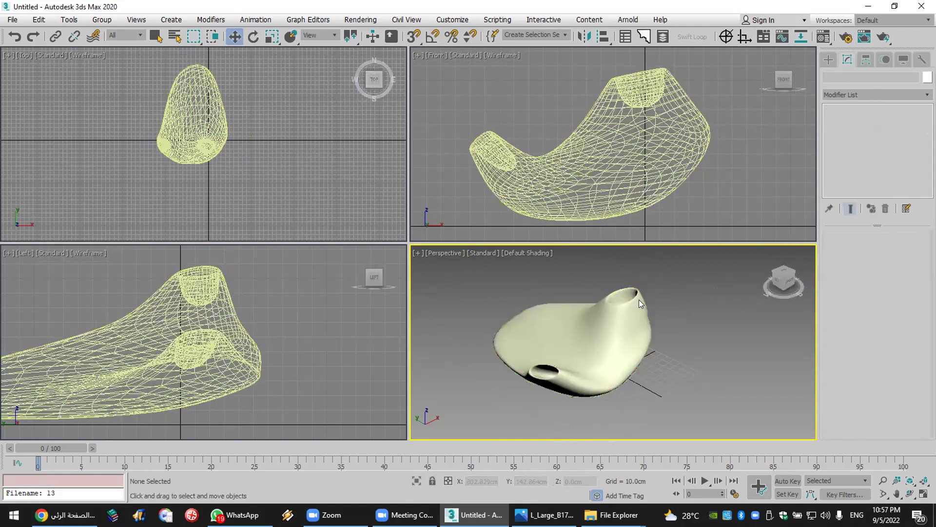
left_click(831, 109)
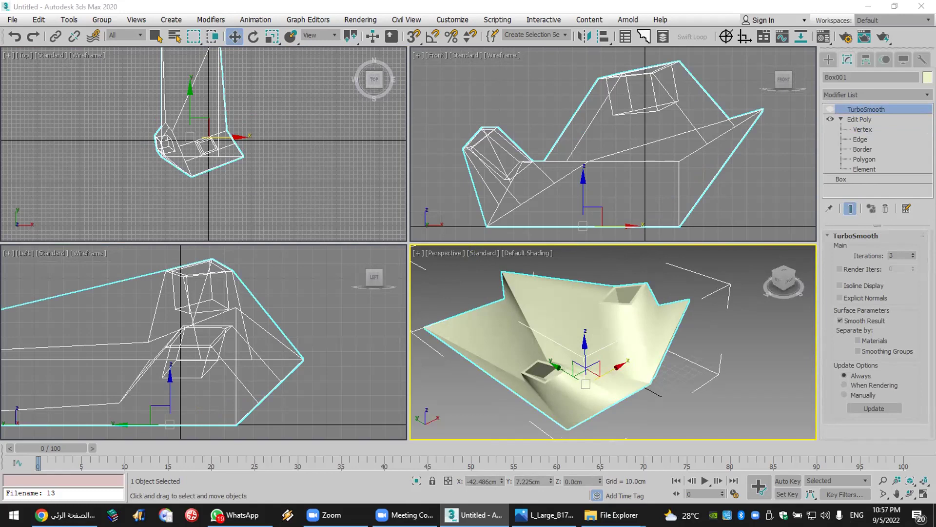
left_click(830, 109)
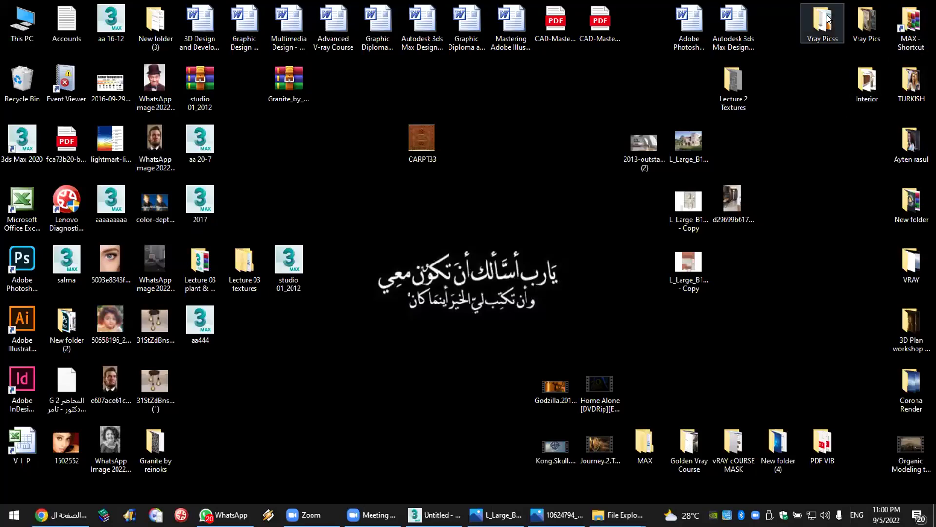
double_click(868, 25)
scroll(529, 281, "down", 10)
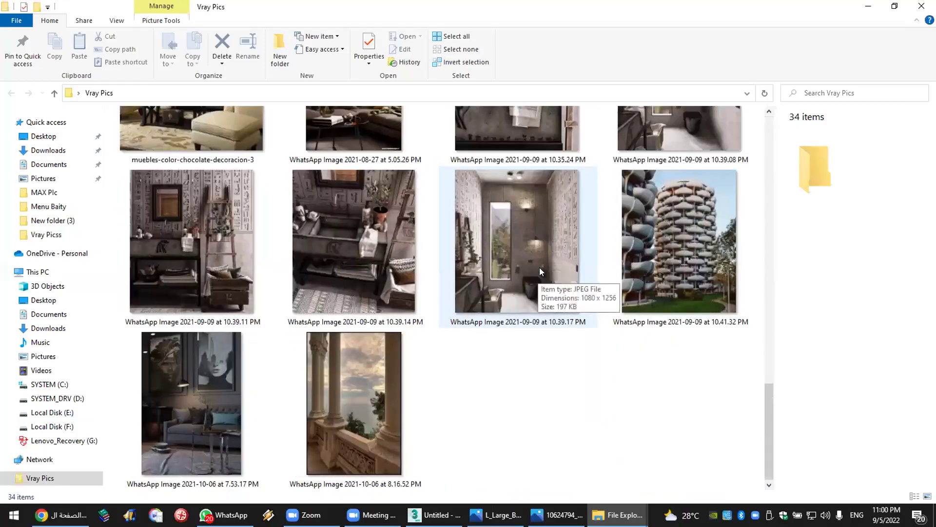
left_click(922, 6)
Step: Copy the black three-petal ornament image from the Vray Picss folder to an empty spot on the desktop
double_click(822, 25)
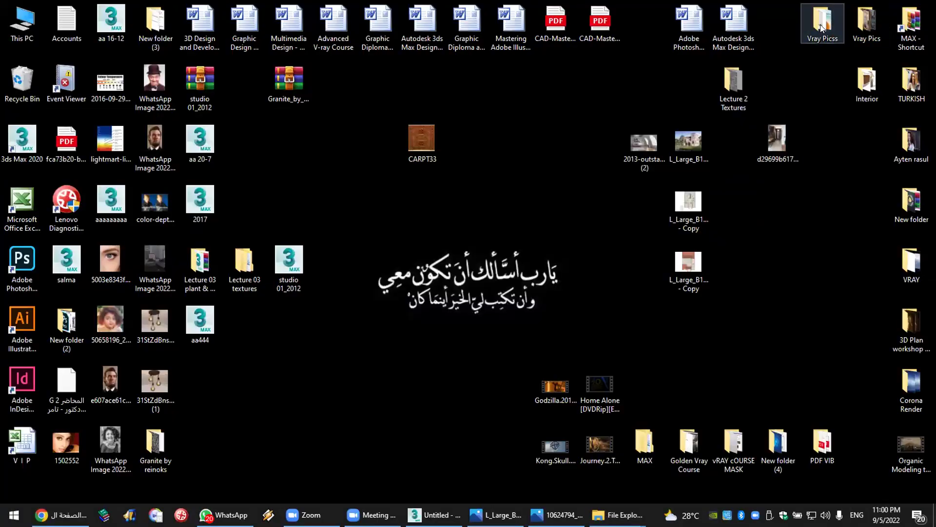
scroll(519, 349, "down", 20)
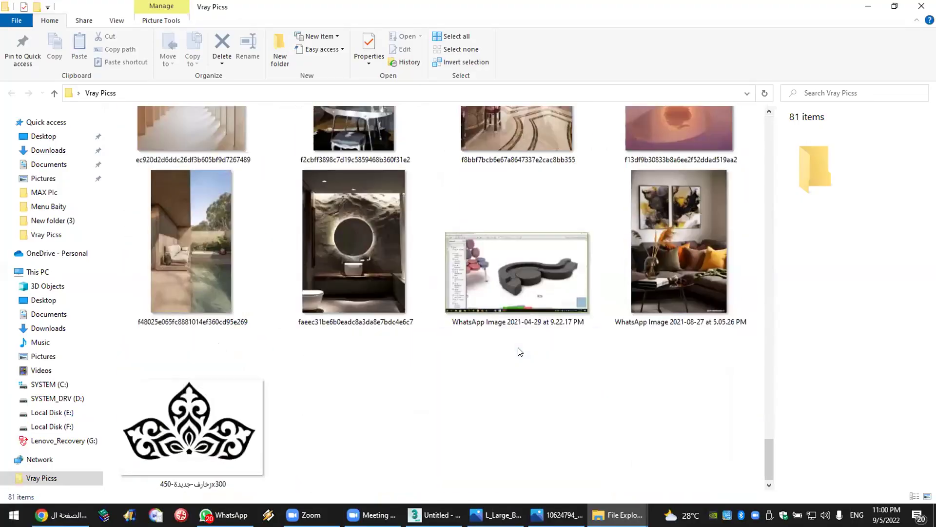
left_click(229, 427)
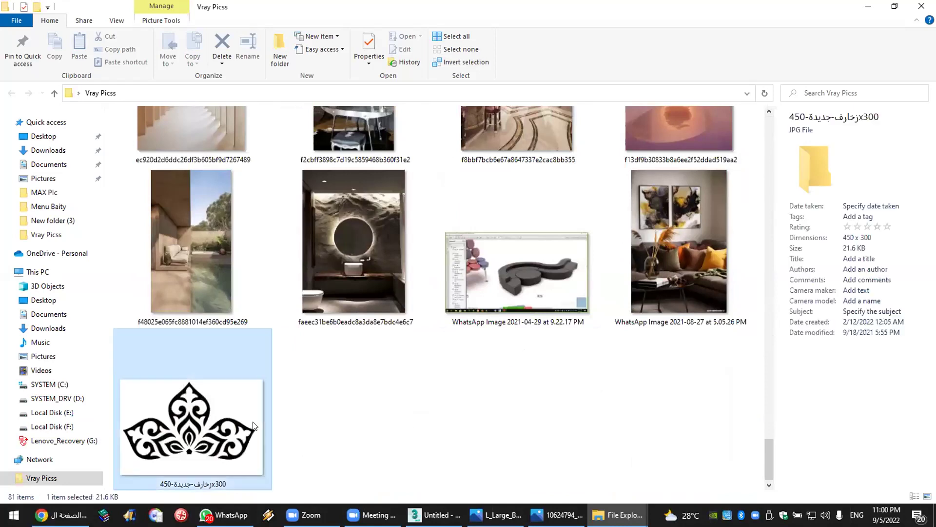
right_click(204, 420)
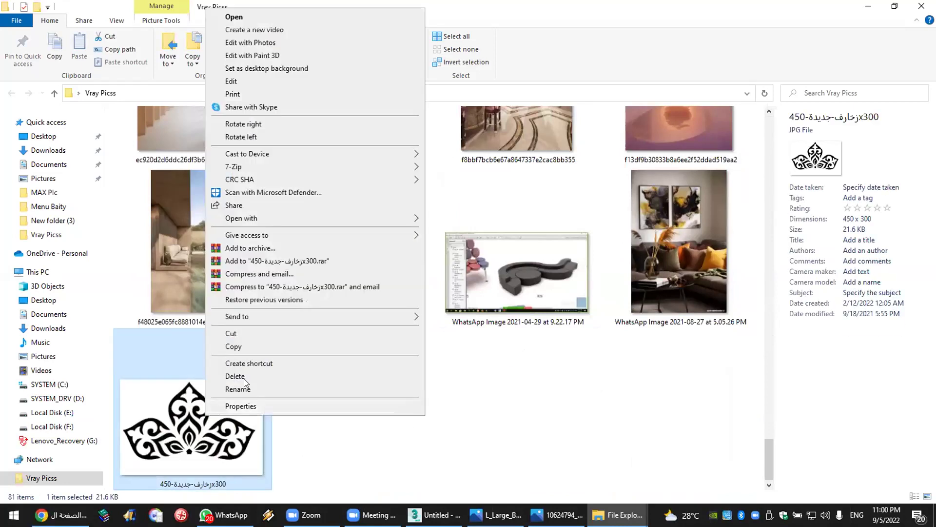
left_click(254, 347)
left_click(934, 515)
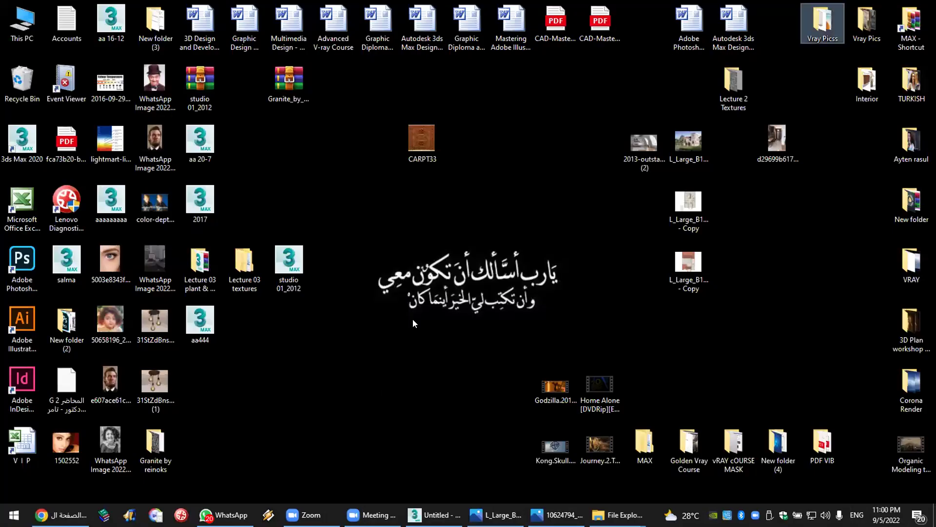
right_click(389, 387)
left_click(436, 267)
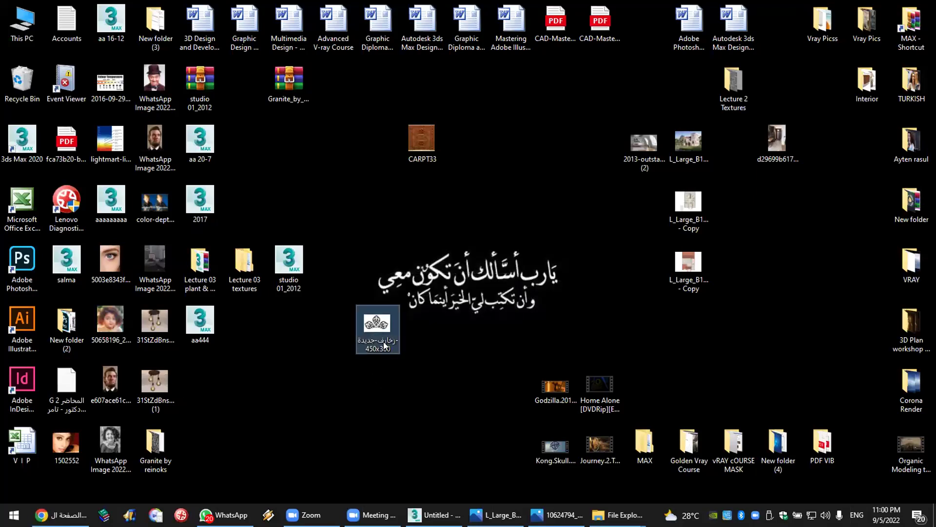
left_click_drag(385, 345, 392, 392)
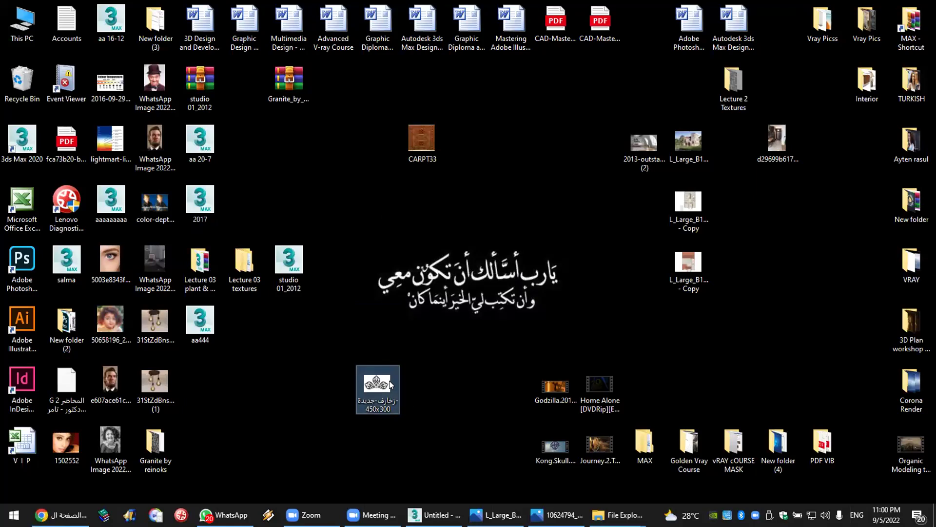
left_click(462, 373)
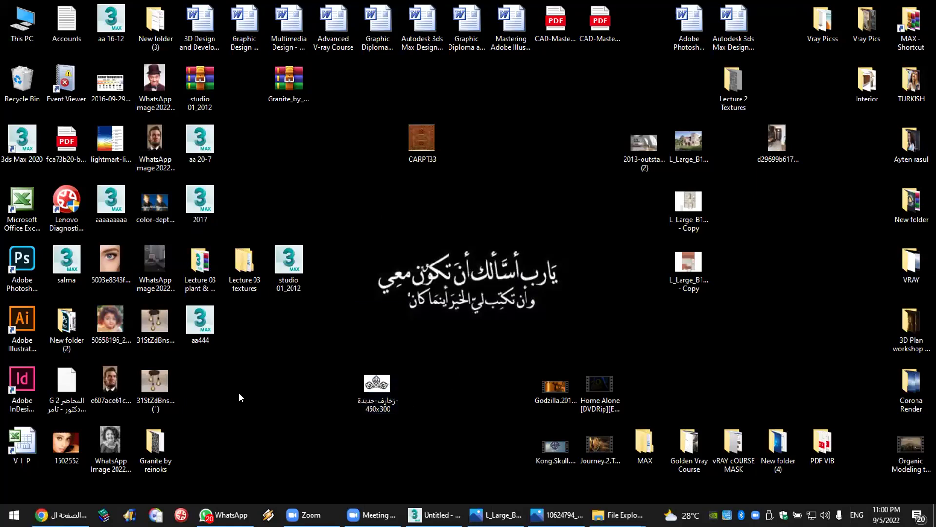
Step: Launch Adobe Illustrator 2020 and create a new A4 portrait print document in millimetres
left_click(22, 272)
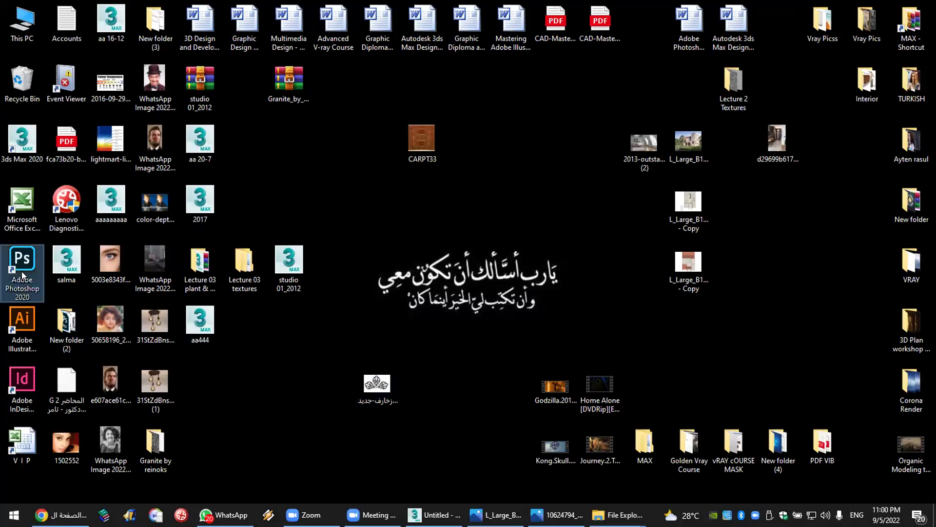
left_click(29, 317)
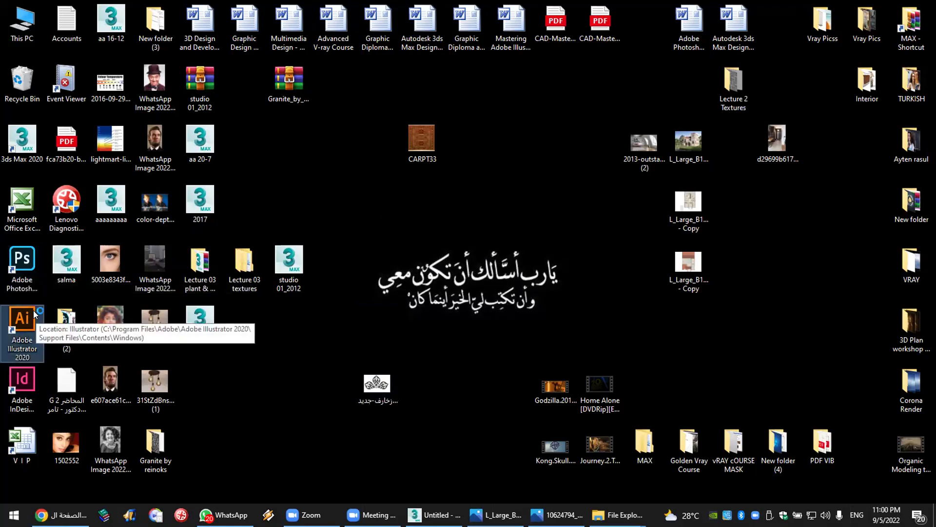
double_click(34, 311)
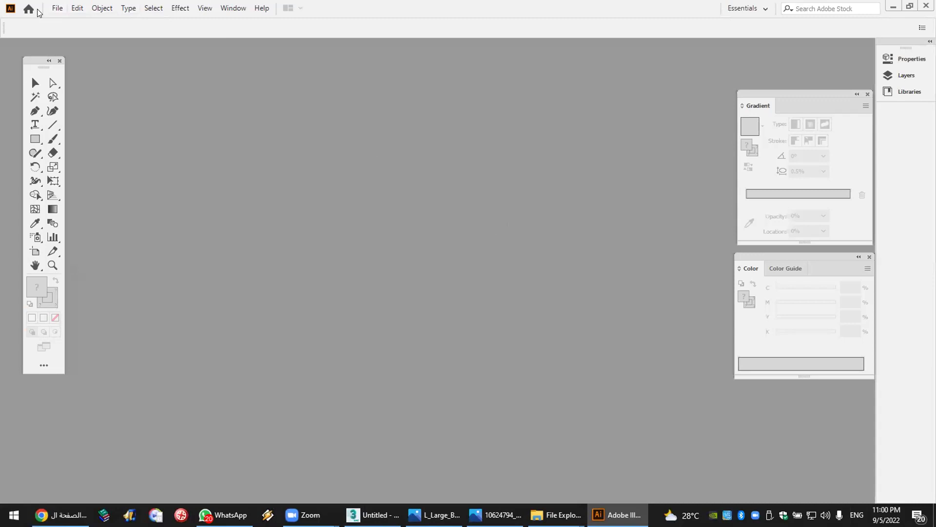
left_click(56, 9)
left_click(131, 22)
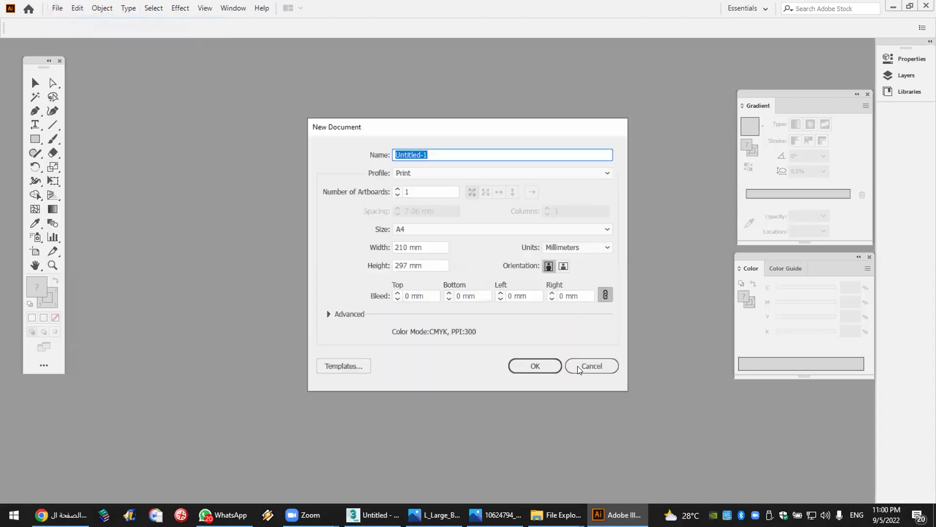
left_click(538, 364)
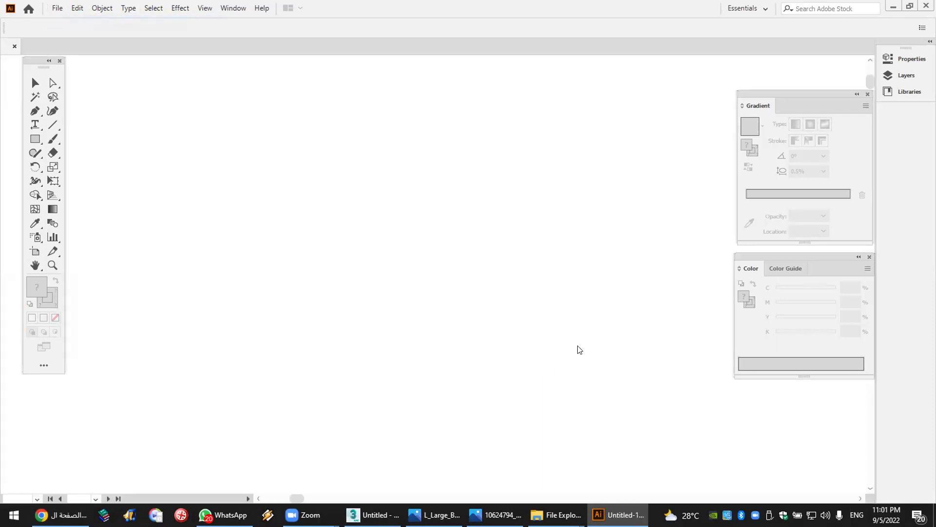
Step: Place the ornament image from the desktop onto the artboard and run Image Trace on it with the default preset
key("super+d")
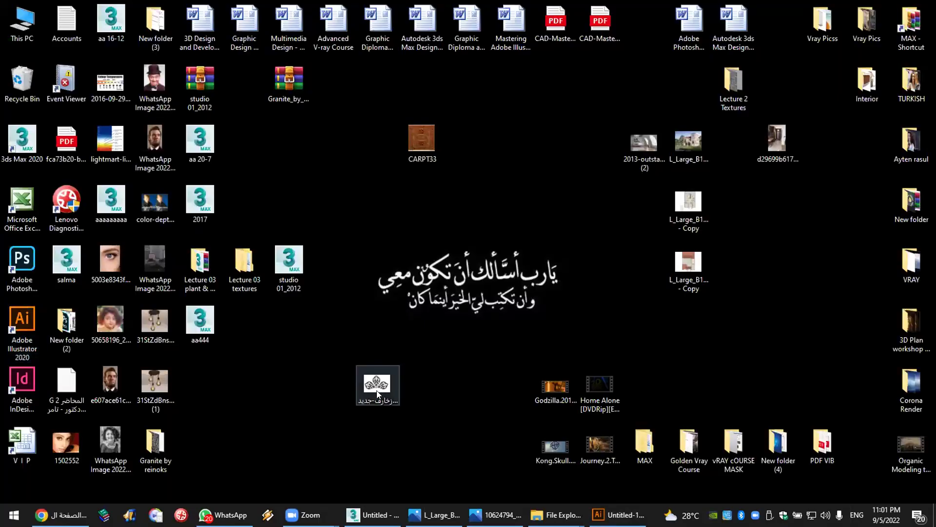
left_click_drag(622, 504, 441, 224)
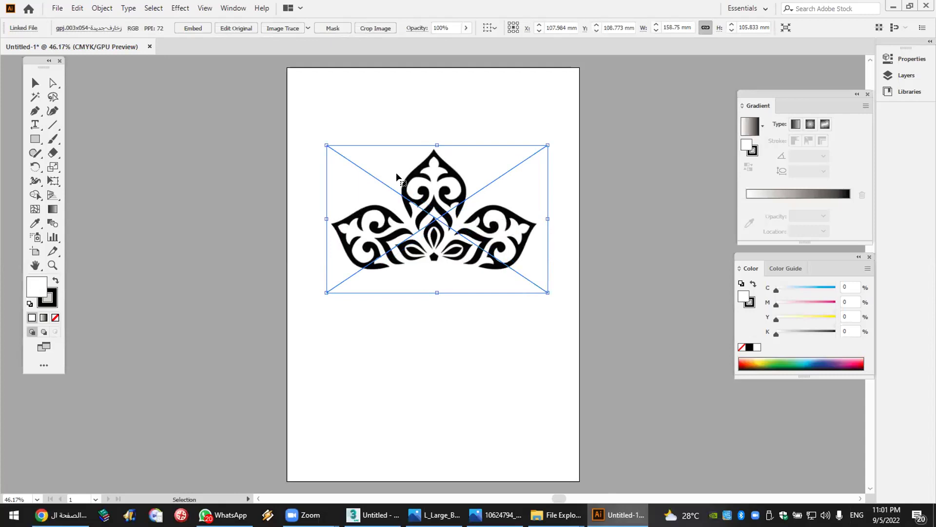
left_click(288, 28)
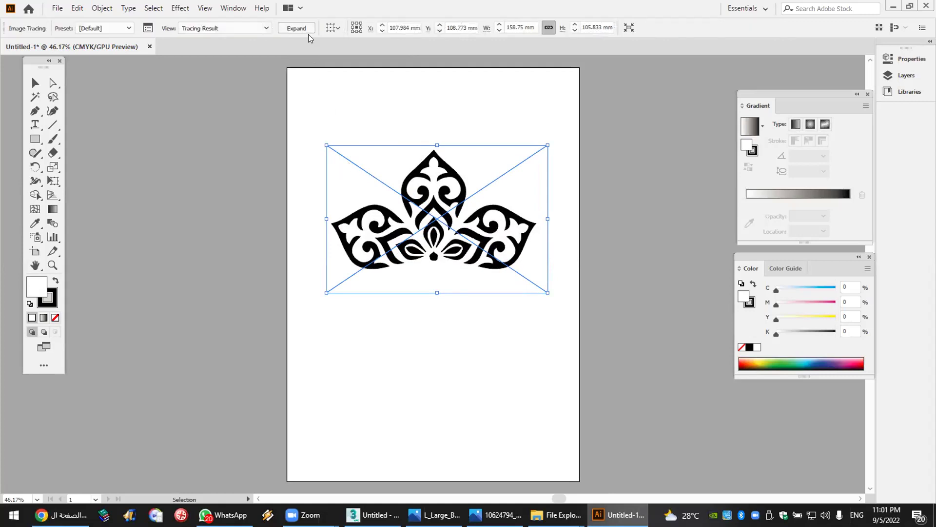
Step: Expand the traced ornament into vector paths, ungroup it and deselect everything
left_click(308, 31)
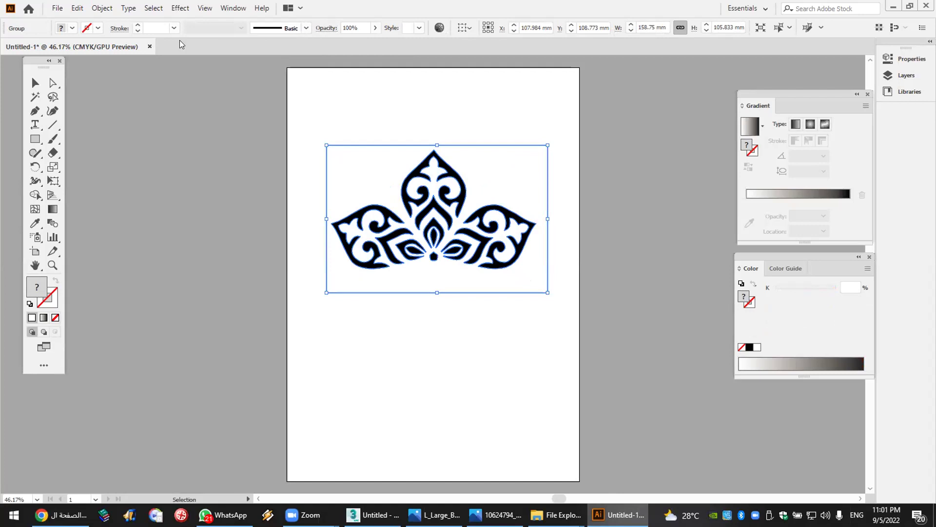
left_click(100, 8)
left_click(138, 78)
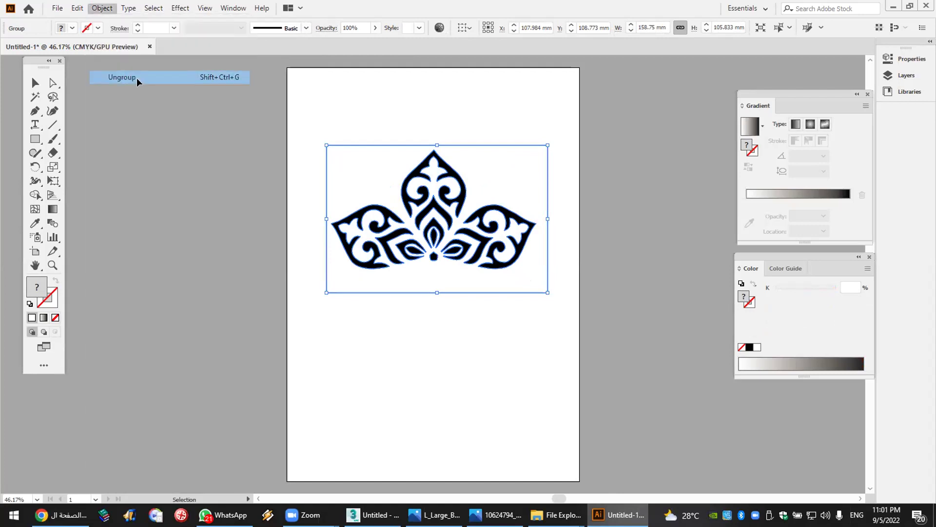
left_click(316, 98)
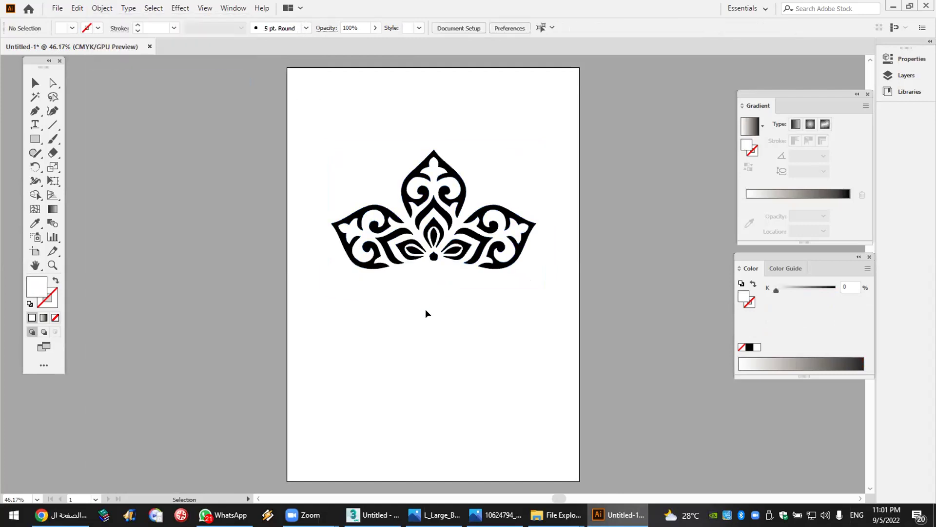
Step: Separate one curved piece from the ornament, delete the remaining traced shapes and move the piece to the artboard's centre
left_click_drag(386, 274, 457, 393)
left_click_drag(554, 139, 320, 268)
key("Delete")
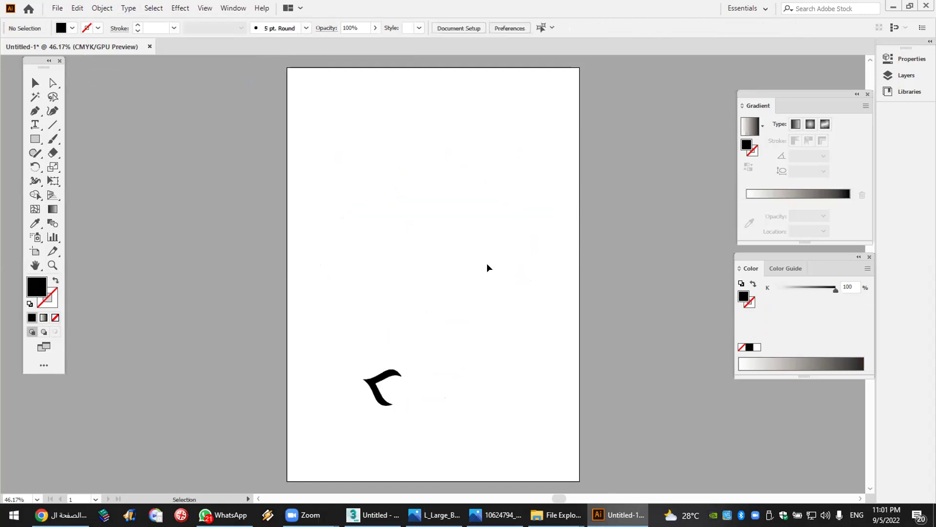
left_click_drag(392, 371, 427, 252)
left_click(453, 281)
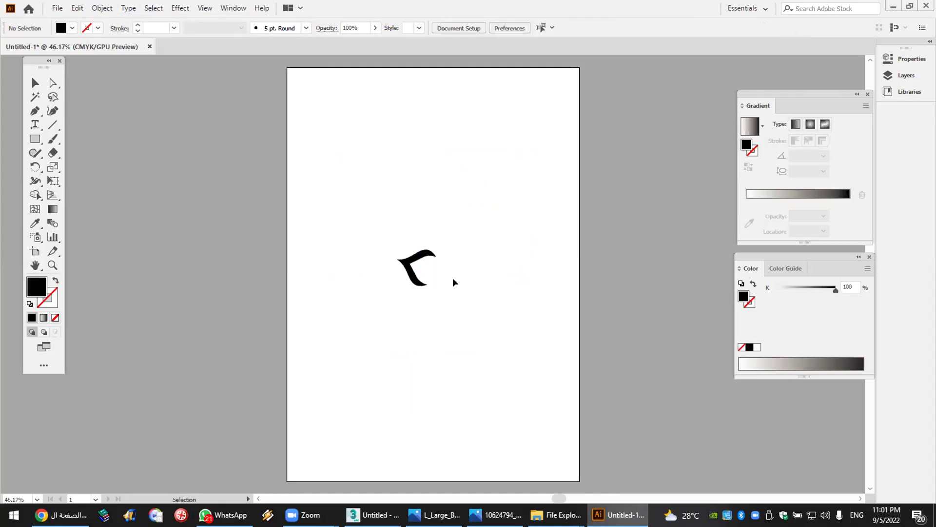
Step: Export the artwork to the desktop as AutoCAD drawing Untitled-1 in DWG format, version 2010/2011/2012, scale 1 millimetre = 1 unit
left_click(57, 8)
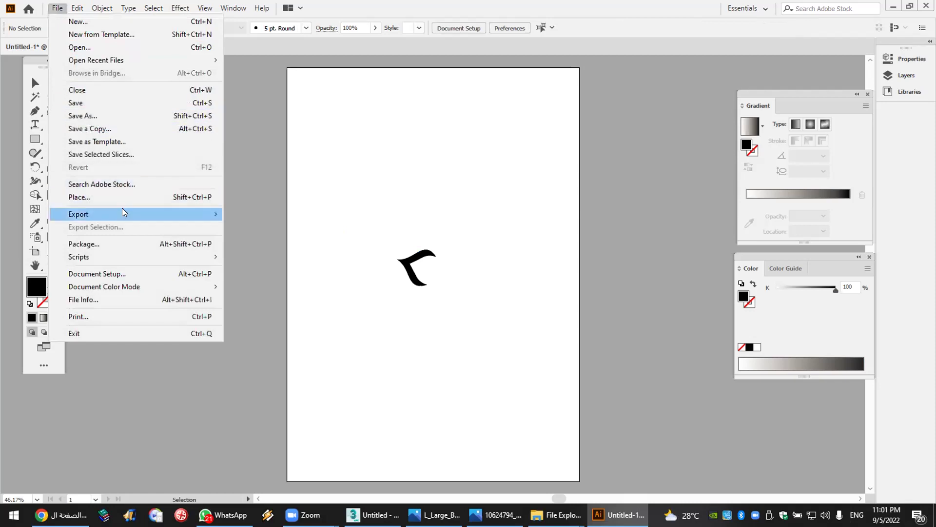
mouse_move(123, 214)
left_click(262, 226)
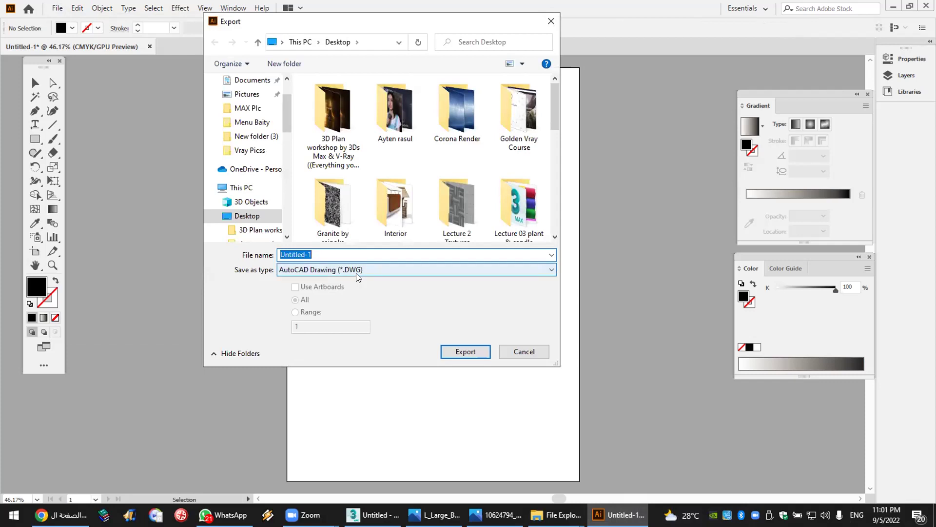
left_click(476, 351)
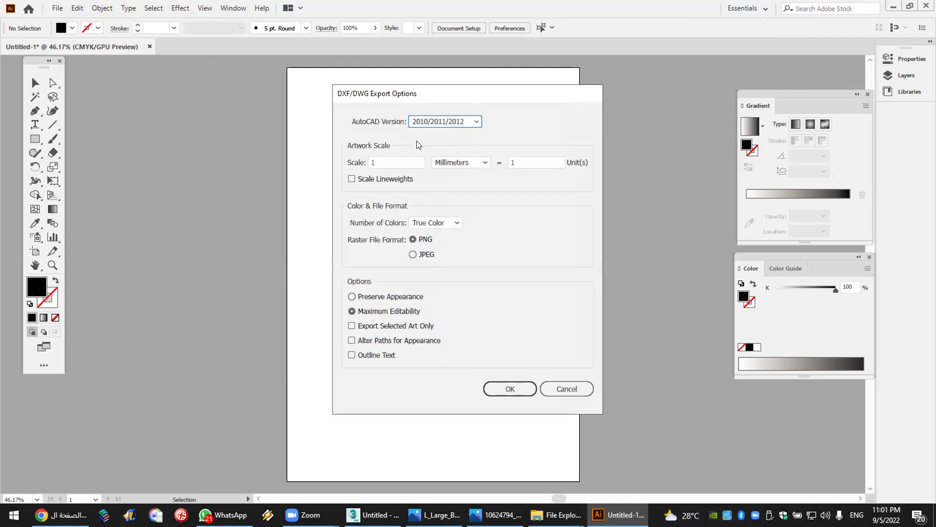
left_click(517, 390)
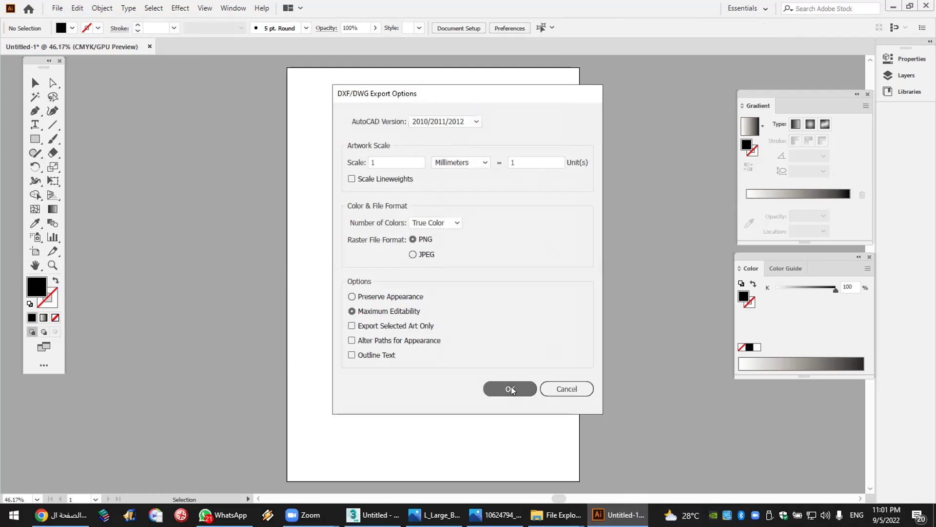
Step: Import the exported Untitled-1.dwg drawing from the desktop into the empty 3ds Max scene
key("super+d")
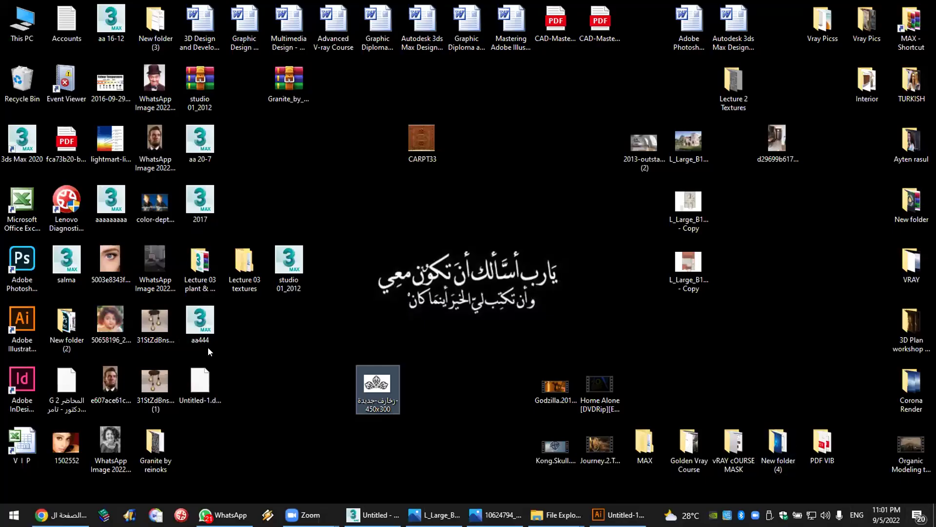
left_click(190, 384)
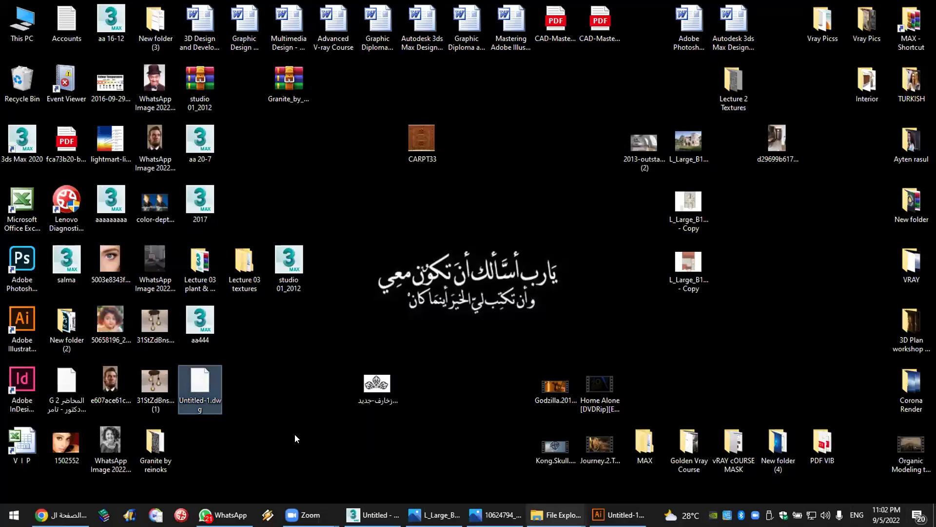
left_click_drag(220, 383, 606, 359)
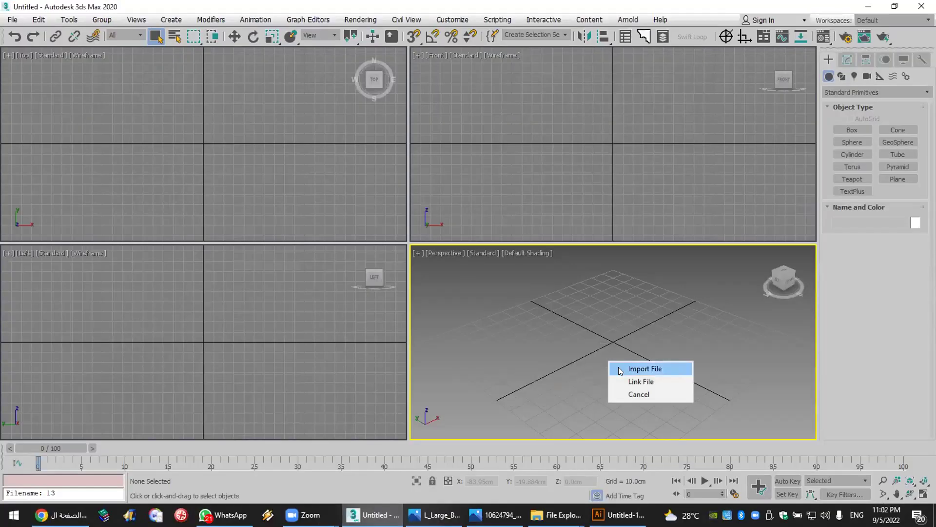
left_click(629, 369)
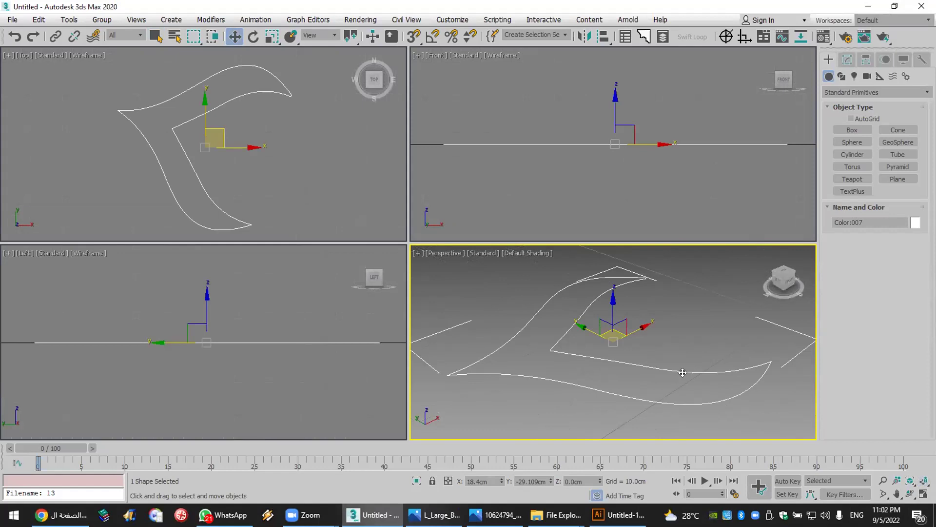
Step: Convert the imported curved spline to an Editable Poly
right_click(684, 314)
mouse_move(742, 443)
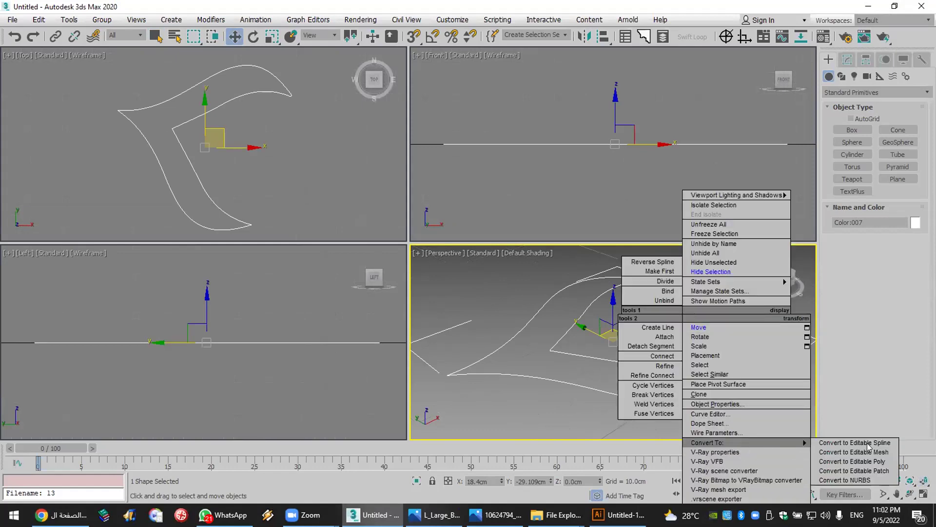
left_click(880, 461)
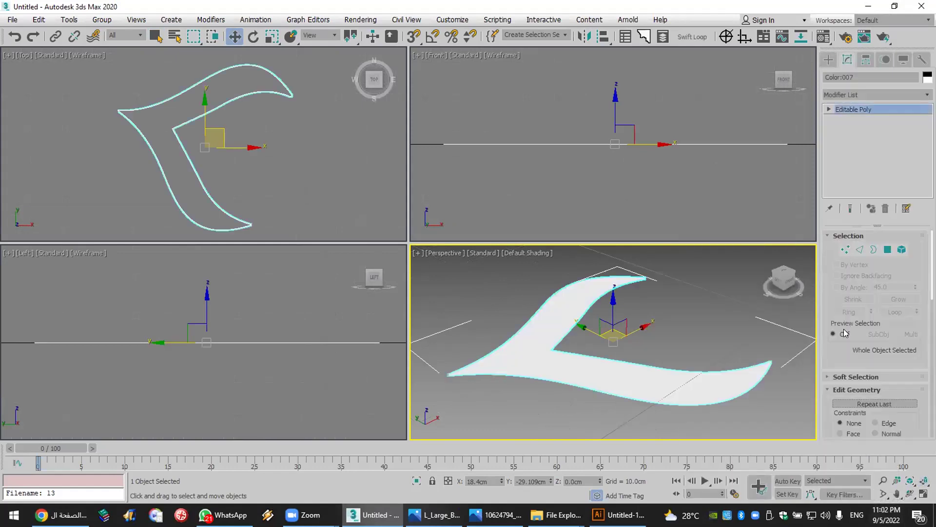
Step: Extrude the flat ornament's single polygon upward into a tall solid wall
left_click(828, 109)
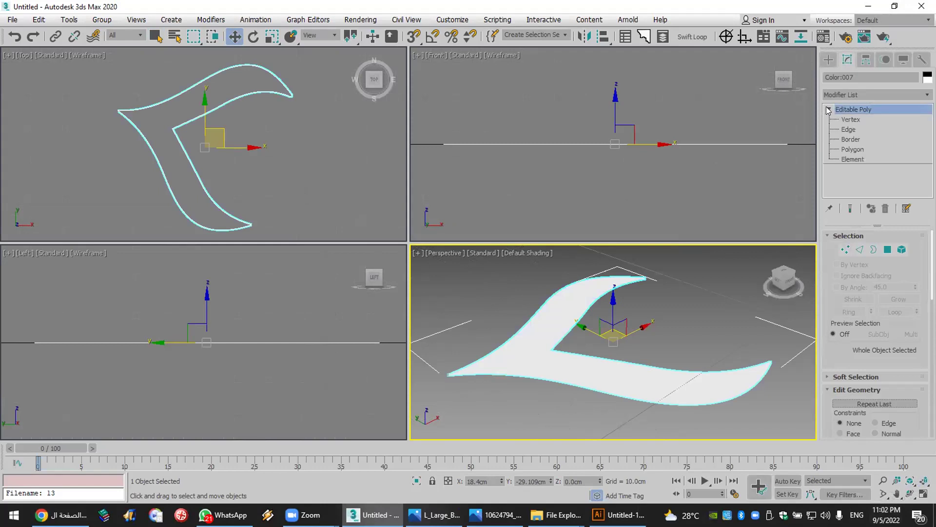
left_click(853, 149)
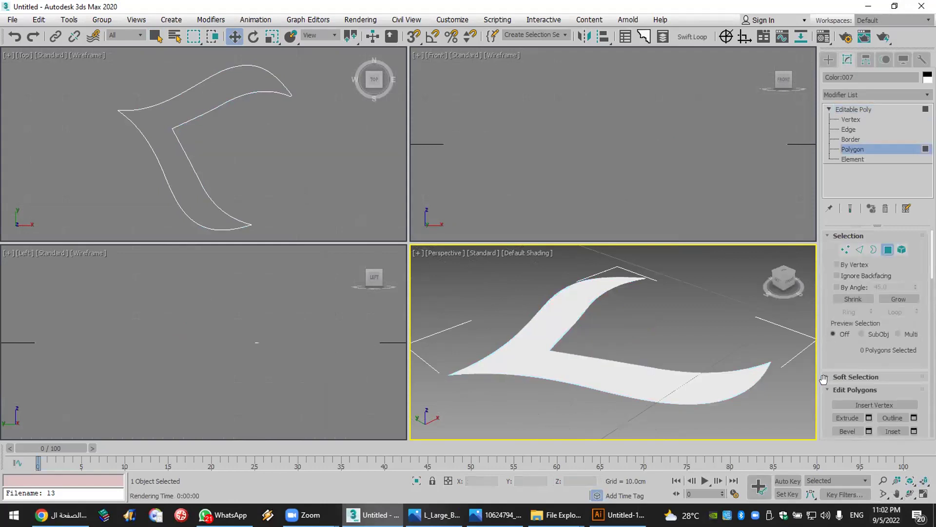
scroll(831, 360, "down", 5)
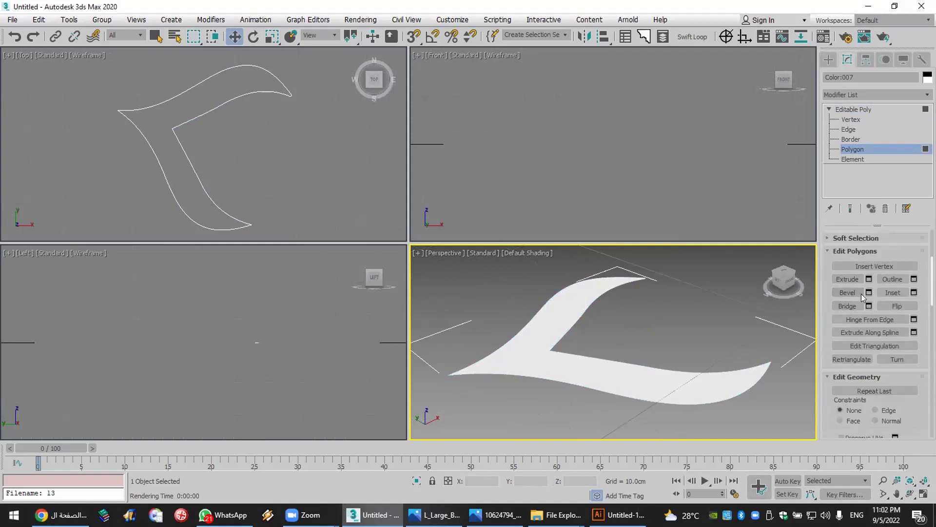
left_click(849, 283)
mouse_move(694, 379)
left_mouse_down()
mouse_move(700, 365)
mouse_move(701, 378)
mouse_move(707, 372)
left_mouse_up()
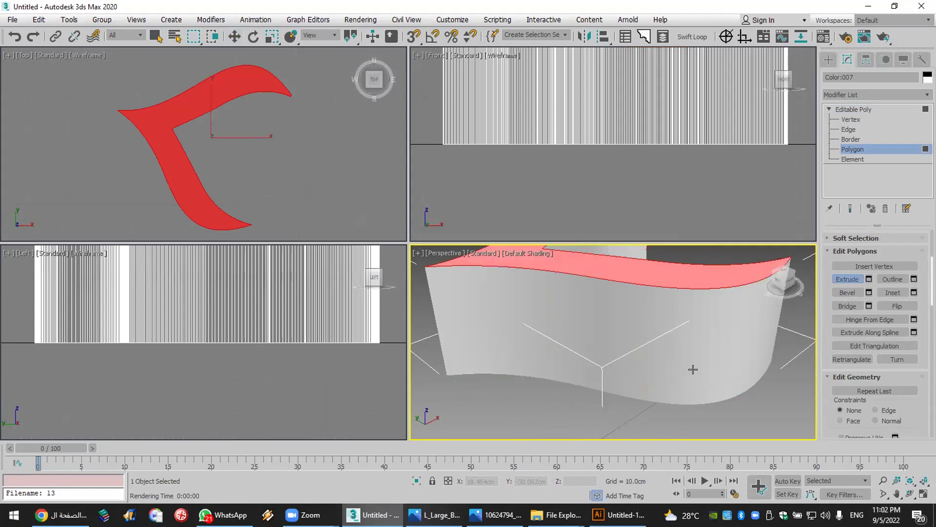
Step: Examine the vertex density along the extruded form's outline and display the polygon and vertex statistics
scroll(690, 370, "down", 3)
left_click(896, 493)
left_click_drag(622, 316, 606, 342)
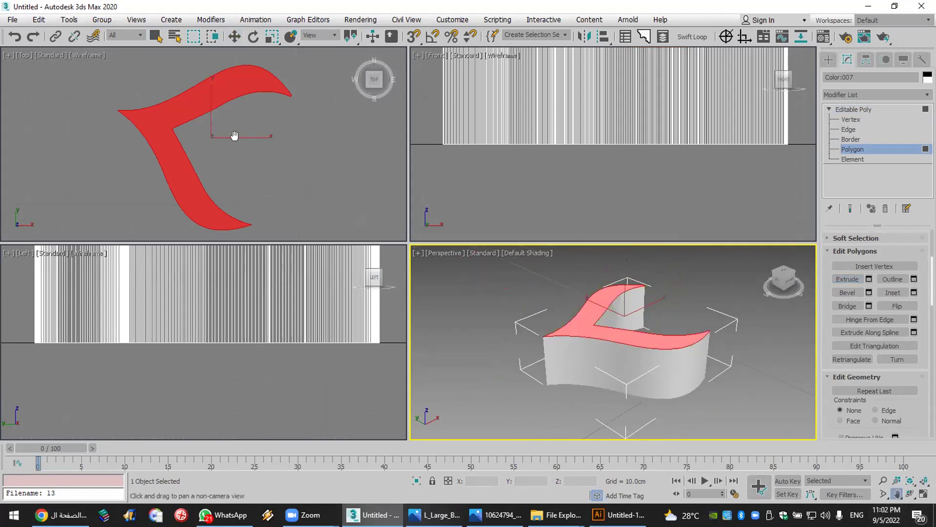
scroll(239, 140, "down", 2)
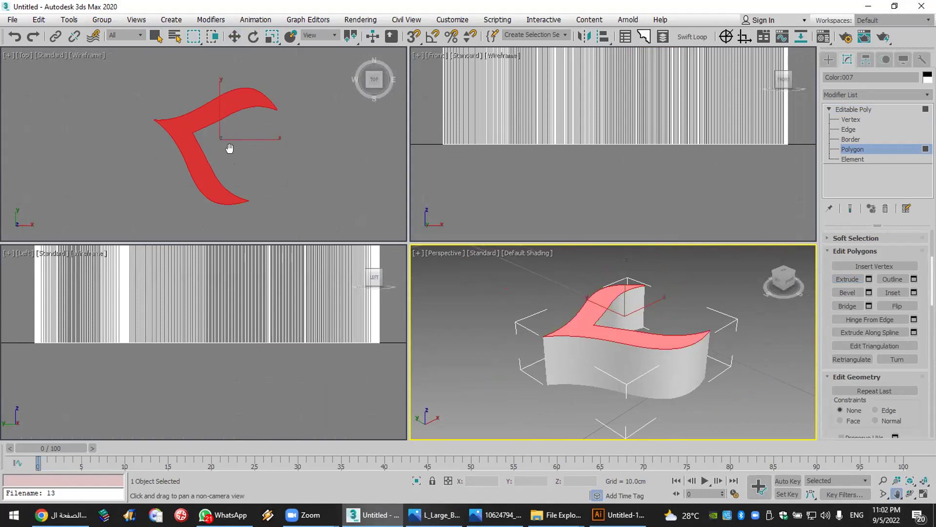
left_click(851, 119)
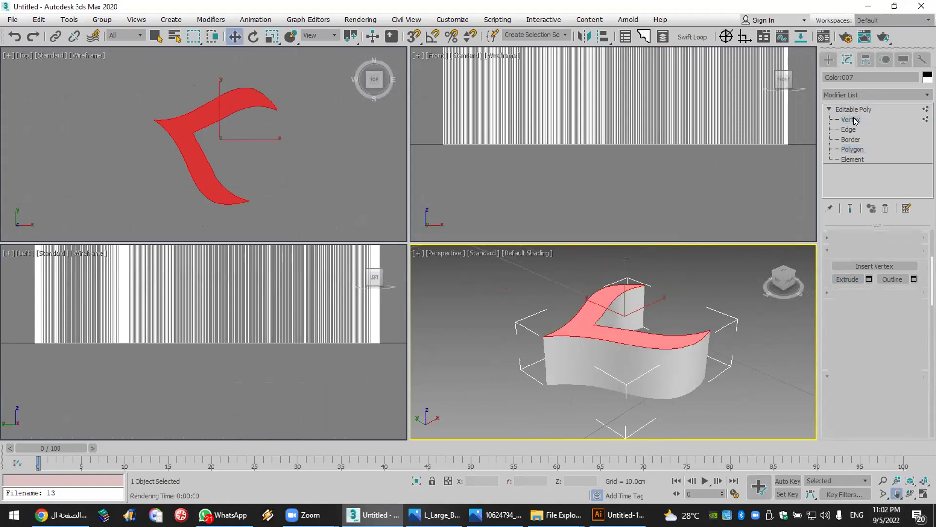
scroll(213, 112, "up", 3)
scroll(215, 111, "up", 6)
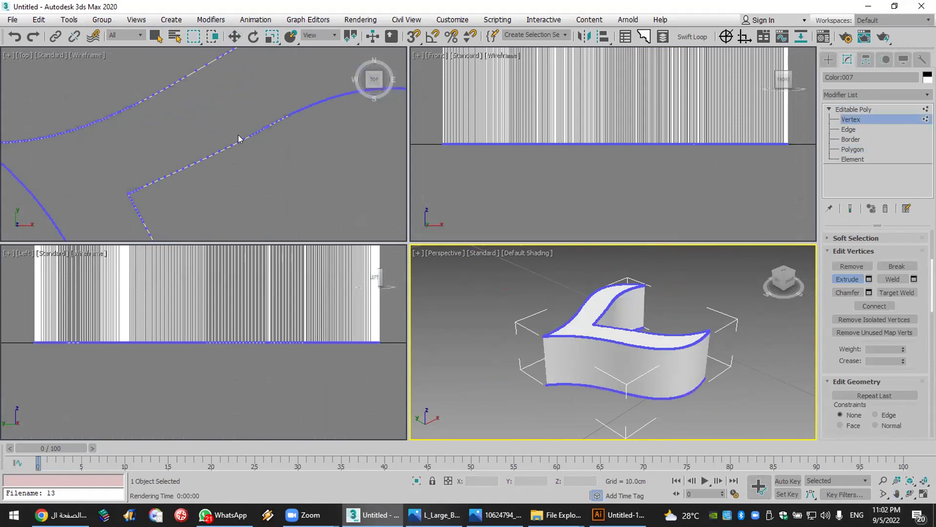
scroll(239, 135, "down", 8)
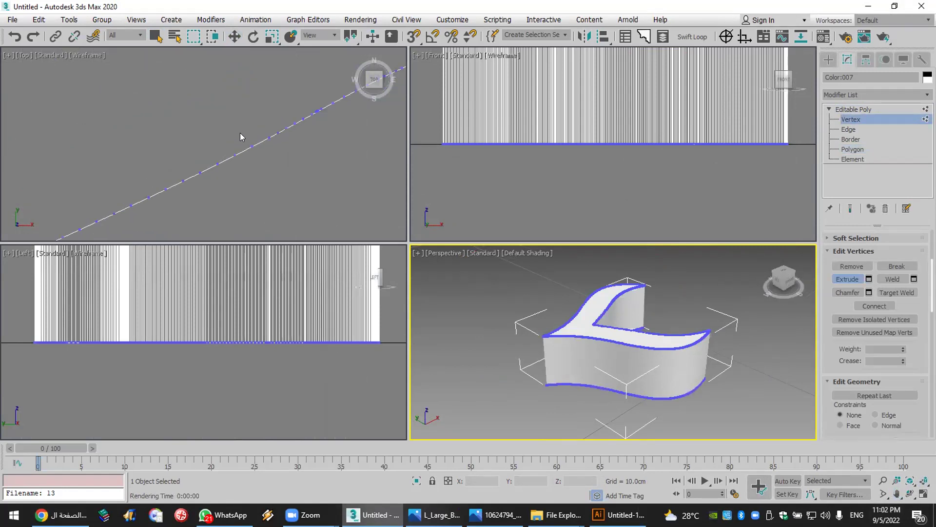
left_click(910, 482)
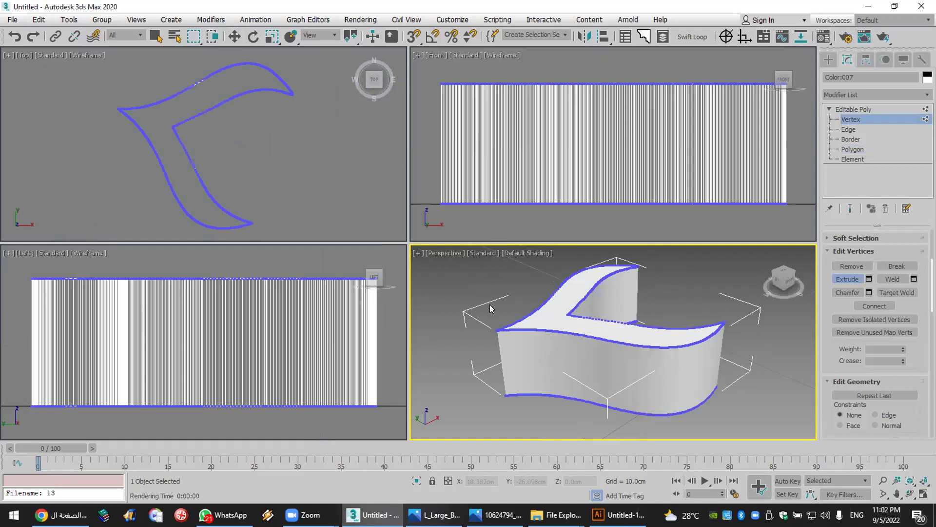
key("7")
left_click(860, 109)
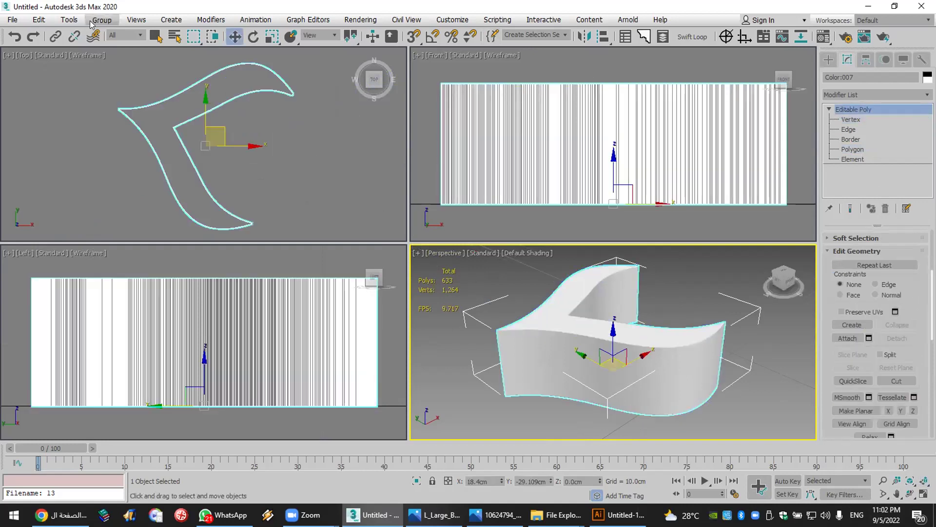
left_click(12, 20)
mouse_move(39, 19)
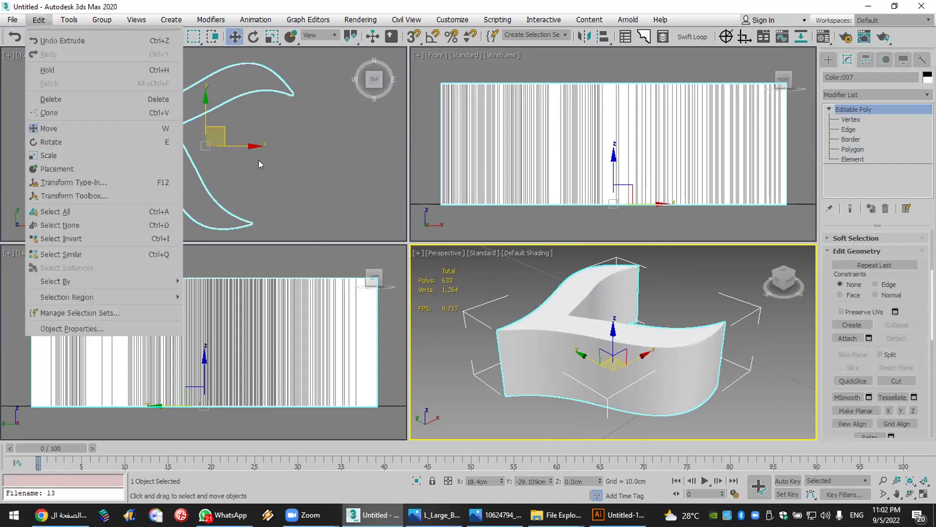
left_click(259, 161)
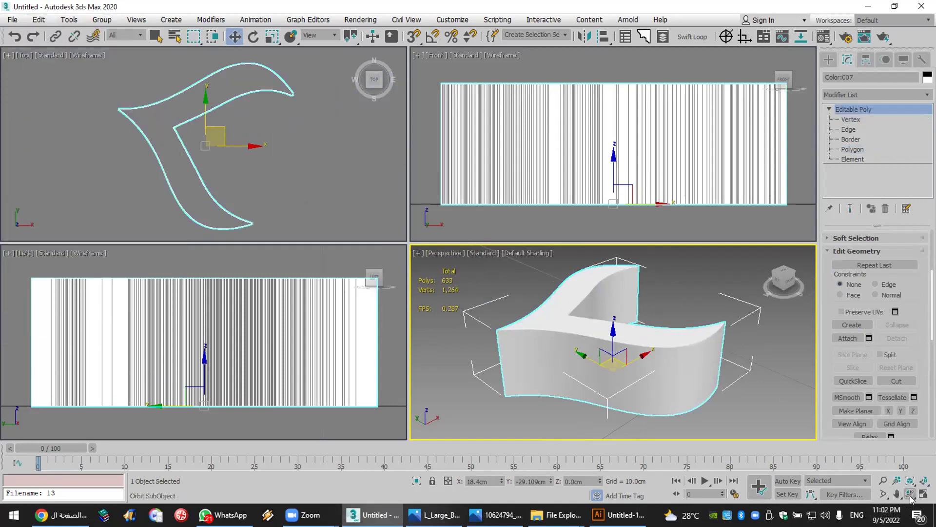
Step: Rotate the extruded form to about -71 degrees around Z so its tip points upward in the Top view
left_click(253, 37)
left_click(229, 105)
right_click(168, 141)
left_click_drag(217, 100, 277, 225)
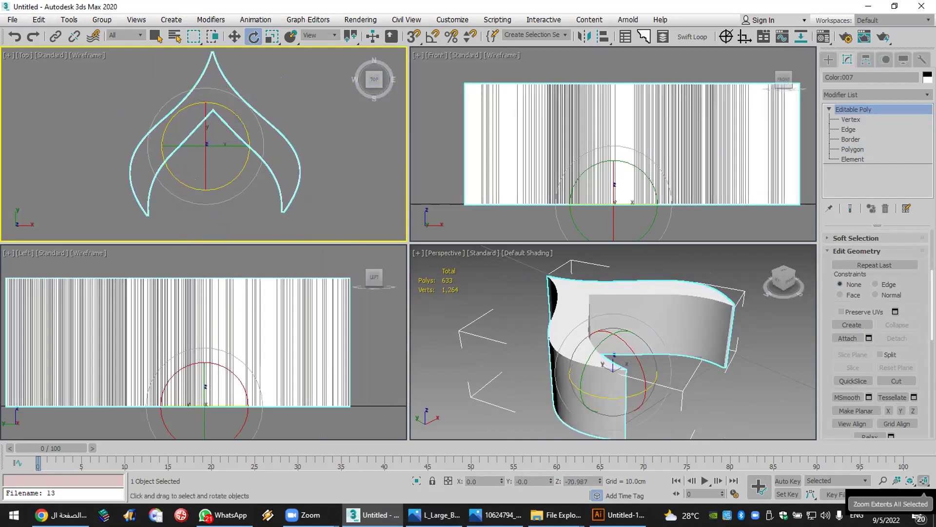
left_click(923, 481)
left_click_drag(240, 122, 240, 122)
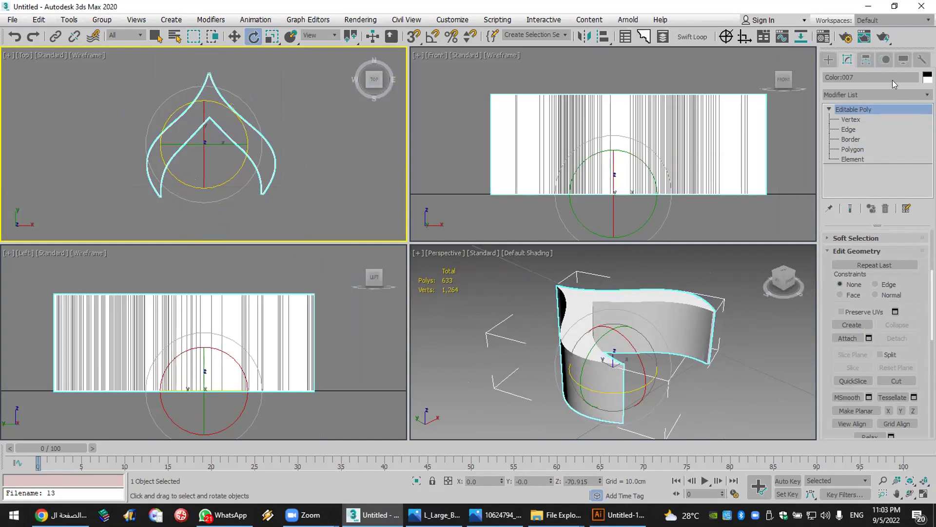
Step: Draw a closed four-point line in the Top view, snapping to the form's two end tips, outer peak and inner peak
left_click(828, 60)
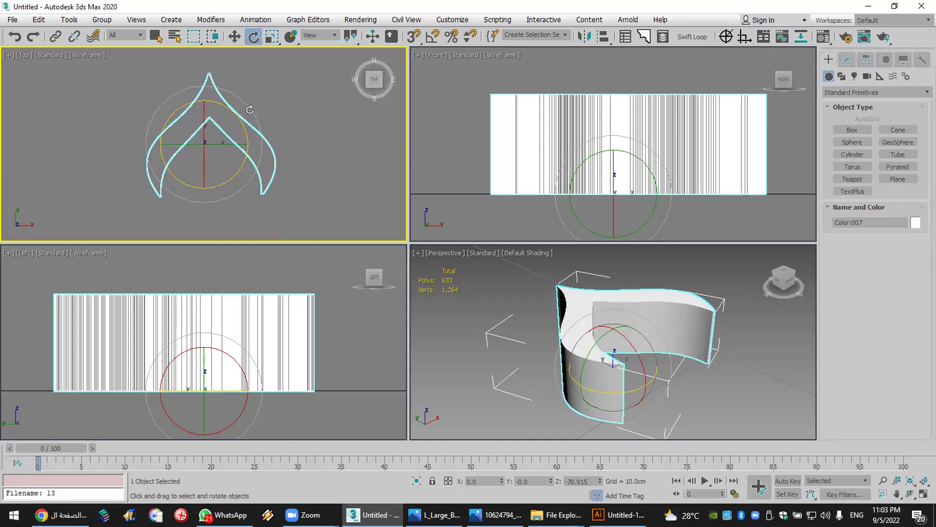
left_click(842, 77)
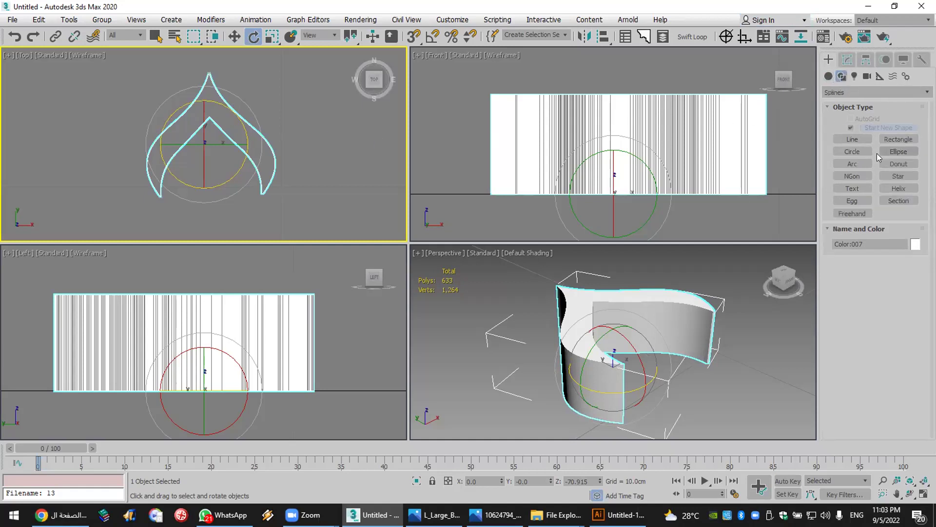
left_click(852, 139)
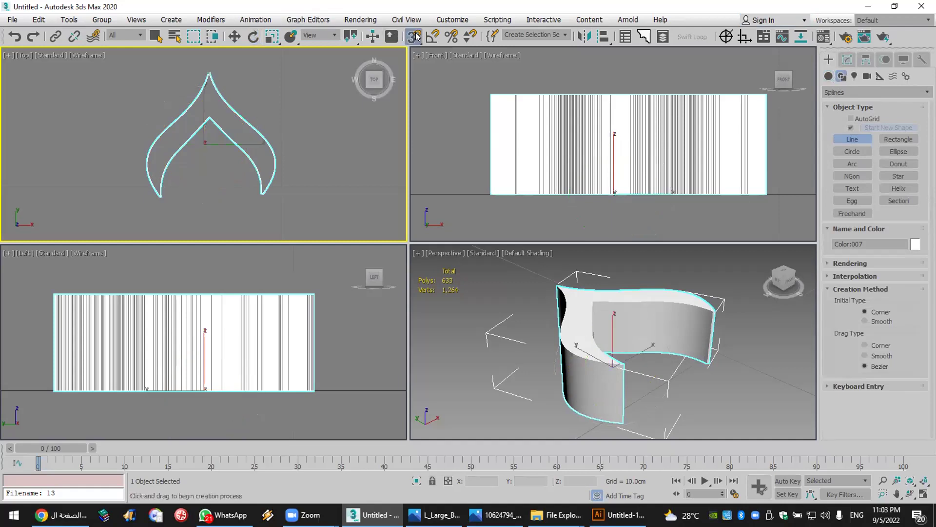
mouse_move(413, 36)
left_mouse_down()
mouse_move(413, 69)
mouse_move(414, 55)
left_mouse_up()
left_click(156, 198)
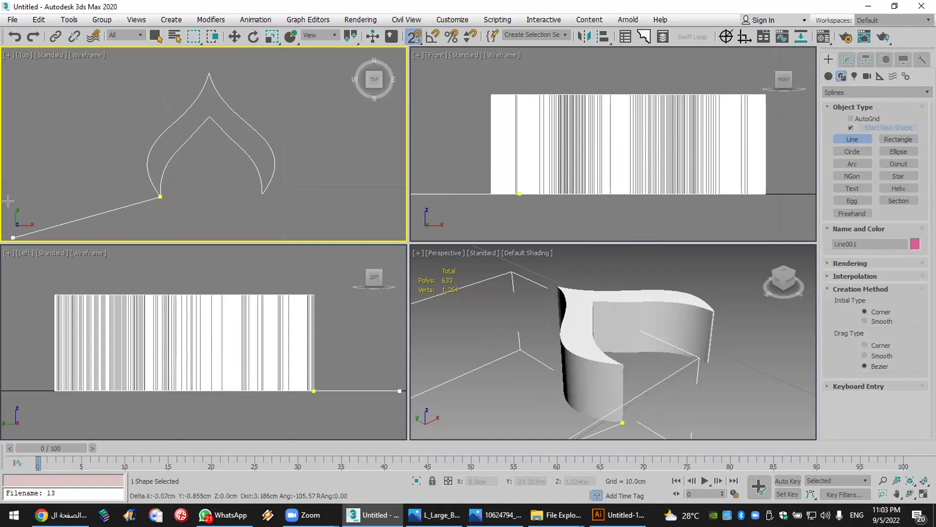
left_click(206, 70)
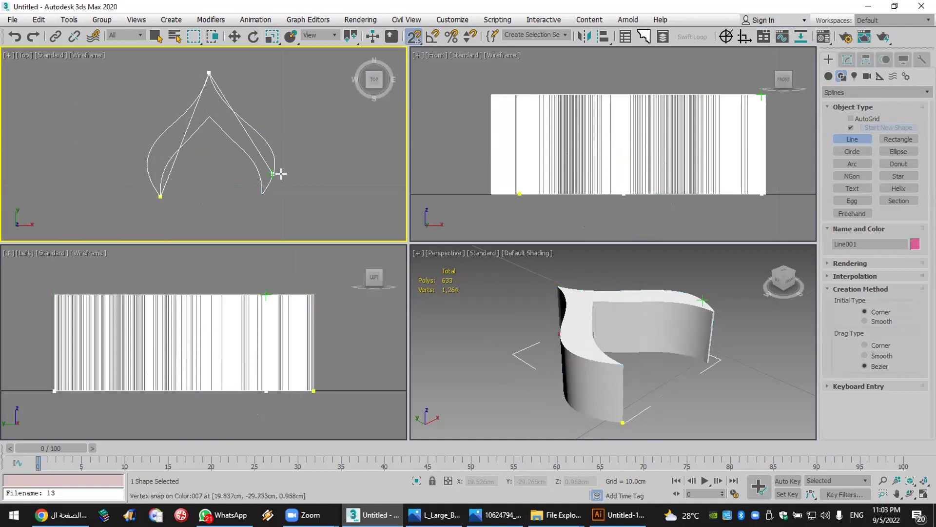
left_click(258, 194)
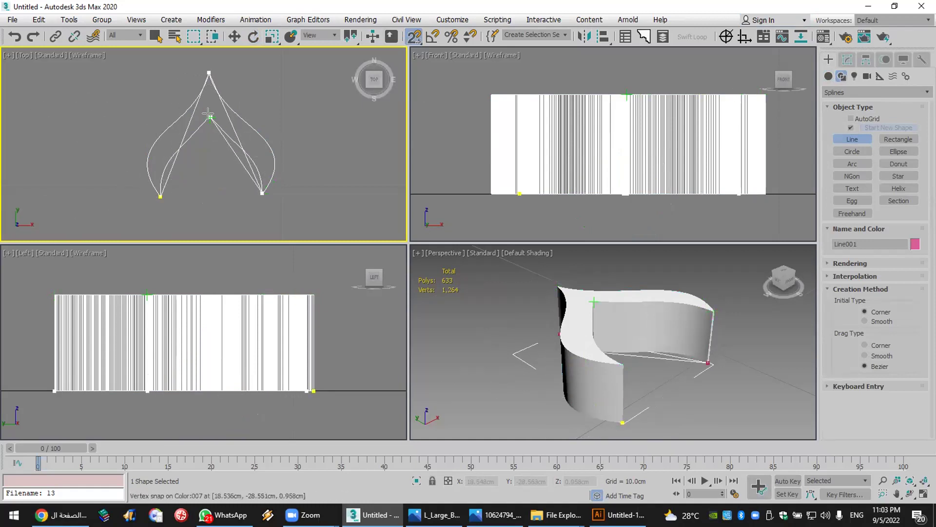
left_click(207, 114)
left_click(160, 197)
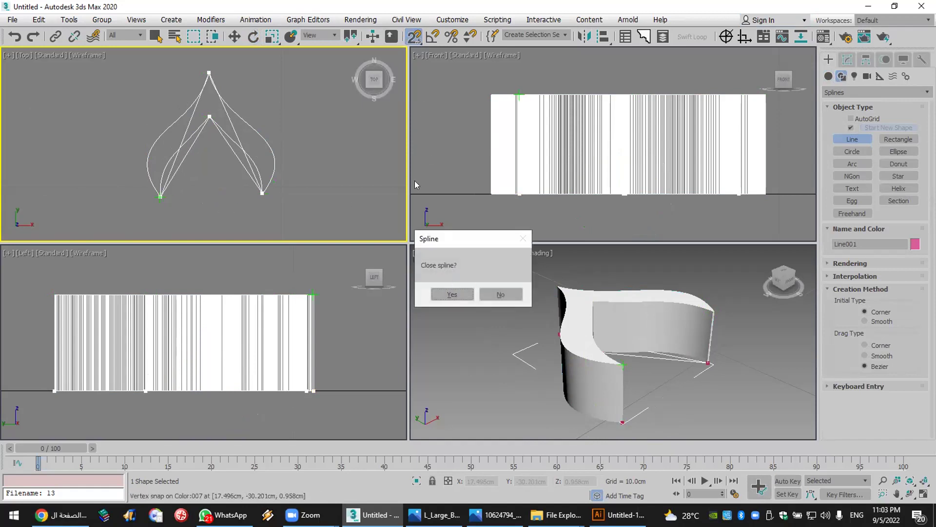
left_click(444, 291)
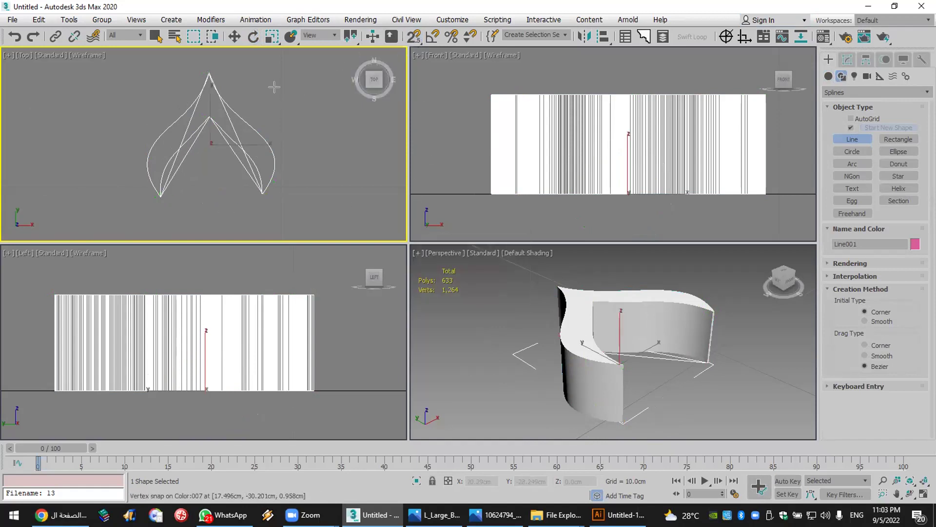
Step: Move the four-point outline along X away from the extruded form and undo the move
left_click(236, 36)
left_click_drag(233, 143, 102, 141)
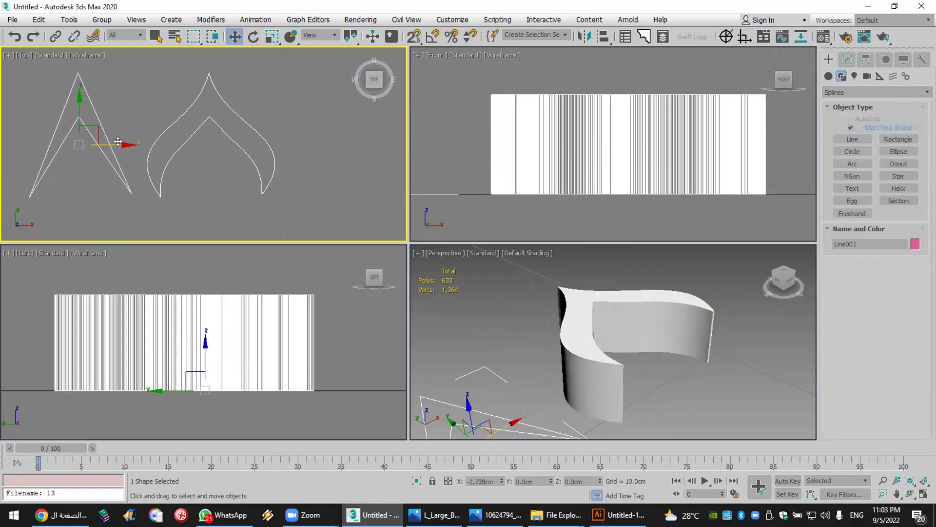
left_click(14, 38)
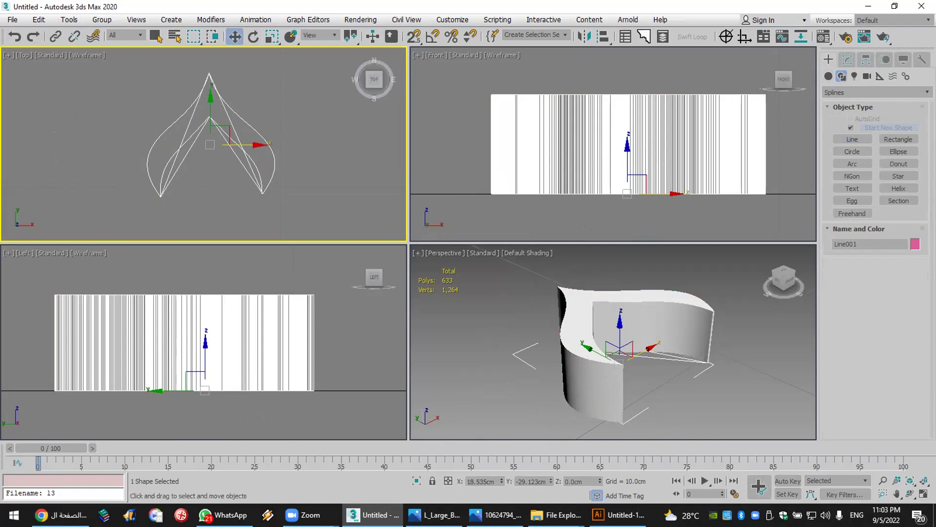
Step: Make the line's lower-left vertex a Bezier Corner and pull its handle outward so the outer segment follows the form's curve
left_click(847, 59)
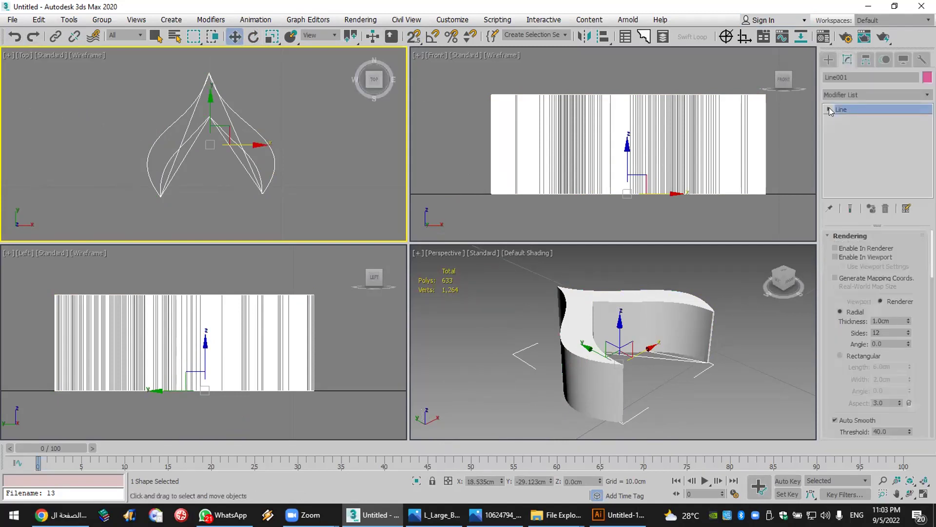
left_click(849, 119)
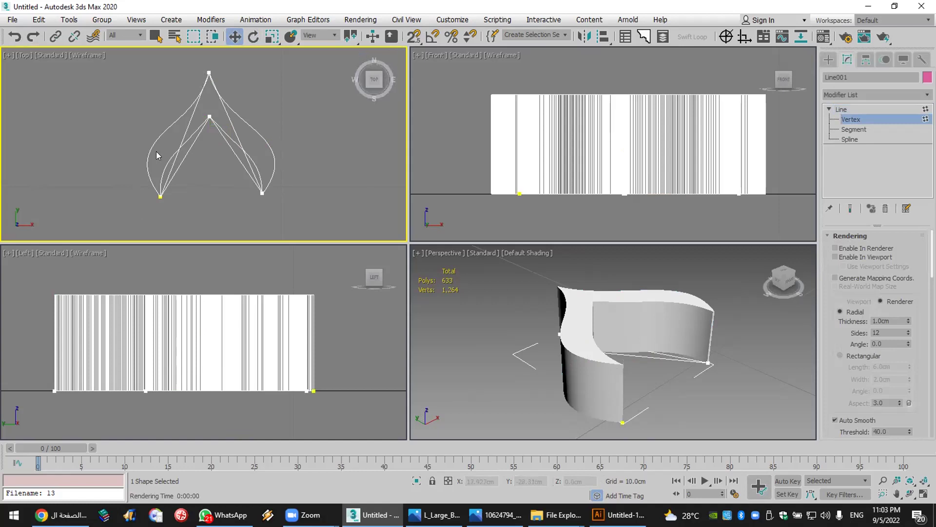
left_click(162, 200)
right_click(163, 199)
left_click(126, 105)
left_click_drag(173, 151, 121, 148)
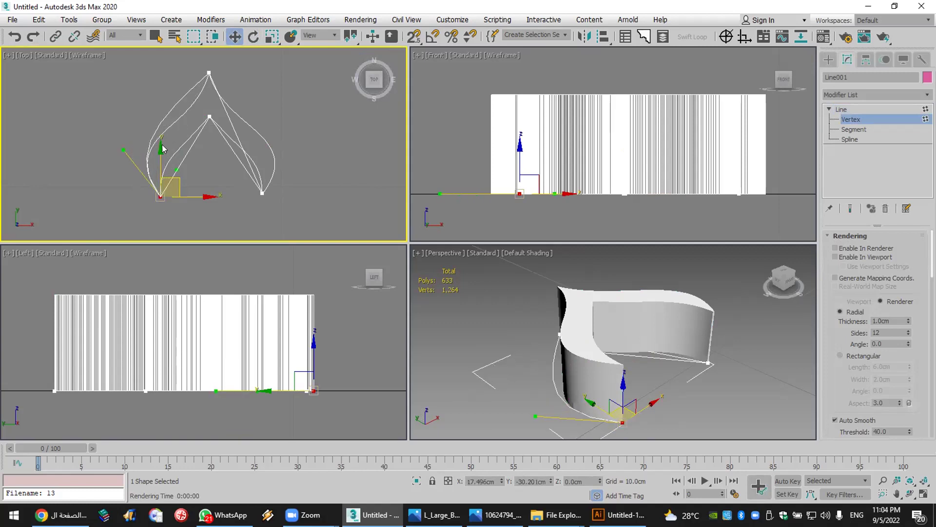
scroll(829, 283, "down", 5)
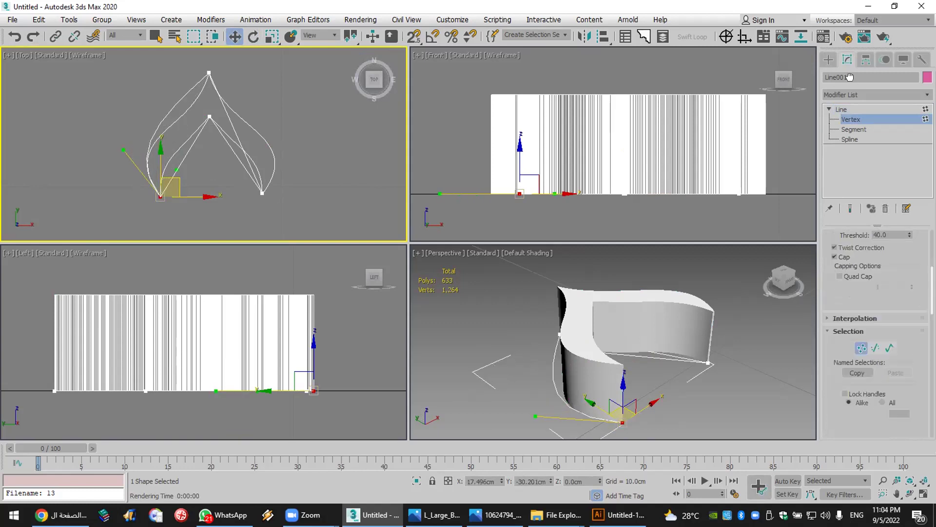
Step: Enable Adaptive interpolation on the line and make its outer peak vertex a Bezier Corner, pulling the left-side handle toward the form's curve
left_click(870, 231)
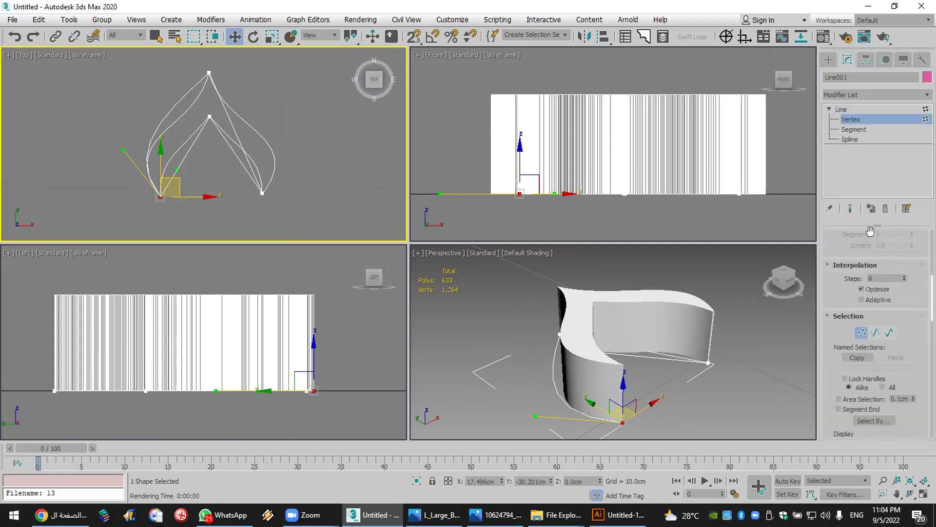
left_click(862, 300)
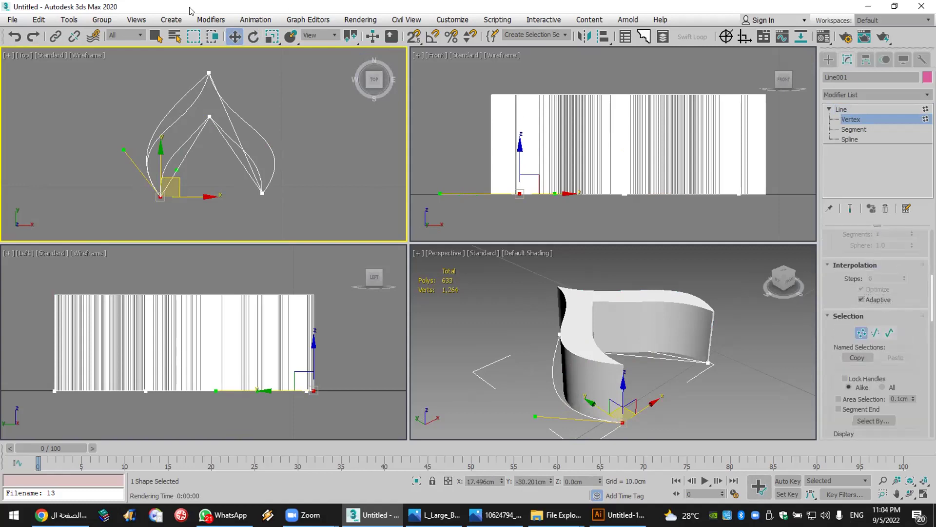
left_click(206, 74)
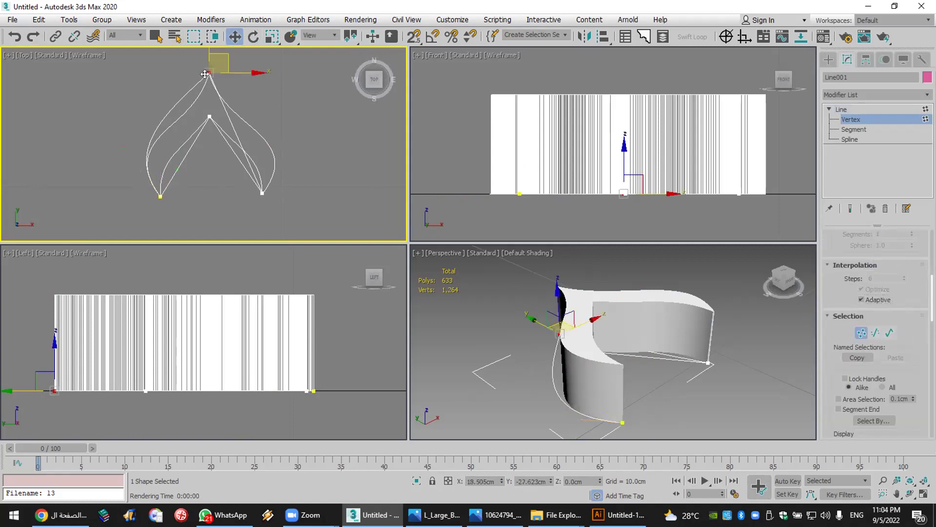
right_click(207, 146)
left_click(171, 65)
left_click_drag(167, 111, 183, 130)
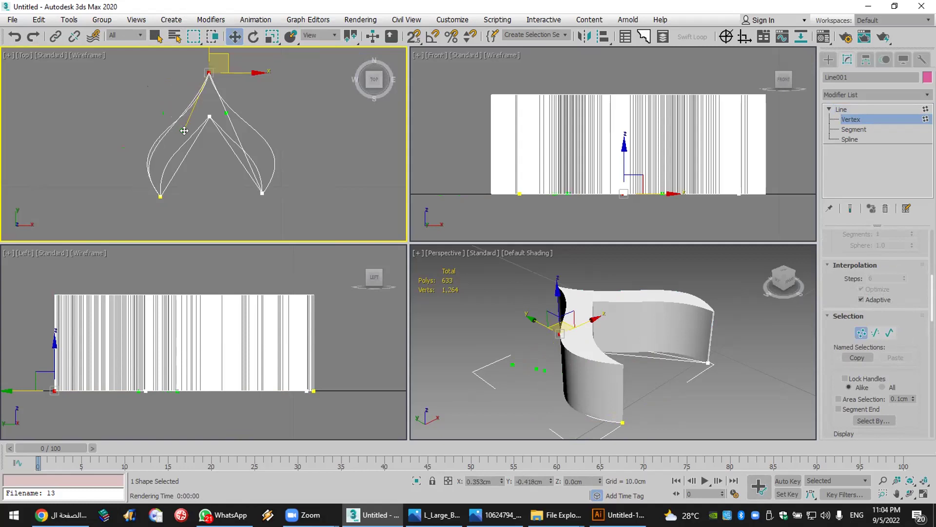
Step: Fine-tune the handles of the lower-left tip and outer peak so the outer-left segment matches the form's edge
left_click(160, 197)
mouse_move(121, 147)
left_mouse_down()
mouse_move(128, 156)
mouse_move(118, 142)
left_mouse_up()
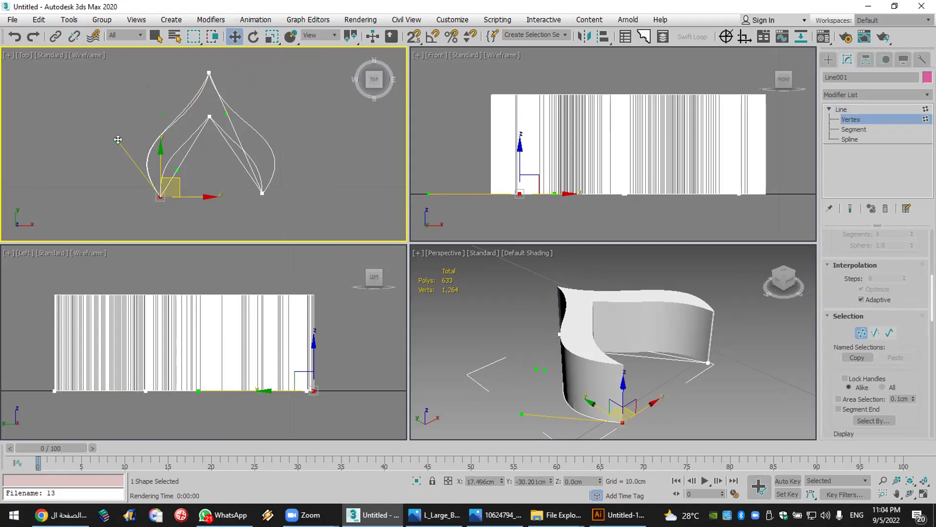
left_click(208, 73)
left_click_drag(183, 133, 229, 124)
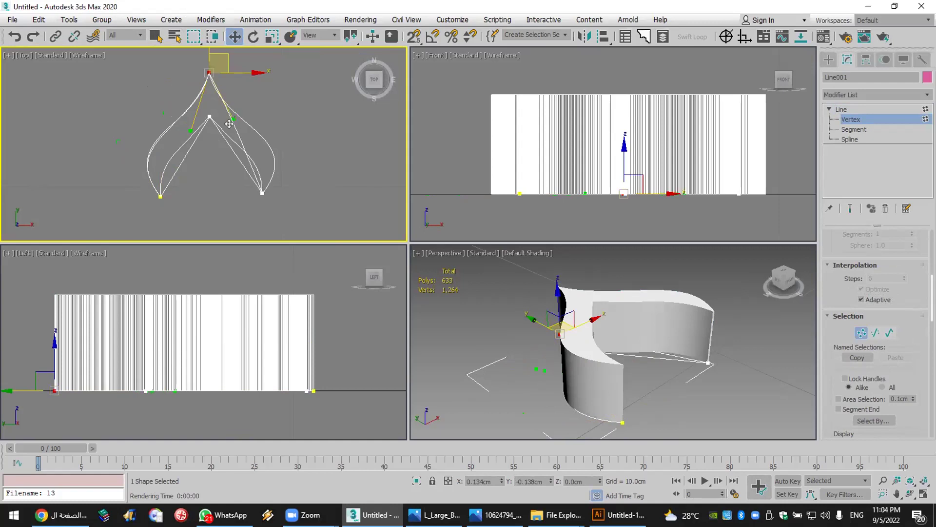
Step: Make the lower-right tip vertex a Bezier Corner and adjust its outer handle and the peak's handle to follow the form's outer-right curve
left_click(262, 193)
right_click(262, 193)
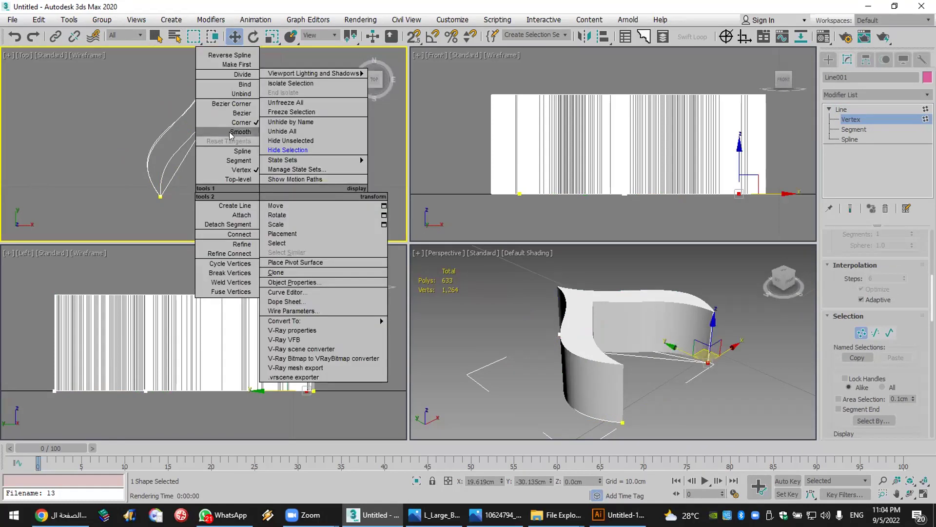
left_click(229, 104)
left_click_drag(246, 168, 300, 140)
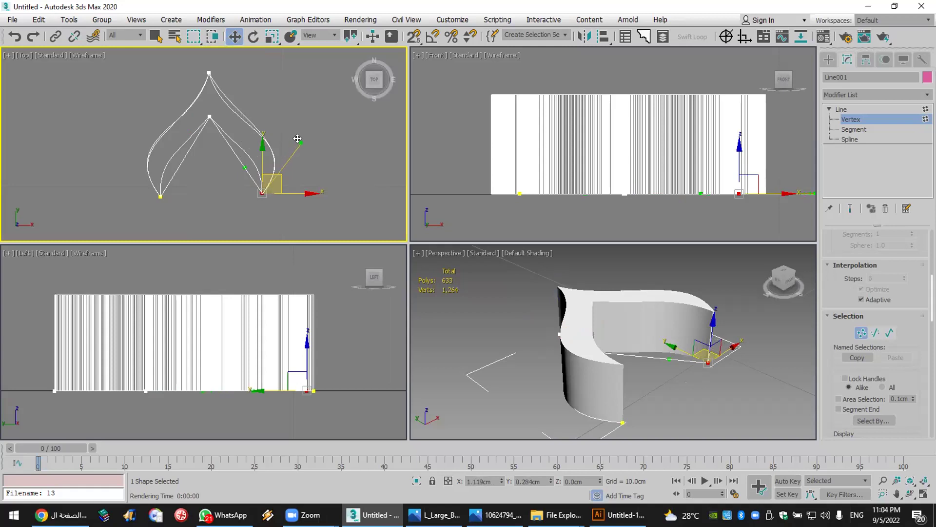
left_click(206, 72)
left_click_drag(220, 105, 220, 125)
Step: Make the inner peak vertex a Bezier Corner and adjust the handles so both inner segments follow the form's inner edges
left_click(209, 118)
right_click(209, 145)
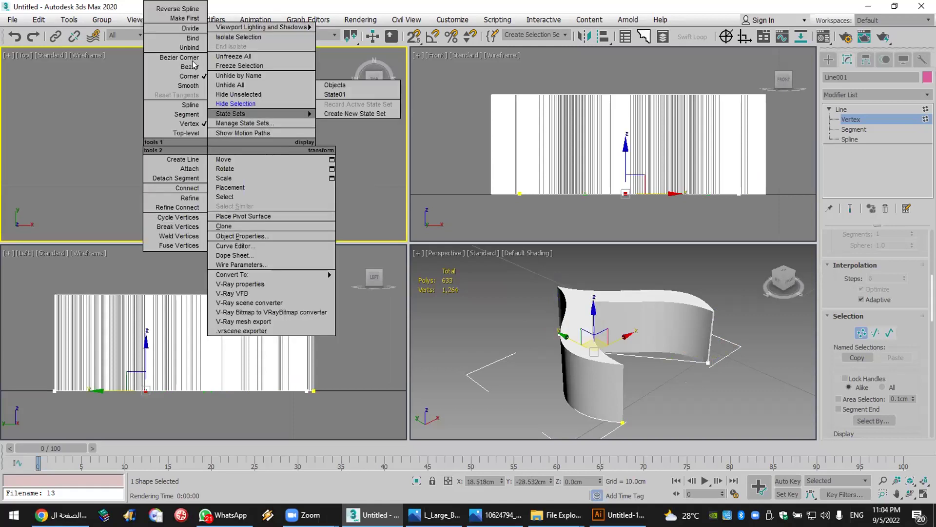
left_click(193, 66)
right_click(205, 142)
left_click(183, 60)
left_click_drag(223, 141, 264, 188)
left_click(261, 193)
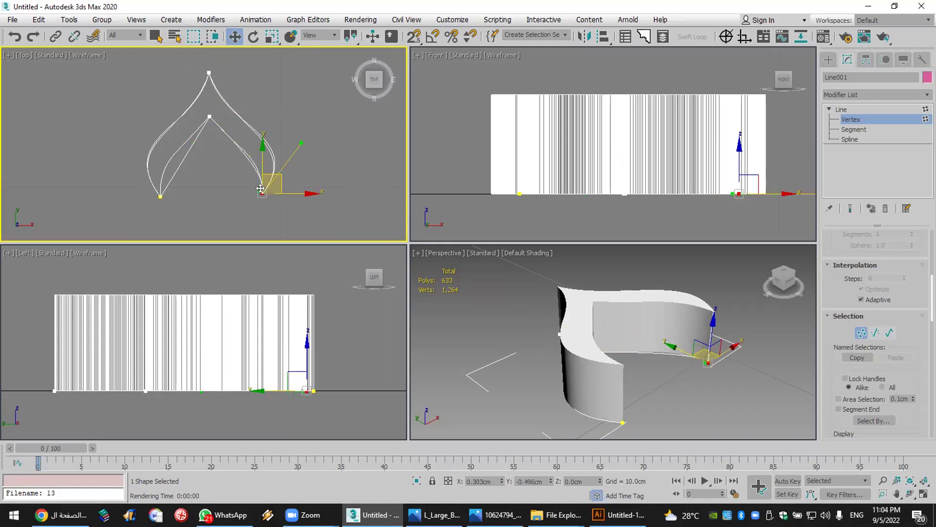
left_click(159, 196)
left_click_drag(174, 168, 158, 156)
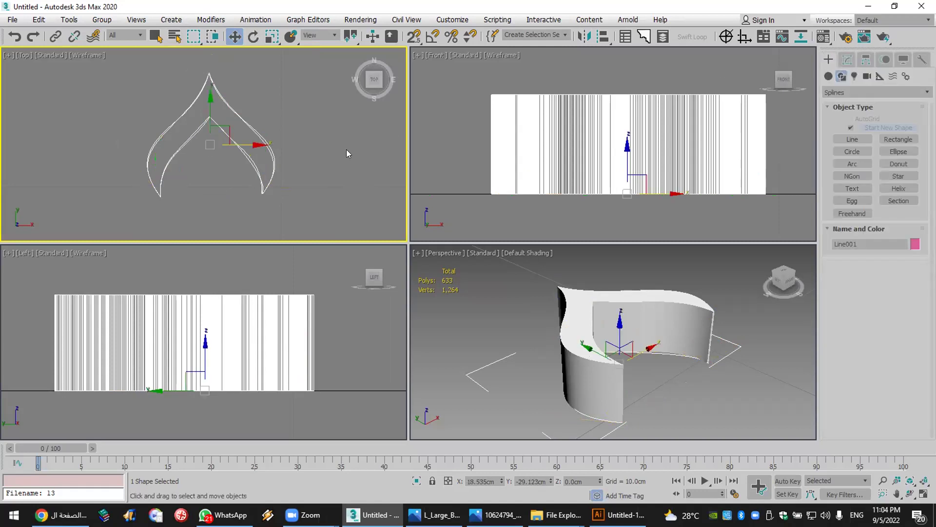
Step: Move the finished outline along negative X clear of the original form and extrude it 0.5 cm
left_click_drag(249, 142, 159, 199, "shift")
left_click(181, 202)
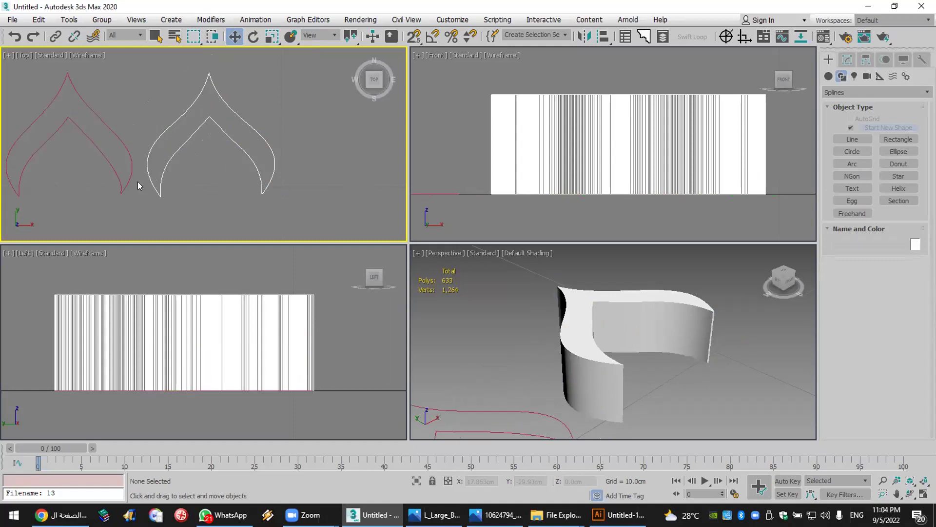
left_click(113, 166)
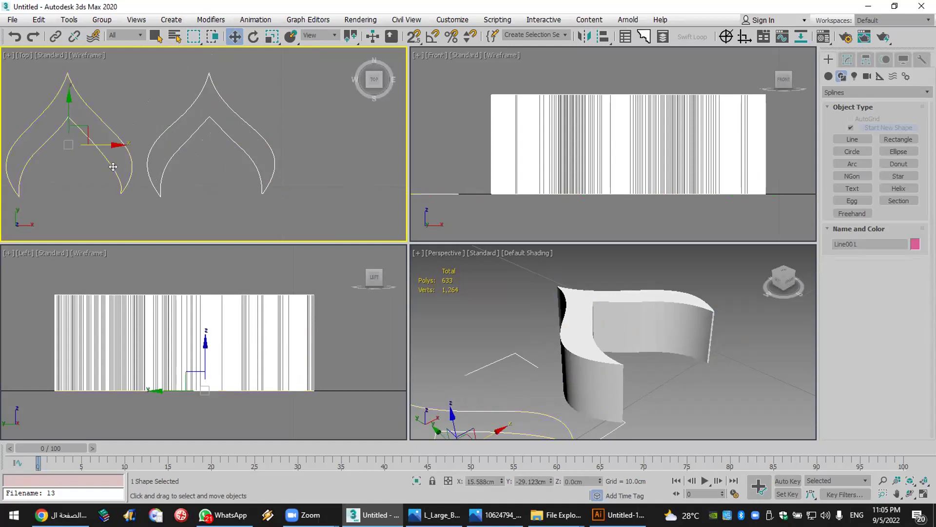
left_click(847, 59)
left_click(846, 94)
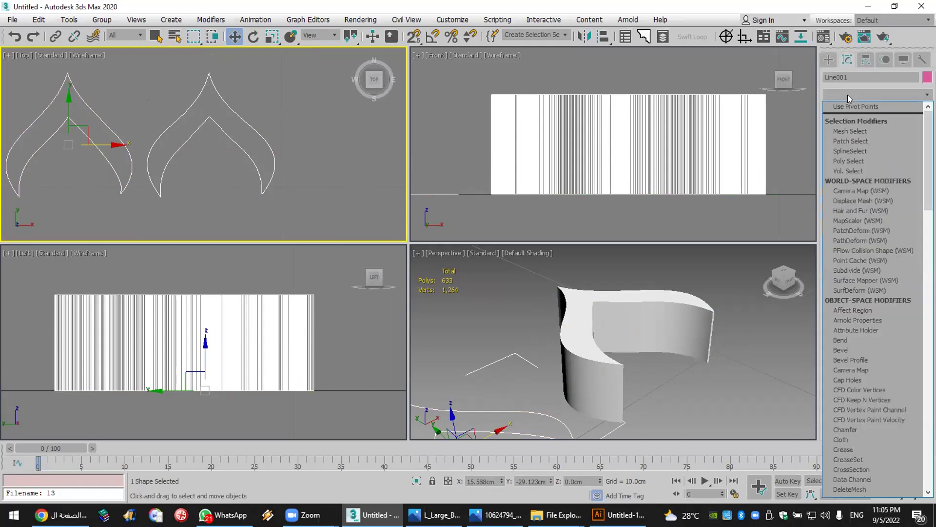
scroll(848, 95, "down", 8)
left_click(852, 156)
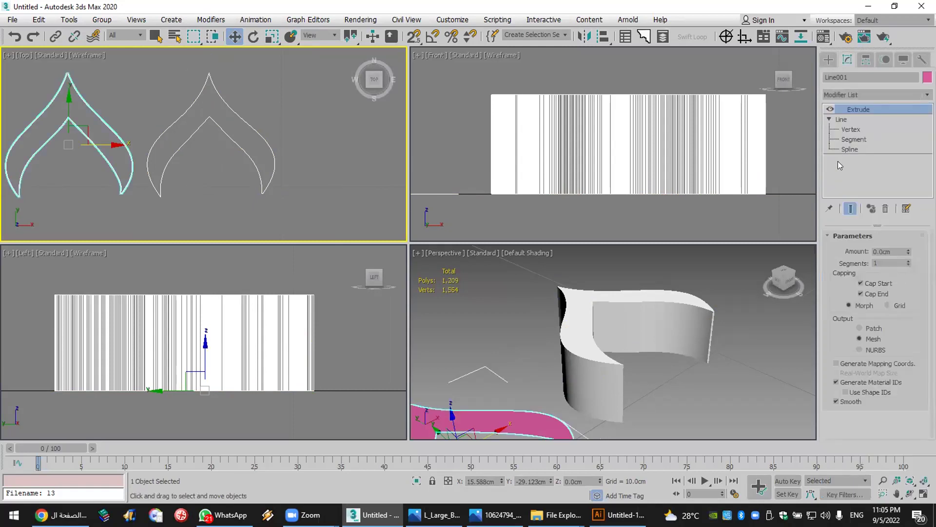
left_click_drag(906, 252, 906, 250)
Step: Delete the original dense extruded form and frame the new extruded outline in the viewports
left_click(613, 361)
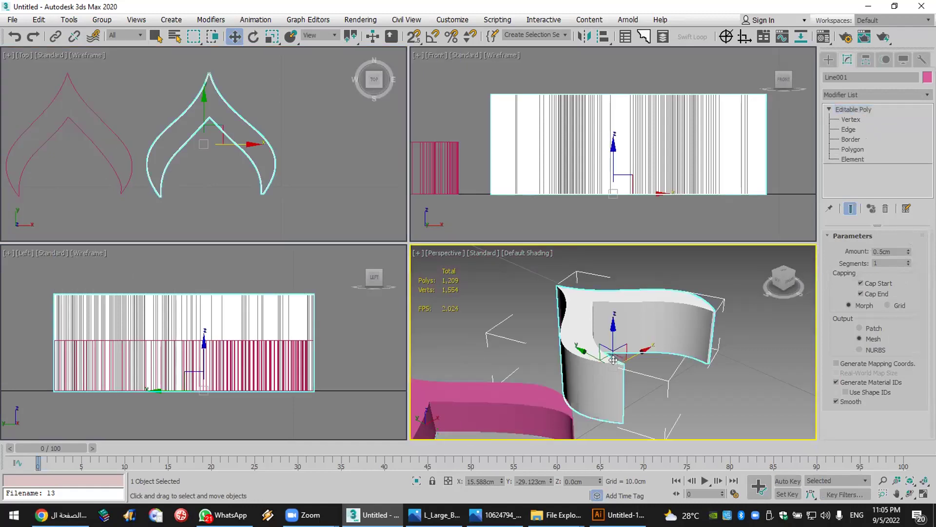
key("Delete")
left_click(517, 400)
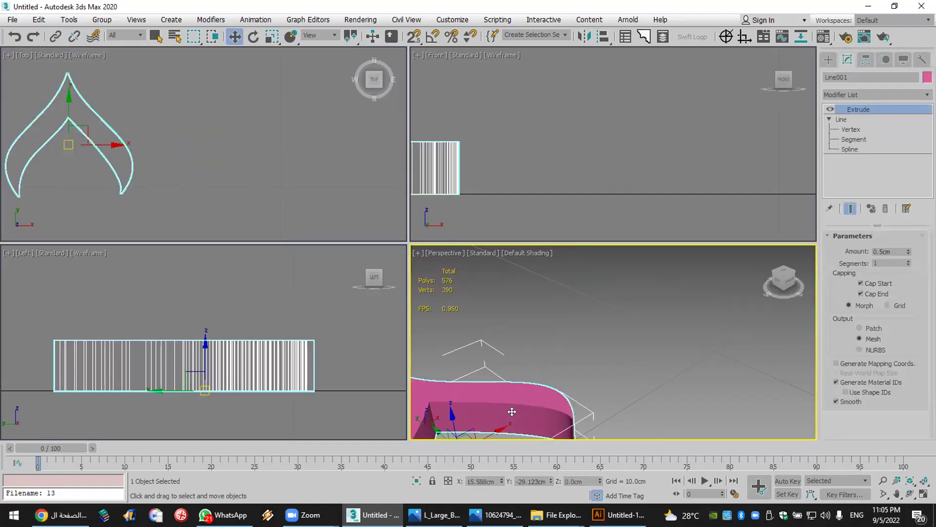
key("z")
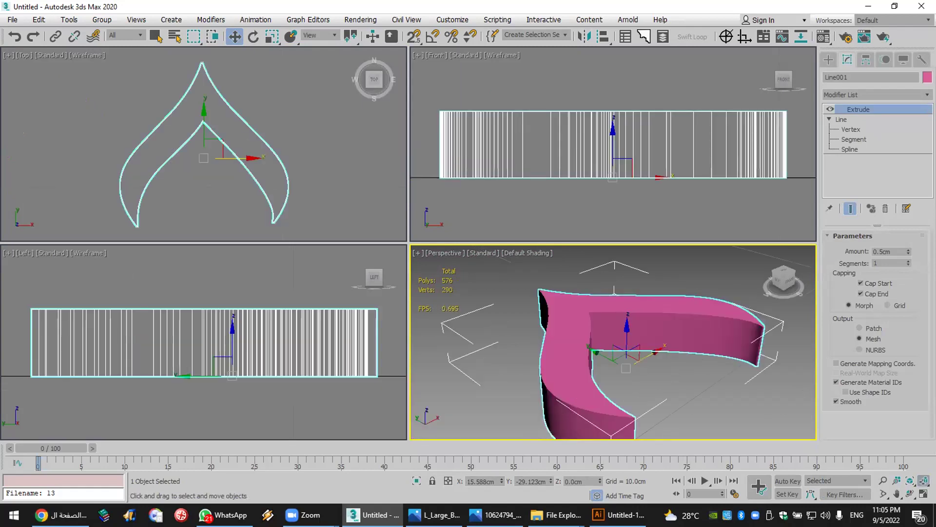
left_click_drag(724, 411, 634, 429)
Step: Switch to Illustrator and delete the traced ornament piece from the artboard
left_click(618, 514)
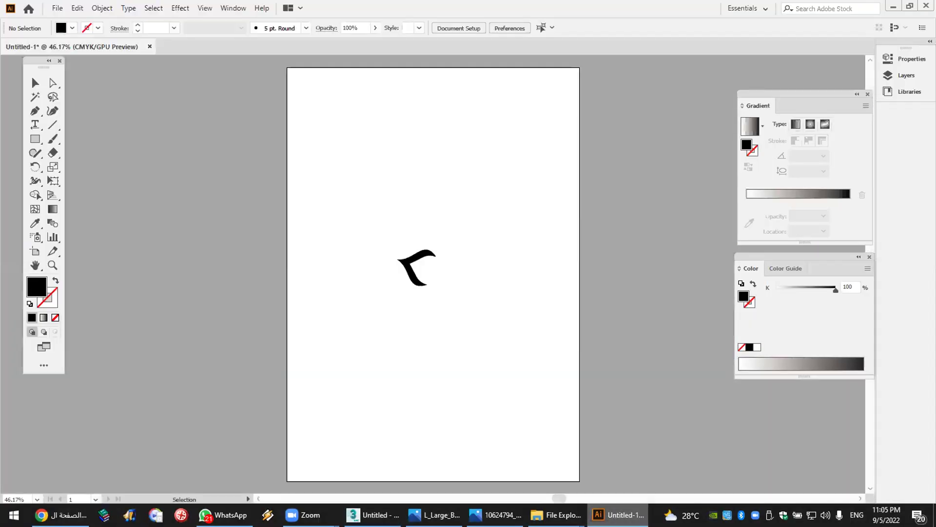
left_click_drag(463, 247, 333, 313)
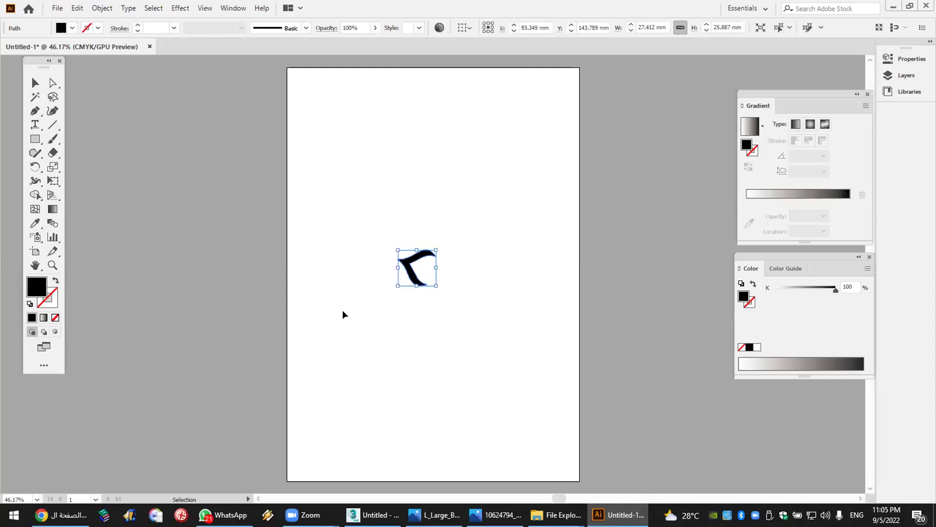
key("Delete")
left_click_drag(473, 238, 267, 384)
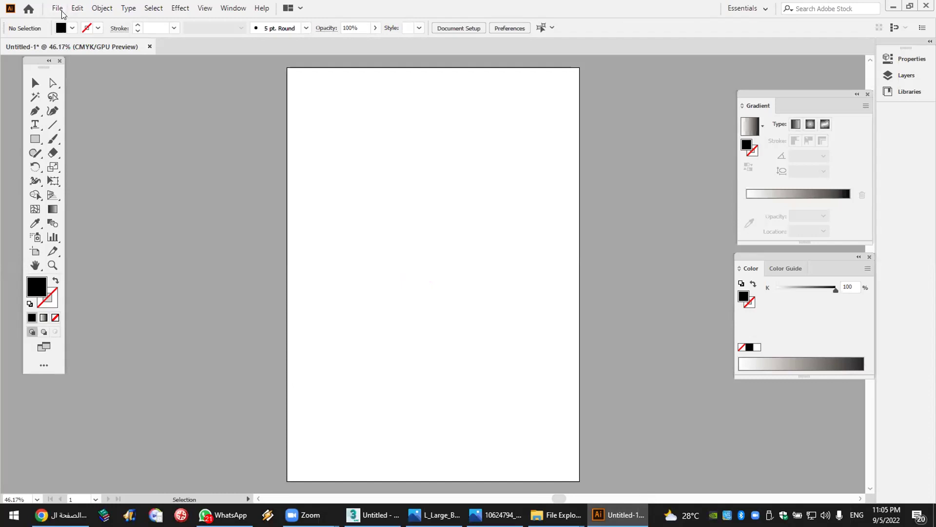
Step: Place the image "WhatsApp Image 2022-09-04 at 8.36.03 PM" from the Desktop at about 130 × 165 mm near the artboard's centre
left_click(62, 10)
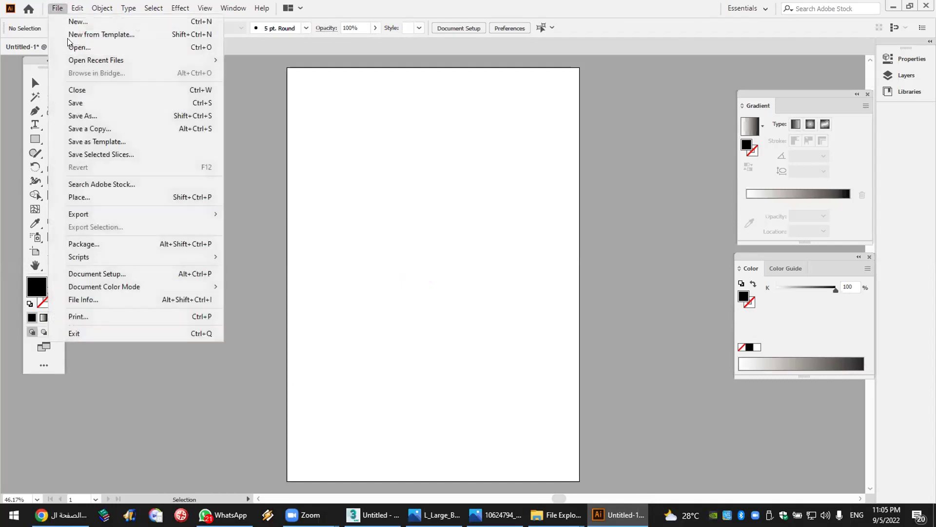
left_click(120, 197)
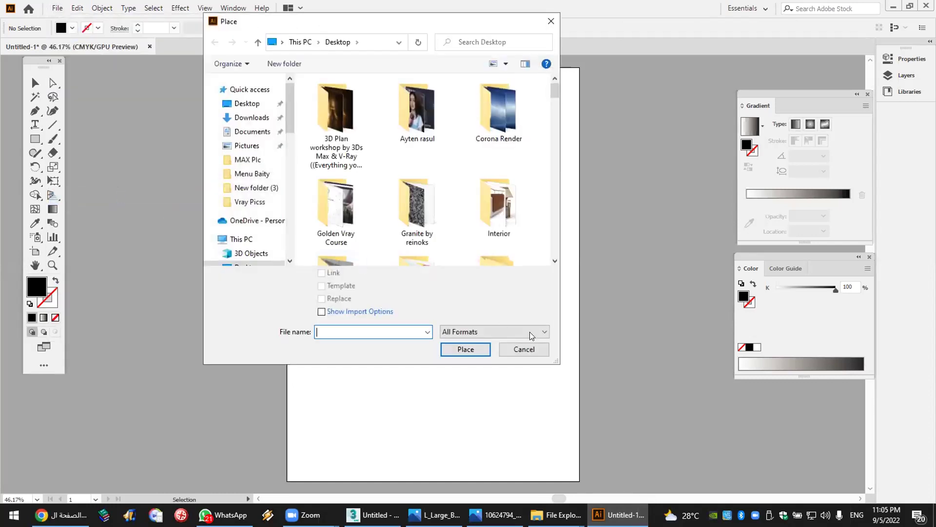
left_click_drag(557, 360, 641, 483)
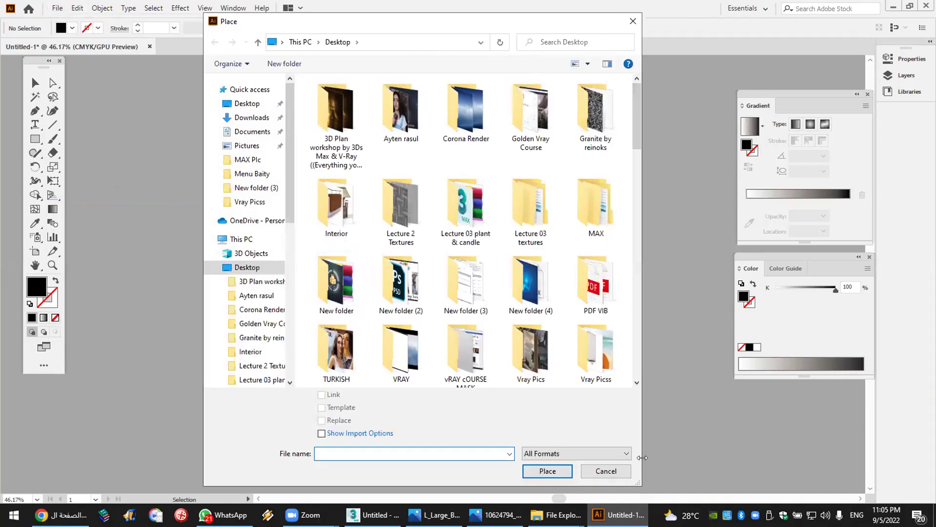
scroll(633, 178, "down", 2)
scroll(633, 179, "down", 10)
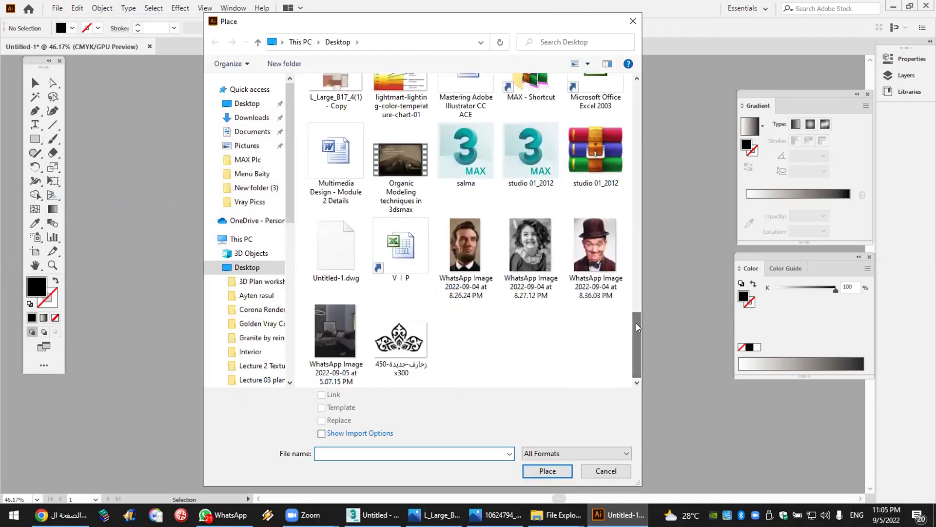
double_click(594, 251)
left_click_drag(337, 137, 516, 420)
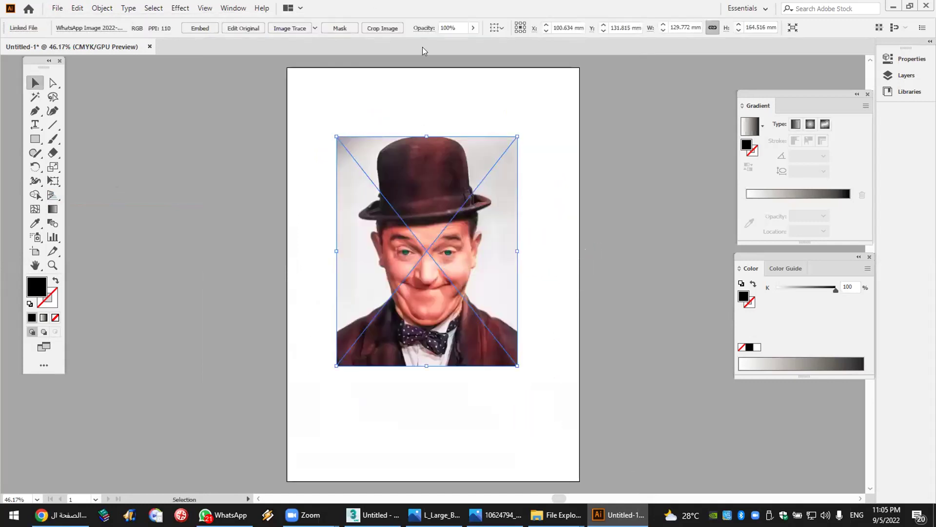
left_click_drag(407, 155, 414, 163)
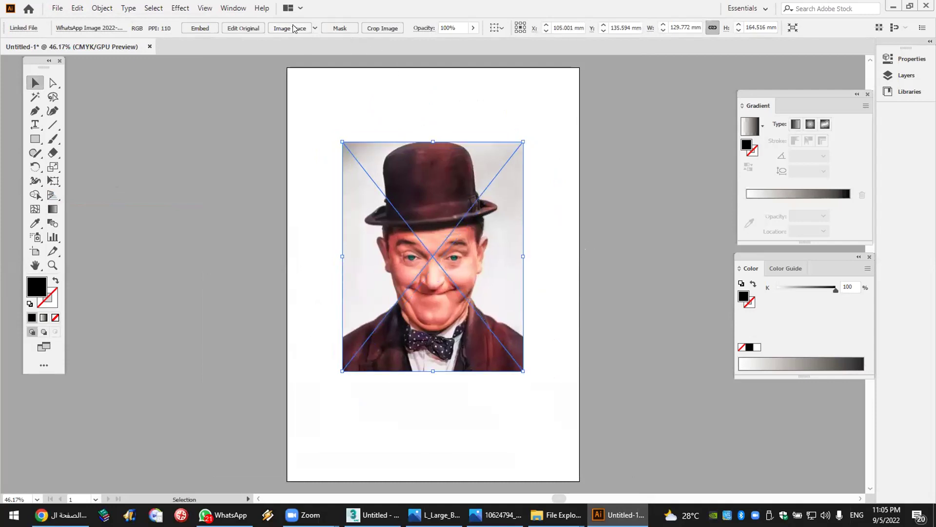
Step: Trace the placed portrait with the 6 Colors preset and expand the tracing into editable paths
left_click(315, 28)
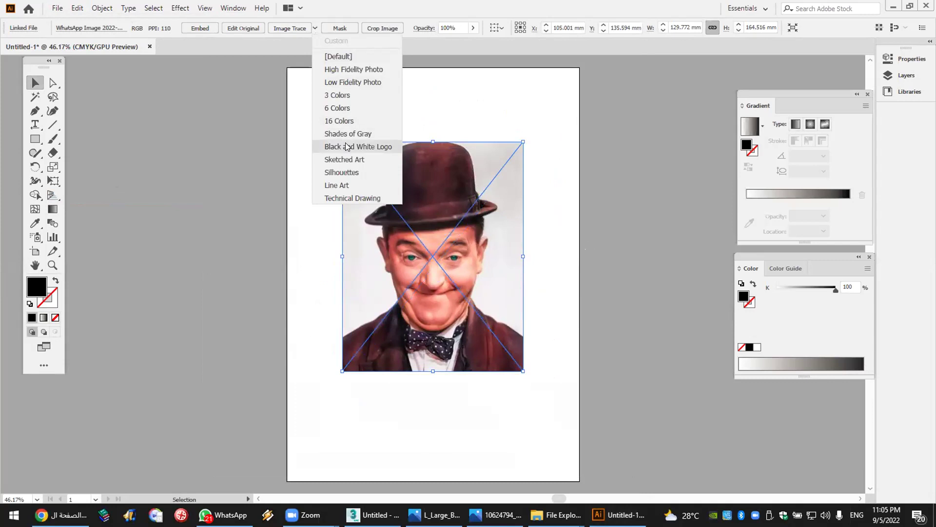
left_click(366, 104)
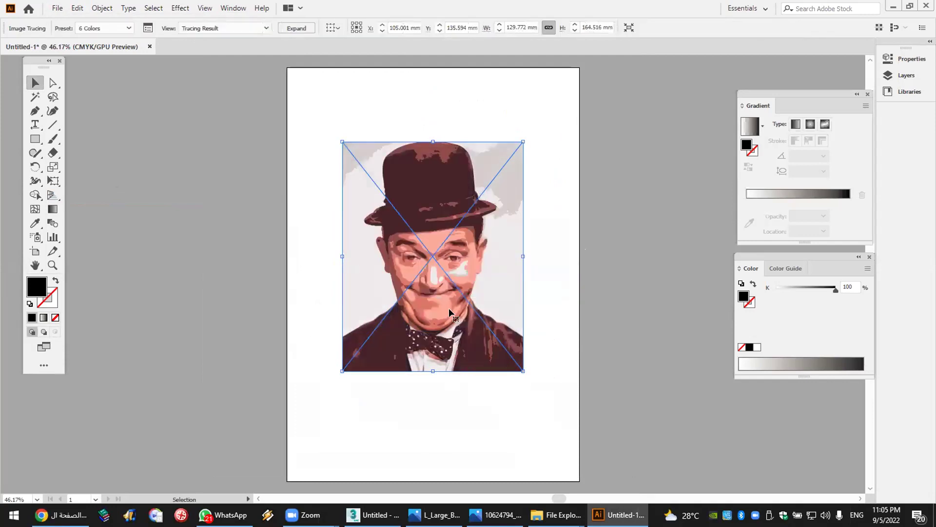
left_click(296, 29)
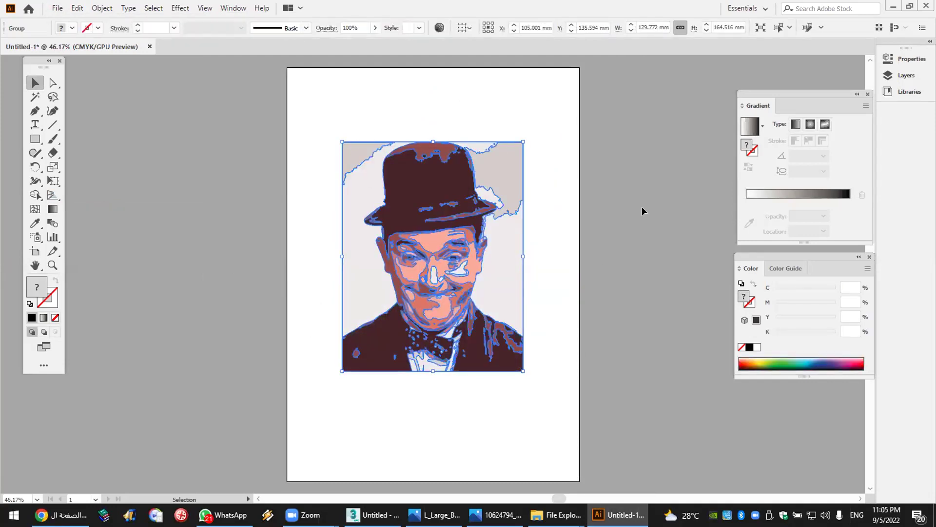
Step: Isolate the expanded tracing group and move the dark hat shape off the artboard to its left
left_click(608, 201)
double_click(432, 194)
left_click_drag(435, 181, 186, 195)
left_click(220, 302)
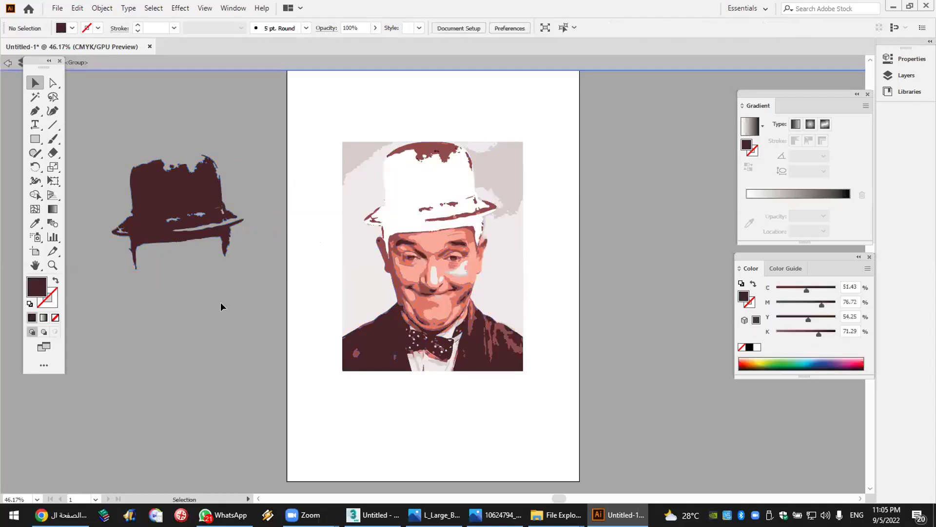
Step: Delete all the traced portrait shapes, including the separated hat, and leave isolation mode
left_click(210, 192)
left_click_drag(132, 123, 583, 431)
key("Delete")
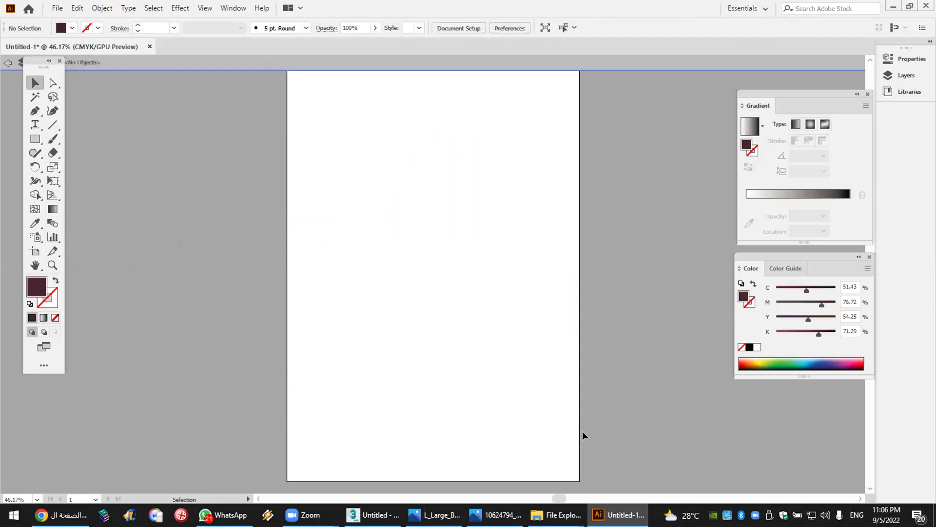
double_click(503, 334)
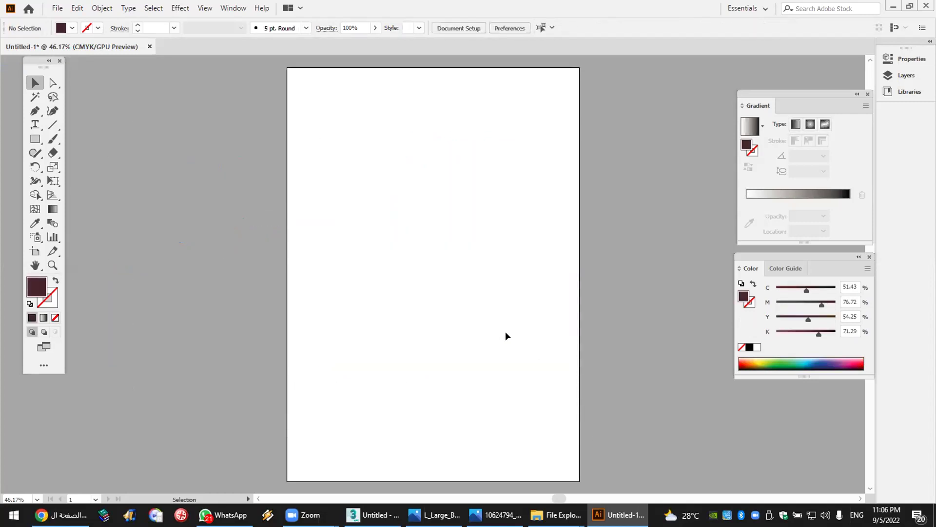
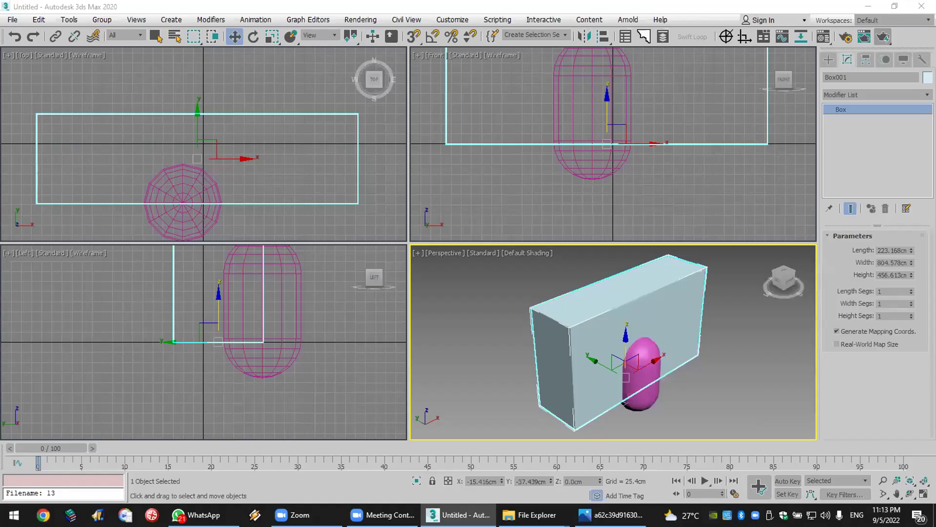
Step: Switch to WhatsApp and view the arched-niche vanity reference photo in the group chat
left_click(200, 514)
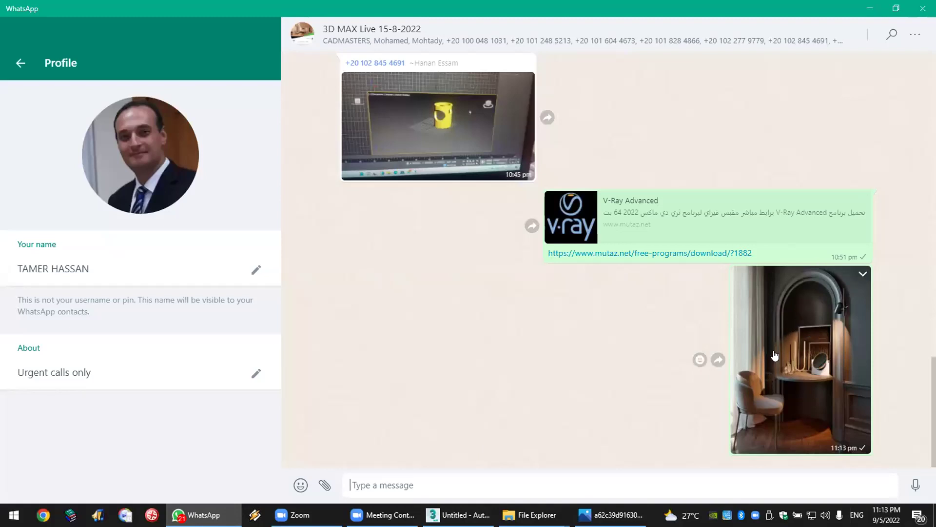
Step: Review the arched-niche photo in the image viewer, return to 3ds Max and raise the pink capsule's height to 451.323 cm
left_click(611, 515)
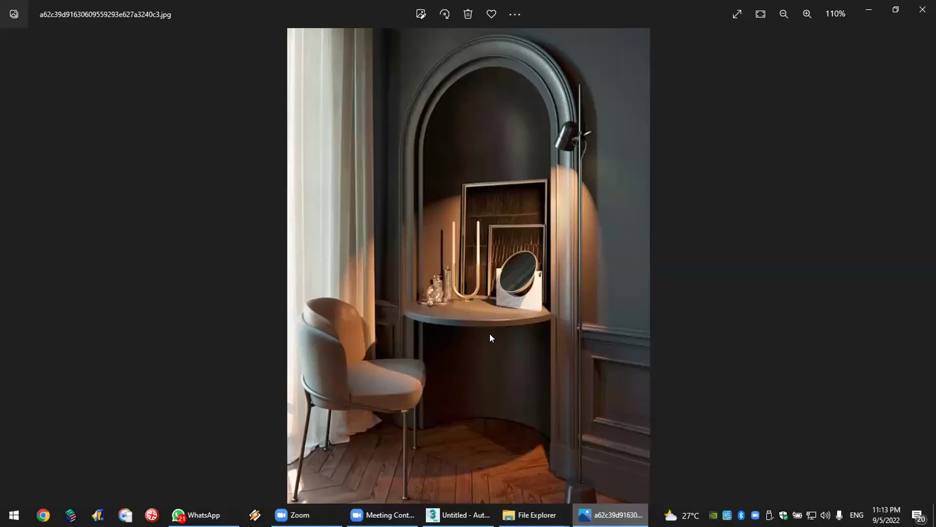
key("alt+Tab")
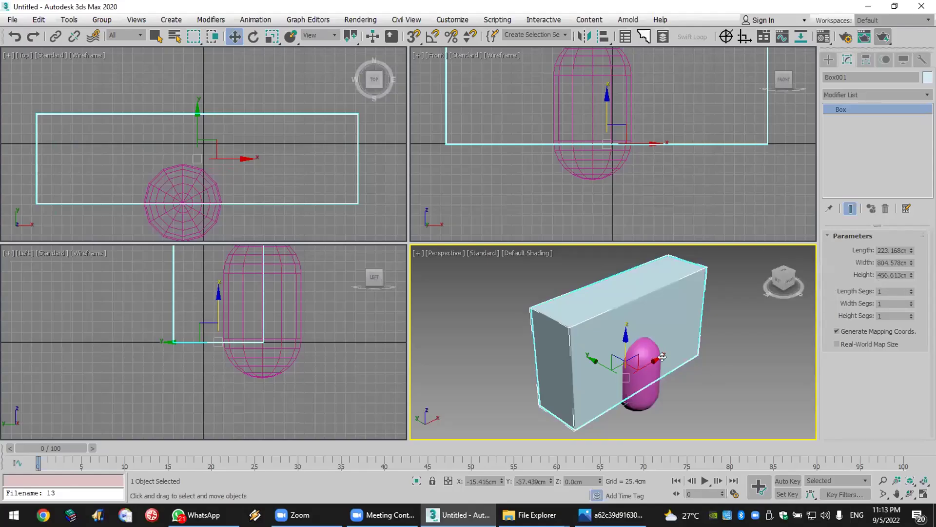
left_click(645, 399)
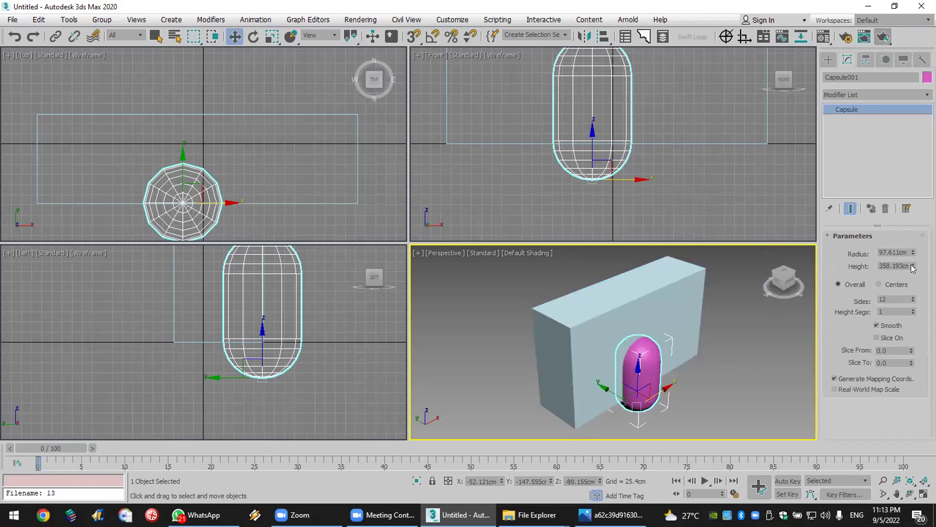
Step: Try cutting an arched niche by subtracting the capsule from the box with ProBoolean, and undo the cut
left_click(723, 304)
left_click(689, 299)
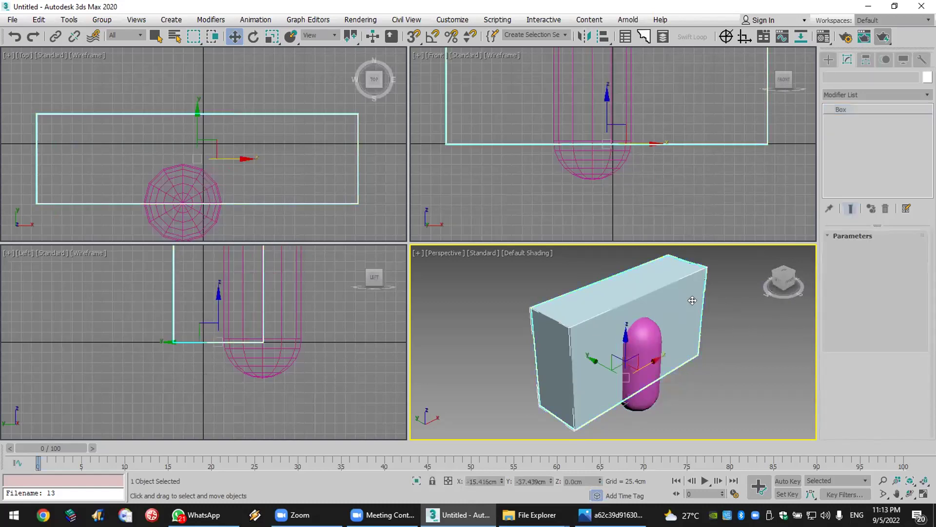
left_click(828, 59)
left_click(839, 91)
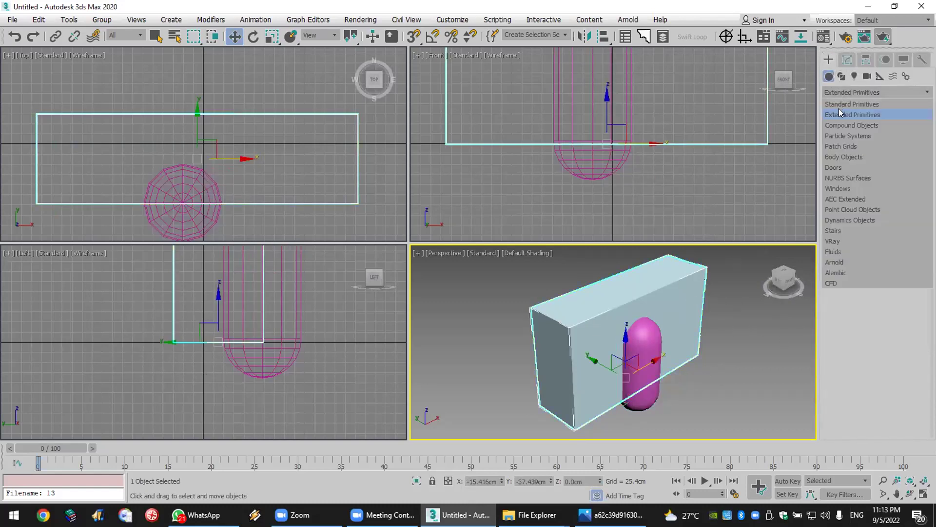
left_click(843, 125)
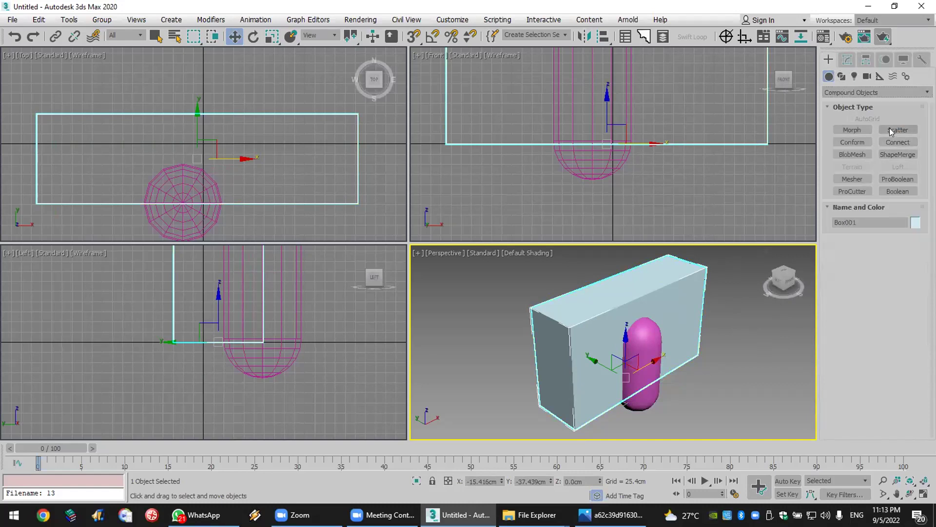
left_click(896, 179)
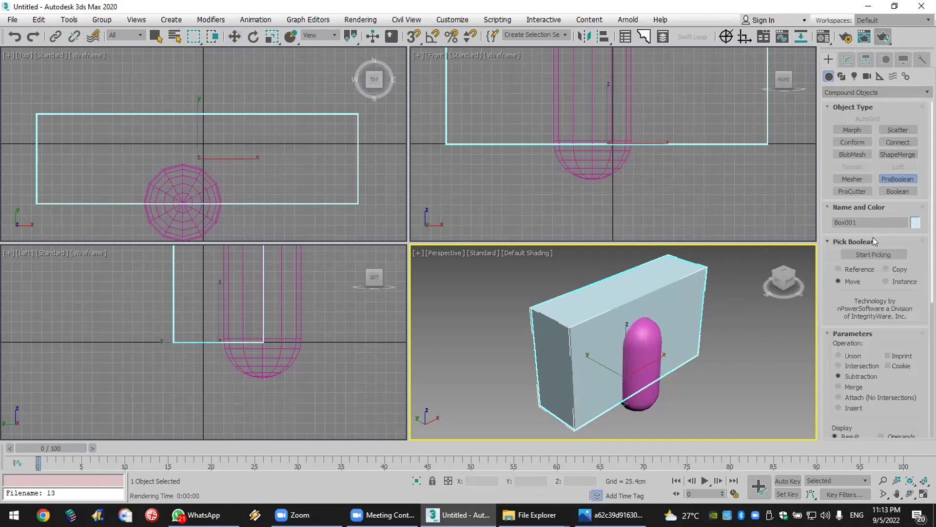
left_click(645, 345)
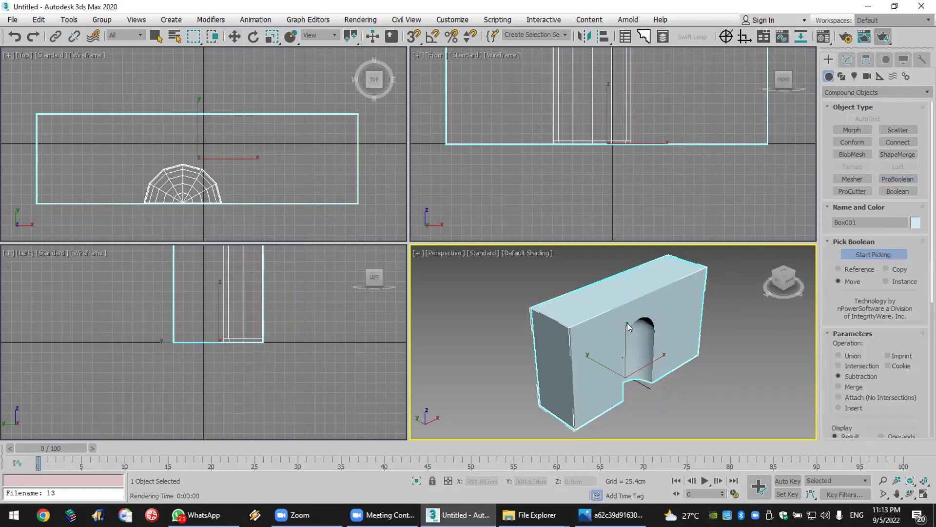
scroll(707, 361, "up", 5)
scroll(688, 304, "up", 3)
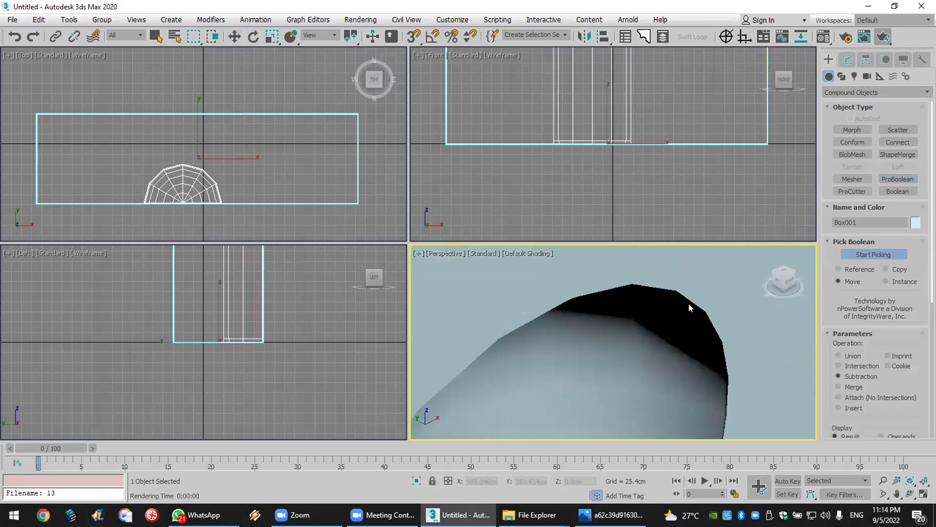
left_click(8, 36)
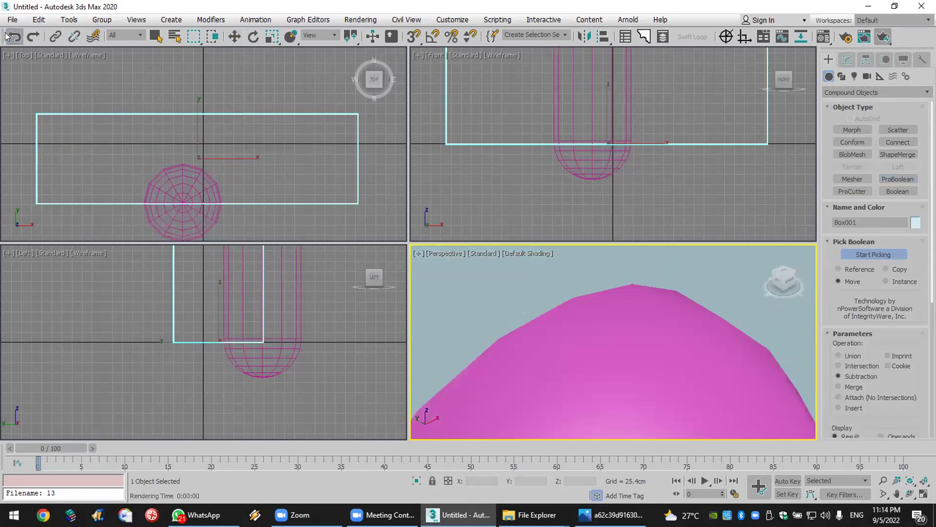
left_click(8, 36)
Step: Smooth the capsule by raising its number of sides to about 76
left_click(156, 205)
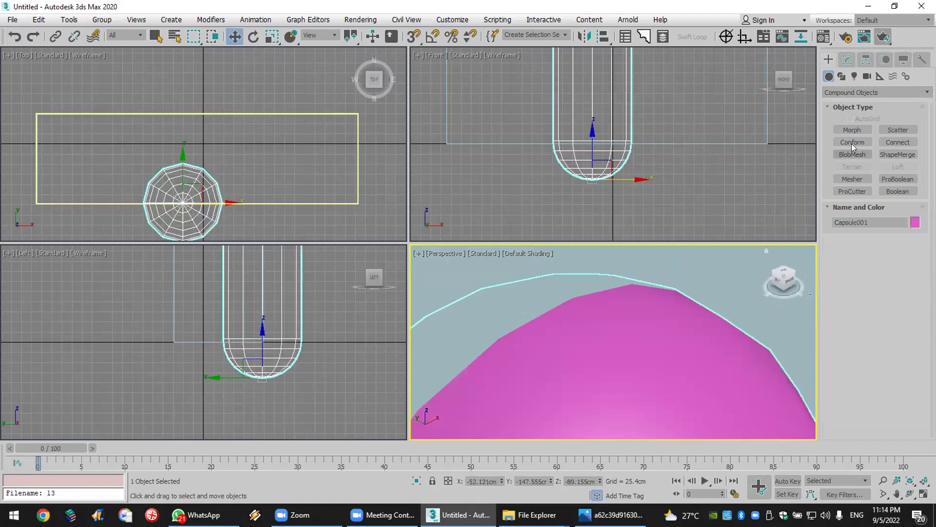
left_click(846, 60)
left_click_drag(914, 299, 914, 299)
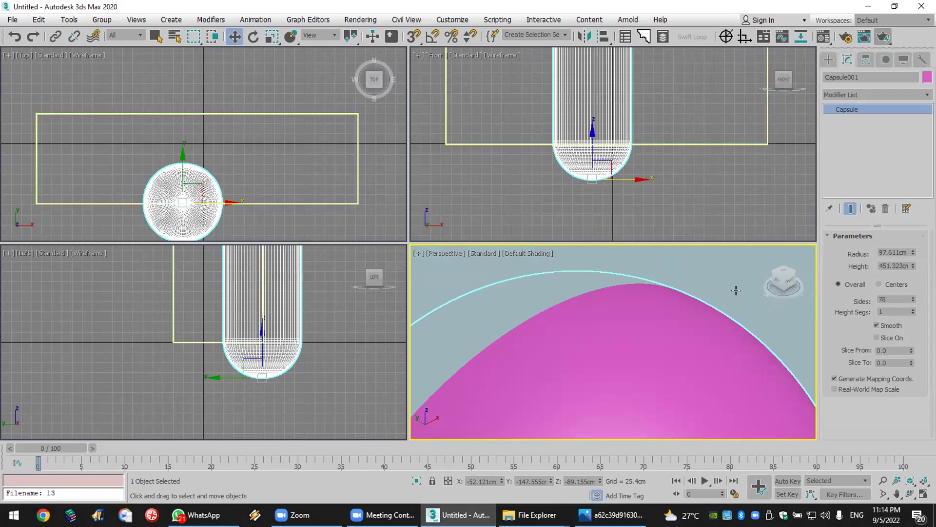
Step: Subtract the smoother capsule from the box with ProBoolean to carve a rounded arched niche
left_click(726, 276)
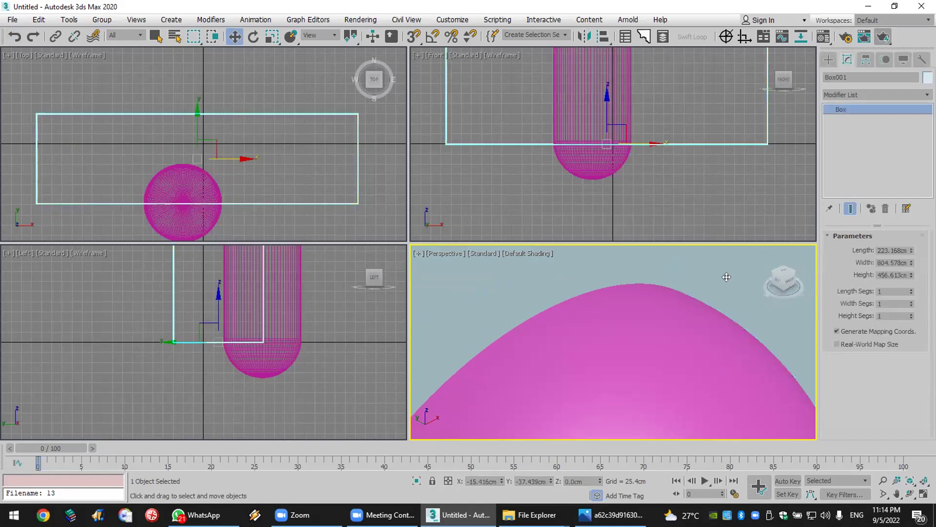
left_click(828, 59)
left_click(900, 177)
left_click(873, 254)
left_click(672, 343)
key("w")
scroll(577, 313, "down", 6)
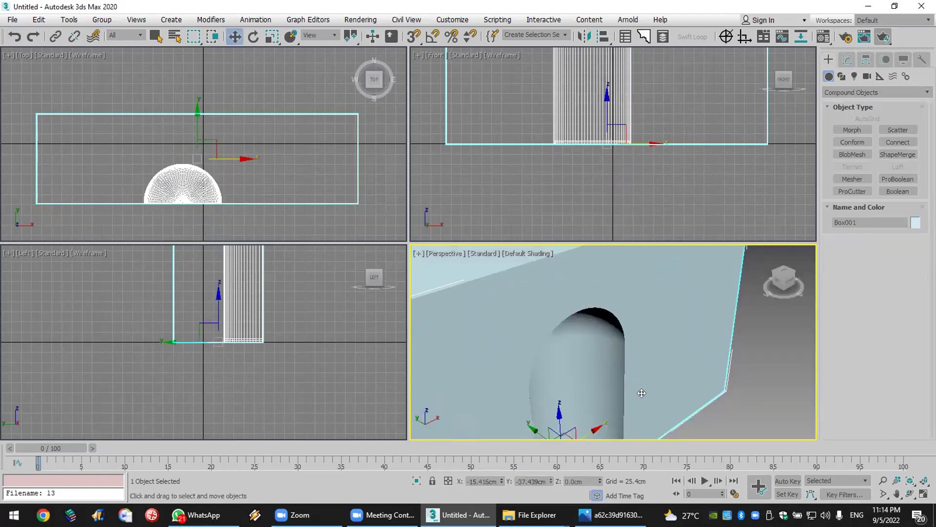
scroll(609, 435, "up", 3)
scroll(609, 435, "up", 2)
scroll(645, 352, "down", 4)
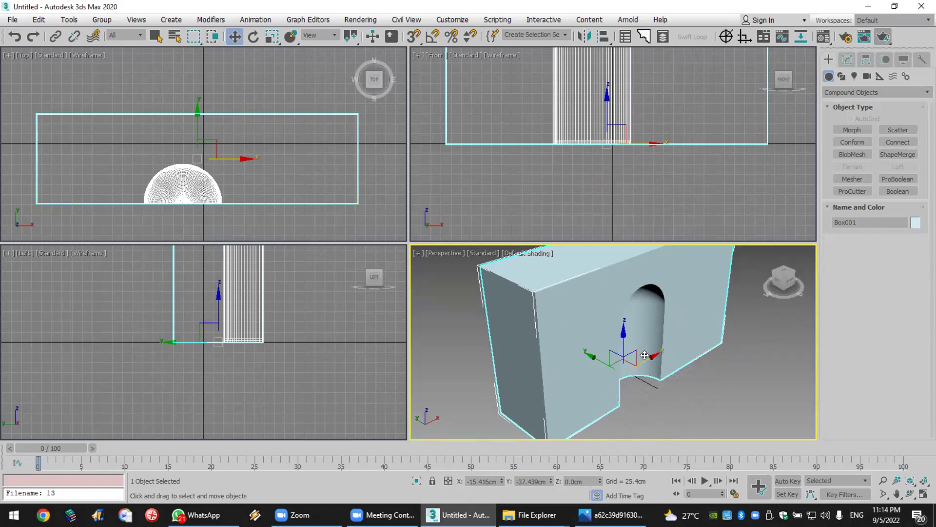
scroll(644, 355, "up", 3)
Step: Reset 3ds Max to an empty scene without saving the niche model
left_click(13, 20)
left_click(37, 55)
left_click(469, 273)
left_click(436, 273)
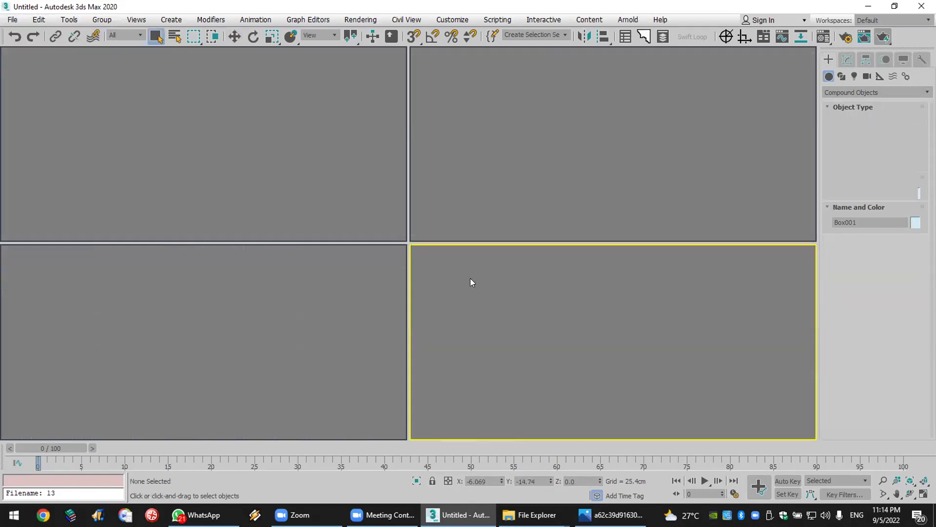
Step: Draw an upright rectangle spline in the Front viewport as the base of the arch
left_click(842, 76)
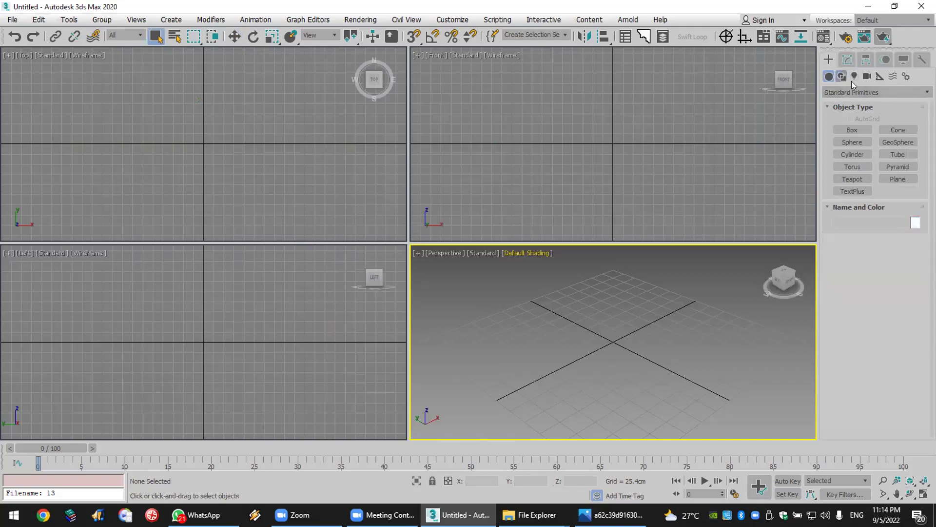
left_click(907, 138)
left_click_drag(541, 85, 630, 202)
Step: Turn on snapping and draw a circle centred on the rectangle's top-edge midpoint, reaching its top corner
left_click(852, 152)
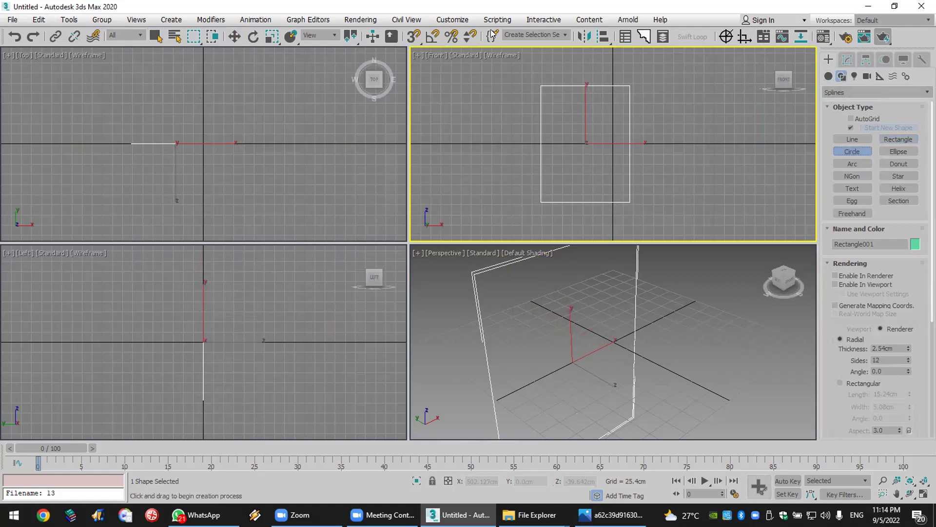
left_click_drag(413, 37, 414, 55)
right_click(413, 37)
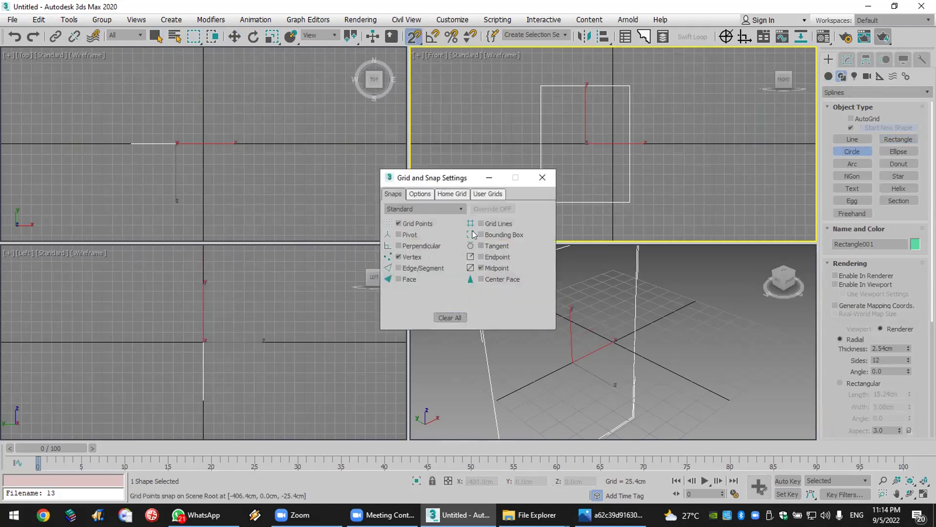
left_click(542, 178)
left_click_drag(585, 86, 629, 86)
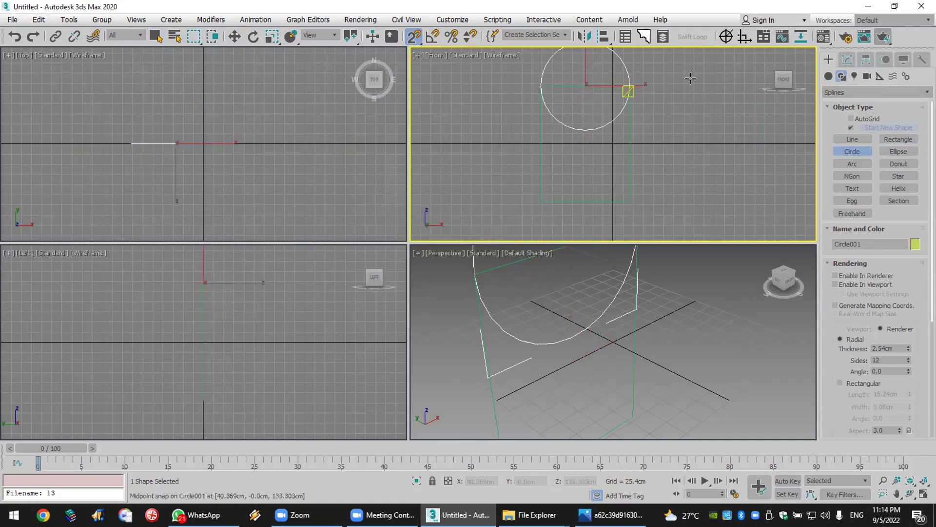
Step: Add an Edit Spline modifier to the circle and attach the rectangle to it
left_click(846, 60)
left_click(842, 94)
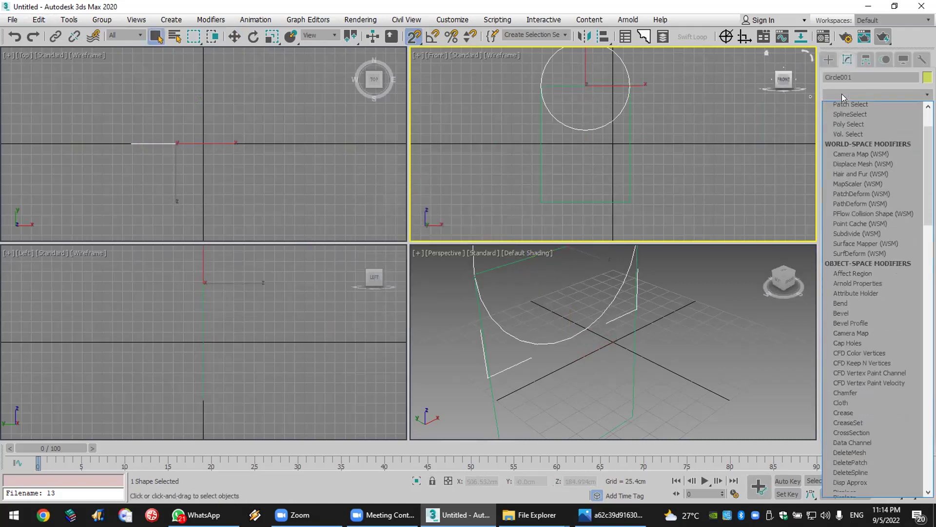
scroll(842, 93, "down", 5)
left_click(859, 146)
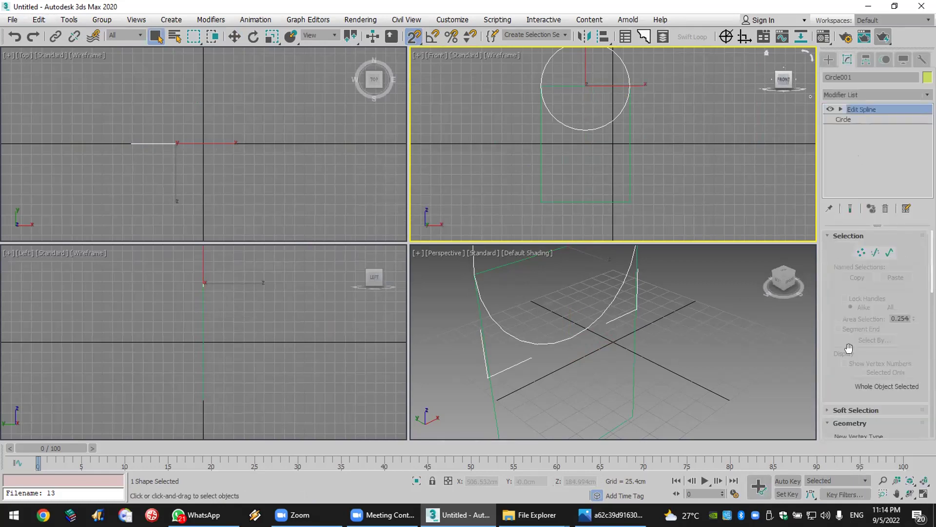
left_click(852, 359)
left_click(631, 202)
Step: Delete the circle's lower half and the rectangle's top and bottom segments, leaving an open arch
left_click(841, 109)
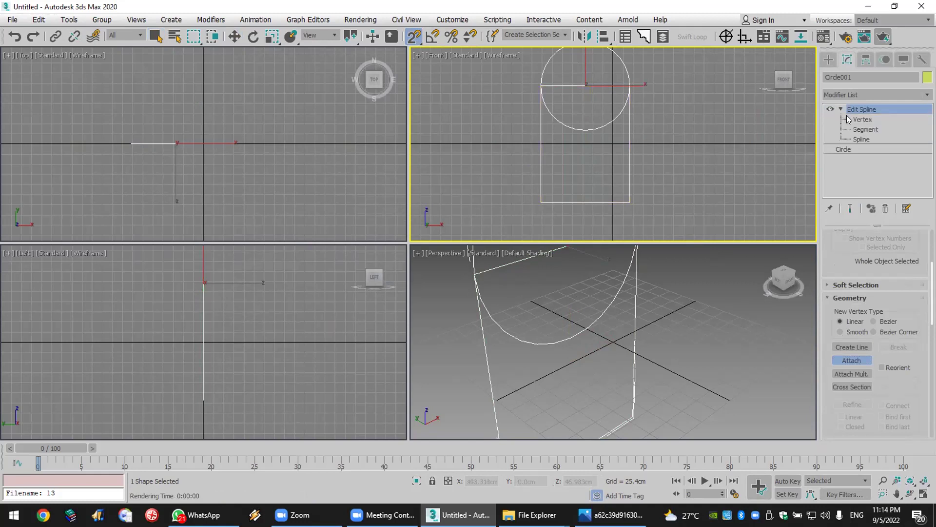
left_click(863, 129)
key("w")
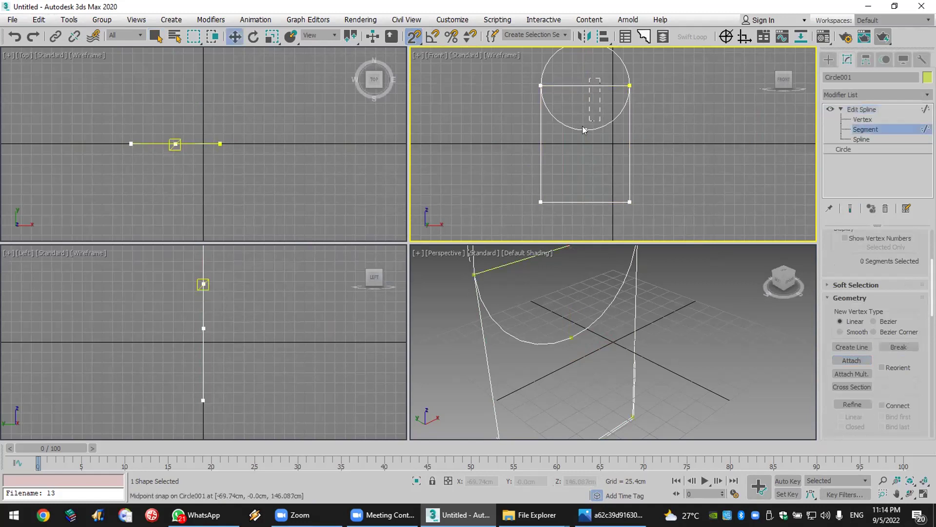
left_click_drag(629, 87, 568, 147)
key("Delete")
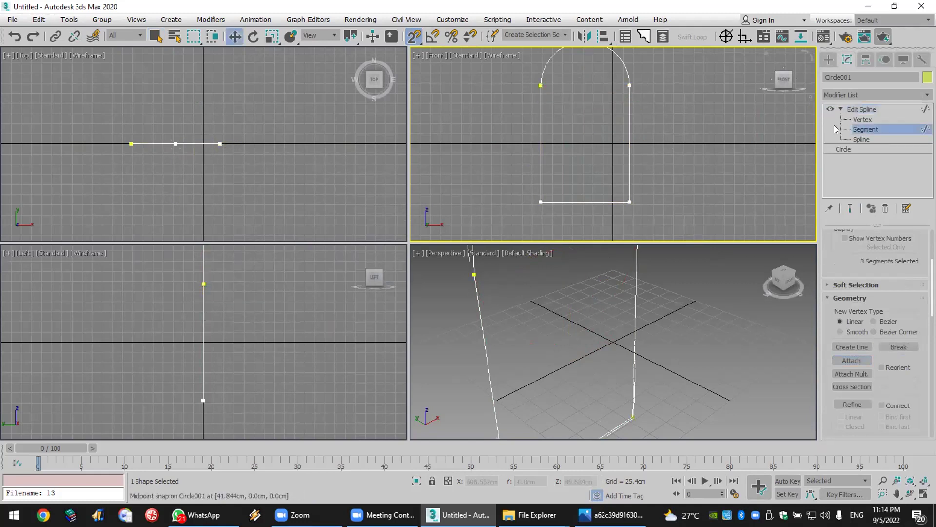
left_click(591, 201)
key("Delete")
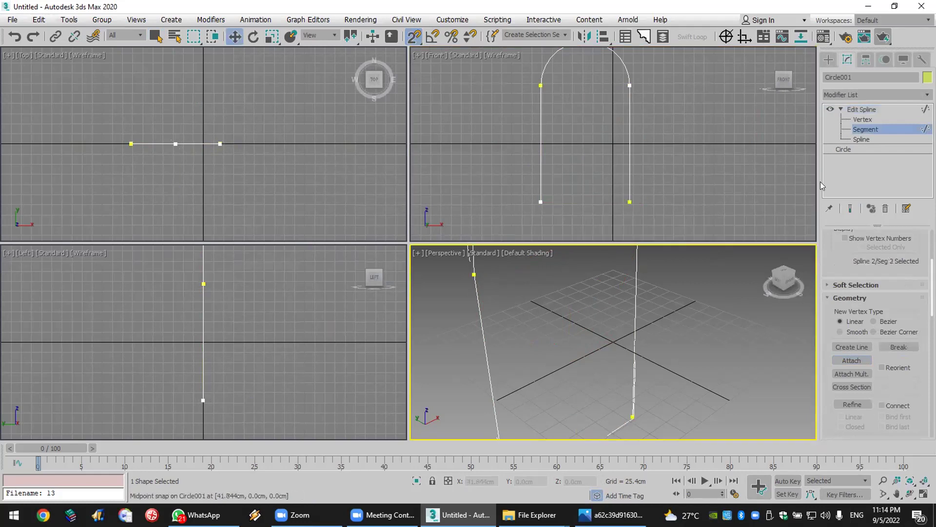
Step: Weld the overlapping vertices where the arc meets the arch's two vertical sides
left_click(863, 119)
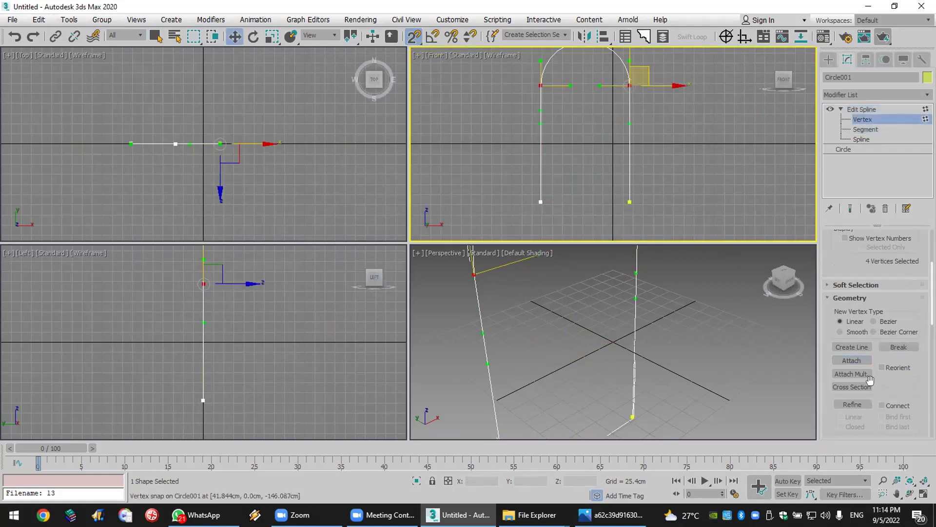
scroll(857, 376, "down", 3)
left_click(849, 427)
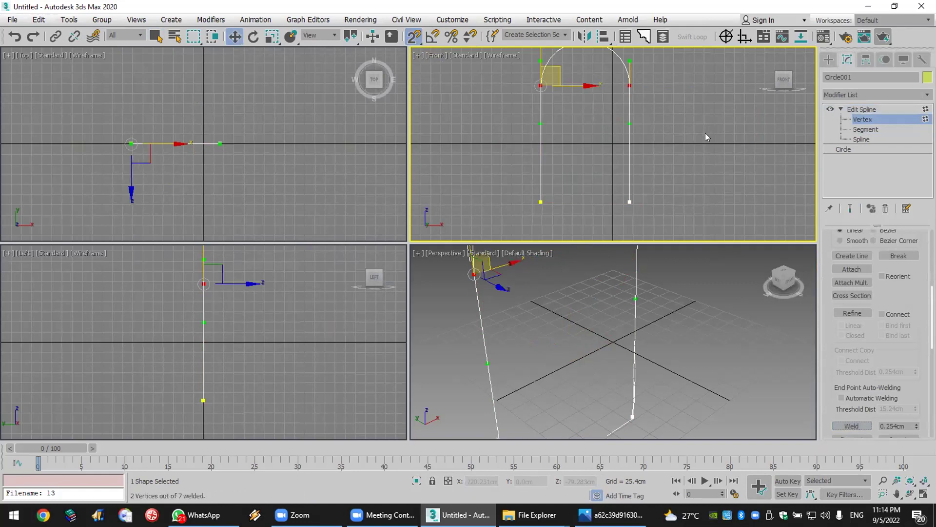
Step: Draw a thin rectangle spline about 79 cm wide and 10 cm high beside the arch in the Front viewport
left_click(829, 59)
scroll(730, 113, "up", 3)
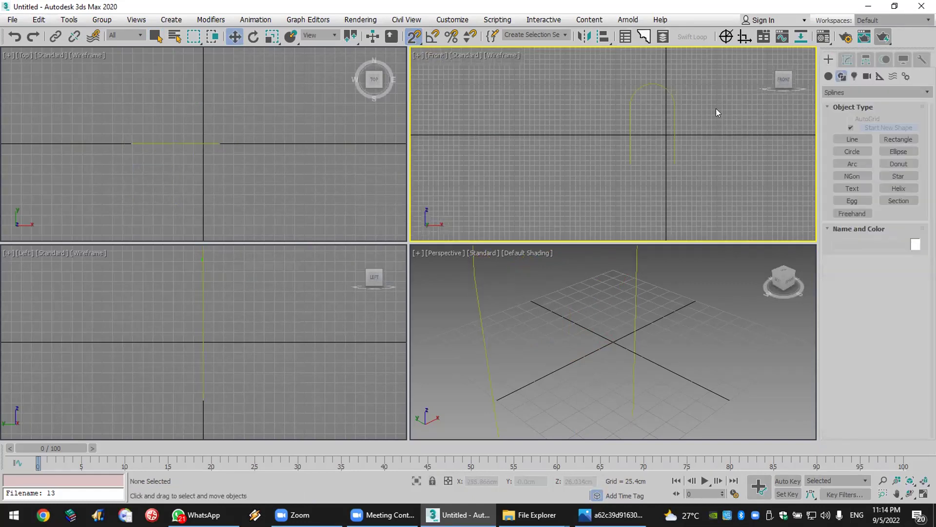
left_click(895, 139)
left_click_drag(663, 142, 706, 146)
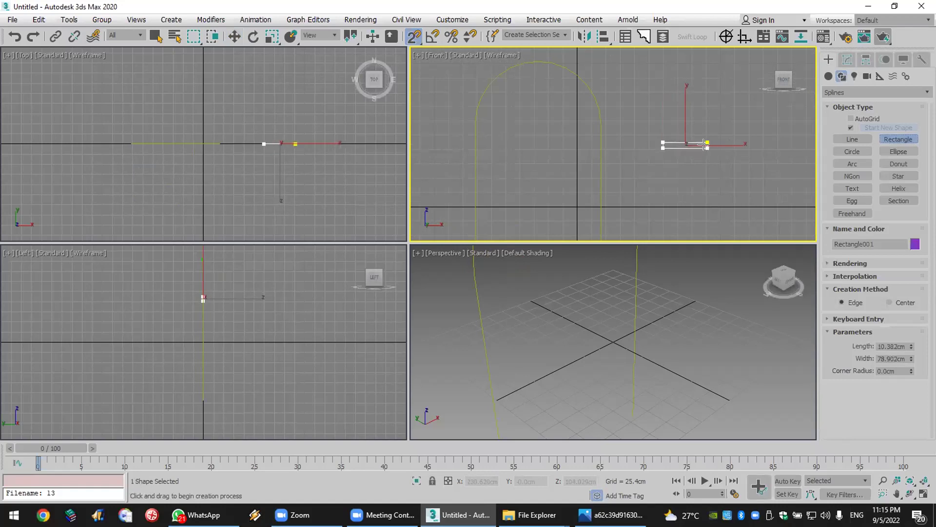
key("w")
scroll(703, 143, "up", 5)
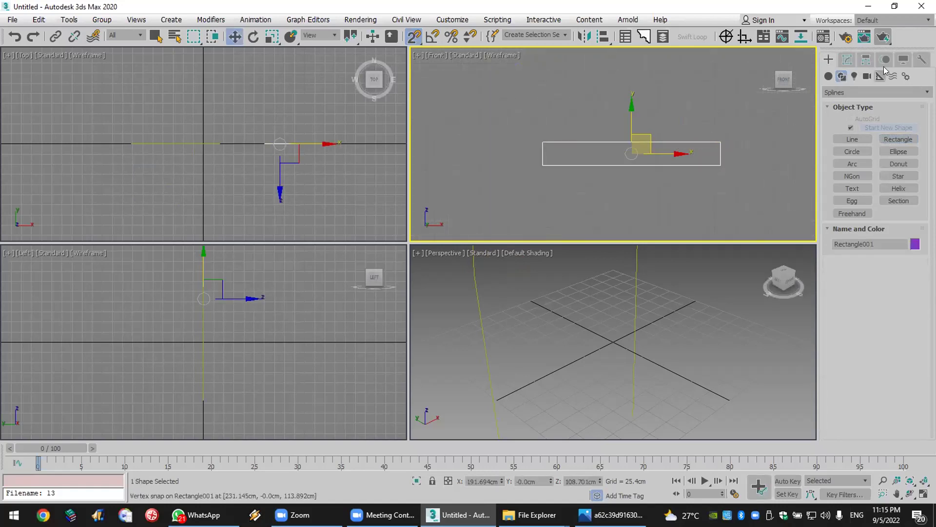
Step: Add an Edit Spline modifier to the thin rectangle beside the arch
left_click(847, 59)
left_click(860, 94)
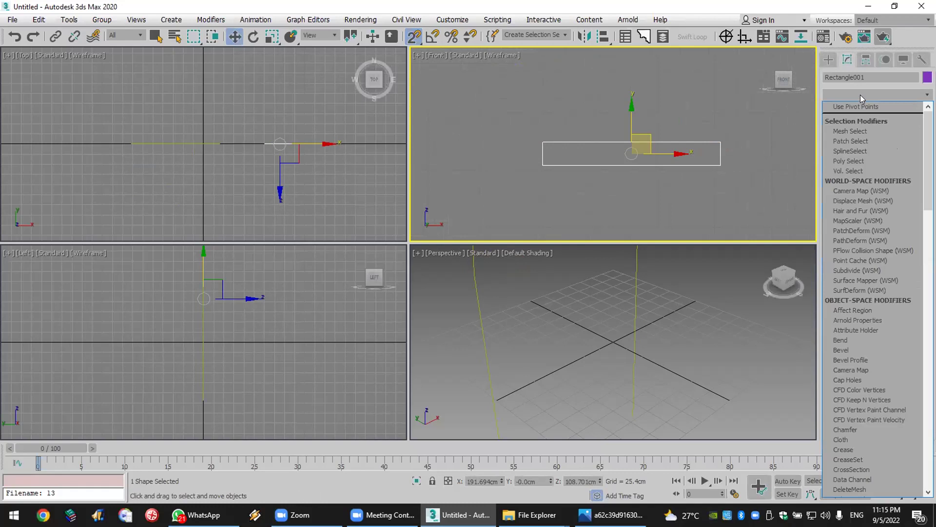
key("e")
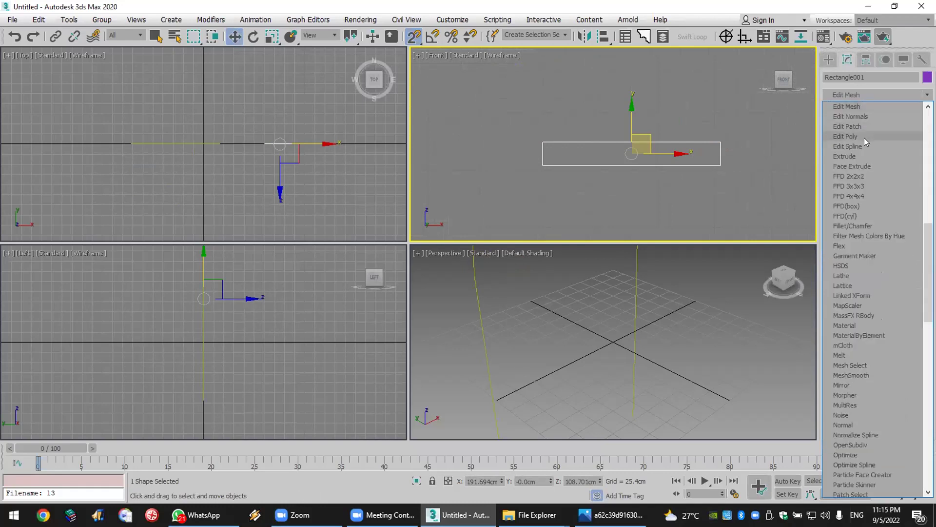
left_click(864, 145)
left_click(841, 109)
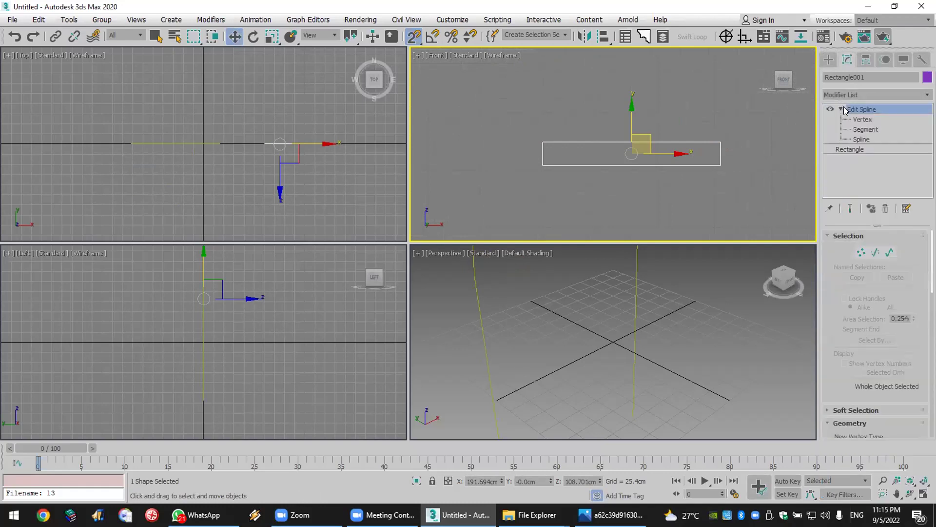
Step: Insert six vertices along the thin rectangle's top edge with Refine
left_click(863, 119)
scroll(836, 380, "down", 5)
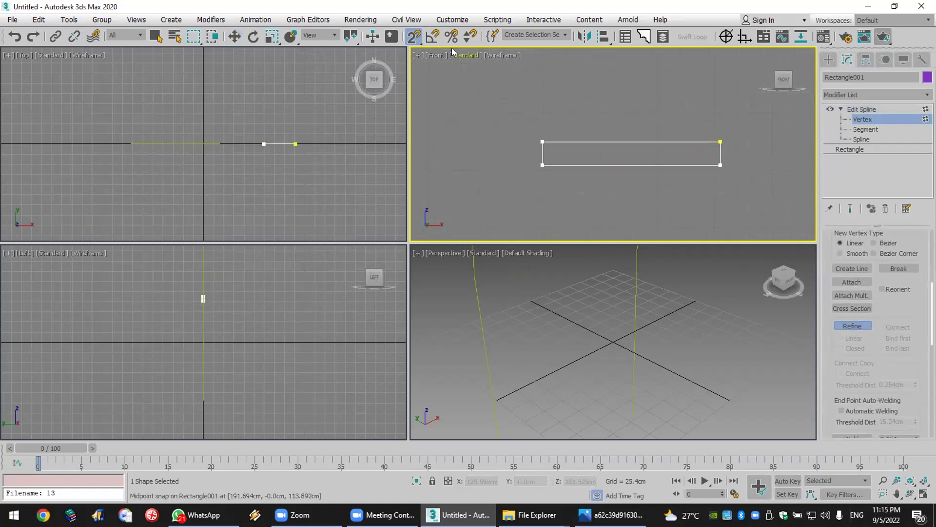
left_click(582, 141)
left_click(610, 141)
left_click(657, 141)
left_click(707, 142)
left_click(692, 141)
Step: Move the top-edge vertices into a wavy moulding profile: a dip near the left end, a middle peak and a taller peak near the right end
key("w")
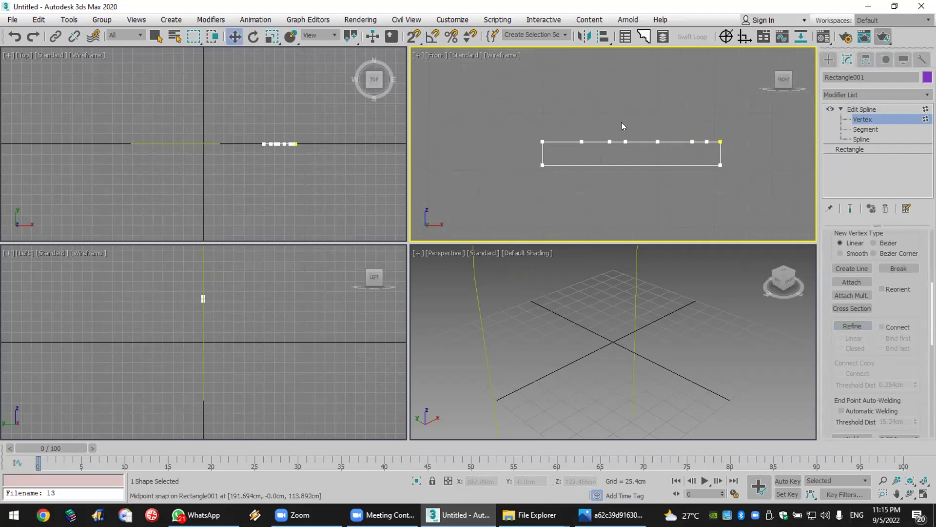
left_click_drag(639, 152, 640, 151)
left_click_drag(626, 113, 660, 134)
left_click(583, 142)
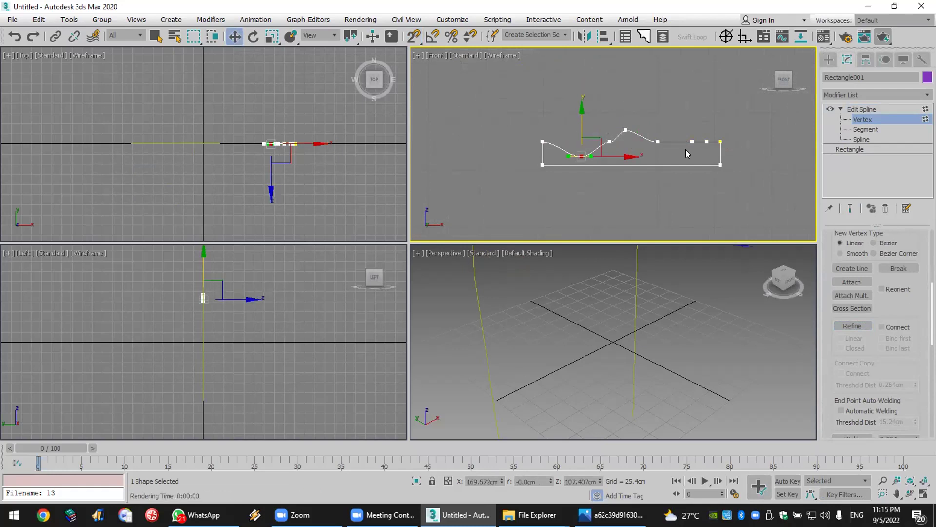
left_click_drag(695, 165, 694, 165)
left_click_drag(692, 124, 692, 94)
Step: Apply a Sweep modifier to the arch spline
scroll(644, 165, "down", 5)
left_click(829, 59)
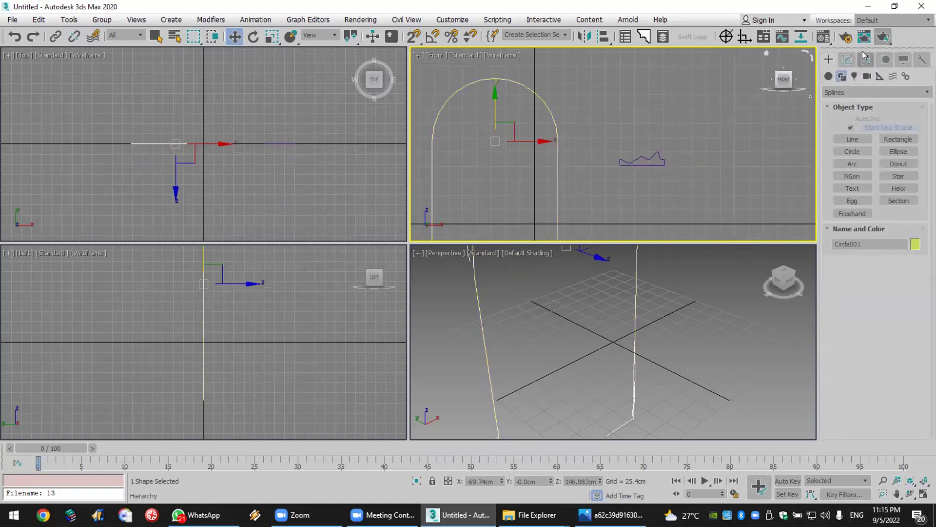
left_click(847, 60)
left_click(857, 95)
type("sweep")
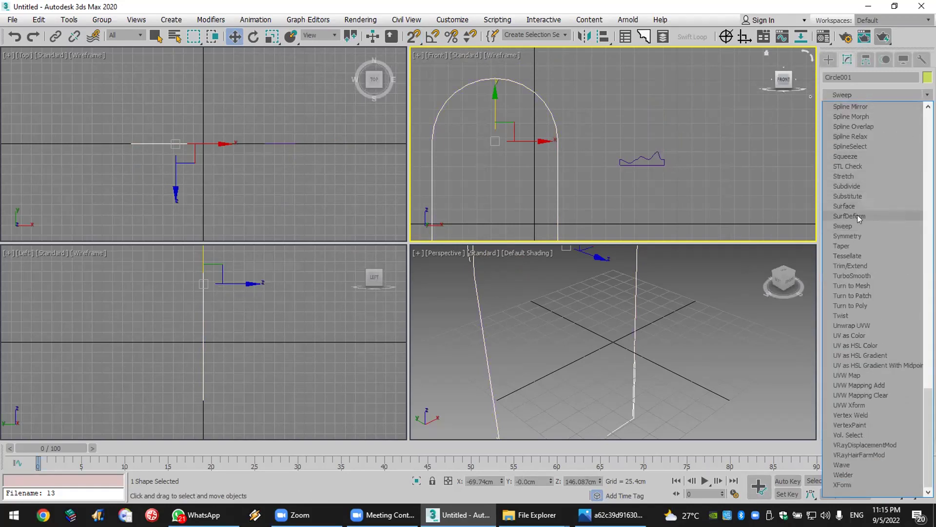
left_click(856, 225)
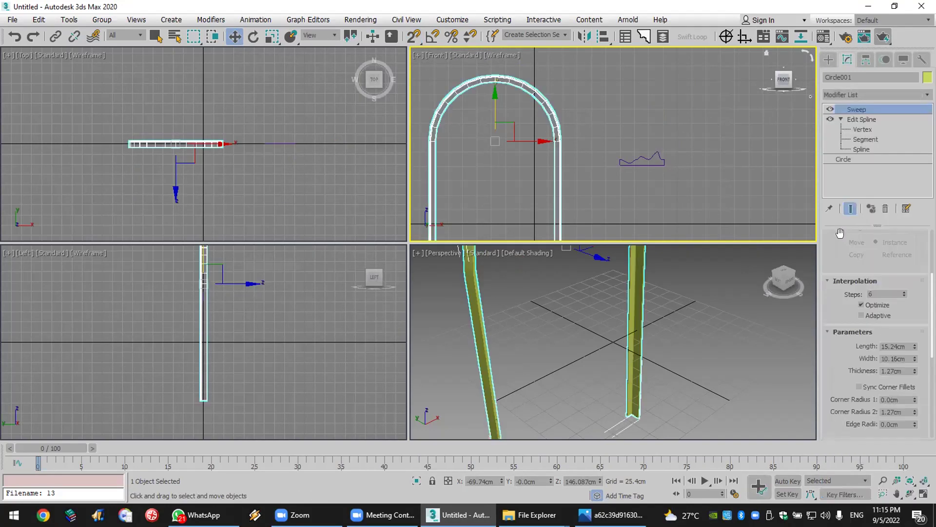
Step: Use a custom section for the Sweep and pick the wavy rectangle profile as its cross-section
scroll(835, 308, "up", 3)
left_click(839, 299)
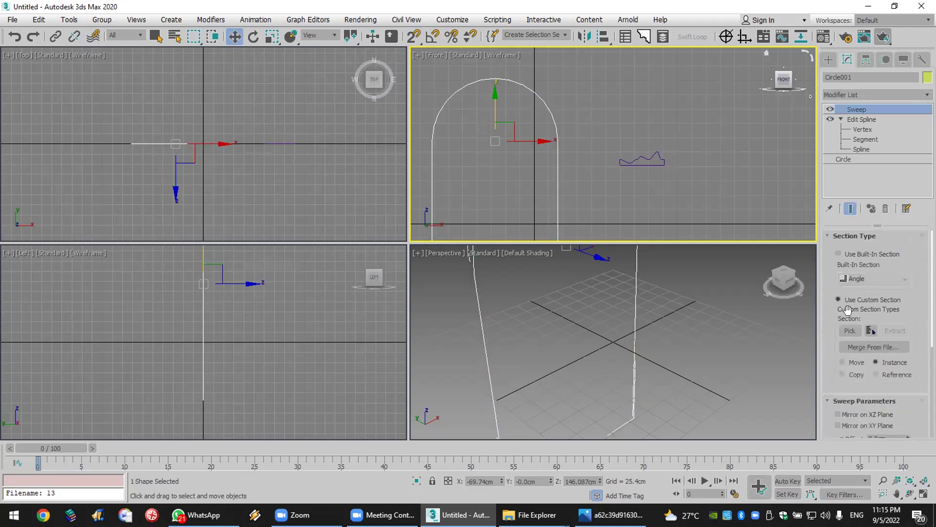
left_click(633, 164)
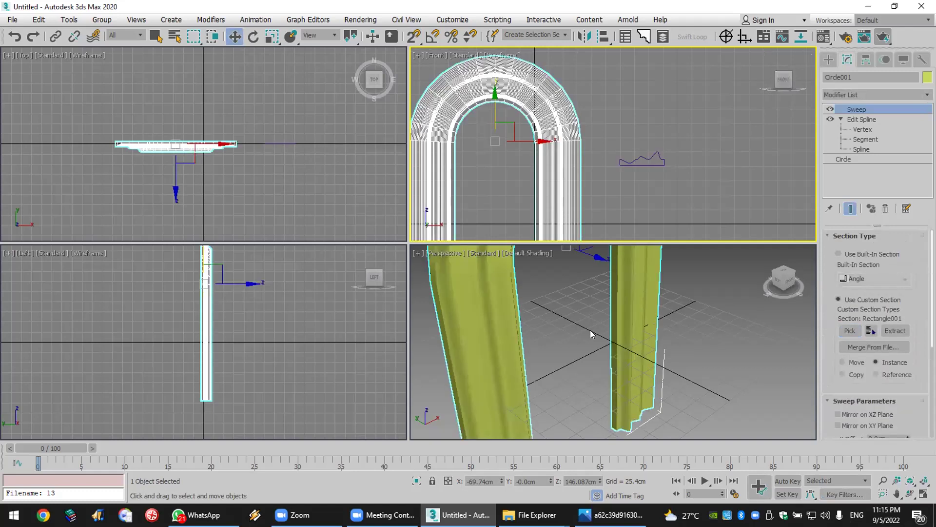
scroll(596, 280, "up", 2)
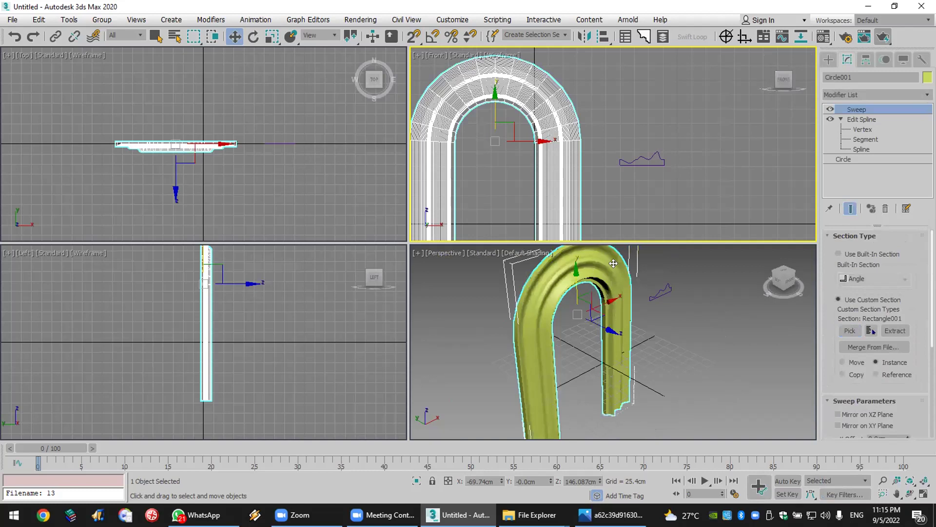
Step: Enable Adaptive interpolation on the swept arch's base circle and return to its Sweep modifier
left_click(632, 164)
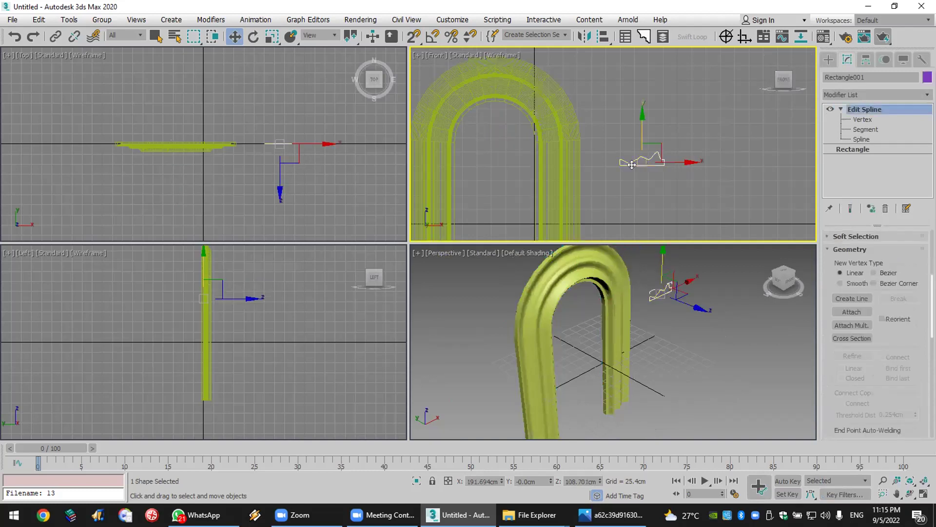
left_click(584, 260)
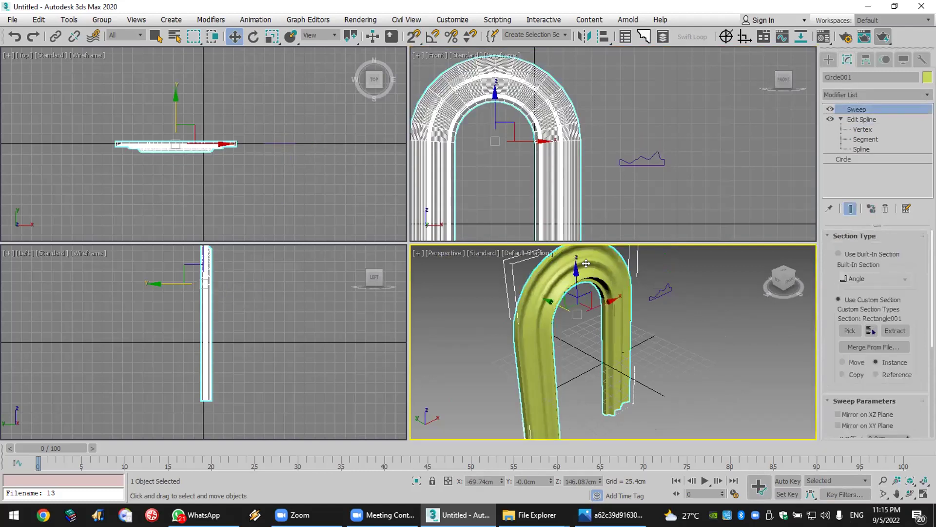
left_click(871, 159)
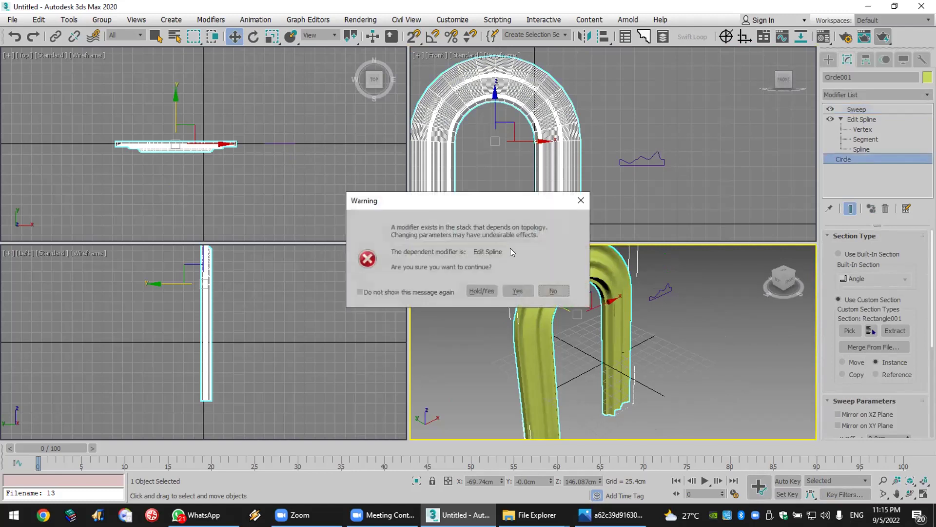
left_click(518, 291)
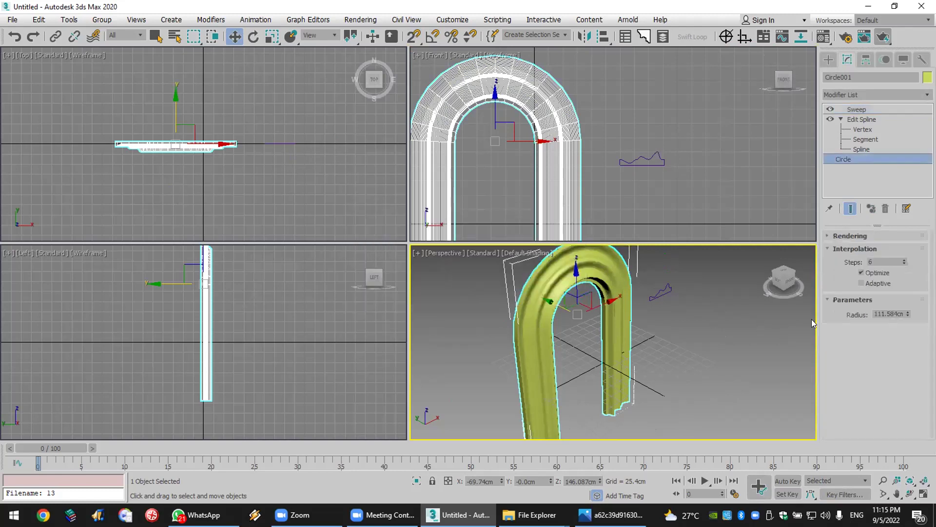
left_click(881, 284)
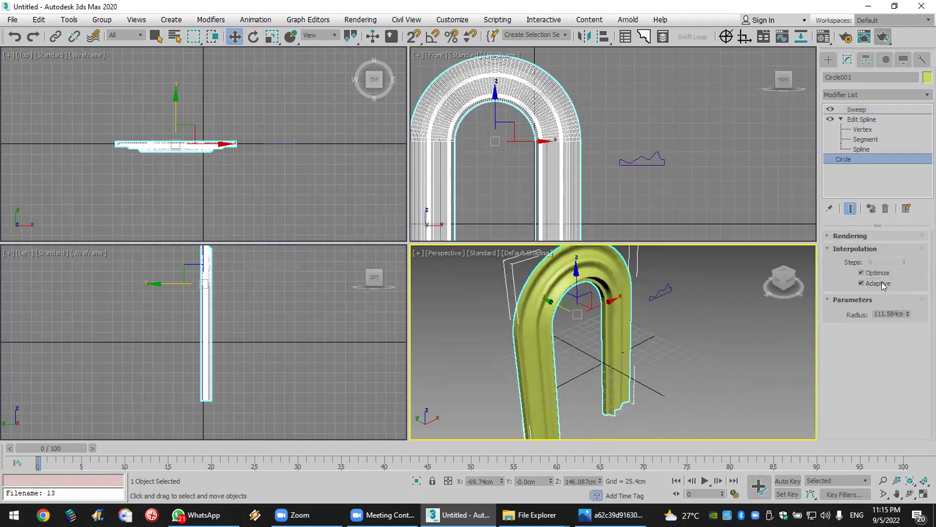
left_click(837, 107)
Step: Edit the moulding profile's vertices, undoing the move at its left end and lowering the tall peak near its right end into a valley
left_click(654, 169)
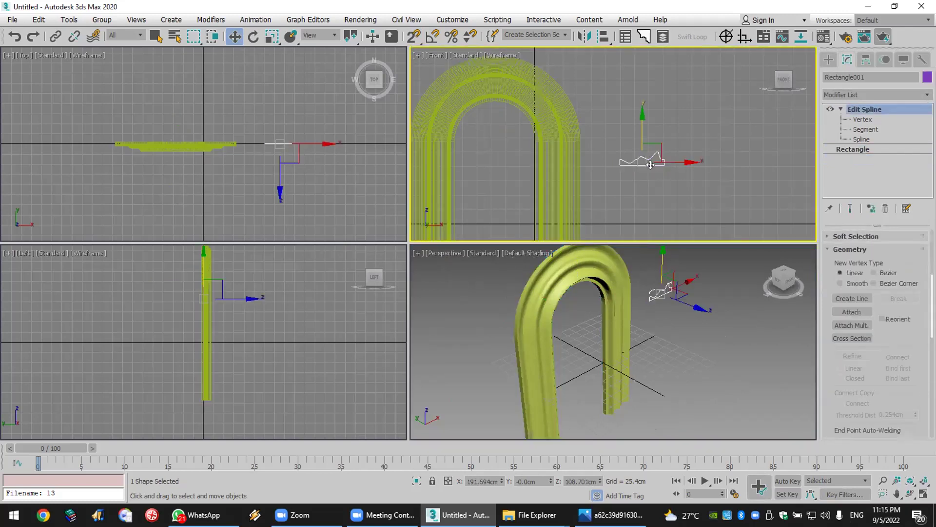
left_click(862, 120)
left_click(657, 151)
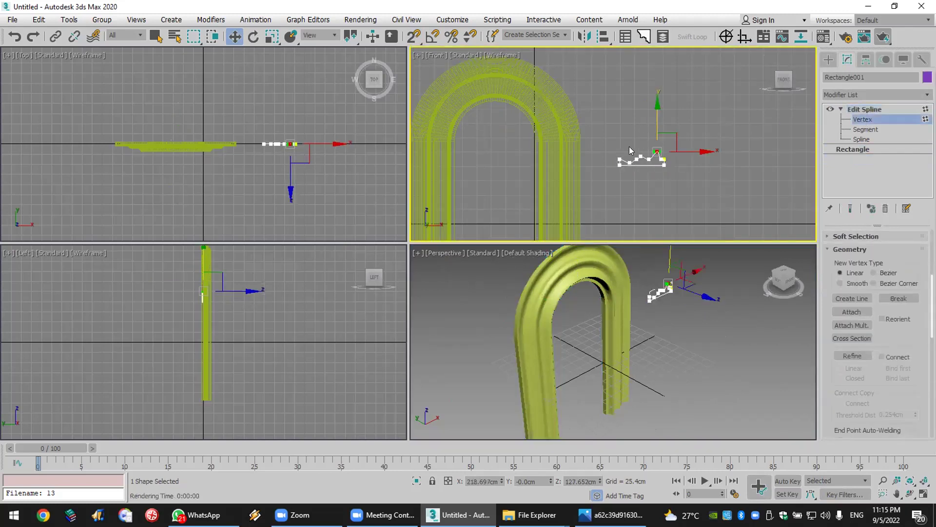
left_click_drag(625, 164, 655, 158)
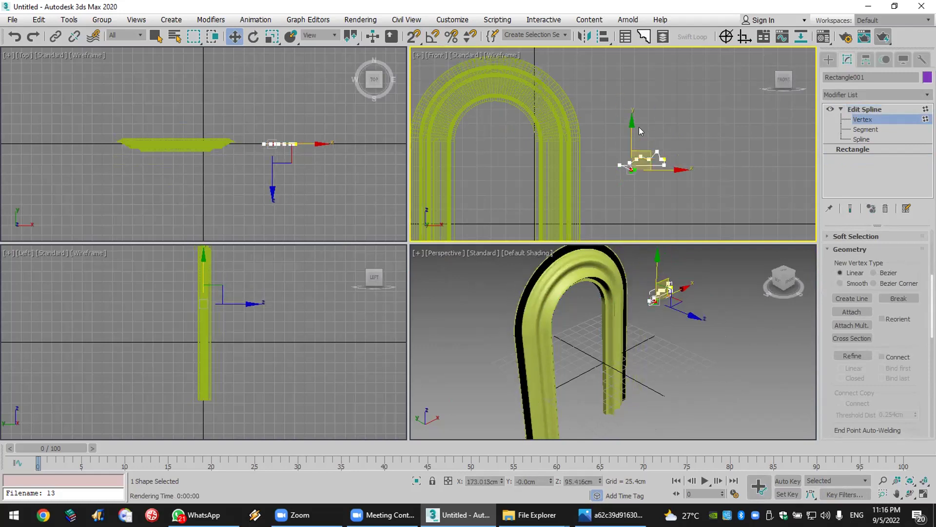
key("ctrl+z")
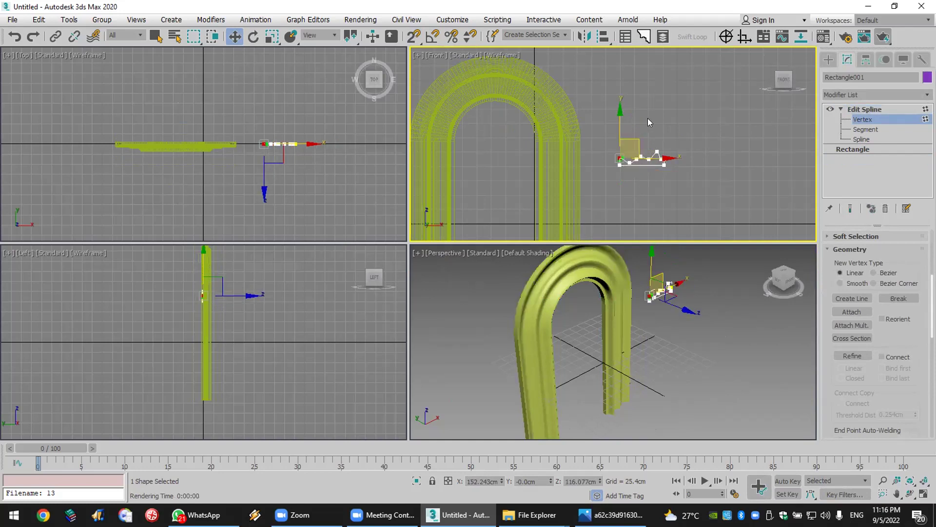
left_click_drag(661, 145, 669, 161)
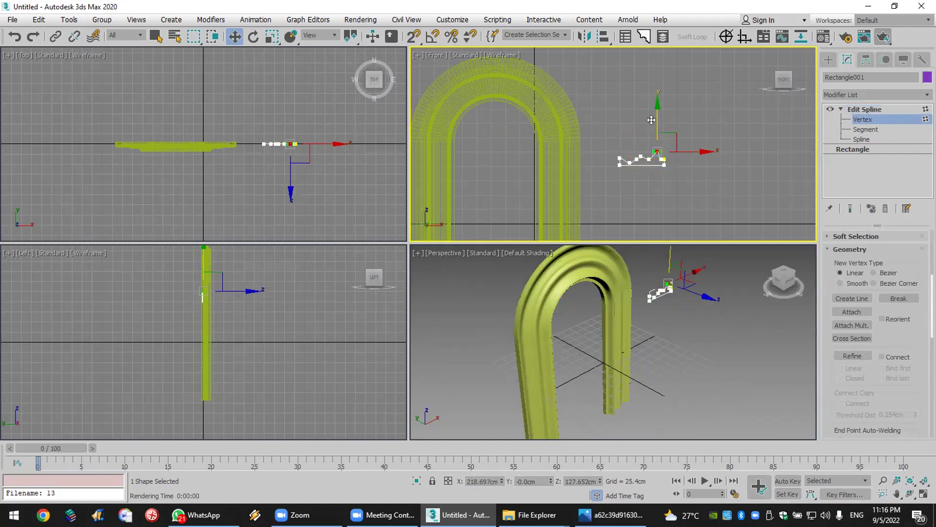
left_click_drag(653, 129, 627, 144)
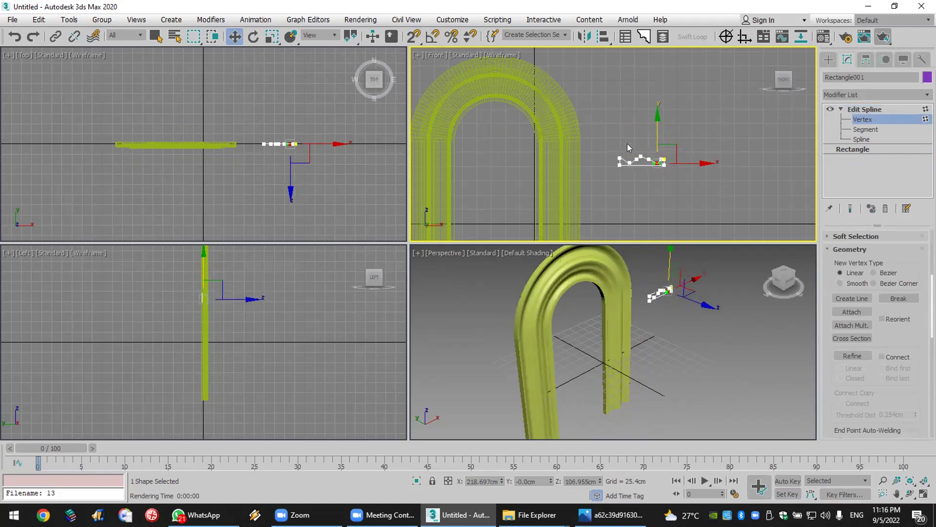
Step: Lower the profile's middle peak vertex into a valley so the swept moulding gets another groove
scroll(616, 153, "up", 3)
scroll(616, 153, "up", 2)
left_click_drag(688, 163, 681, 177)
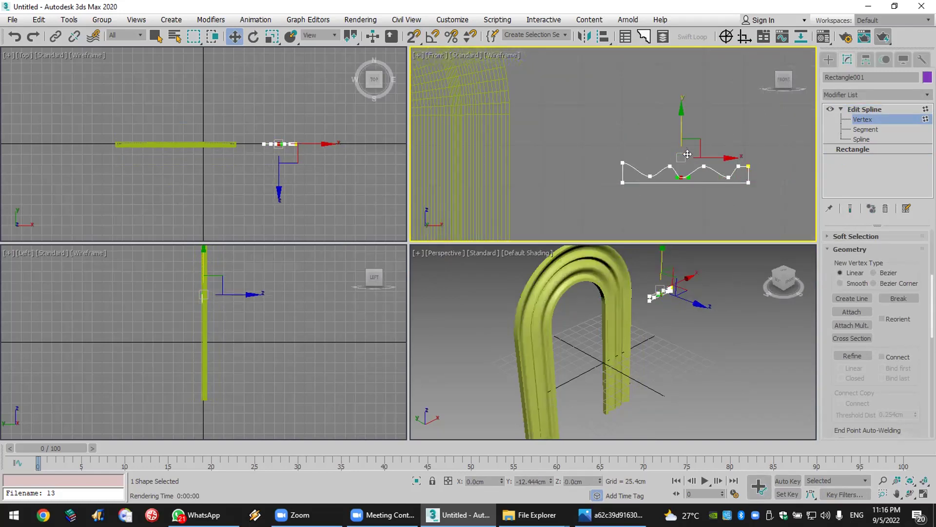
left_click(660, 207)
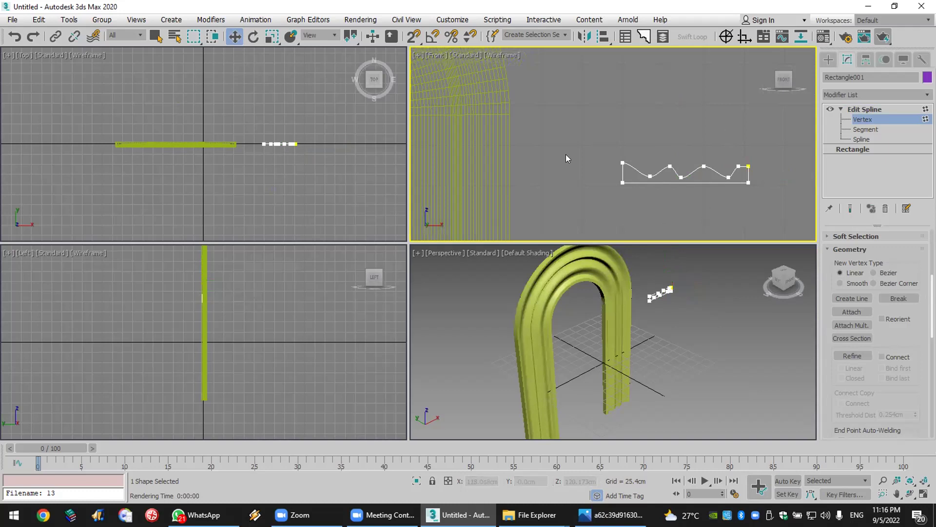
scroll(561, 155, "down", 5)
left_click(735, 310)
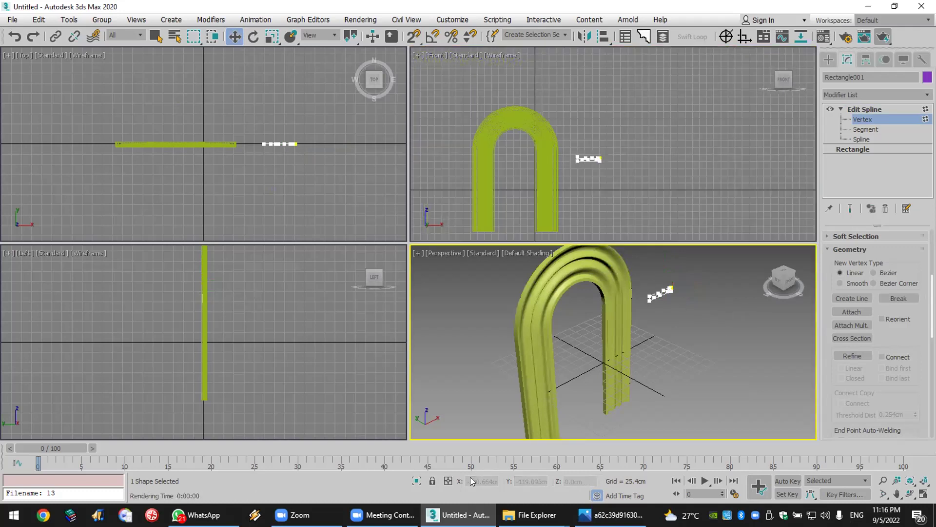